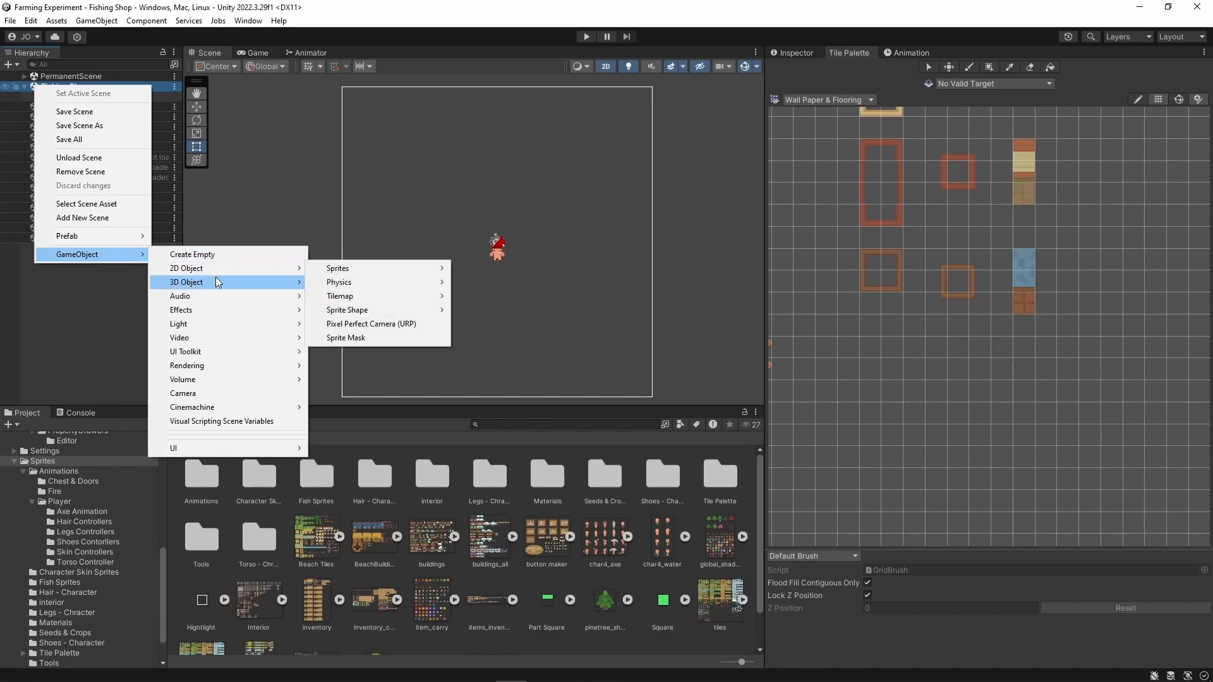
- Add a rectangular tilemap to the Fishing Shop scene, keeping the name Tilemap
mouse_move(230, 270)
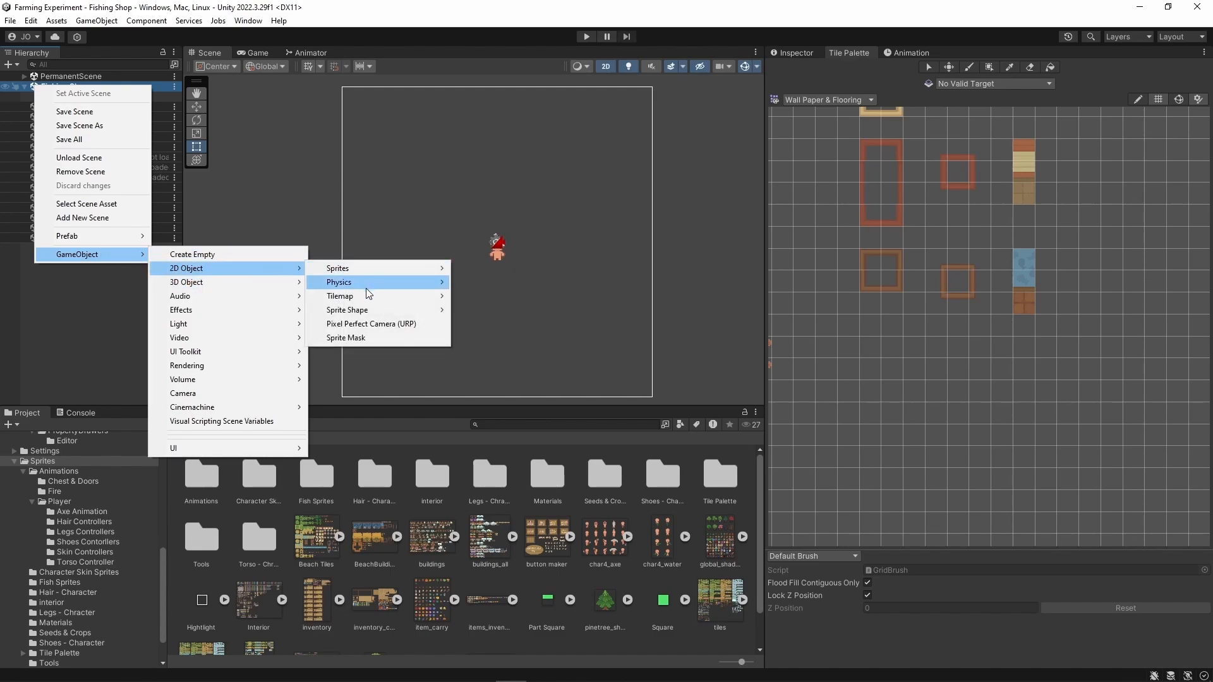
mouse_move(380, 295)
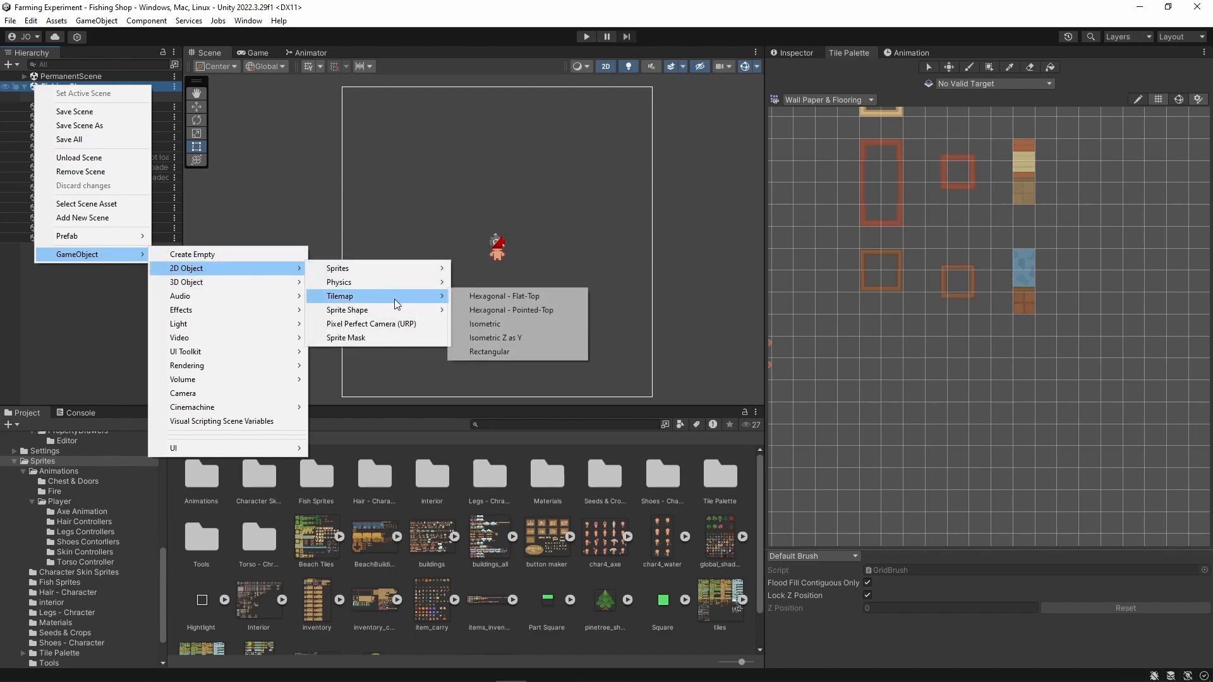
click(498, 356)
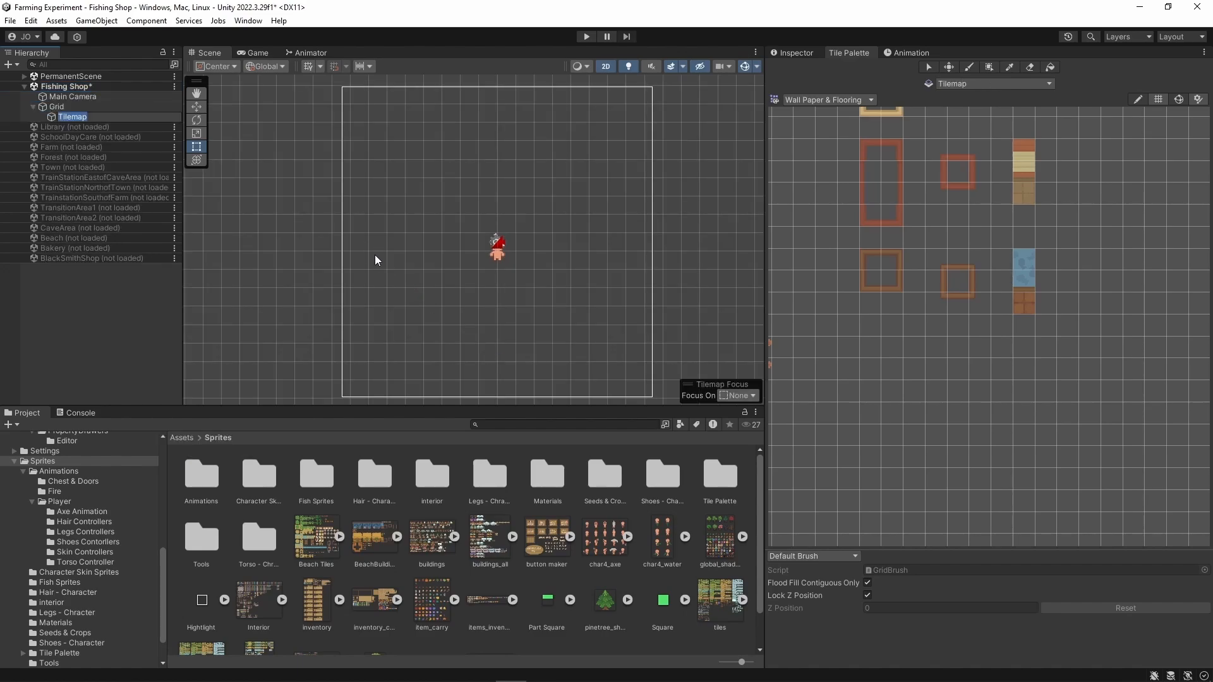
key(Return)
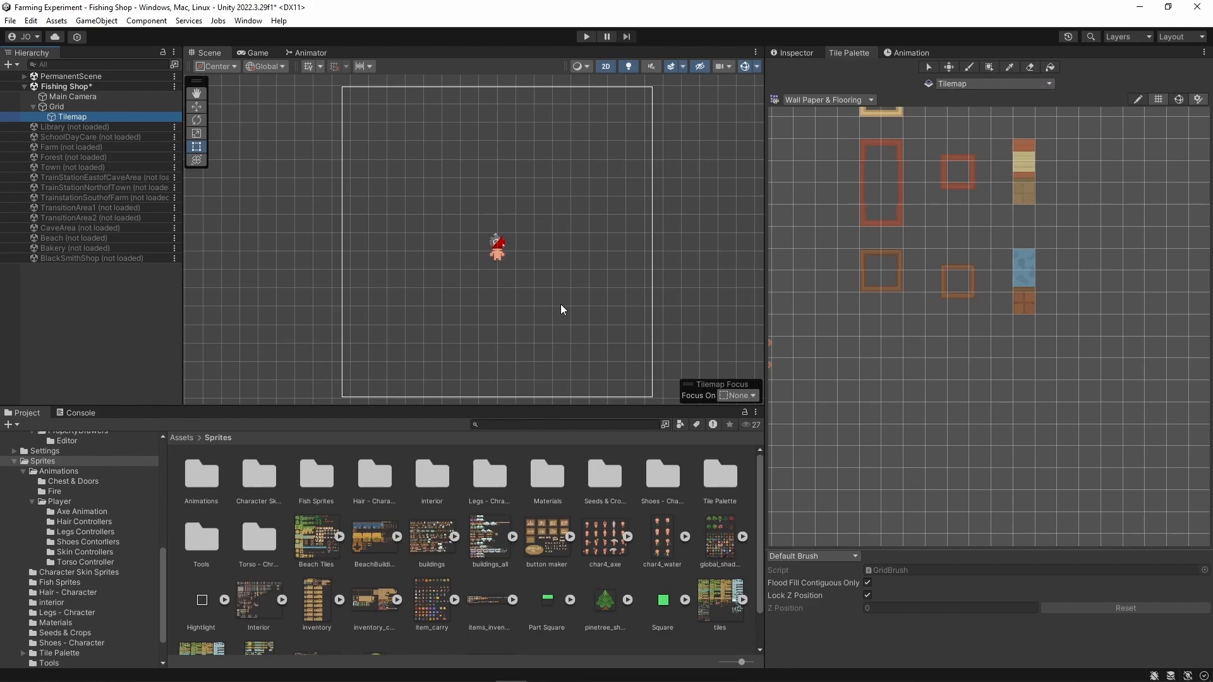
- Paint a two-tile-high strip of the blue wallpaper tiles across the full width of the camera frame's upper edge
scroll(561, 309, up, 1)
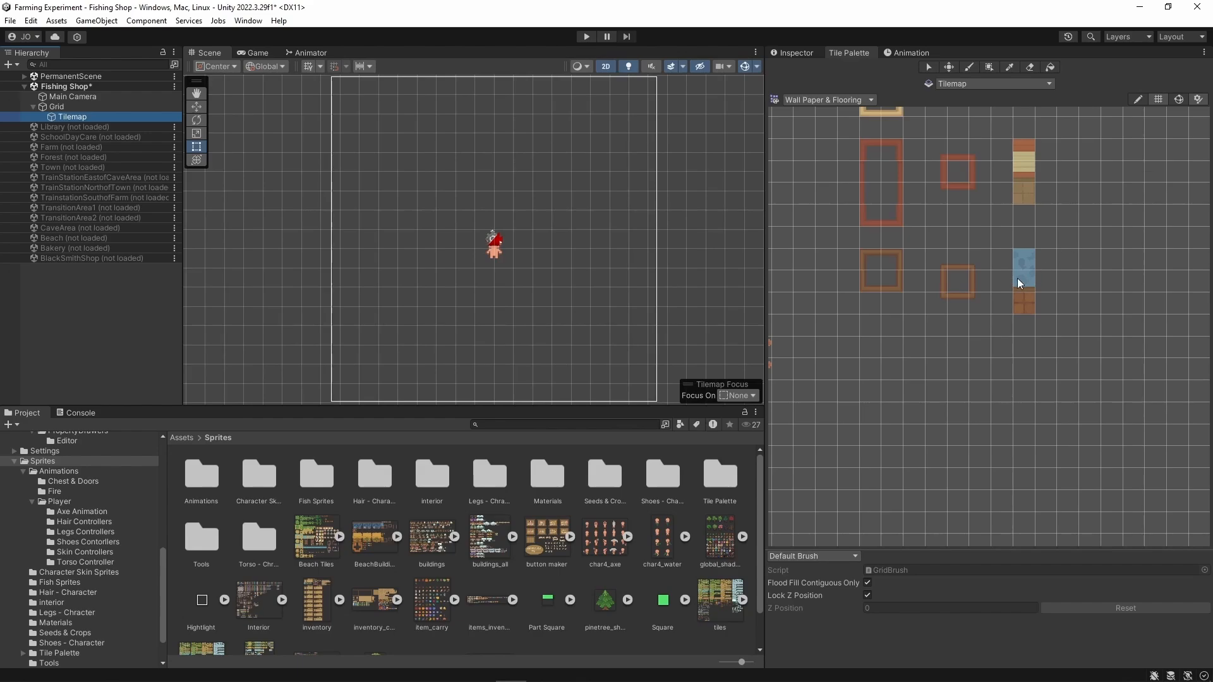
drag(1027, 261, 1030, 284)
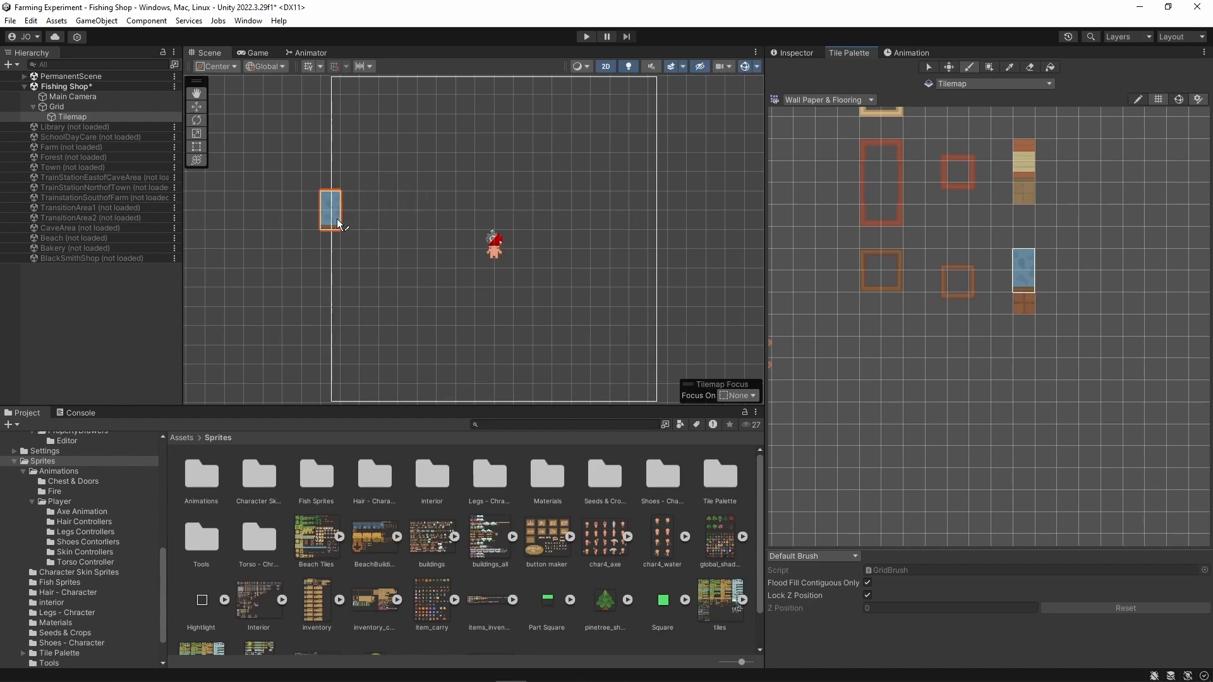
middle_drag(379, 150, 379, 183)
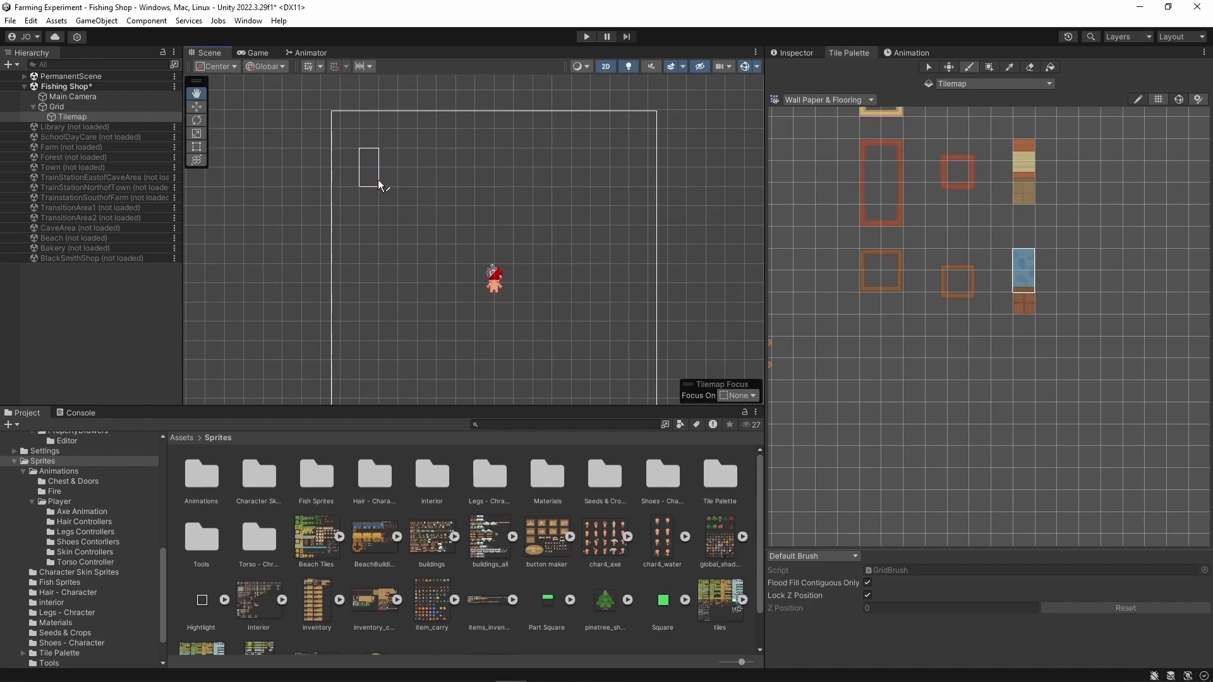
drag(360, 144, 642, 151)
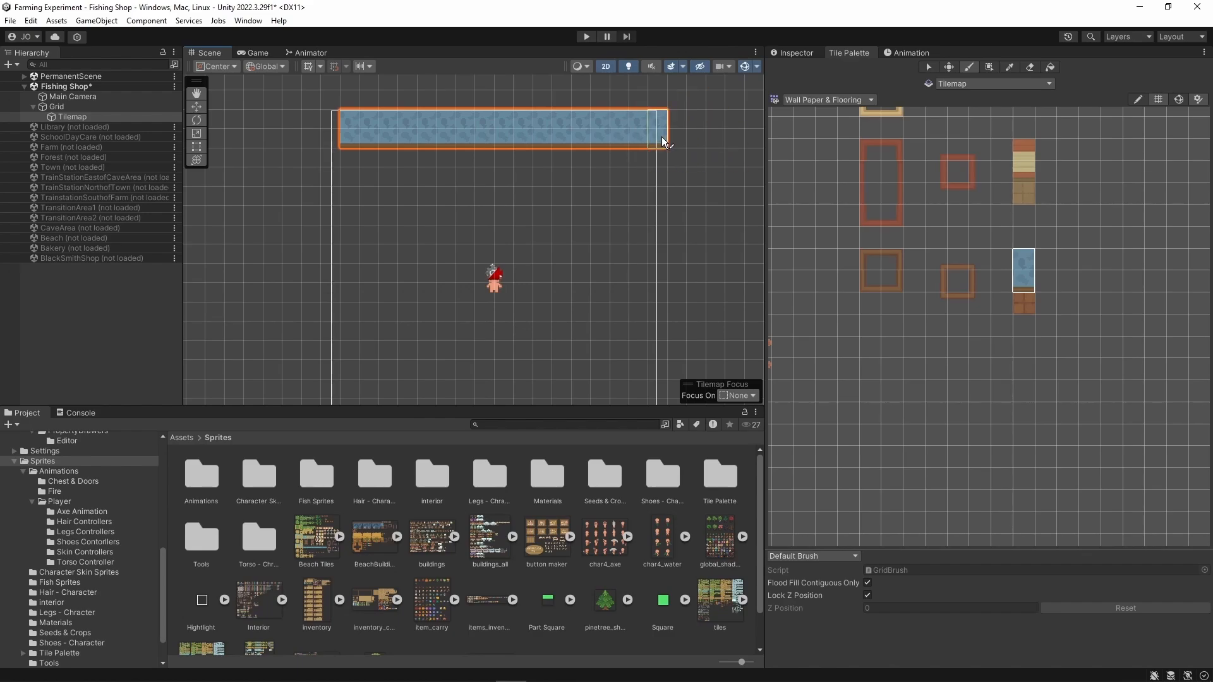
click(334, 144)
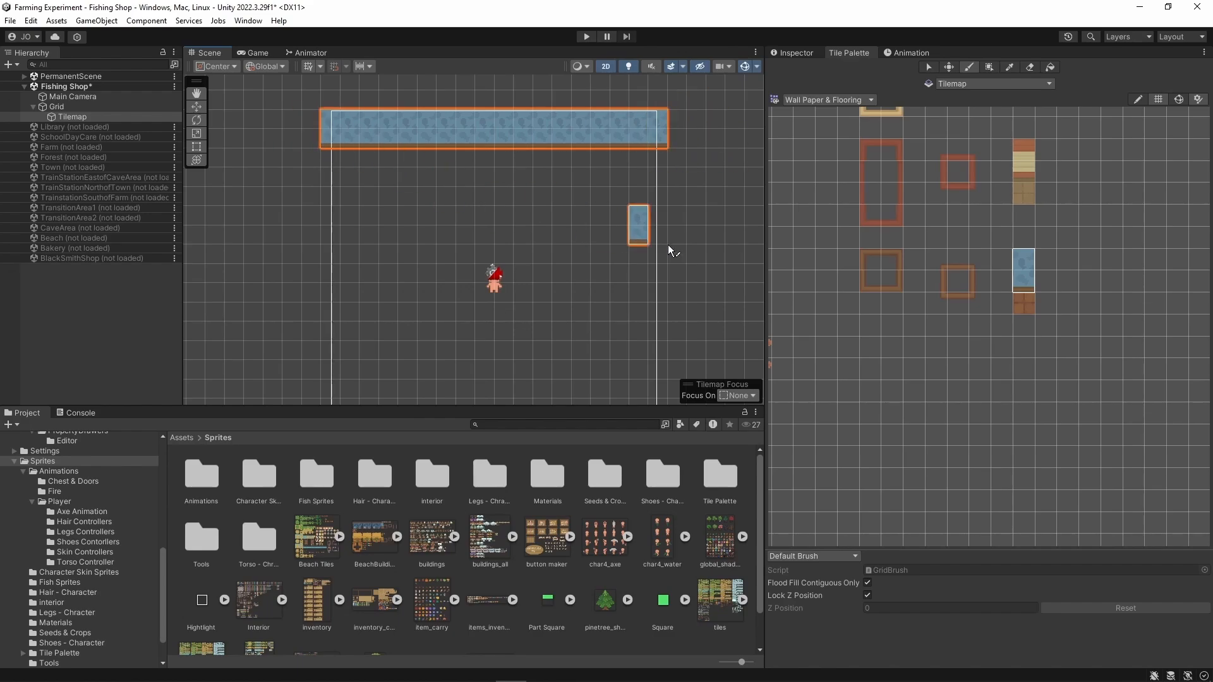
- Cover the whole area from below the wallpaper to the camera frame's lower edge with the brown floor tile
click(1030, 308)
drag(657, 158, 328, 158)
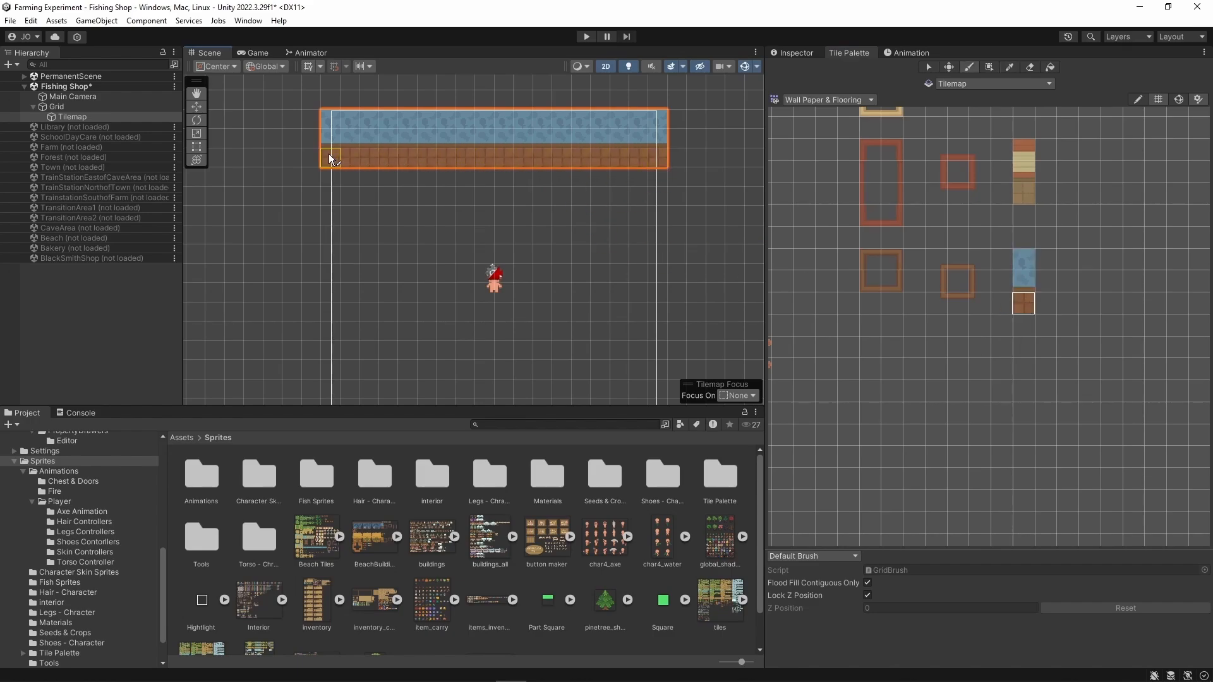
click(950, 67)
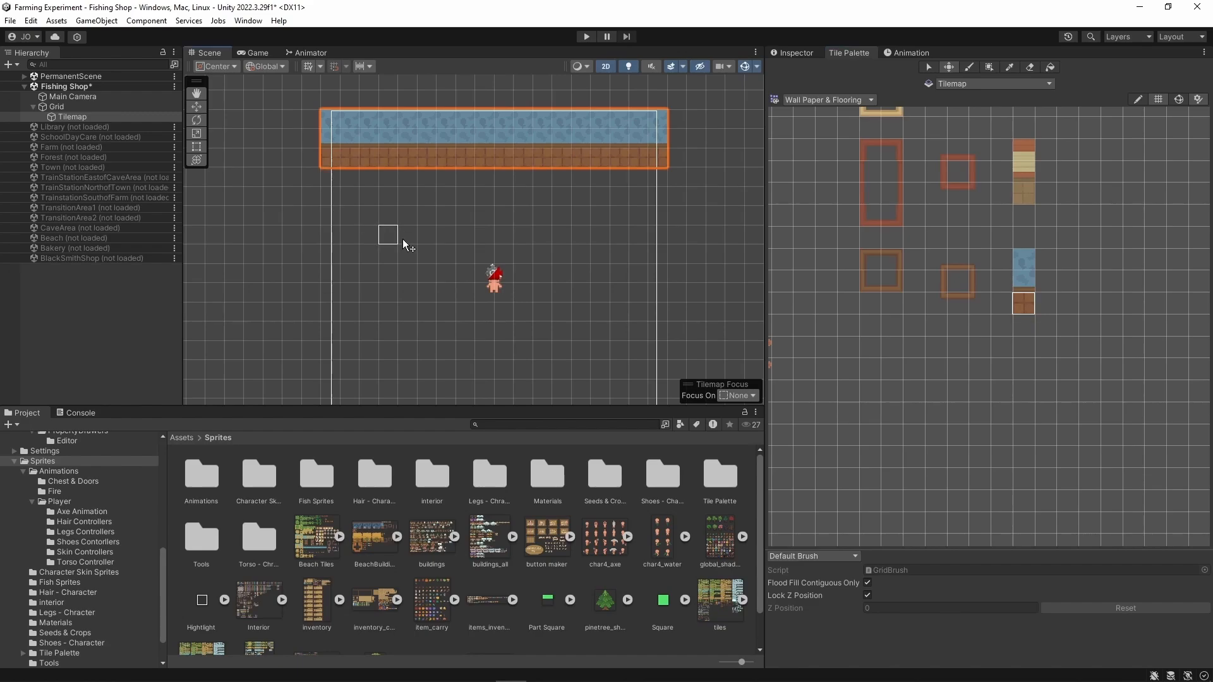
click(989, 67)
drag(329, 174, 654, 372)
middle_drag(654, 371, 631, 180)
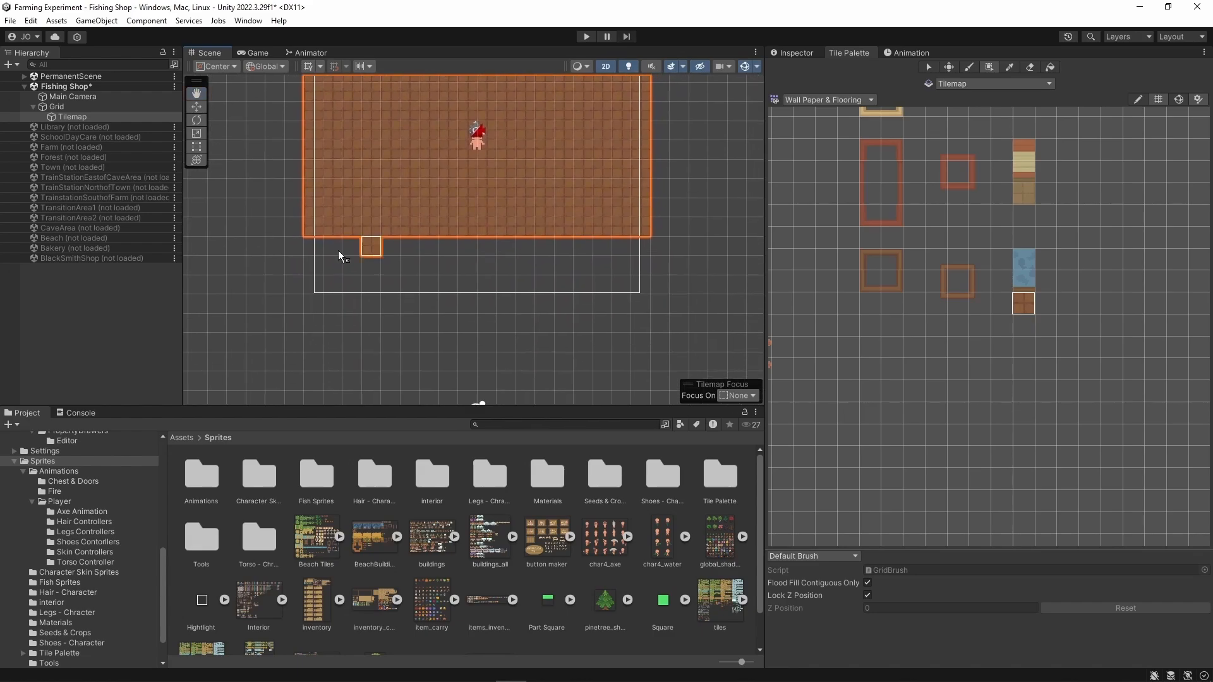
drag(309, 243, 646, 289)
scroll(616, 293, down, 5)
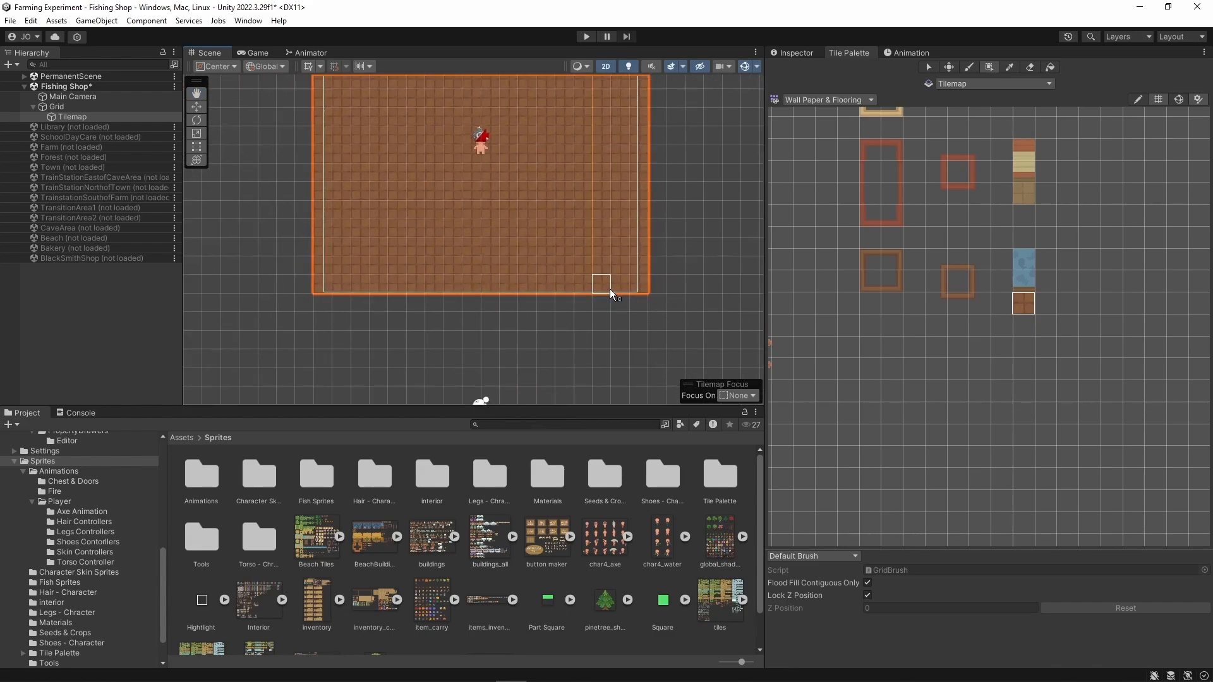
middle_drag(537, 230, 531, 273)
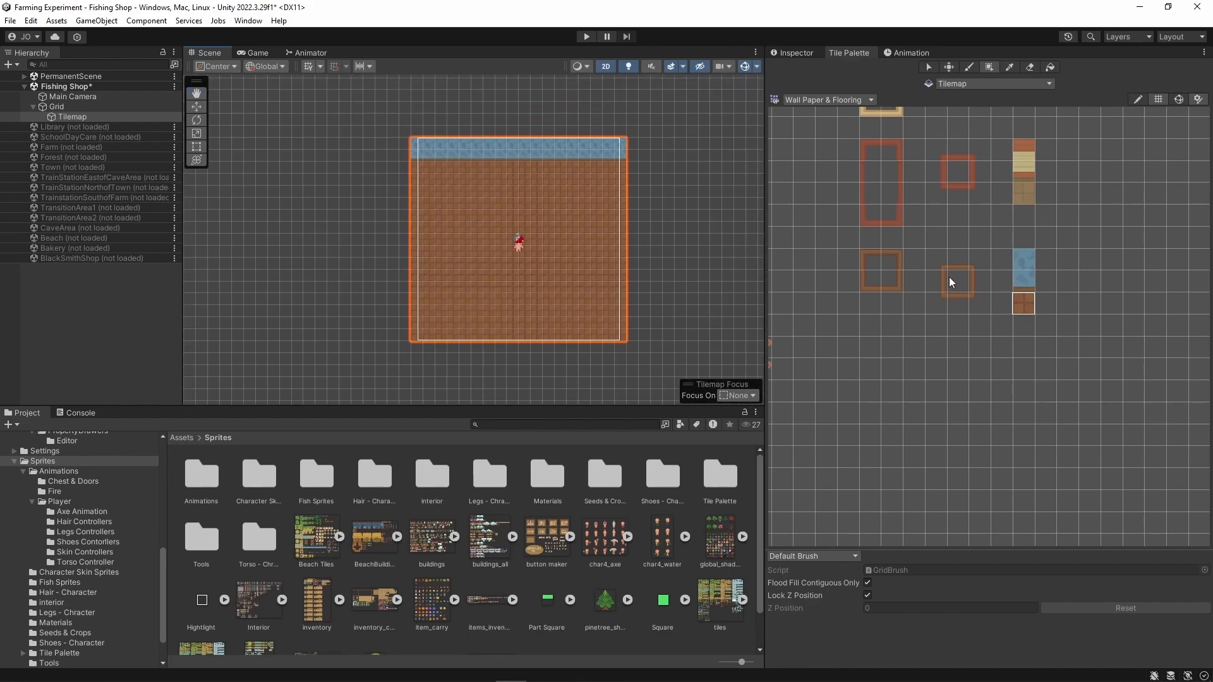
- Run the orange border trim along the top of the wallpaper, including its left and right corner pieces
click(936, 260)
scroll(349, 122, up, 1)
scroll(354, 126, up, 1)
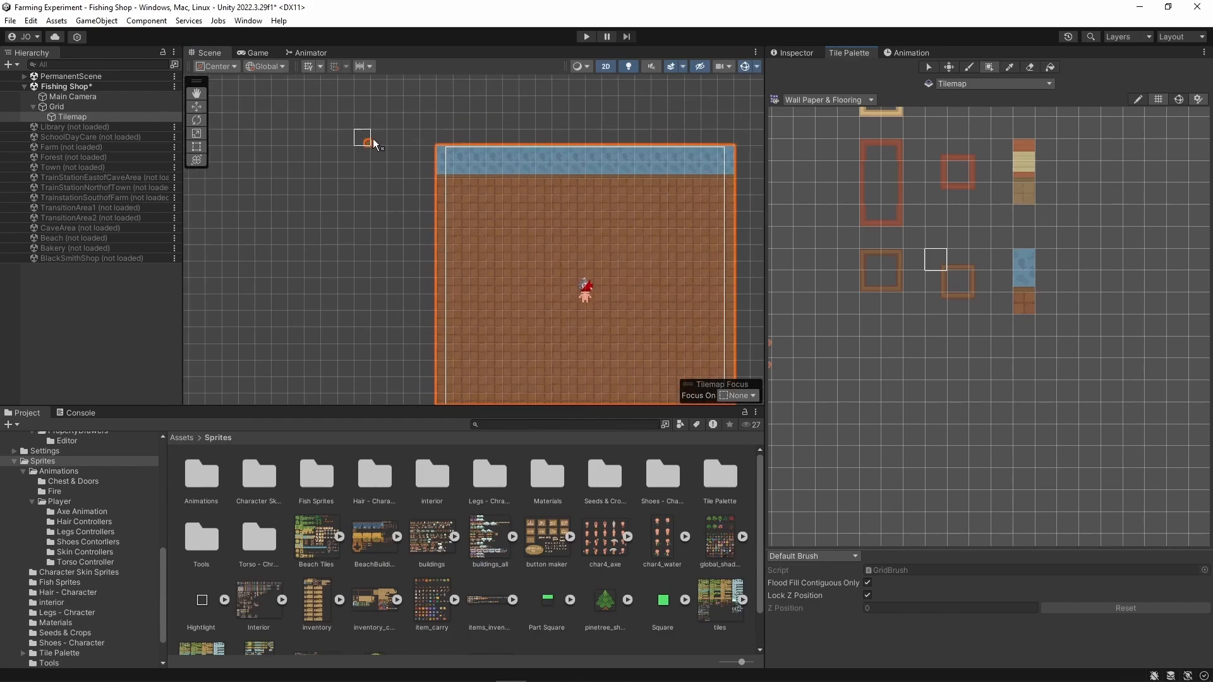
click(962, 267)
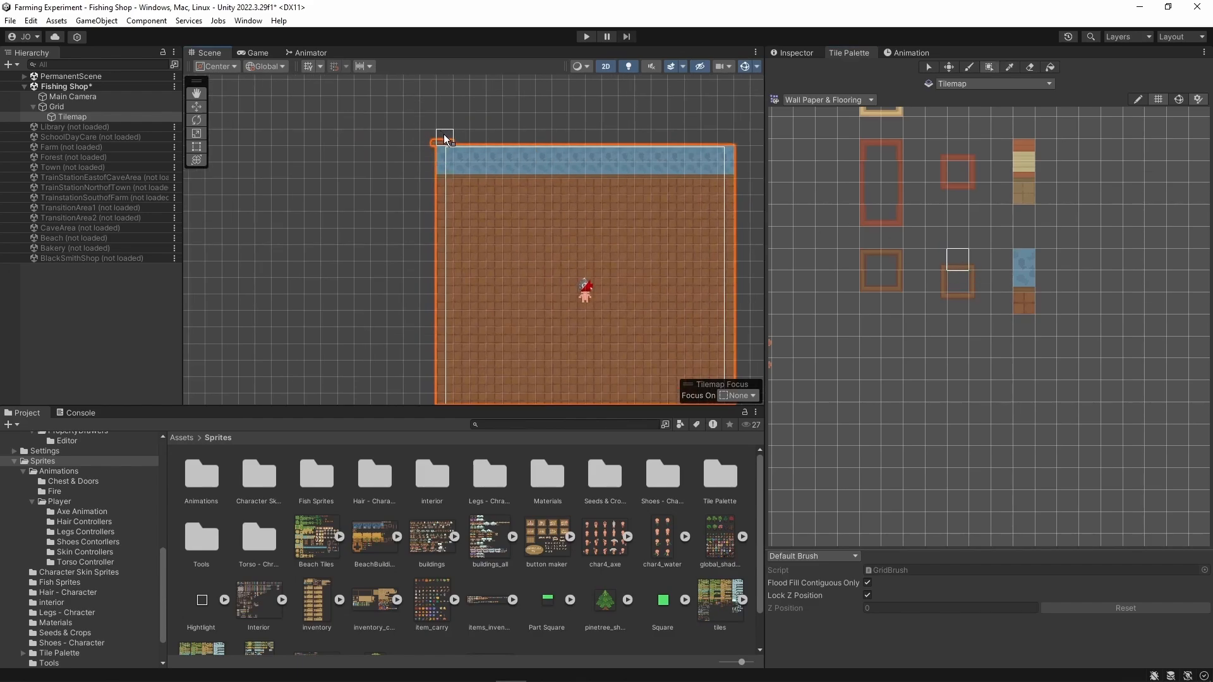
drag(498, 142, 721, 148)
click(978, 268)
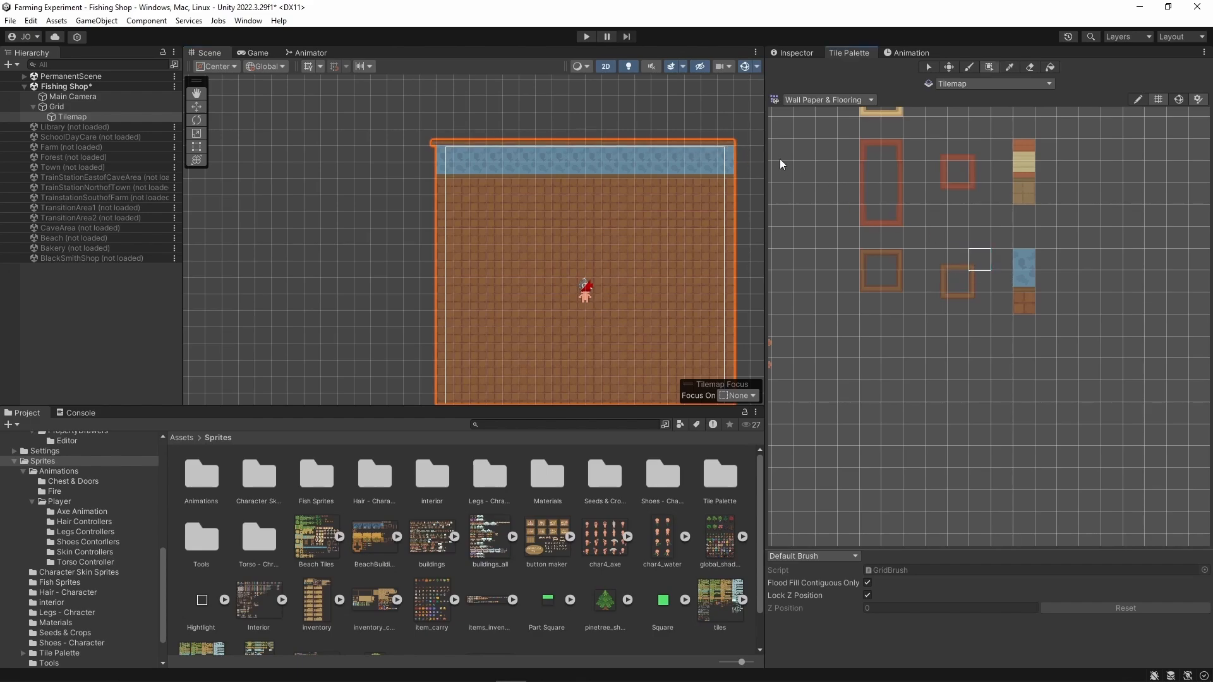
- Place the border trim down the room's right side and finish it with the lower-right corner piece
middle_drag(708, 250, 652, 212)
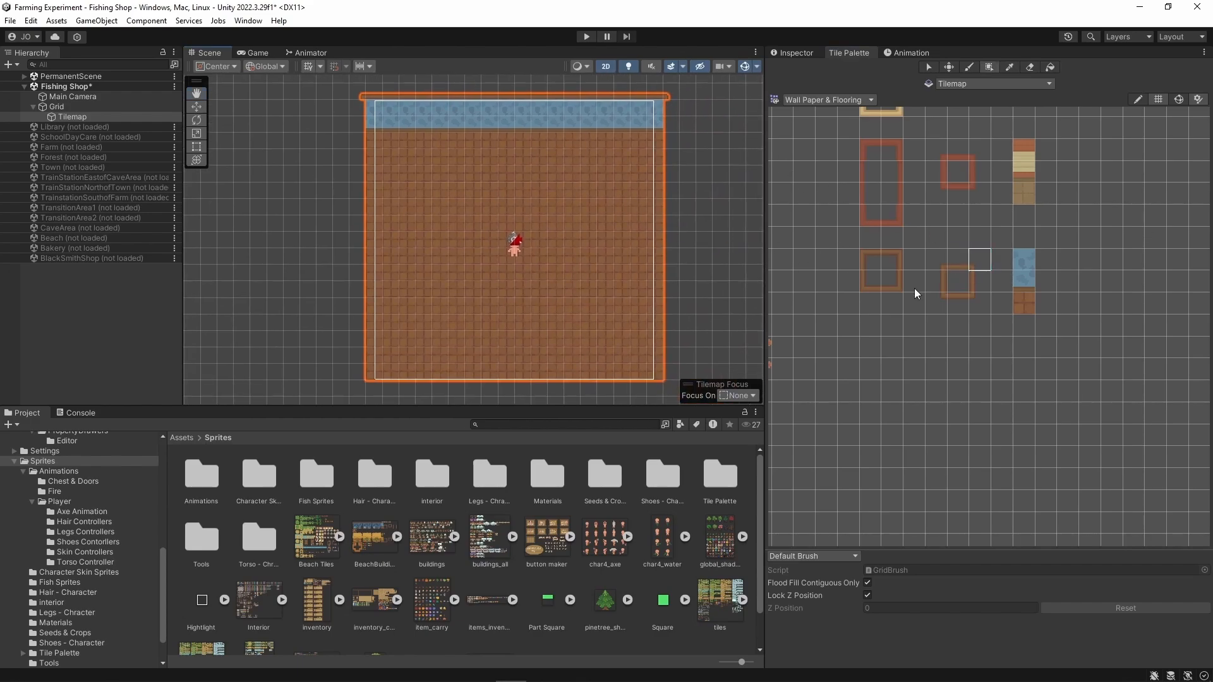
click(981, 284)
drag(675, 112, 675, 367)
middle_drag(675, 368, 682, 278)
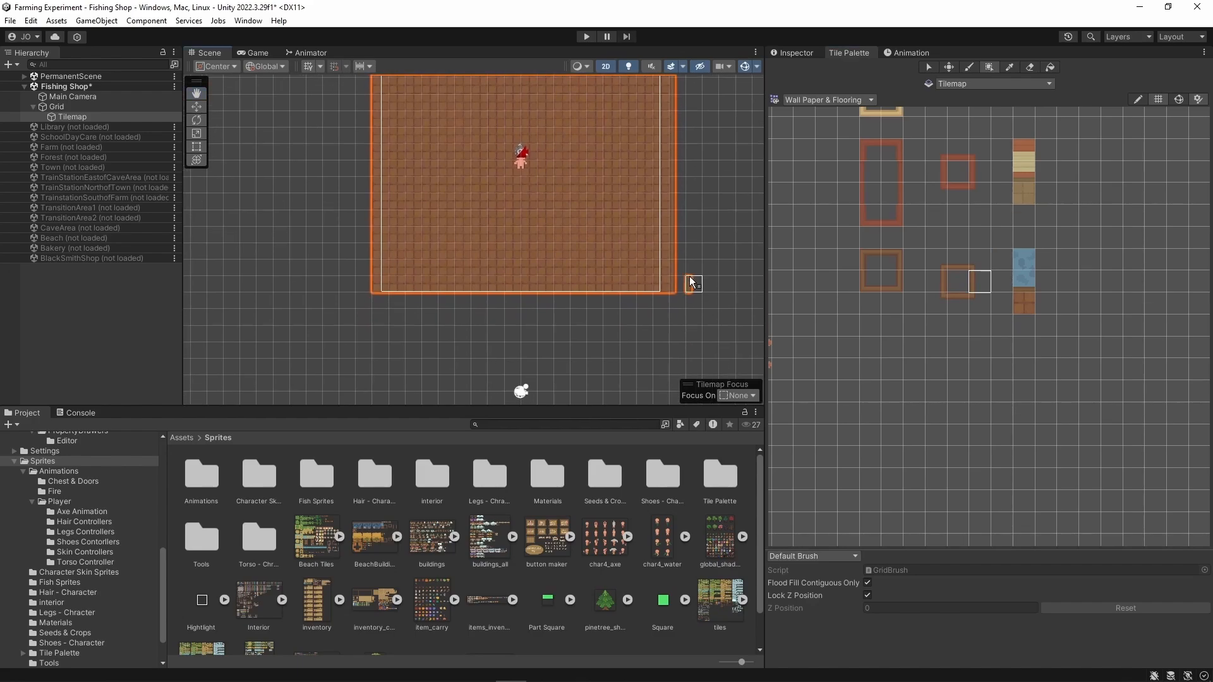
click(974, 298)
click(977, 302)
click(674, 296)
- Add trim along the room's lower edge with a two-tile doorway gap, and place the lower-left corner piece
click(959, 304)
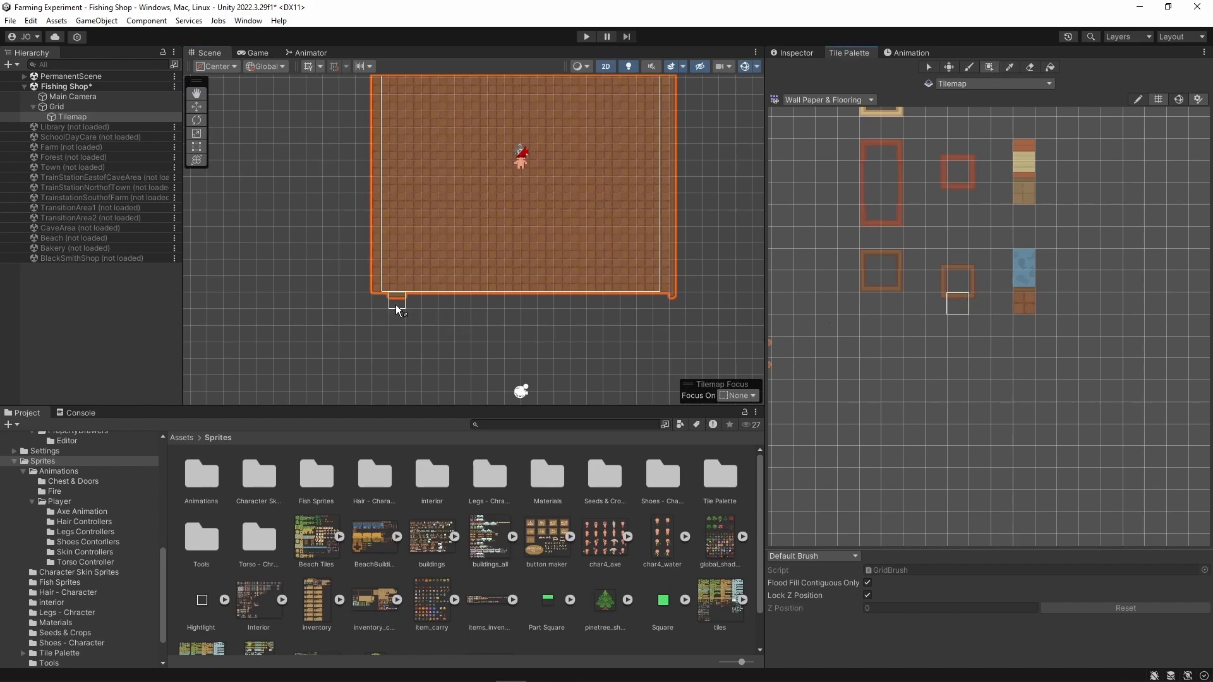
drag(400, 308, 499, 308)
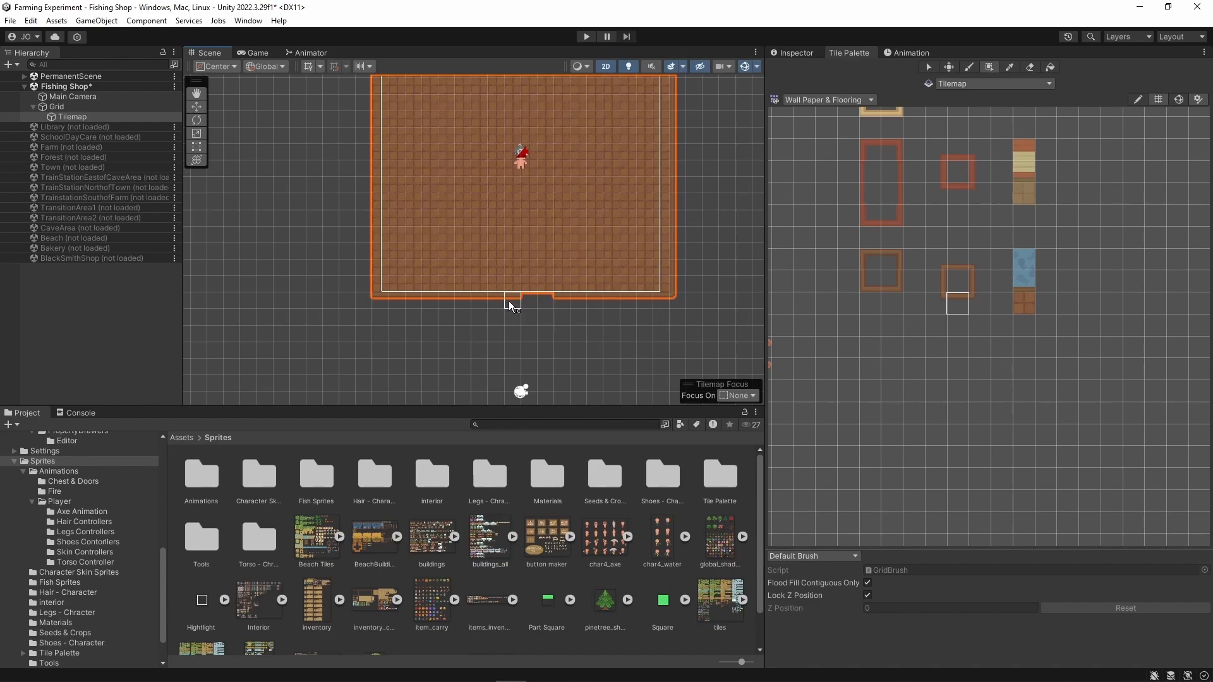
click(933, 310)
- Place the border trim along the full height of the room's left side
click(941, 289)
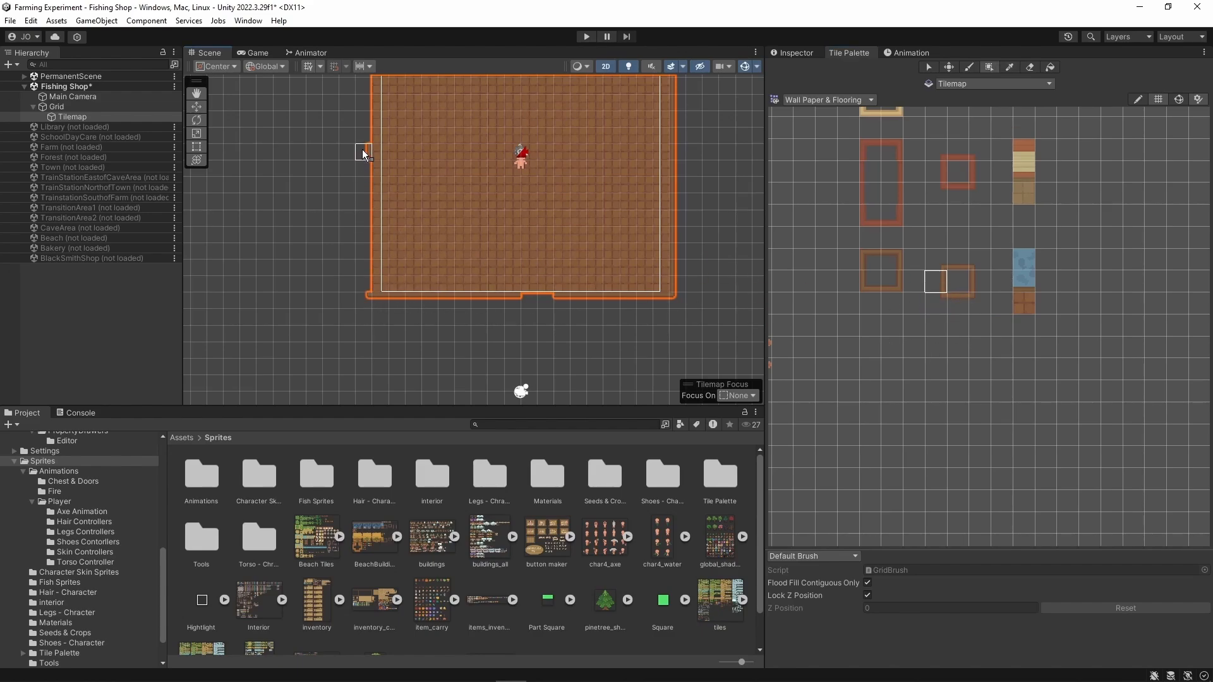
drag(364, 207, 362, 279)
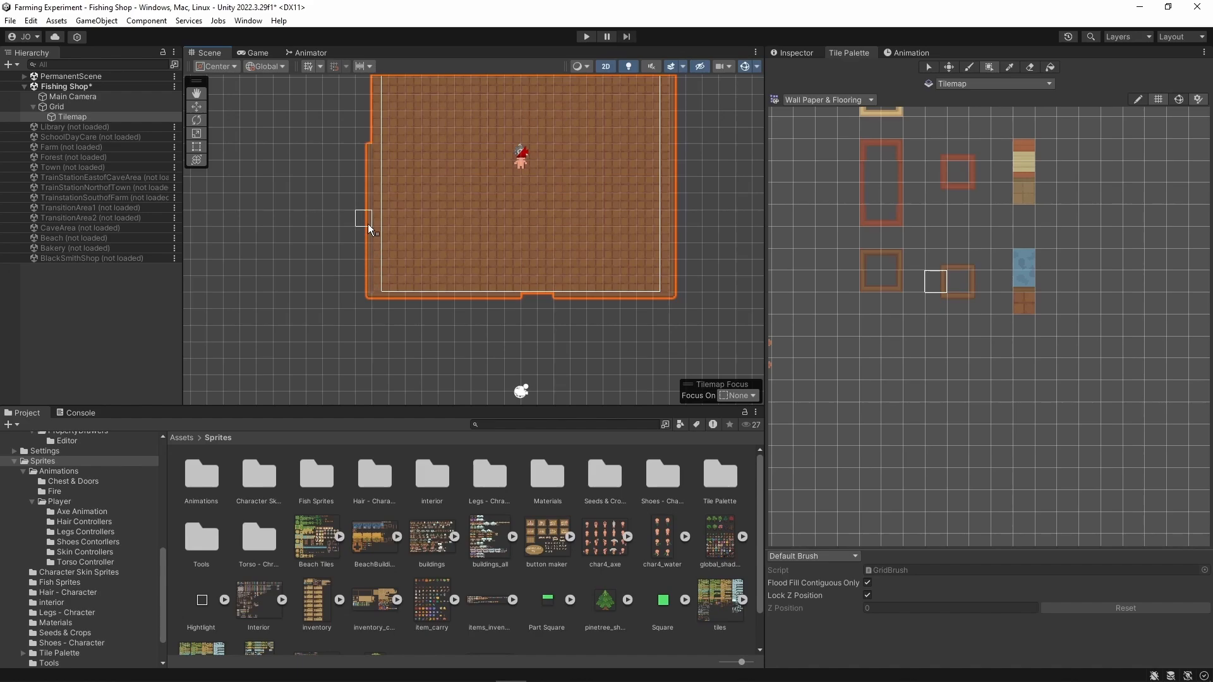
middle_drag(368, 201, 354, 320)
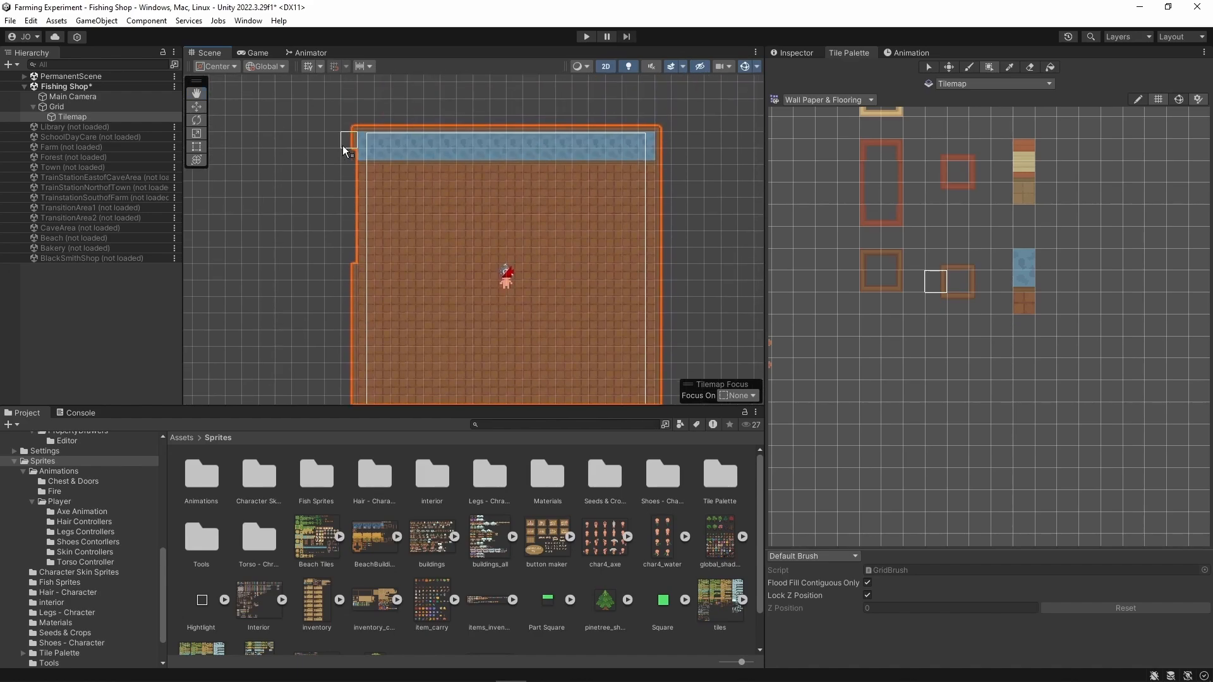
drag(347, 253, 347, 257)
- Extend the brown floor through the two-tile gap in the lower wall to form a doorway
middle_drag(708, 289, 695, 152)
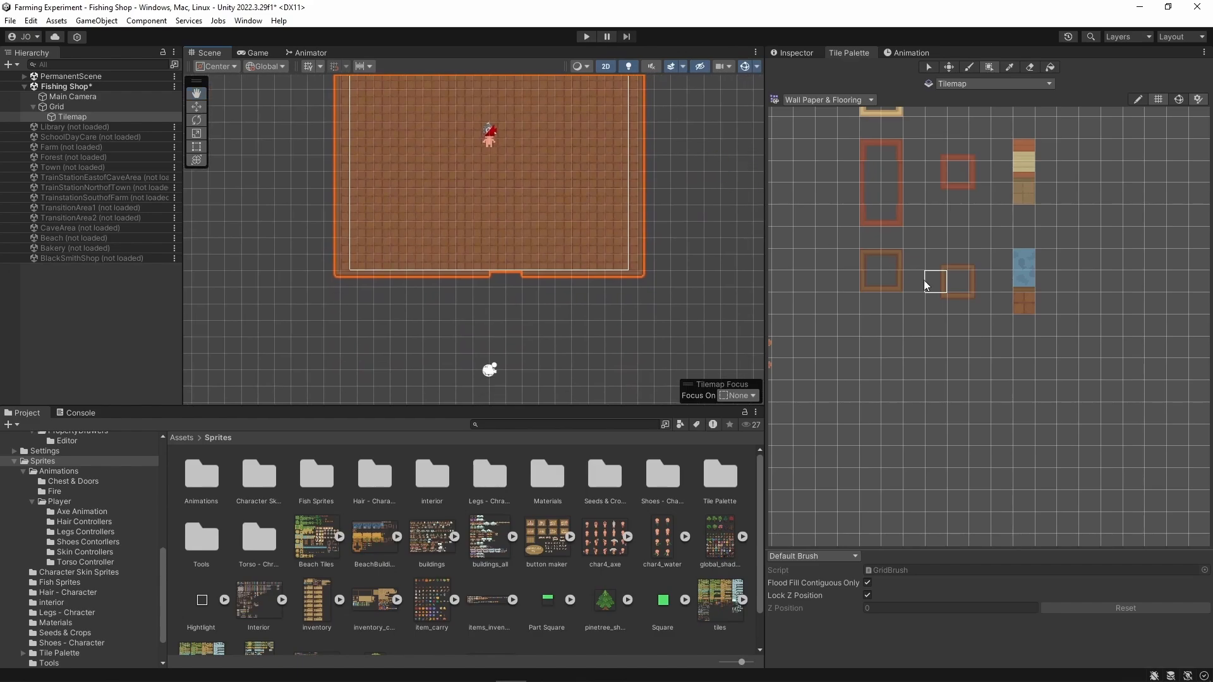
click(1023, 303)
drag(496, 282, 513, 284)
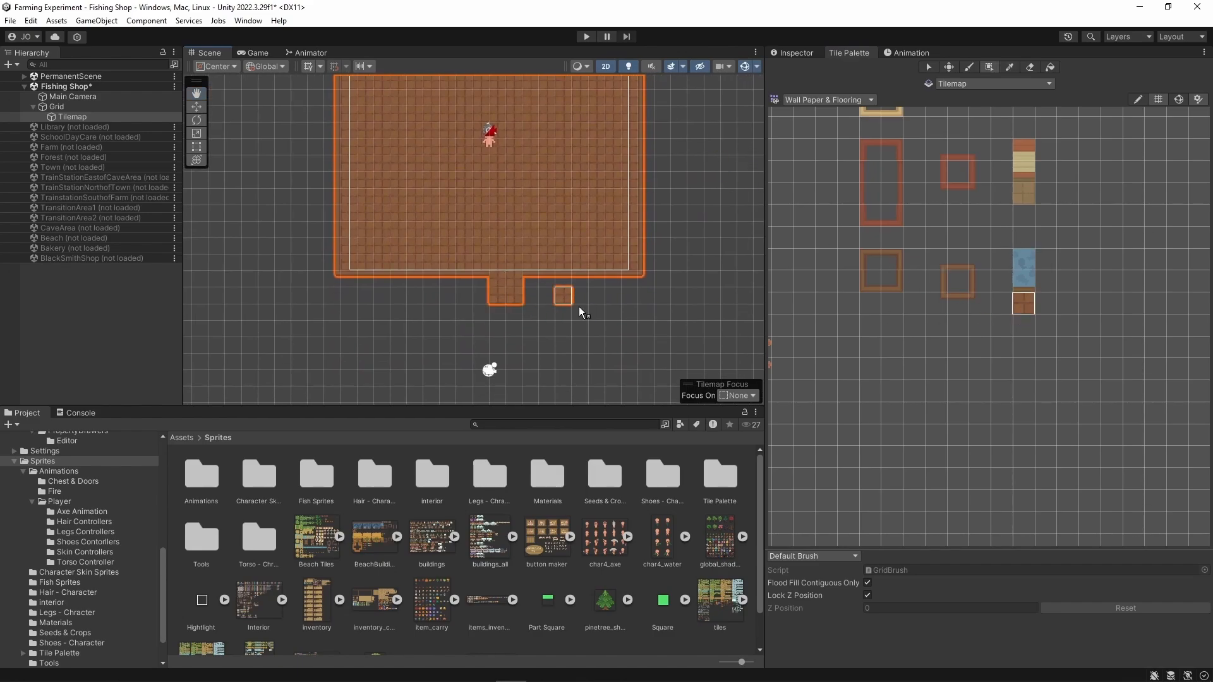
- Place trim corner pieces at the doorway's two lower corners and a vertical trim on its left side
click(984, 302)
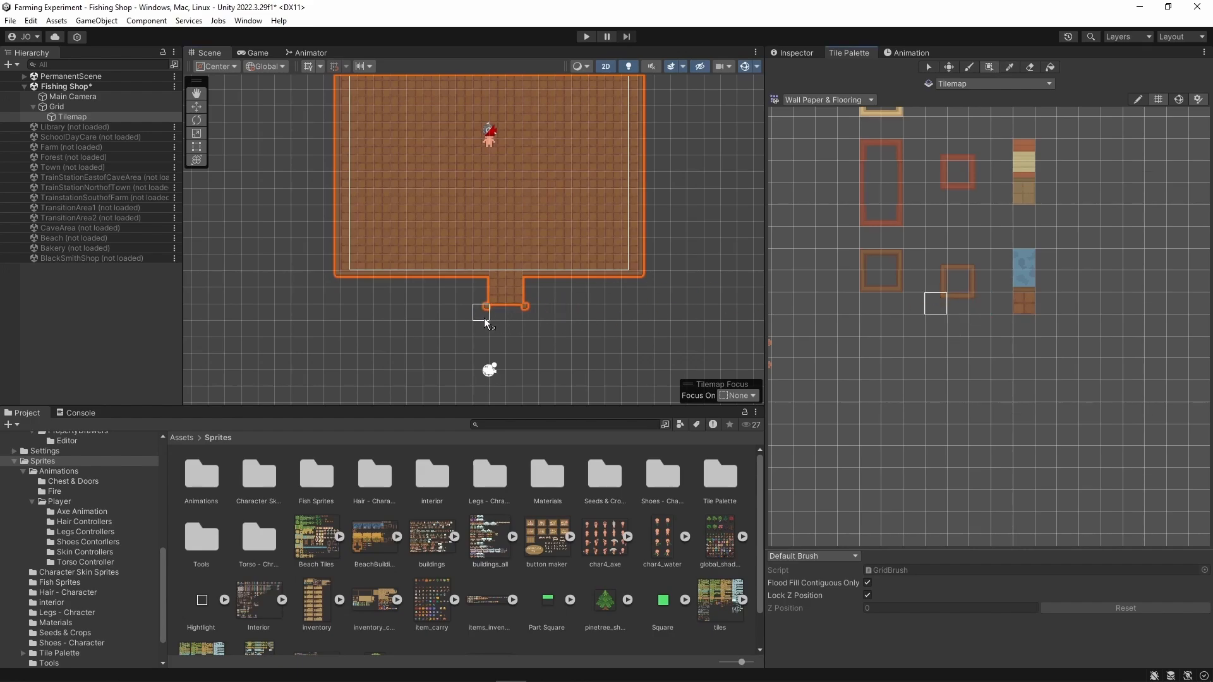
click(934, 302)
click(940, 280)
click(477, 295)
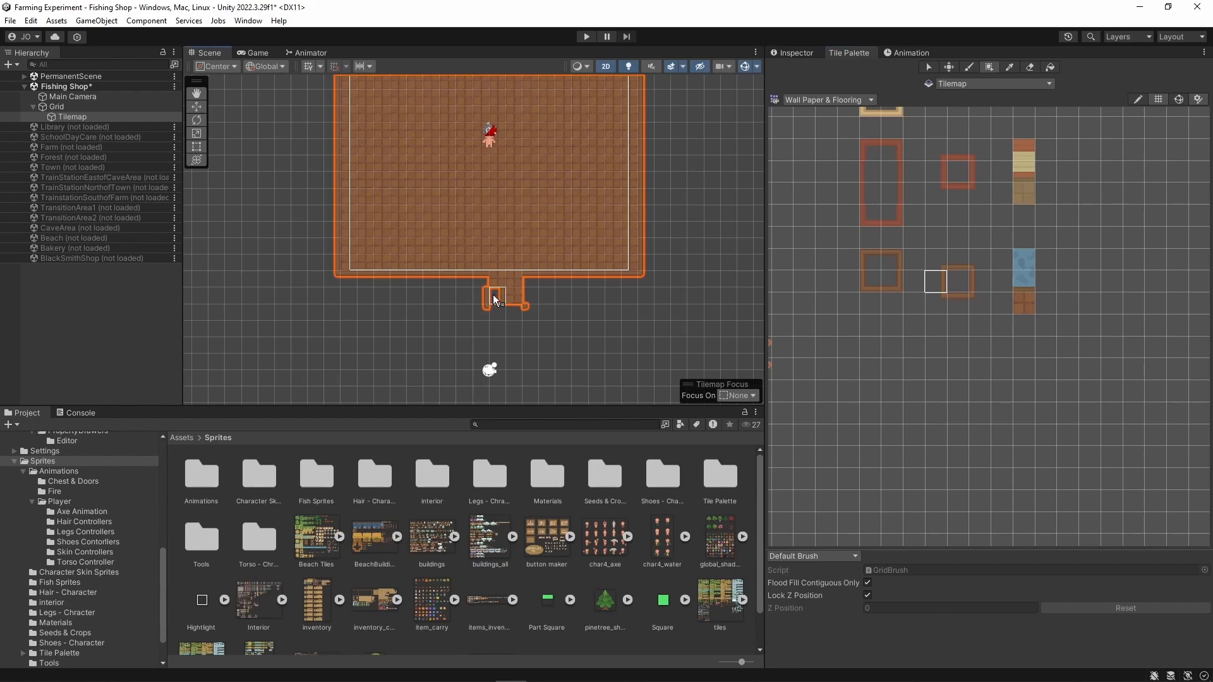
- Place the inner corner trim pieces on both sides where the doorway meets the room's lower wall
click(900, 255)
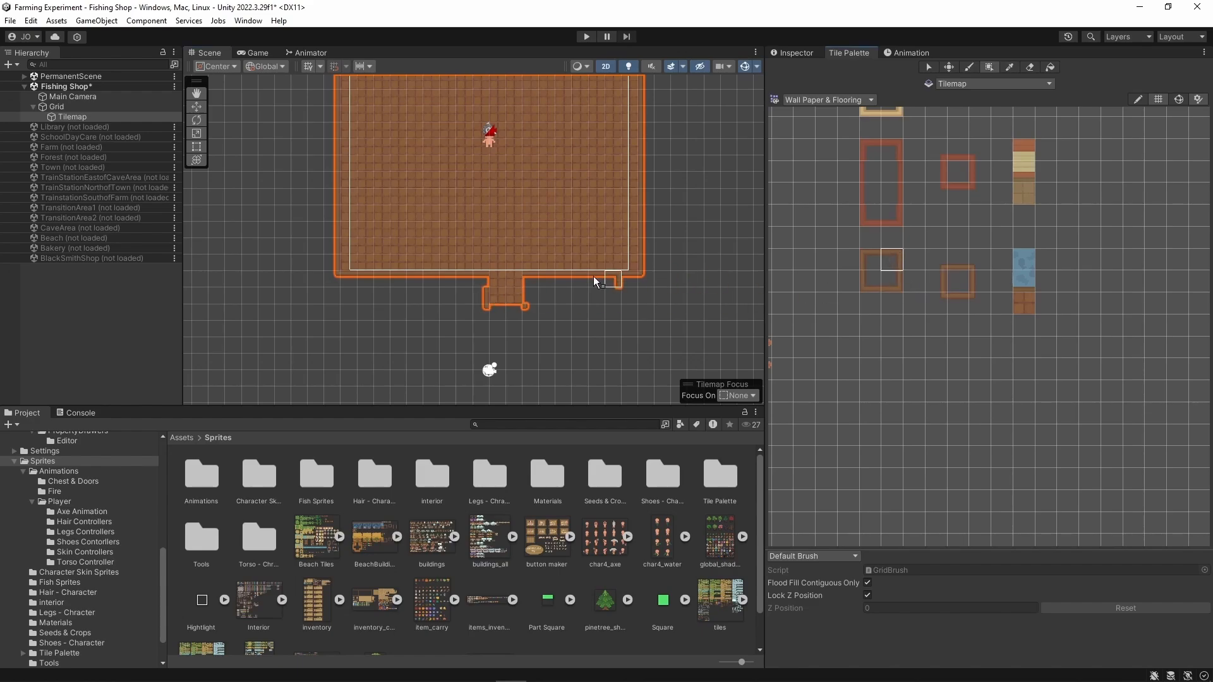
click(479, 278)
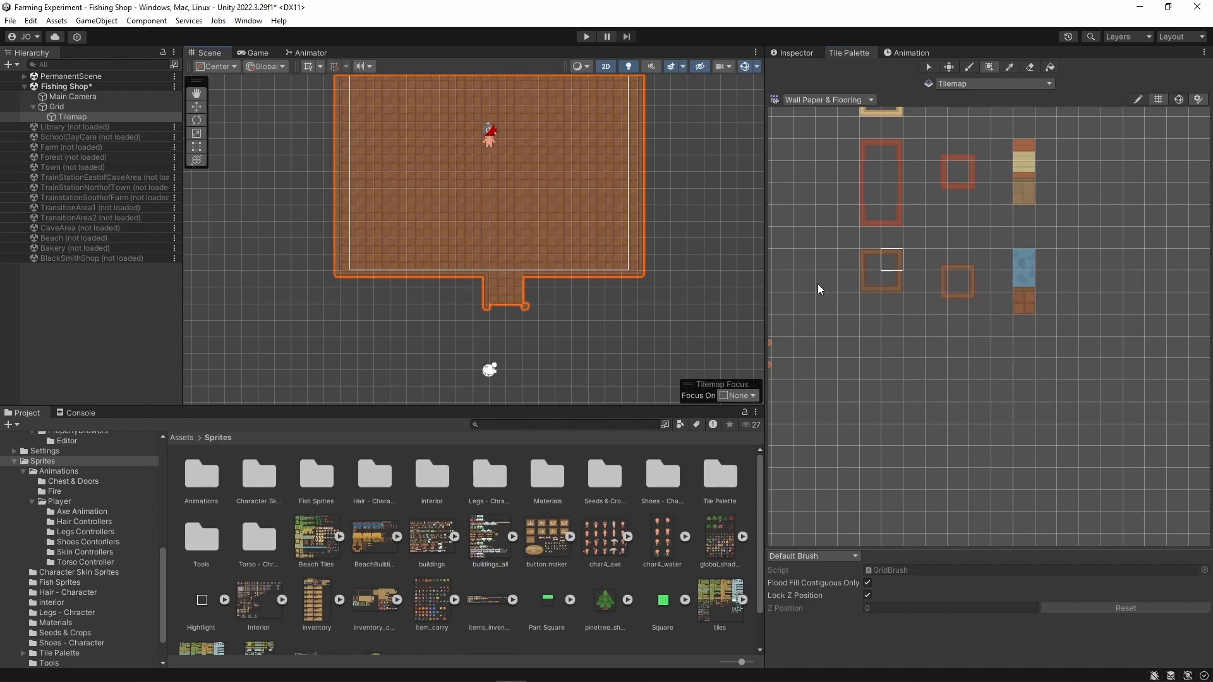
click(870, 264)
click(529, 279)
- Complete the doorway outline with vertical trim on its right side and horizontal trim along its lower edge
click(978, 284)
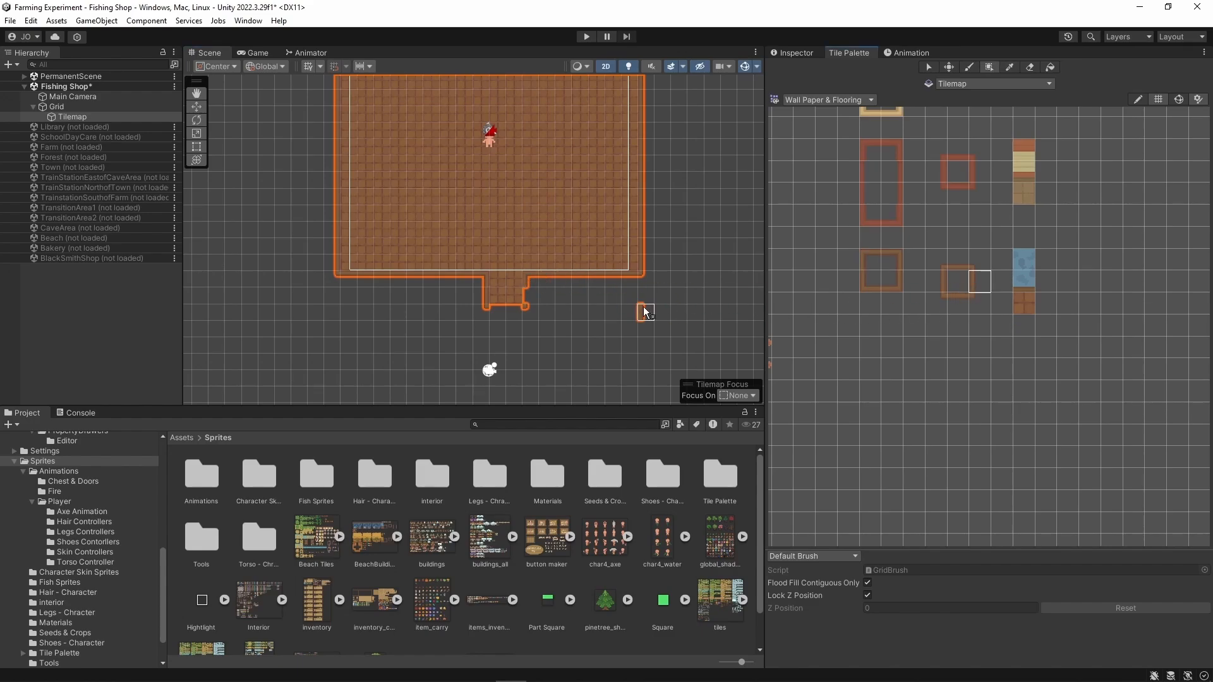
click(534, 297)
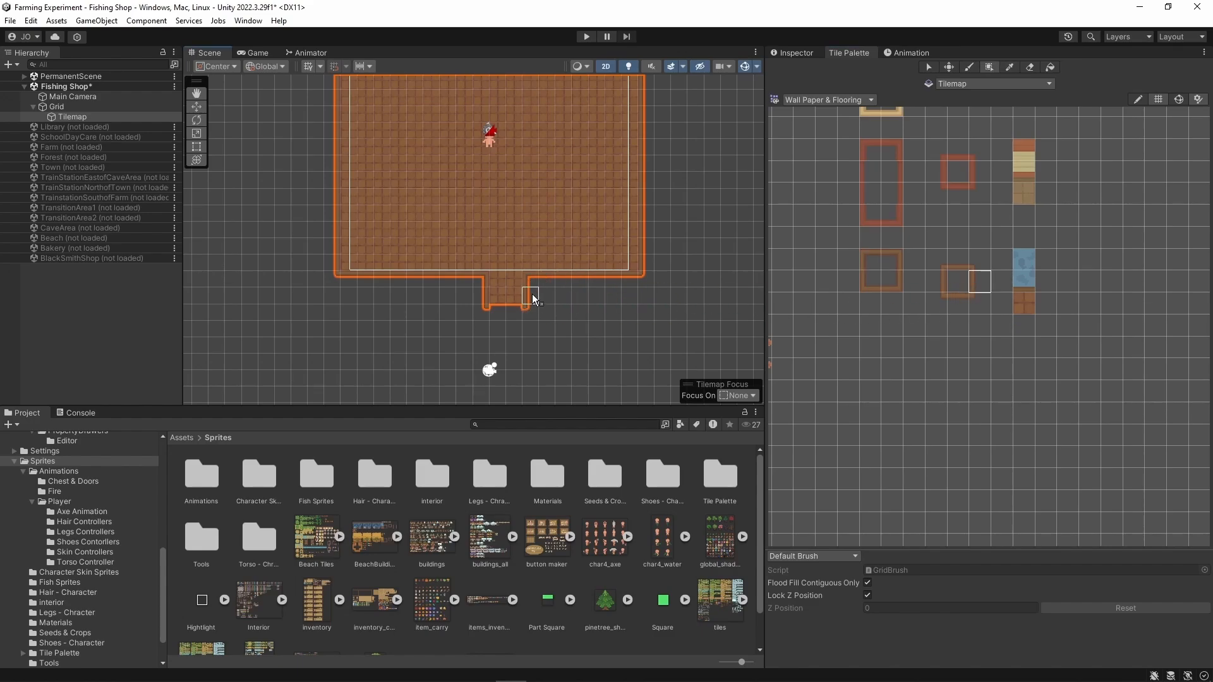
click(960, 310)
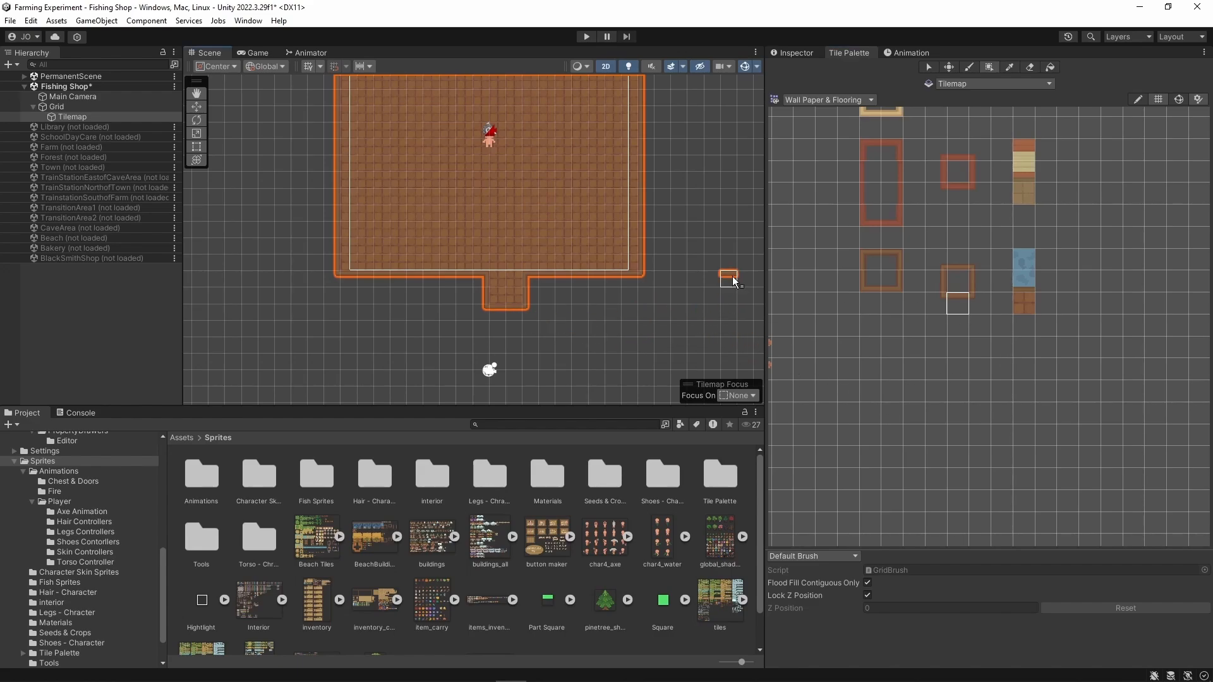
middle_drag(726, 277, 707, 373)
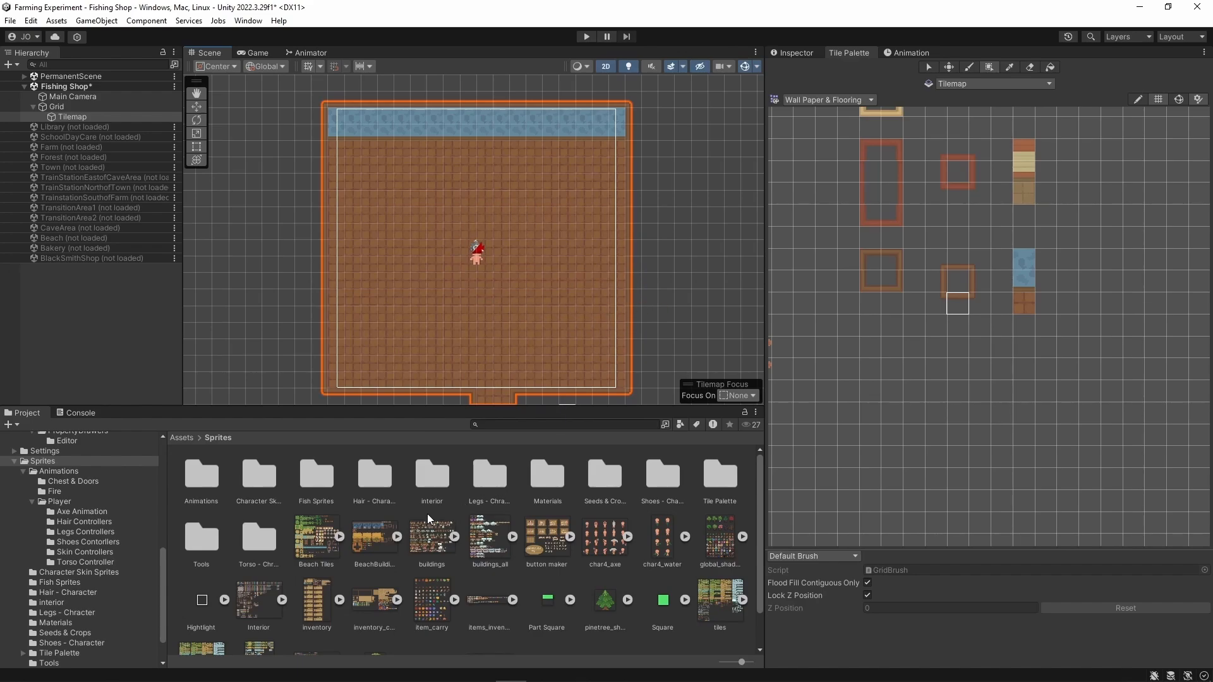
scroll(423, 569, down, 2)
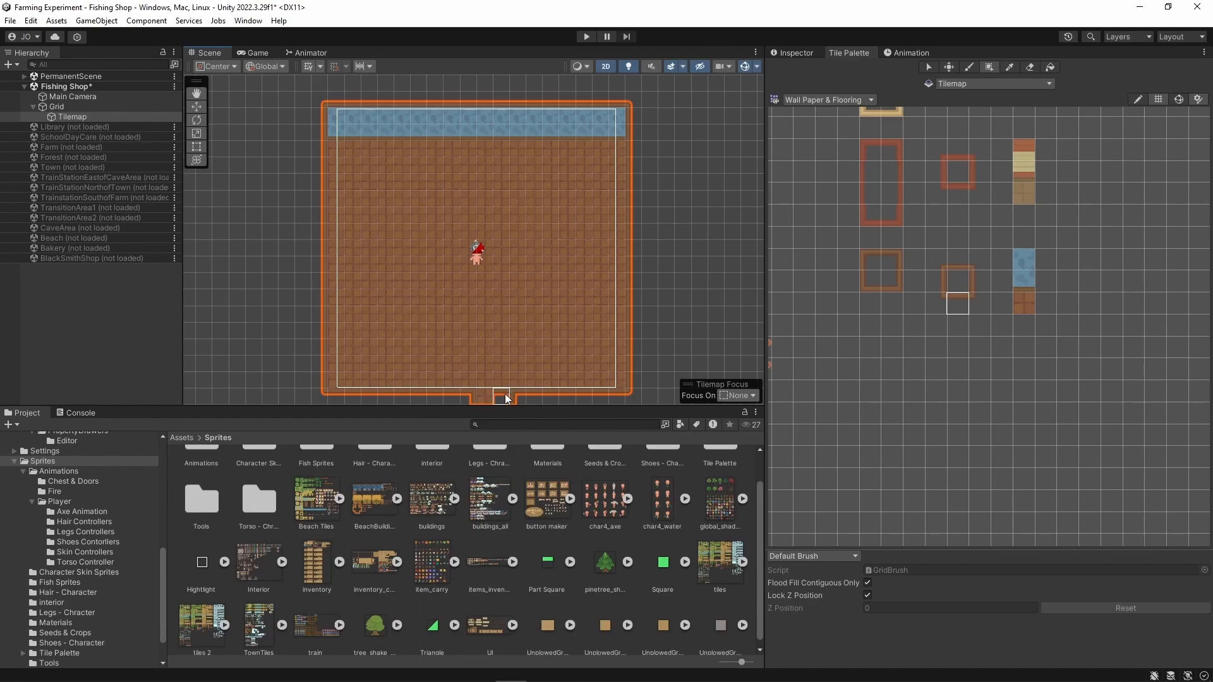
- Open the interior sprites folder and expand the Shop interior sprite sheet to show its individual sprites
scroll(458, 538, up, 2)
double_click(435, 476)
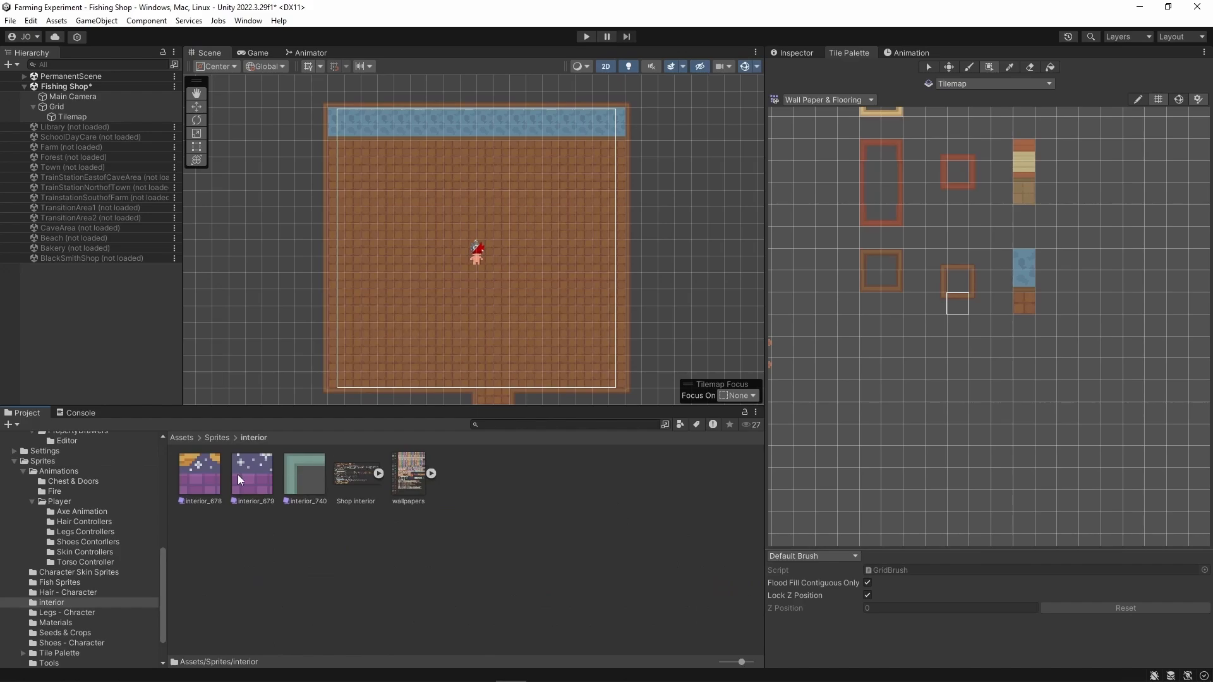
click(377, 475)
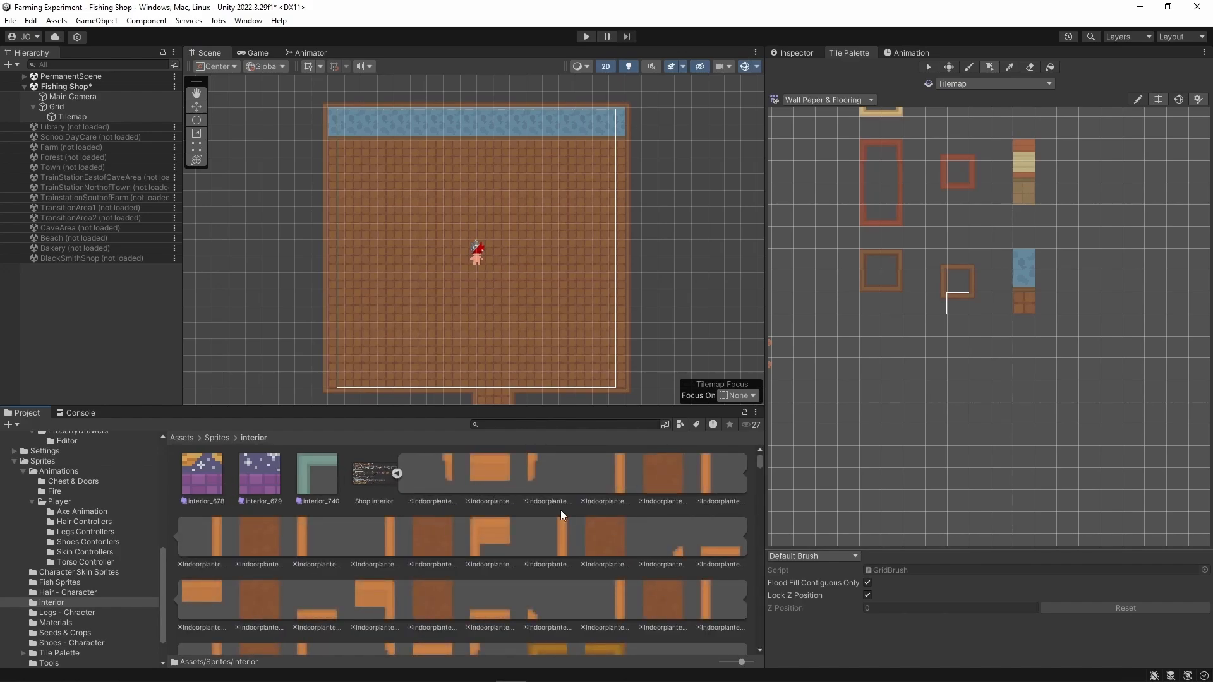
- Look through the Shop interior sheet's sprites for furniture and decorations suited to the fishing shop
scroll(569, 523, down, 10)
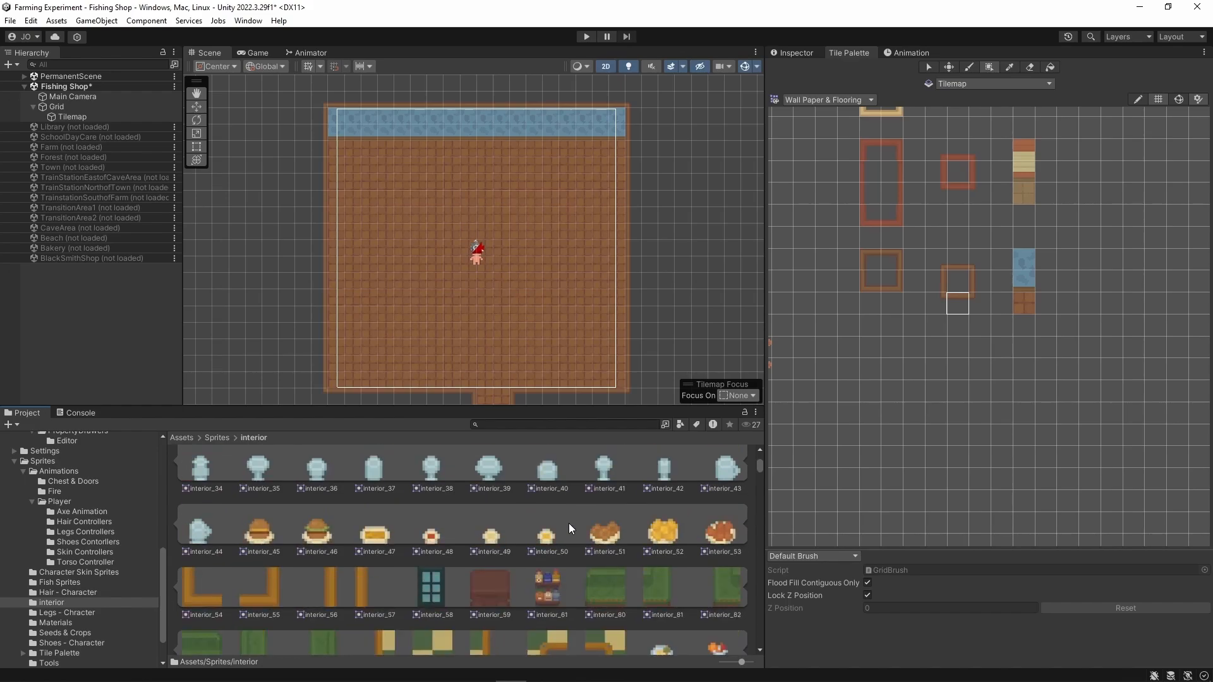
scroll(569, 524, down, 10)
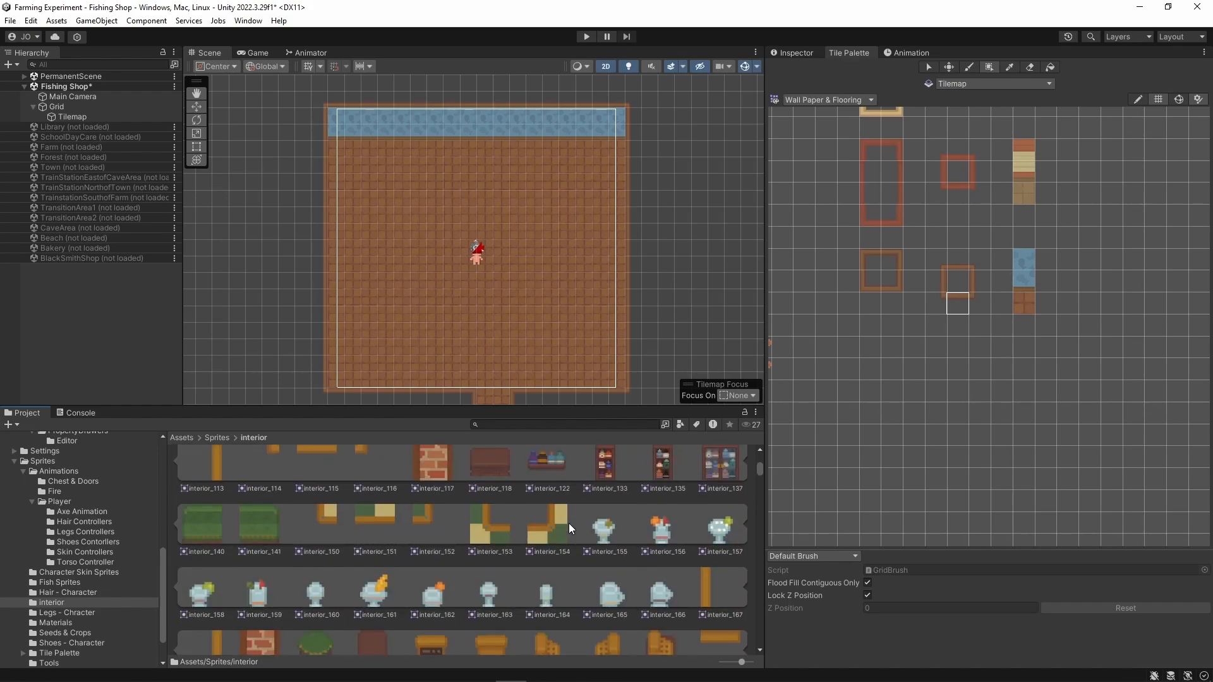
scroll(568, 523, down, 10)
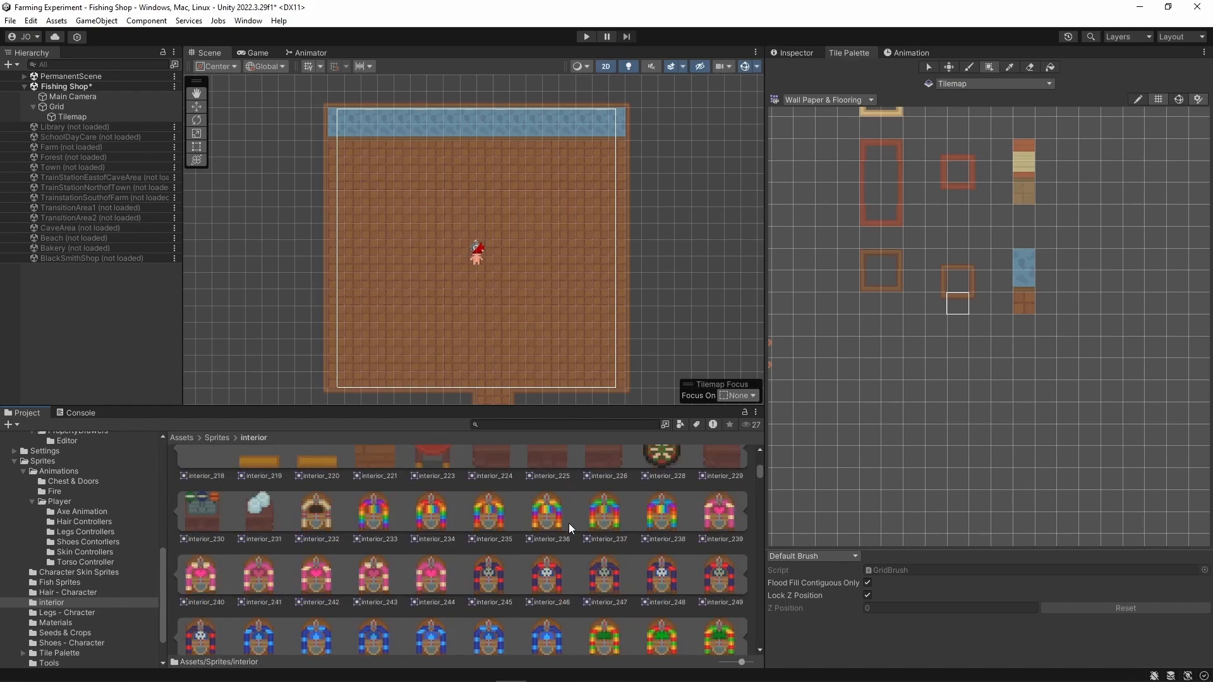
scroll(569, 528, up, 1)
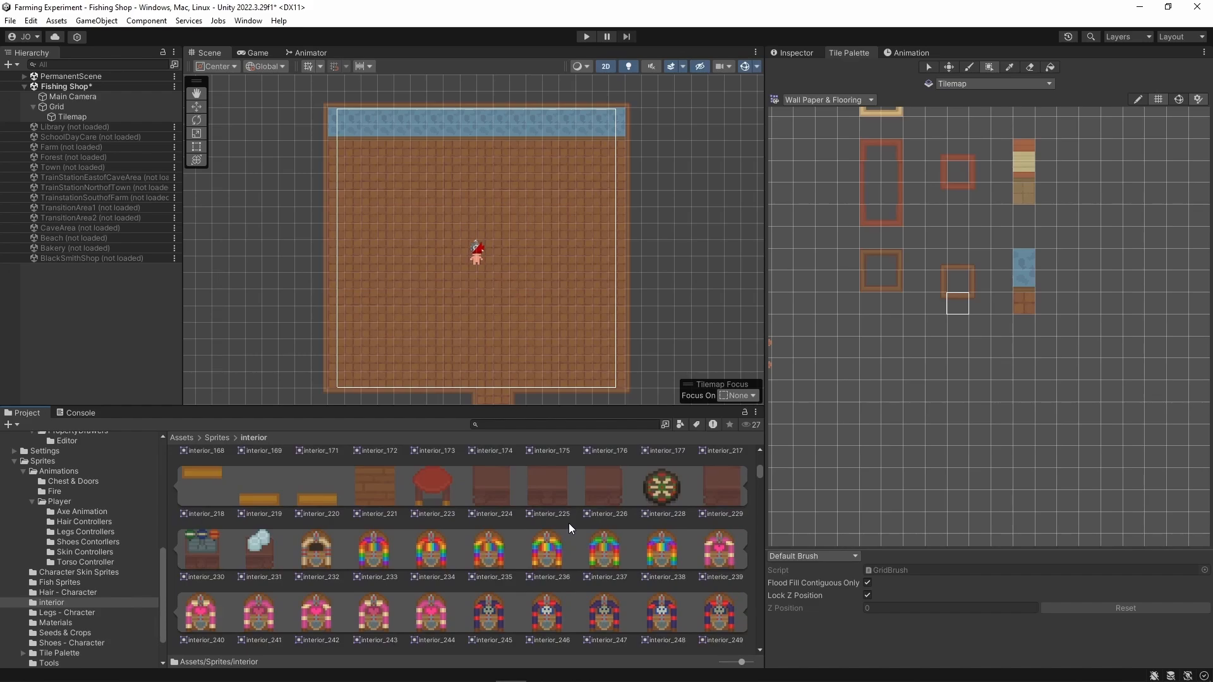
scroll(569, 529, up, 1)
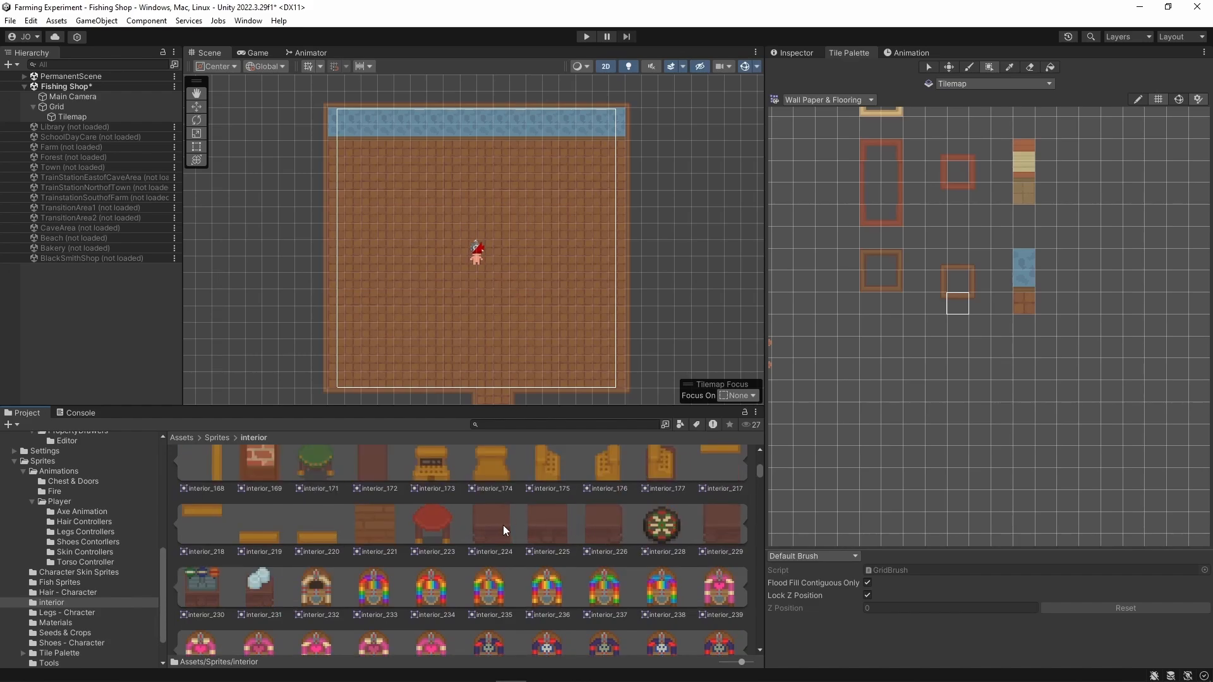
scroll(503, 524, down, 15)
scroll(503, 528, down, 20)
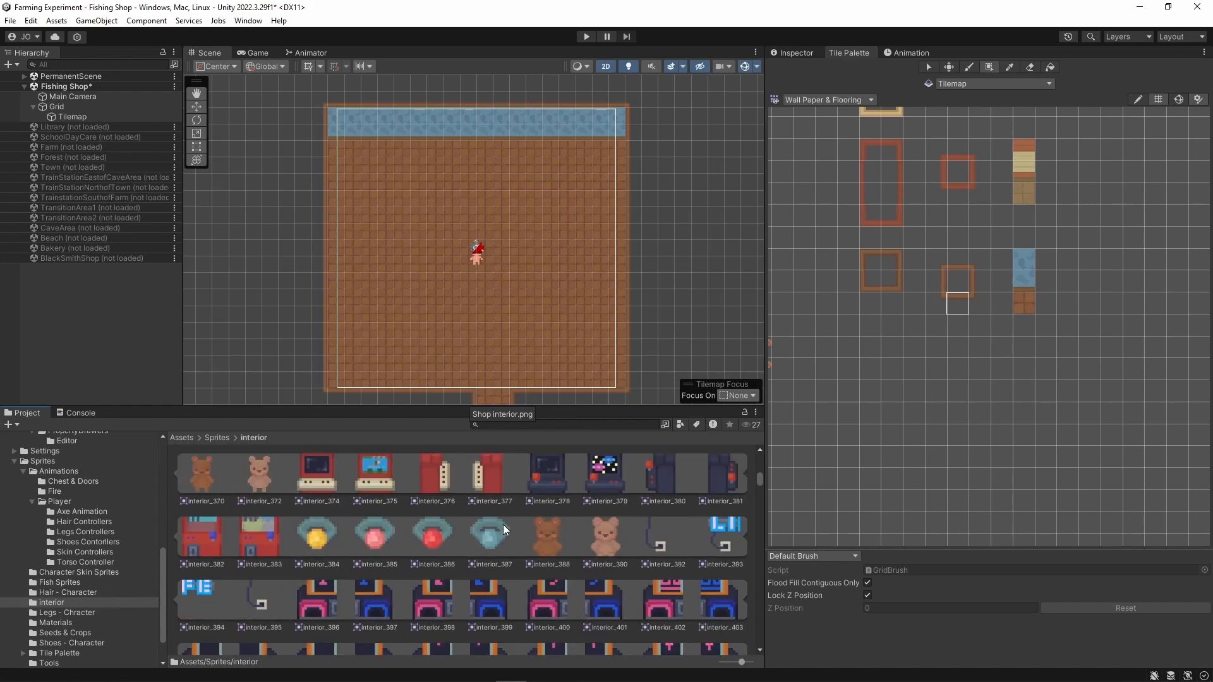
scroll(503, 528, down, 15)
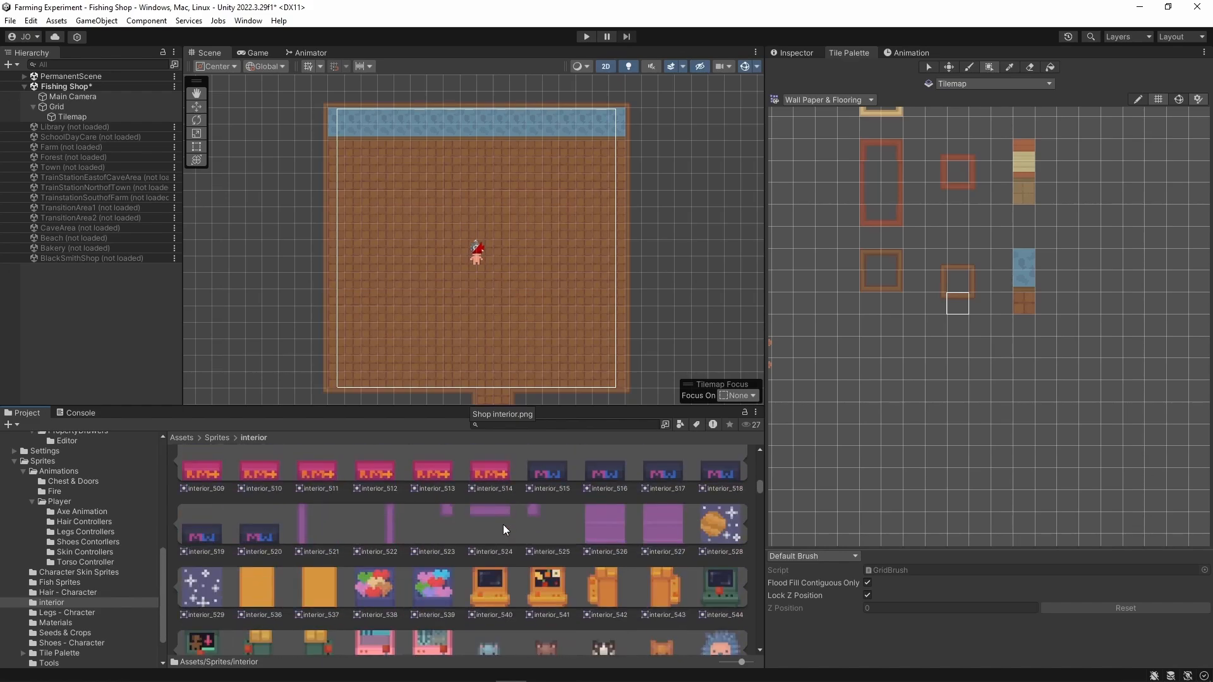
scroll(502, 525, down, 15)
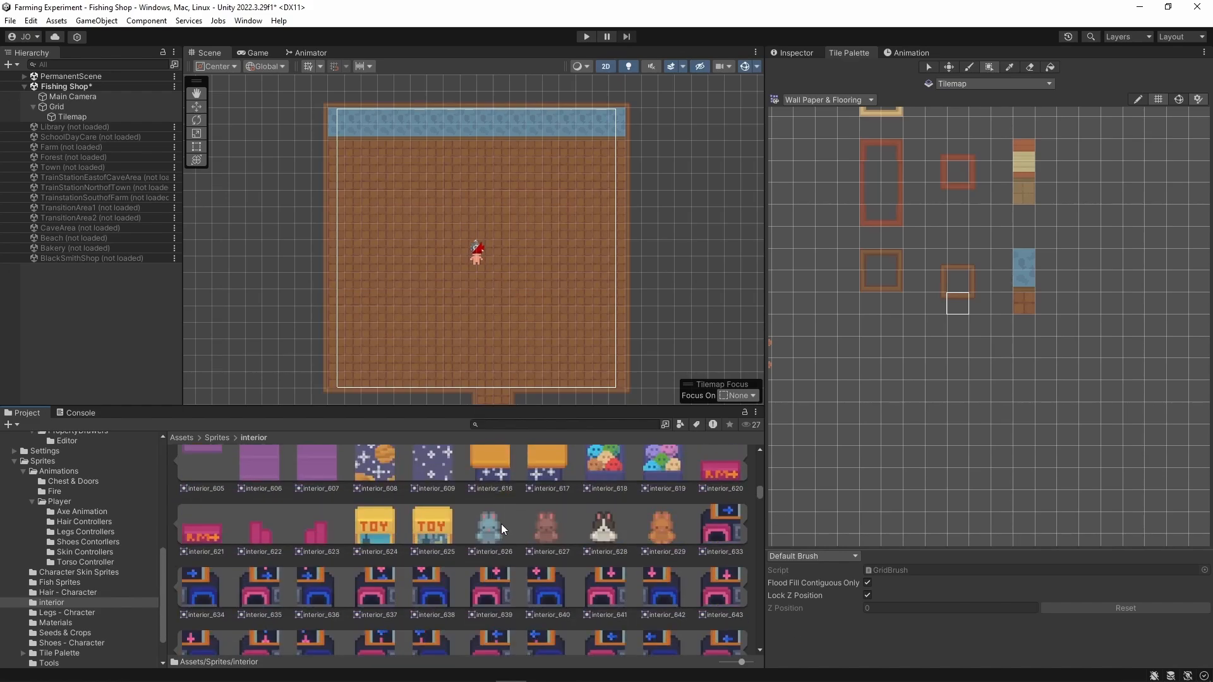
scroll(502, 524, down, 15)
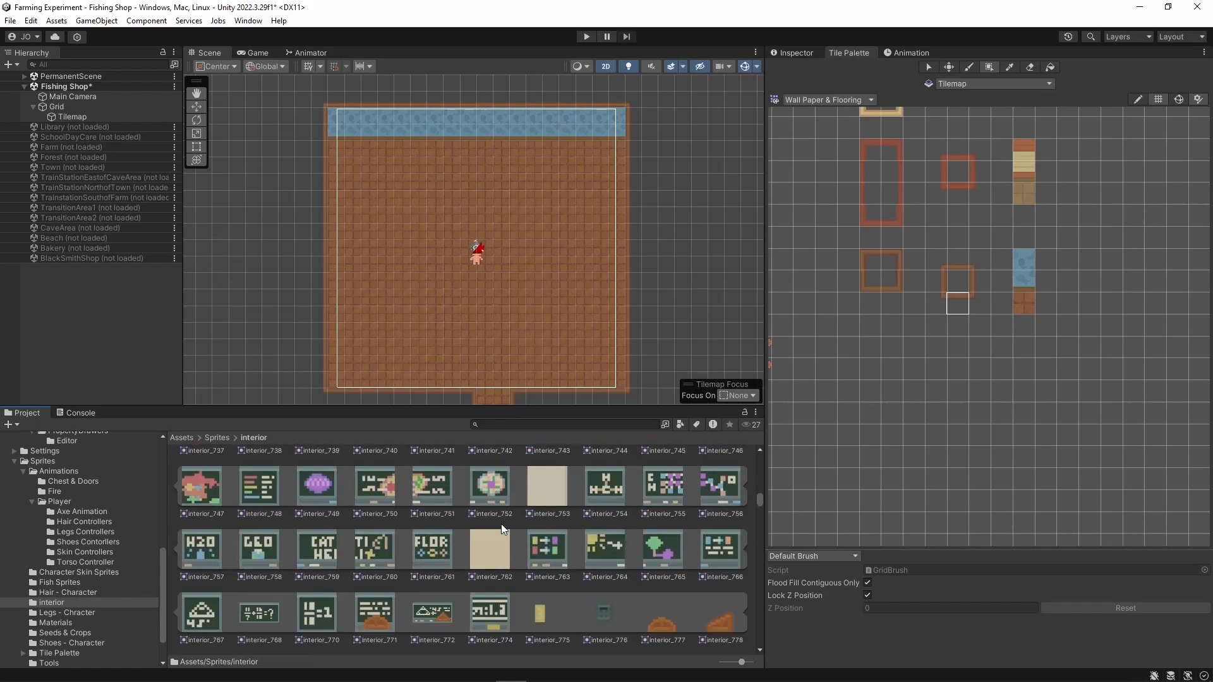
scroll(502, 524, down, 15)
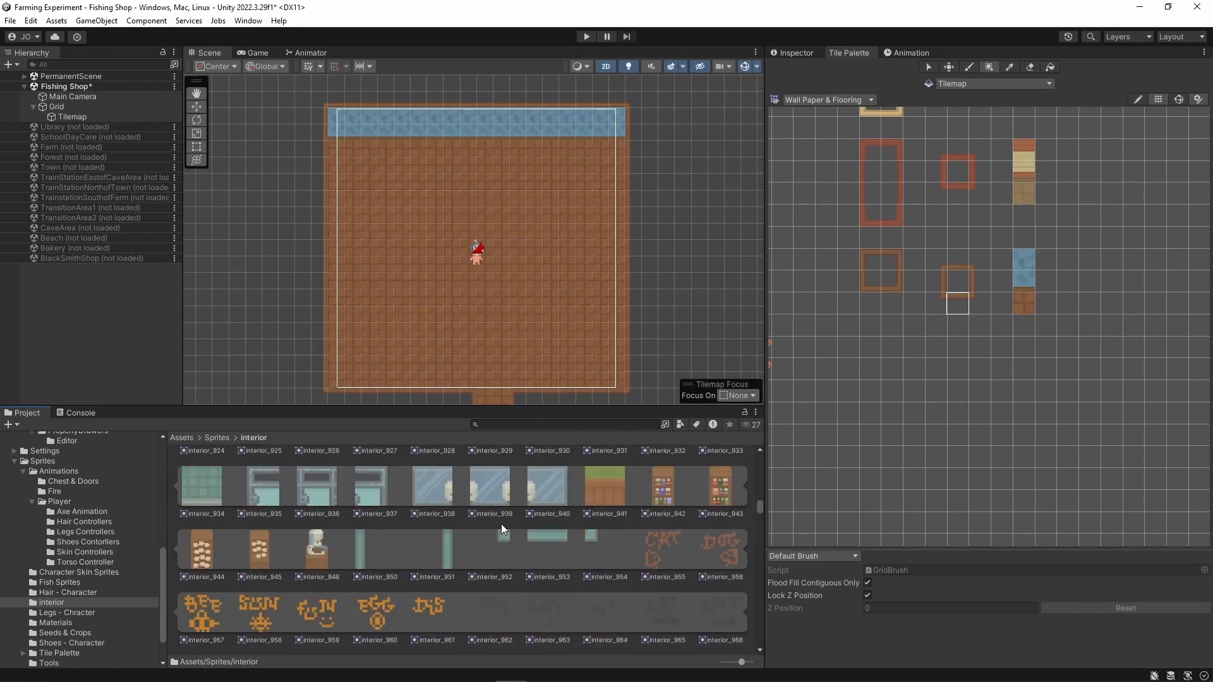
scroll(498, 524, down, 15)
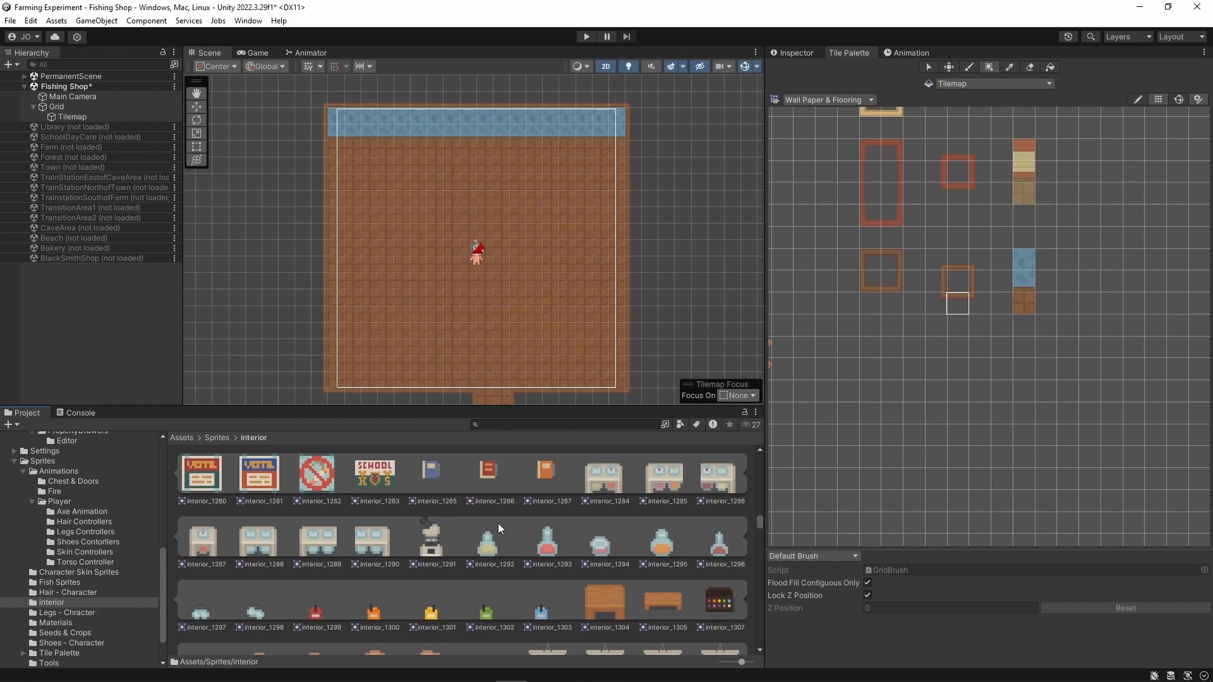
scroll(498, 523, down, 10)
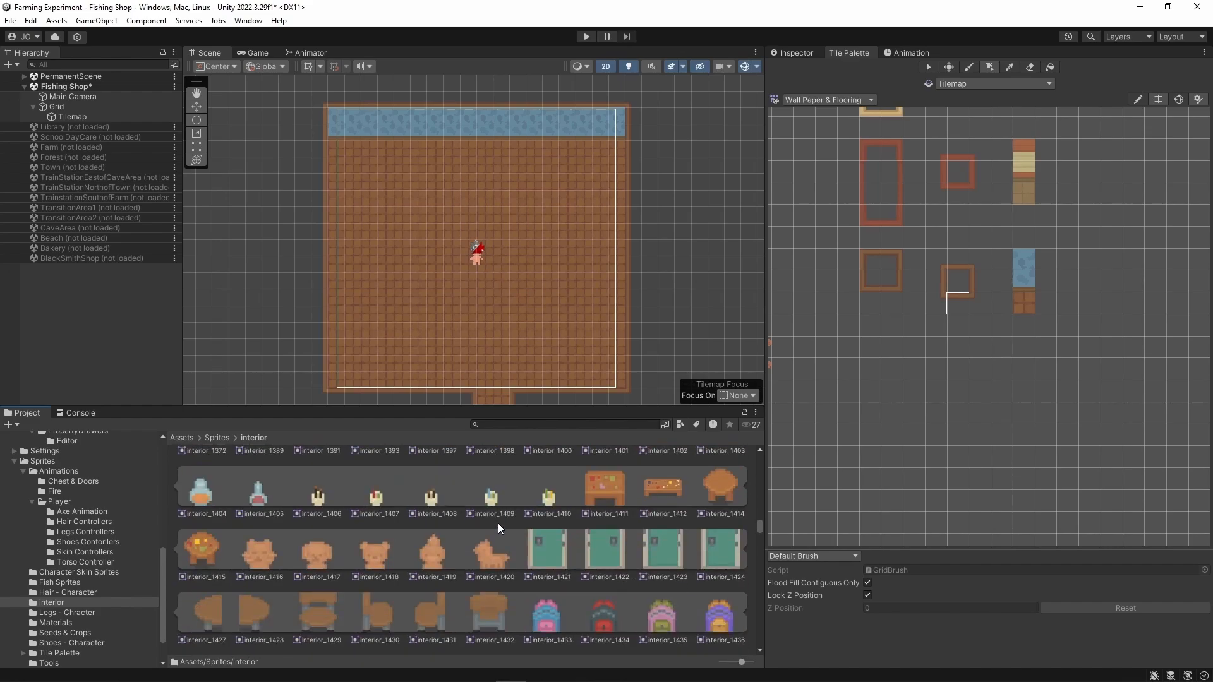
scroll(498, 523, down, 12)
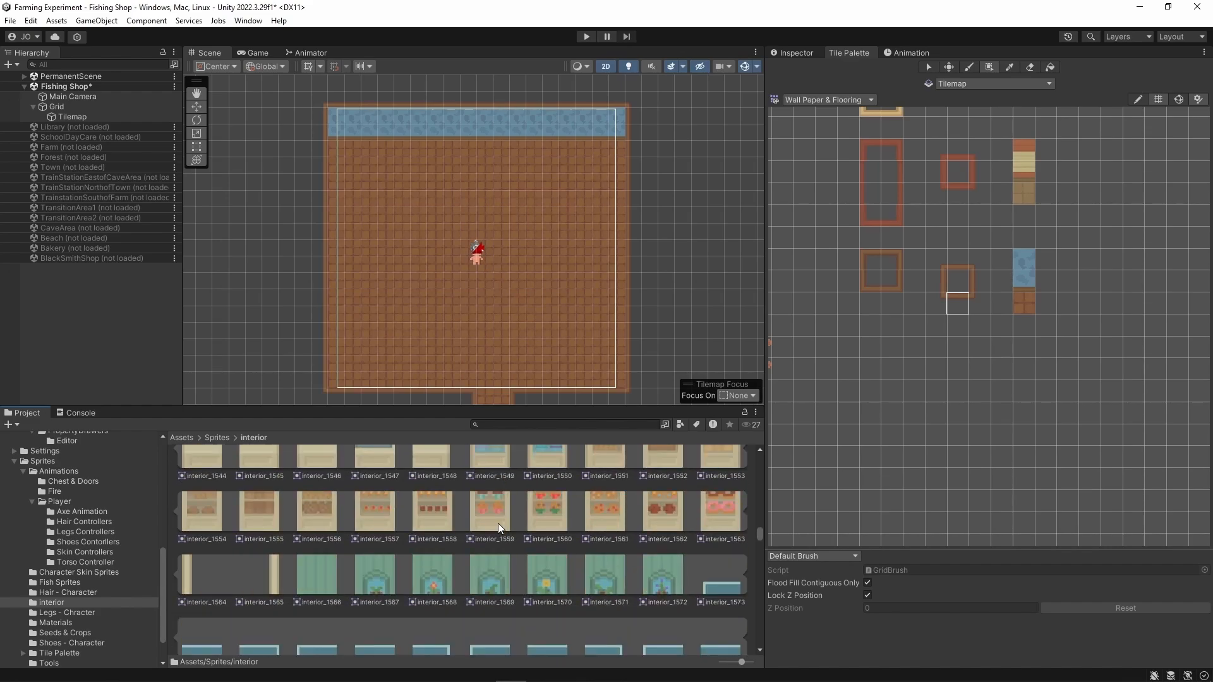
scroll(497, 523, down, 12)
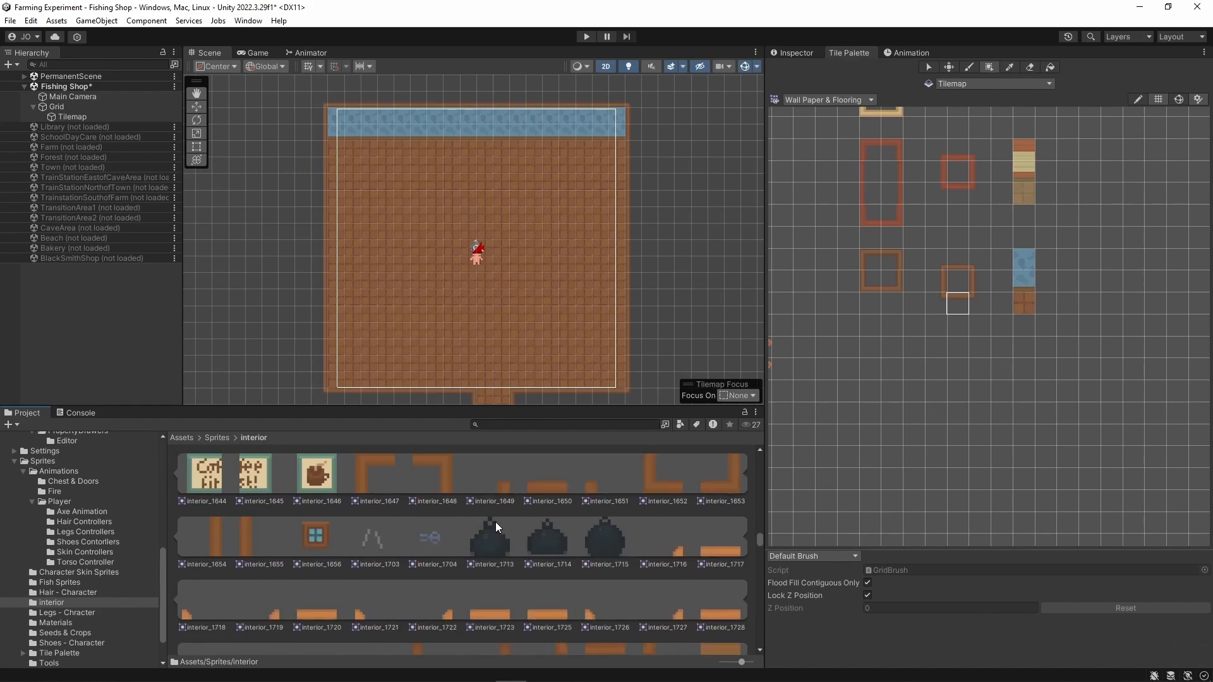
scroll(496, 527, down, 3)
scroll(495, 522, down, 5)
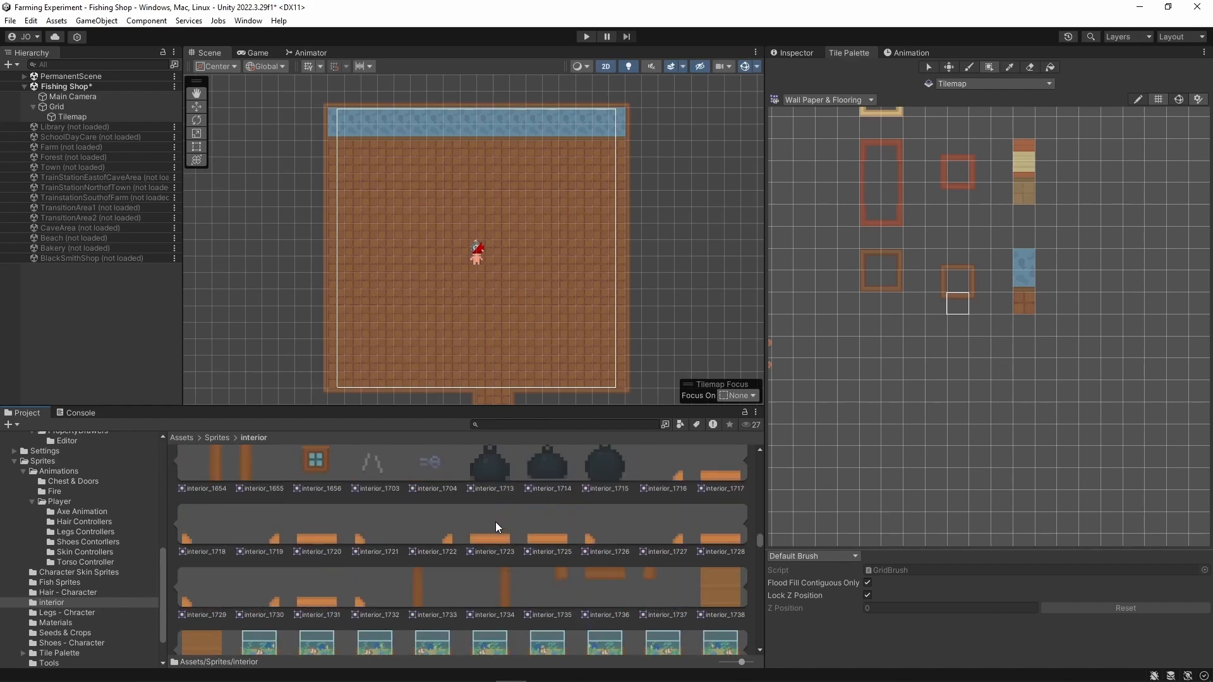
scroll(495, 522, down, 10)
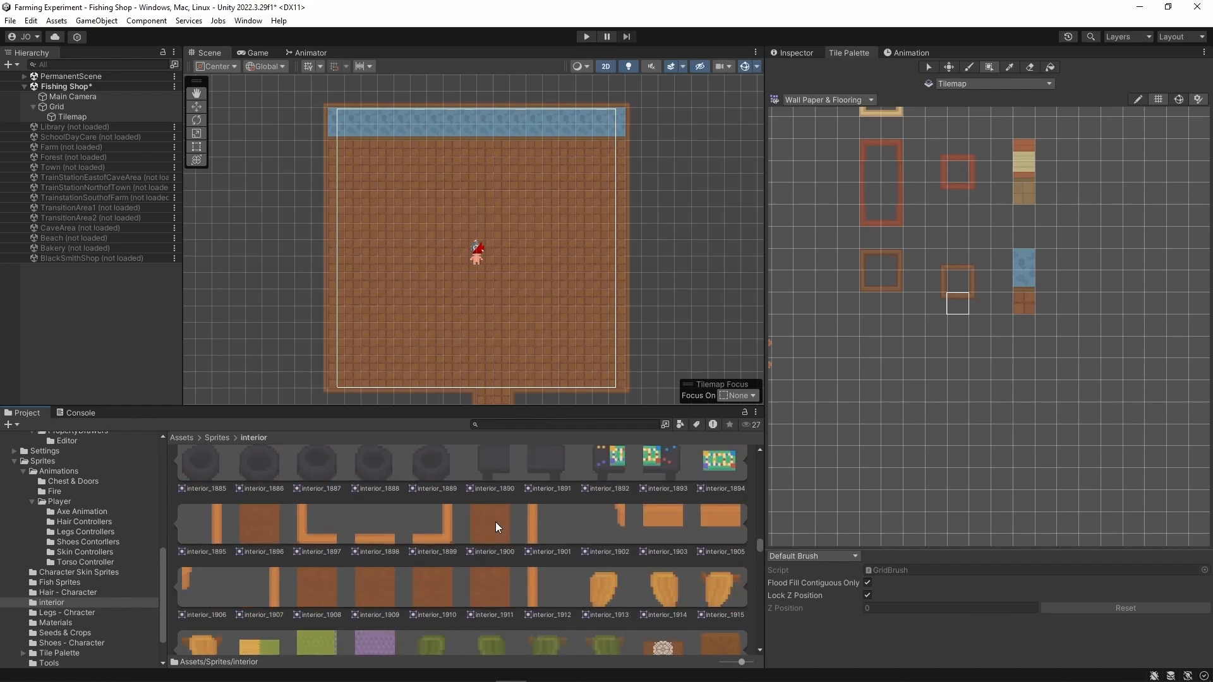
scroll(496, 522, down, 5)
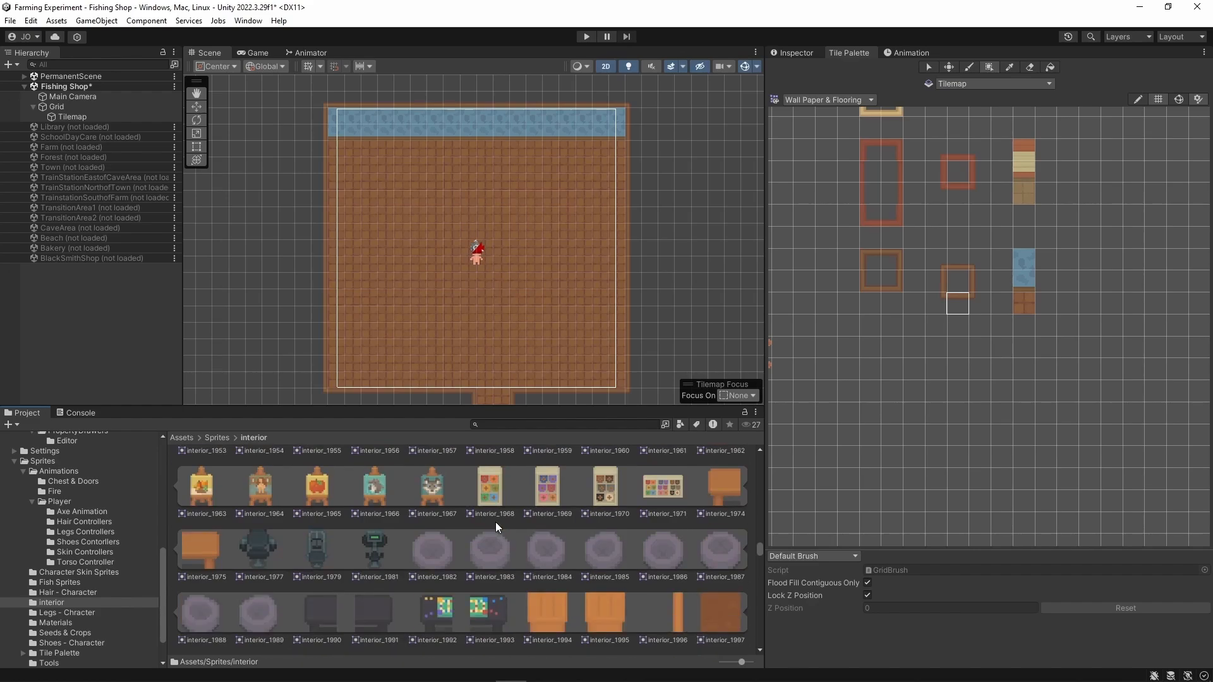
scroll(496, 522, down, 10)
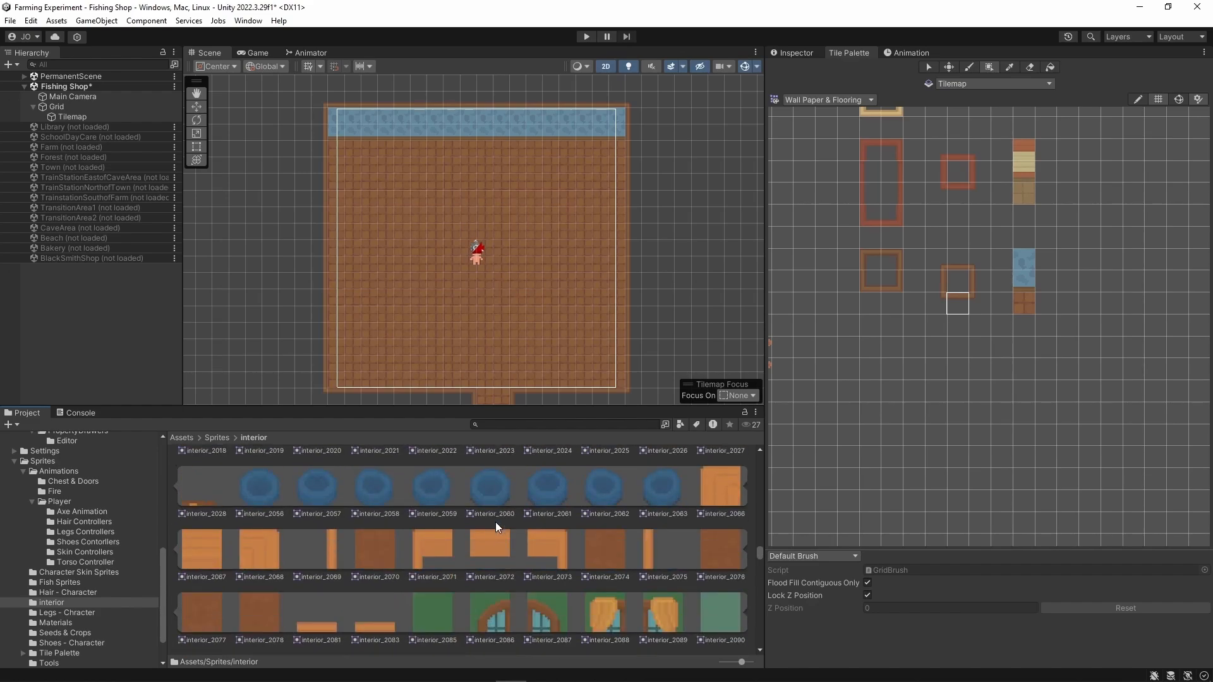
scroll(495, 522, down, 8)
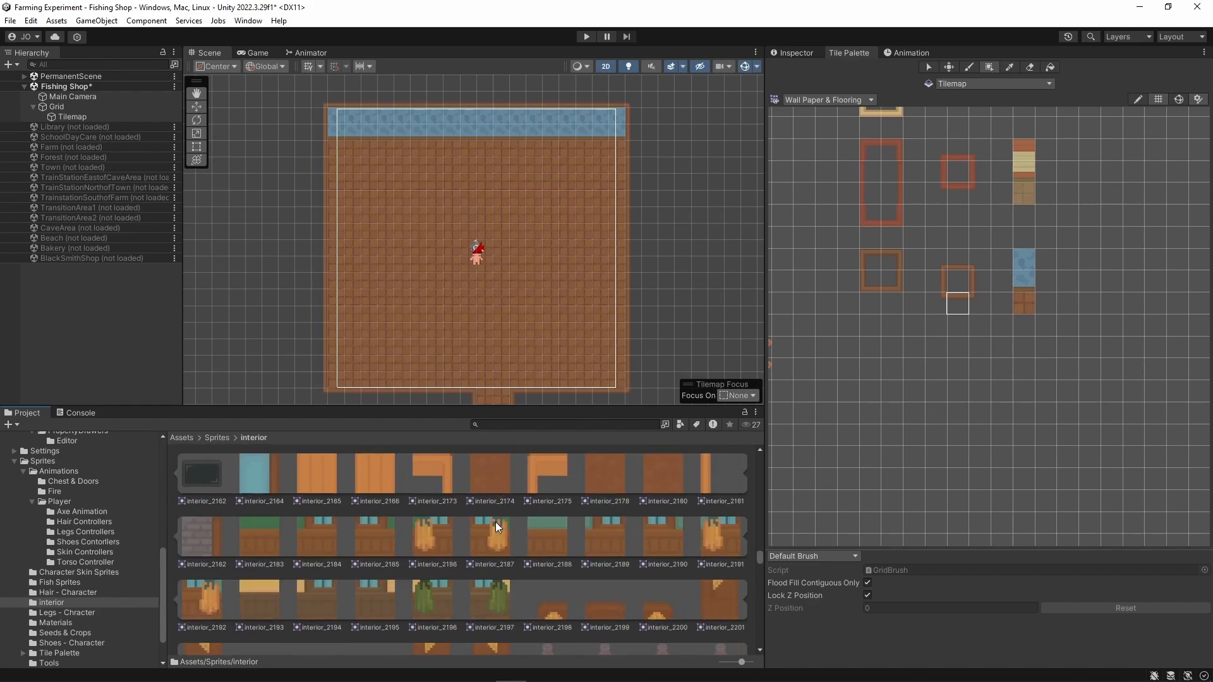
scroll(496, 522, down, 4)
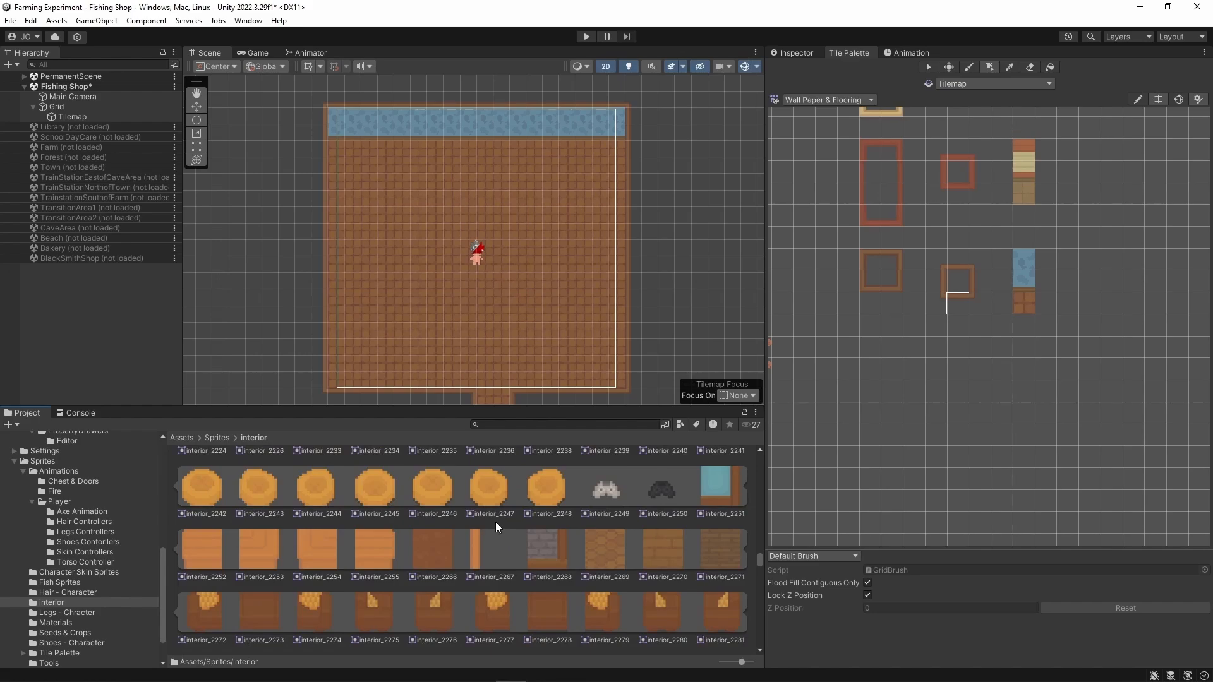
scroll(496, 522, down, 8)
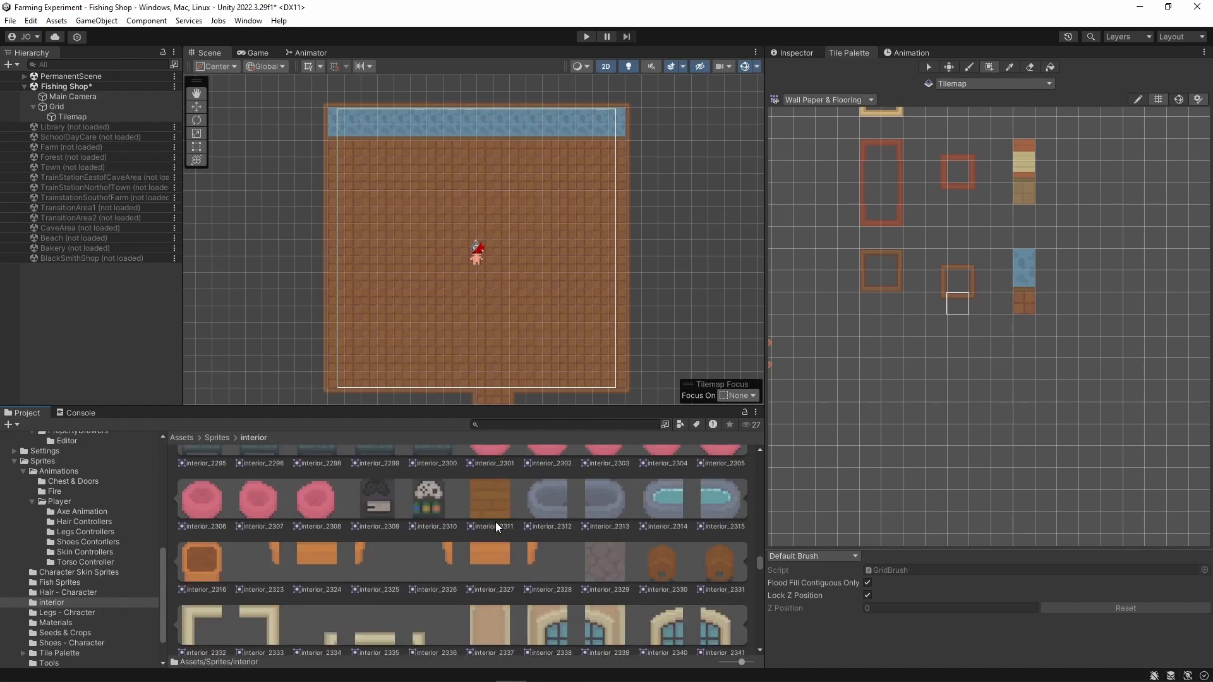
scroll(496, 522, down, 4)
scroll(495, 522, down, 5)
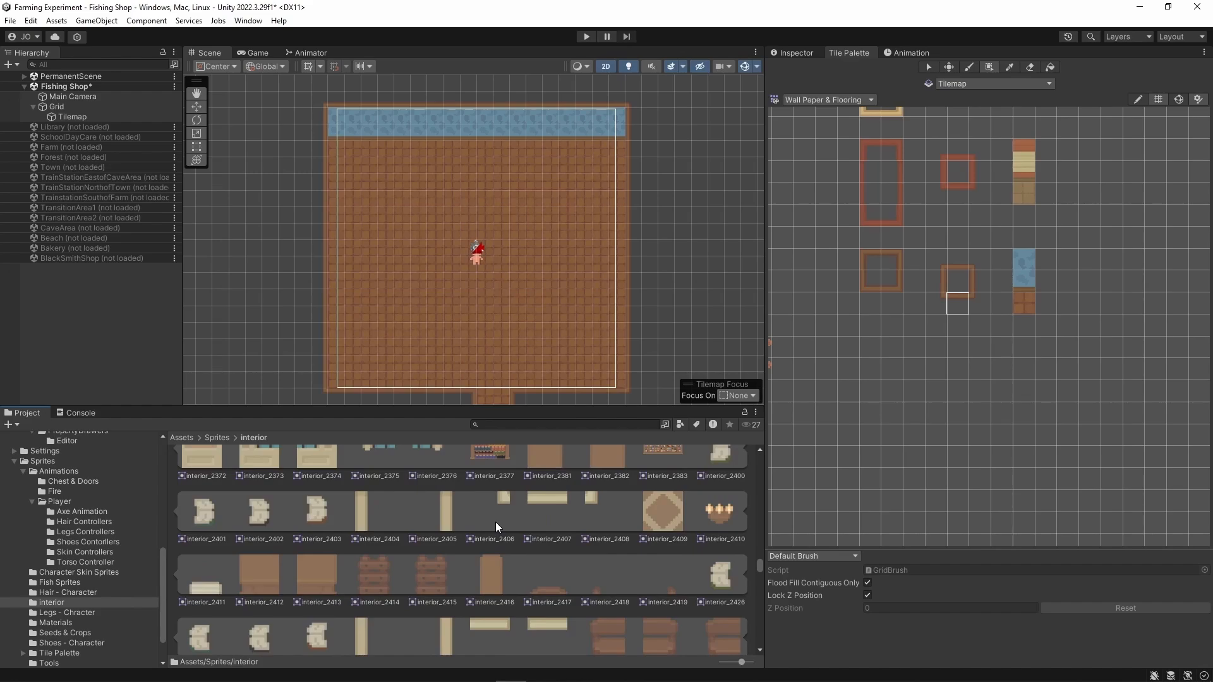
scroll(496, 522, down, 8)
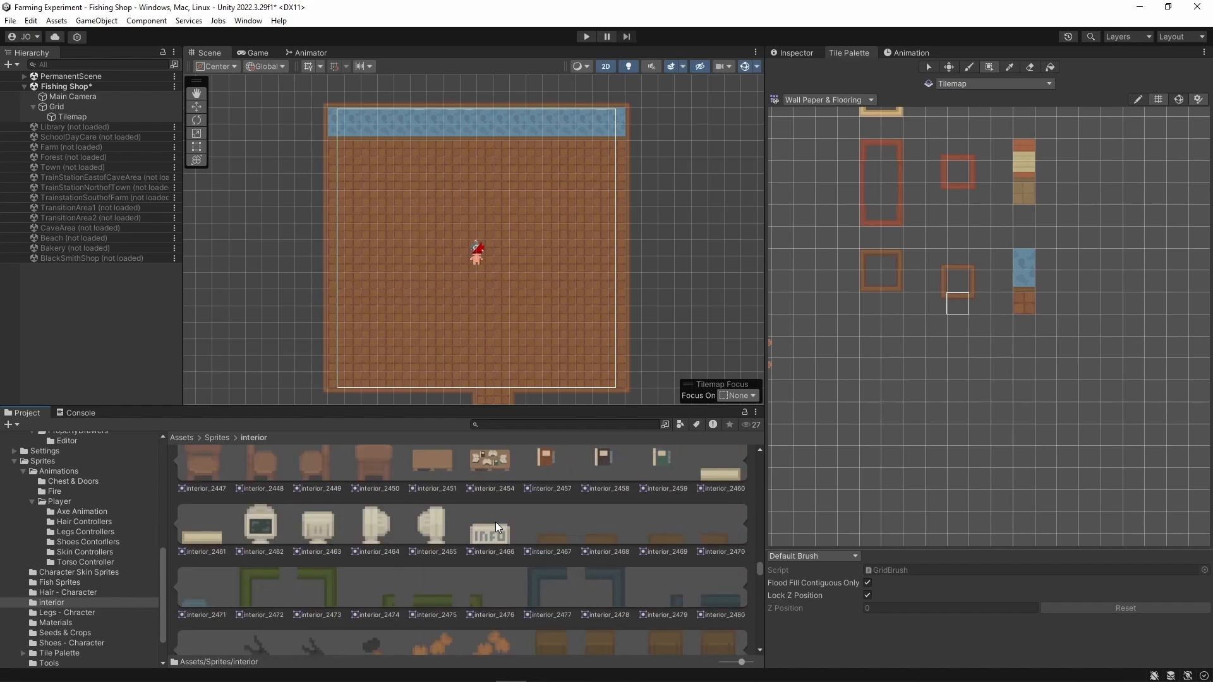
scroll(496, 521, down, 8)
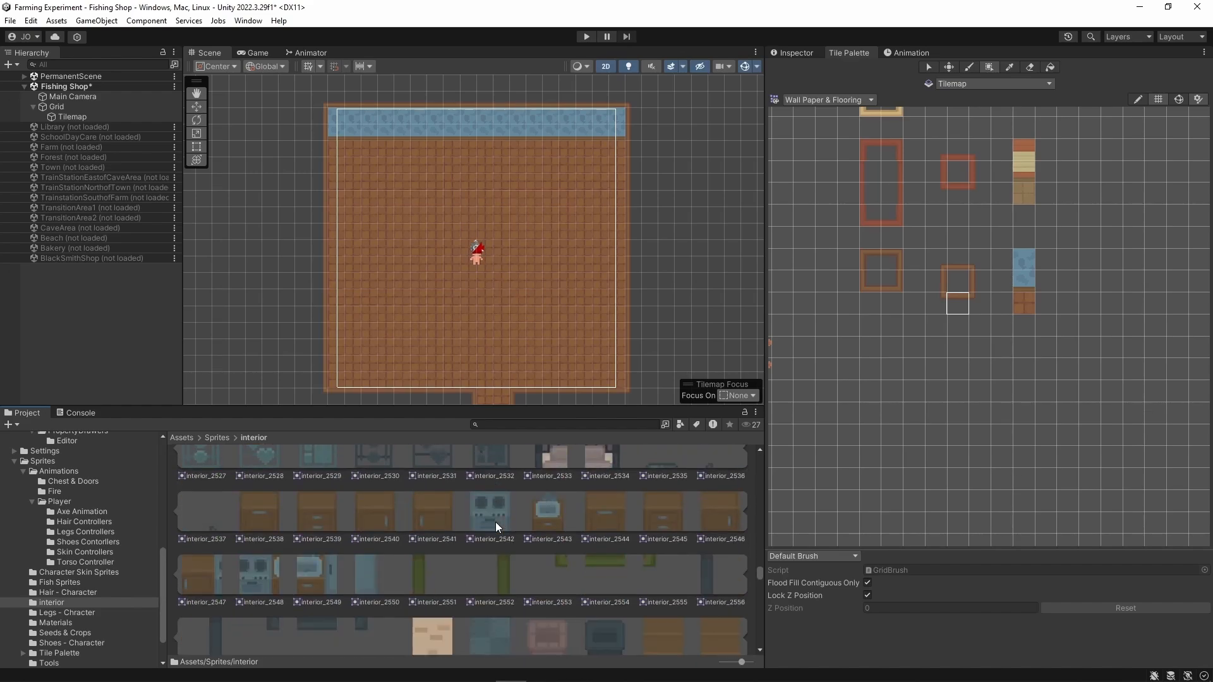
scroll(495, 522, down, 8)
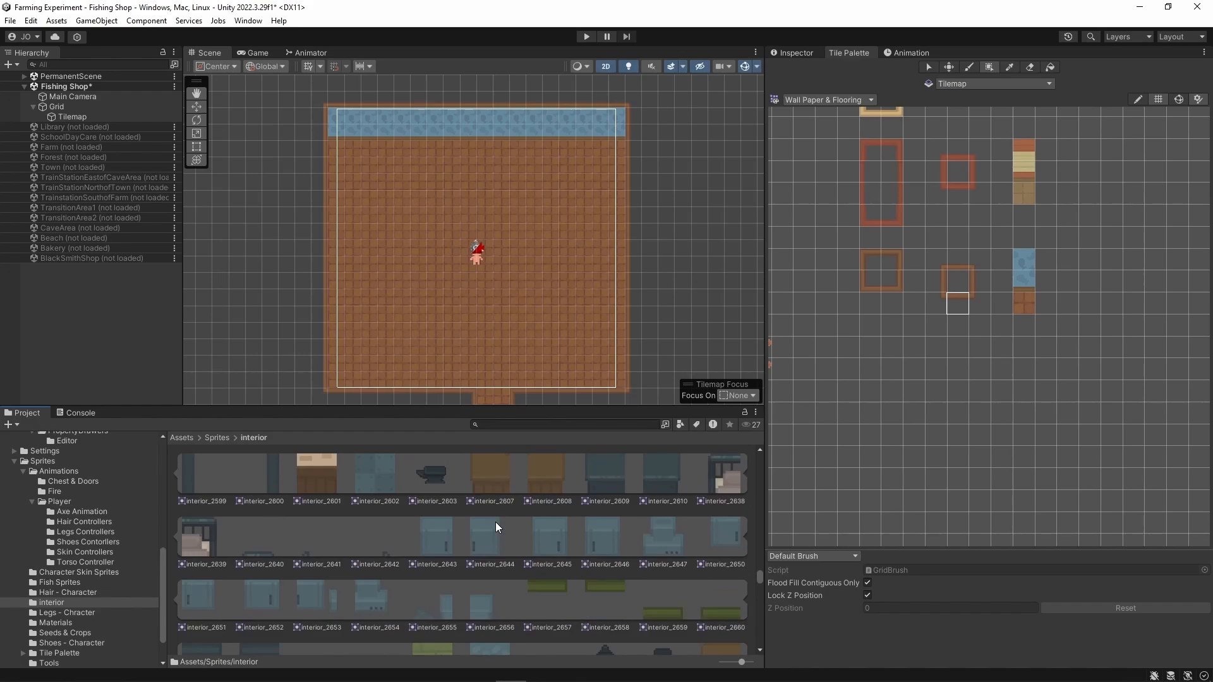
scroll(495, 522, down, 3)
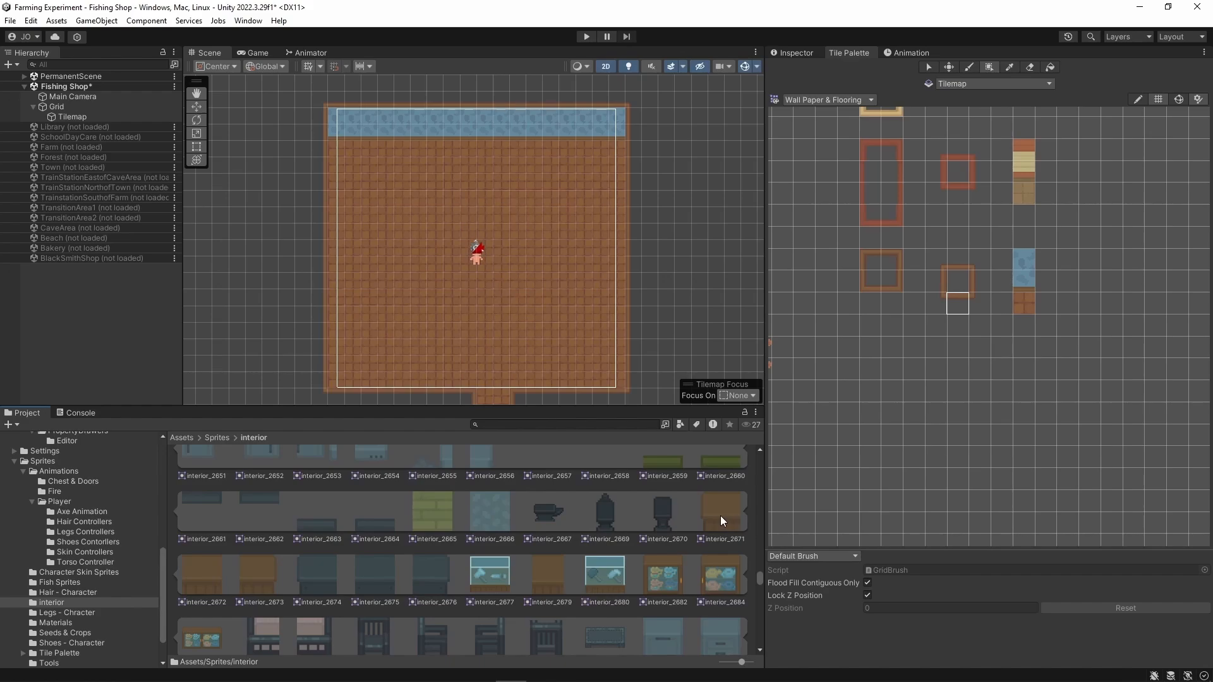
scroll(720, 516, down, 5)
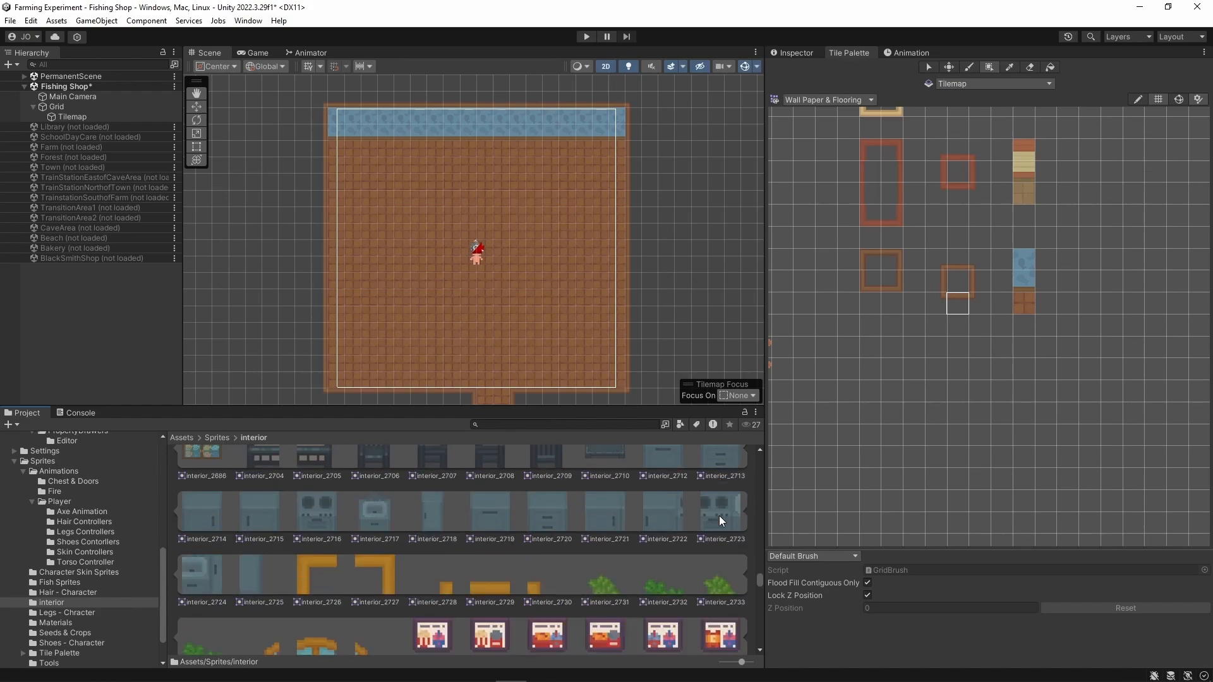
scroll(719, 516, down, 8)
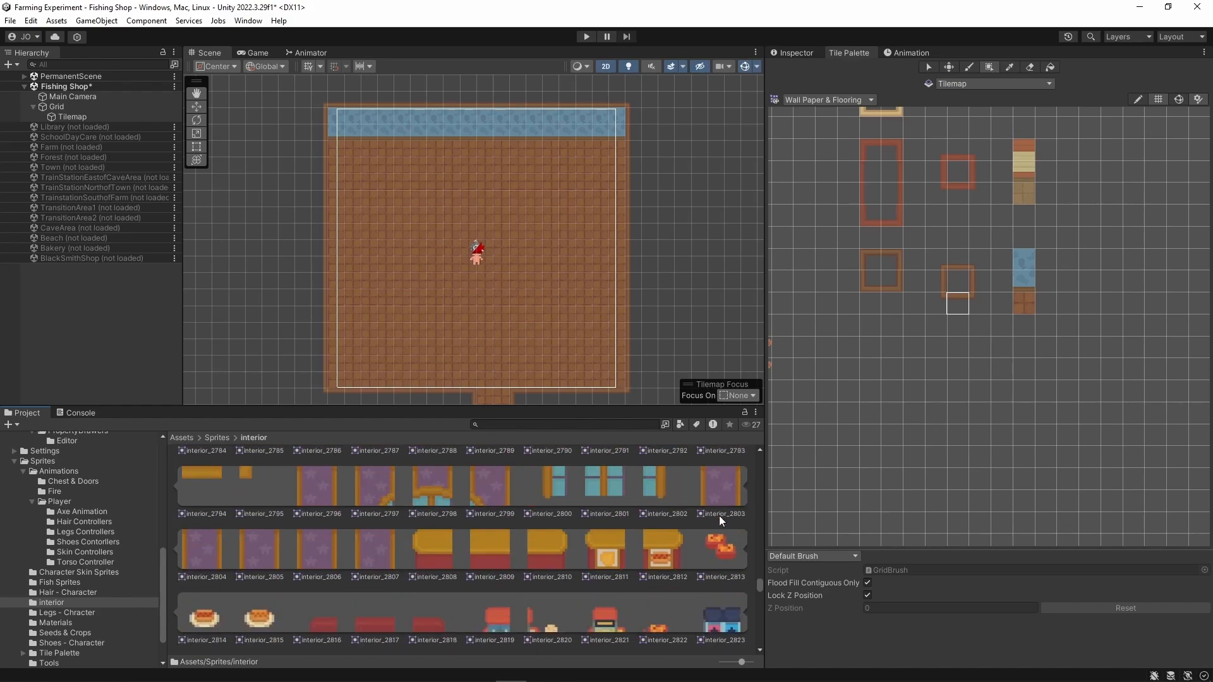
scroll(719, 515, down, 10)
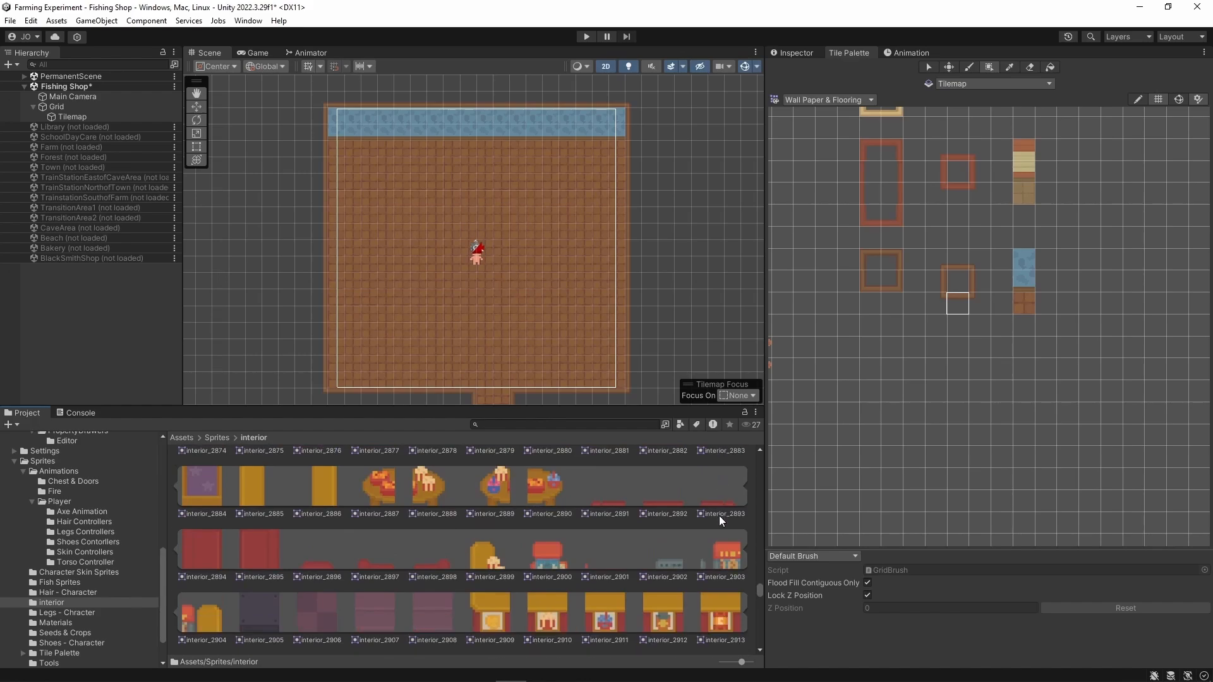
scroll(719, 516, down, 10)
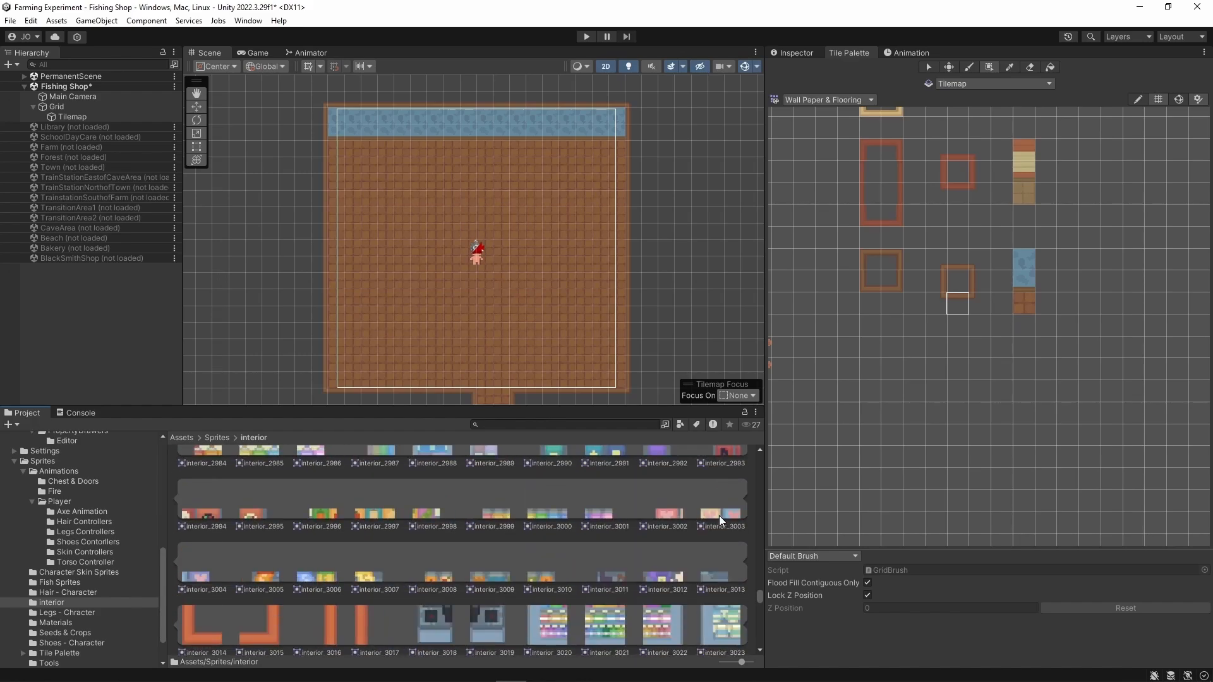
scroll(719, 515, down, 13)
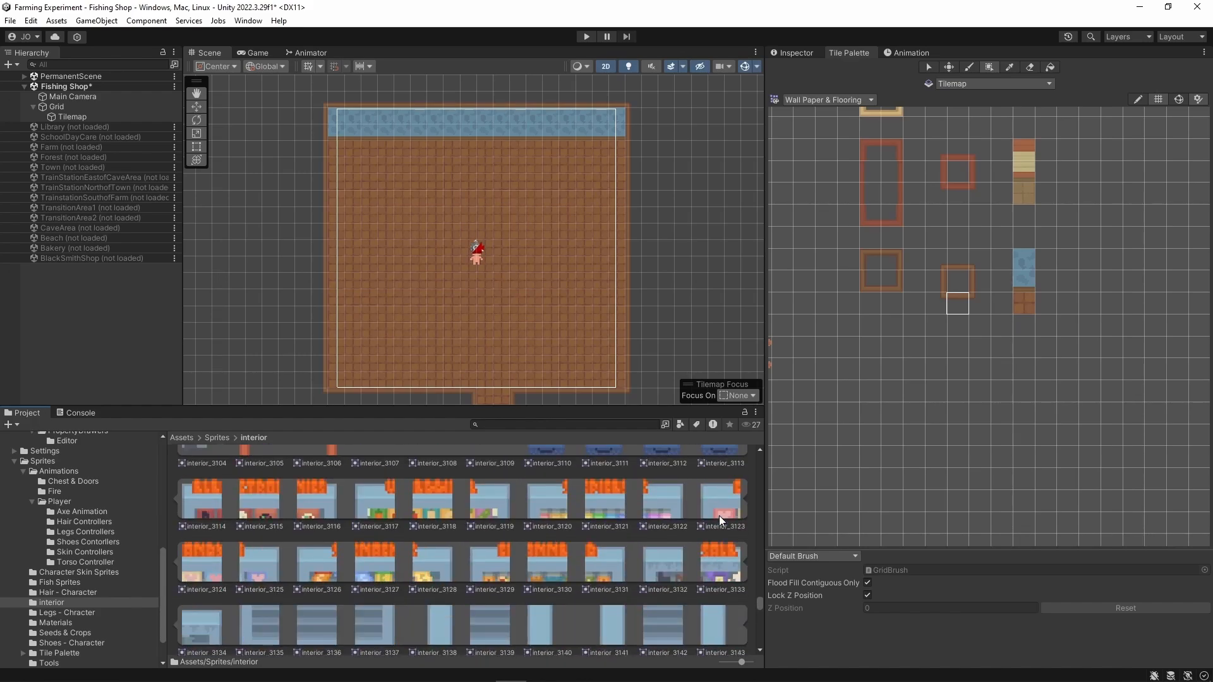
scroll(719, 515, down, 10)
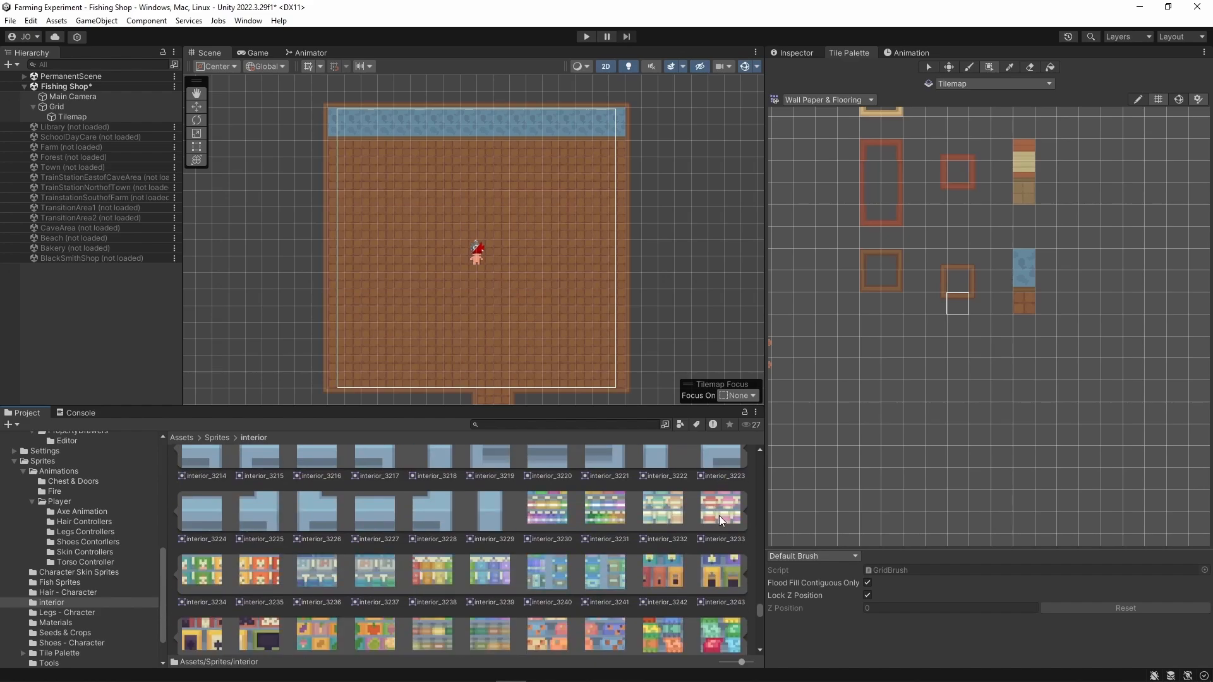
scroll(719, 516, down, 11)
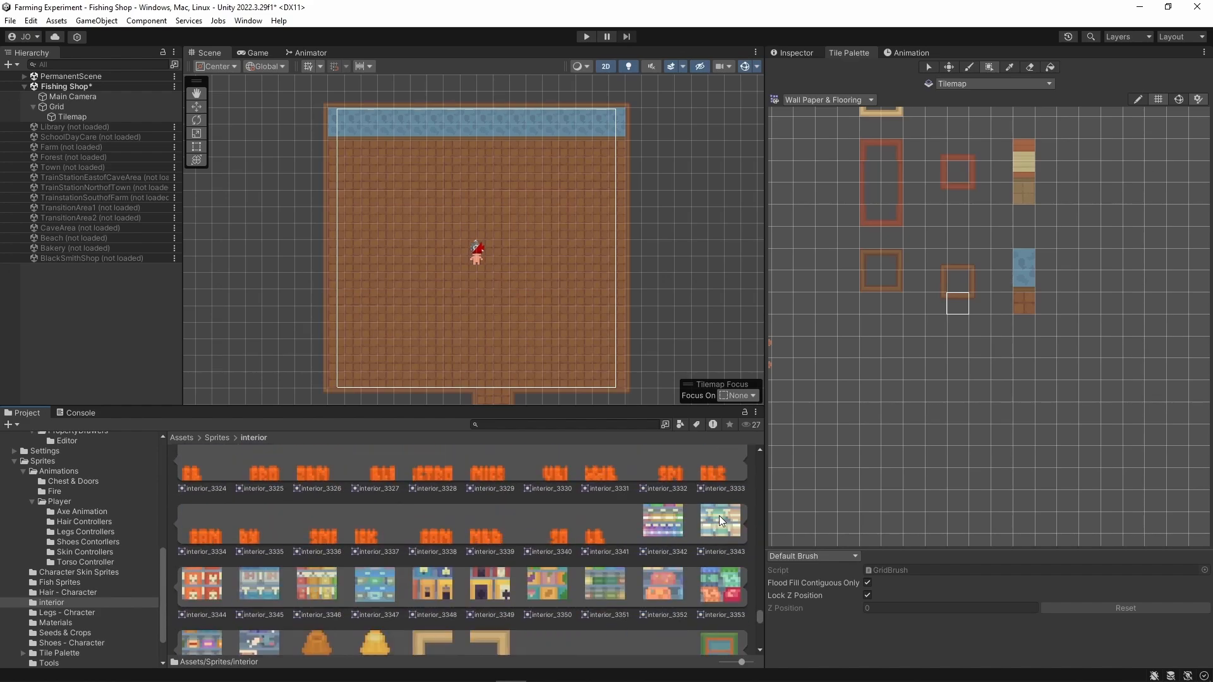
- Return from the interior folder to the Sprites folder and open the BeachBuildings sheet in the Sprite Editor
scroll(719, 516, down, 9)
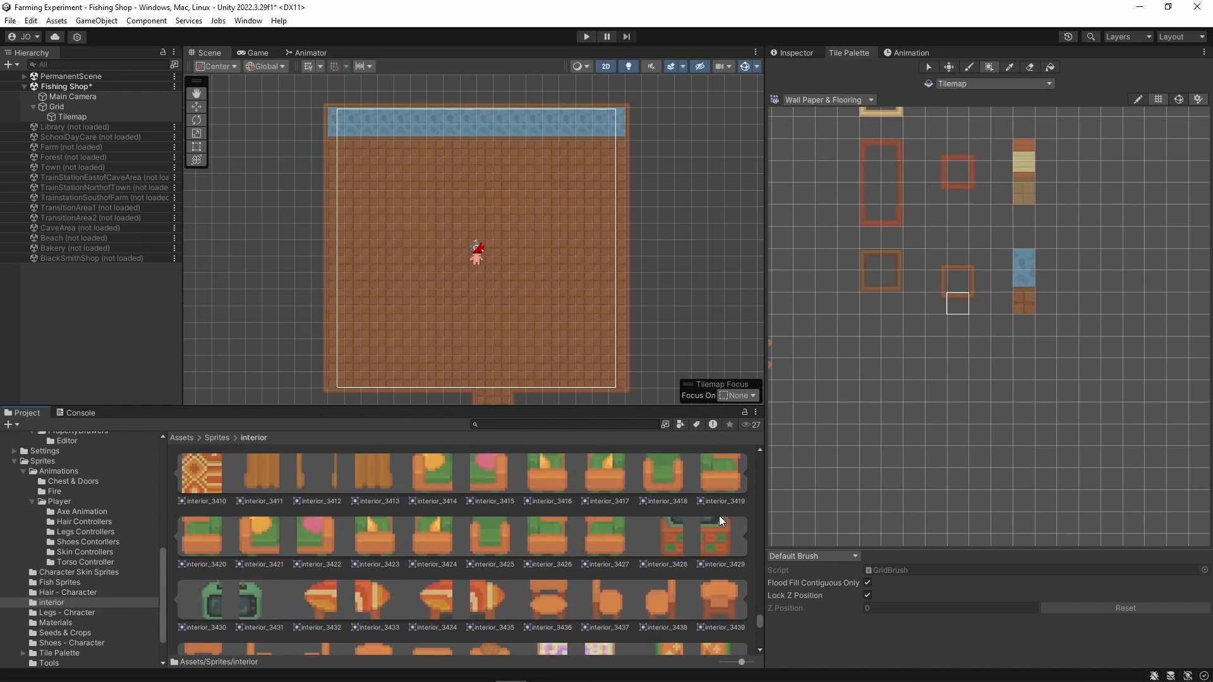
scroll(689, 582, down, 3)
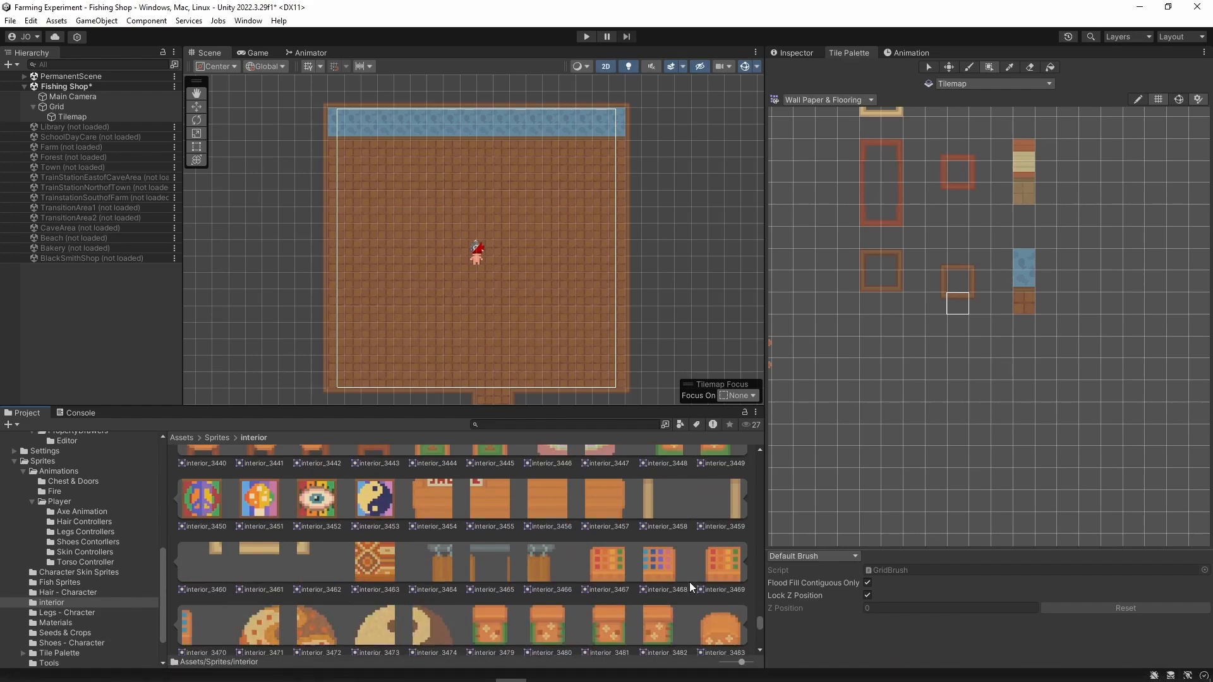
scroll(686, 581, up, 2)
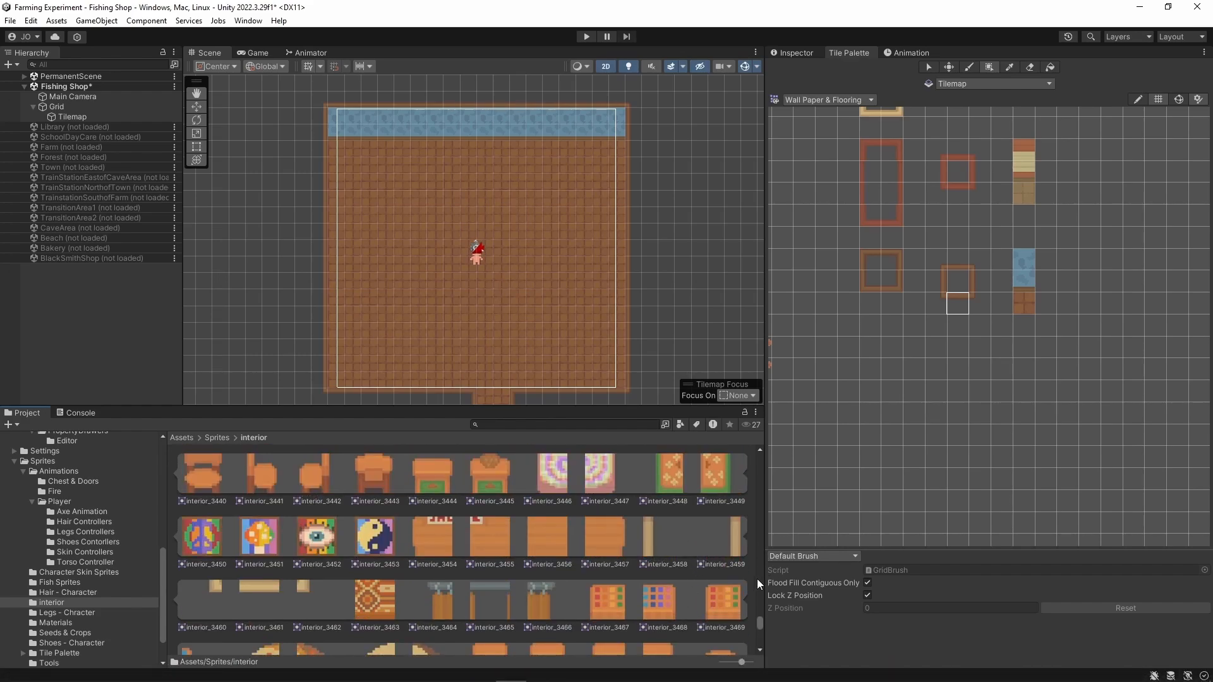
click(217, 436)
scroll(468, 531, up, 1)
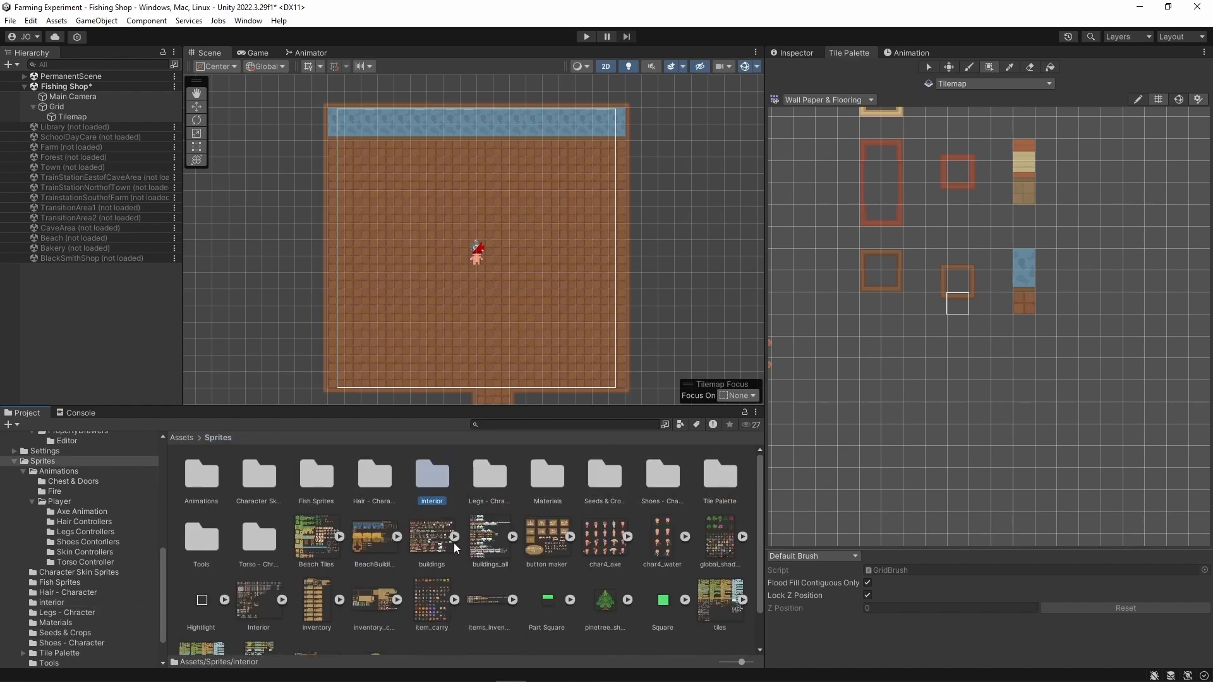
click(365, 540)
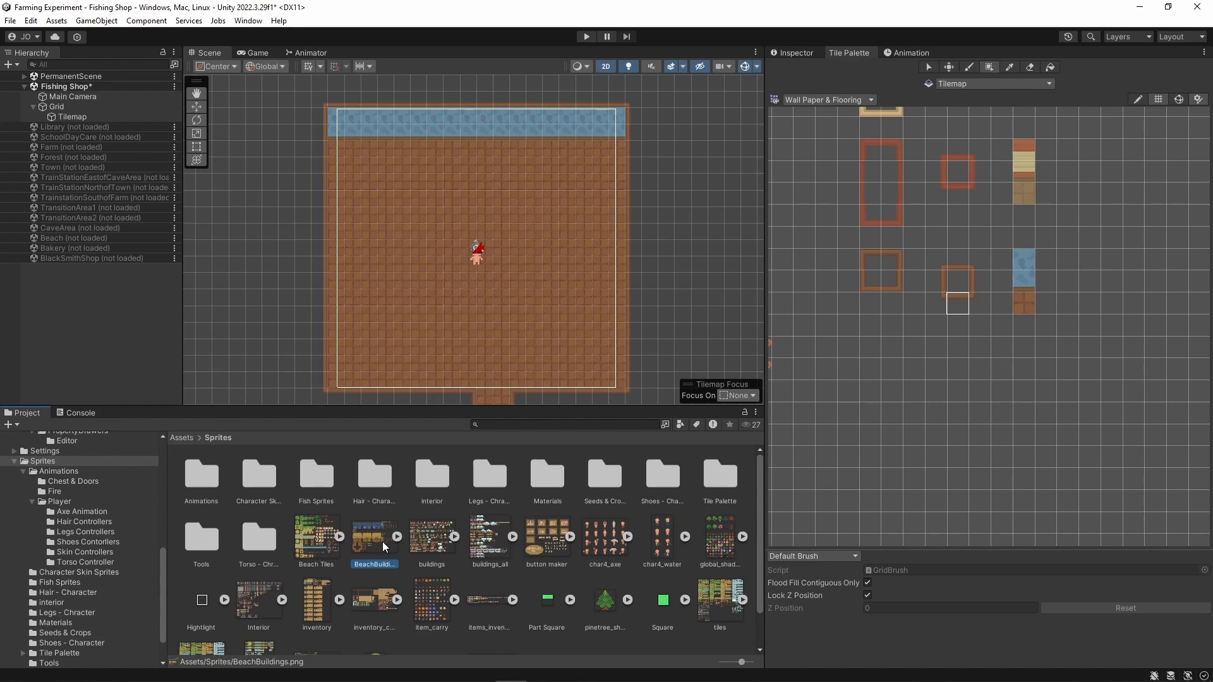
click(798, 54)
click(1185, 201)
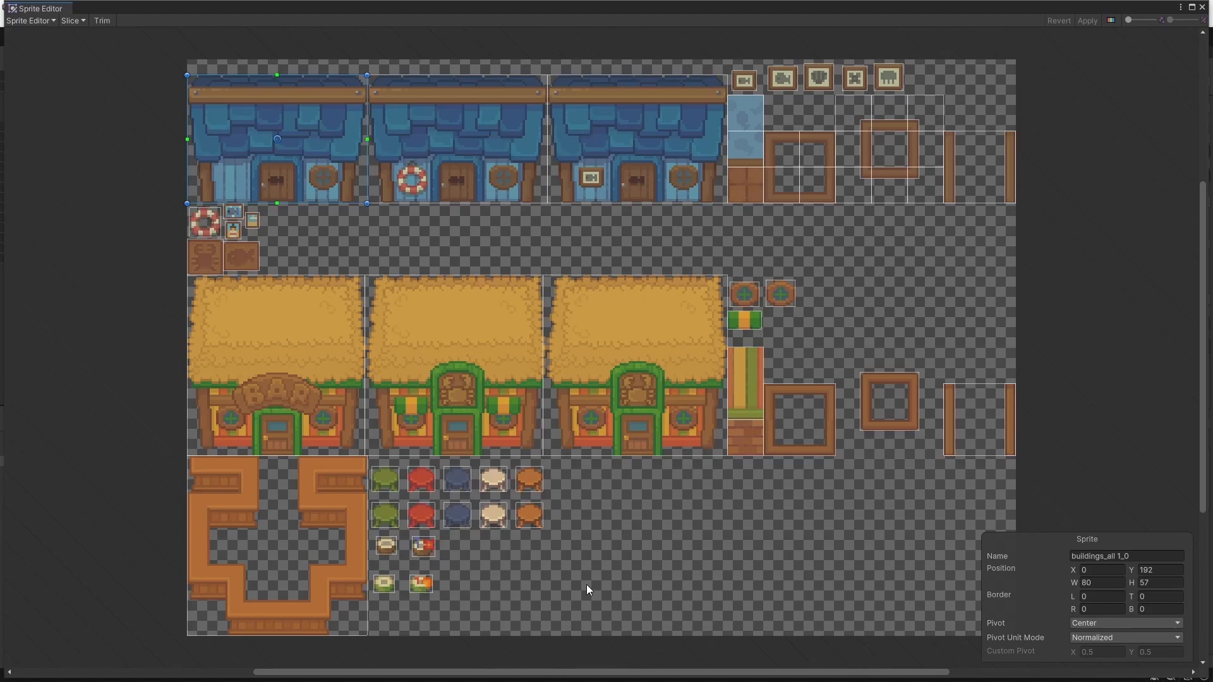
- Create a 16 by 16 sprite slice and place it over the wooden counter's upper-left corner at X 0, Y 64
scroll(461, 582, up, 5)
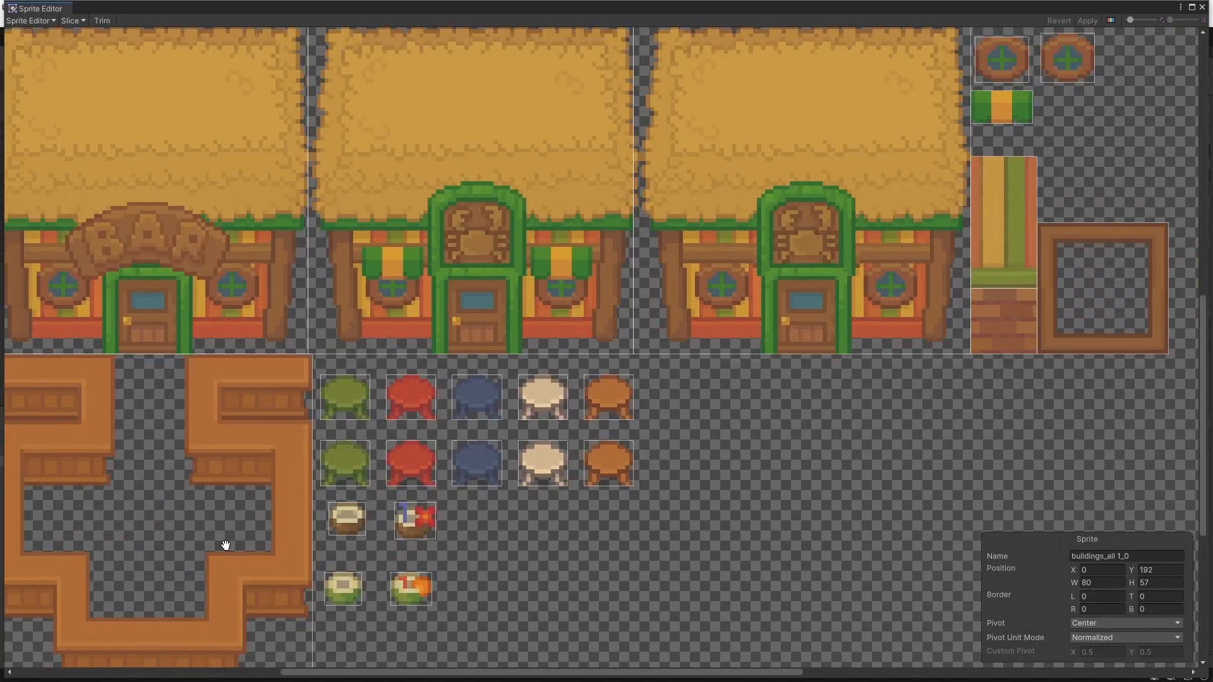
middle_drag(226, 545, 542, 479)
scroll(551, 473, up, 4)
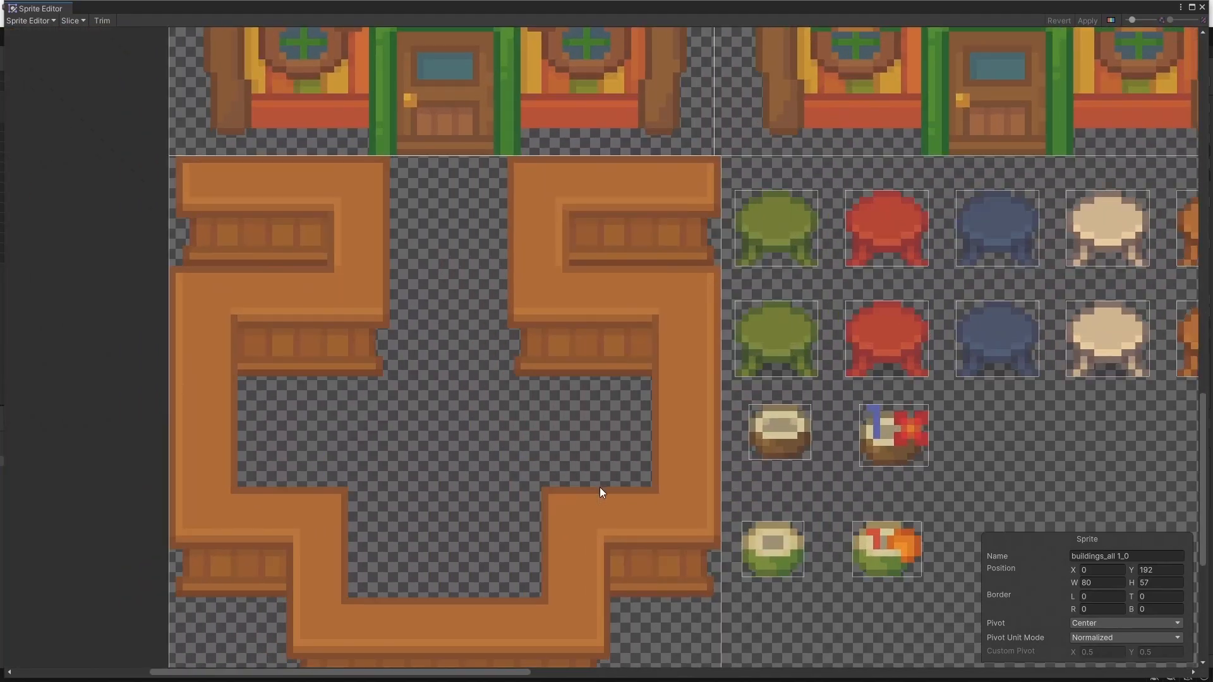
drag(407, 420, 404, 449)
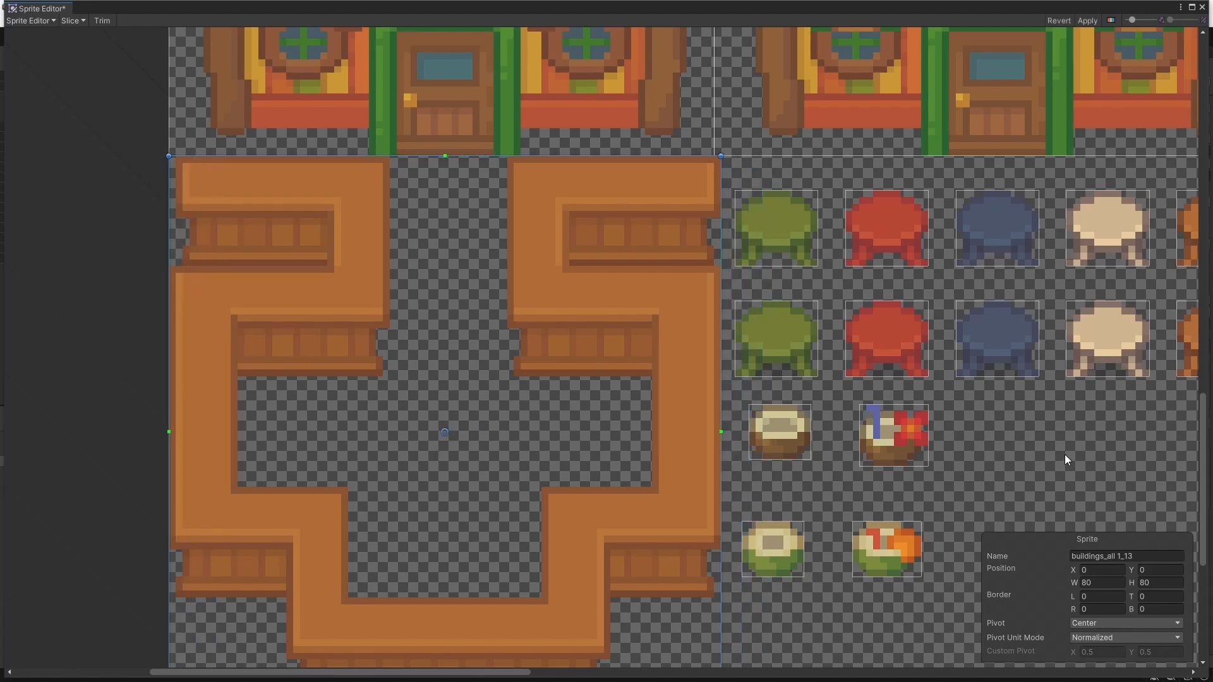
click(1011, 439)
drag(1053, 479, 1053, 480)
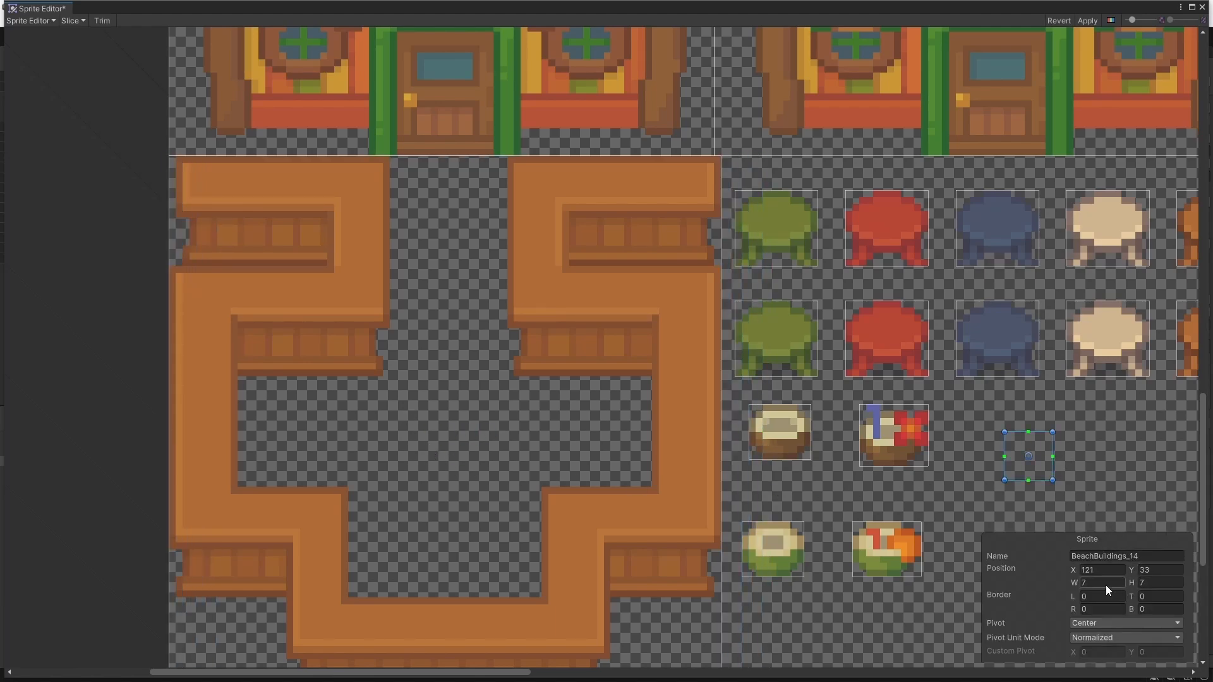
text(16)
click(1147, 584)
text(16)
drag(1102, 456, 253, 249)
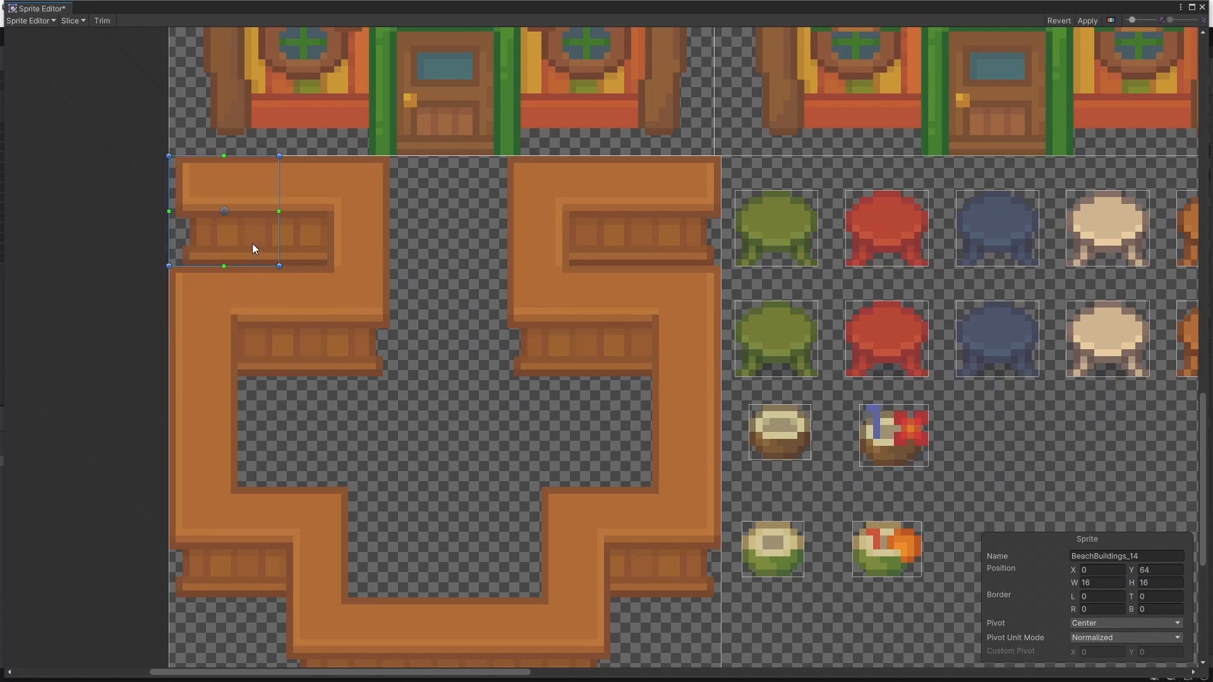
click(71, 20)
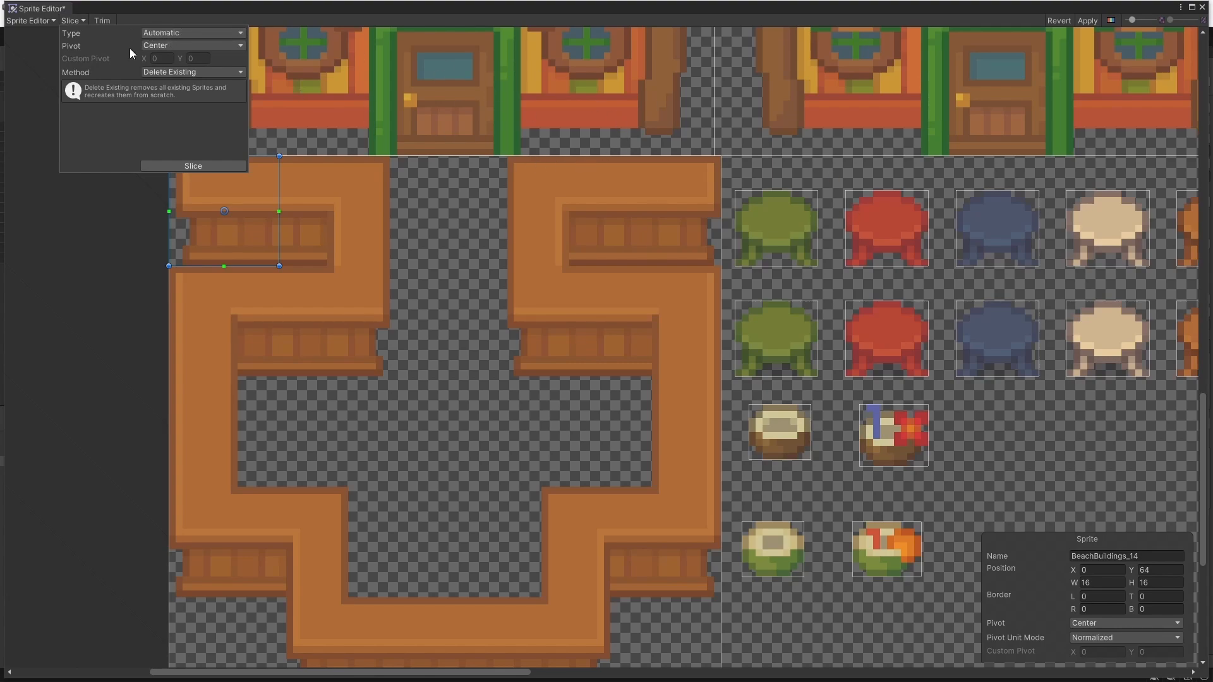
click(445, 349)
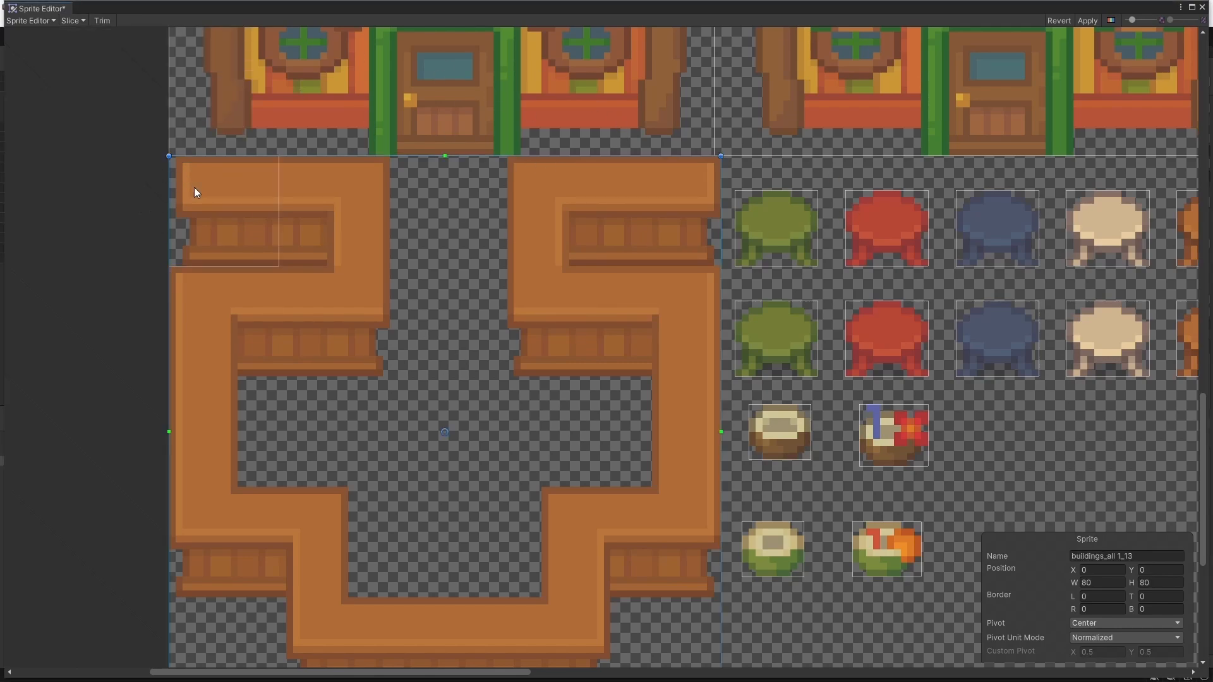
drag(207, 196, 347, 214)
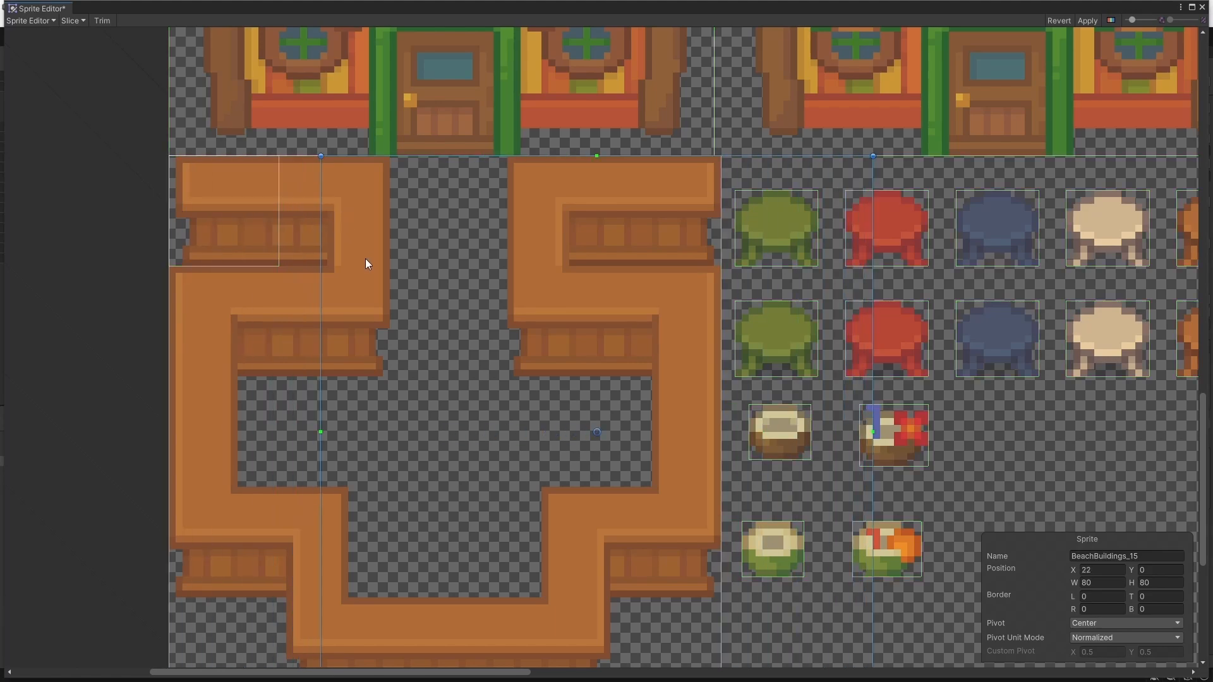
click(441, 325)
- Duplicate the 16 by 16 slice over the tiles of the counter's left half, down to X 16, Y 16
click(230, 208)
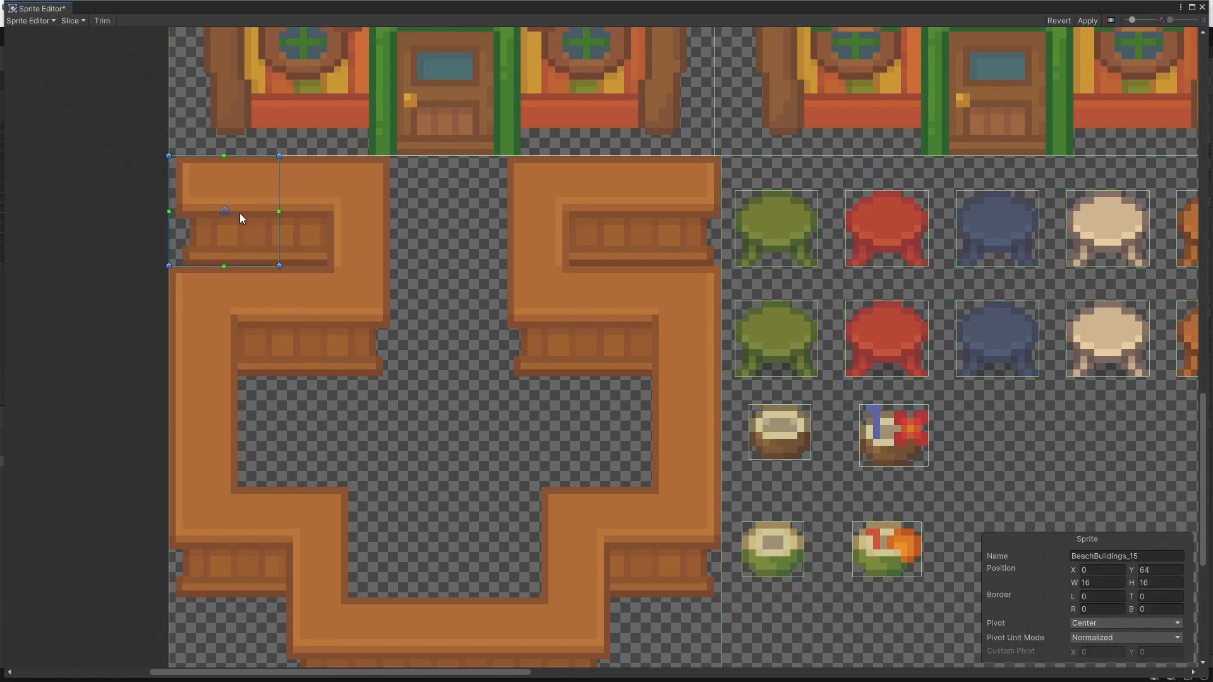
drag(240, 215, 356, 533)
key(ctrl+d)
key(ctrl+d)
key(ctrl+d)
key(ctrl+d)
key(ctrl+d)
key(ctrl+d)
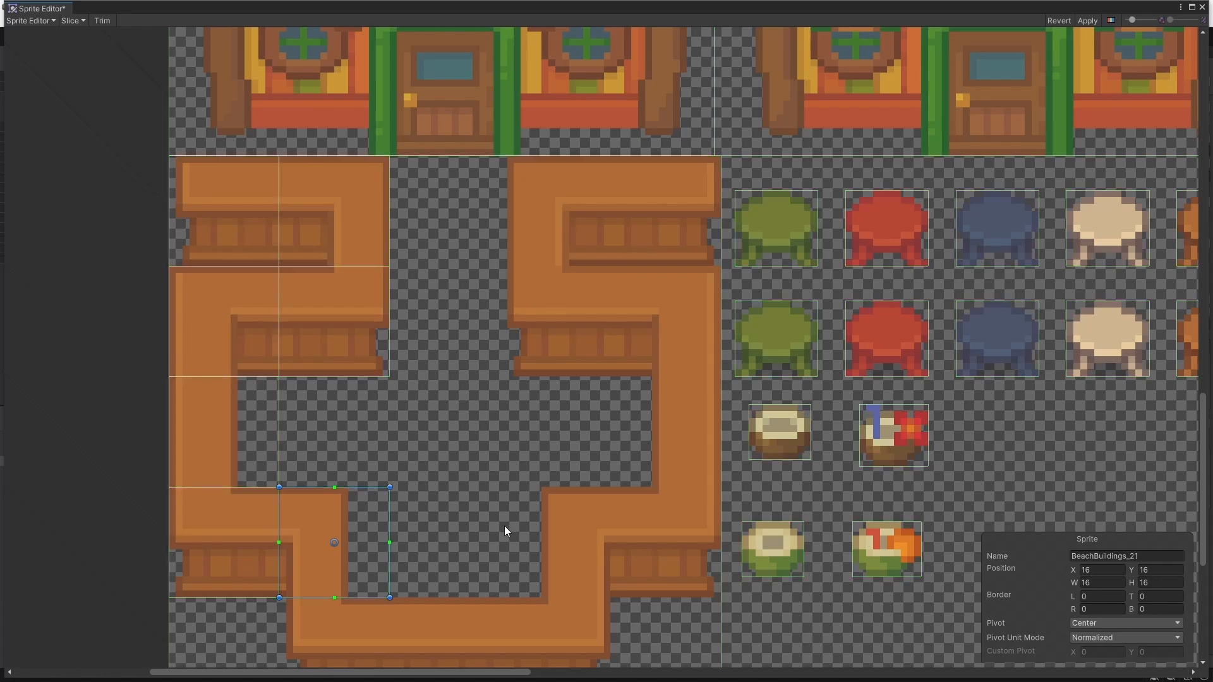
- Duplicate the slice along the counter's lower front section and up to the inner corner at X 48, Y 16
middle_drag(505, 530, 465, 332)
drag(338, 349, 551, 362)
key(ctrl+d)
key(ctrl+d)
key(ctrl+d)
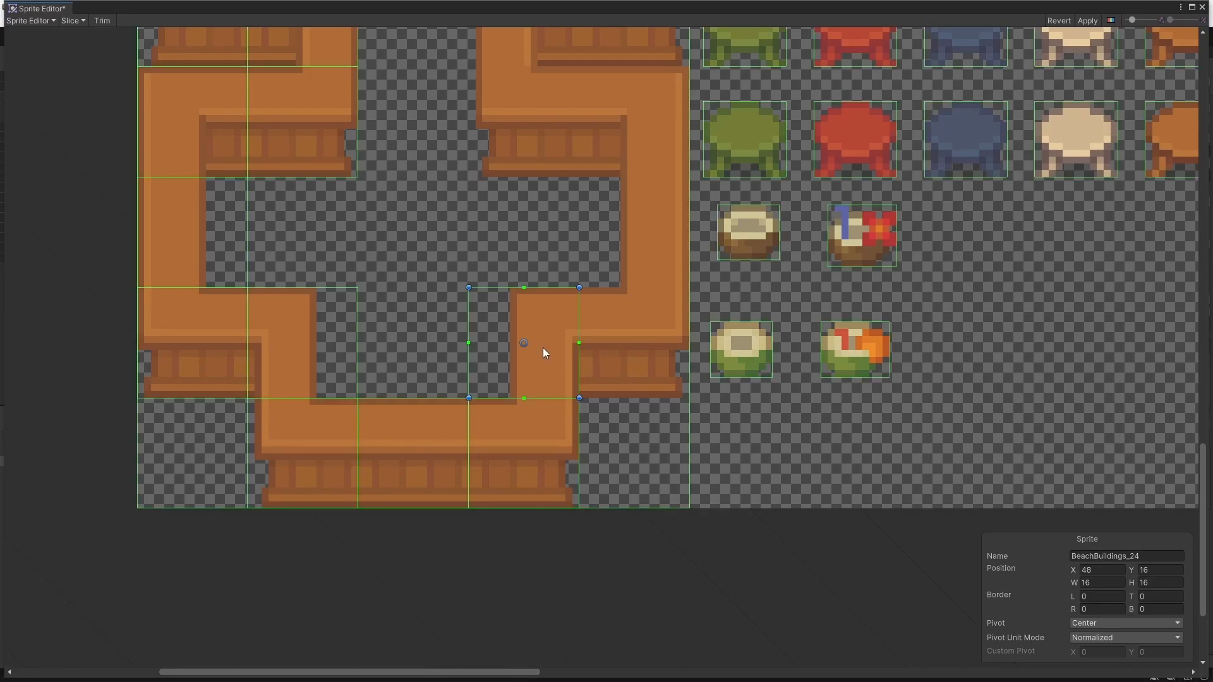
- Add duplicated 16 by 16 slices up the counter's right side, including X 64, Y 32 and X 64, Y 48
drag(667, 357, 671, 261)
click(666, 367)
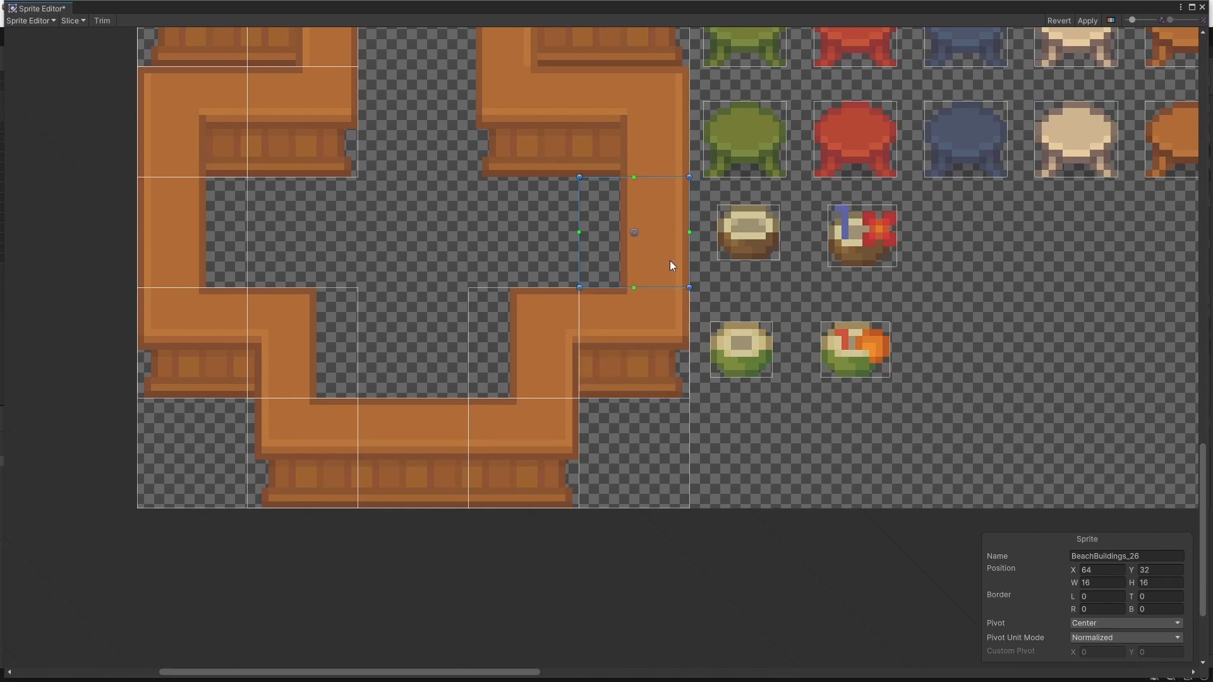
scroll(705, 202, up, 5)
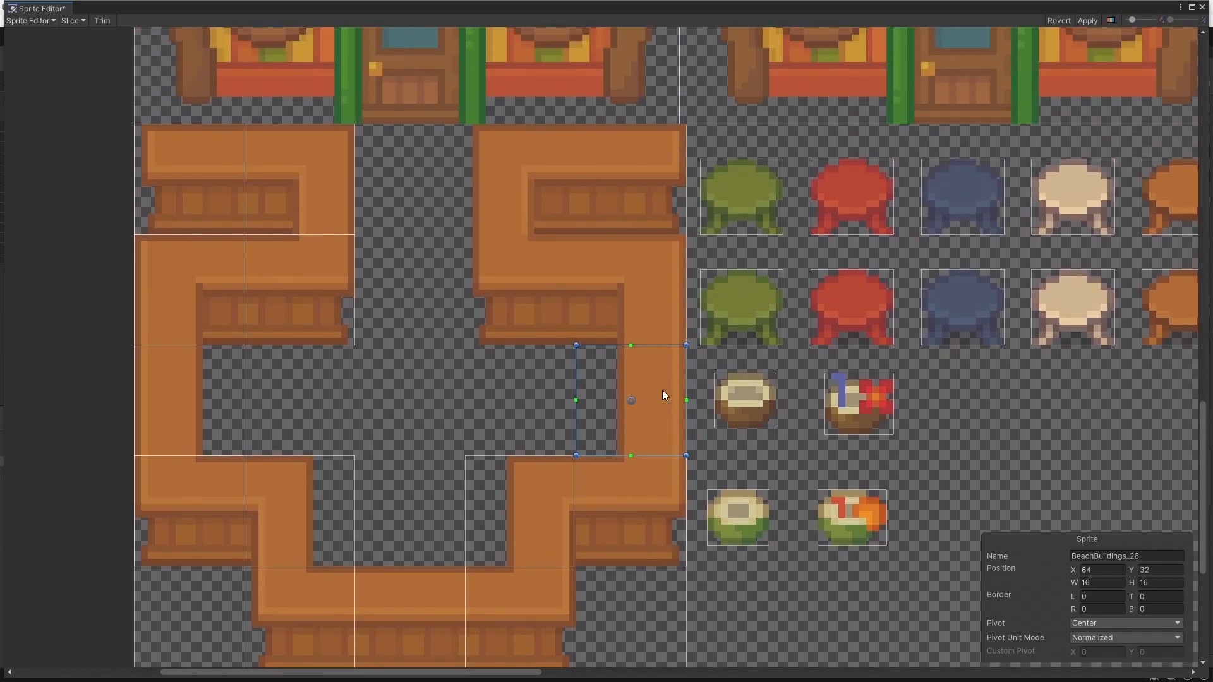
click(643, 398)
drag(644, 398, 641, 293)
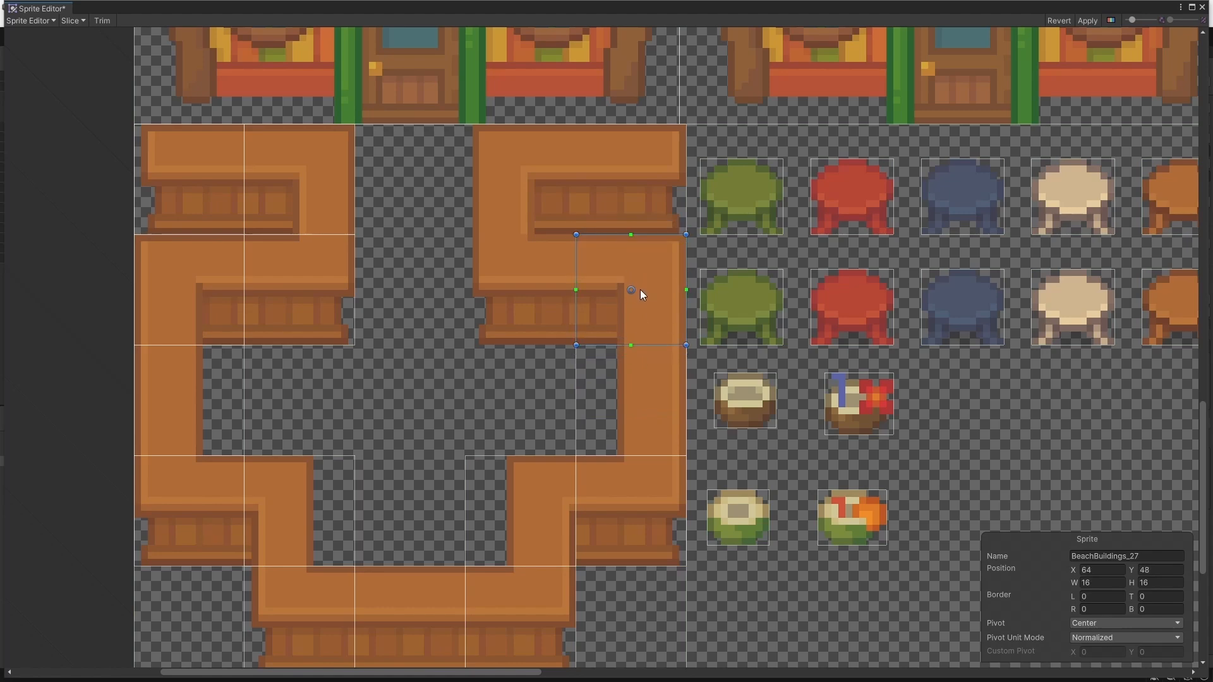
- Slice the counter's remaining upper-right tiles, ending at X 64, Y 64, then apply the slicing and close the Sprite Editor
click(641, 291)
drag(653, 301, 541, 301)
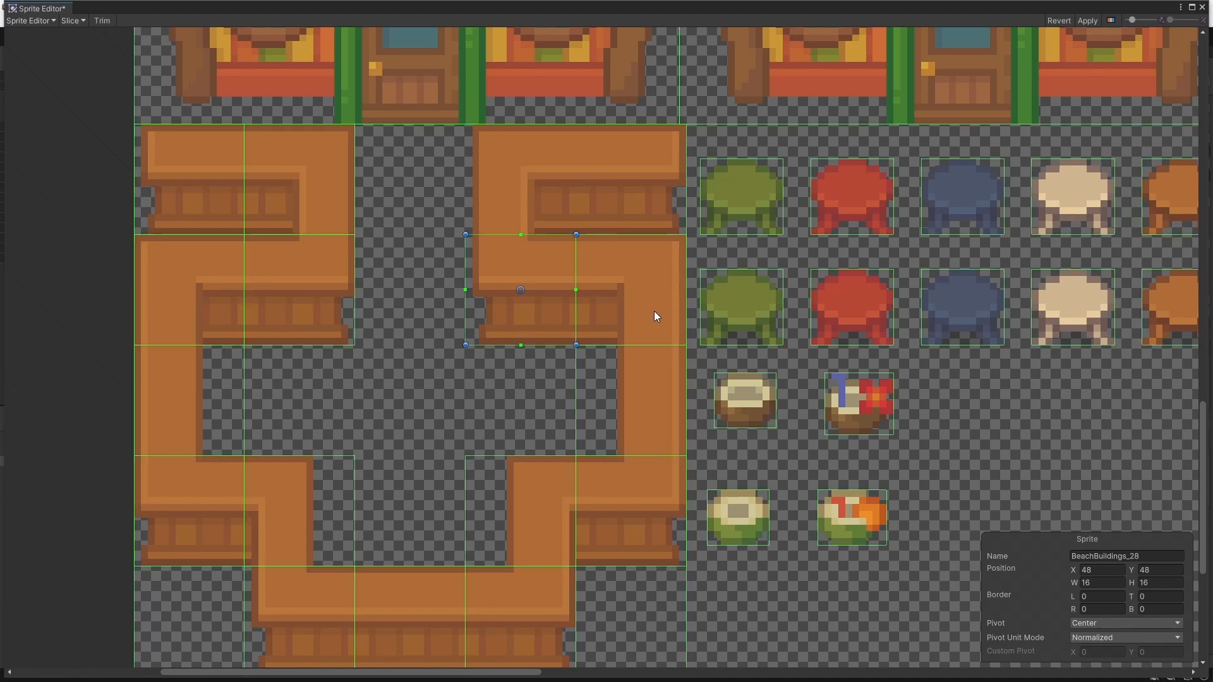
drag(654, 311, 664, 206)
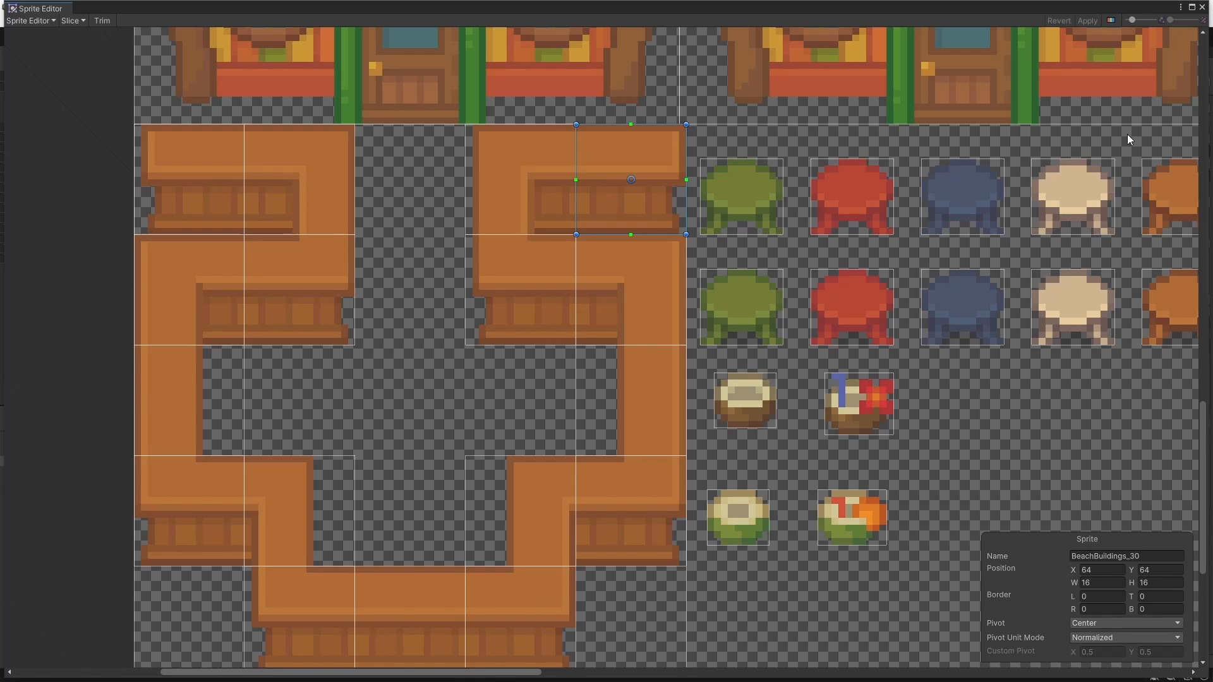
click(1201, 7)
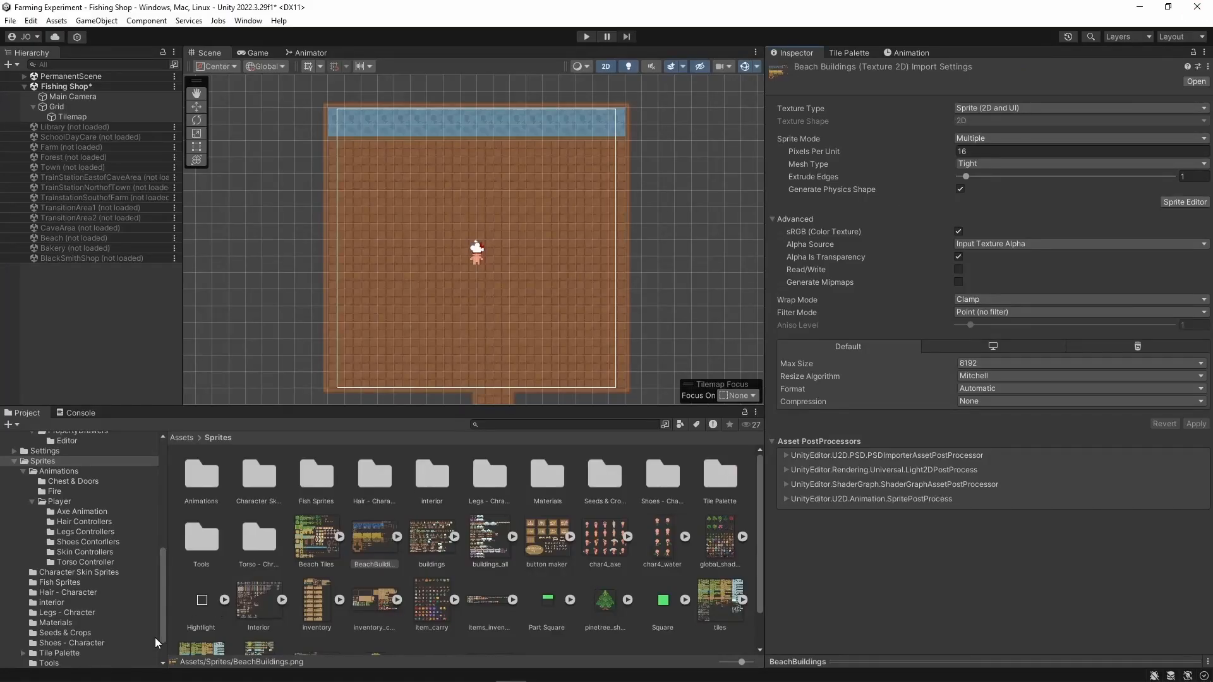
- Expand the BeachBuildings sheet, place counter piece BeachBuildings_21 in the room, and set its sorting layer to Instances
click(399, 538)
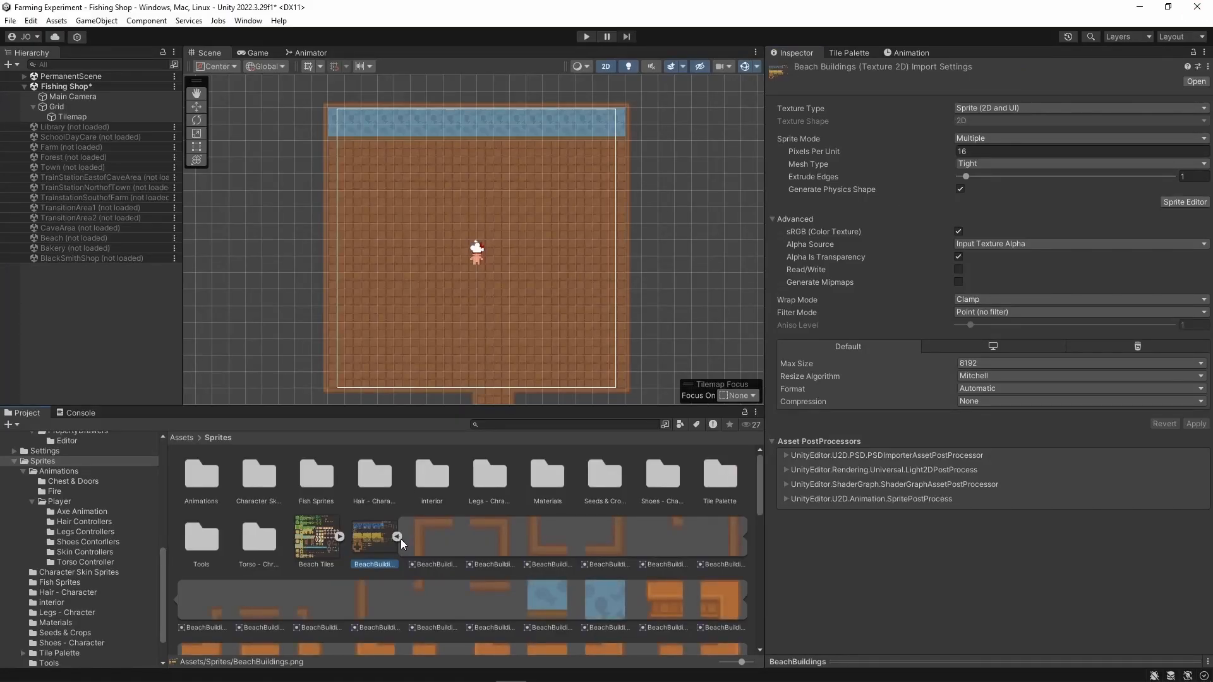
scroll(585, 533, down, 3)
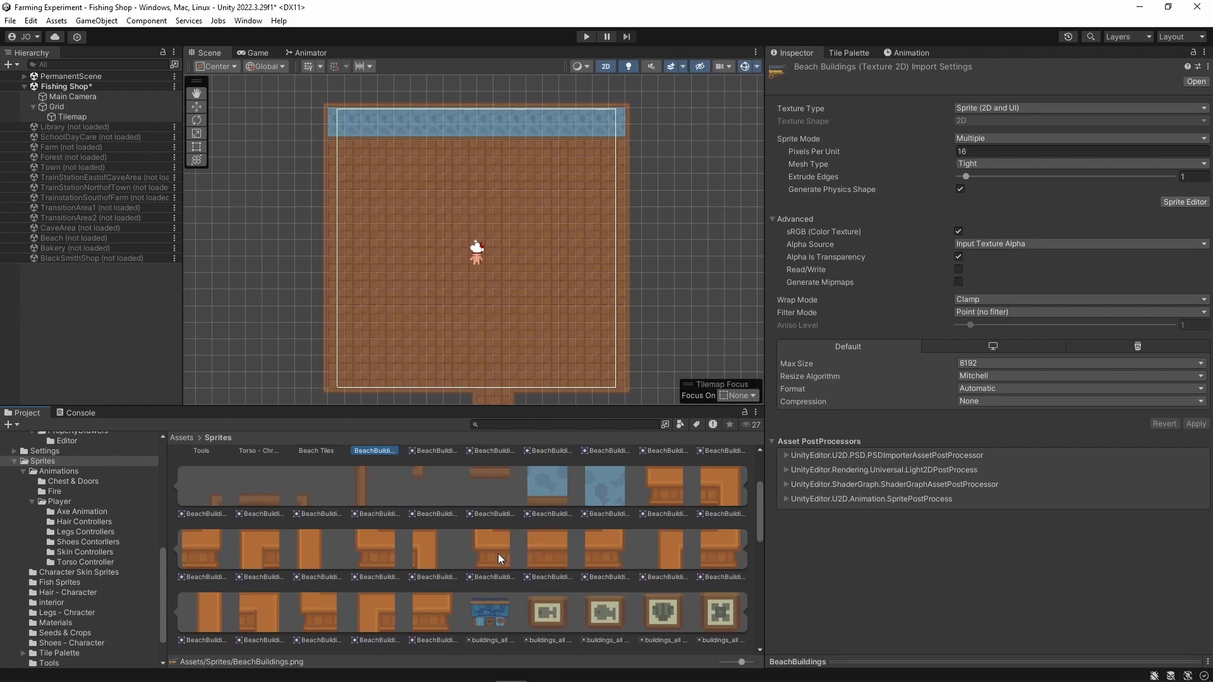
drag(498, 553, 503, 233)
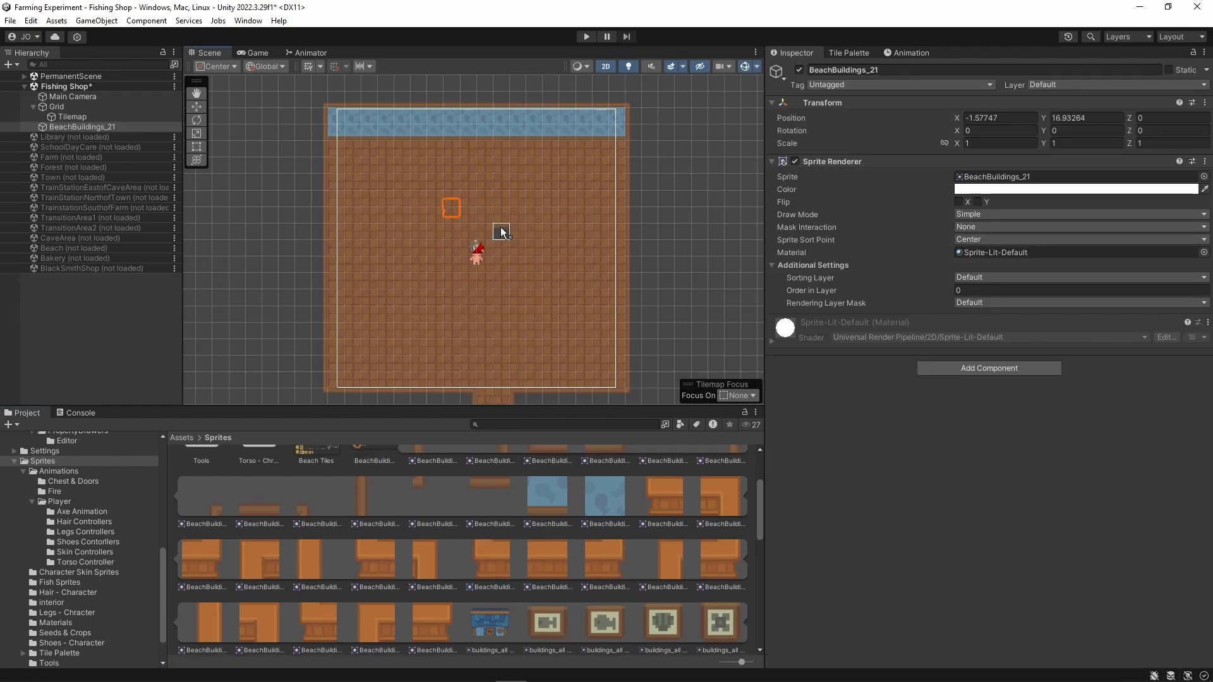
click(1007, 278)
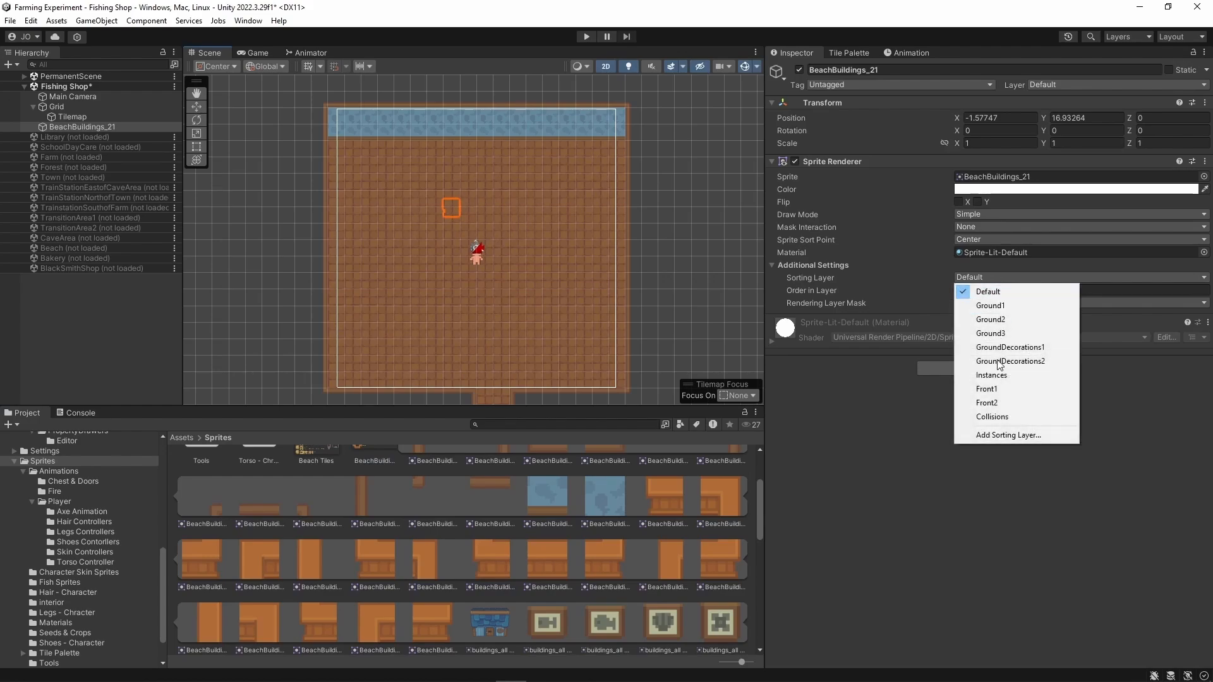
click(993, 373)
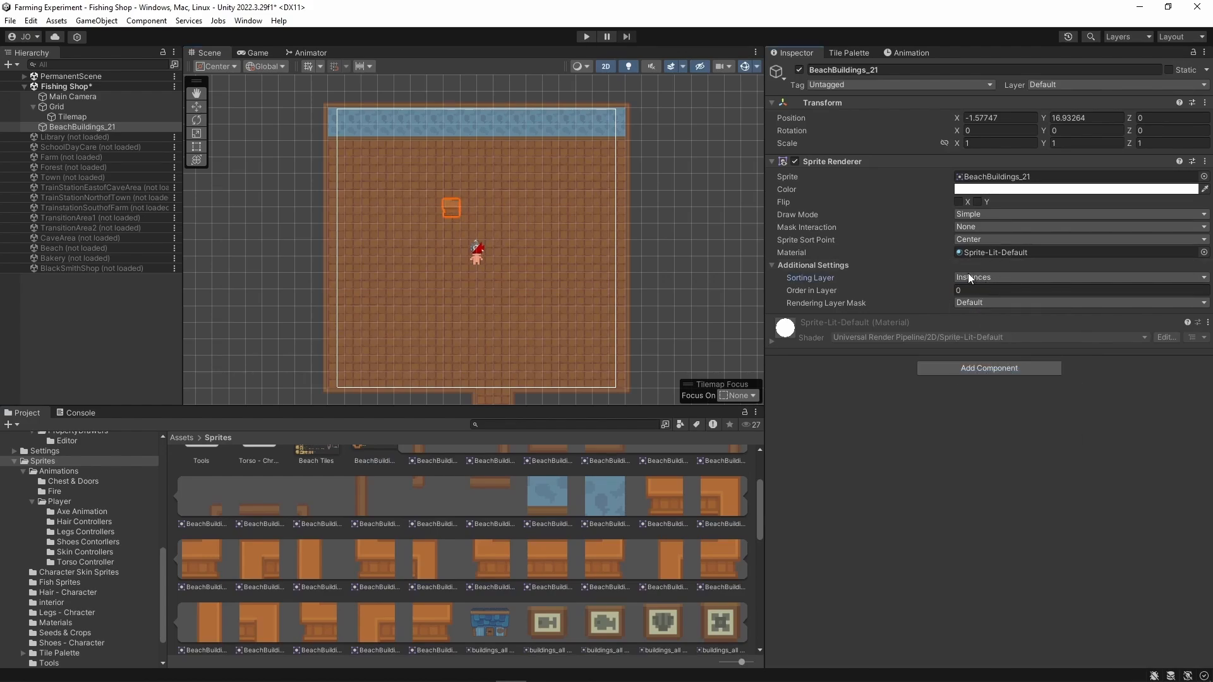
click(975, 290)
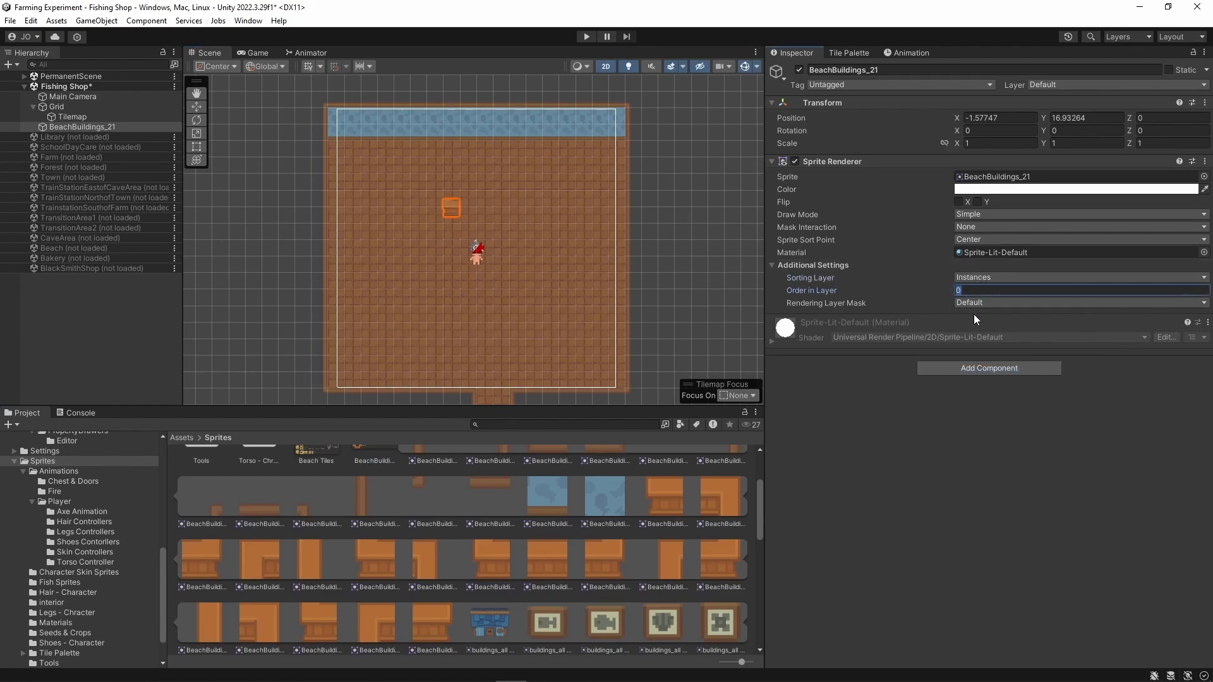
- Place the BeachBuildings_22 counter piece to the right of the first one and assign it to the Instances sorting layer
drag(541, 563, 474, 208)
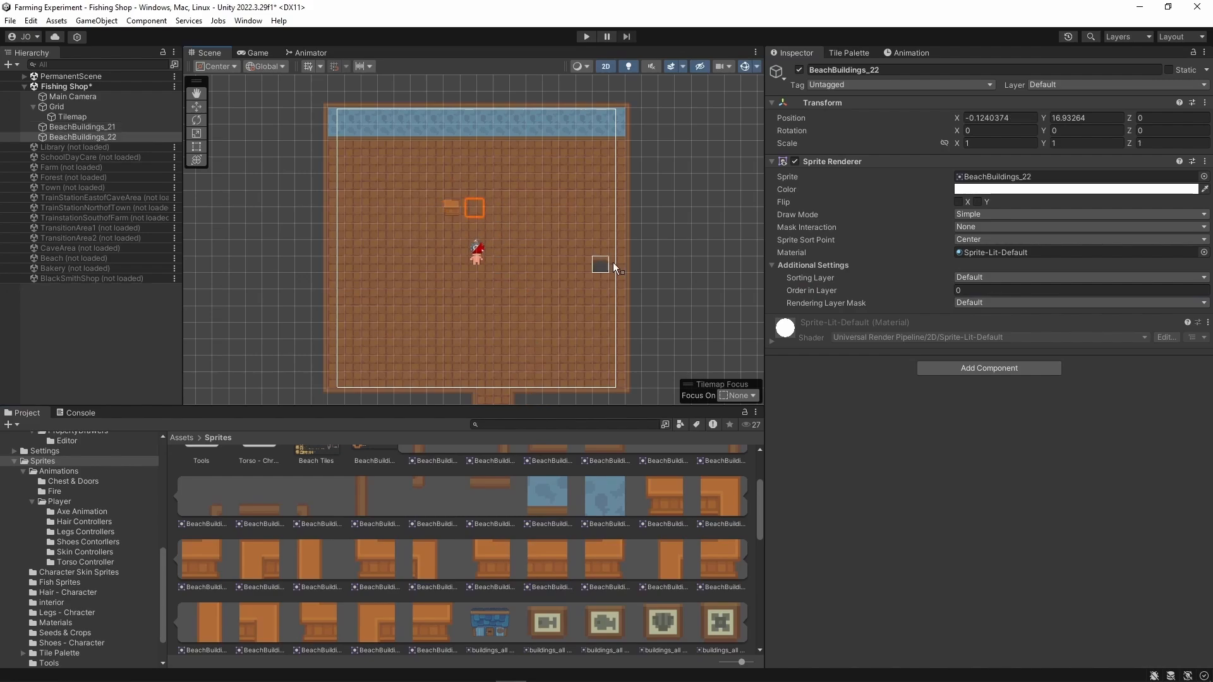
click(1017, 278)
click(1012, 378)
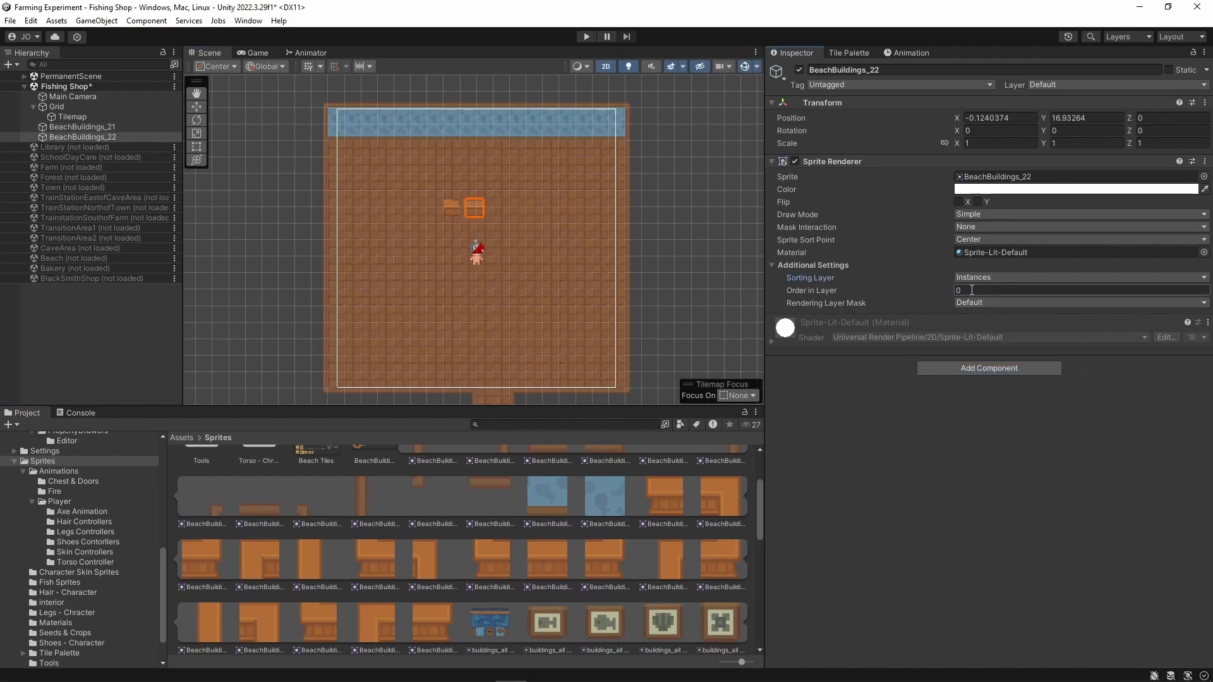
- Add the BeachBuildings_23 counter piece to the right end of the row and set its sorting layer to Instances
drag(613, 568, 599, 307)
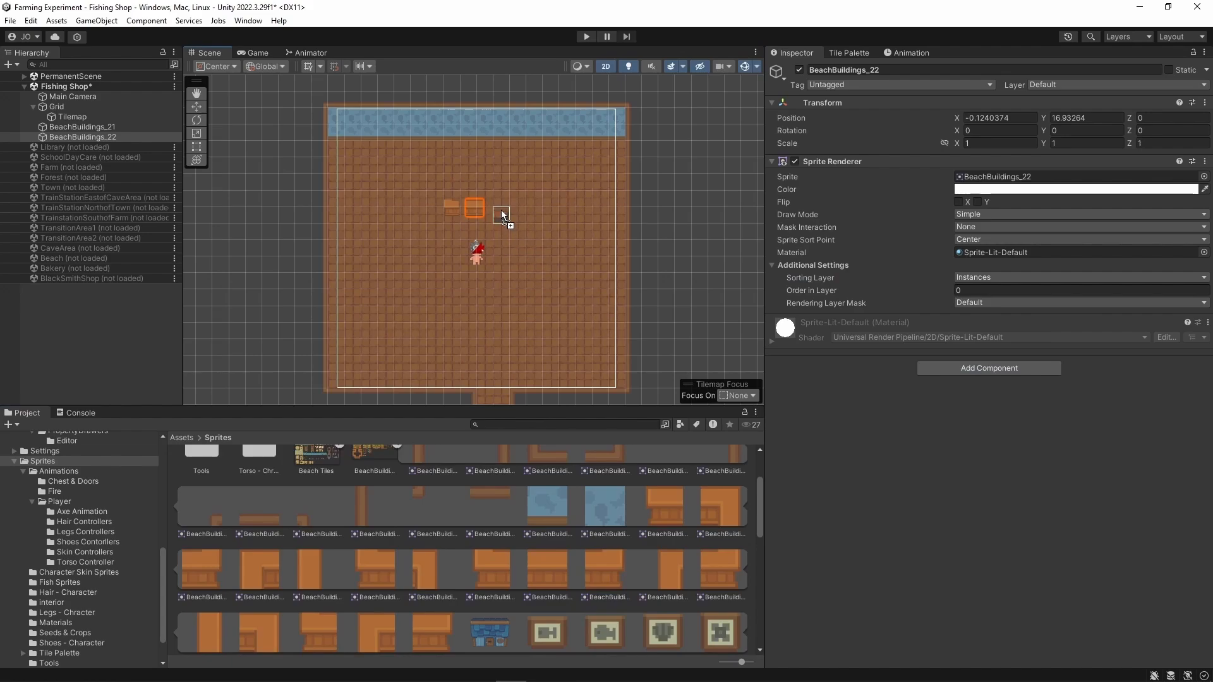
drag(502, 210, 502, 205)
click(1007, 278)
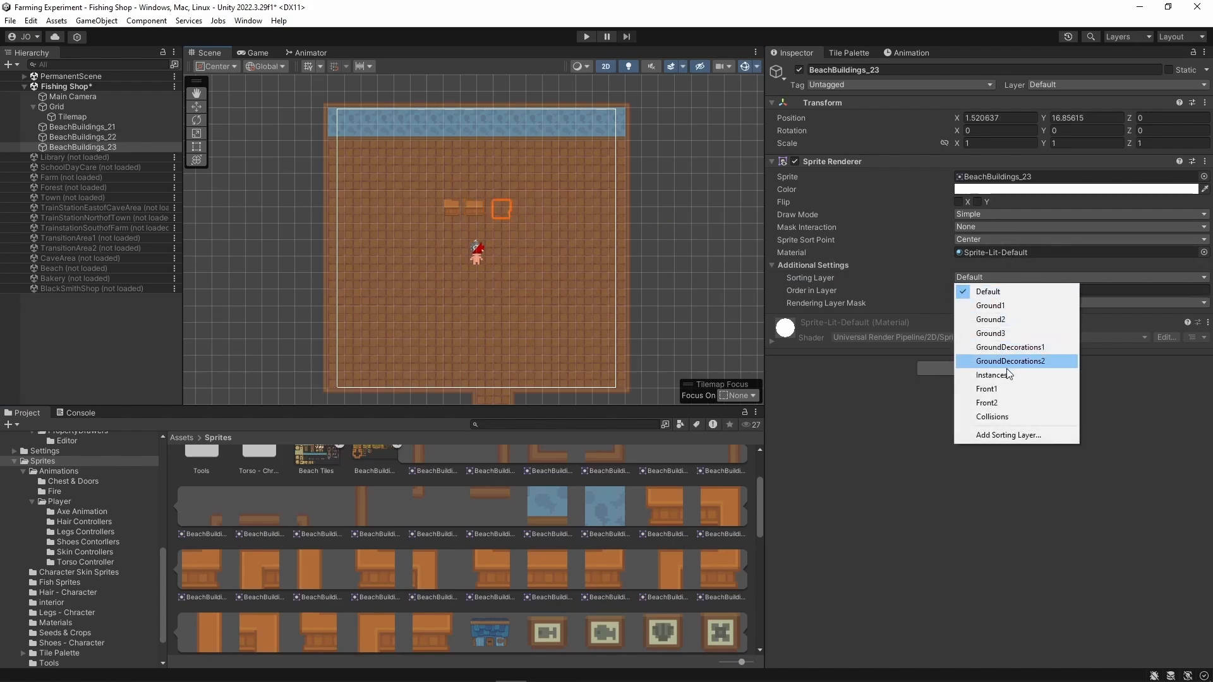
click(1001, 376)
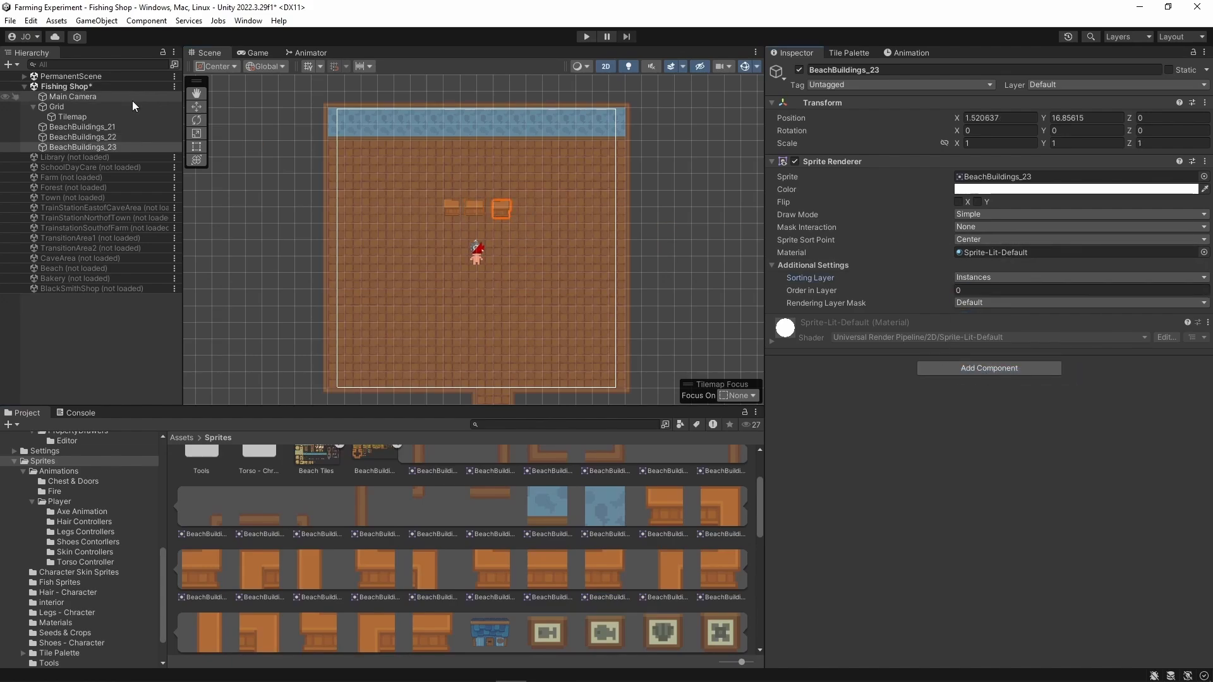
scroll(538, 203, up, 4)
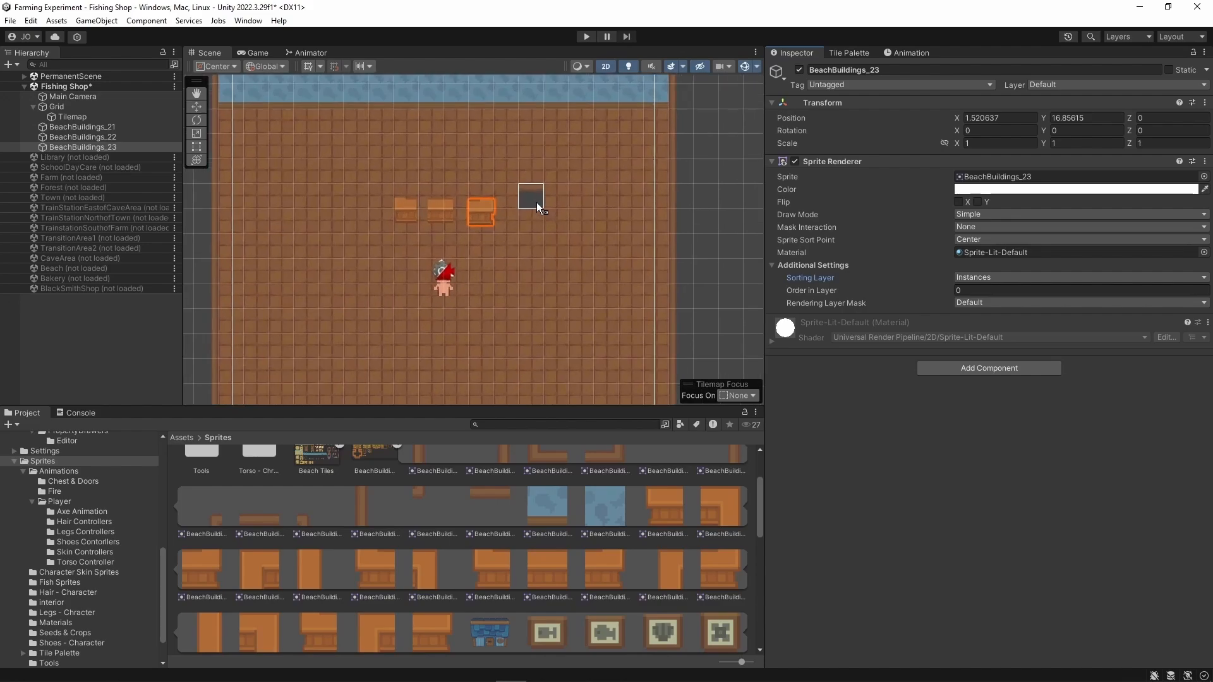
- Activate the Move tool and look over the room around the counter pieces, from the blue back wall down to the entrance
scroll(537, 202, up, 1)
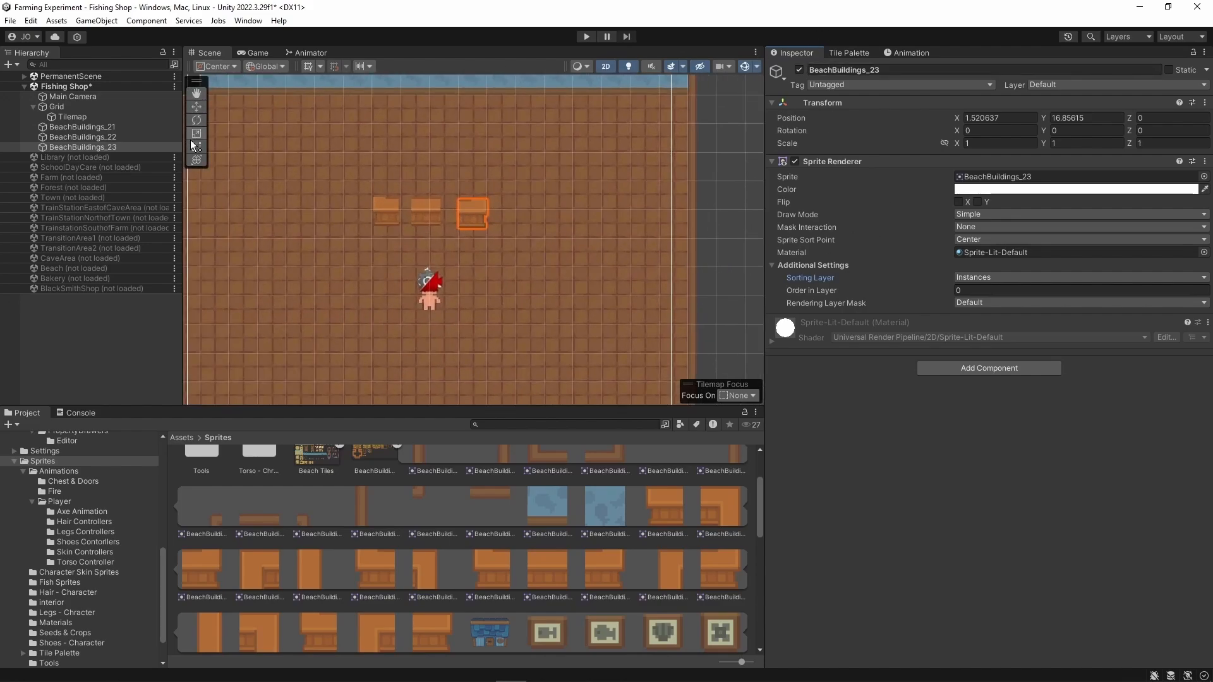
click(197, 106)
middle_drag(363, 245, 449, 271)
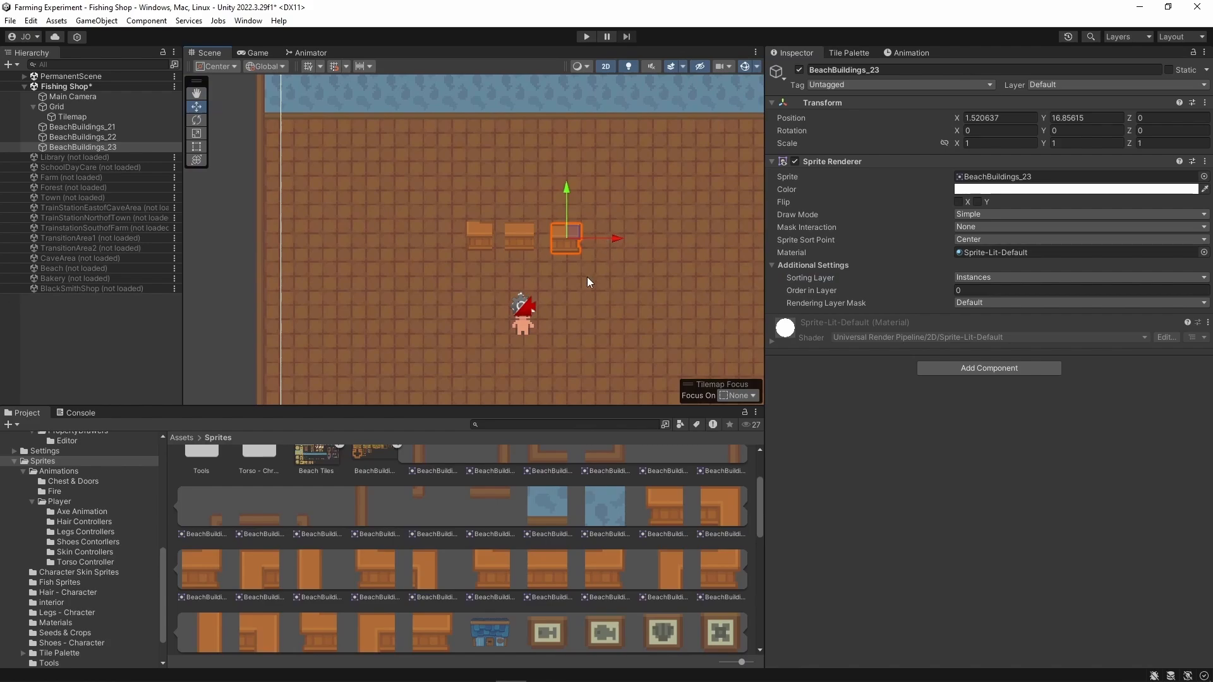
scroll(585, 279, down, 3)
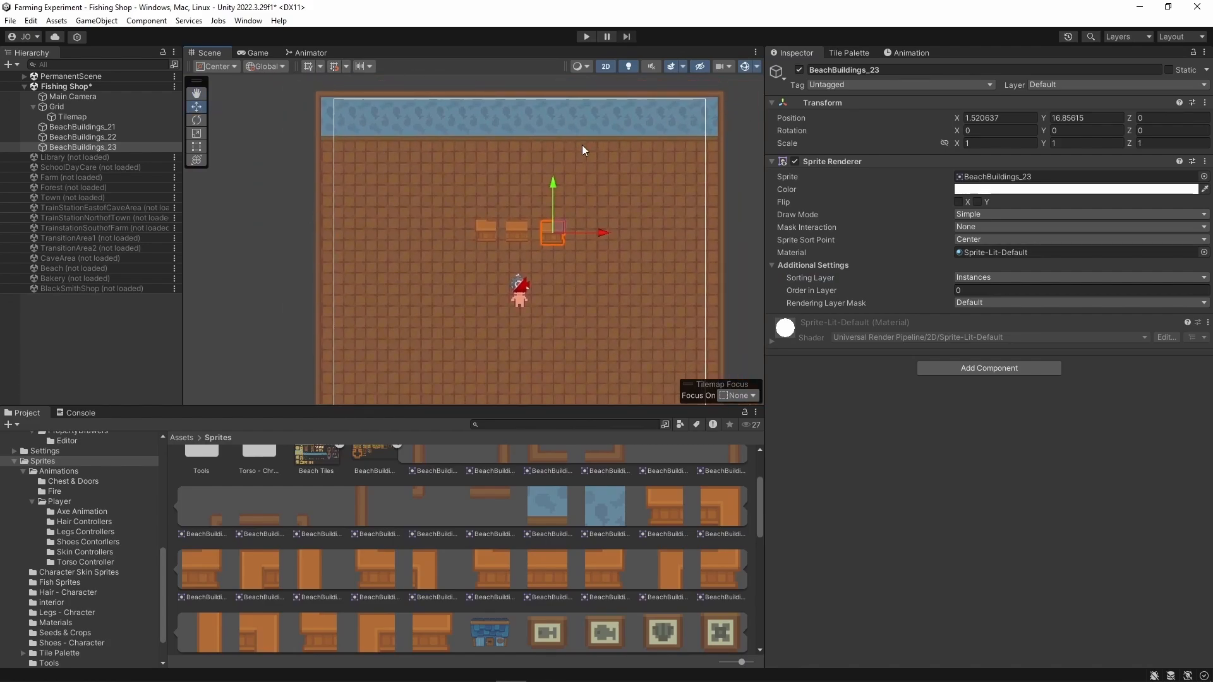
middle_drag(606, 341, 566, 177)
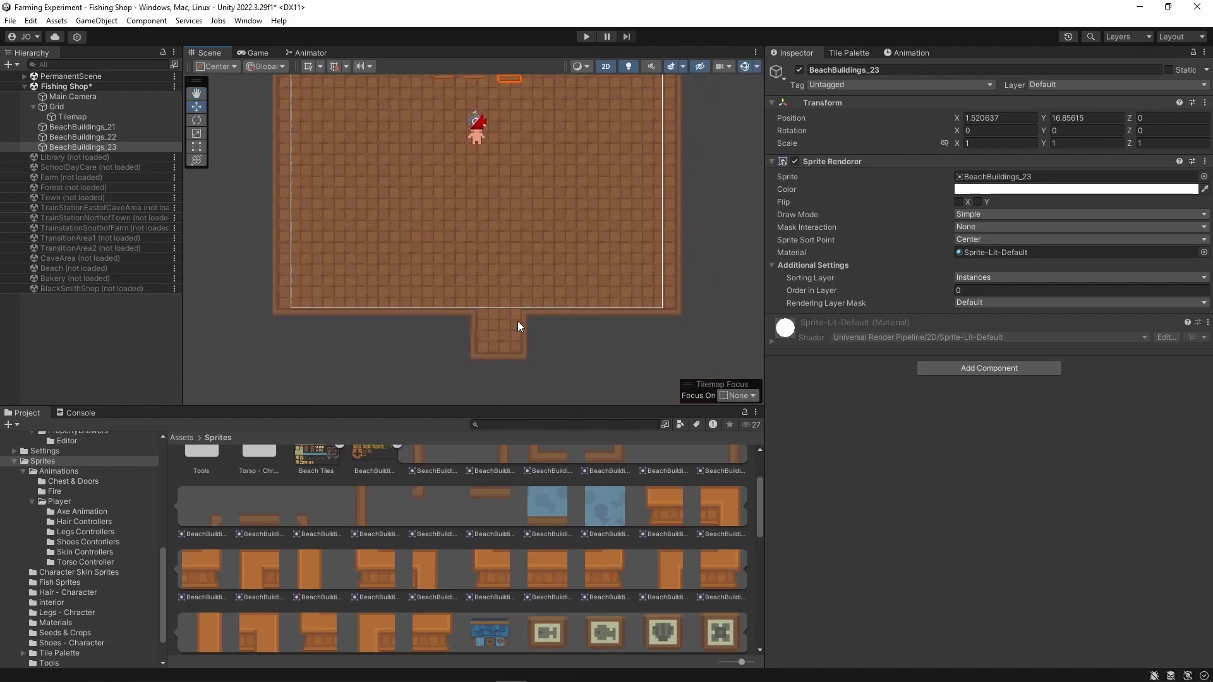
middle_drag(500, 198, 577, 334)
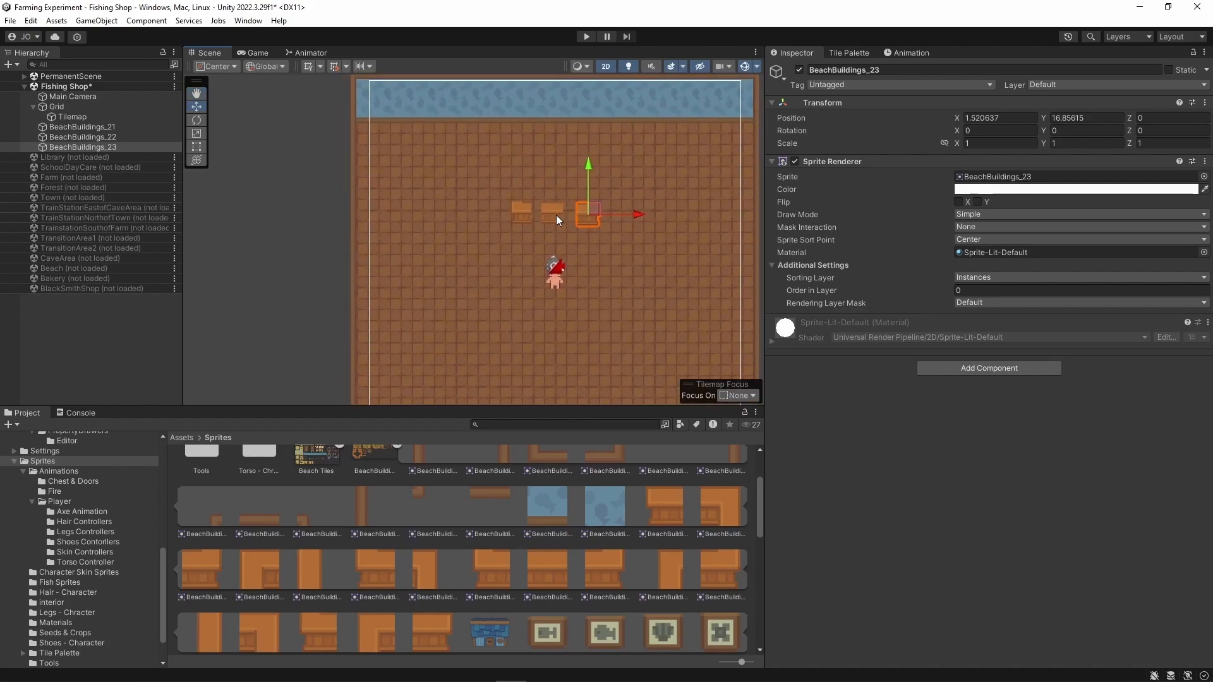
scroll(591, 216, up, 3)
middle_drag(540, 238, 544, 278)
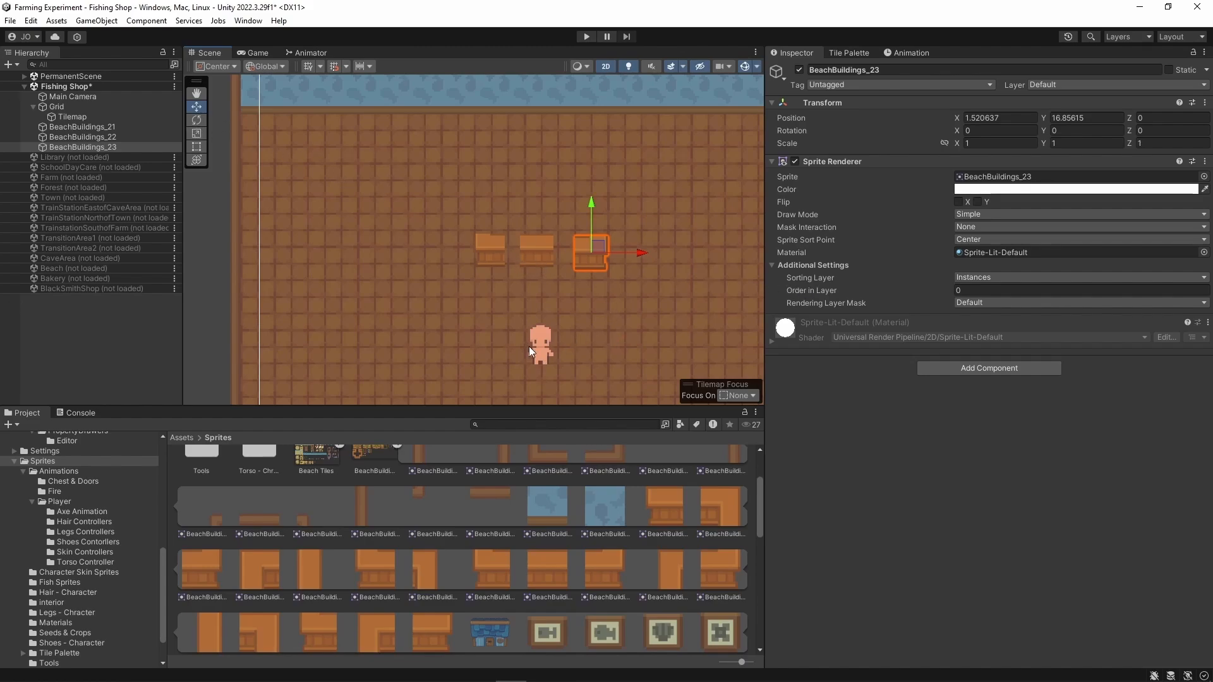
- Duplicate counter piece BeachBuildings_22 to the right of the original, and shift BeachBuildings_23 clear of it to about X 2.2, Y 17.01
click(536, 247)
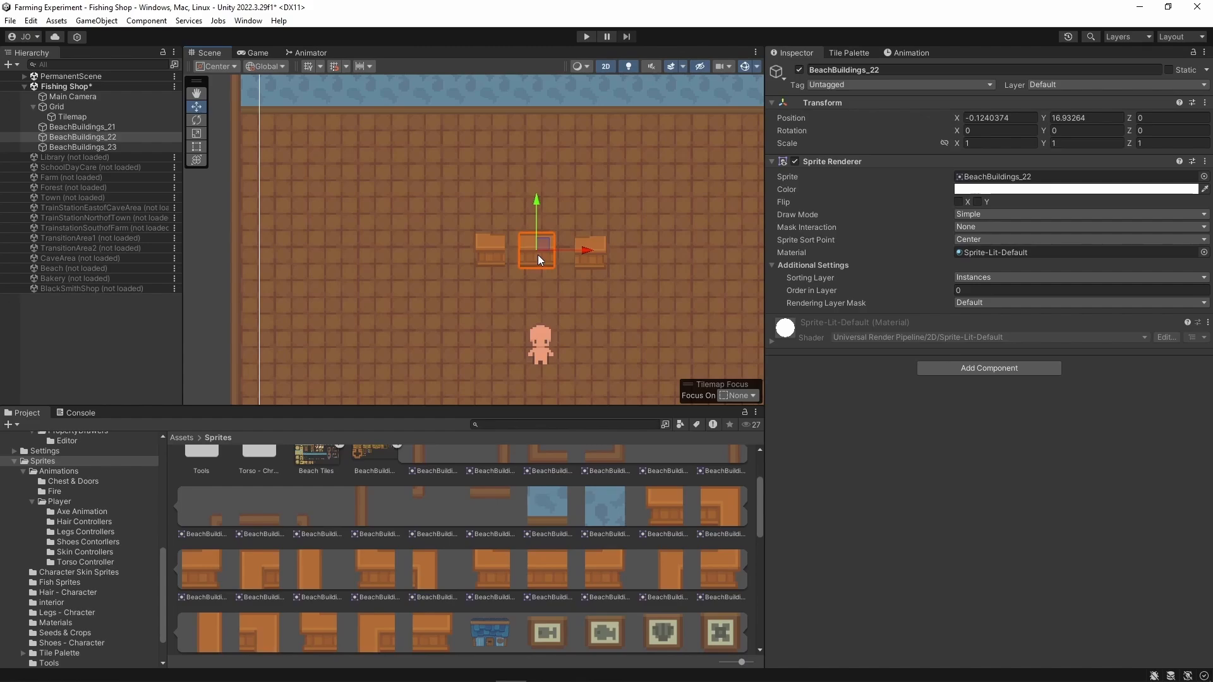
key(ctrl+d)
drag(583, 248, 658, 256)
click(597, 260)
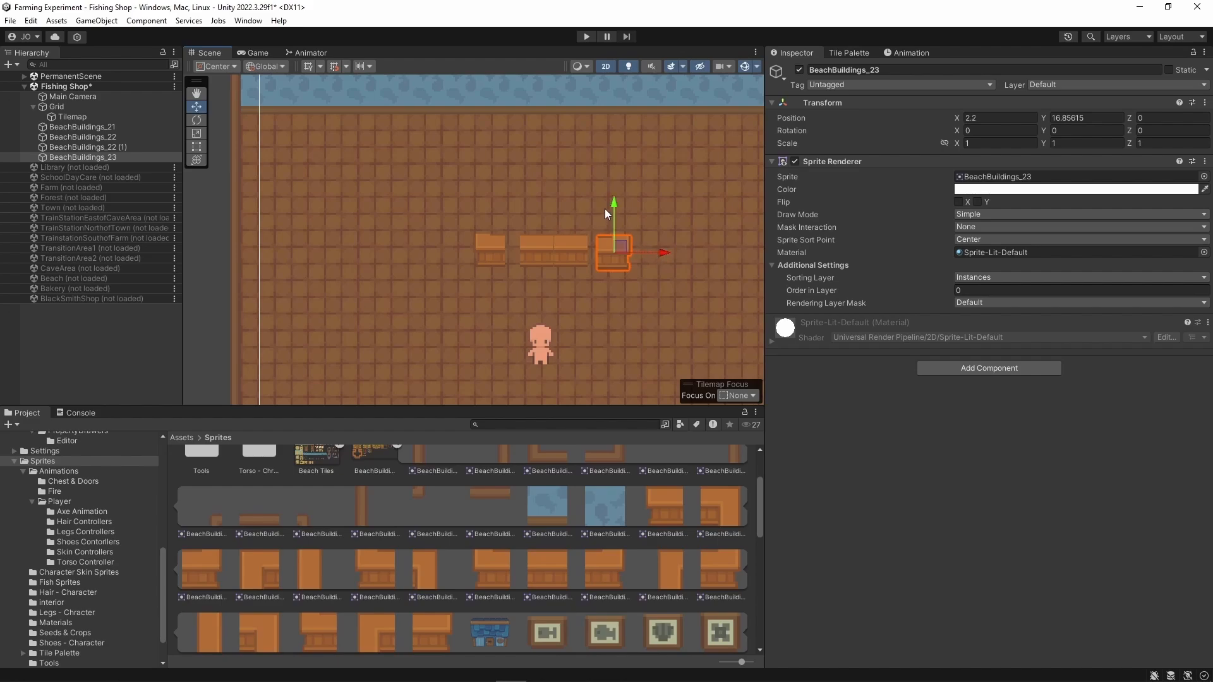
drag(608, 209, 612, 200)
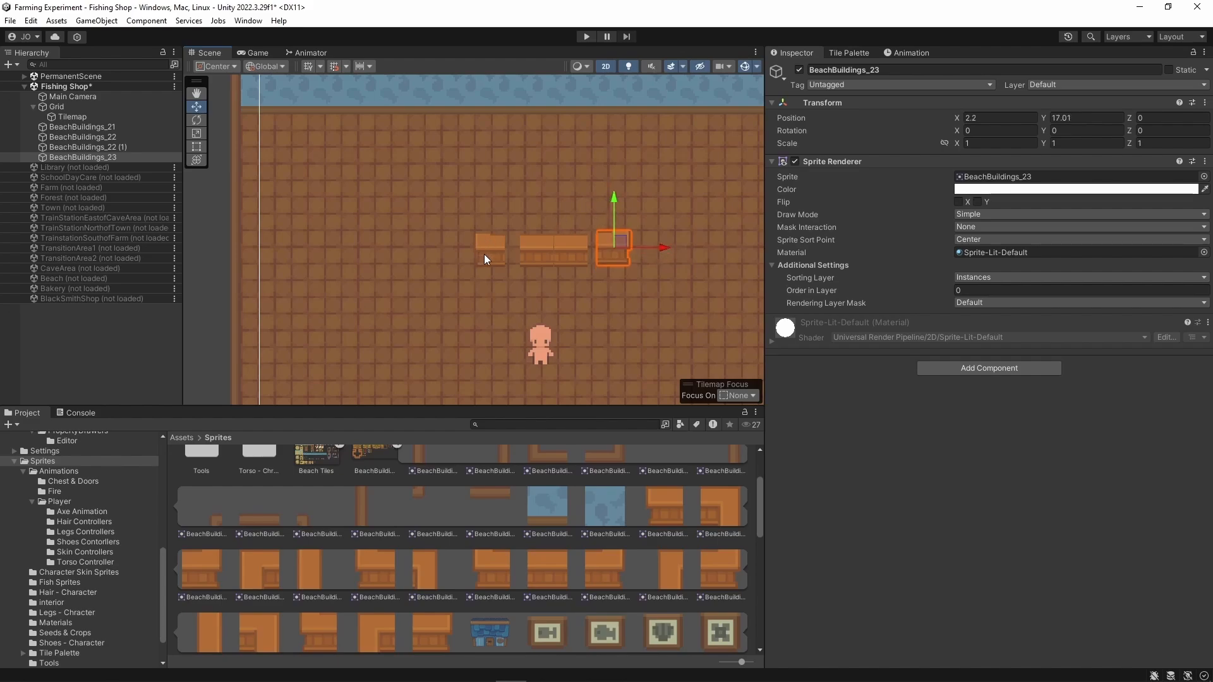
- Nudge the duplicated BeachBuildings_22 piece left so it joins the original without a visible seam
scroll(551, 259, up, 5)
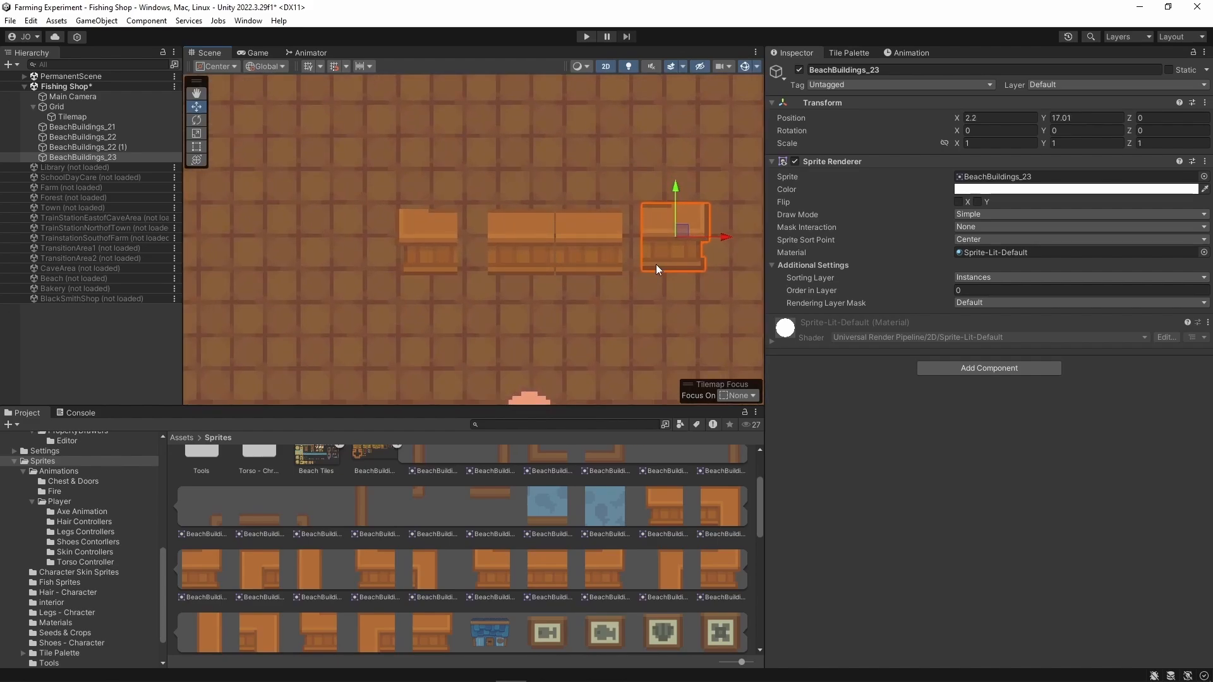
click(594, 255)
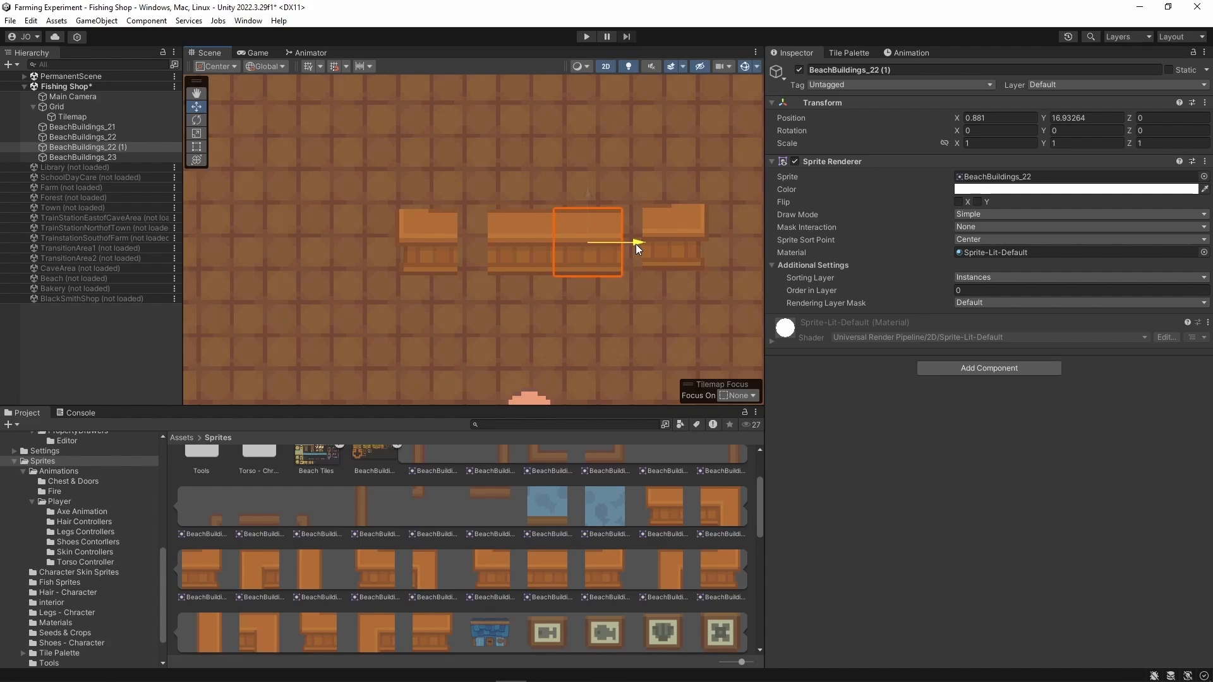
click(677, 312)
click(608, 256)
drag(635, 244, 635, 244)
click(675, 318)
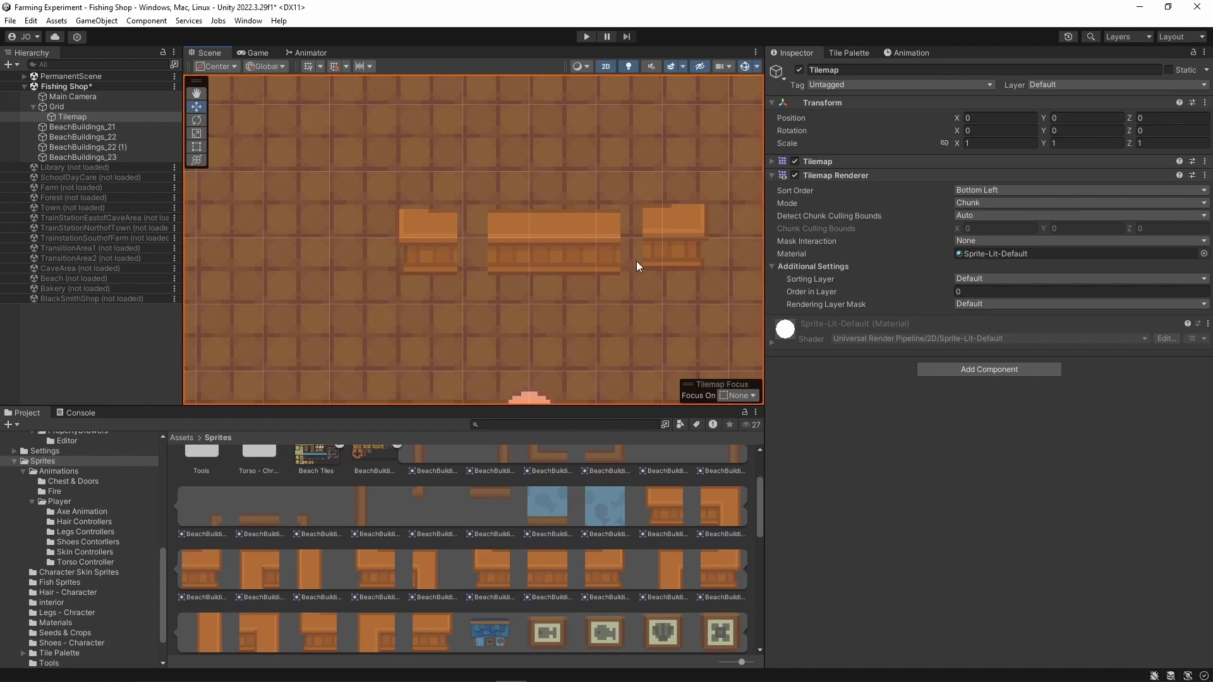
- Move BeachBuildings_21 right until it sits flush against the left end of the counter's middle section
scroll(685, 271, down, 4)
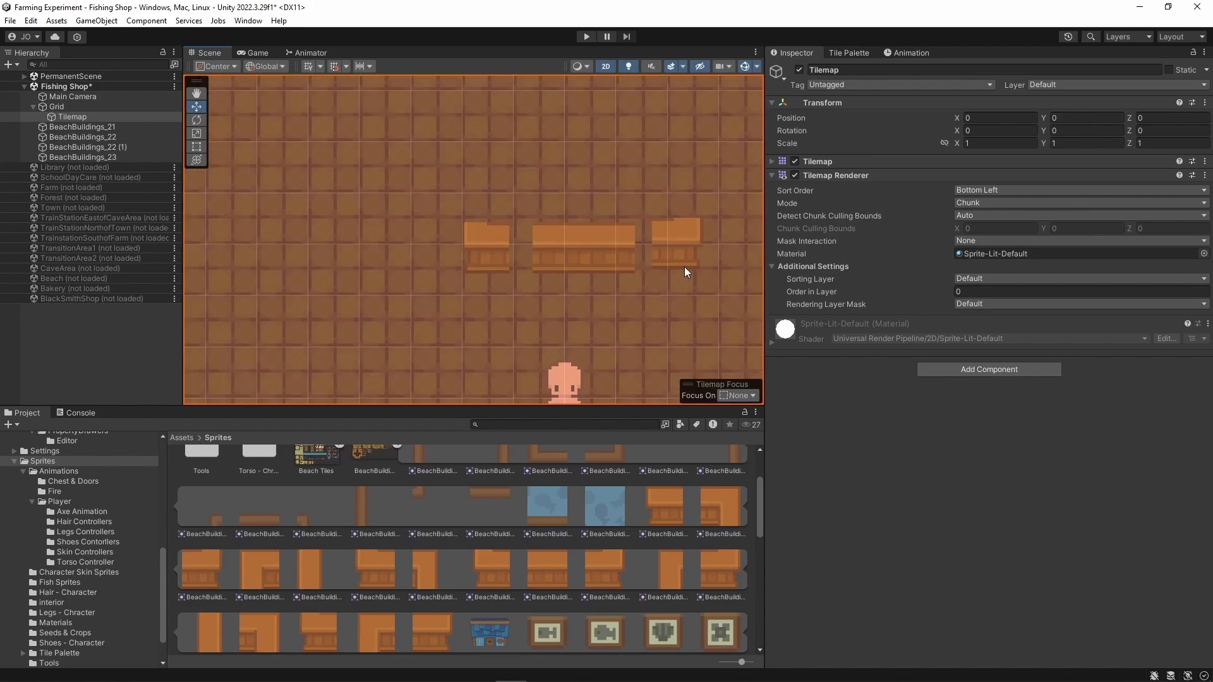
middle_drag(684, 267, 603, 355)
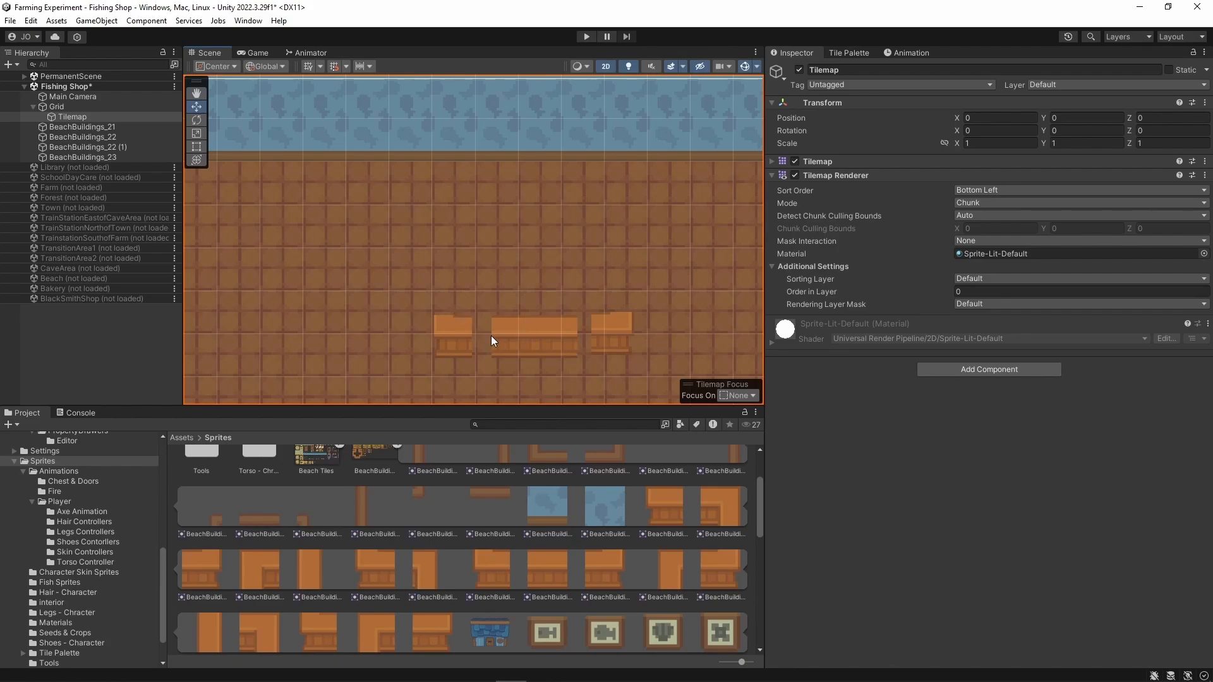
click(453, 340)
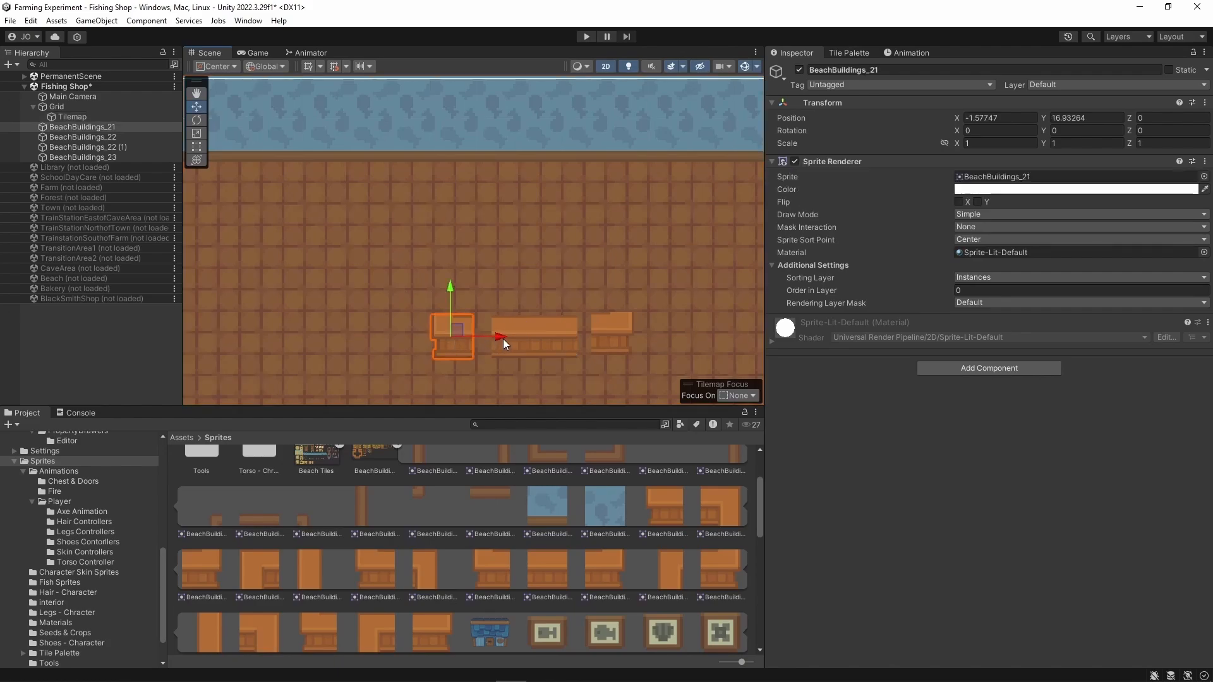
drag(503, 339, 519, 334)
click(585, 309)
click(460, 338)
- Move BeachBuildings_23 left and down against the right end of the counter, at about X 1.85, Y 16.94
click(623, 335)
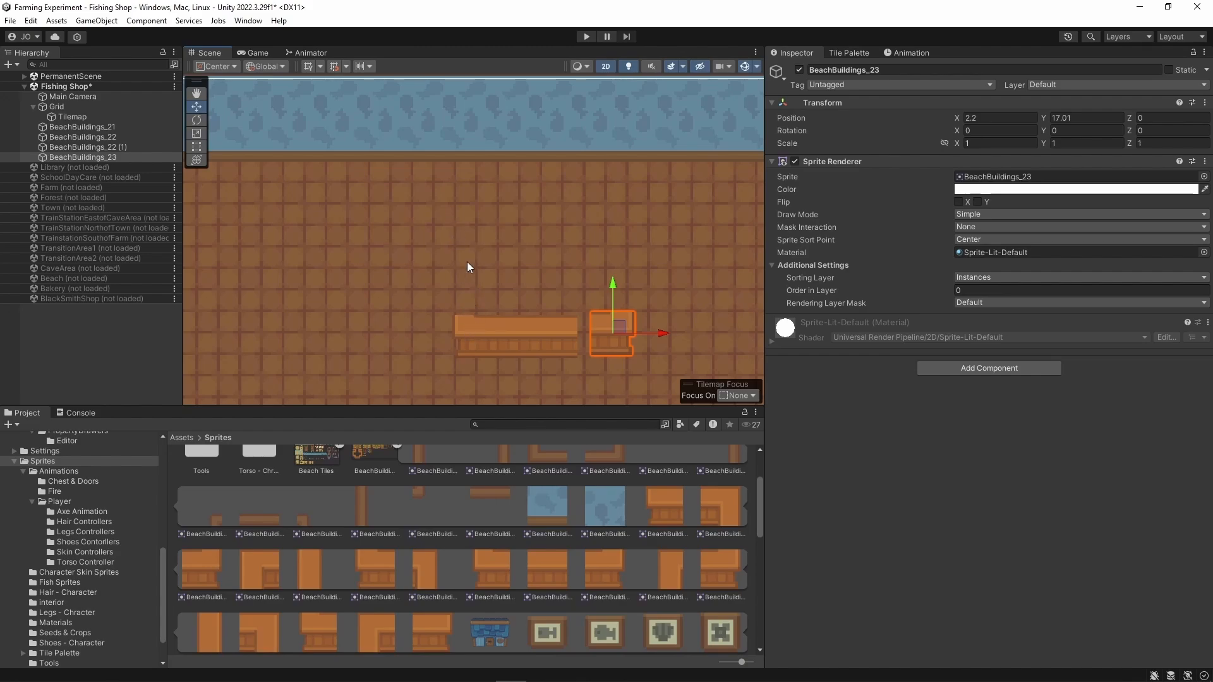
drag(658, 331, 647, 333)
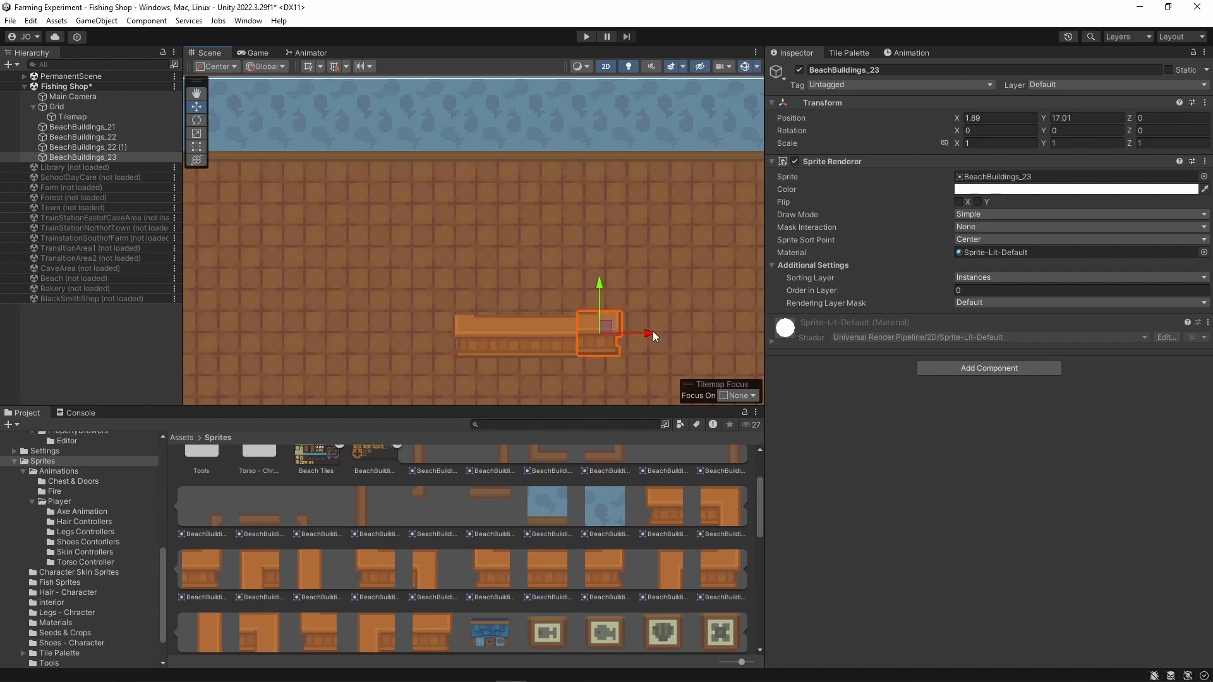
scroll(651, 330, up, 4)
middle_drag(593, 284, 584, 214)
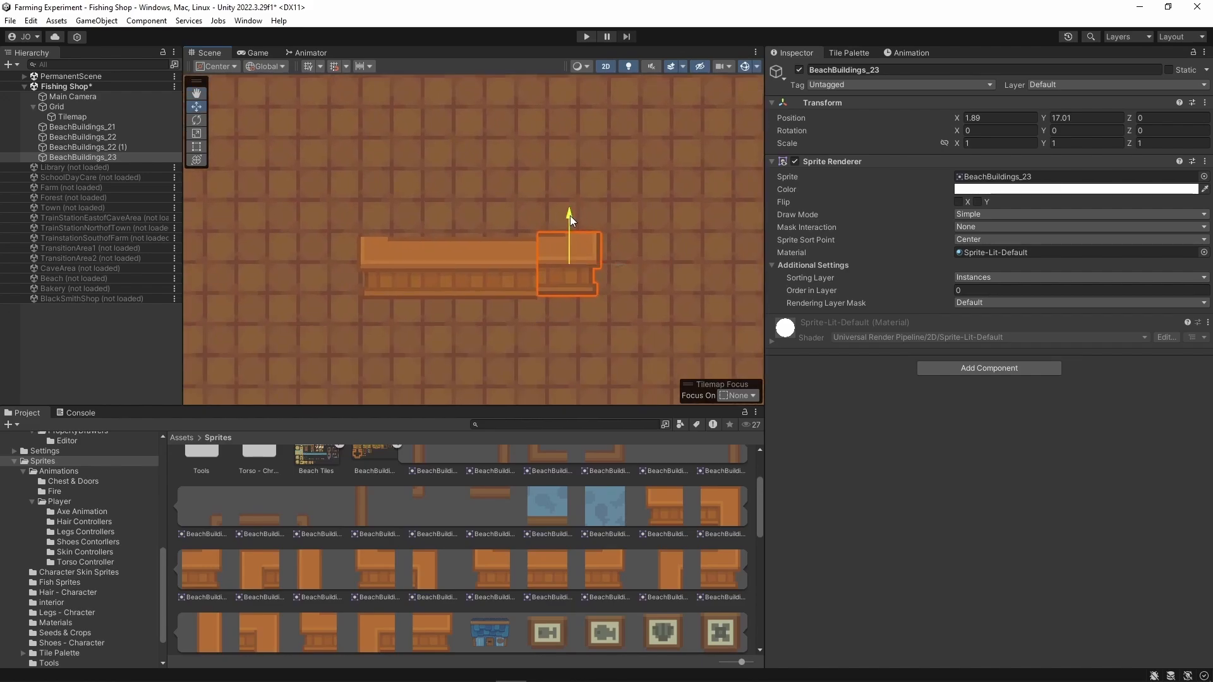
drag(570, 215, 573, 220)
click(656, 256)
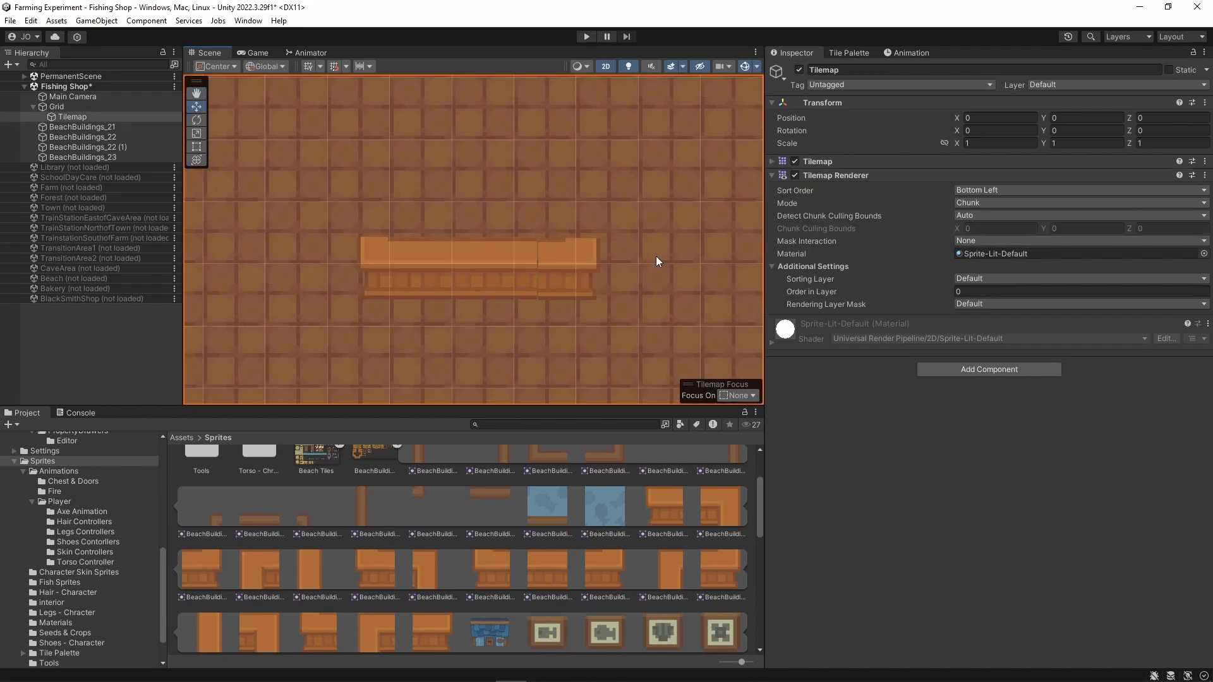
click(578, 271)
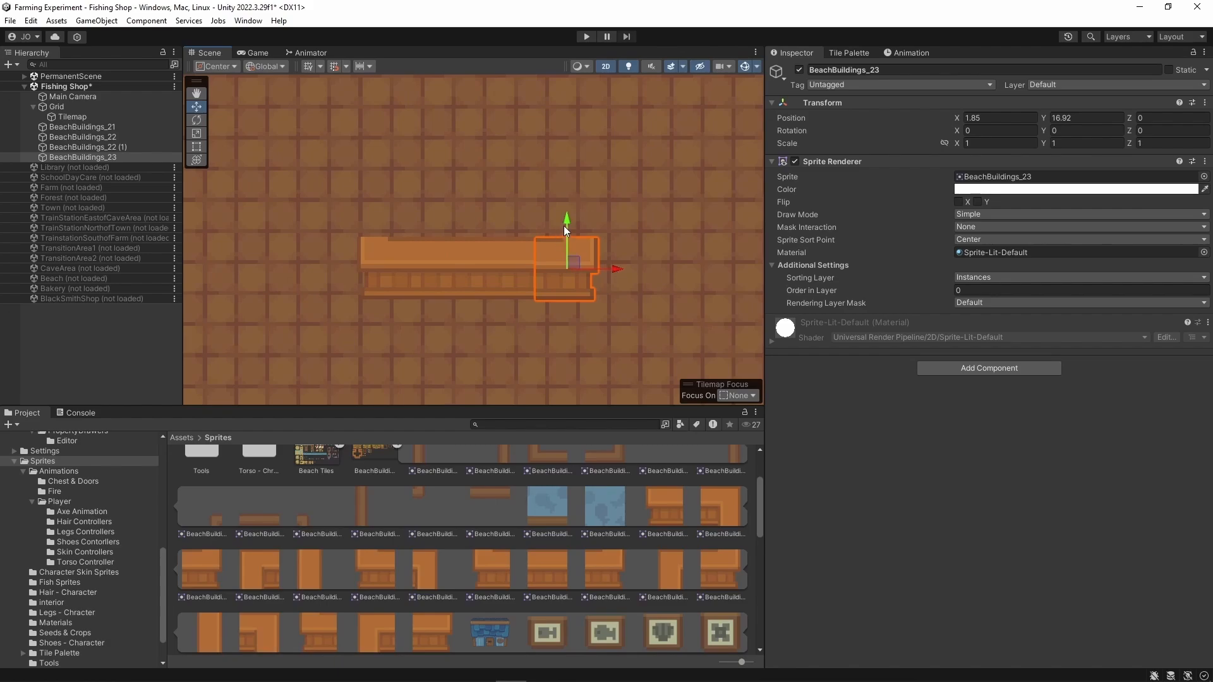
drag(567, 223, 566, 223)
click(645, 268)
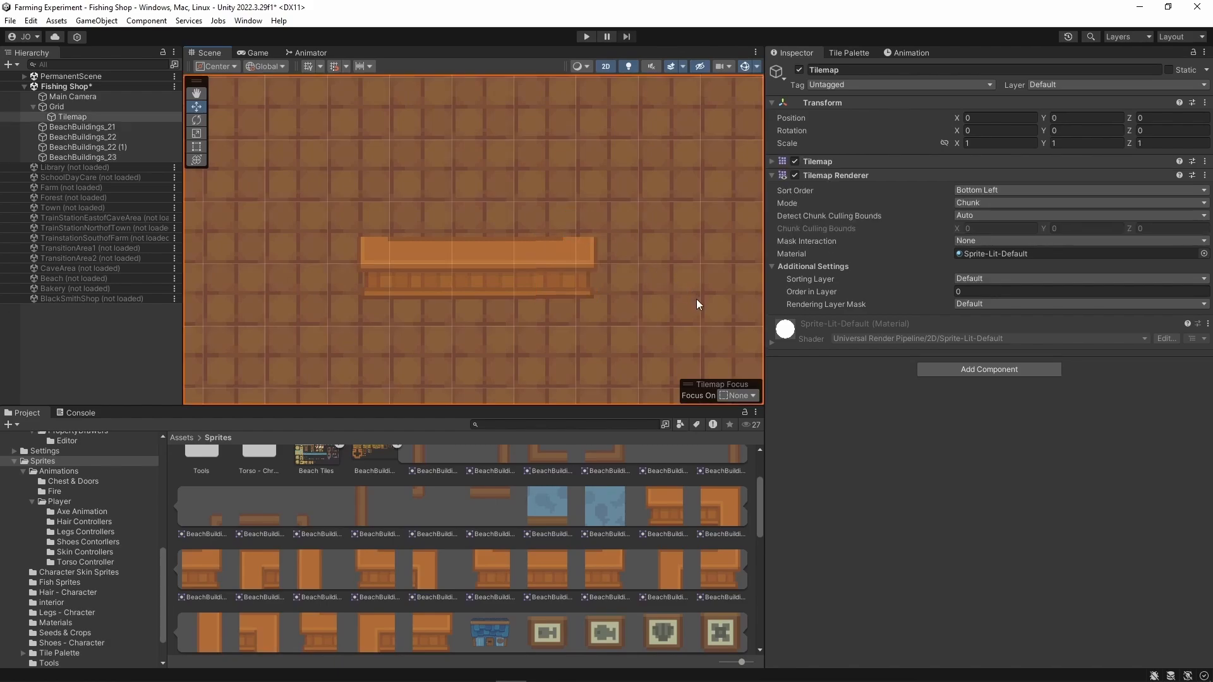
- Fine-tune the height of BeachBuildings_23 to about Y 16.935 so its edges line up with the counter's middle section
scroll(550, 311, up, 5)
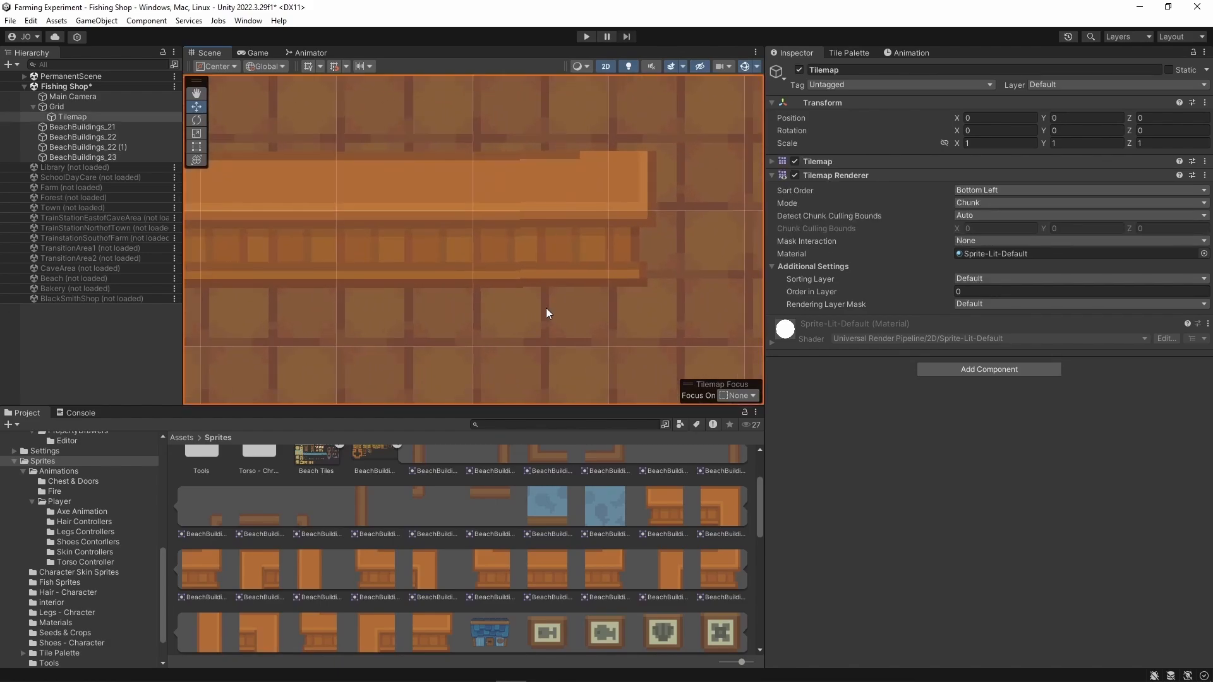
click(587, 235)
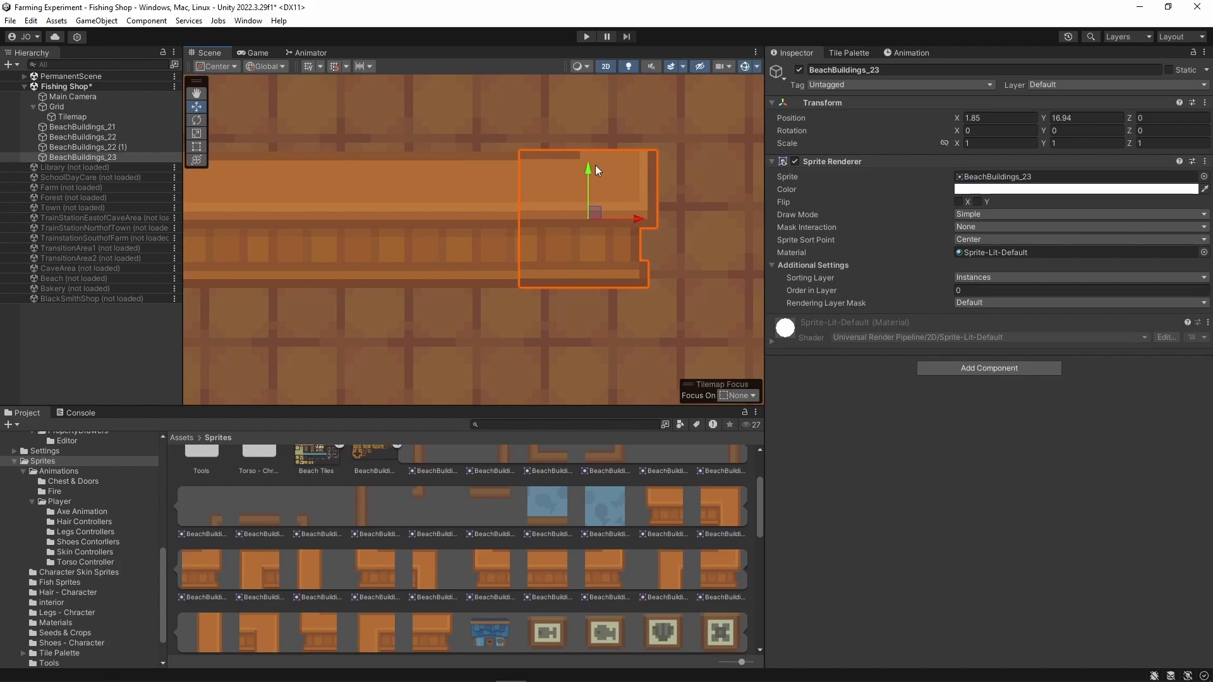
drag(589, 169, 589, 169)
click(670, 210)
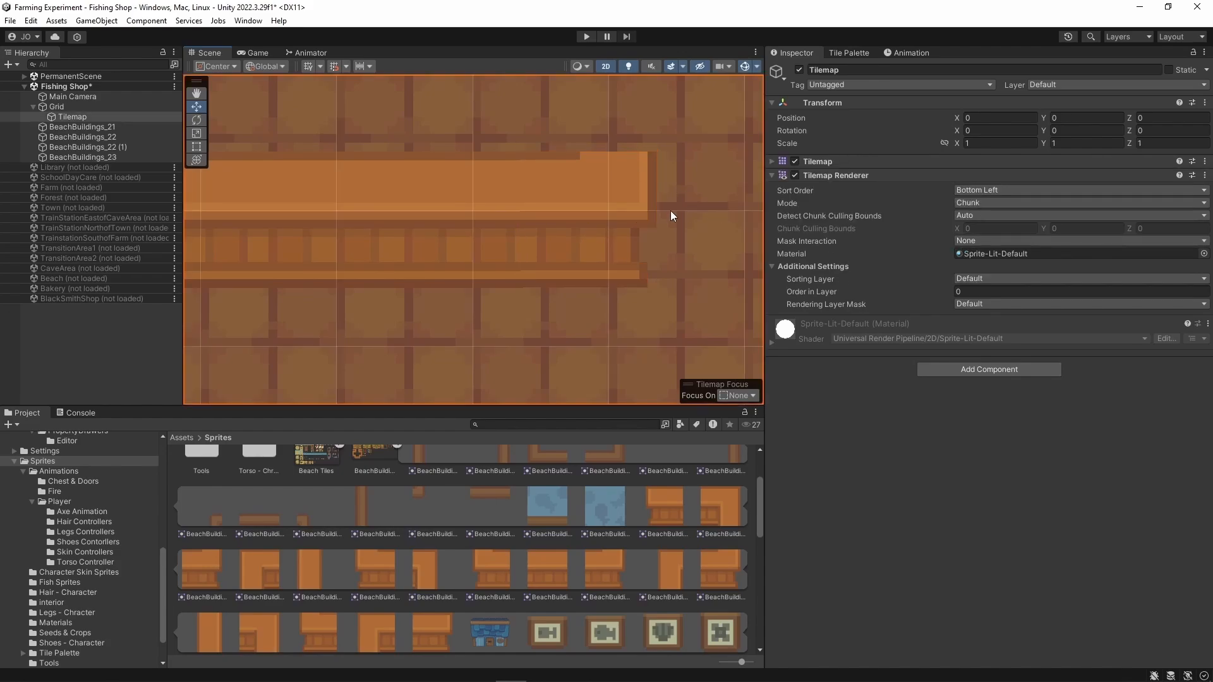
click(578, 239)
drag(588, 168, 588, 169)
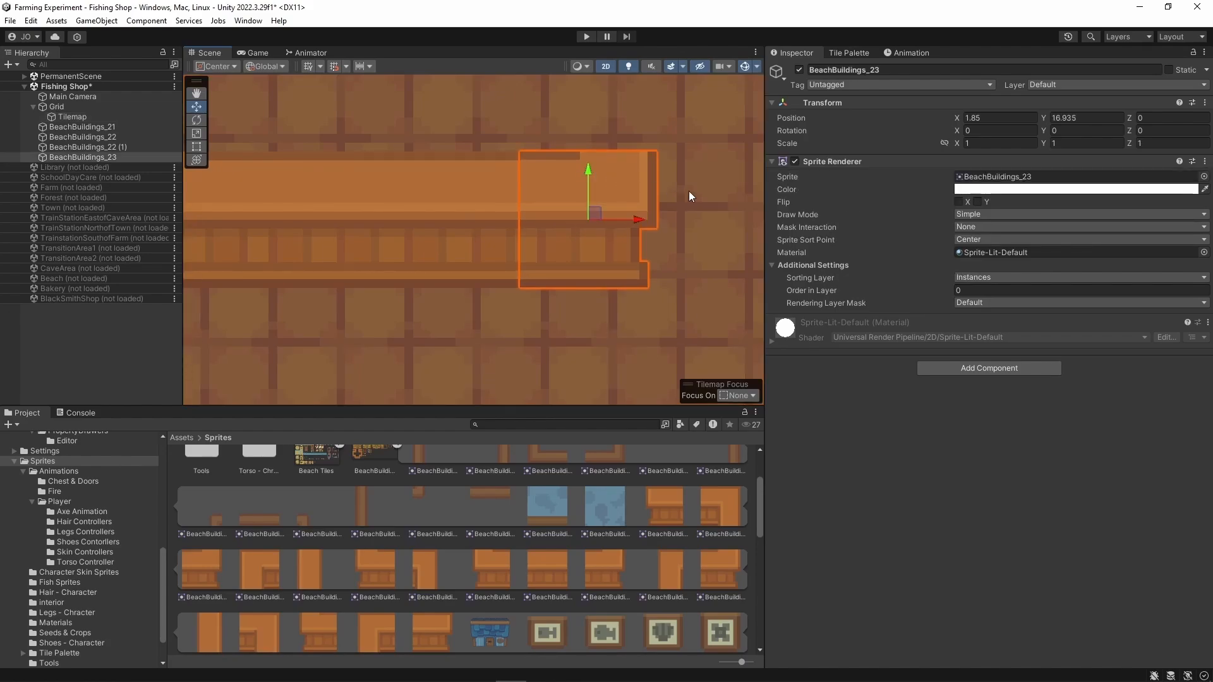
click(698, 193)
click(590, 166)
drag(589, 166, 589, 167)
click(719, 205)
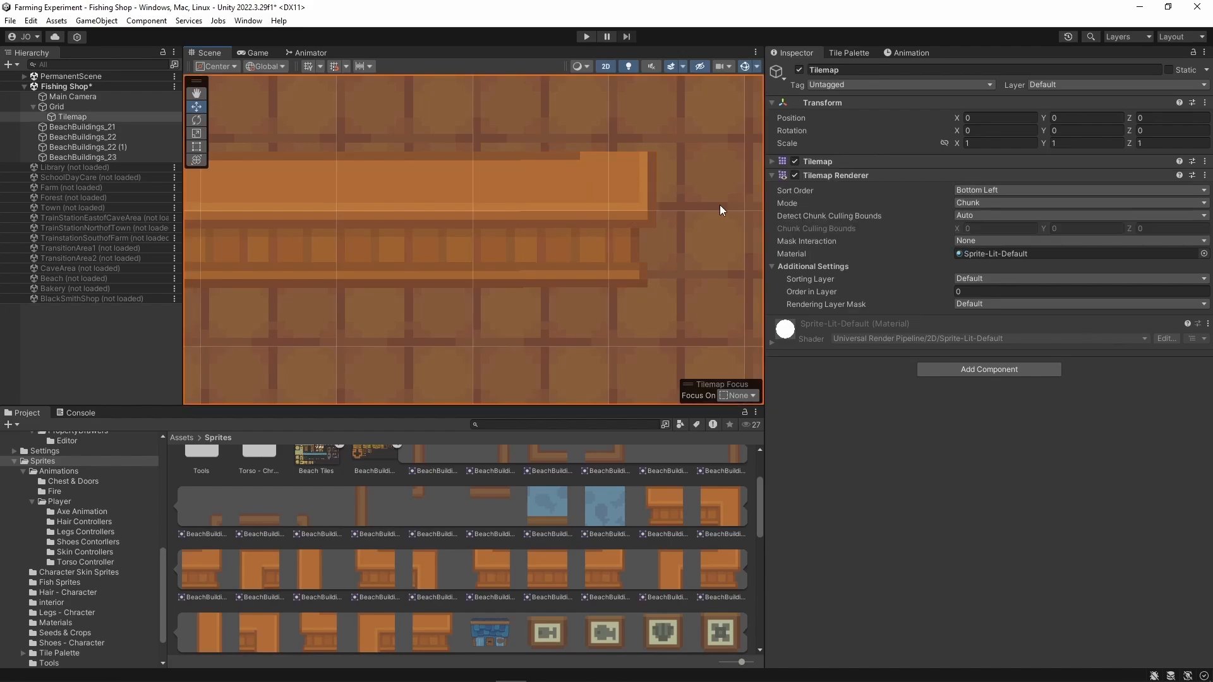
- Place the vertical counter piece BeachBuildings_18 above the counter at X 0.5, Y 17.5 and set its sorting layer to Instances
middle_drag(590, 293, 535, 308)
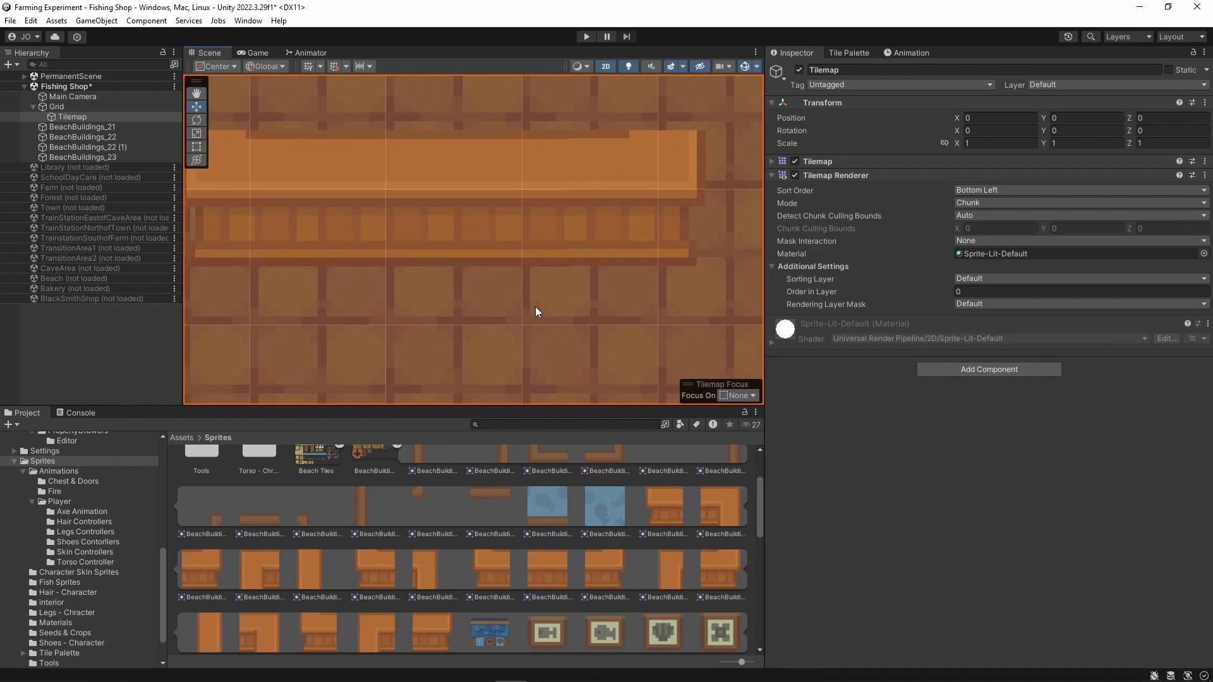
scroll(536, 308, down, 5)
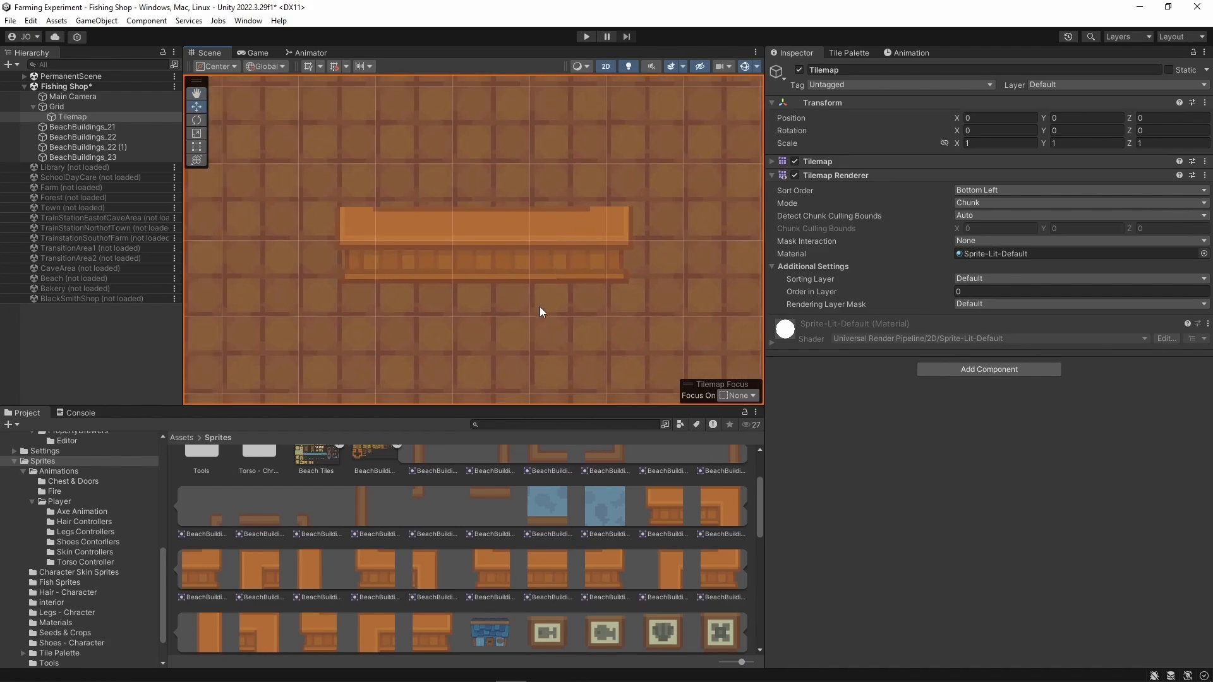
scroll(540, 306, down, 3)
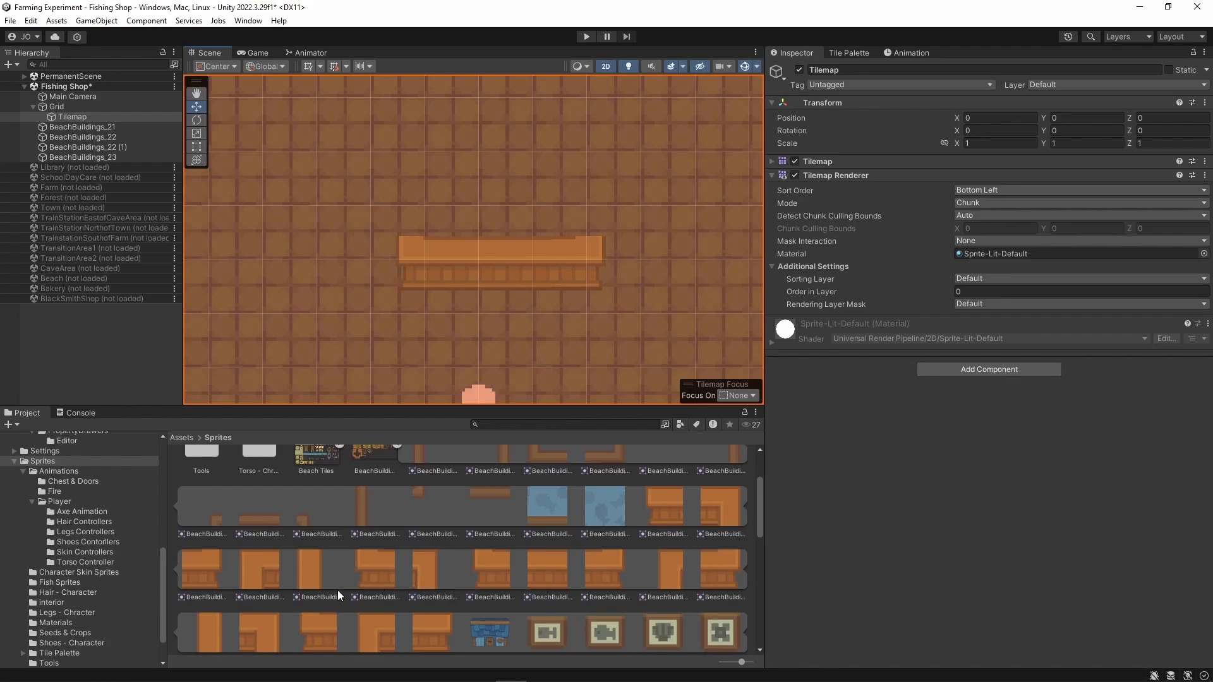
scroll(373, 591, down, 1)
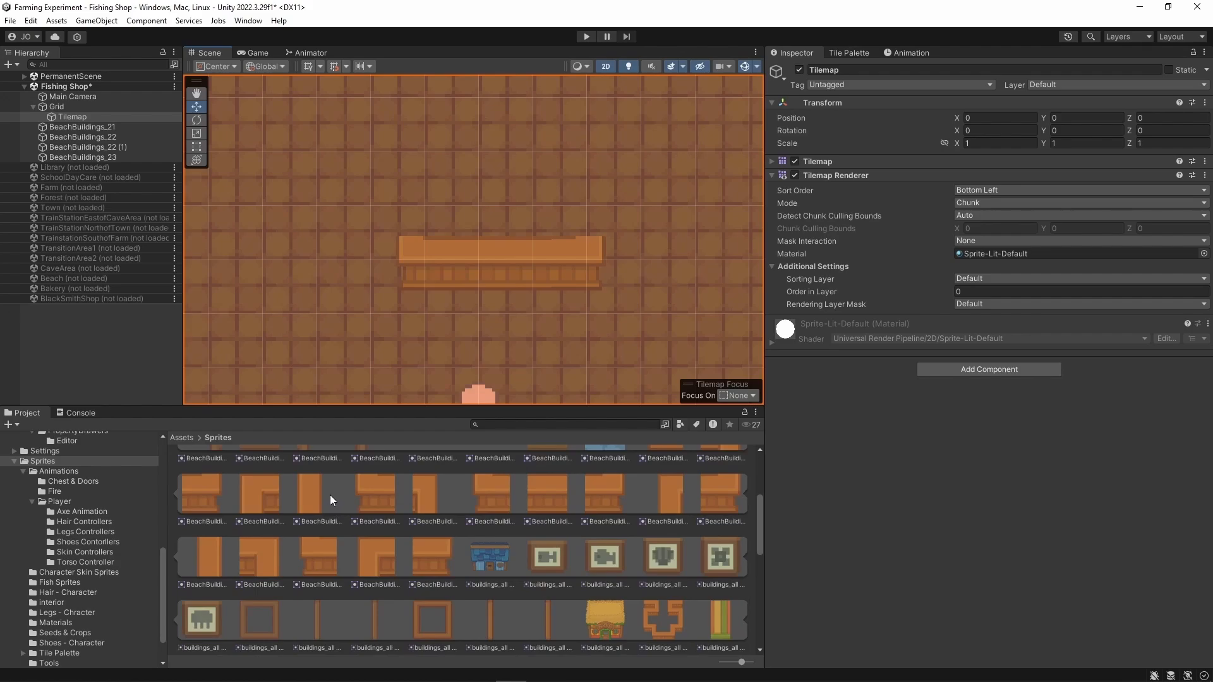
drag(323, 504, 423, 314)
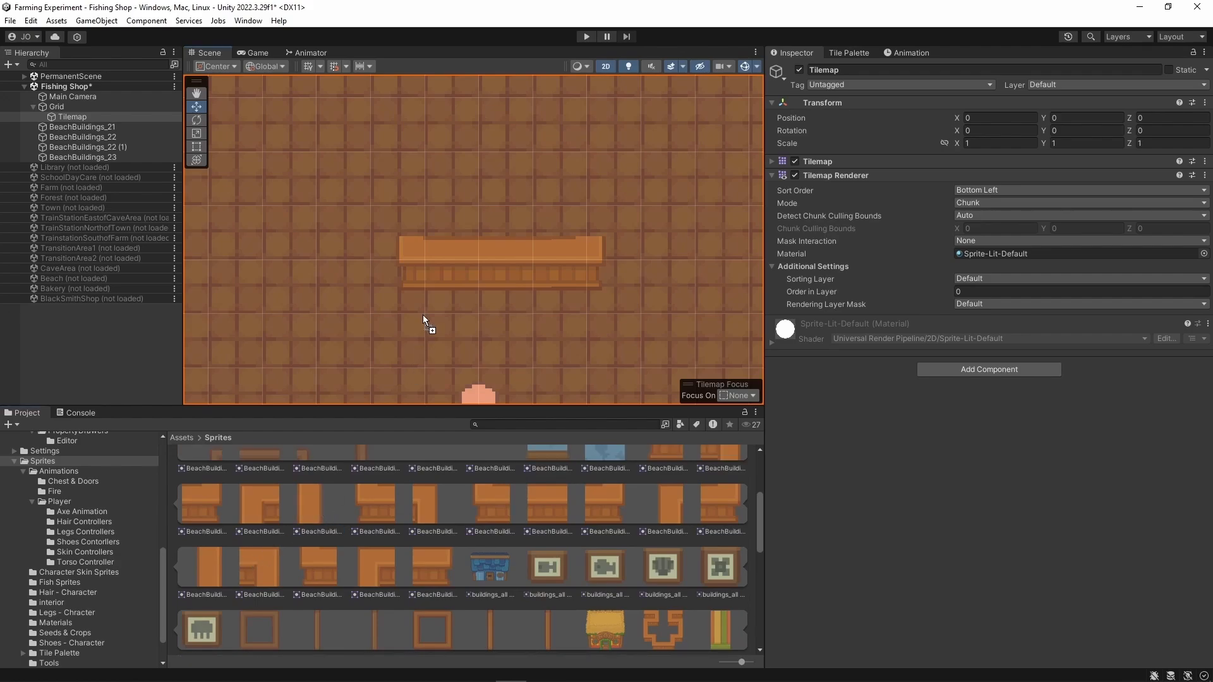
drag(435, 211, 504, 207)
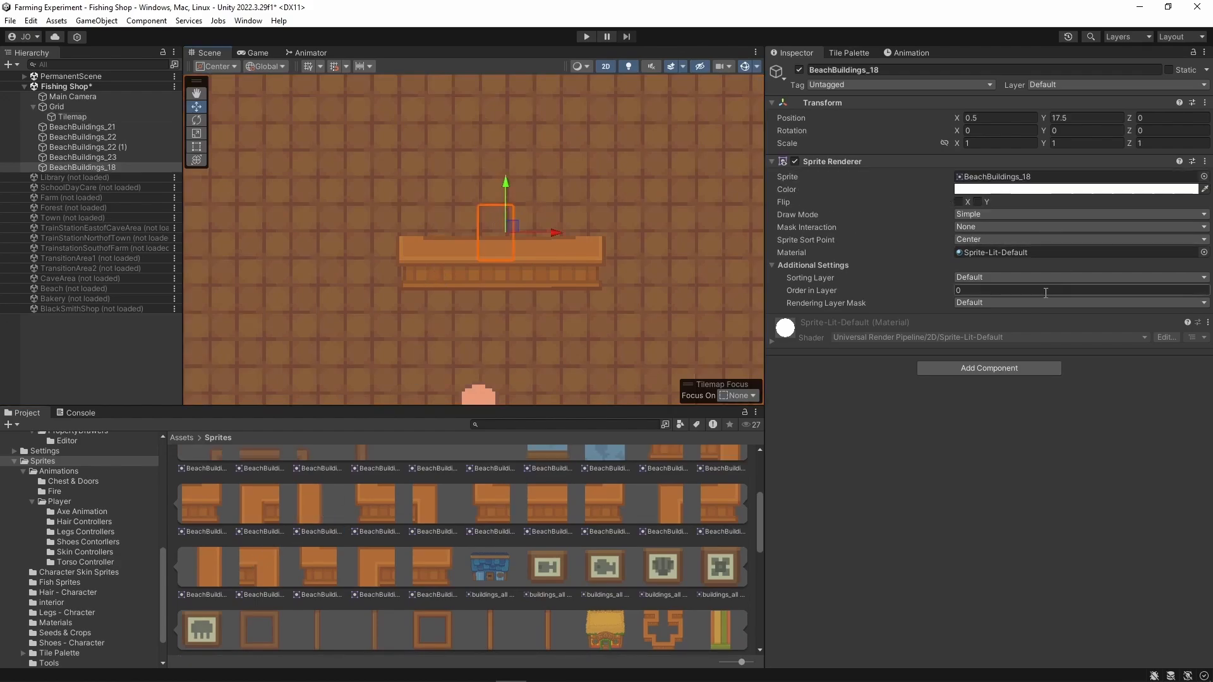
click(1015, 278)
click(1012, 377)
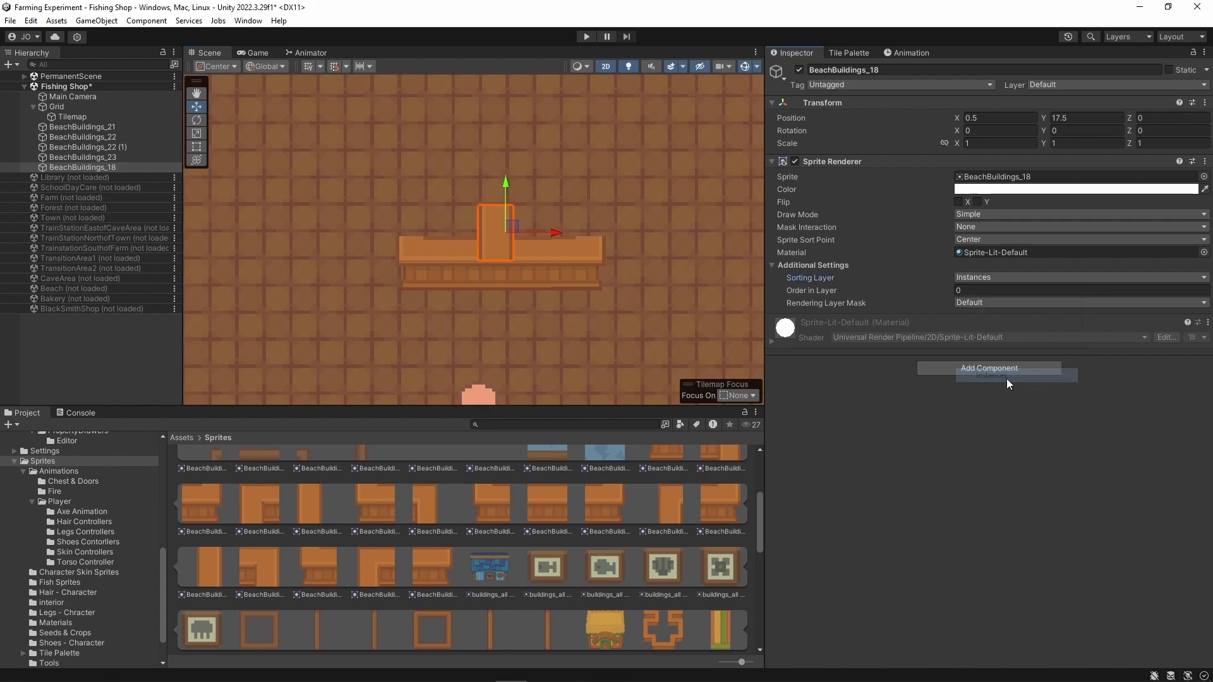
- Move BeachBuildings_18 up and left above the counter's left end, at about X -1.05, Y 18.05
drag(494, 236, 517, 218)
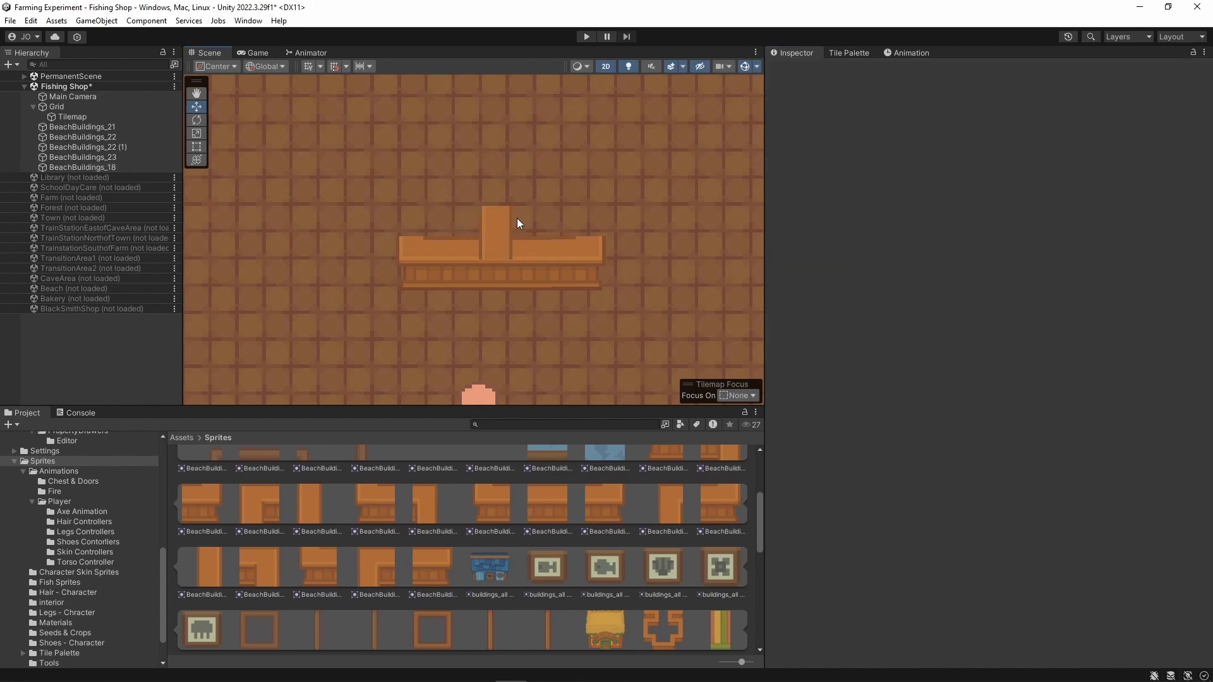
click(496, 240)
click(495, 239)
click(494, 236)
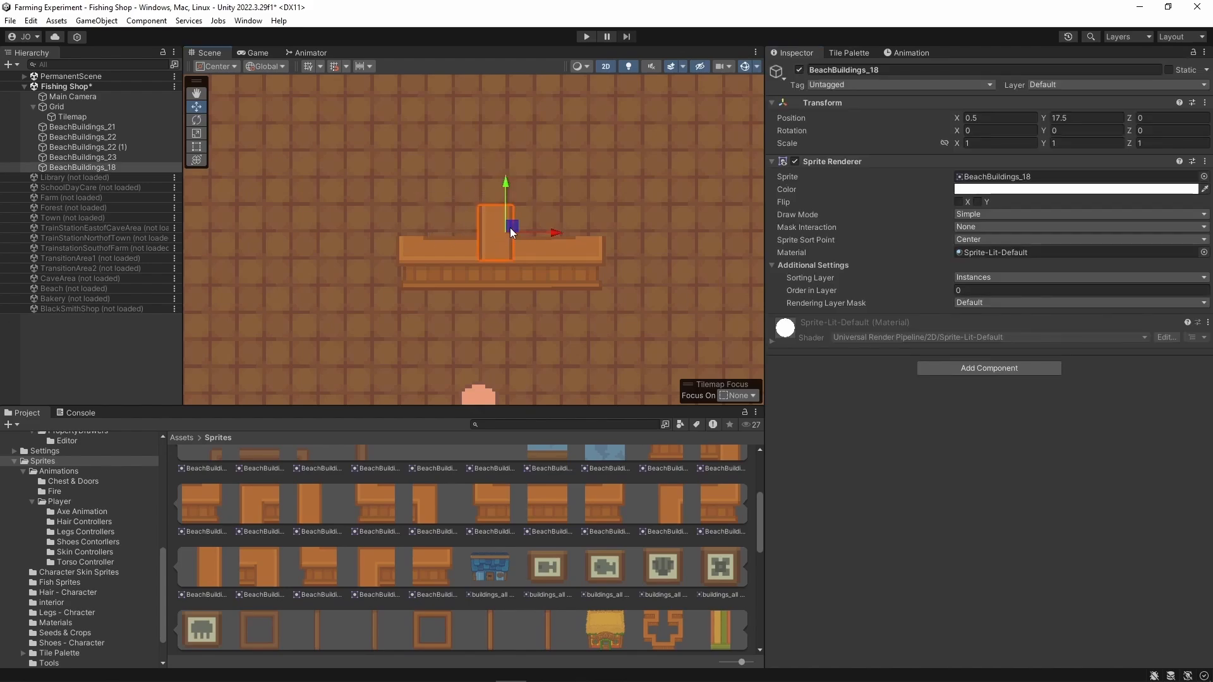
drag(507, 183, 508, 154)
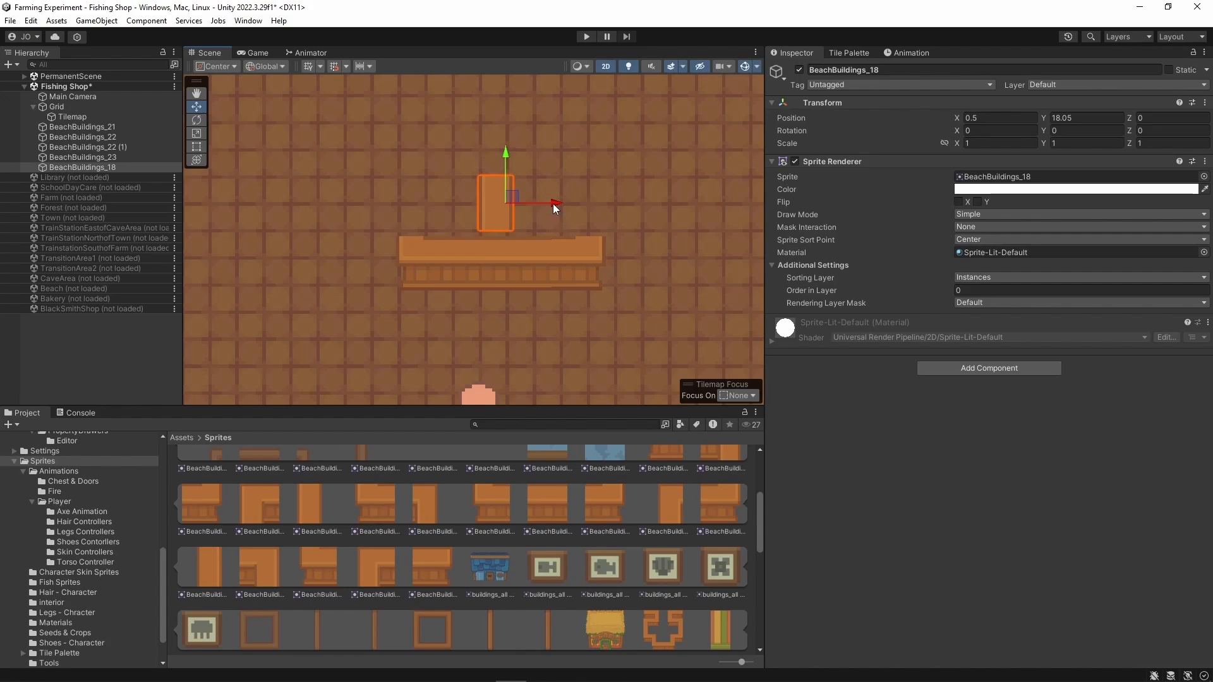
drag(552, 203, 471, 207)
scroll(472, 206, up, 2)
scroll(472, 207, up, 1)
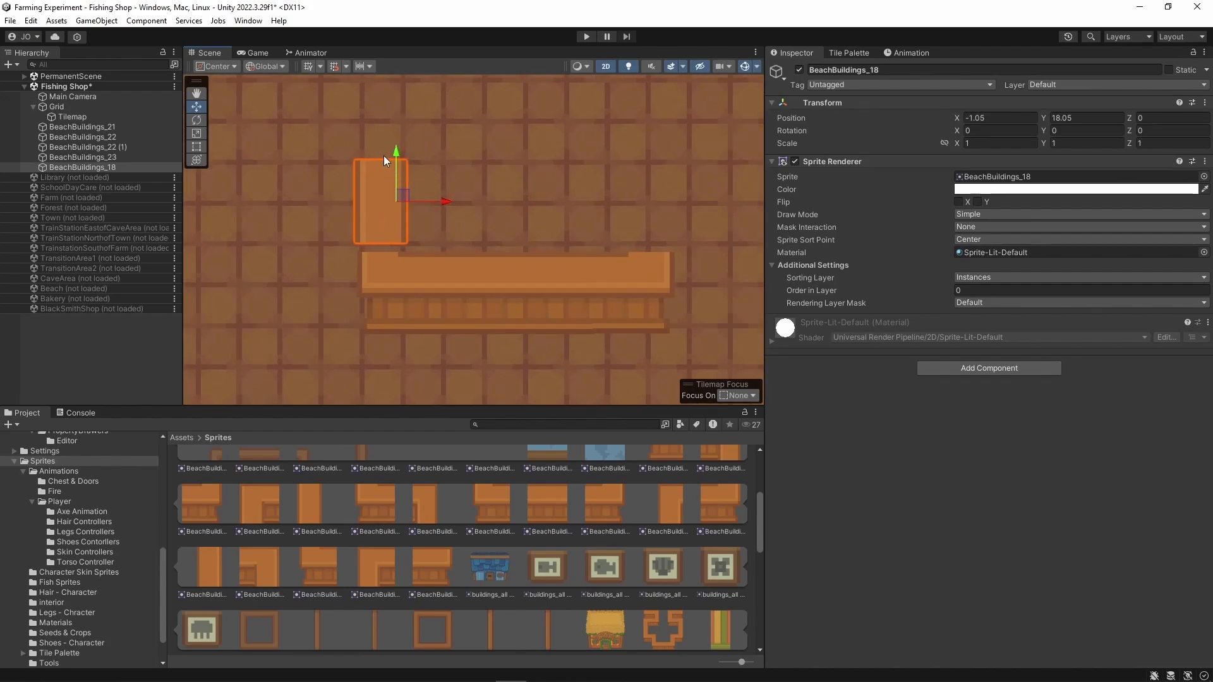
- Try to lower BeachBuildings_18 until its lower edge meets the left end of the counter
drag(384, 156, 396, 161)
click(510, 183)
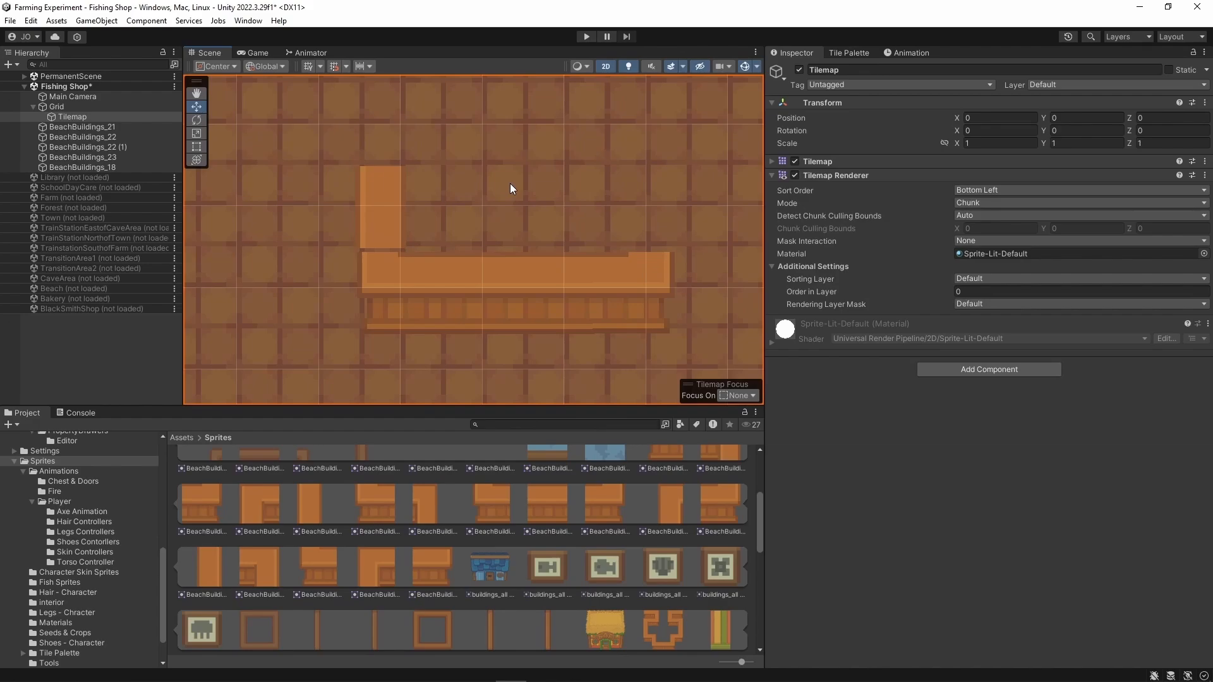
click(385, 182)
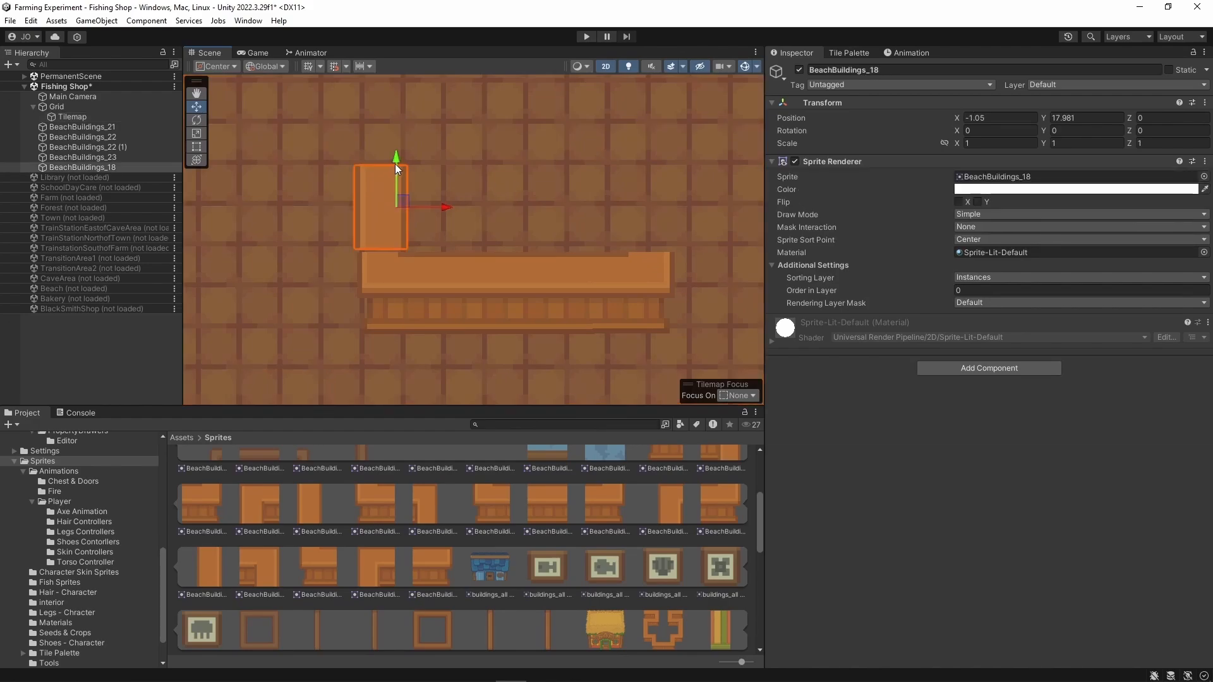
drag(396, 164, 404, 173)
click(508, 226)
scroll(469, 253, up, 2)
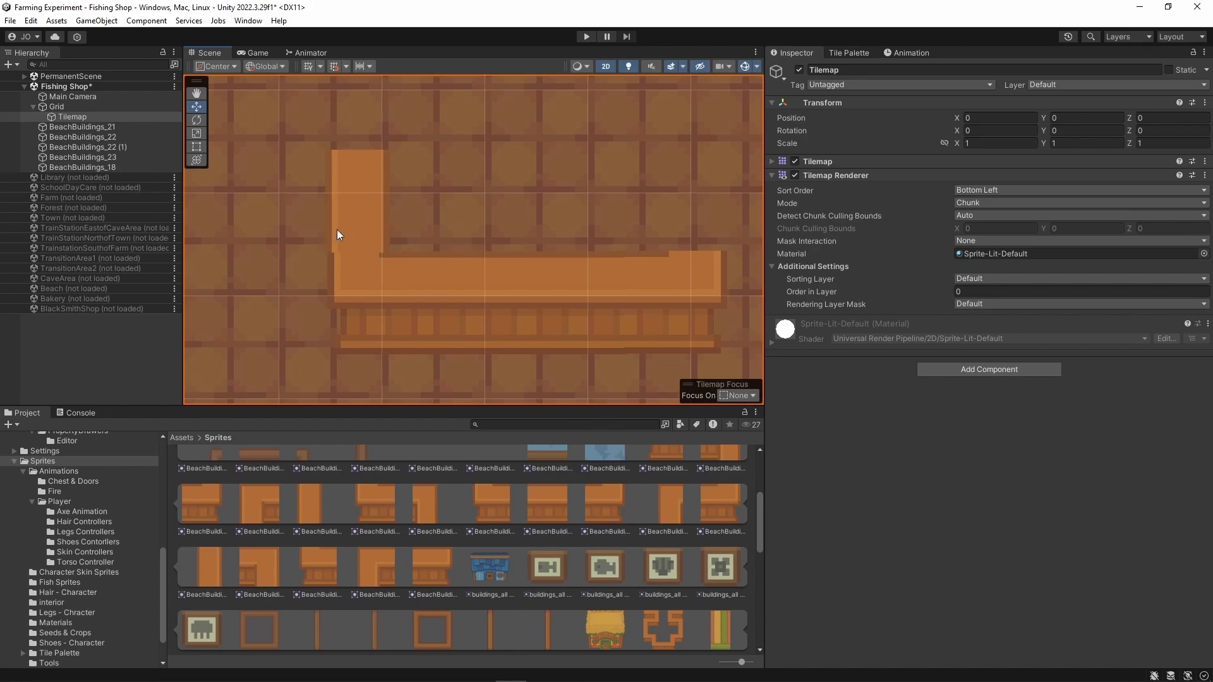
- Delete the vertical counter piece BeachBuildings_18 from the scene
click(357, 229)
key(Delete)
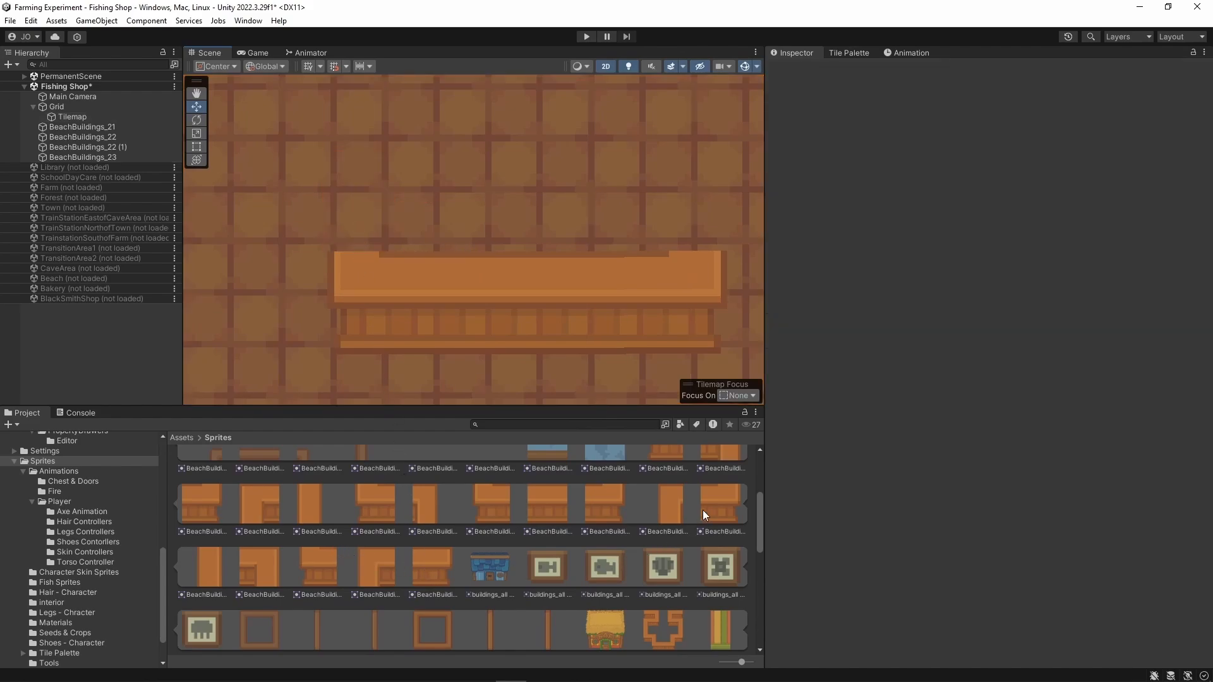
- Open the BeachBuildings sprite sheet image and examine how the bar counter's corner and side pieces fit together
scroll(692, 508, up, 2)
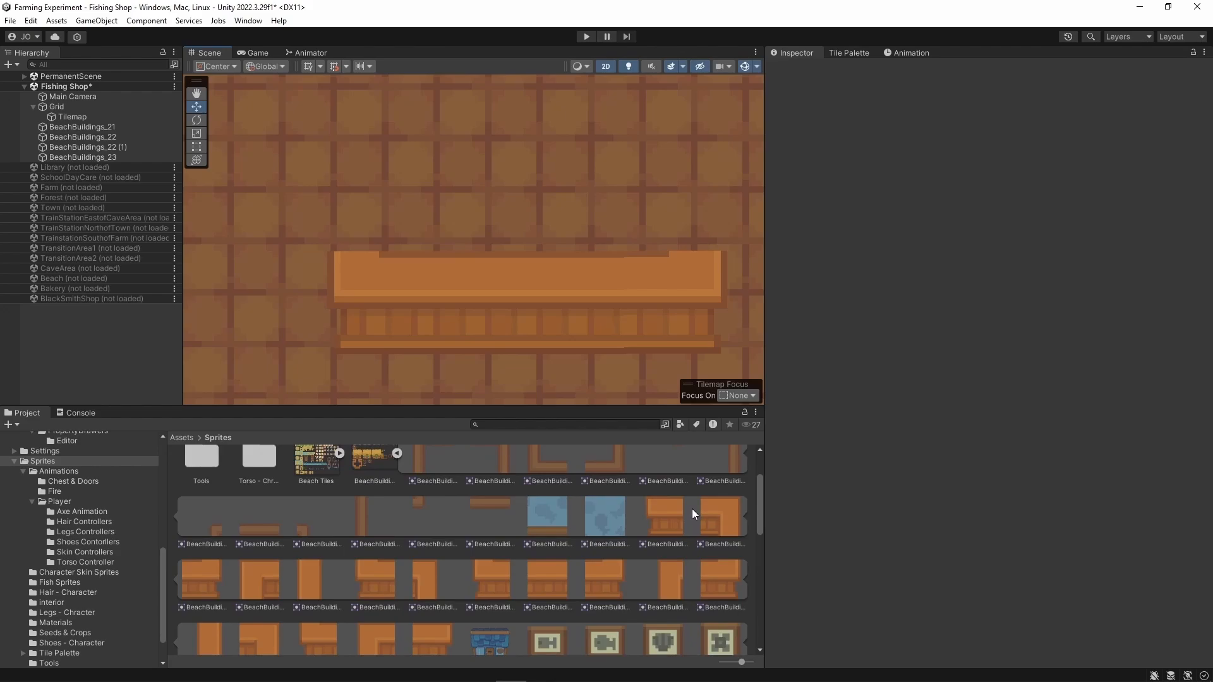
scroll(692, 510, down, 5)
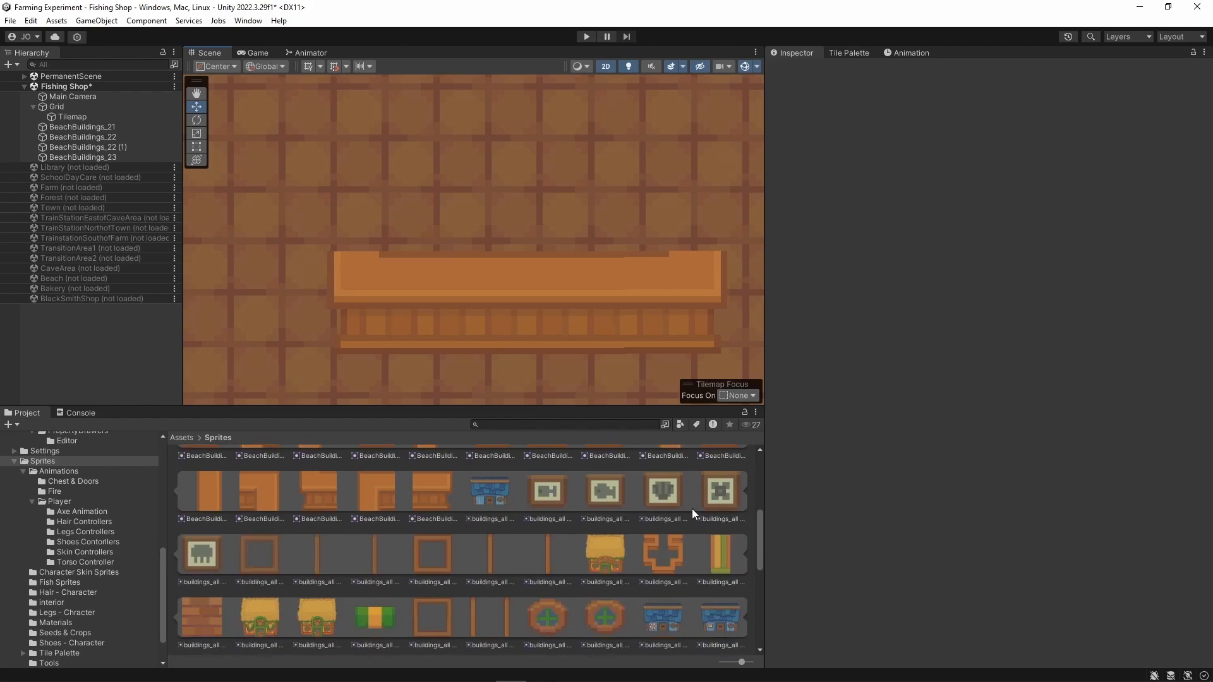
scroll(692, 509, up, 5)
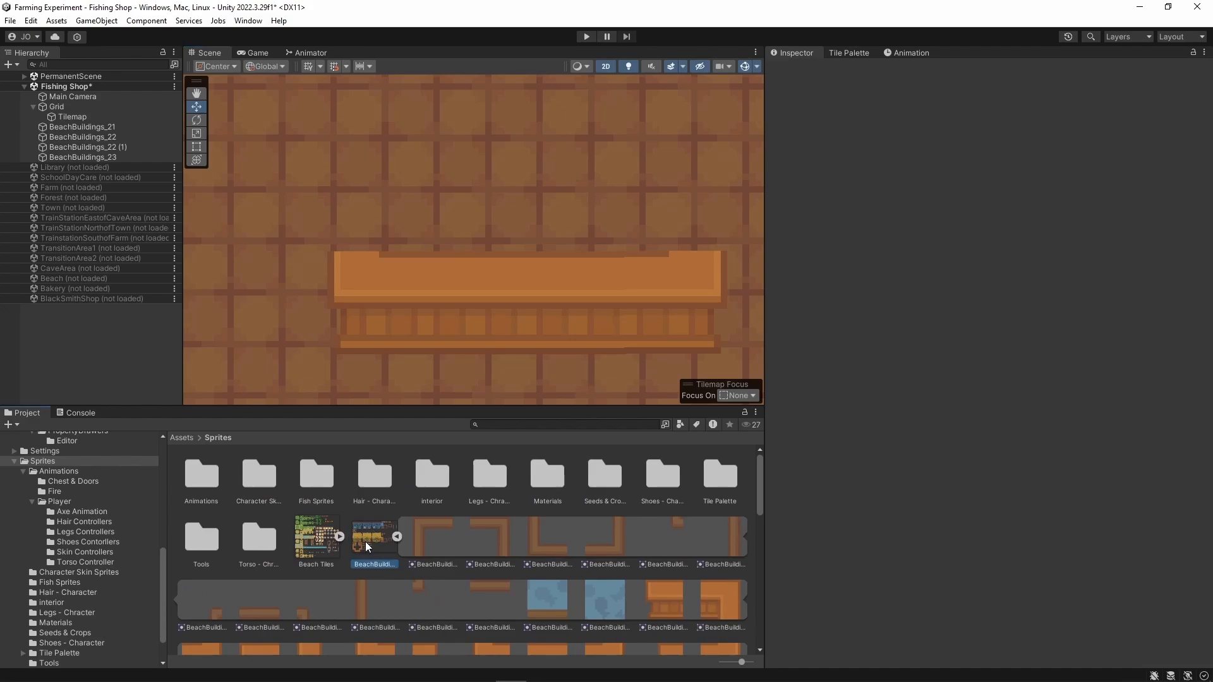
double_click(365, 541)
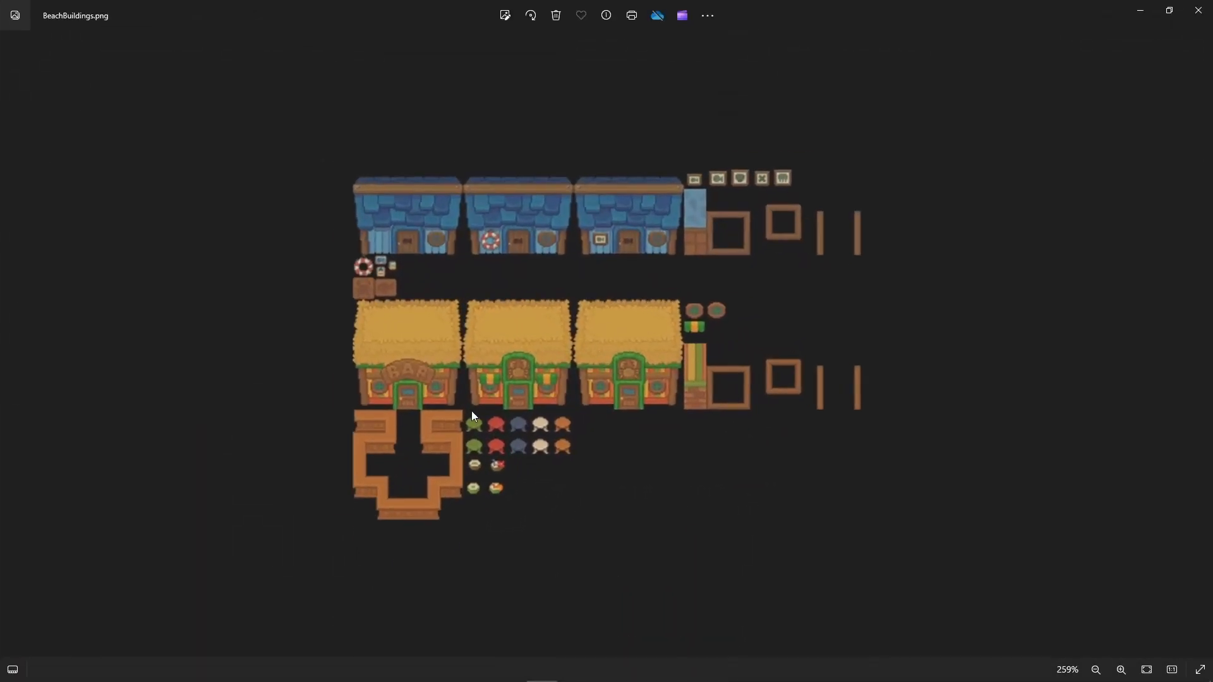
scroll(358, 479, up, 10)
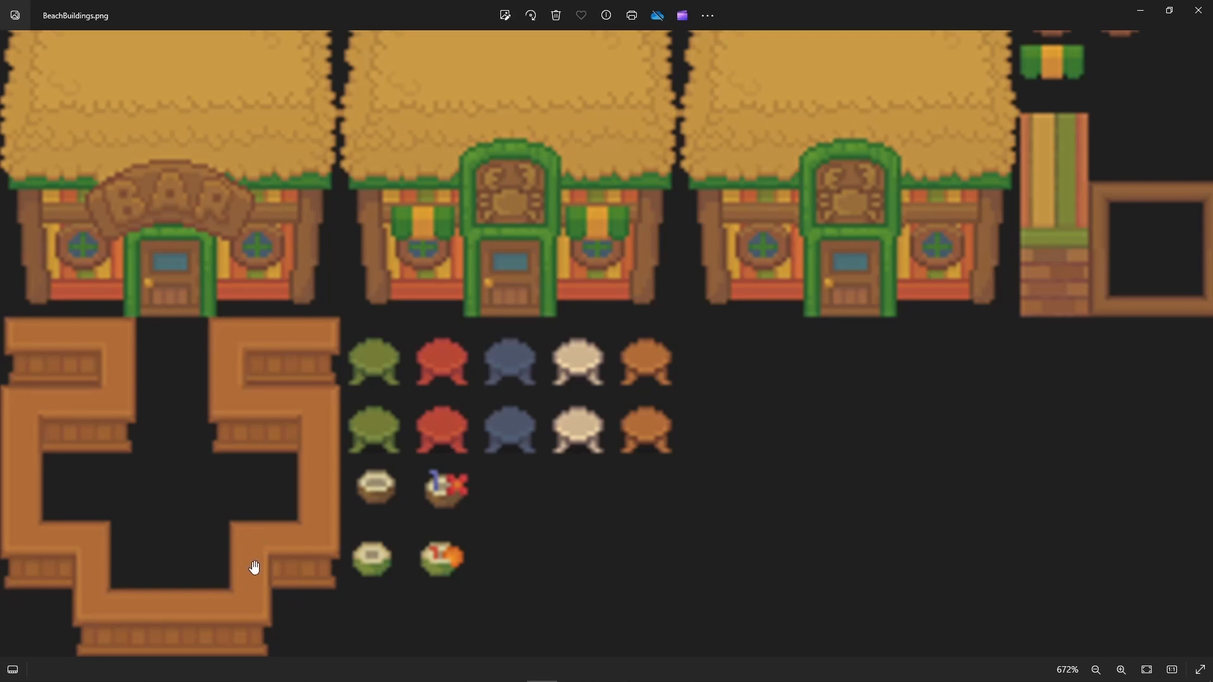
drag(168, 537, 236, 544)
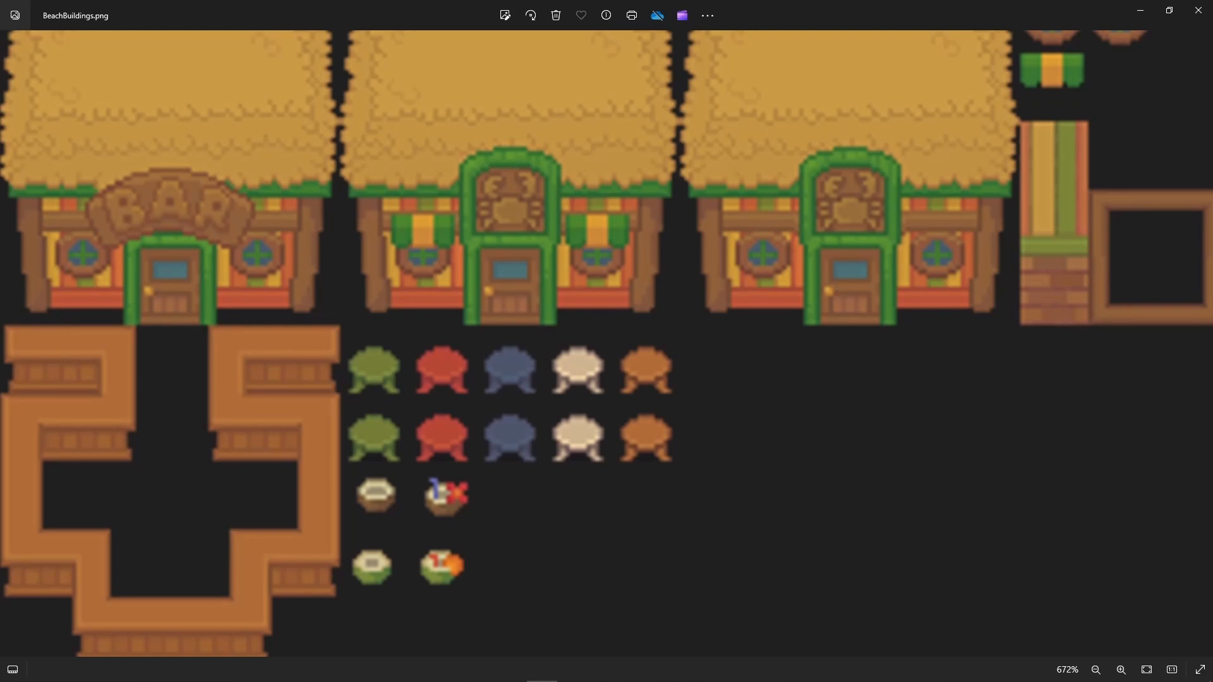
click(1199, 10)
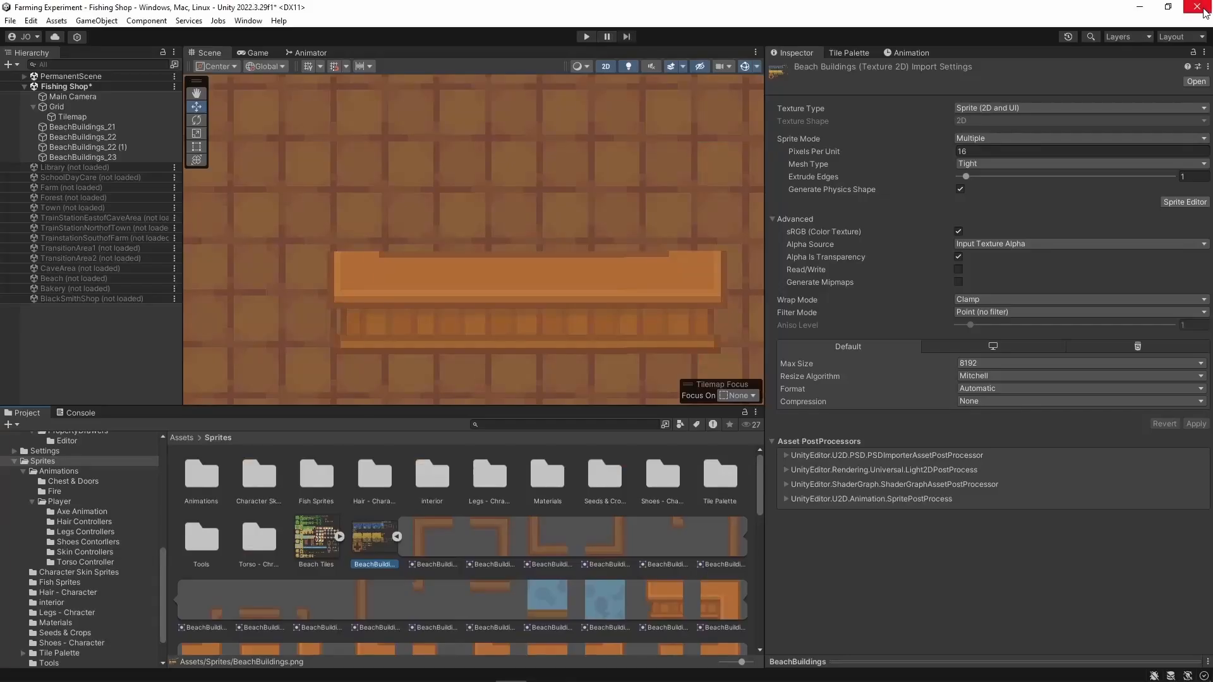
- Place the corner piece BeachBuildings_29 above the counter's left end at about X -1.23, Y 18.45 and set its sorting layer to Instances
scroll(581, 560, down, 10)
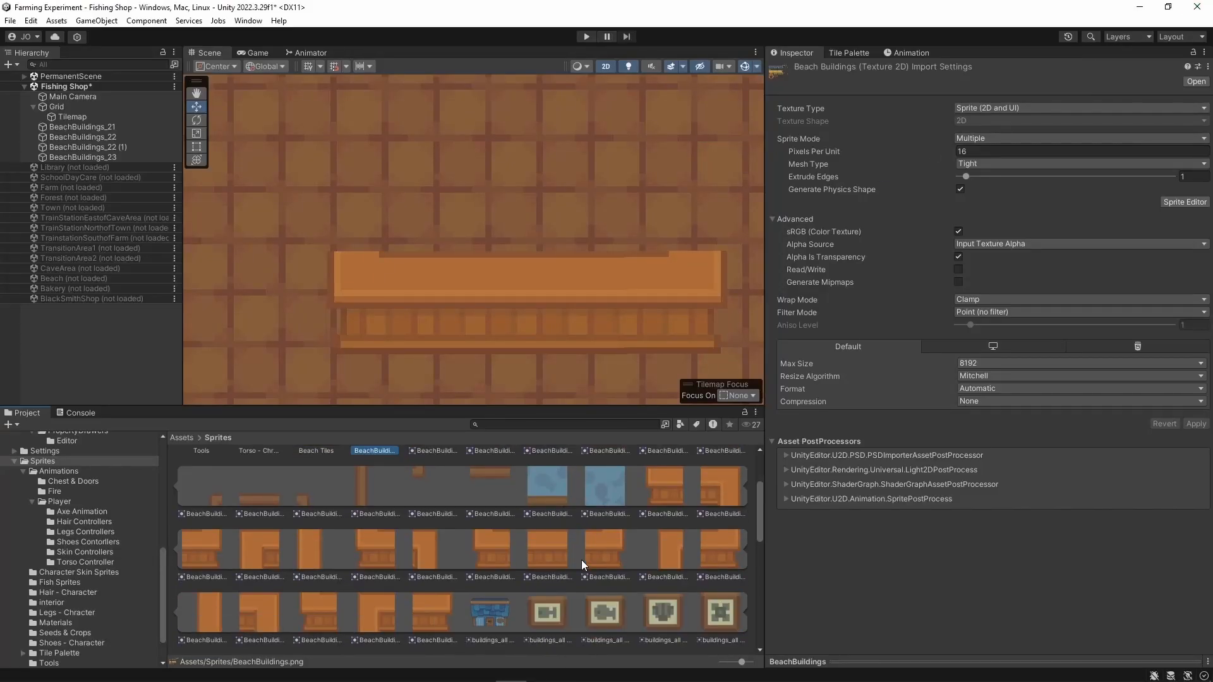
scroll(582, 560, down, 8)
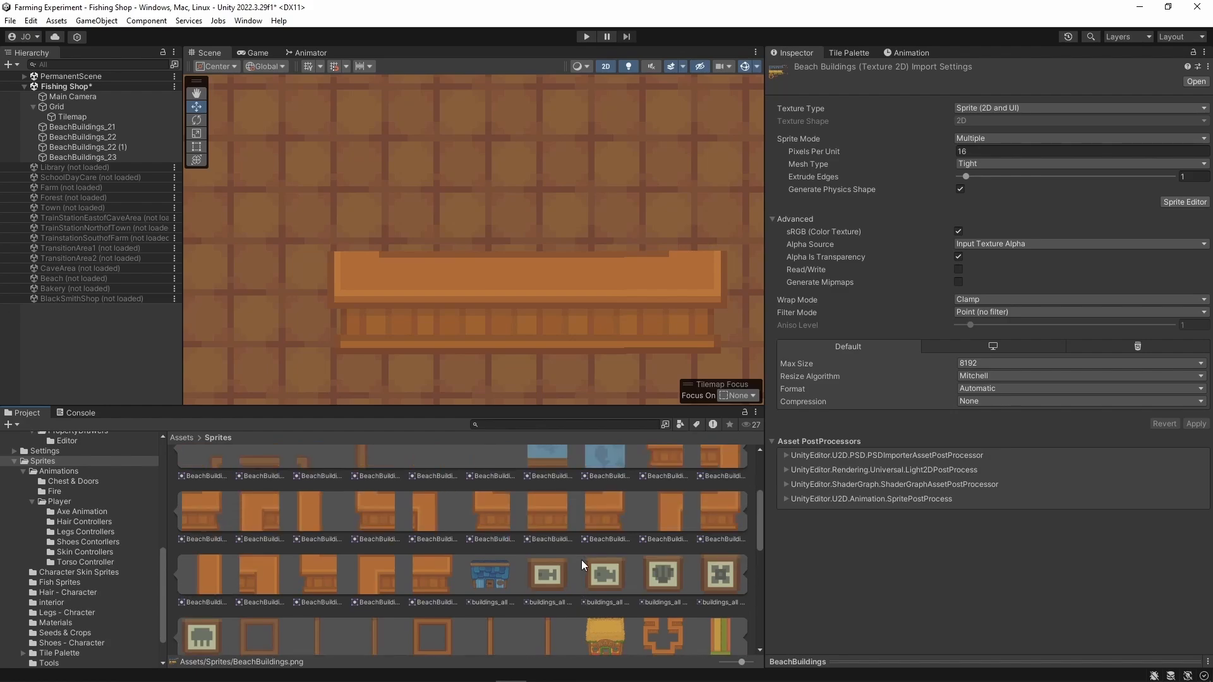
scroll(581, 560, up, 8)
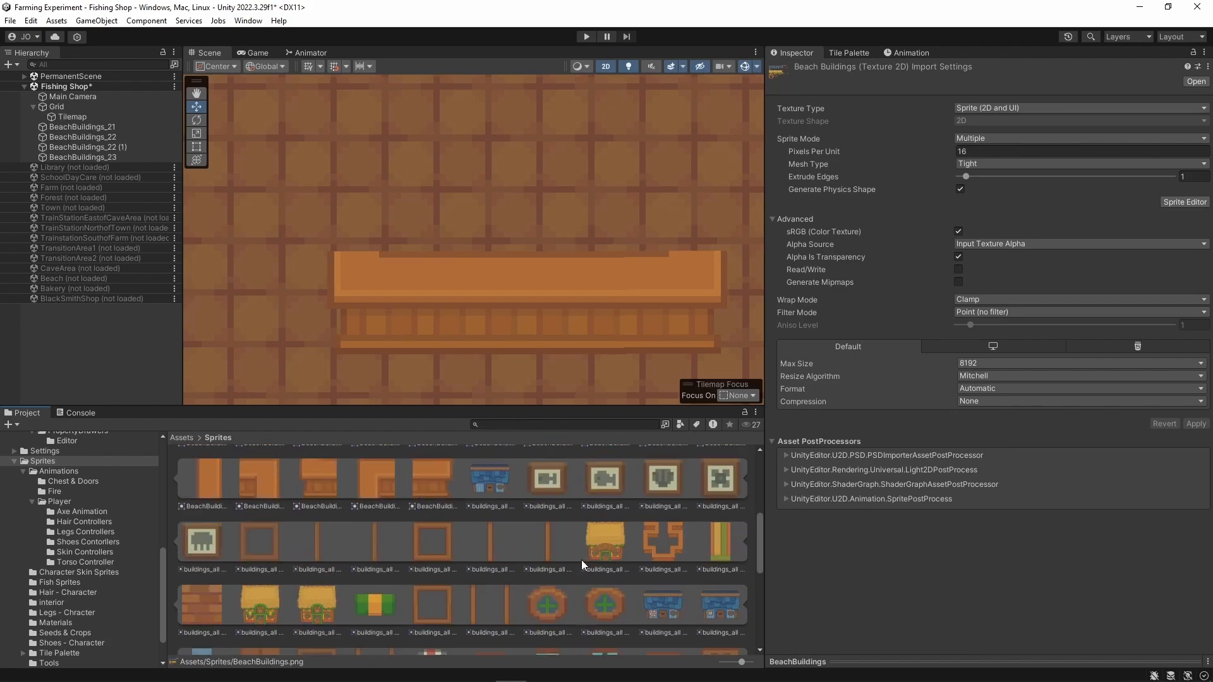
scroll(582, 560, up, 3)
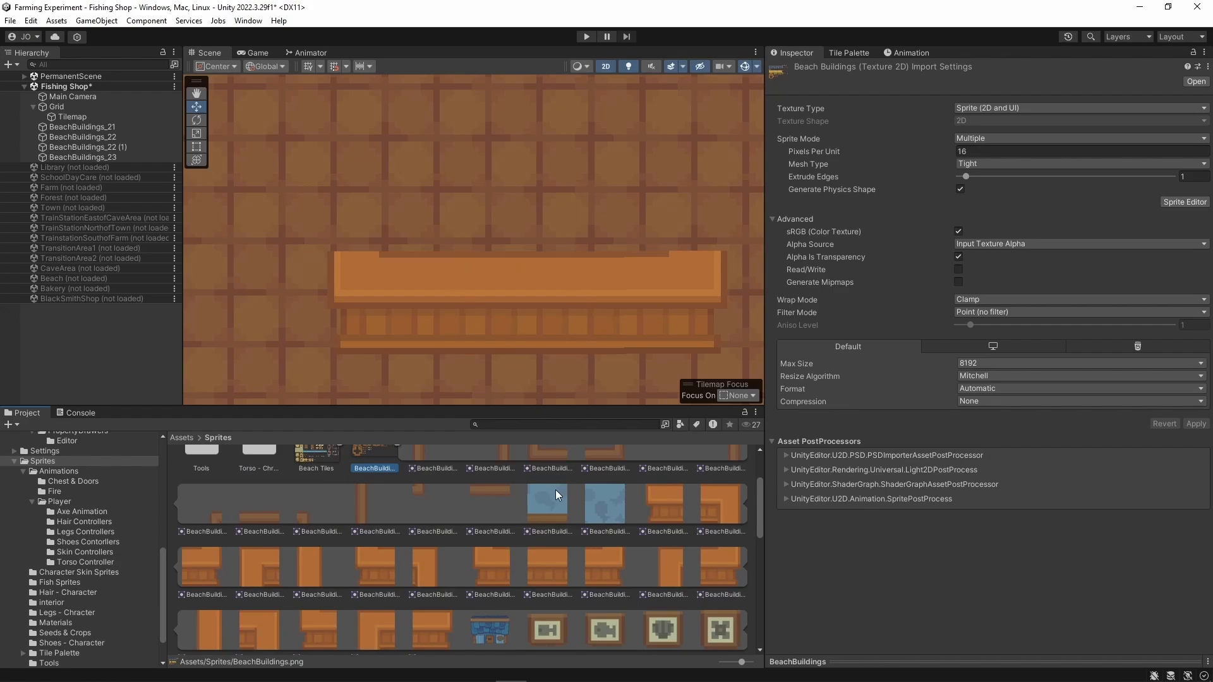
scroll(475, 596, down, 1)
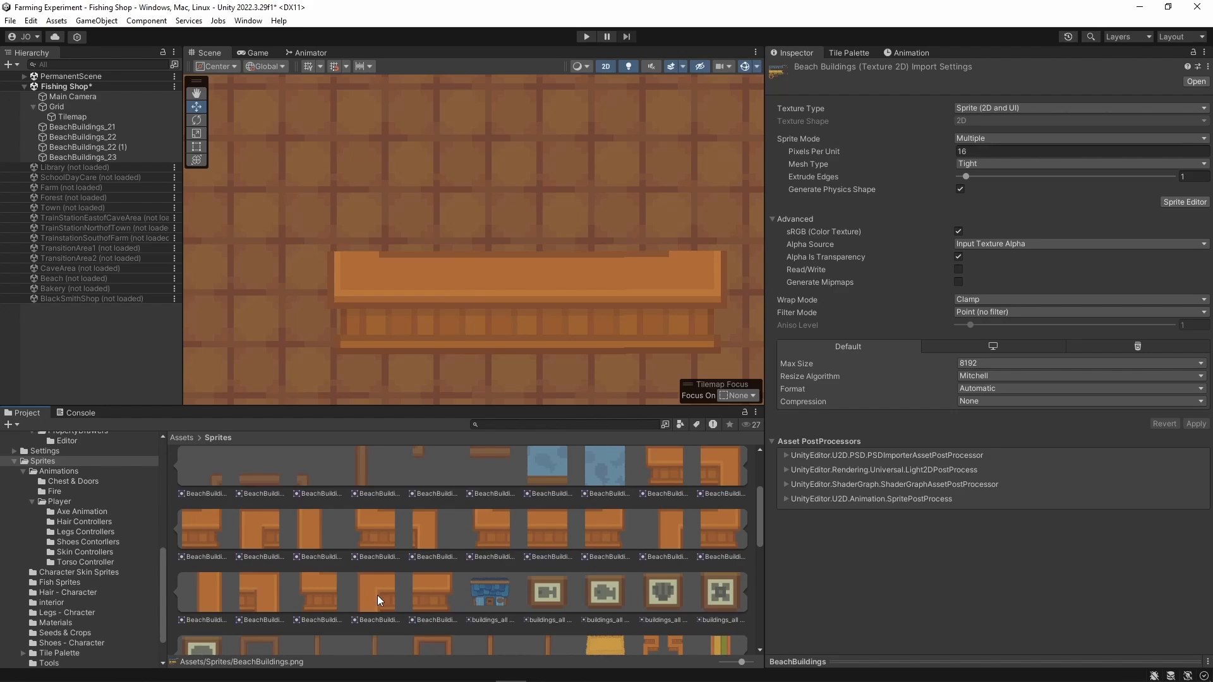
drag(376, 596, 370, 328)
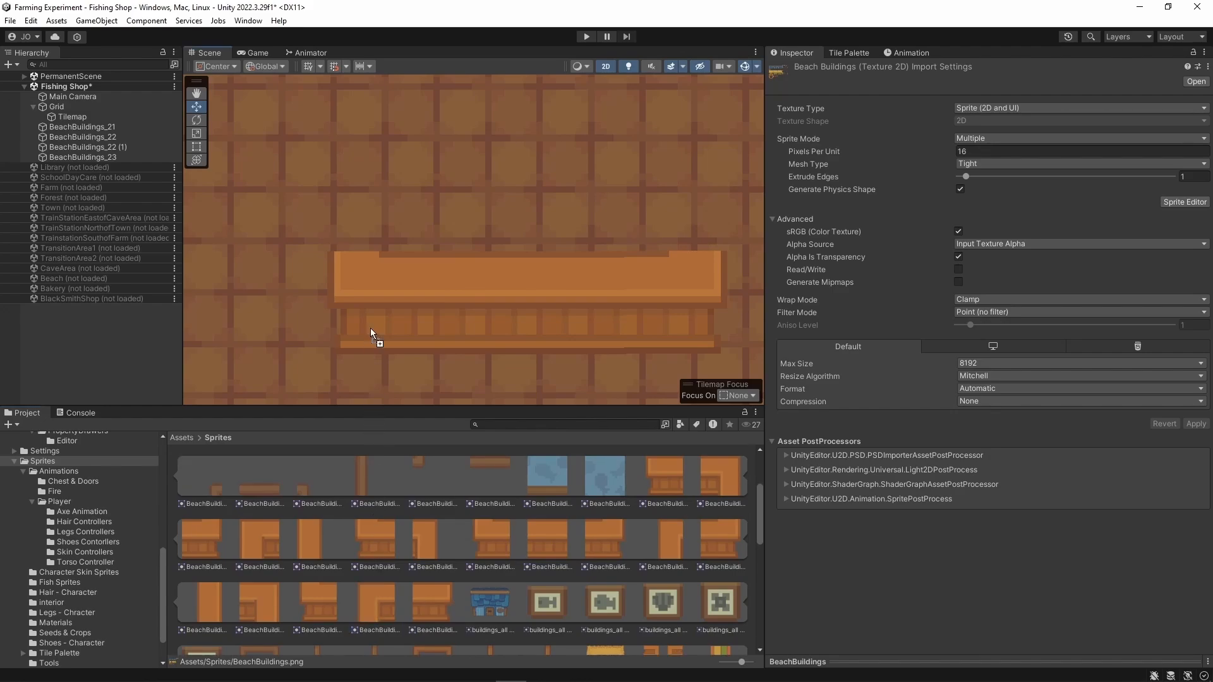
drag(356, 151, 358, 146)
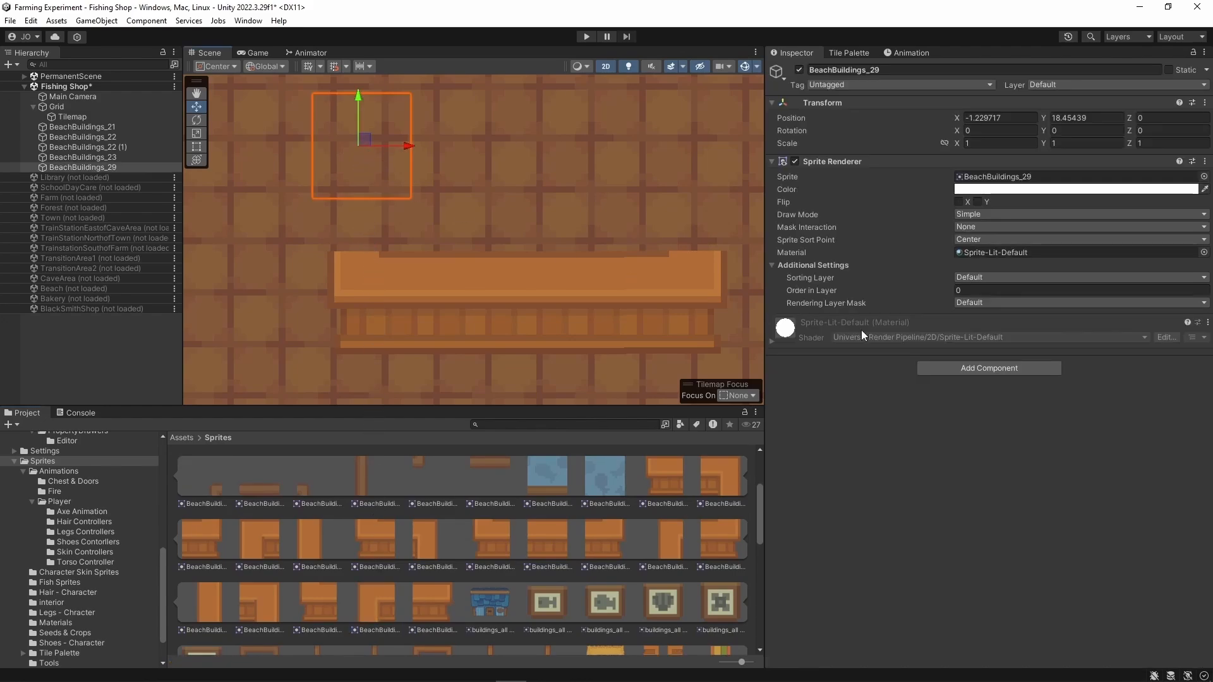
click(1011, 277)
click(996, 376)
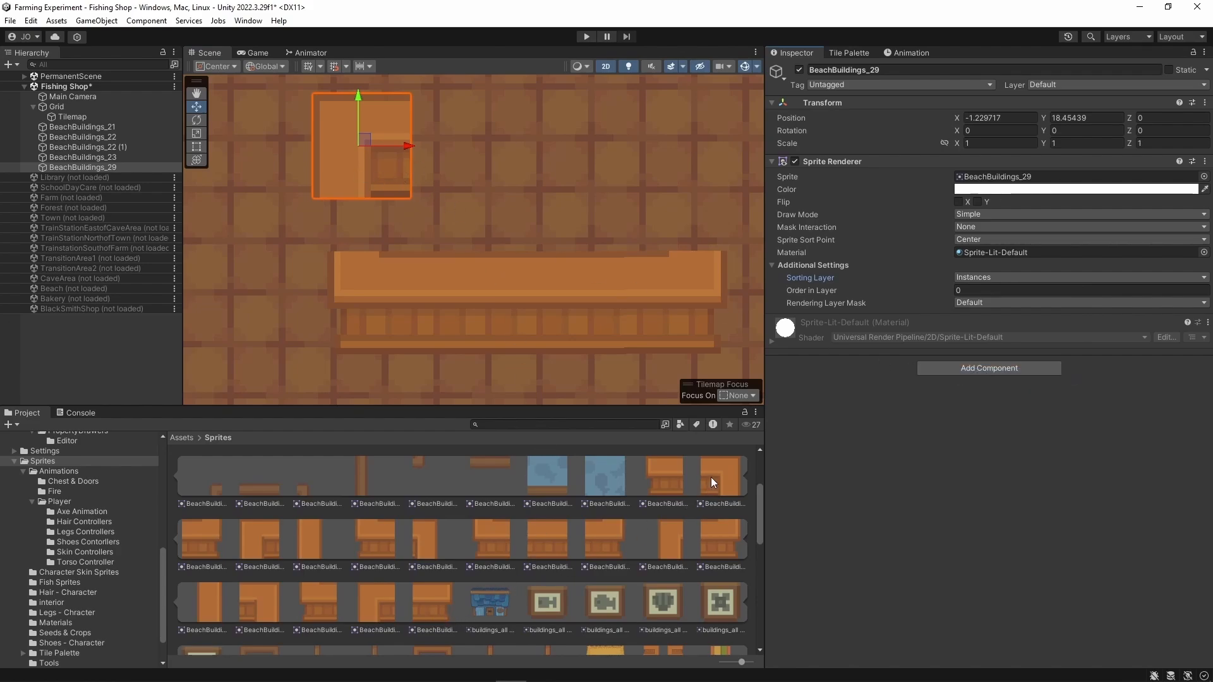
- Place the corner piece BeachBuildings_15 above the counter's right end at about X 2.22, Y 18.75, on the Instances sorting layer
drag(711, 477, 714, 115)
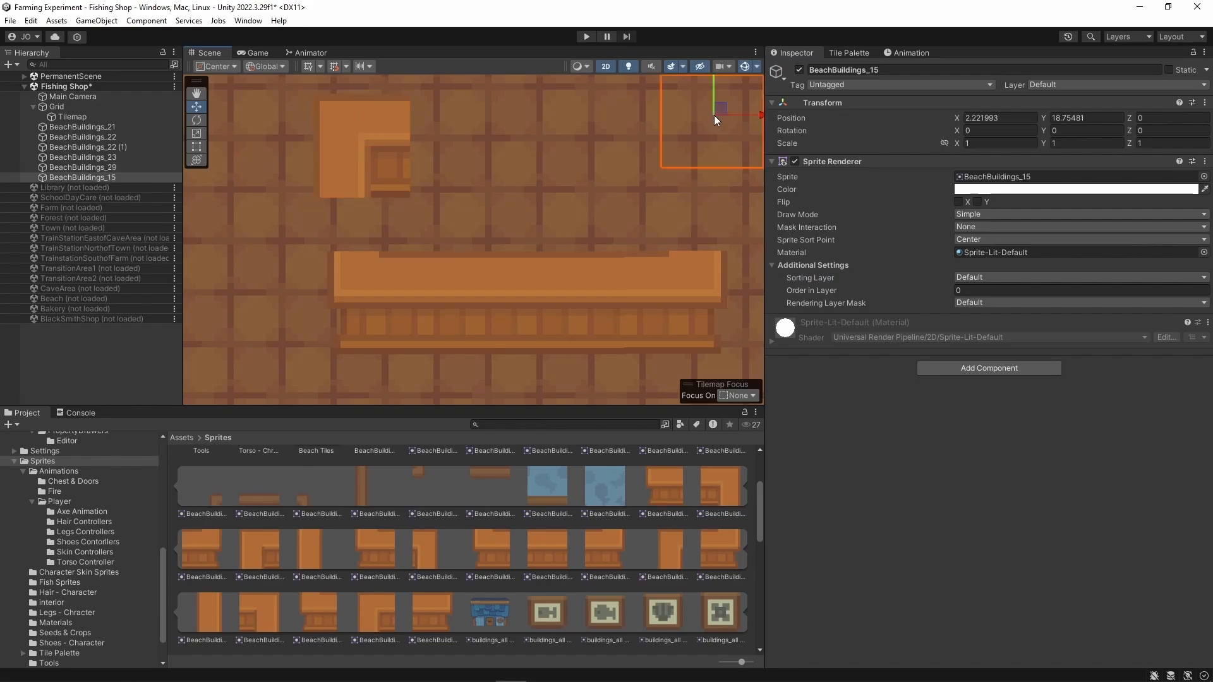
click(1015, 282)
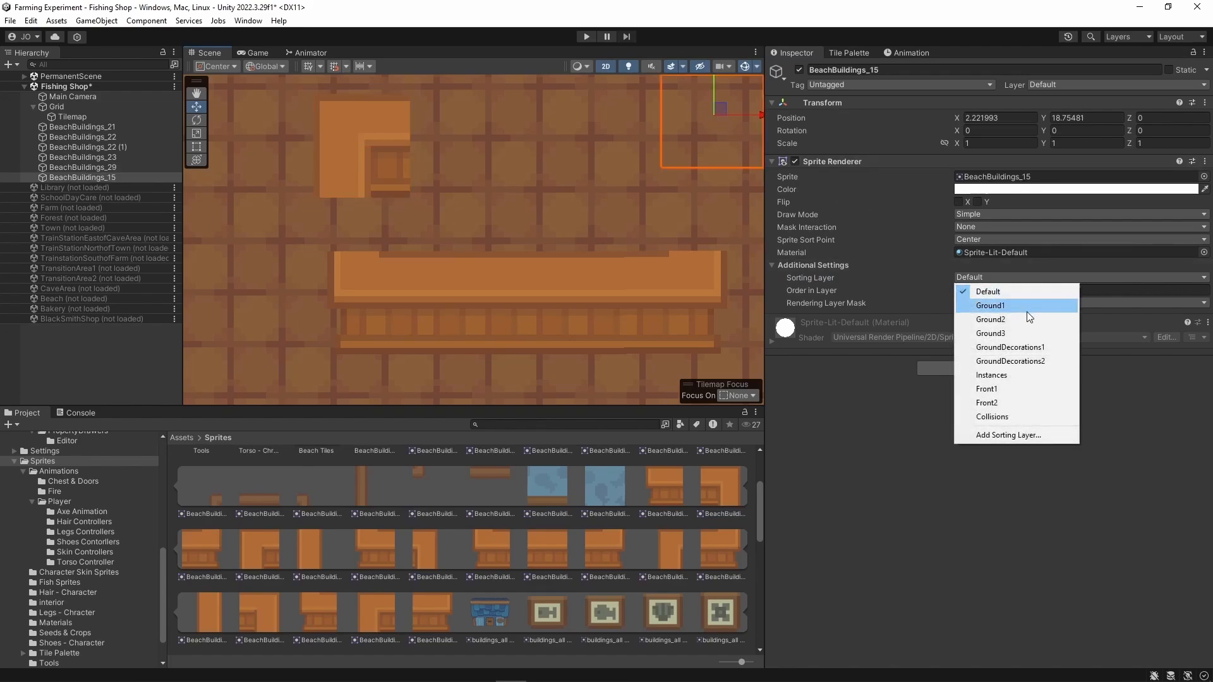
click(1011, 376)
- Place the counter end piece BeachBuildings_14 beside the upper right corner piece at about X 1.39, Y 18.73, on the Instances sorting layer
drag(662, 501, 631, 114)
click(1050, 282)
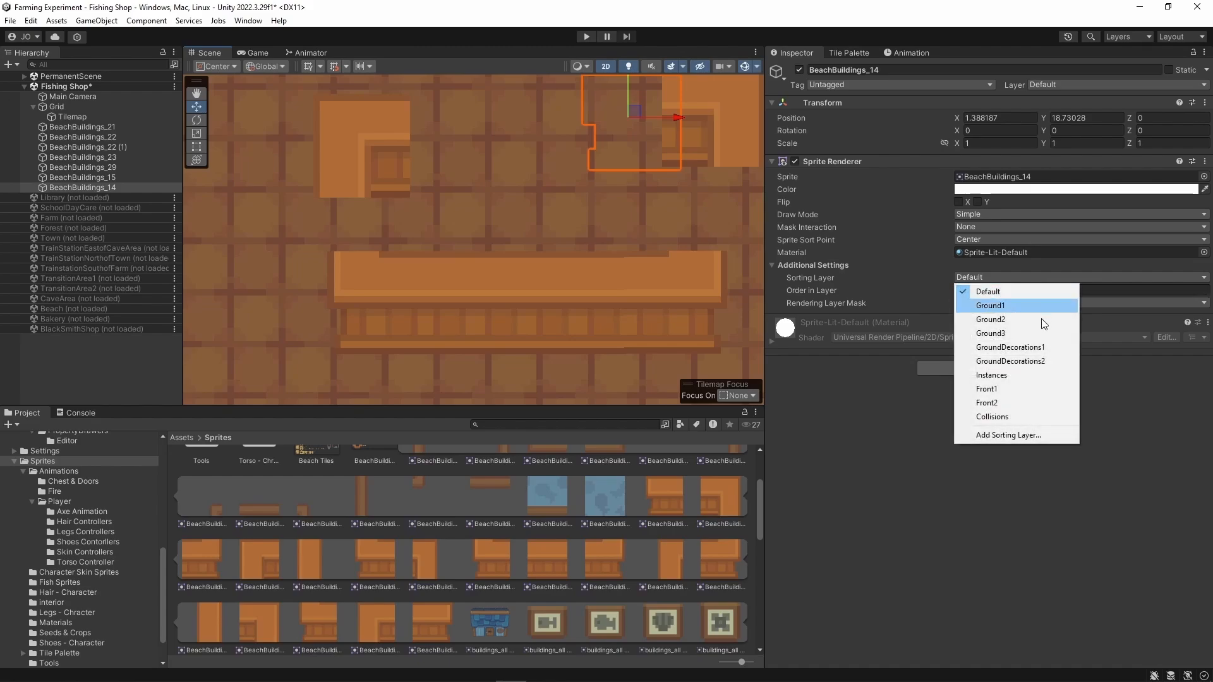
click(1026, 379)
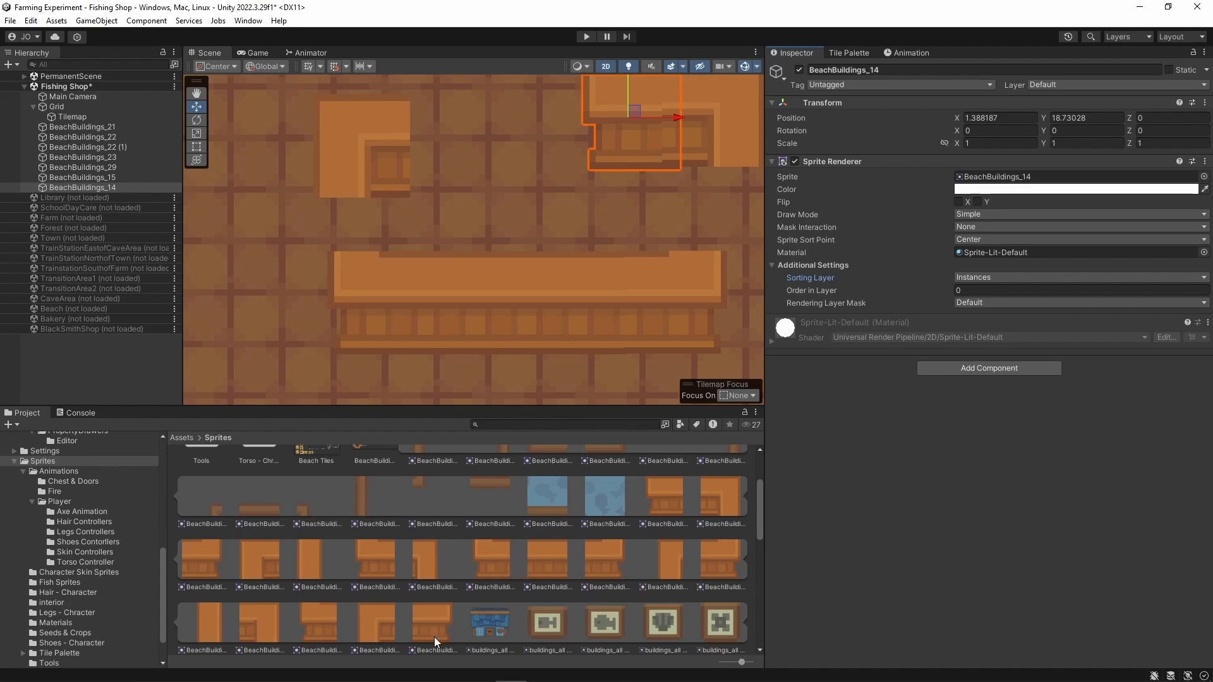
- Place the counter end piece BeachBuildings_30 beside the upper left corner piece at about X -0.38, Y 18.59, on the Instances sorting layer
scroll(434, 637, down, 1)
drag(435, 578, 446, 131)
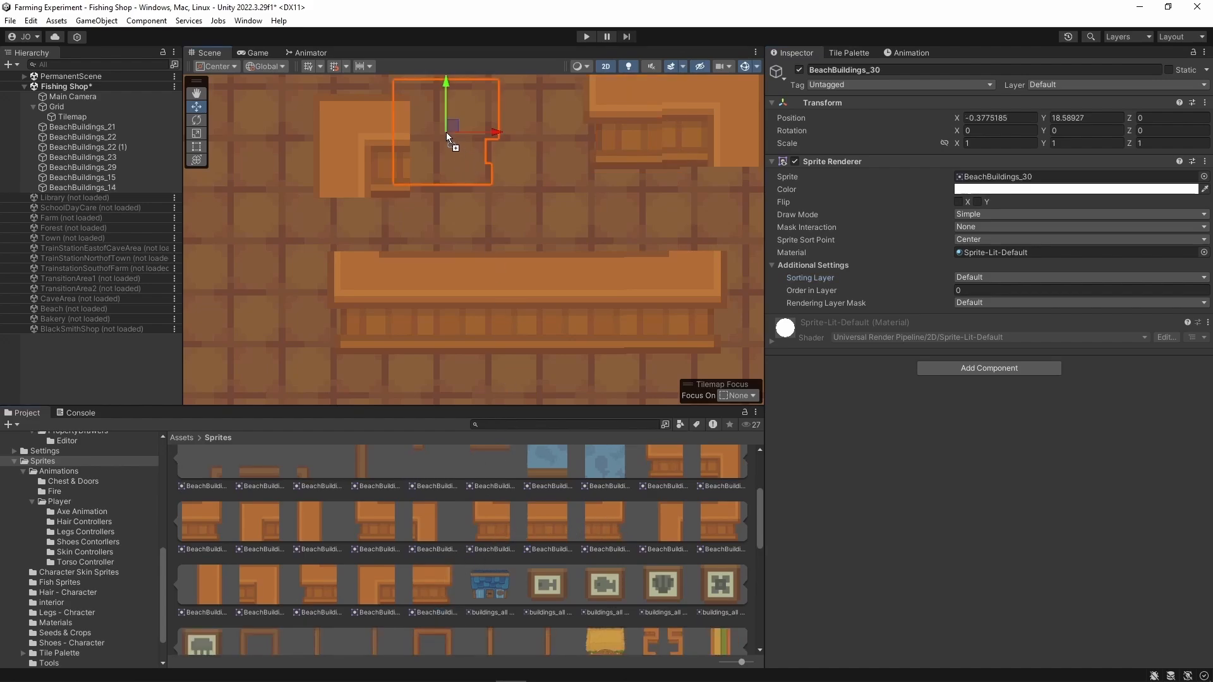
click(997, 278)
click(994, 374)
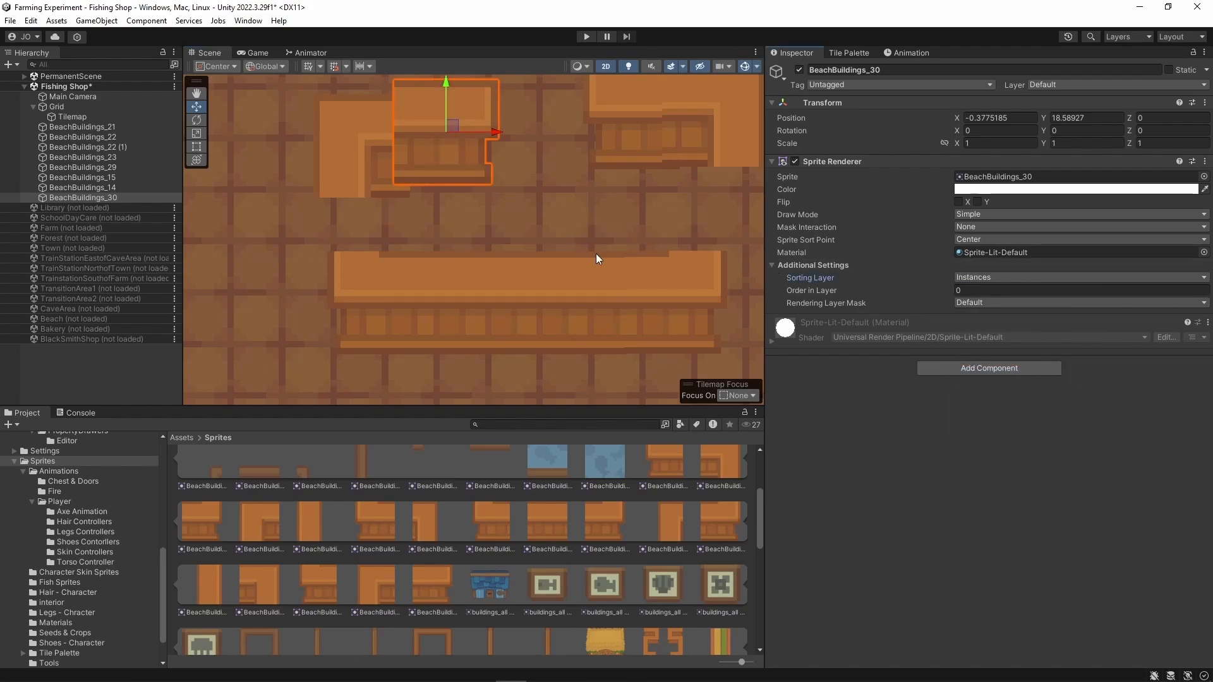
- Place the vertical counter piece BeachBuildings_26 right of the counter at about X 3.14, Y 17.66 and set its sorting layer to Instances
scroll(558, 191, down, 8)
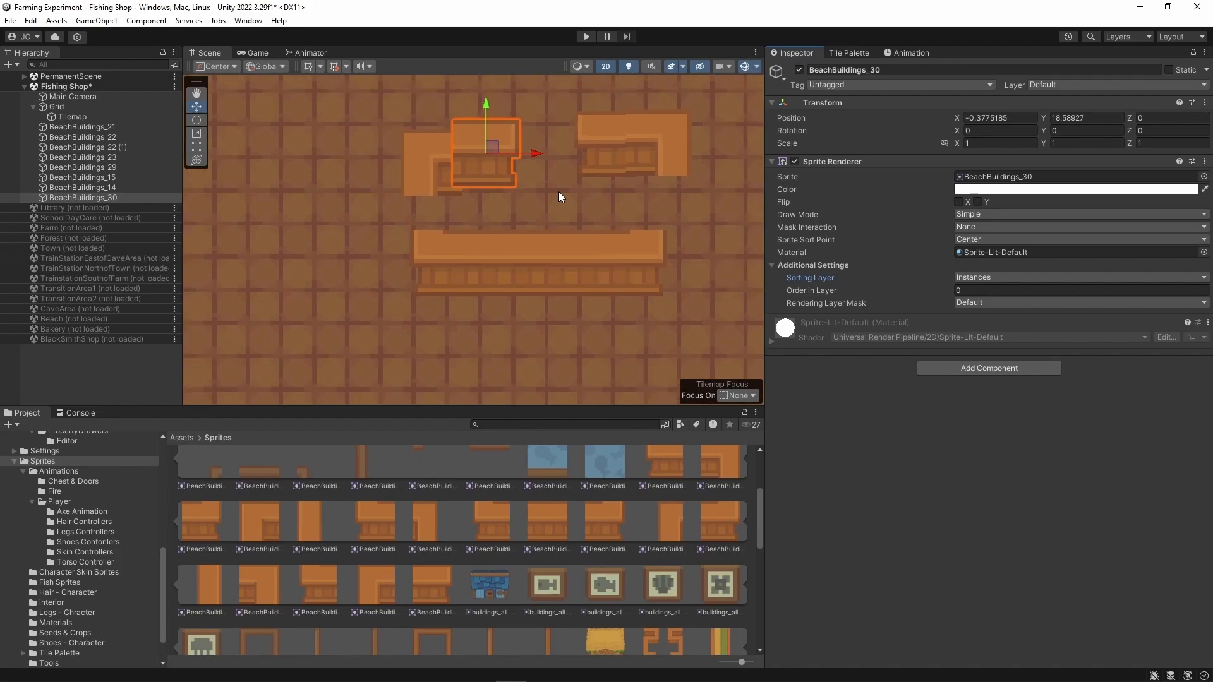
middle_drag(548, 177, 513, 256)
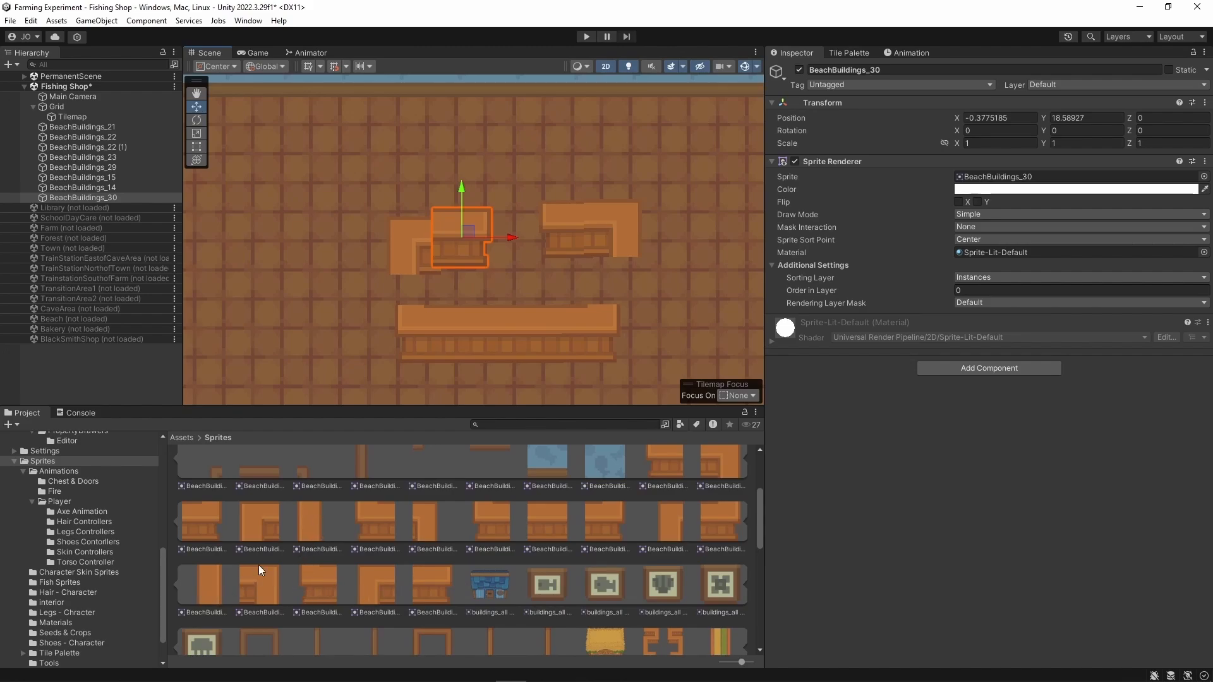
drag(215, 600, 671, 292)
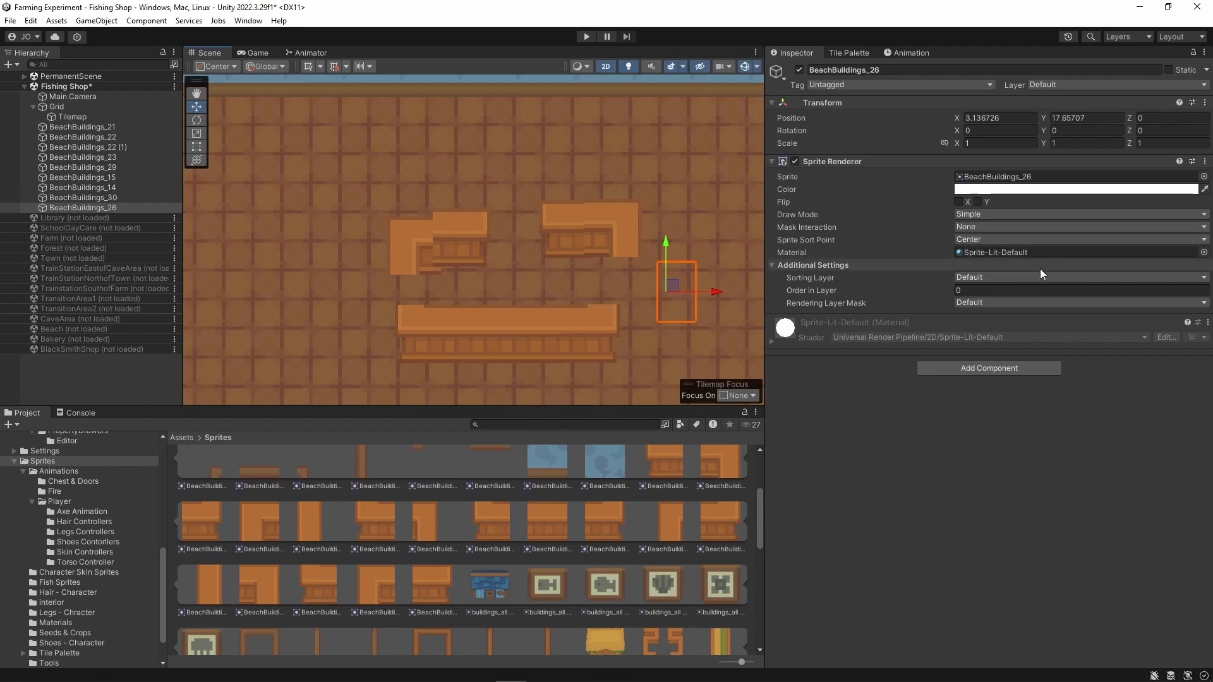
click(1007, 278)
click(995, 376)
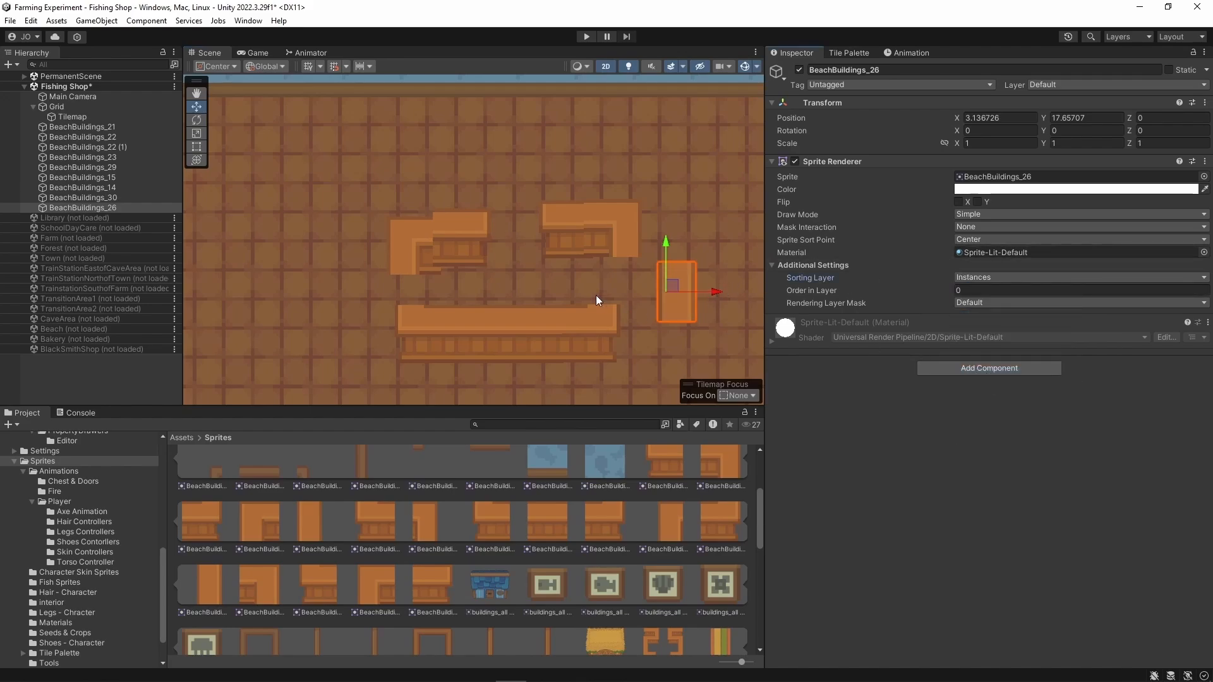
- Move BeachBuildings_26 onto the counter's right end, at about X 1.852, Y 17.933, so its edges line up with the counter
scroll(595, 294, up, 2)
drag(745, 289, 583, 232)
scroll(675, 312, up, 1)
scroll(673, 307, up, 2)
drag(529, 187, 529, 194)
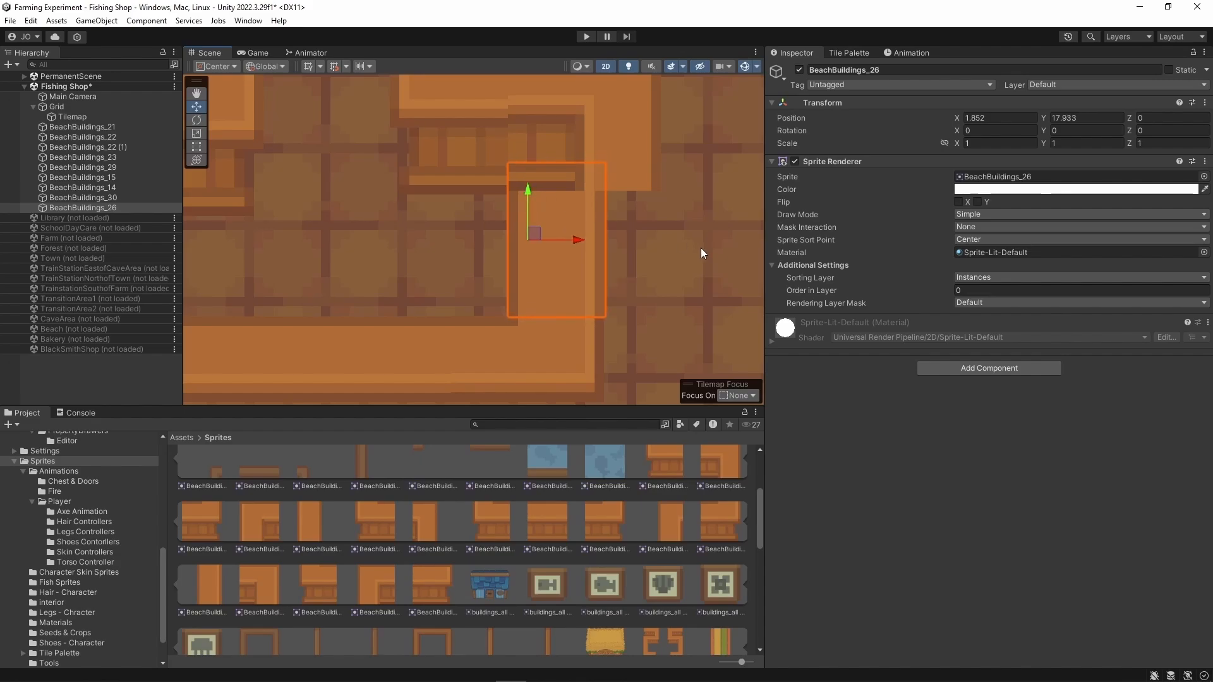
click(702, 252)
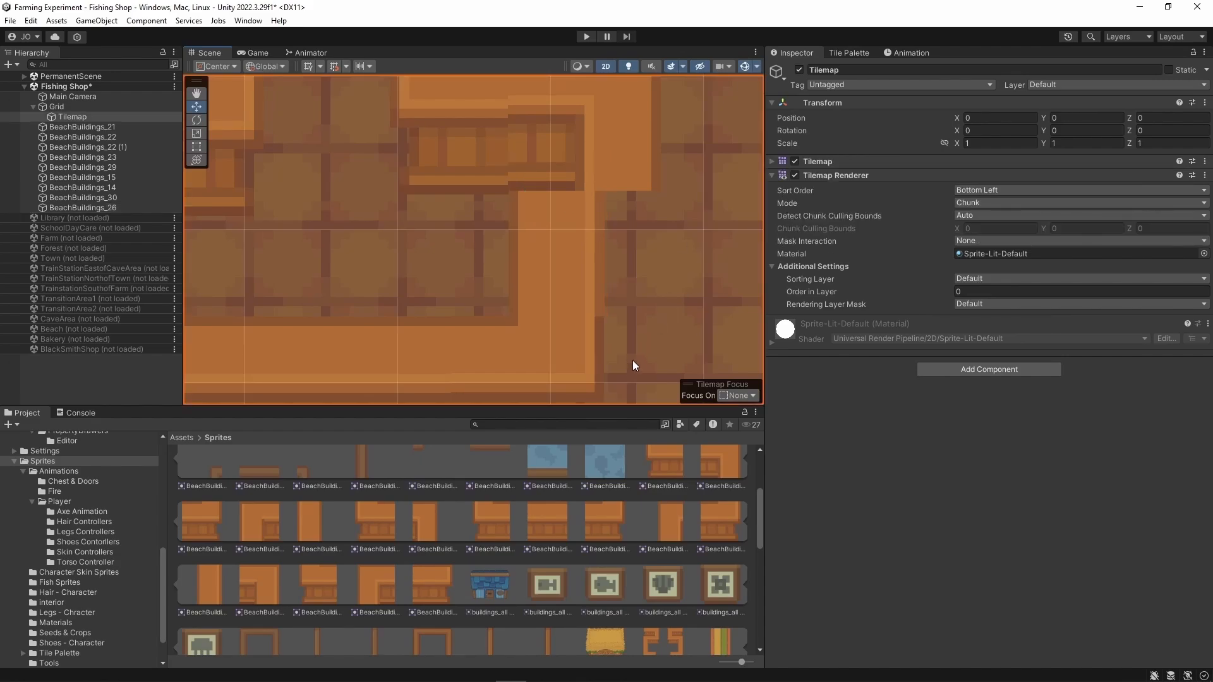
- Move the counter end piece BeachBuildings_14 upward, clear of the upper right corner piece
scroll(706, 235, down, 3)
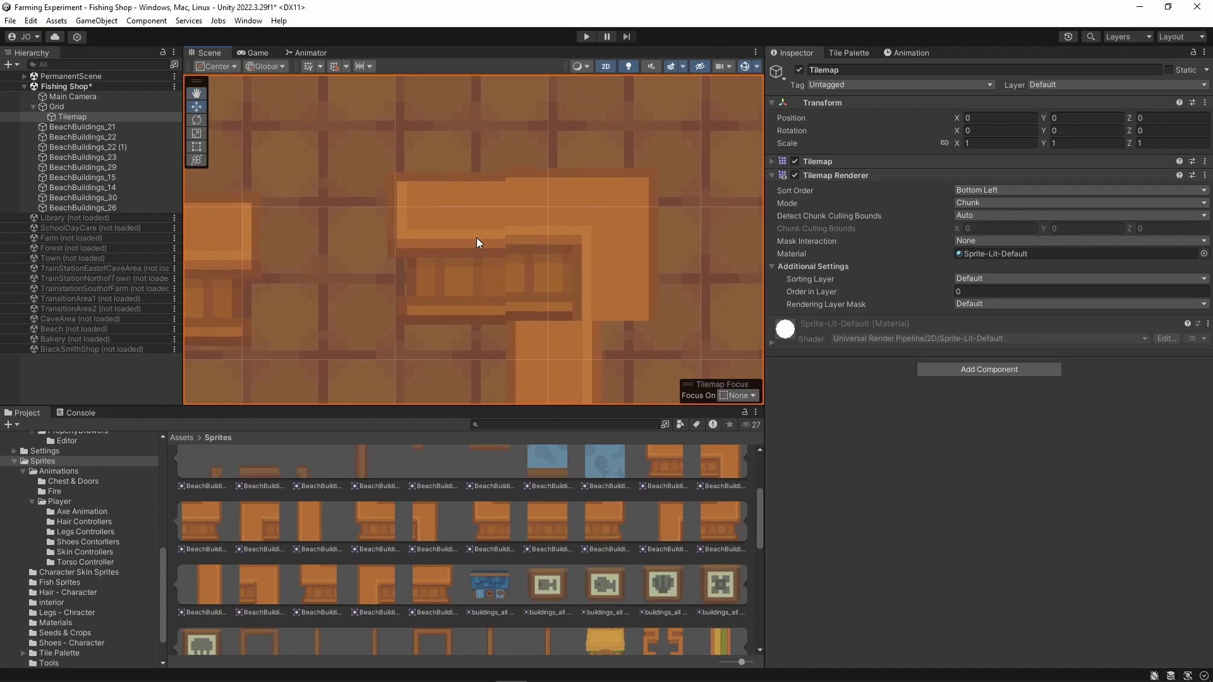
click(448, 226)
drag(453, 194, 444, 27)
- Move the corner piece BeachBuildings_15 to X 1.805 and raise it until its lower edge meets the vertical counter piece
click(616, 264)
drag(626, 245, 575, 231)
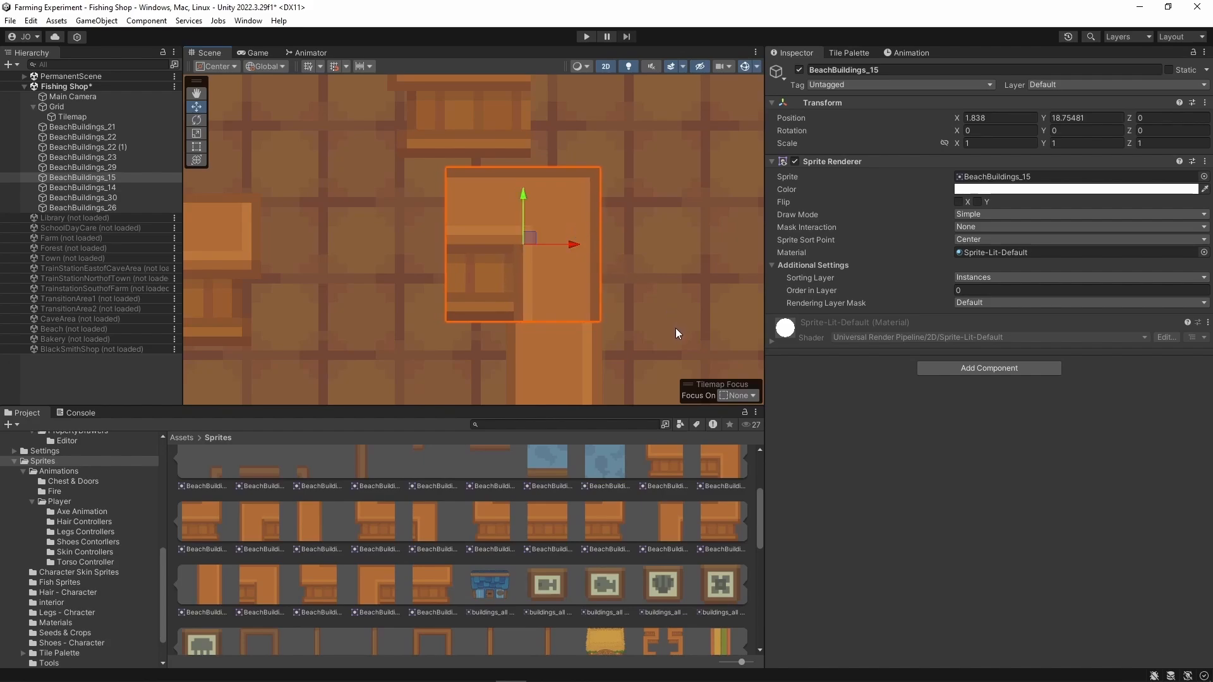
scroll(676, 328, down, 3)
middle_drag(676, 325, 663, 265)
drag(583, 194, 577, 194)
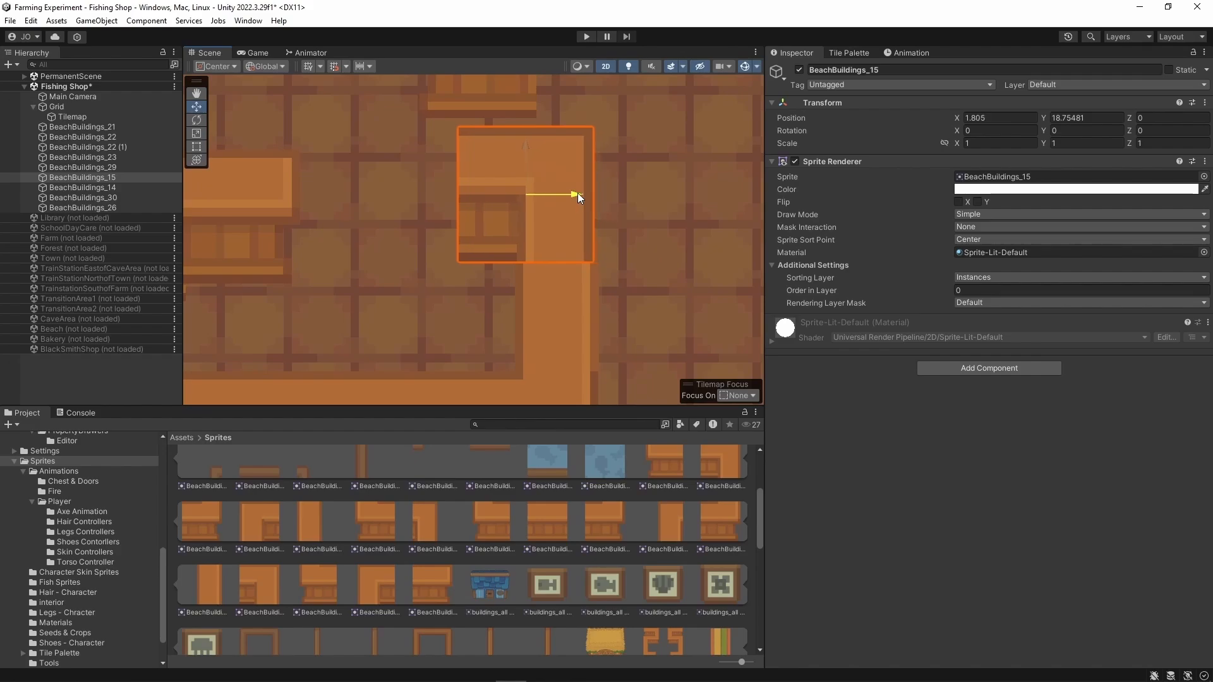
click(705, 237)
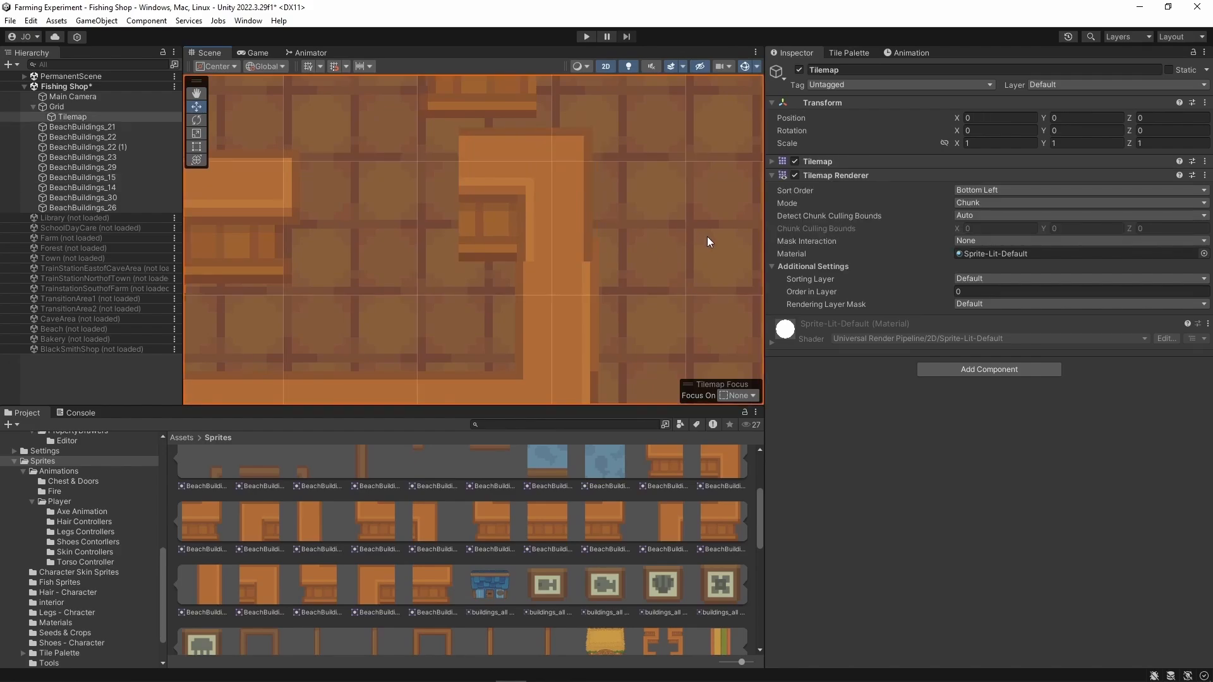
click(571, 204)
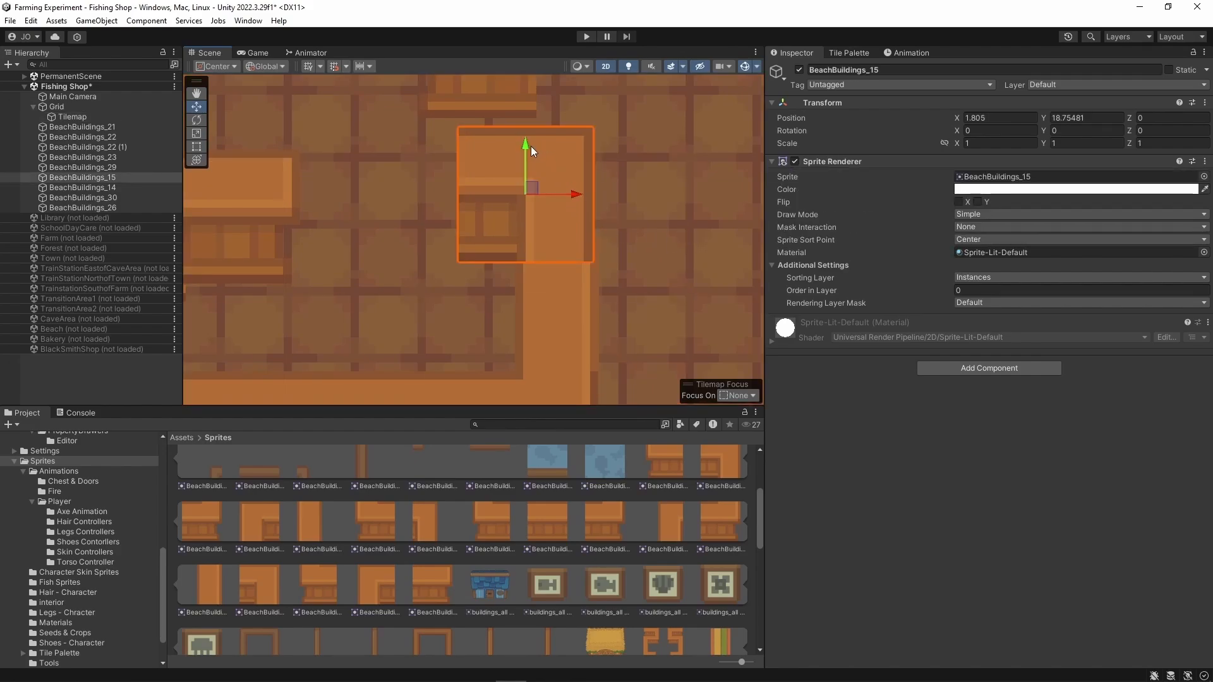
drag(531, 146, 530, 119)
click(749, 204)
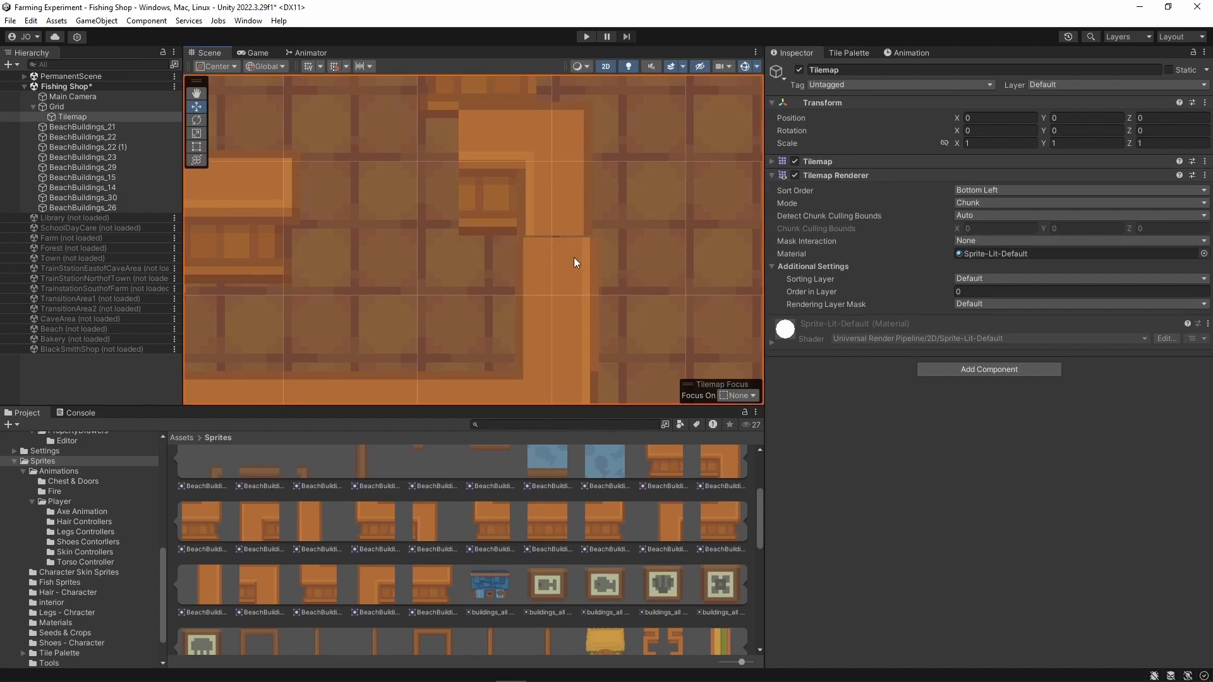
- Enlarge BeachBuildings_15 to a scale of about 1.057 by 1.042 and shift it to X 1.8 above the vertical piece
click(563, 208)
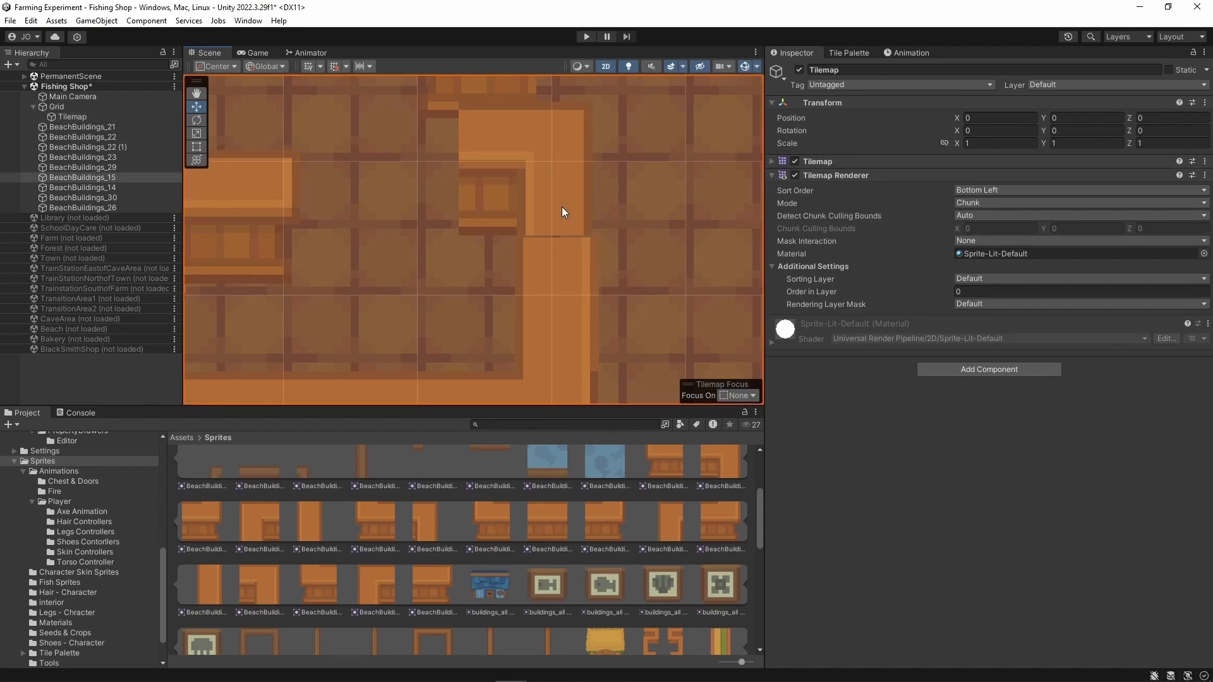
click(196, 146)
drag(592, 101, 599, 96)
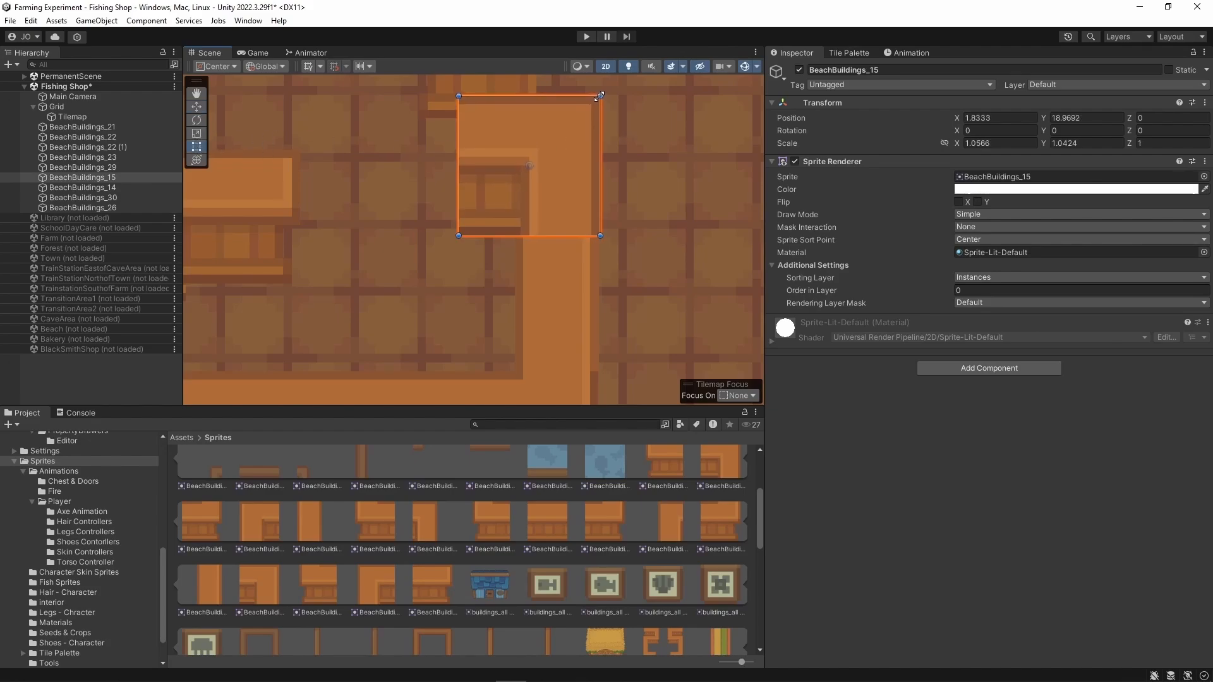
click(681, 154)
click(522, 183)
click(196, 106)
drag(587, 161, 574, 163)
click(682, 180)
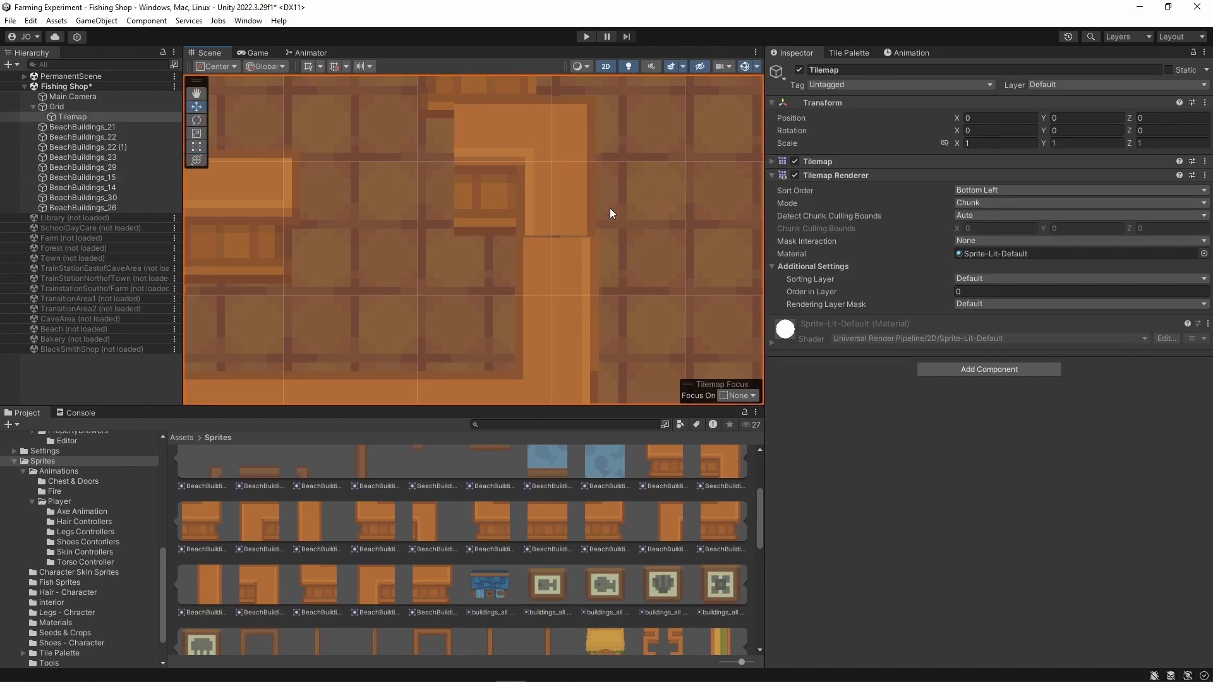
- Stretch BeachBuildings_15 to a scale of about 1.094 by 1.047 and reposition it at X 1.805, Y 18.939
click(570, 207)
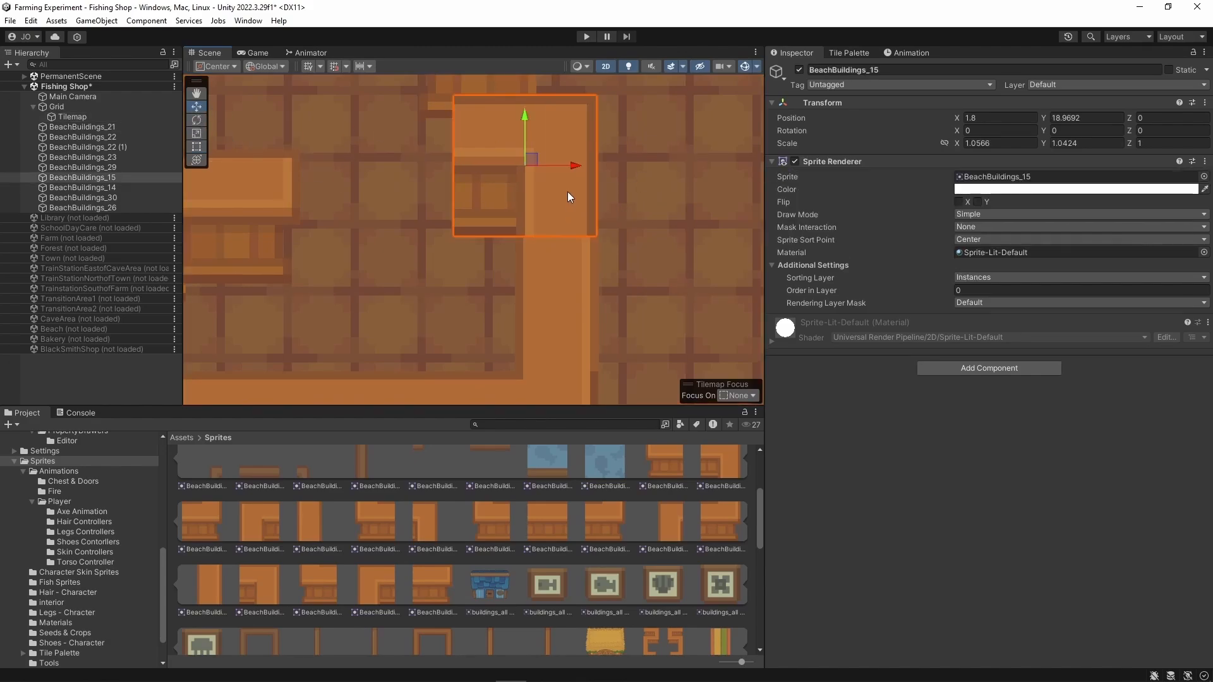
click(196, 146)
drag(597, 97, 602, 96)
click(668, 144)
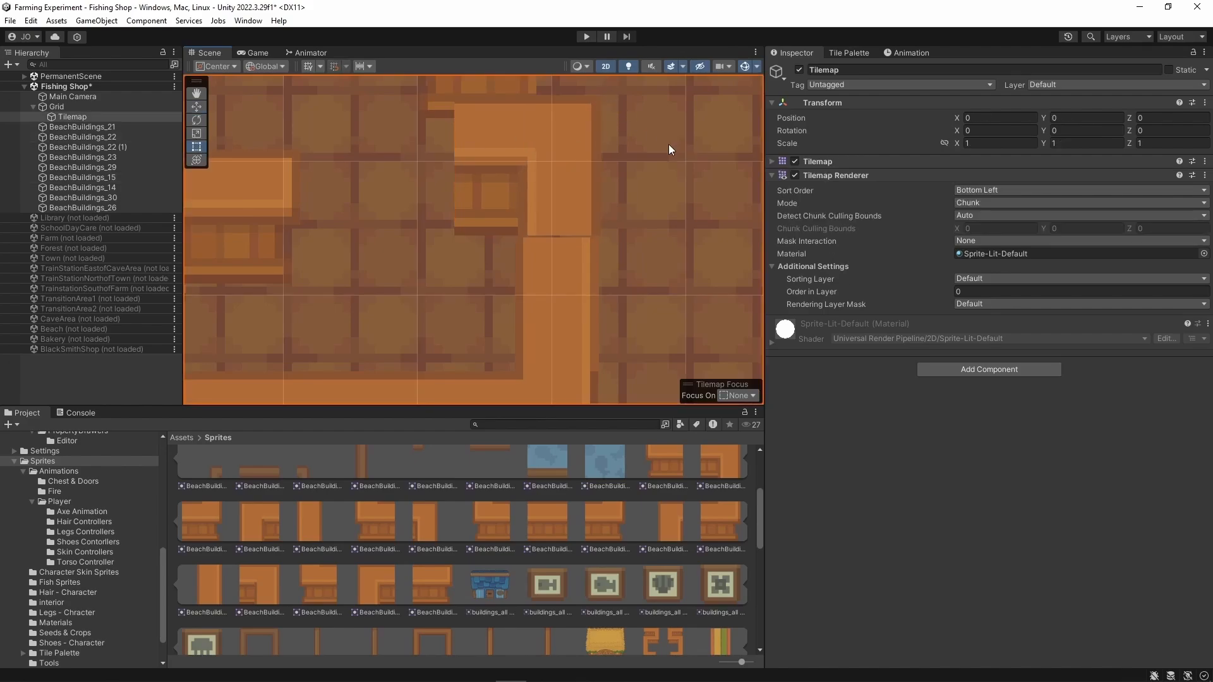
click(570, 179)
click(196, 106)
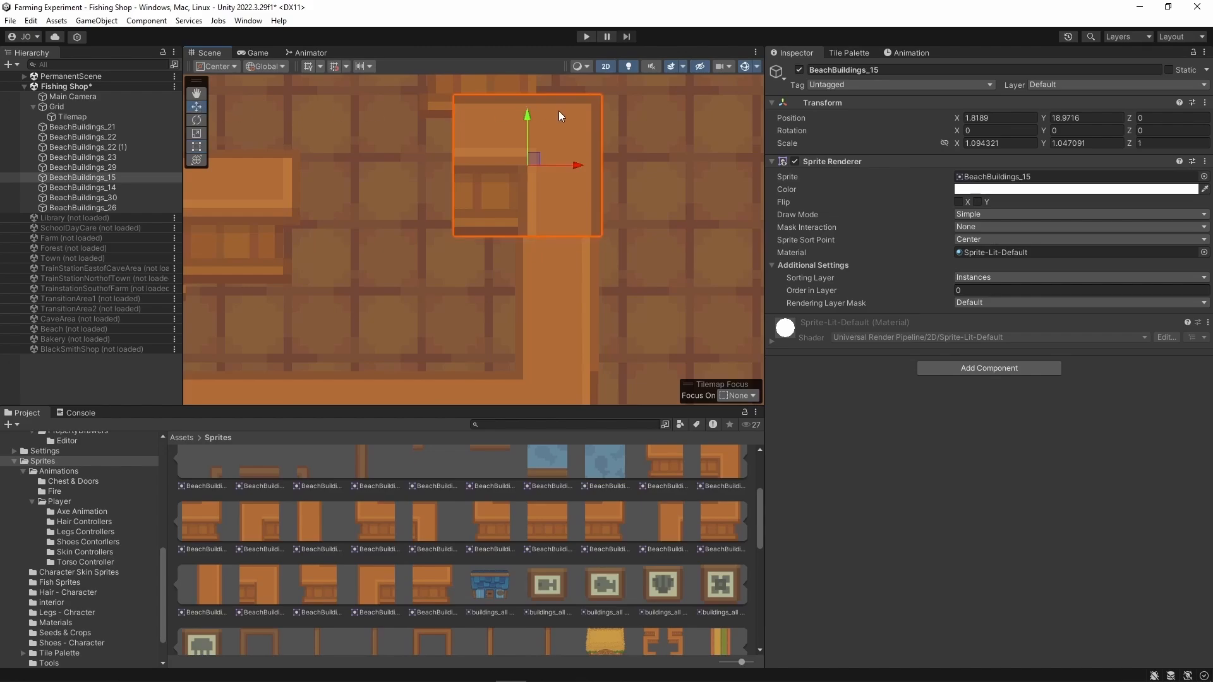
drag(525, 115, 525, 119)
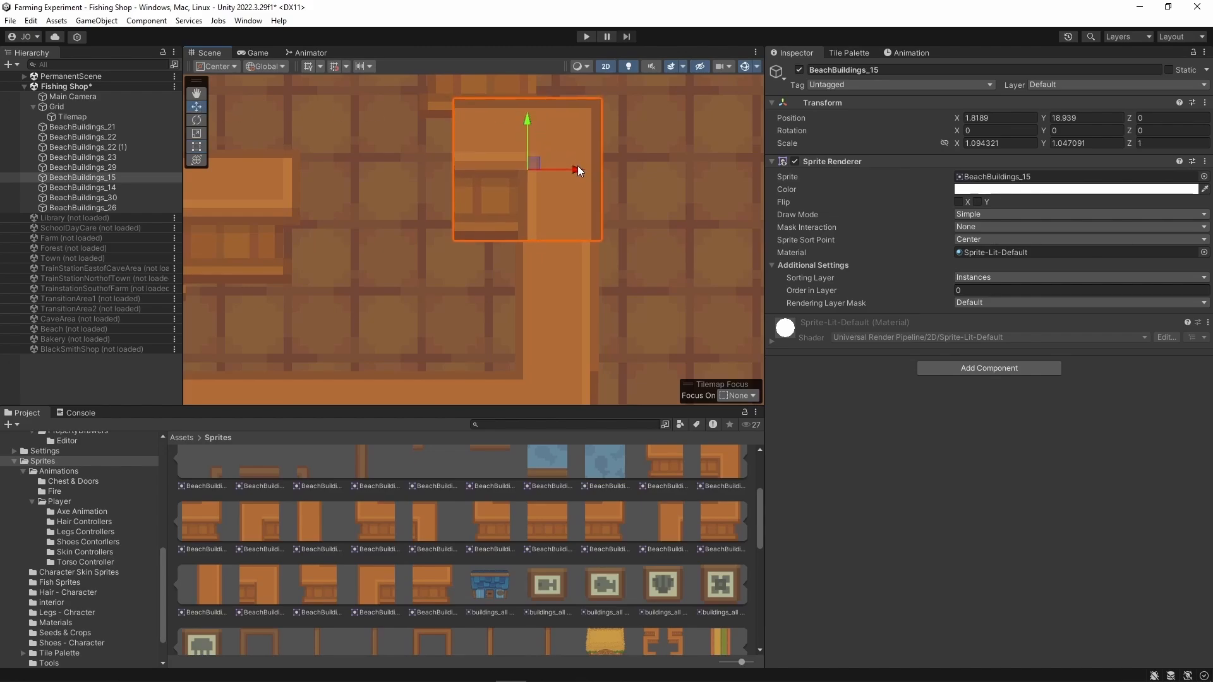
drag(578, 169, 573, 169)
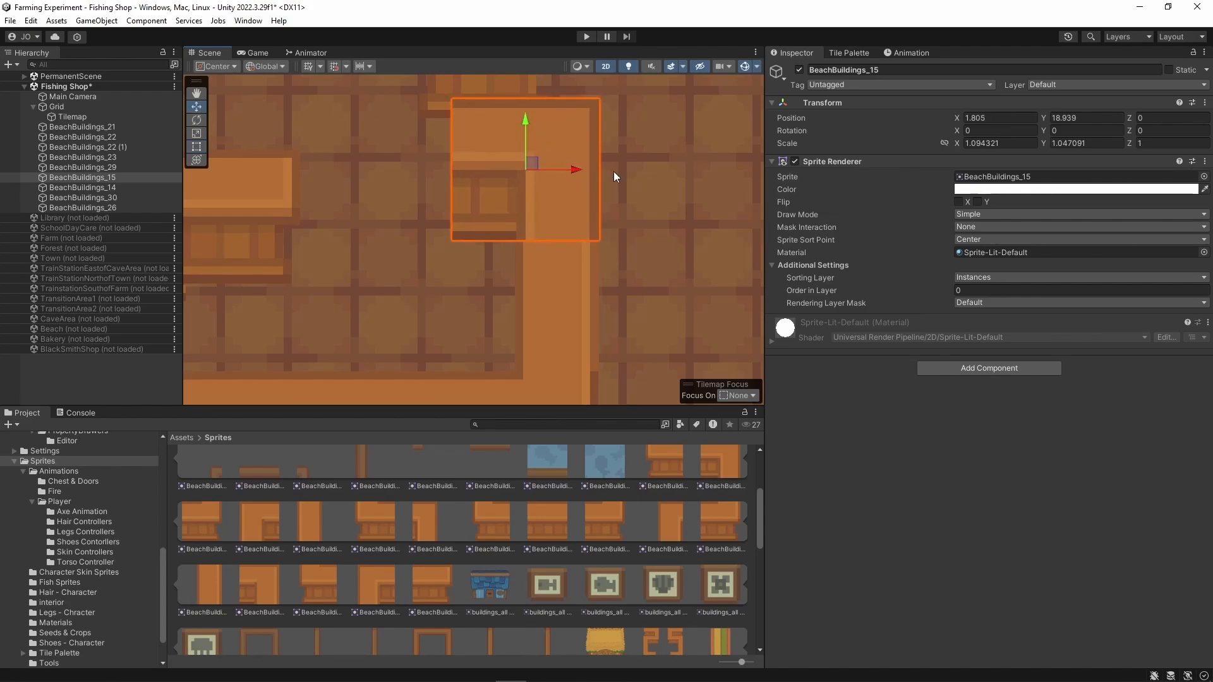
click(692, 184)
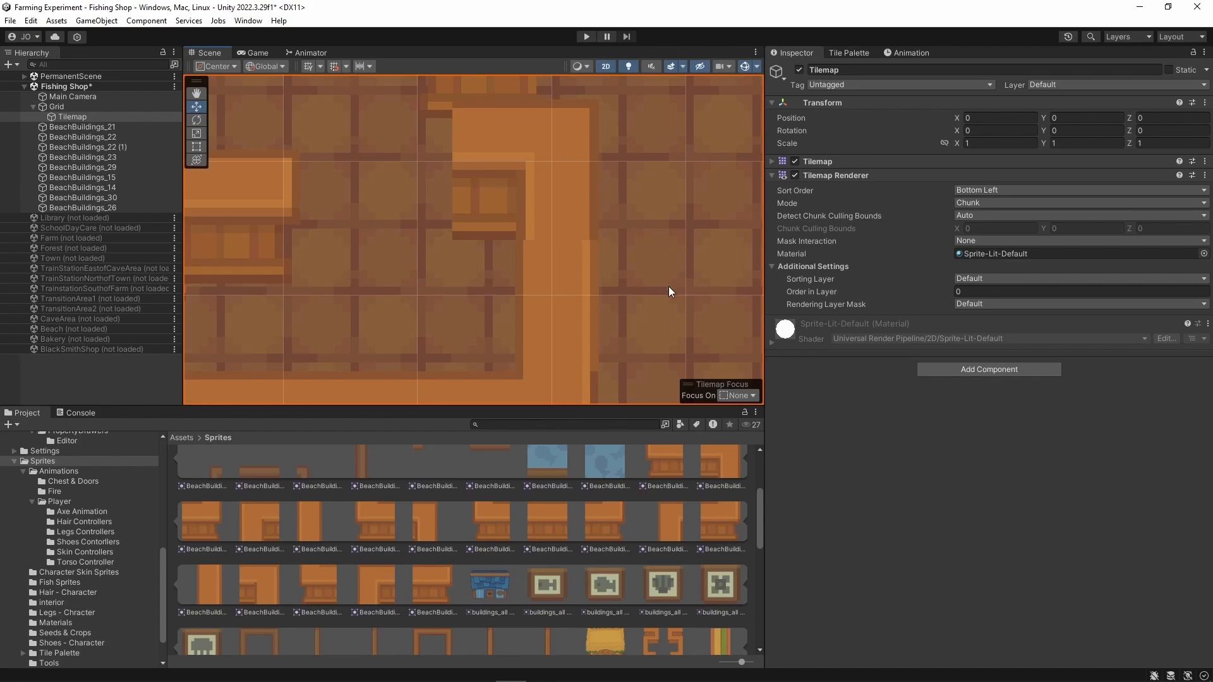
- Move the upper left corner piece BeachBuildings_29 to the right of the counter, at about X 2.914, Y 18.89
scroll(669, 286, down, 5)
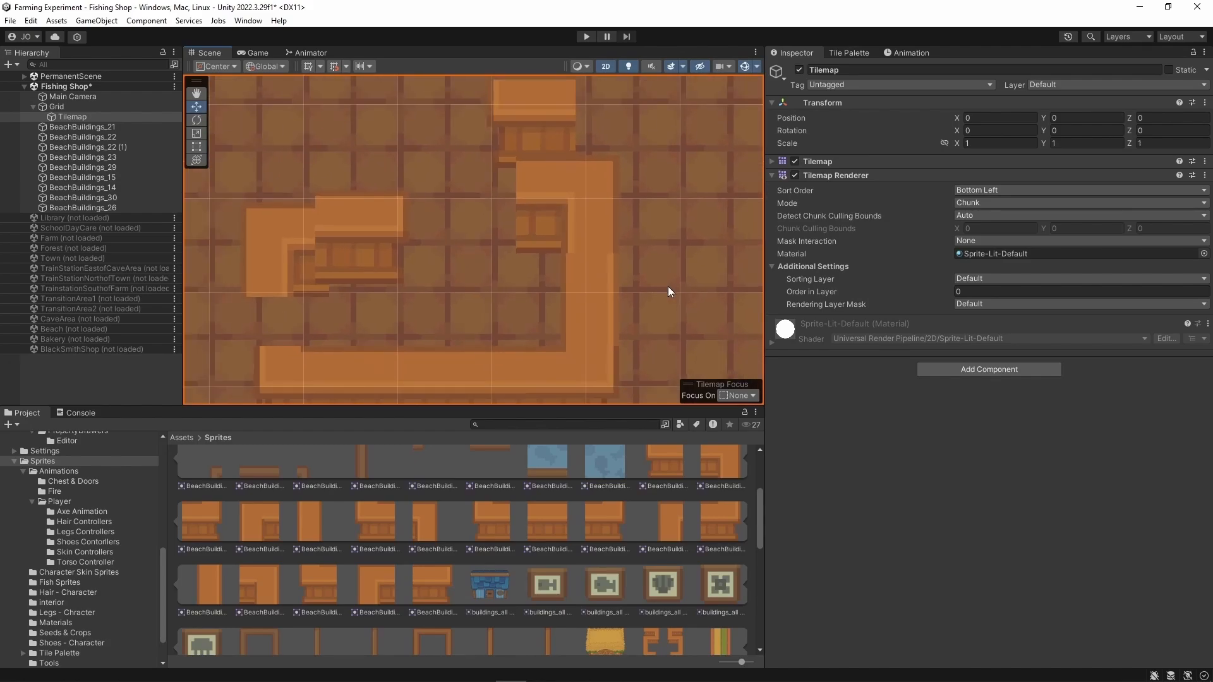
middle_drag(668, 286, 647, 227)
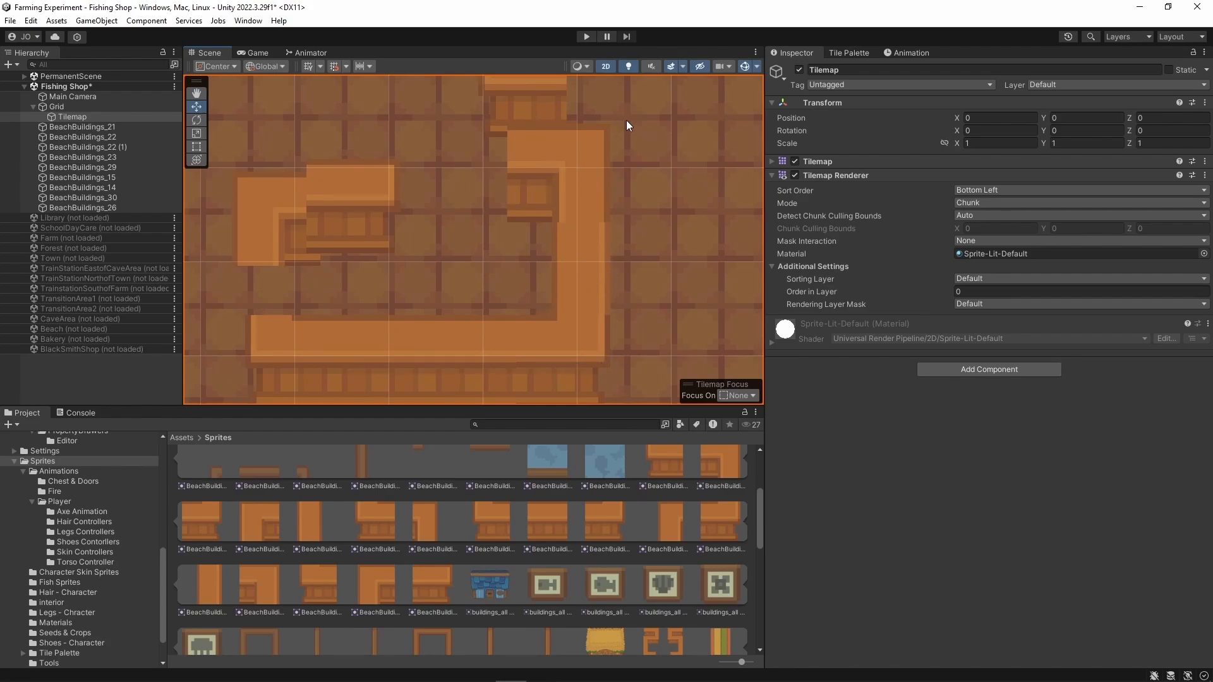
middle_drag(660, 114, 675, 177)
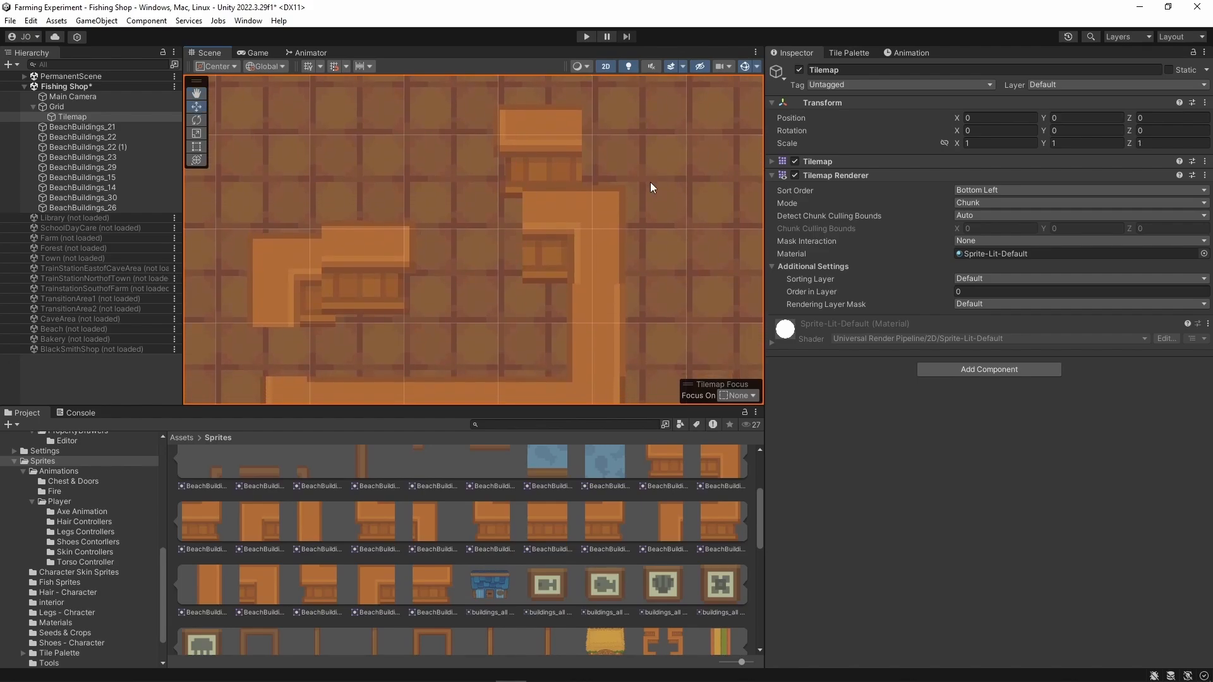
click(274, 303)
drag(348, 292, 720, 278)
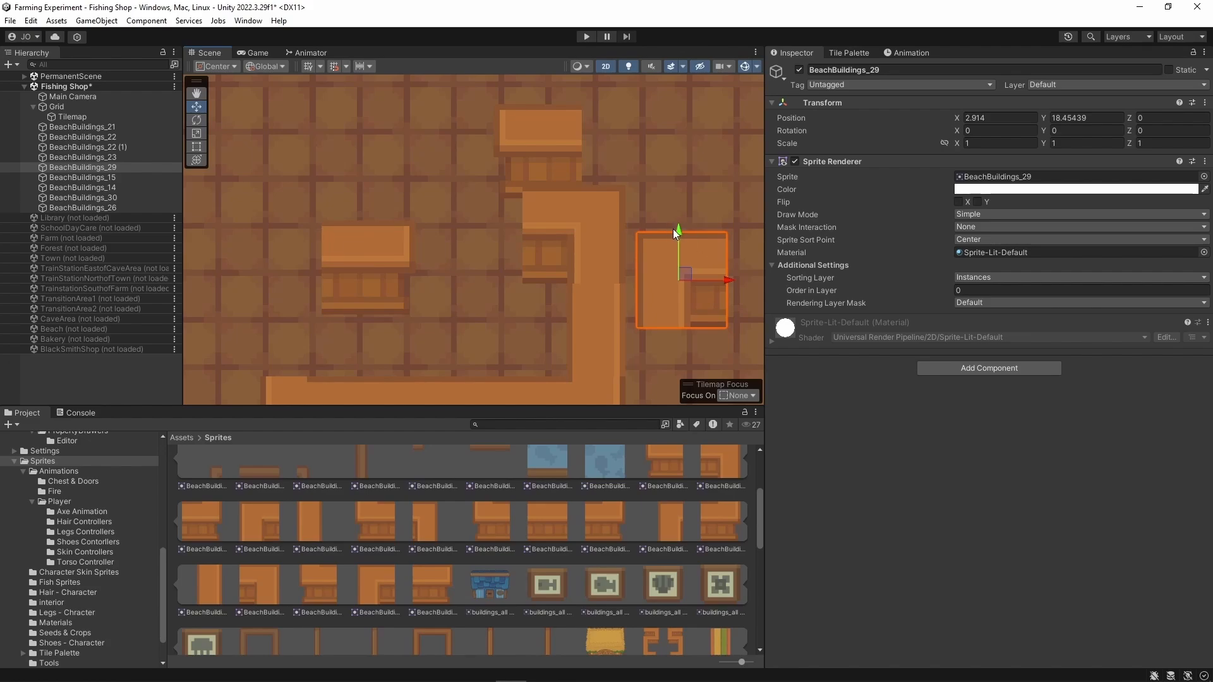
drag(674, 232, 674, 196)
drag(717, 244, 663, 240)
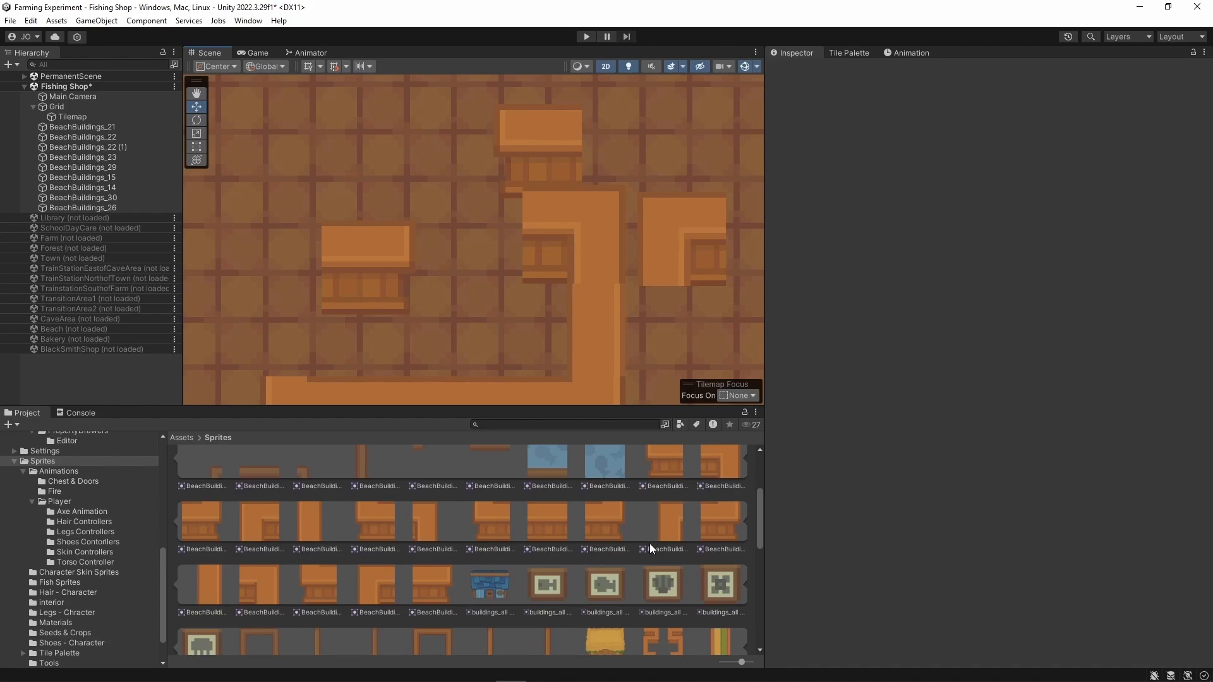
- Examine the BeachBuildings sprites for pieces that fit the upper ends of the counter
scroll(664, 562, up, 1)
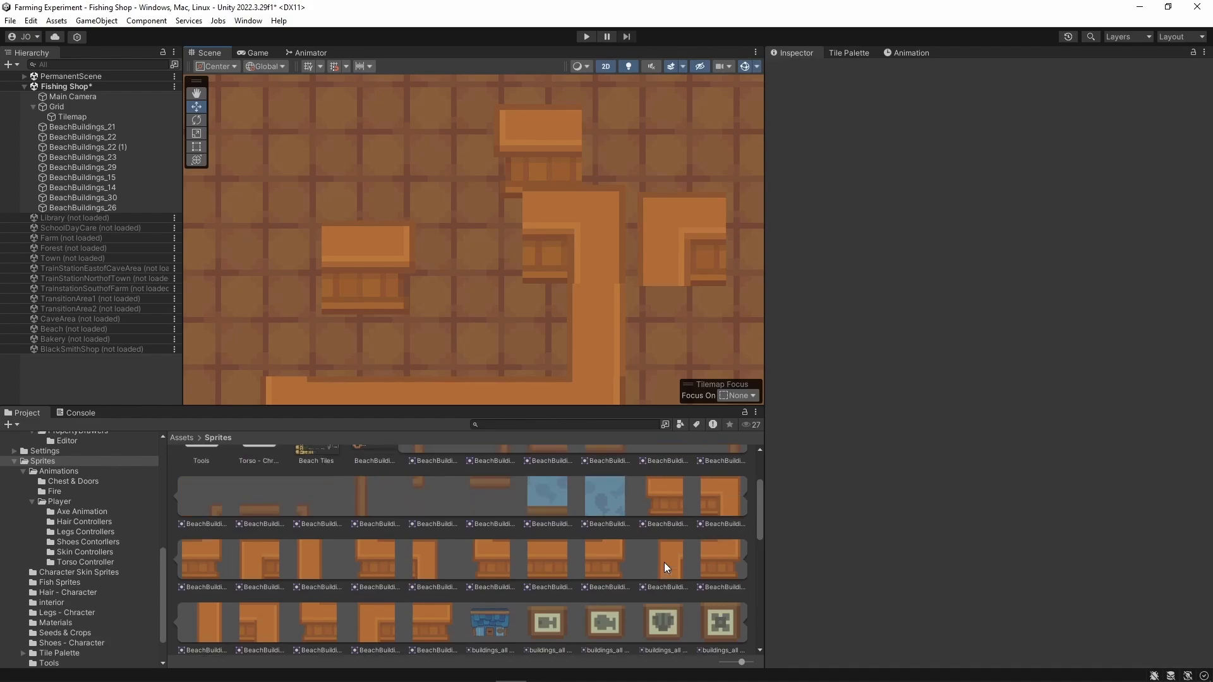
scroll(665, 562, up, 1)
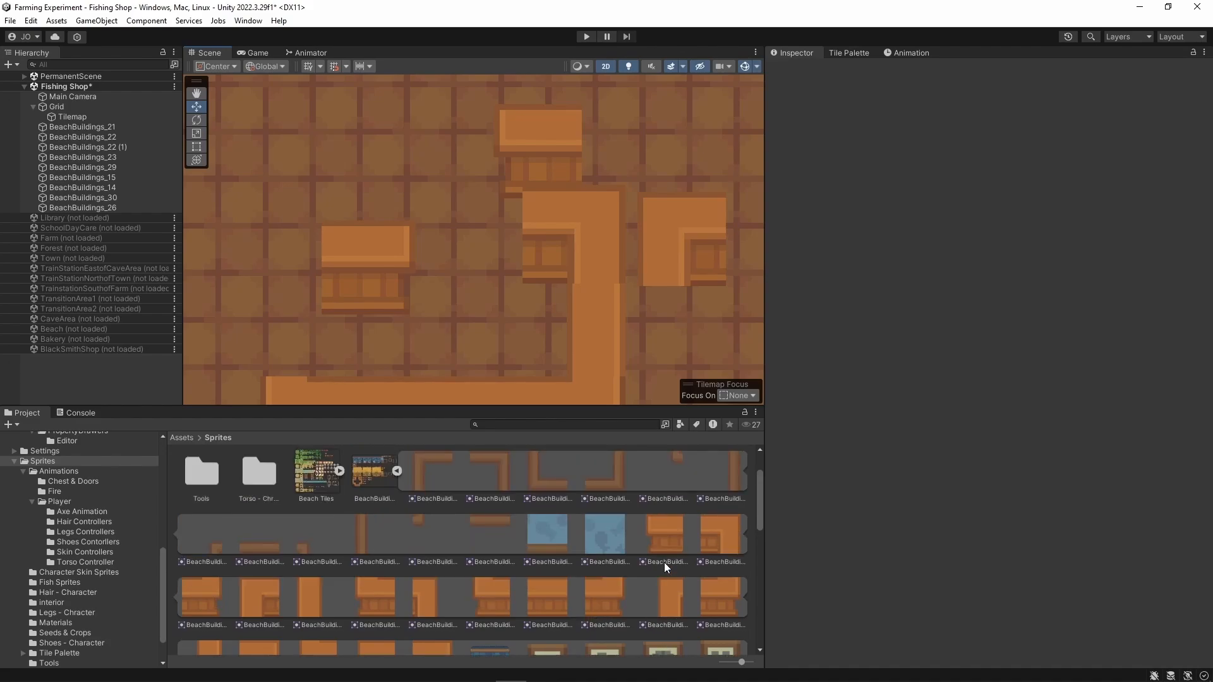
scroll(639, 366, down, 1)
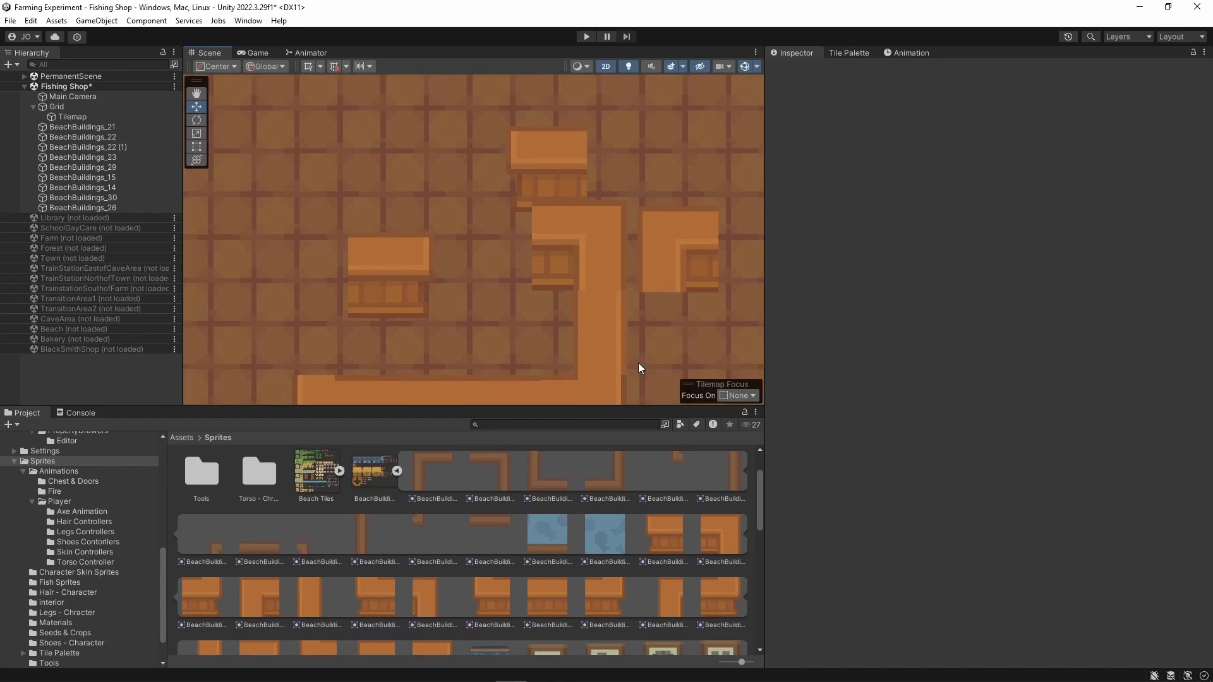
scroll(664, 573, down, 1)
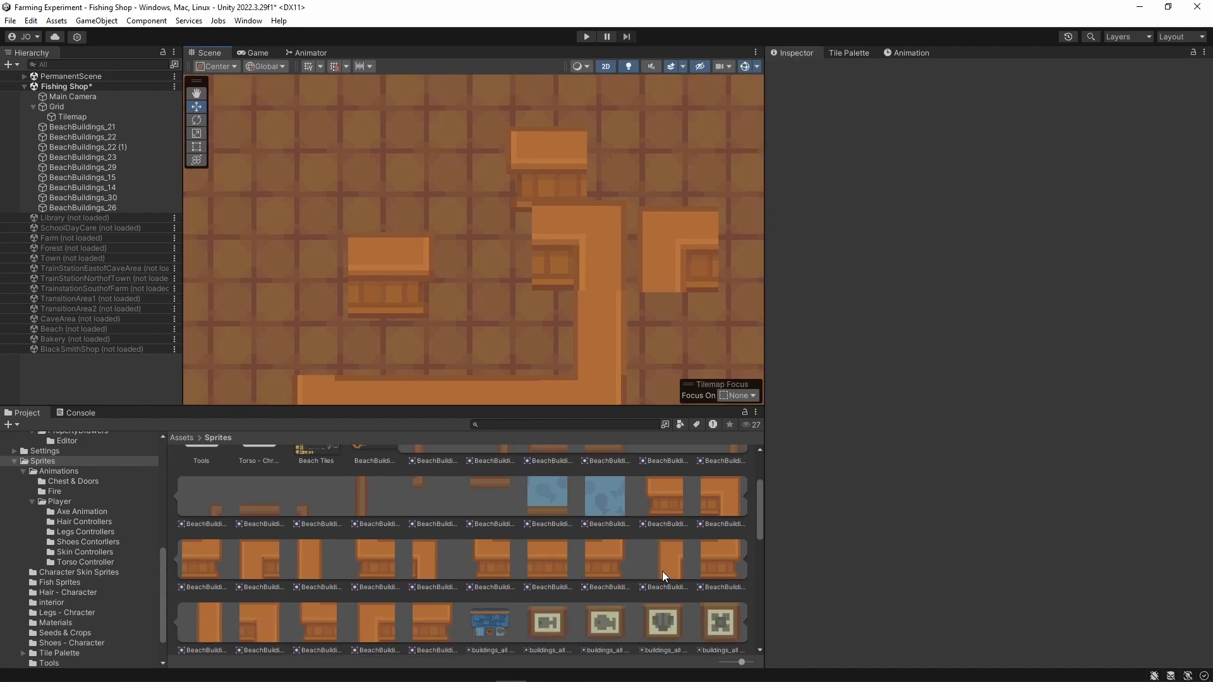
scroll(660, 571, up, 2)
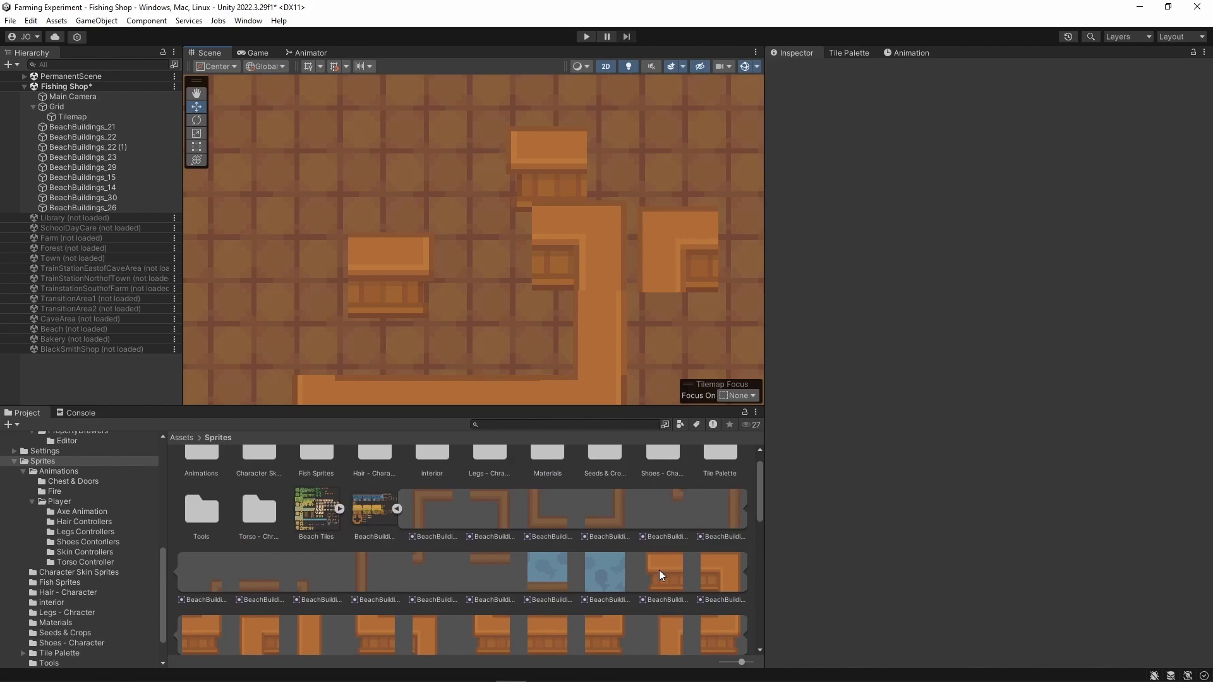
scroll(660, 573, down, 1)
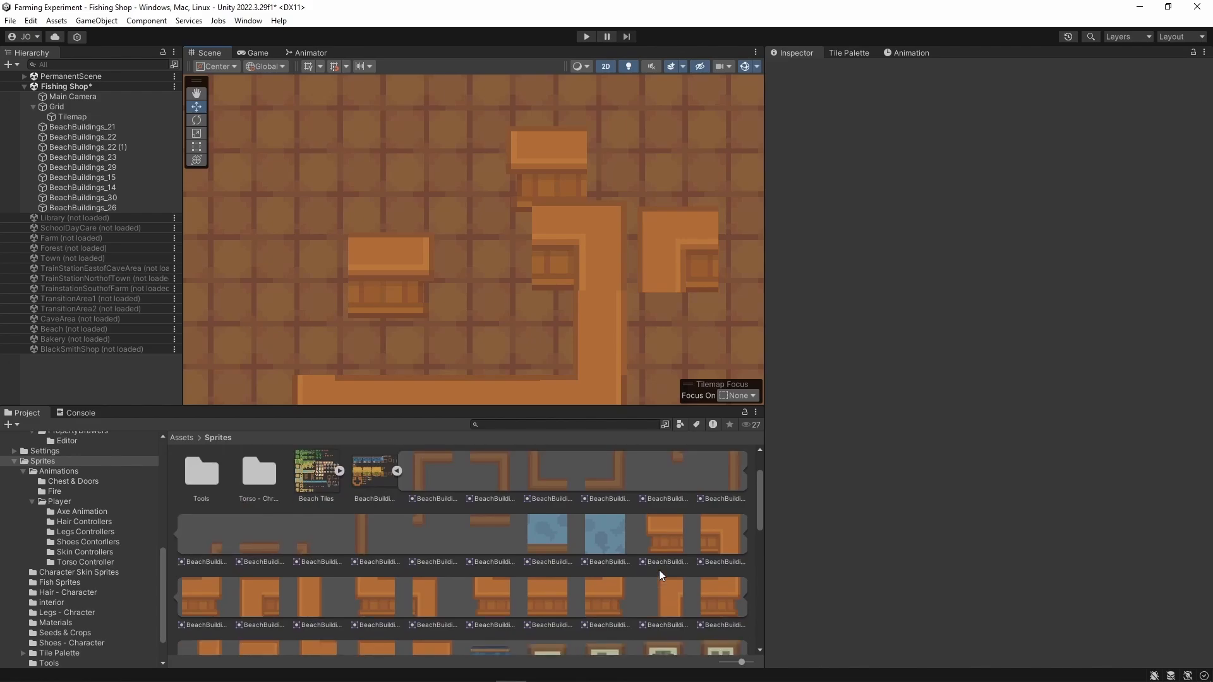
scroll(658, 570, down, 1)
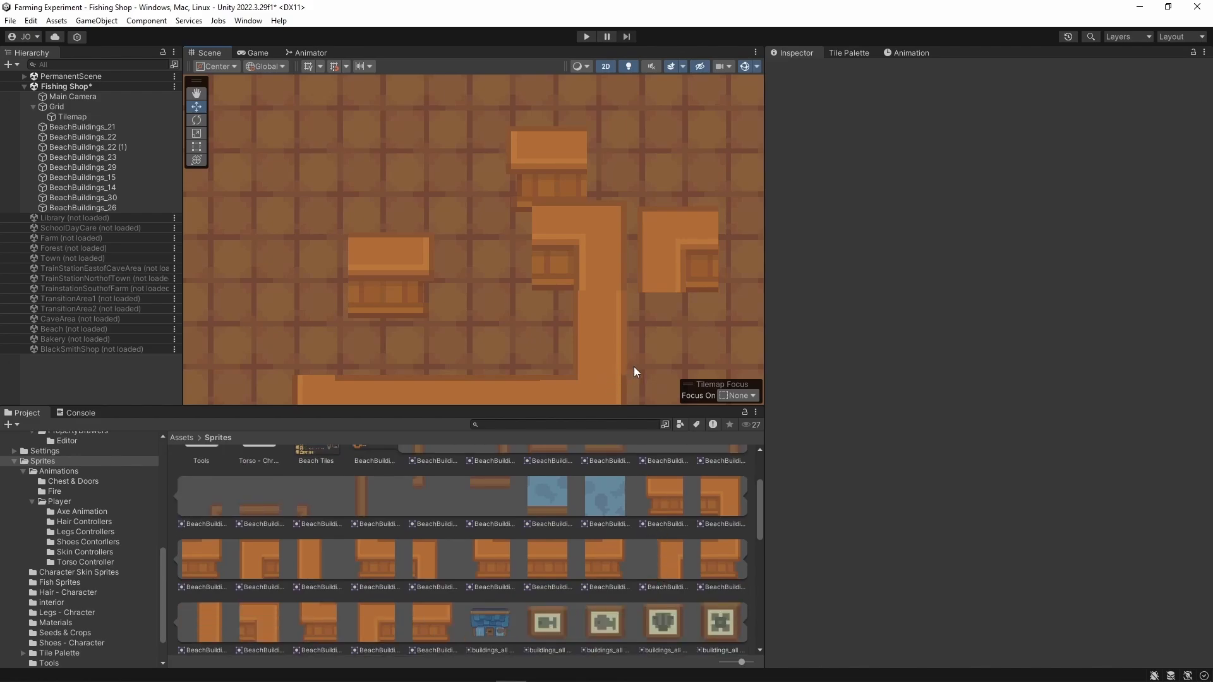
middle_drag(634, 367, 650, 249)
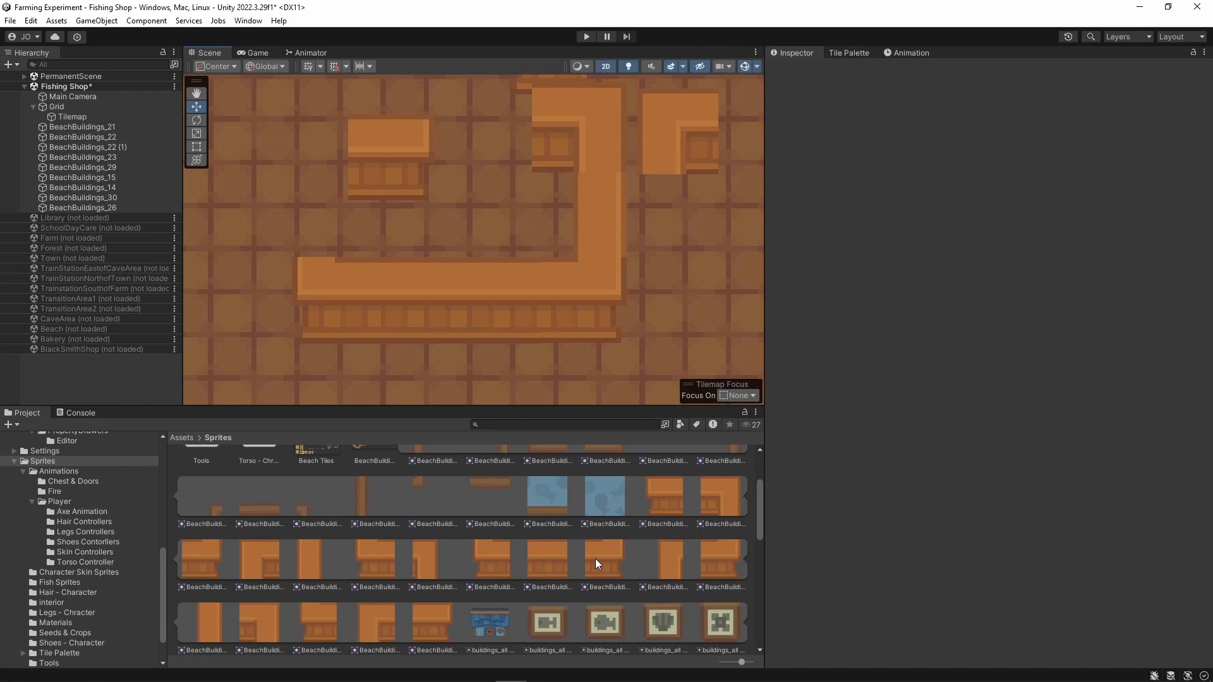
scroll(596, 564, down, 1)
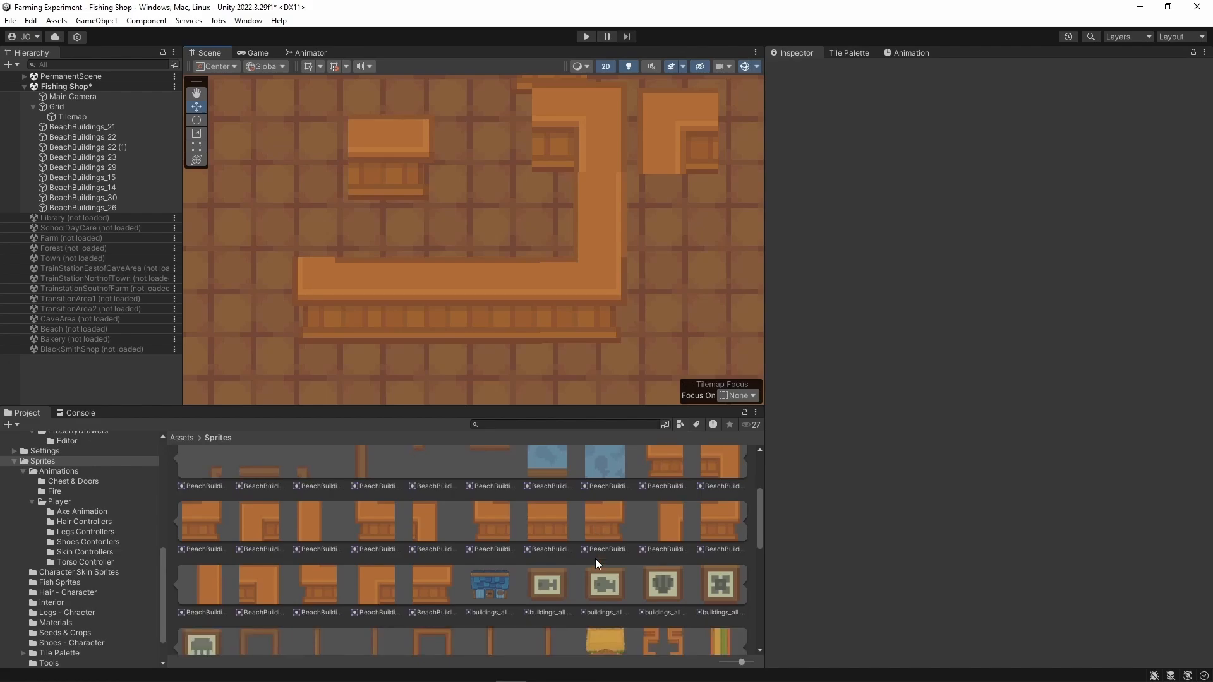
scroll(595, 559, up, 2)
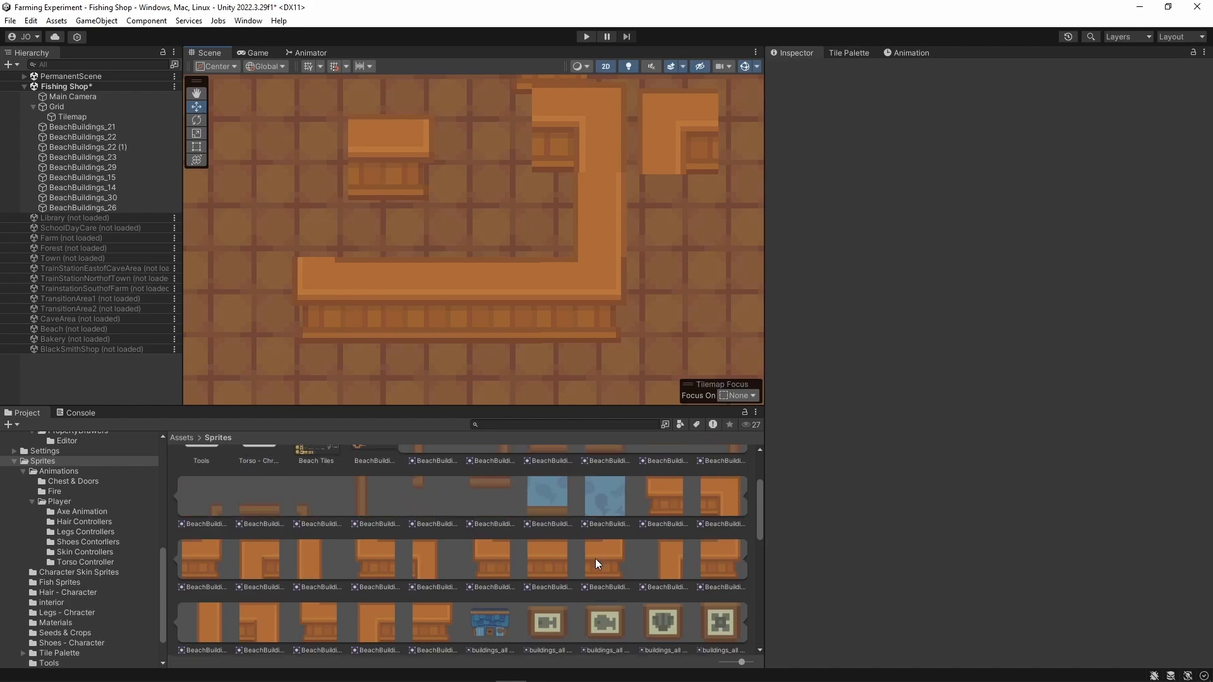
- Delete the two upper corner pieces, BeachBuildings_29 and BeachBuildings_15, from the scene
middle_drag(640, 251, 609, 255)
scroll(640, 326, down, 5)
scroll(640, 325, down, 2)
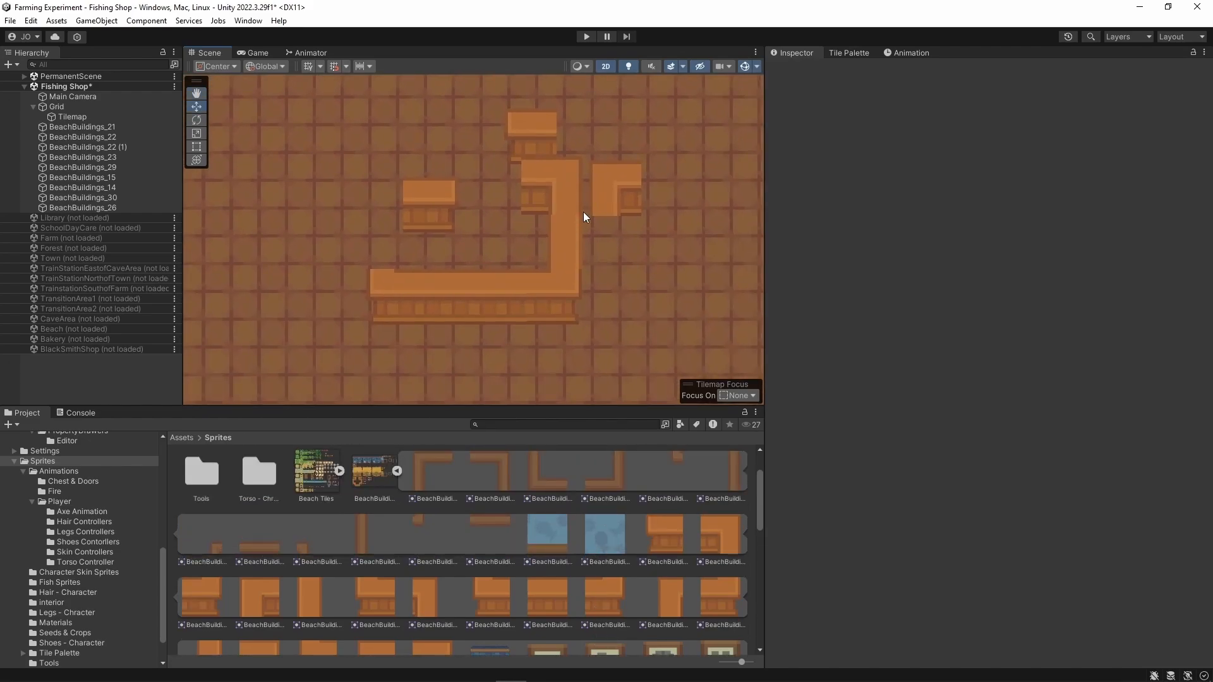
click(612, 182)
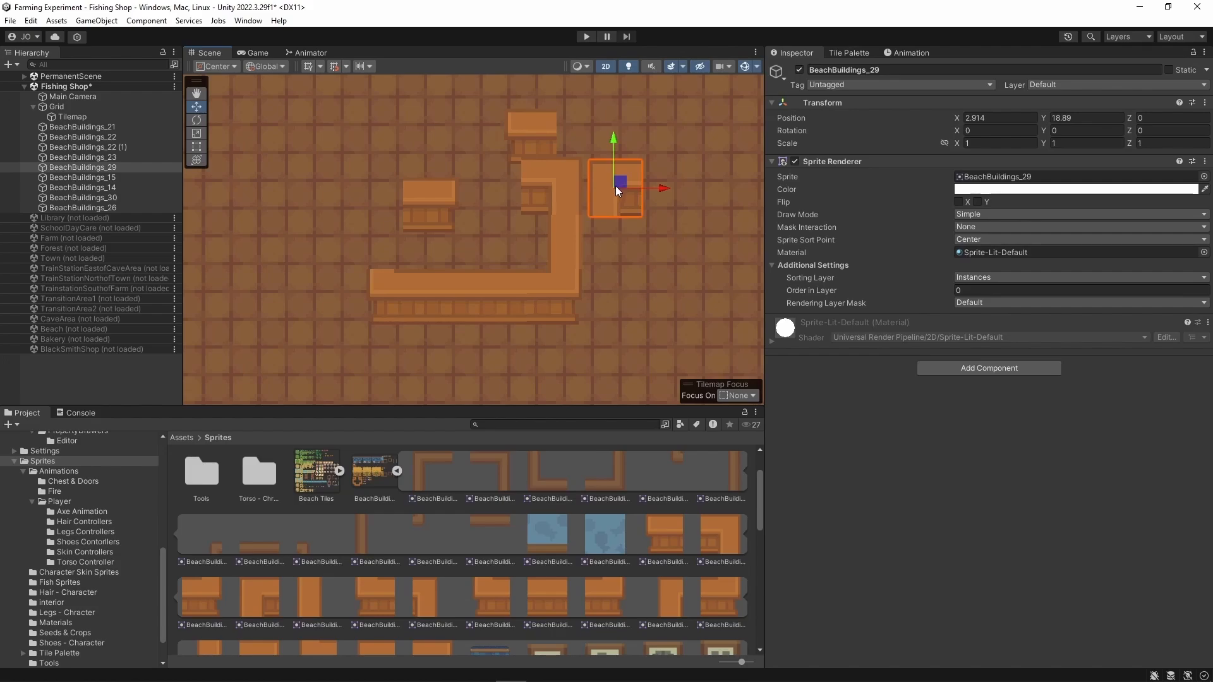
key(Delete)
click(556, 188)
key(Delete)
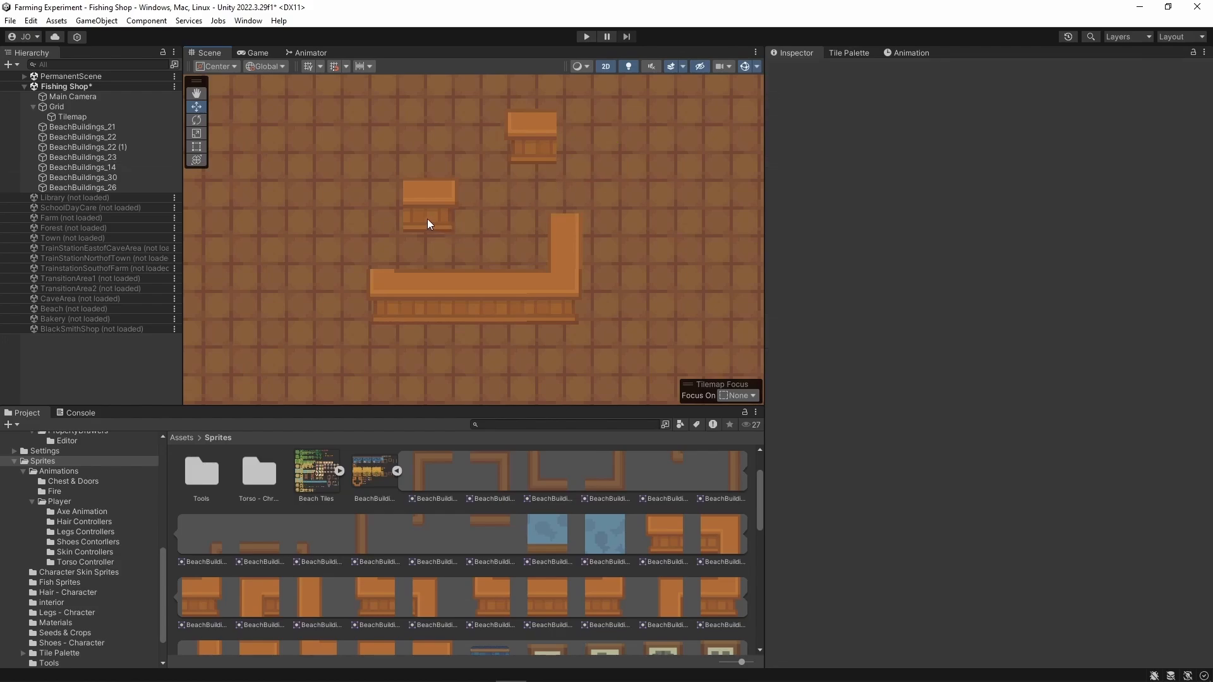
- Move the counter end piece BeachBuildings_30 right to X 0.4, above the bottom counter
click(426, 214)
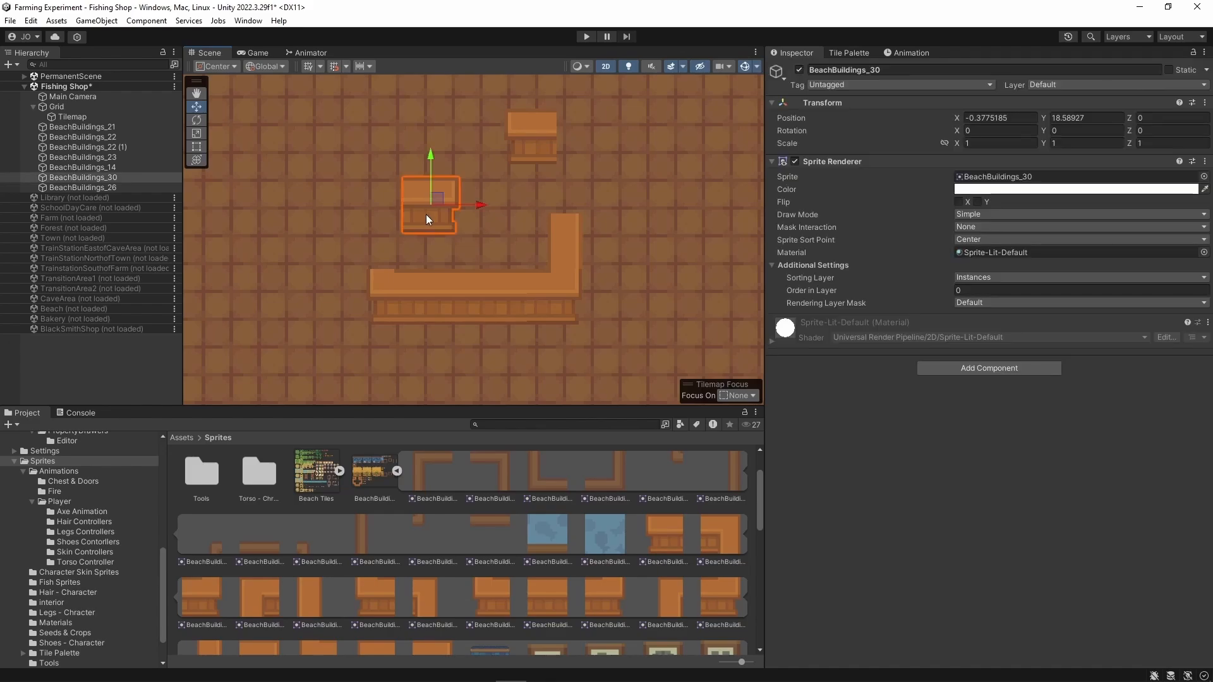
mouse_move(469, 206)
mouse_down()
mouse_move(517, 204)
mouse_move(489, 198)
mouse_up()
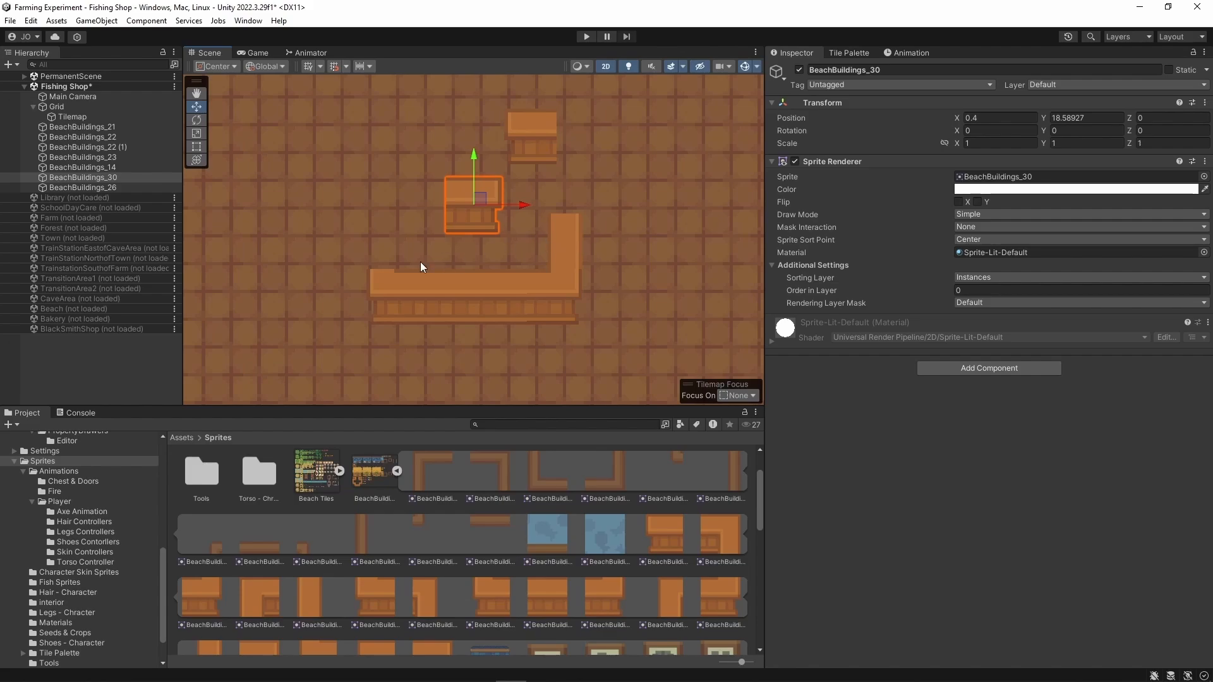
- Select the five joined counter pieces and move them up together so the counter's upper arm meets the blue back wall
click(384, 298)
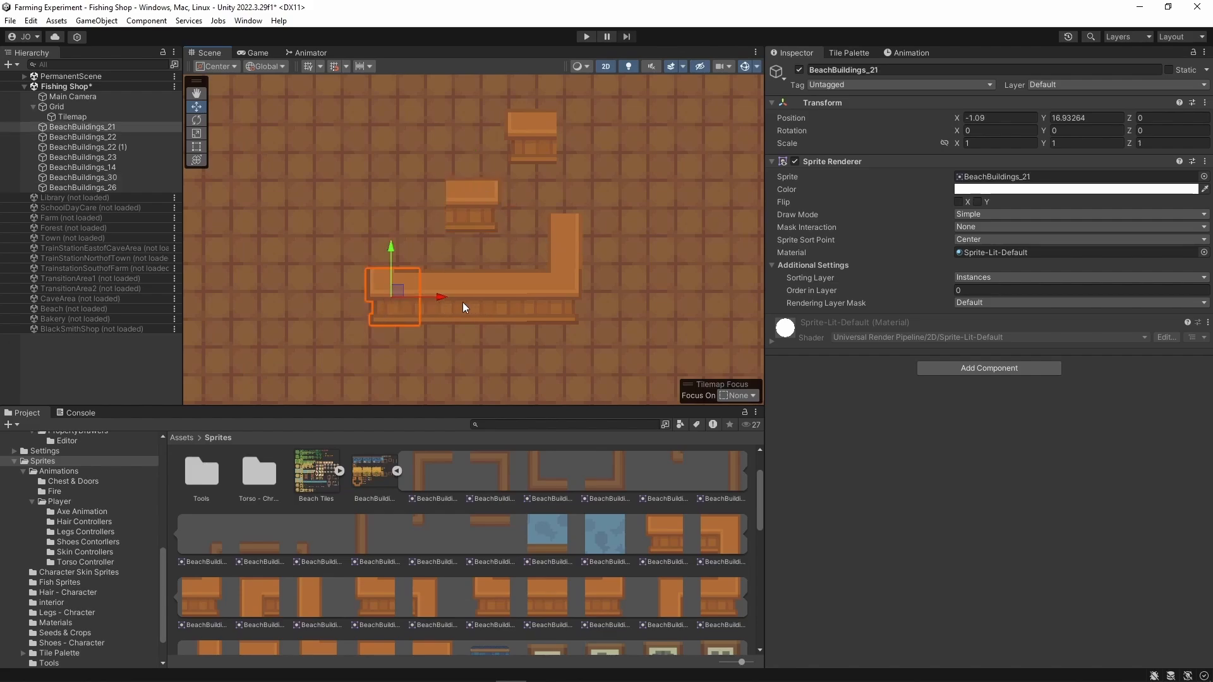
shift+click(442, 310)
shift+click(490, 307)
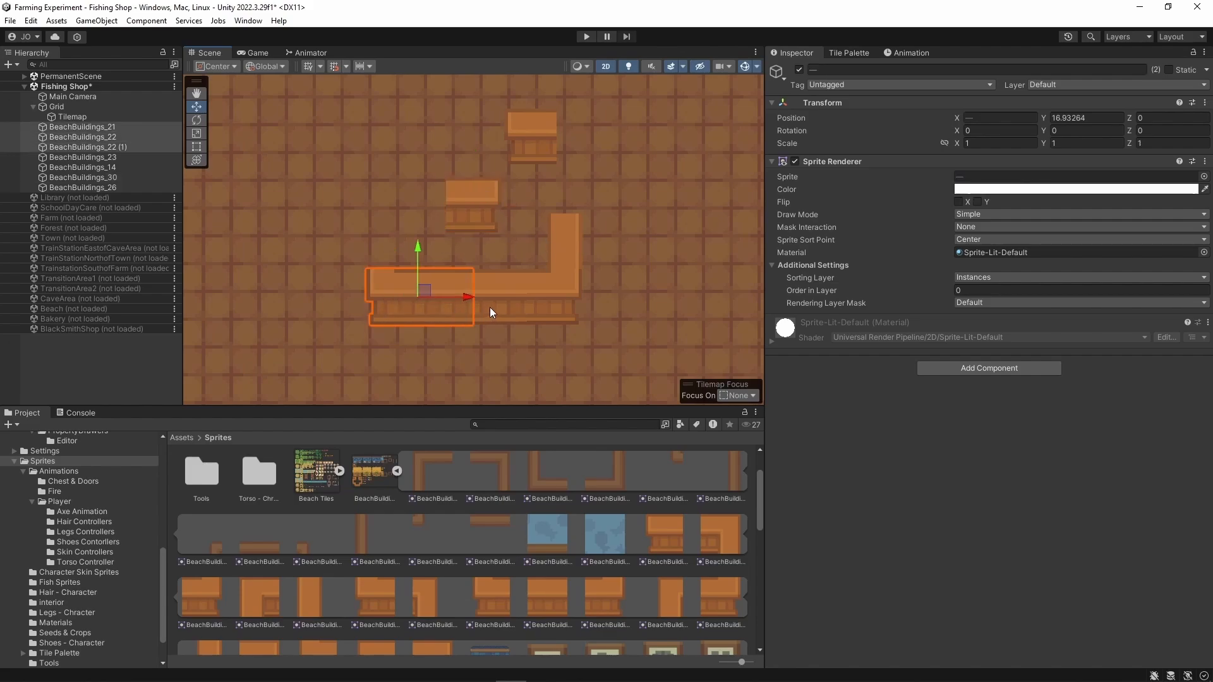
shift+click(546, 308)
shift+click(566, 239)
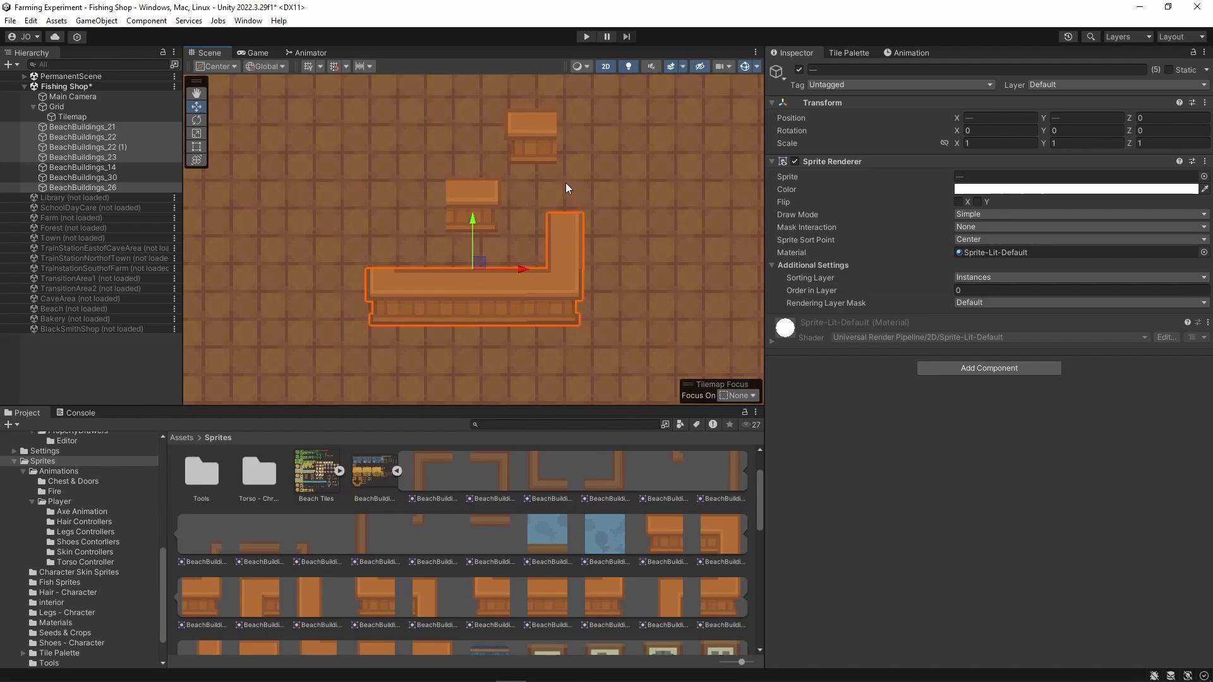
middle_drag(577, 152, 589, 202)
scroll(589, 202, down, 5)
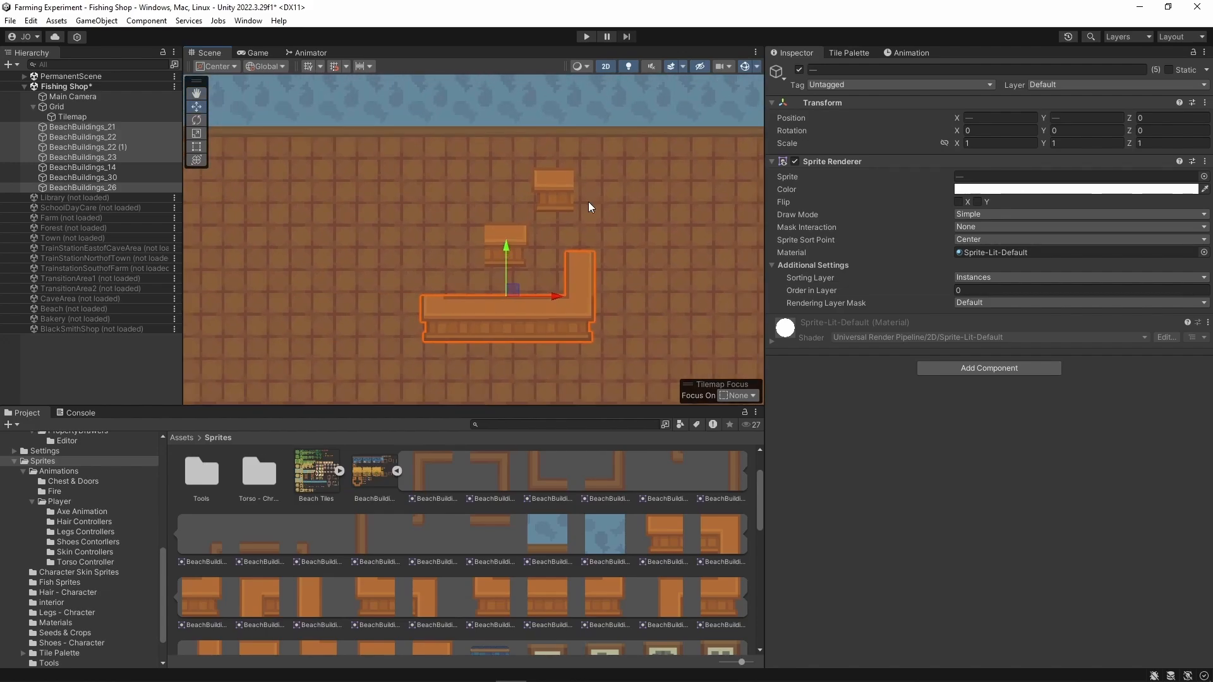
scroll(589, 203, down, 6)
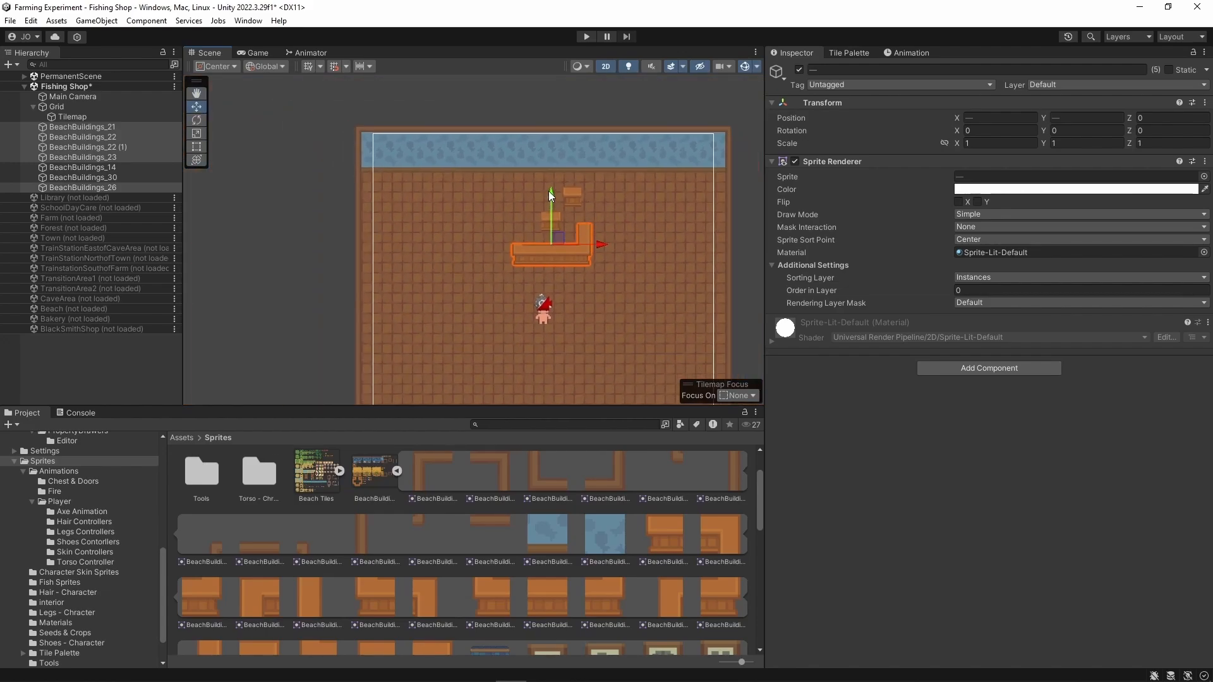
drag(549, 190, 546, 134)
click(655, 218)
- Move the overlapping end piece BeachBuildings_14 down to Y 15.66, clear of the counter
scroll(624, 225, up, 4)
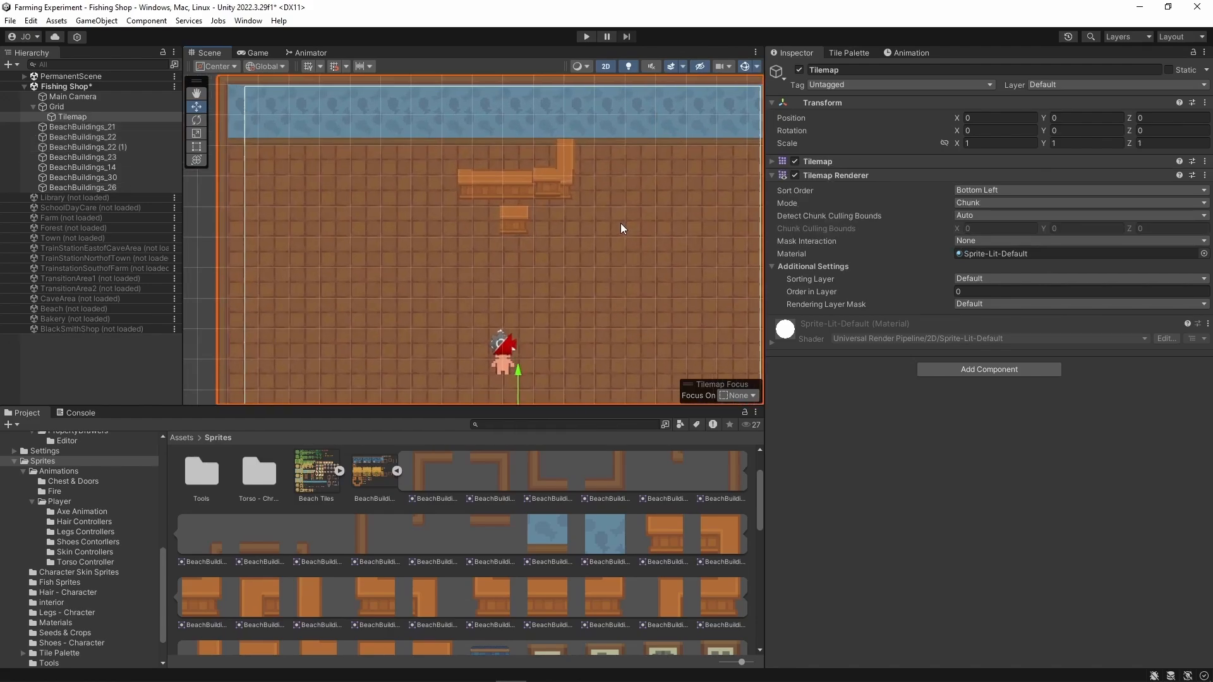
scroll(621, 222, up, 2)
click(536, 172)
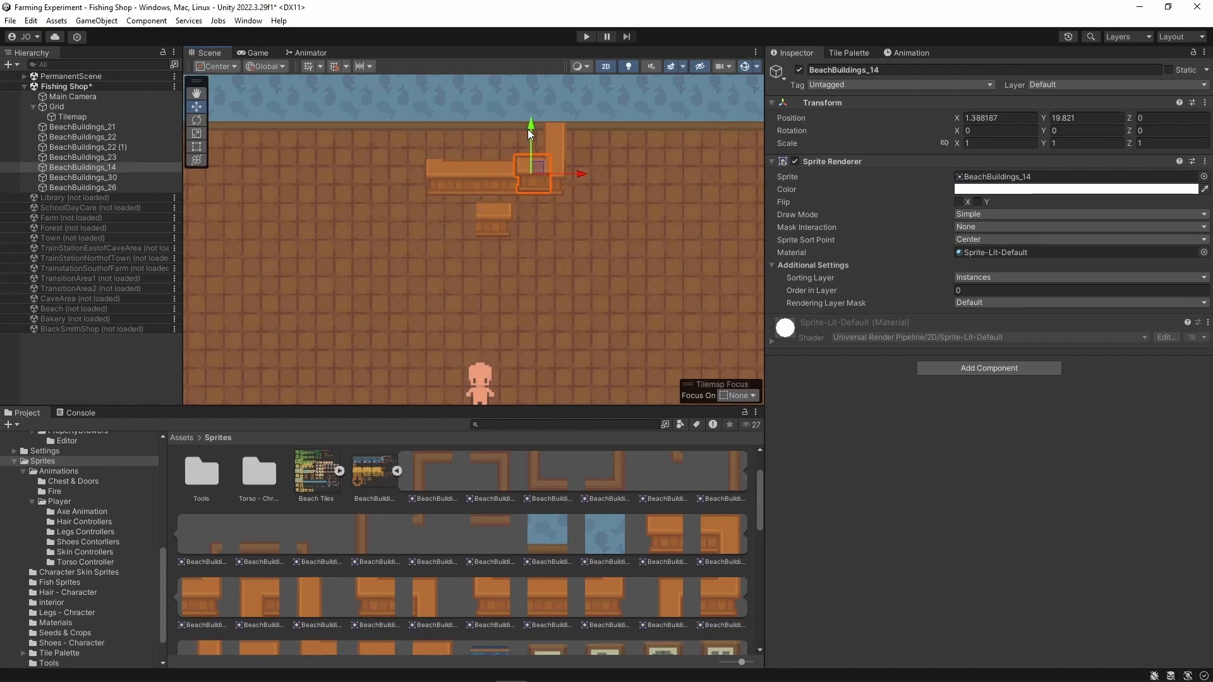
drag(528, 128, 533, 279)
click(634, 219)
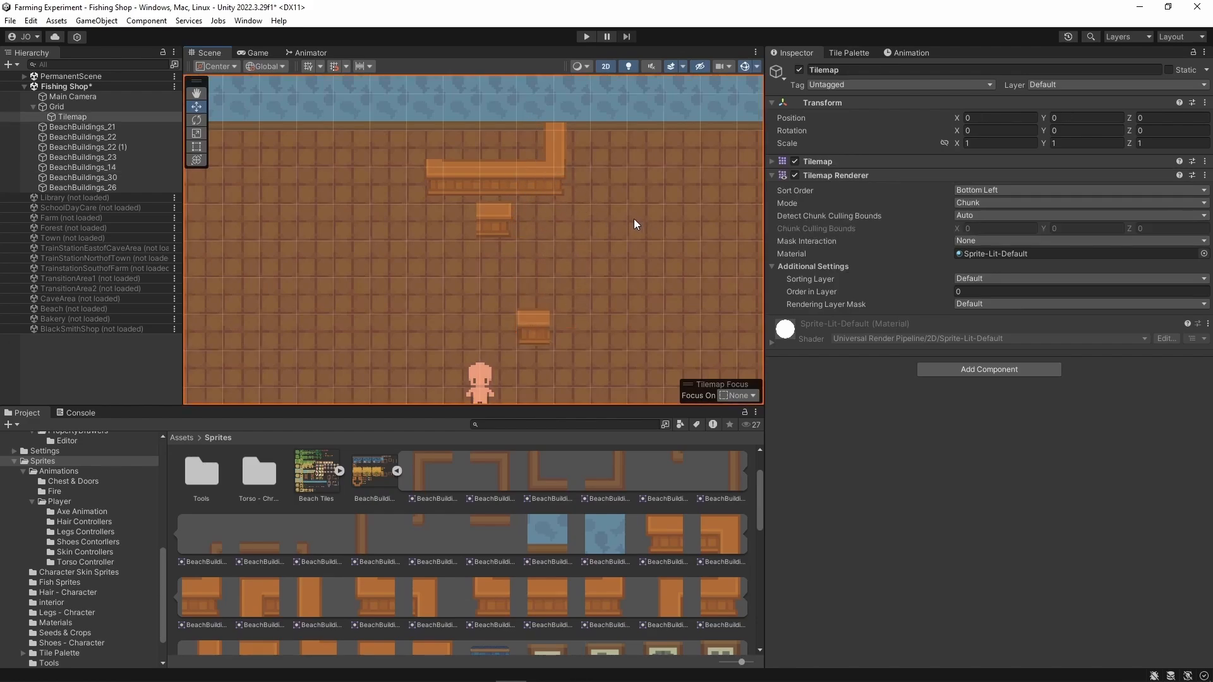
- Nudge the five joined counter pieces slightly up against the back wall, with the front row at Y 19.75964
scroll(631, 219, up, 3)
middle_drag(618, 177, 626, 241)
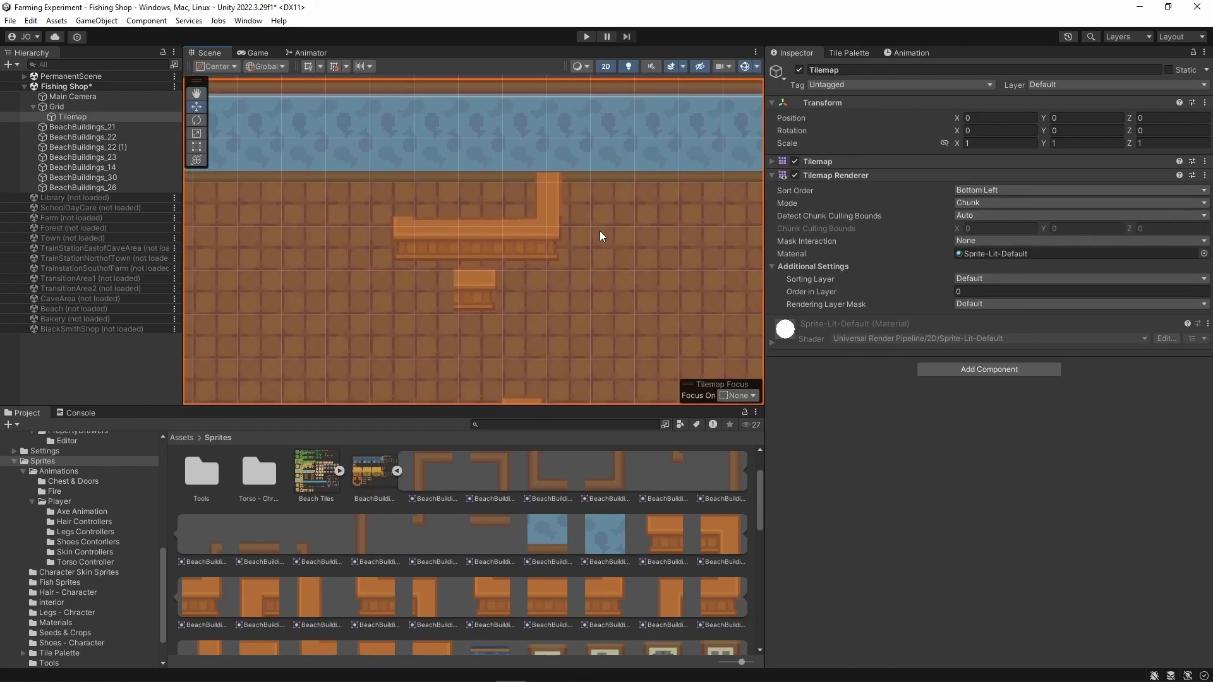
scroll(601, 236, up, 2)
click(539, 193)
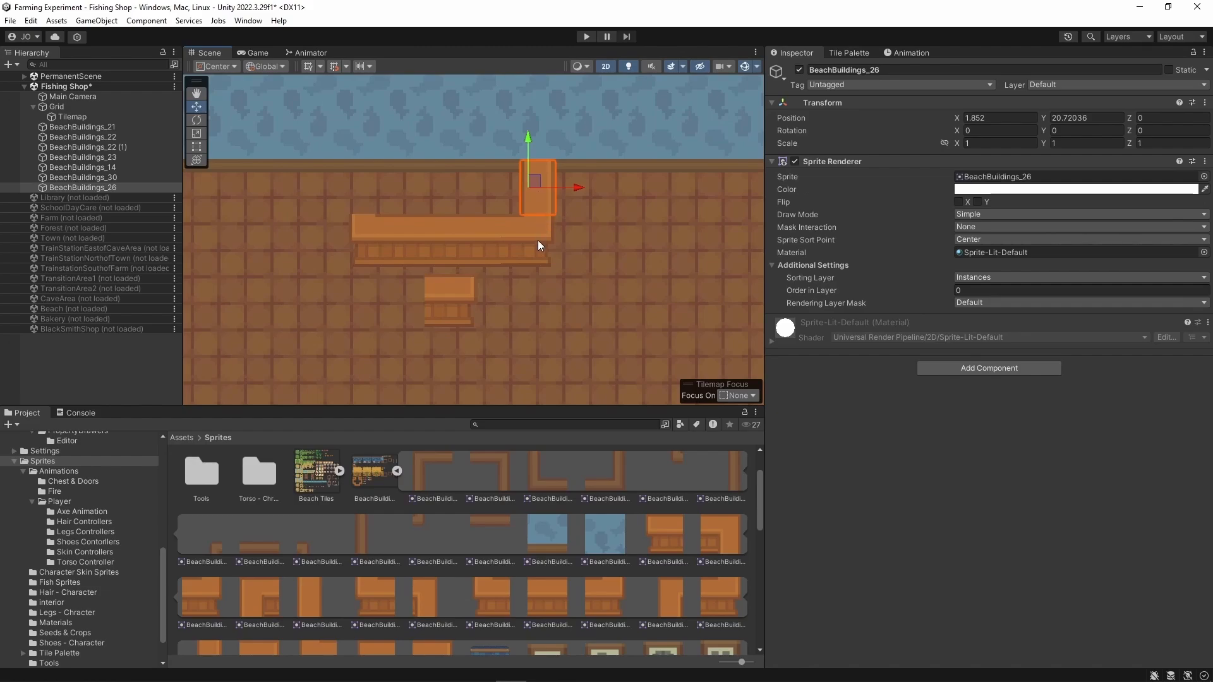
shift+click(516, 239)
shift+click(487, 237)
shift+click(411, 242)
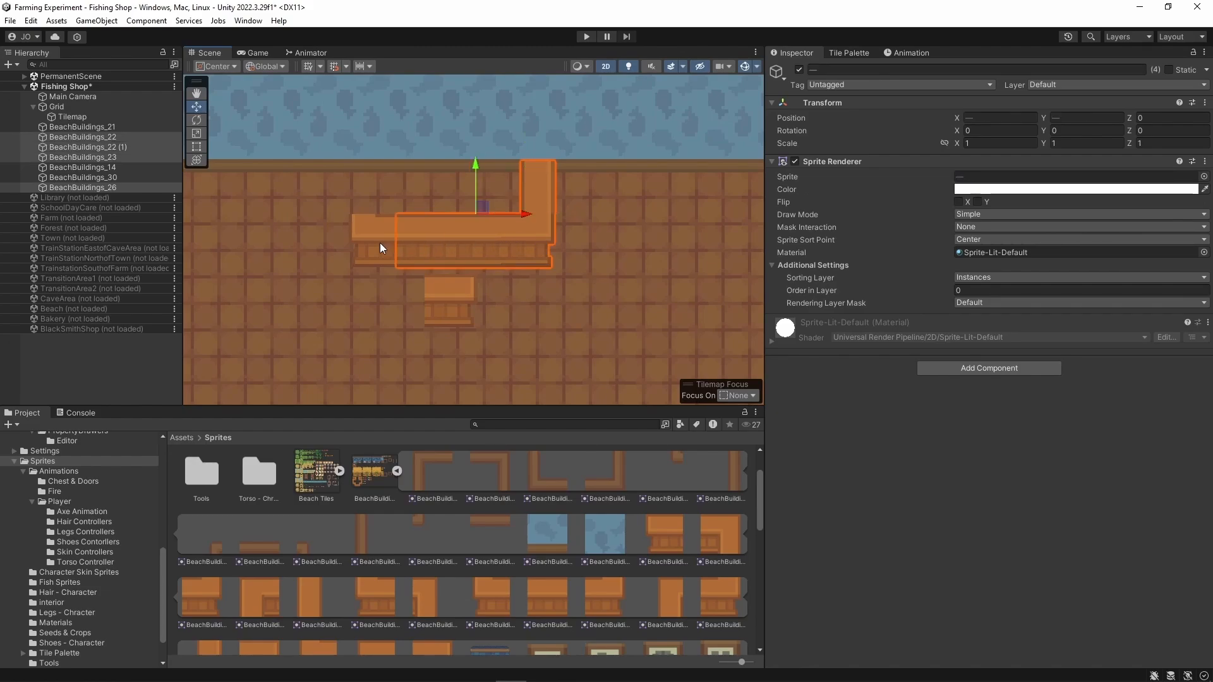
shift+click(380, 243)
drag(448, 165, 449, 161)
click(613, 230)
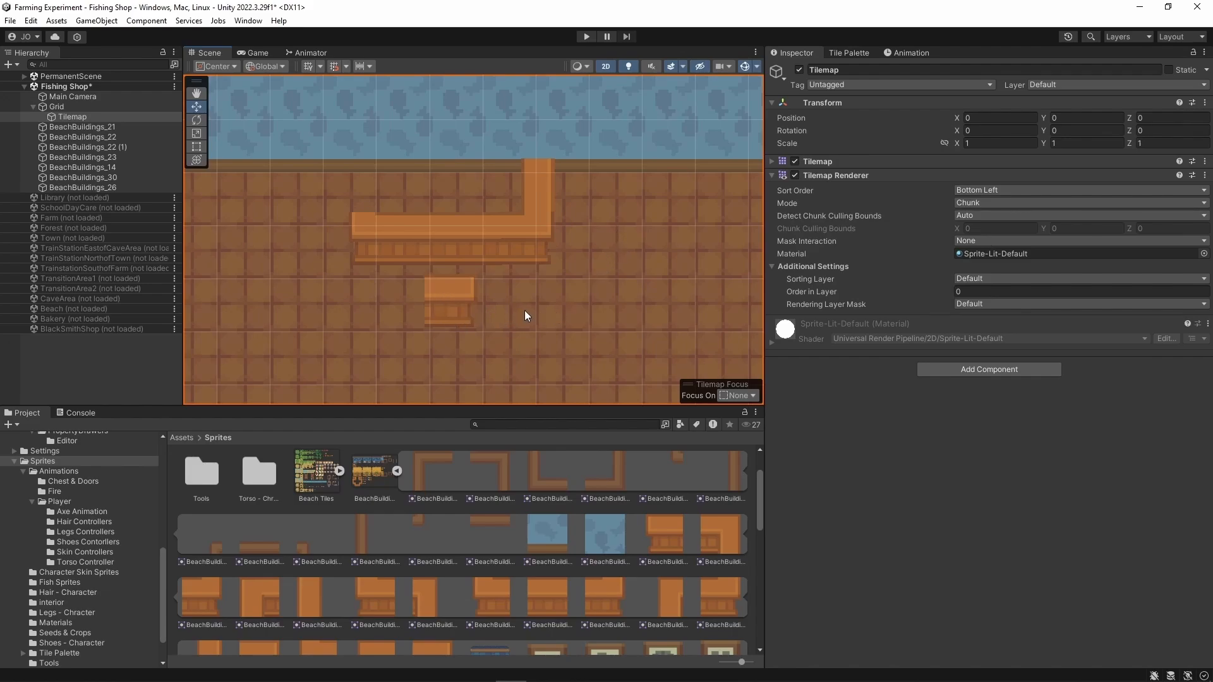
- Delete the loose piece BeachBuildings_30 and the counter's left end piece BeachBuildings_21
scroll(524, 309, down, 2)
click(475, 309)
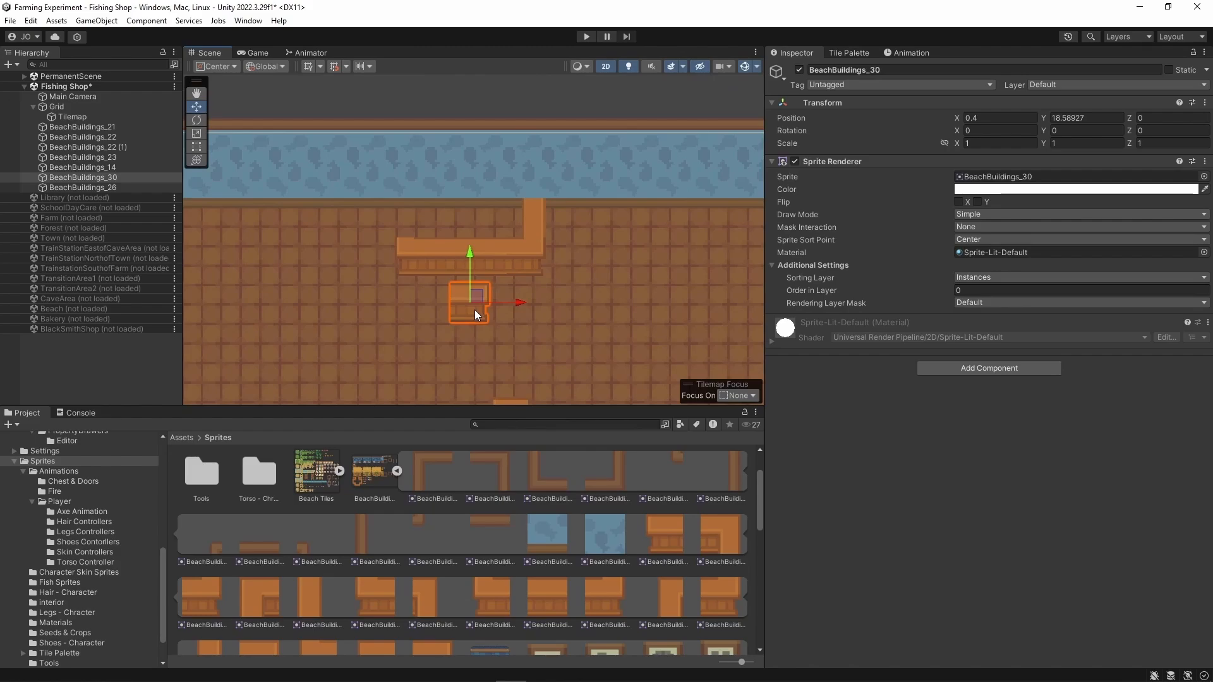
key(Delete)
click(404, 257)
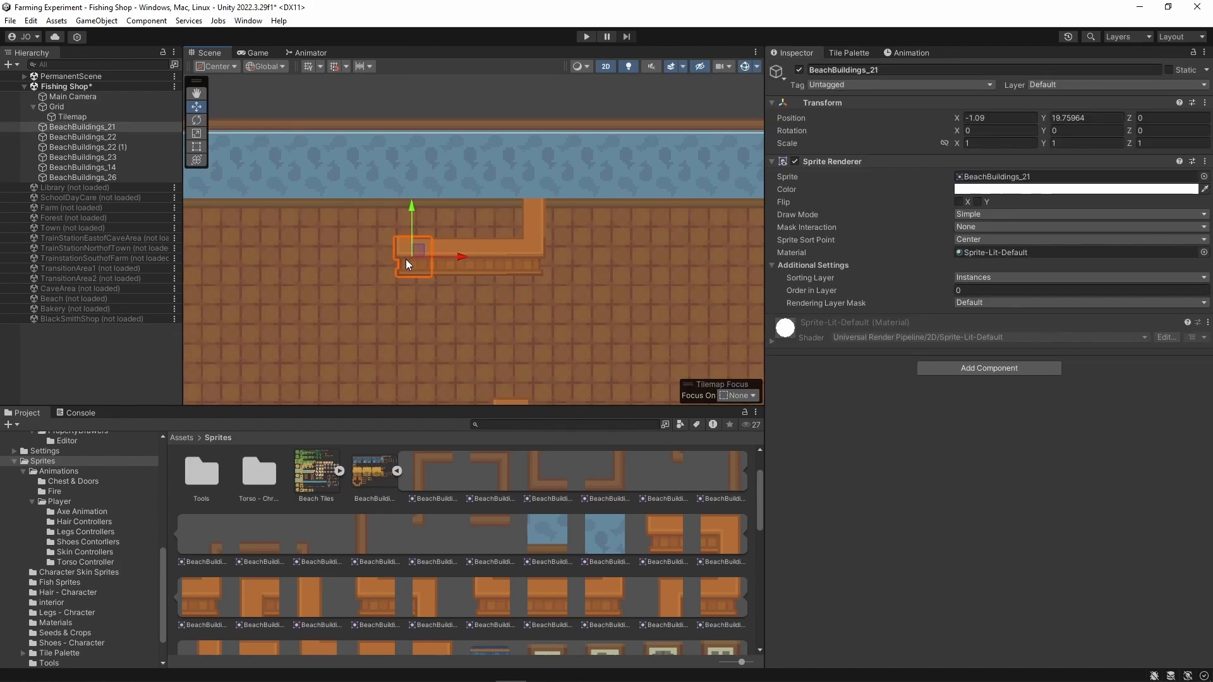
key(Delete)
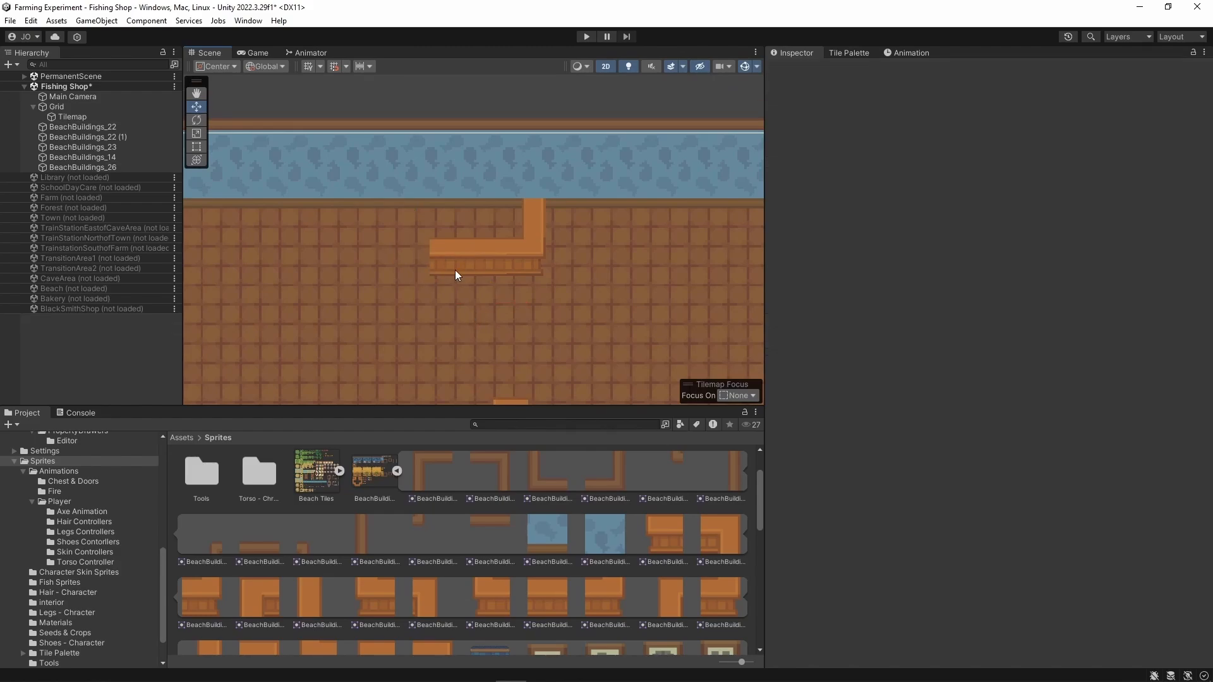
- Duplicate the middle piece BeachBuildings_22 and place the copy flush at the counter's left end, at X -1.126
click(446, 264)
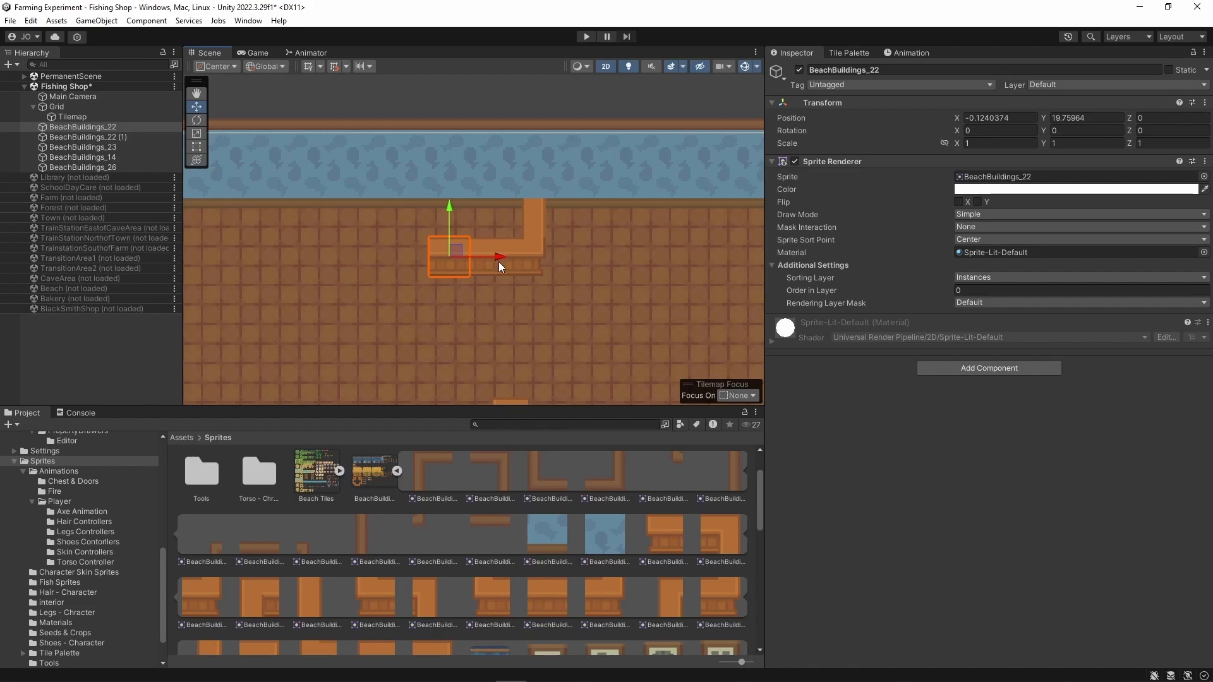
key(ctrl+d)
drag(491, 257, 466, 260)
scroll(461, 275, up, 2)
scroll(461, 275, up, 3)
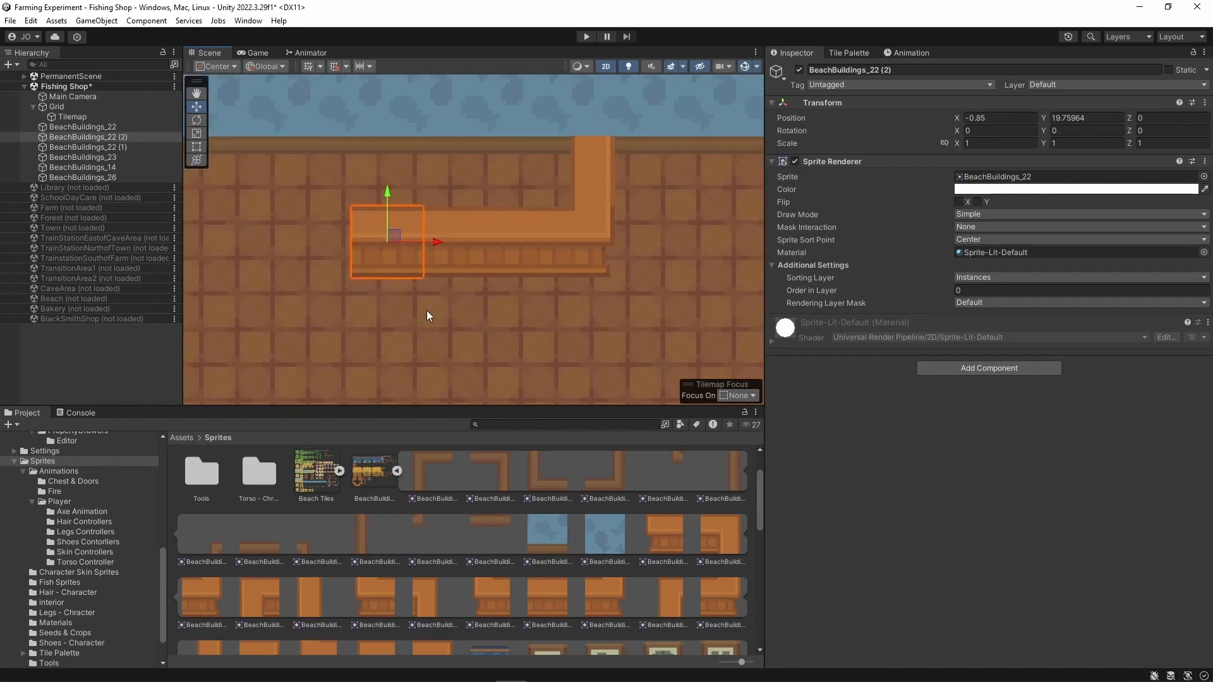
drag(470, 206, 441, 215)
click(598, 331)
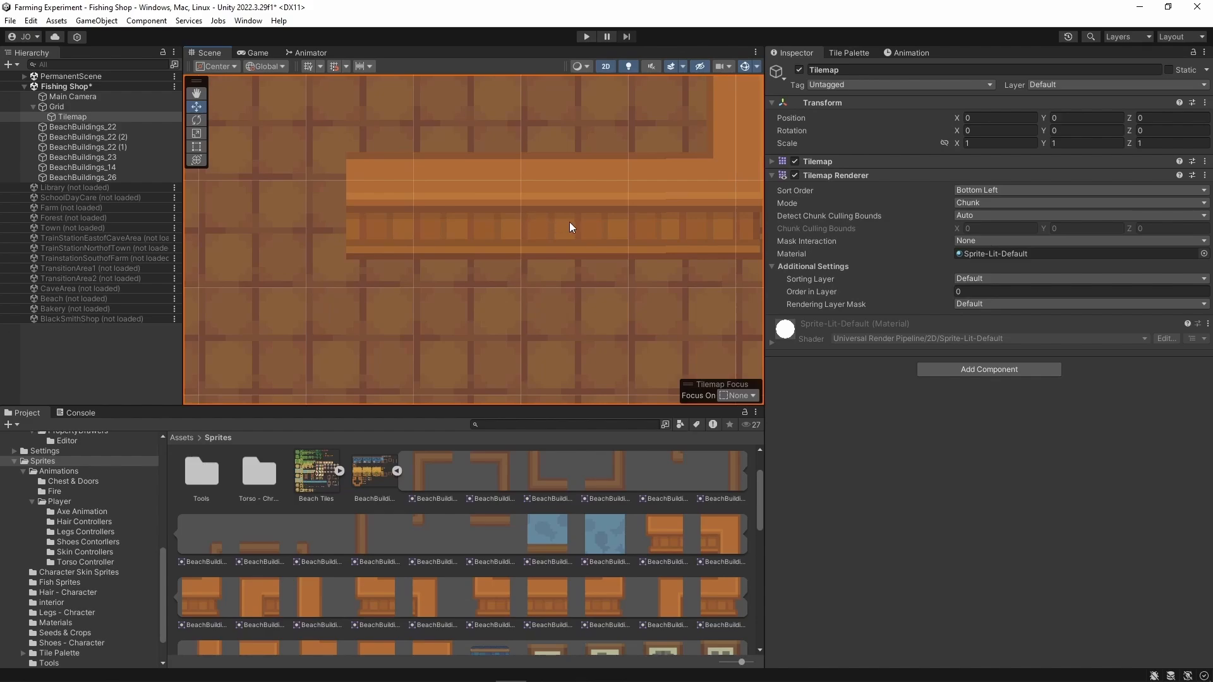
- Move the end piece BeachBuildings_14 to X -2.07 and up in line with the counter to cap its left end
scroll(457, 326, down, 15)
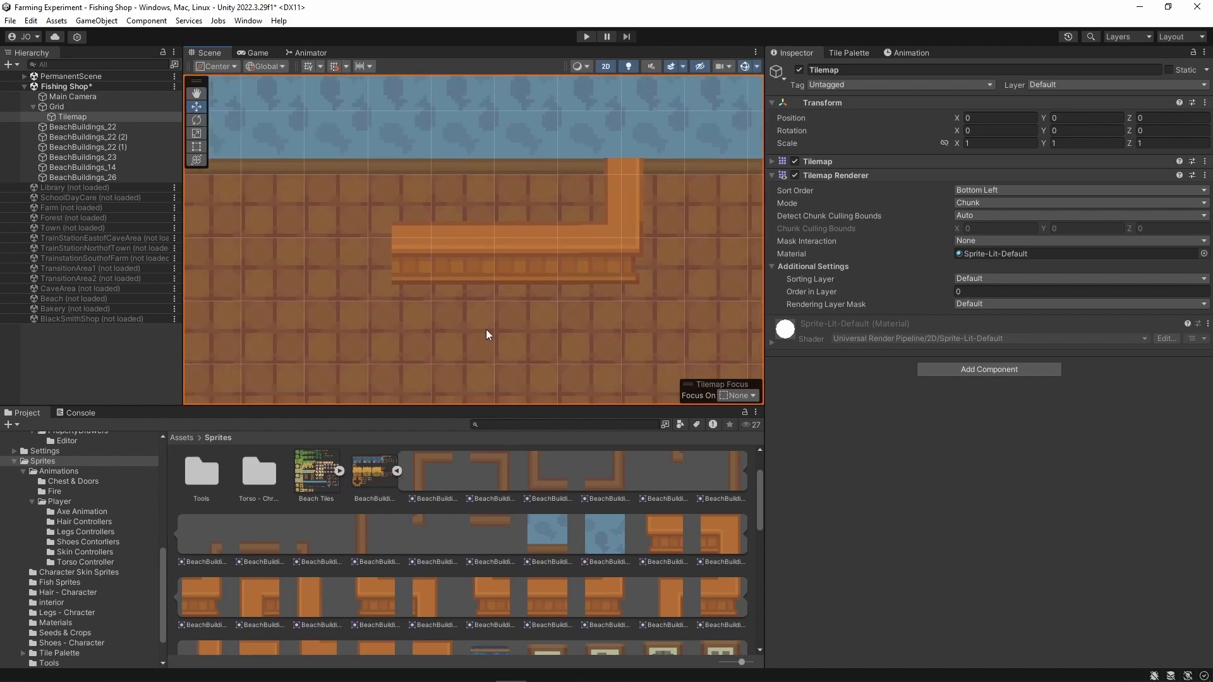
middle_drag(511, 343, 518, 193)
click(574, 349)
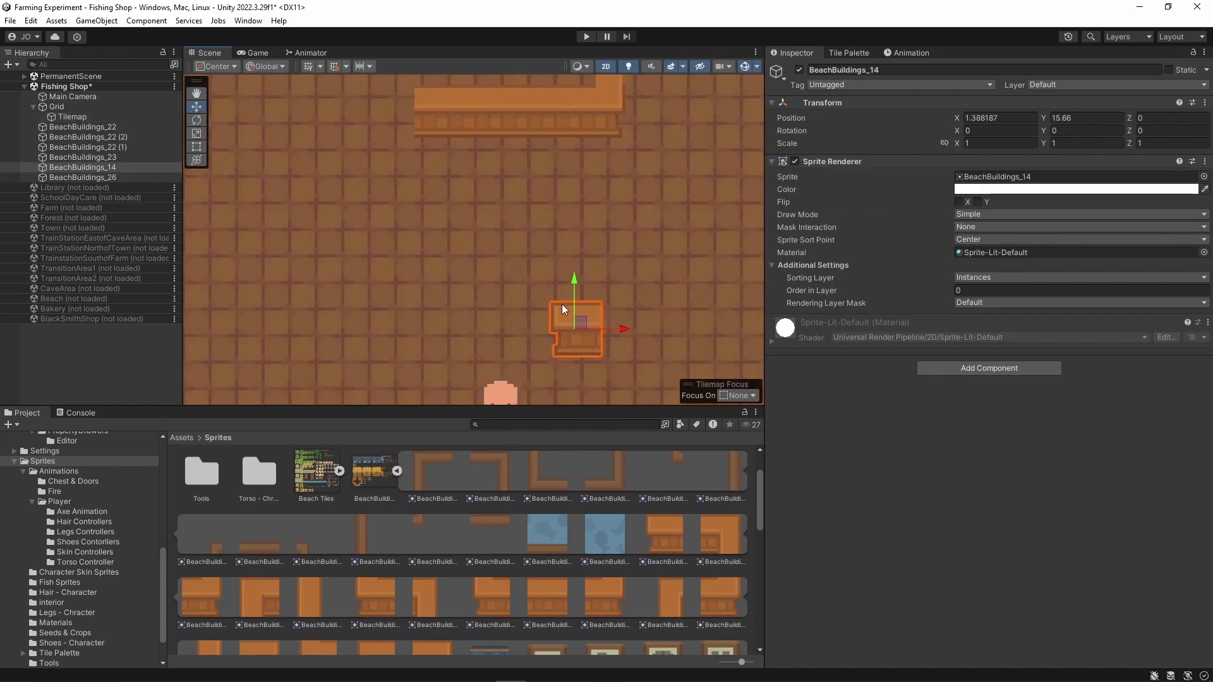
drag(576, 332, 438, 152)
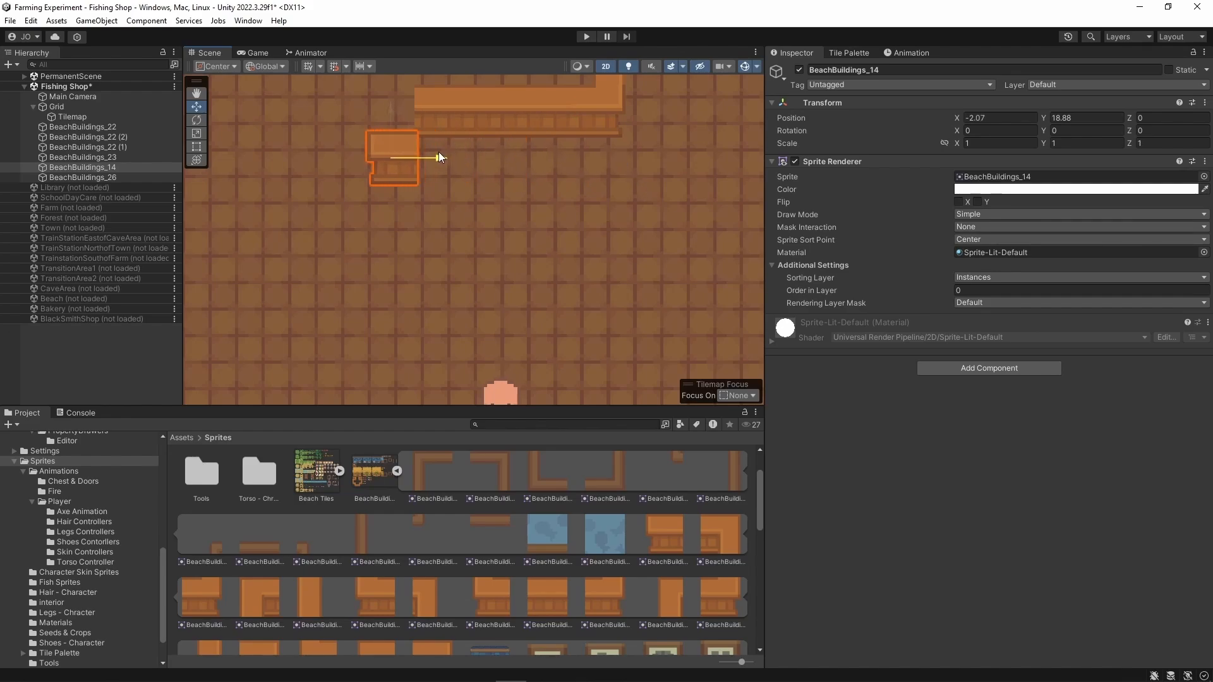
middle_drag(431, 172, 494, 310)
scroll(496, 310, up, 2)
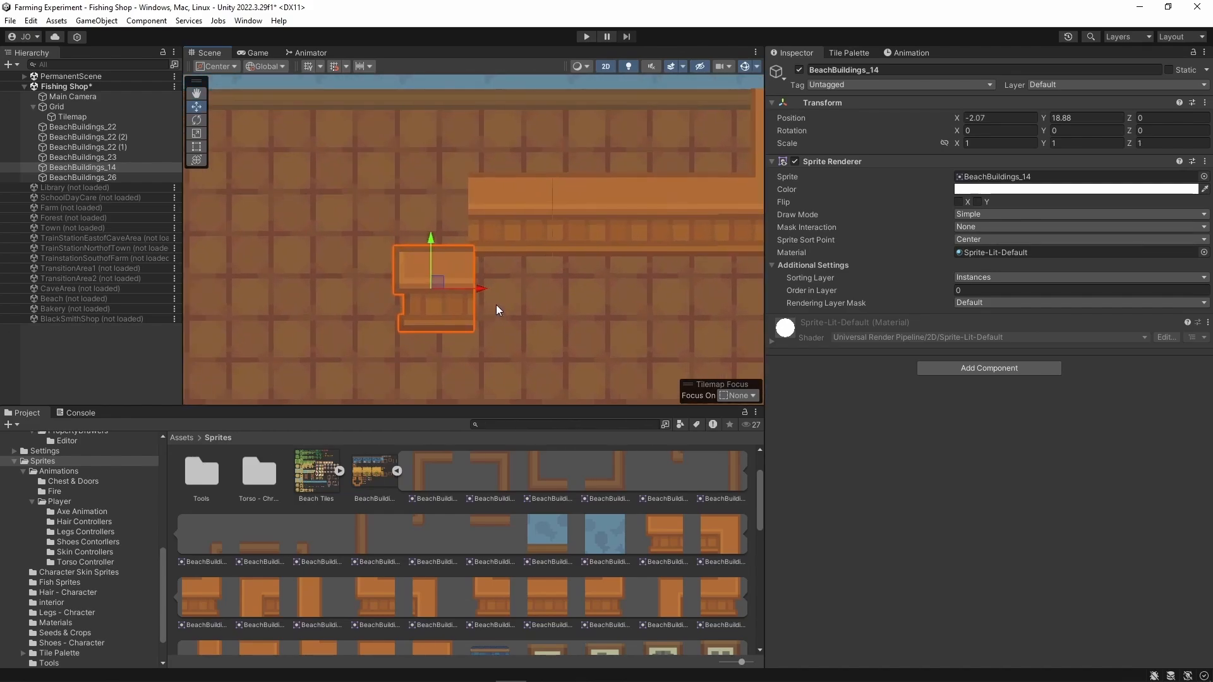
drag(427, 242, 427, 169)
click(582, 314)
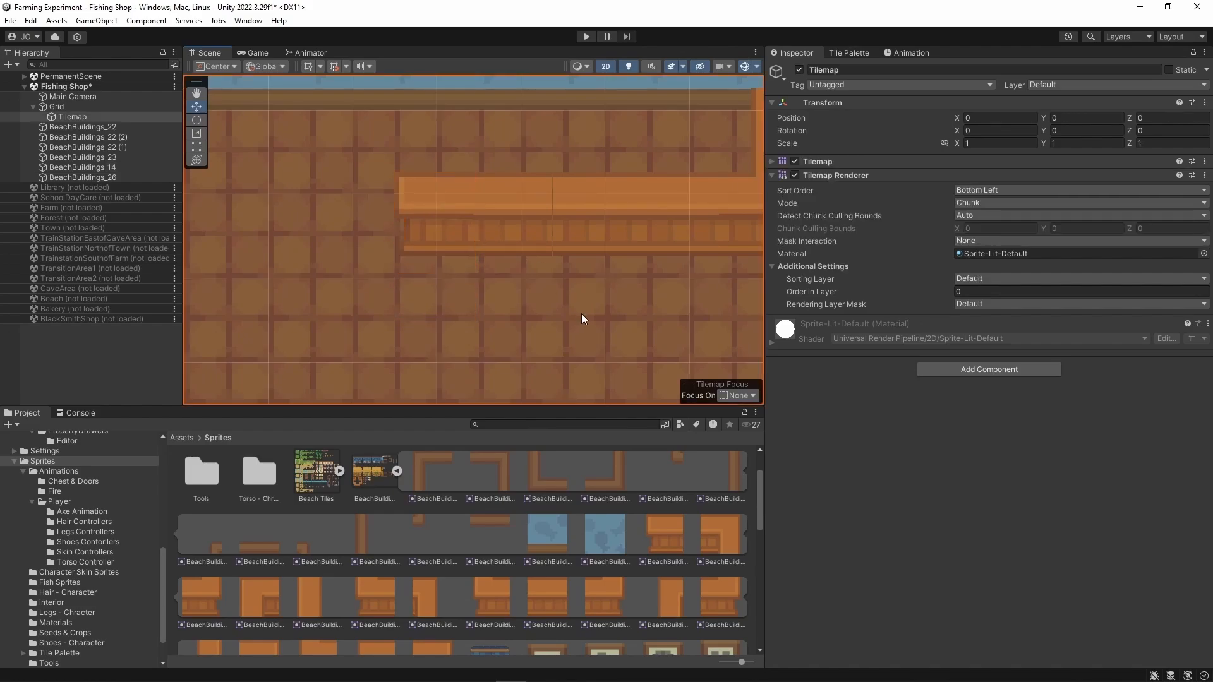
- Nudge the duplicated piece BeachBuildings_22 (2) slightly sideways to close the seam in the counter top
click(531, 232)
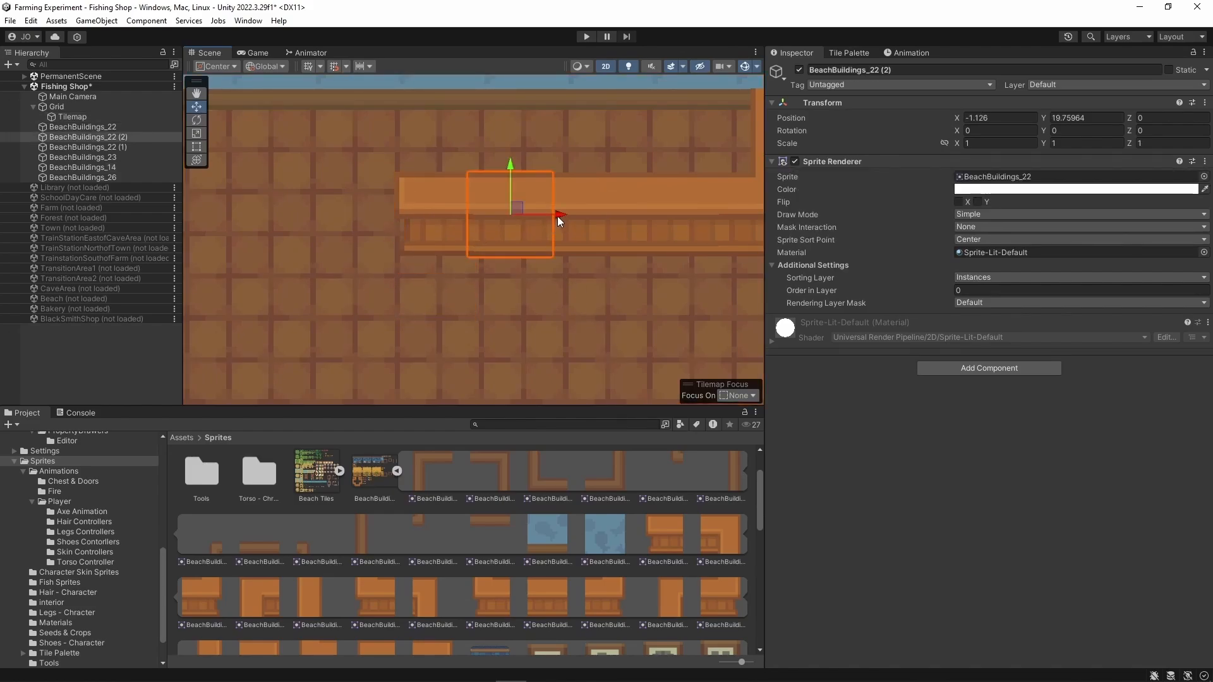
drag(558, 216, 559, 217)
click(445, 222)
click(468, 339)
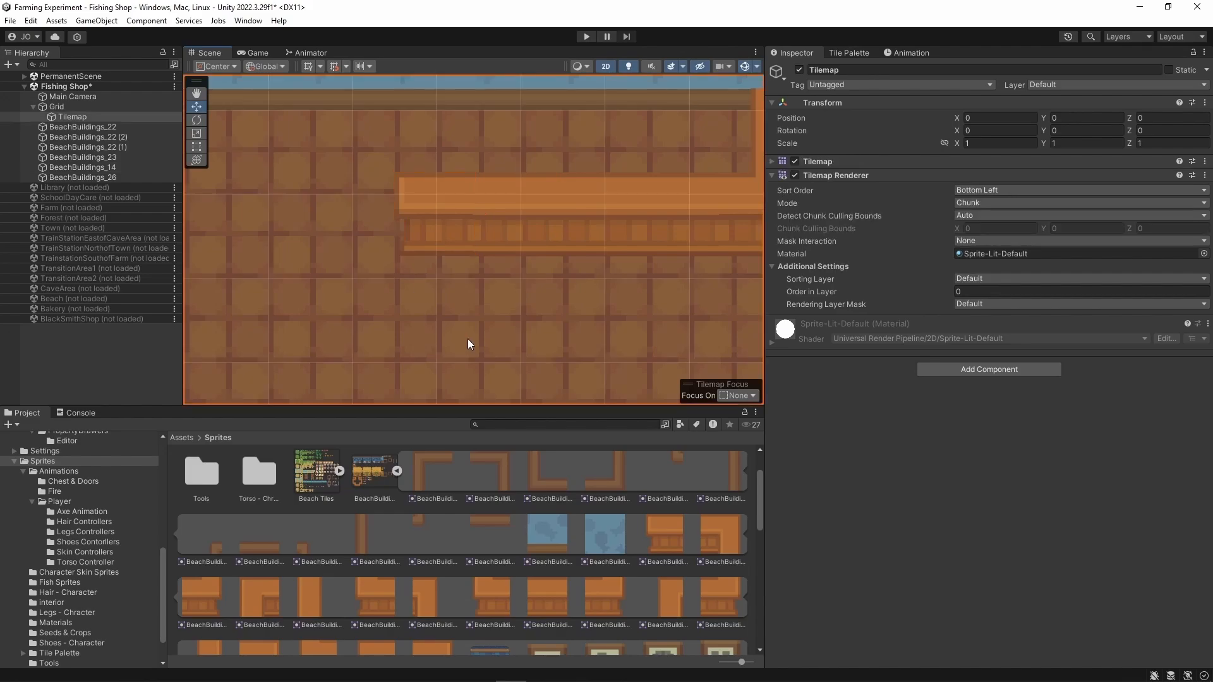
- Select the lower part of the room's tilemap with its doorway, a 20 by 11 cell area at X -10, Y 3
scroll(583, 359, down, 5)
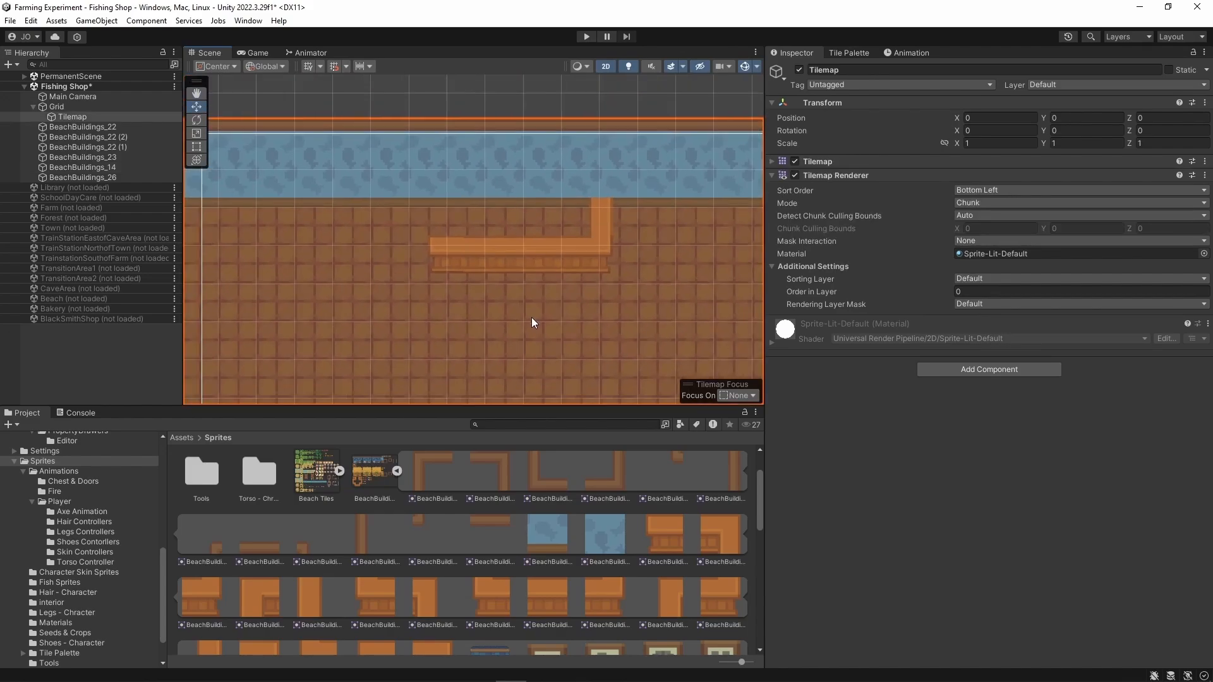
scroll(532, 317, down, 6)
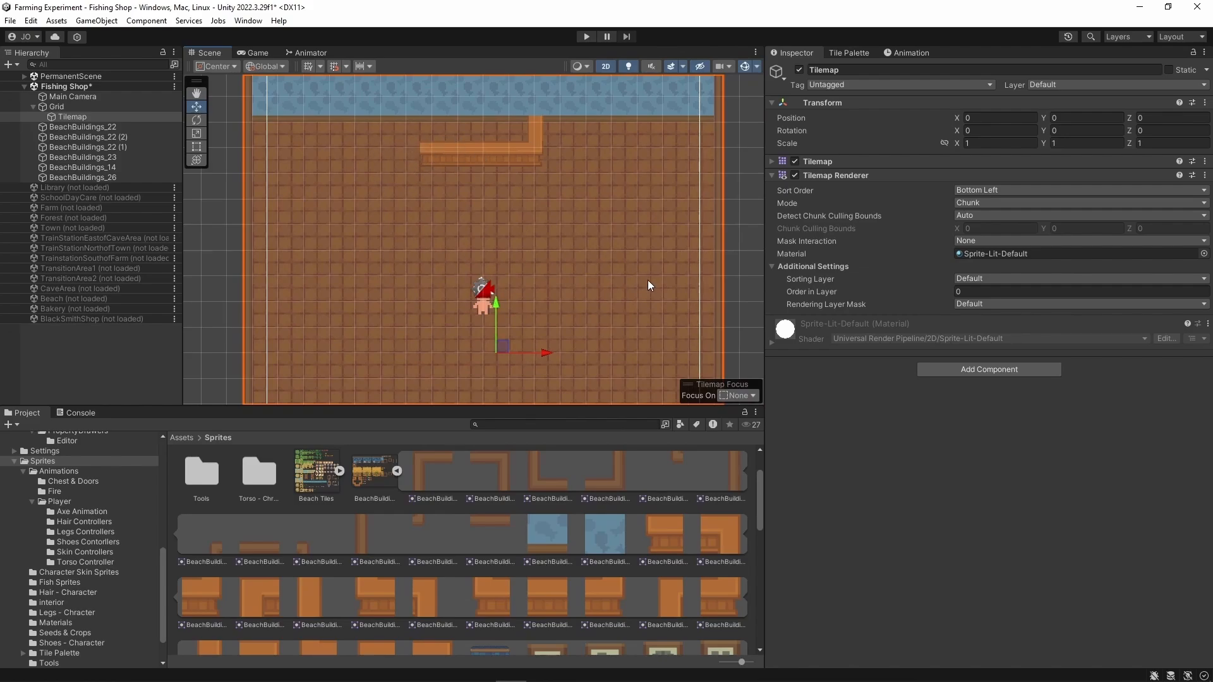
scroll(588, 254, down, 3)
middle_drag(594, 300, 560, 227)
click(850, 51)
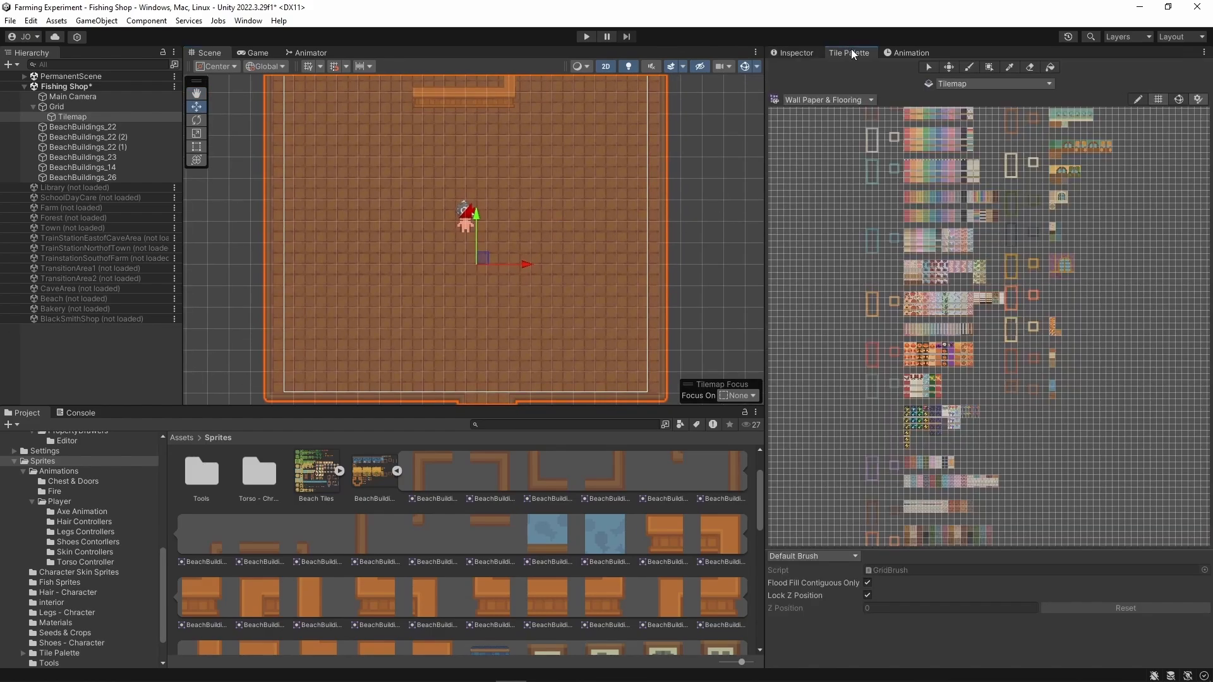
click(1028, 67)
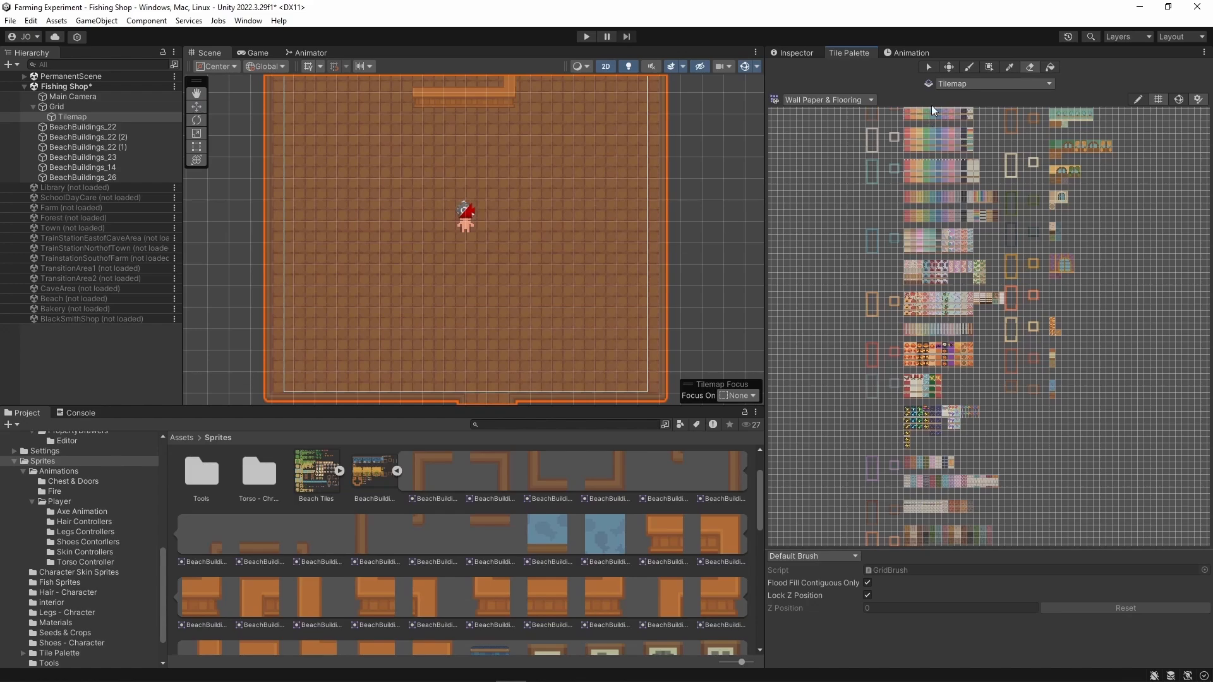
scroll(391, 297, down, 5)
middle_drag(403, 335, 387, 264)
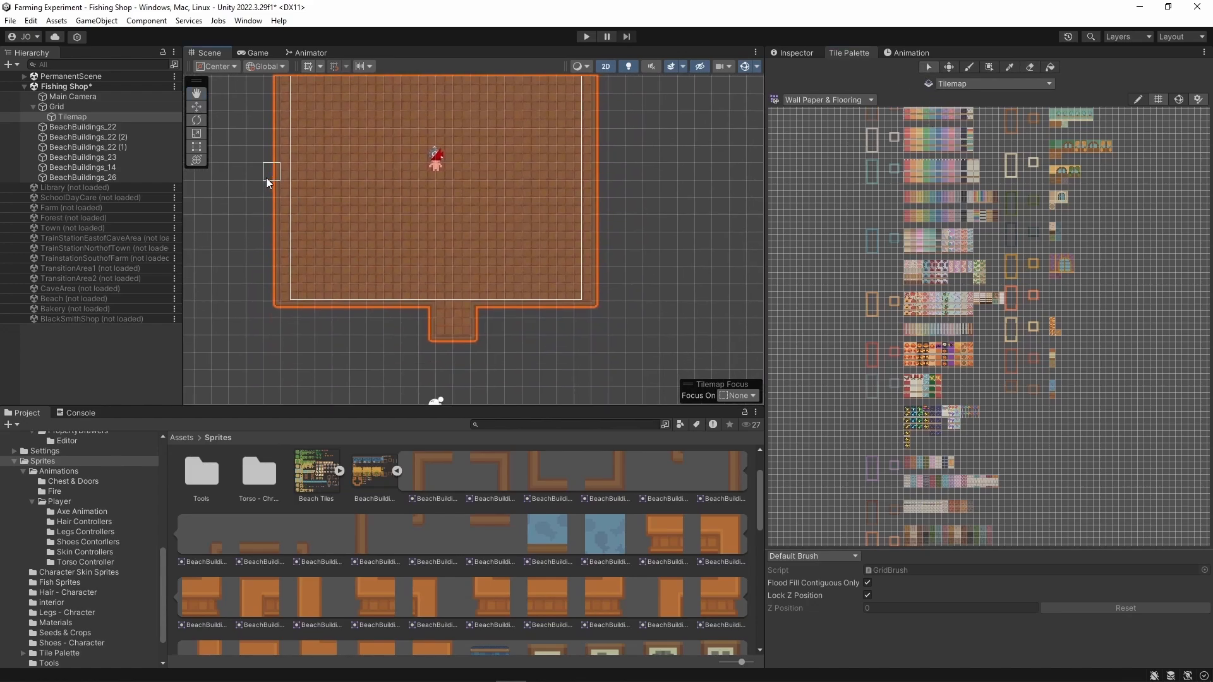
drag(265, 174, 604, 335)
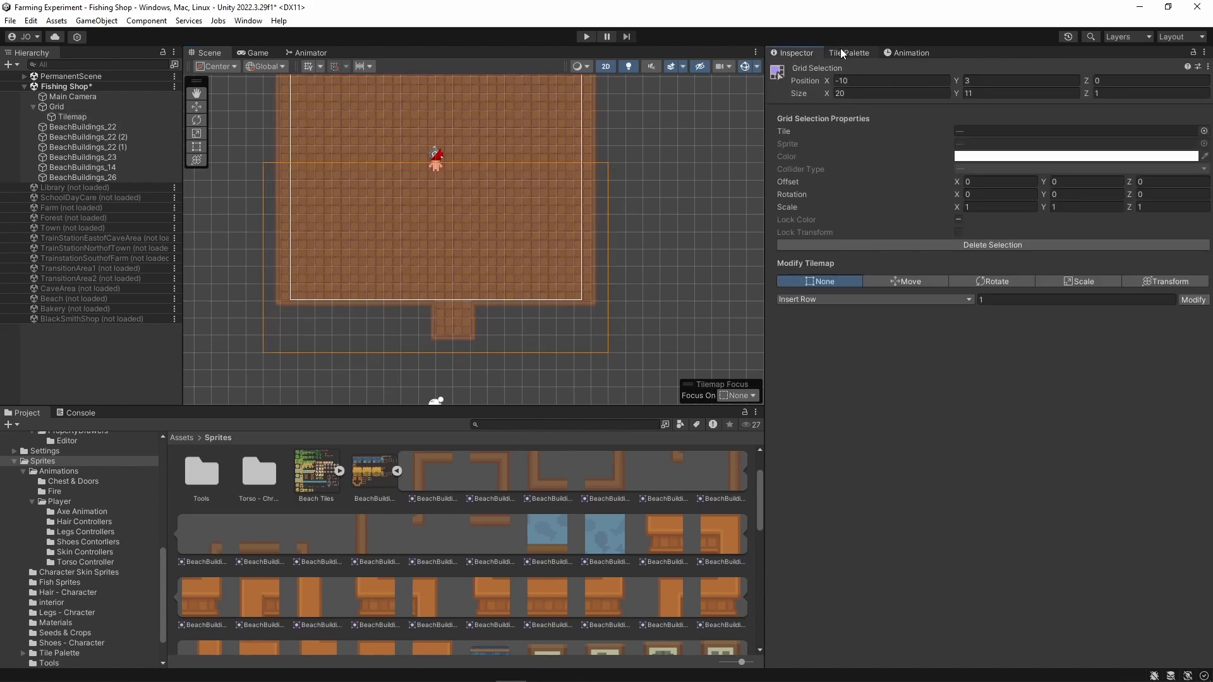
- Move the selected lower floor and doorway tiles up to shorten the room, and release the selection on an empty cell
click(849, 53)
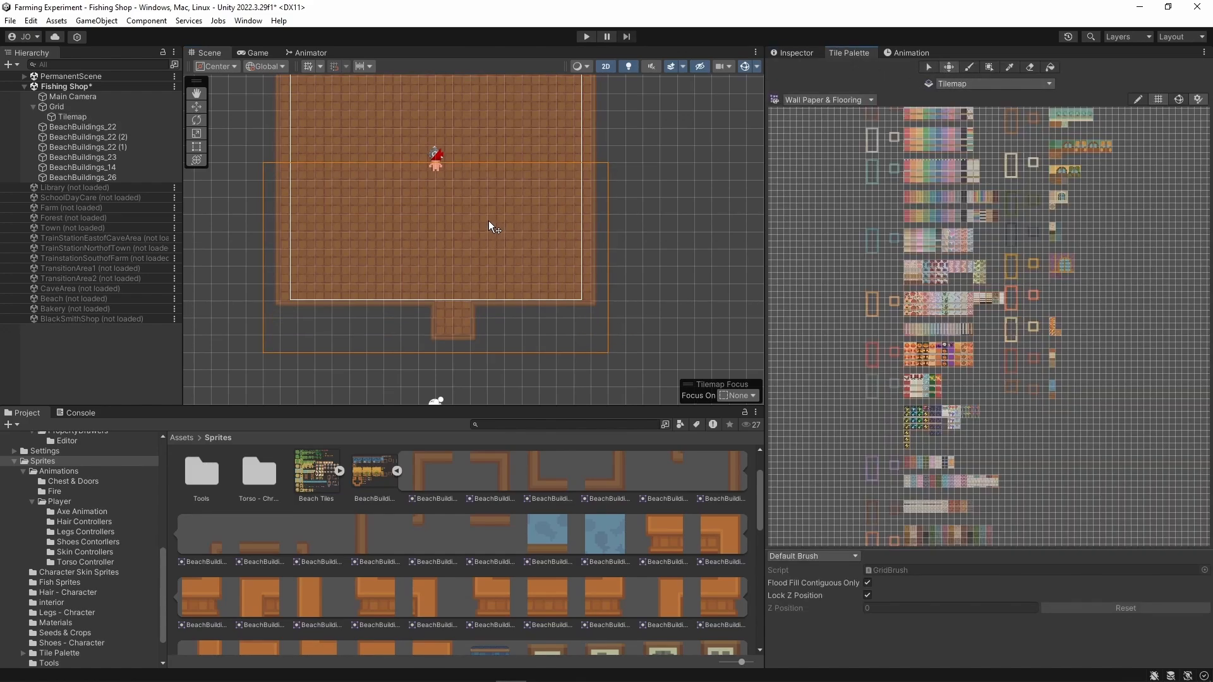
middle_drag(662, 149, 678, 264)
drag(518, 332, 512, 226)
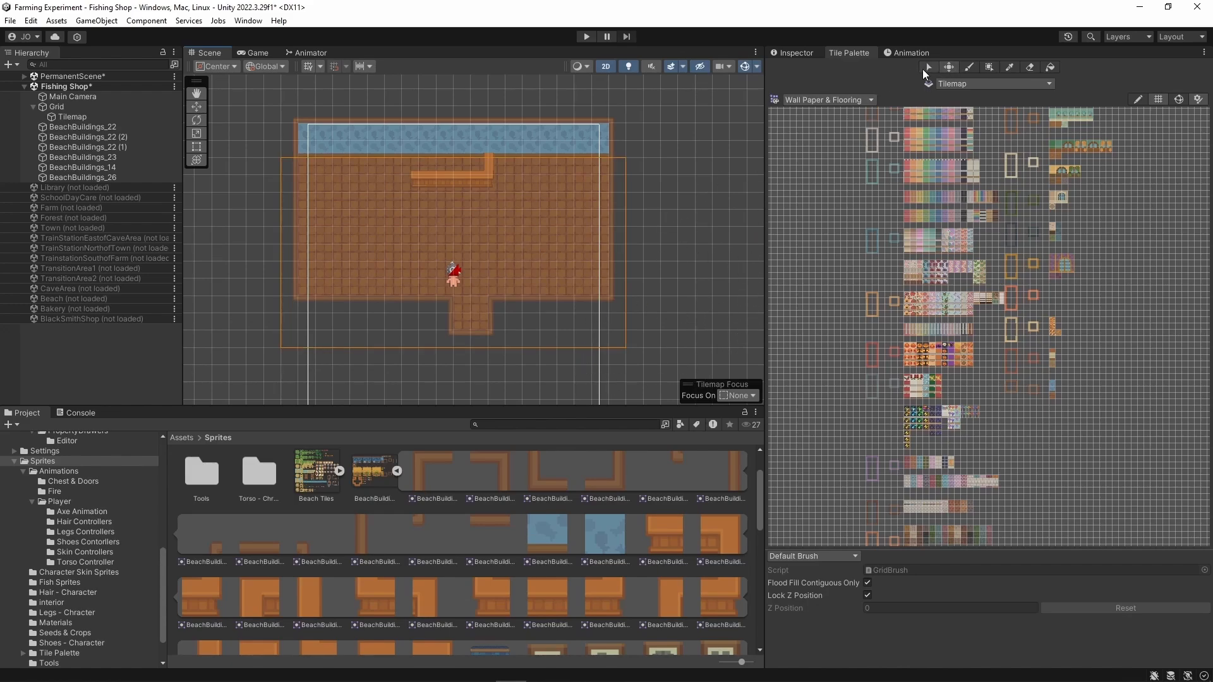
key(s)
click(652, 235)
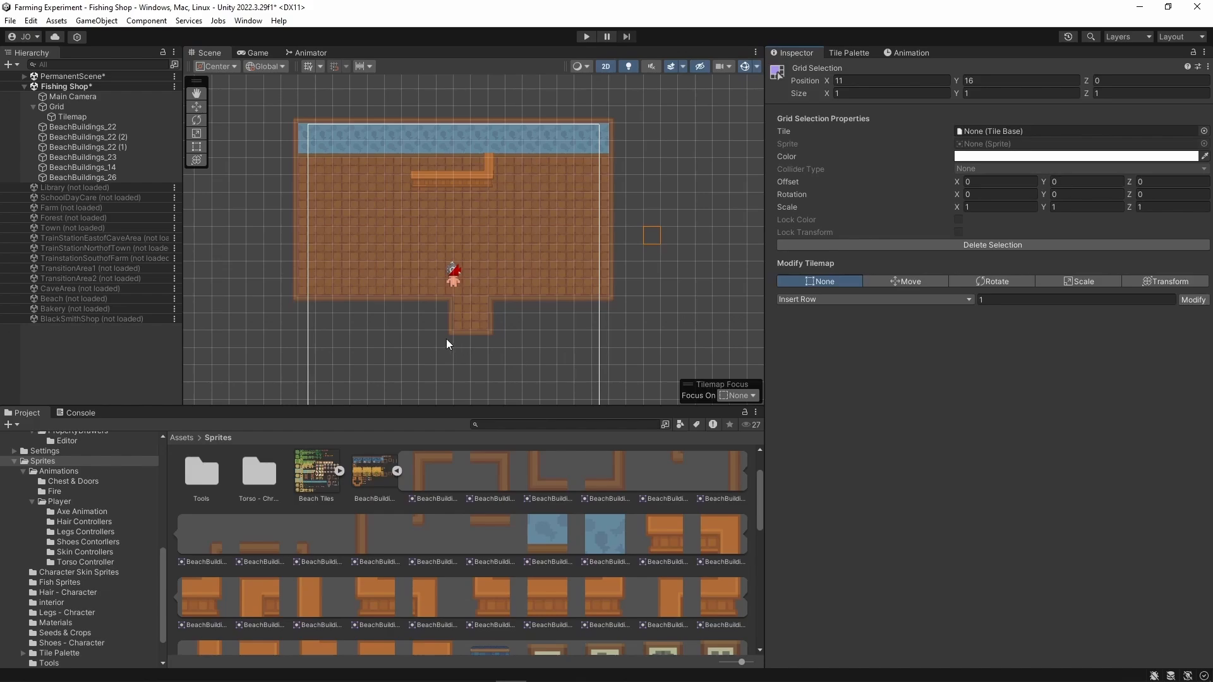
middle_drag(450, 341, 569, 334)
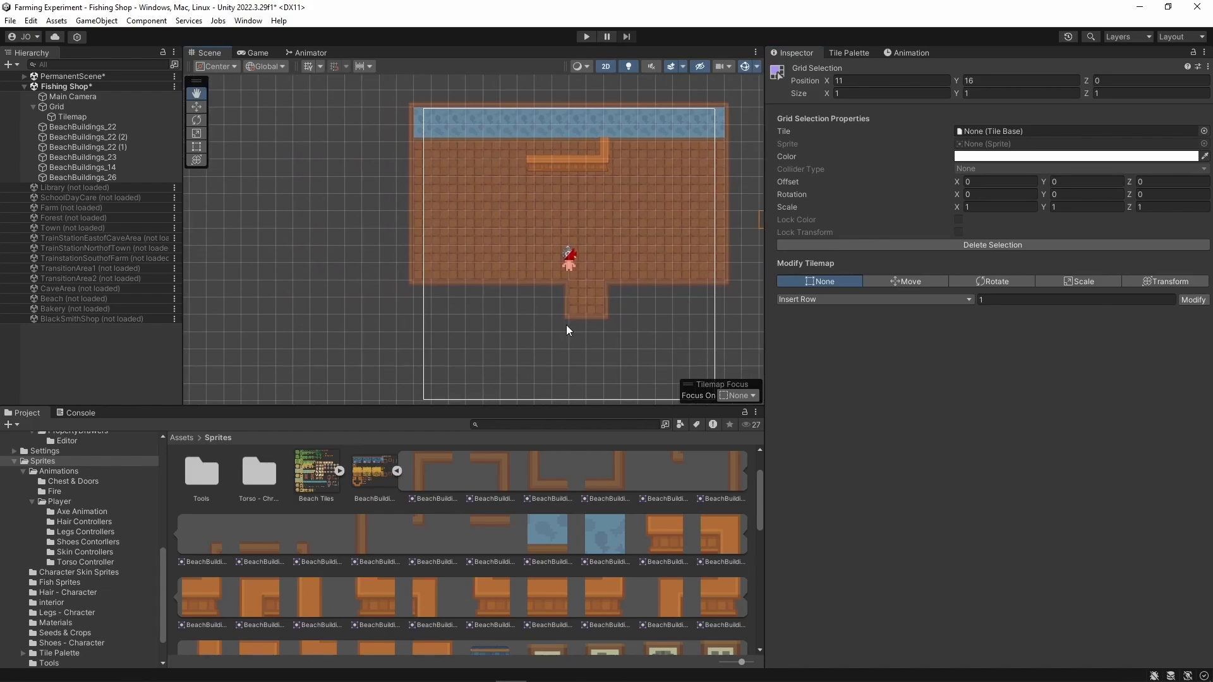
- Select the doorway's 4 by 3 cell area and move it sideways so the selection sits at X -2, Y 10
click(848, 53)
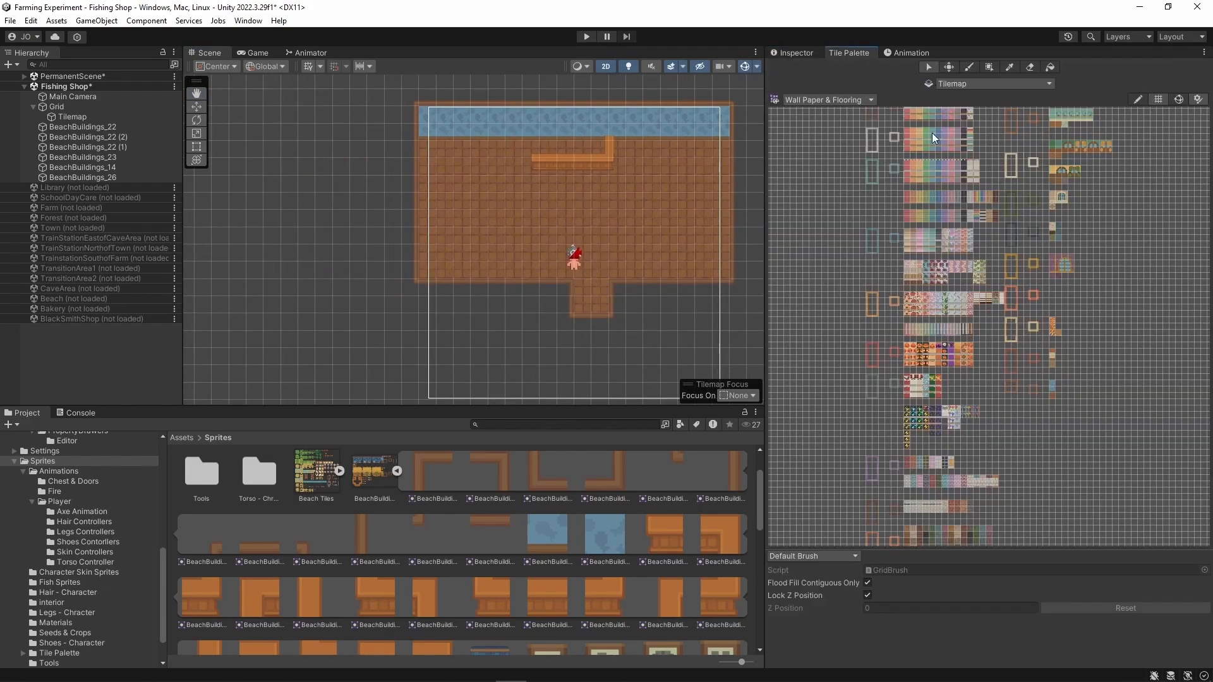
click(949, 67)
click(930, 68)
drag(612, 316, 618, 319)
click(846, 53)
drag(603, 306, 586, 307)
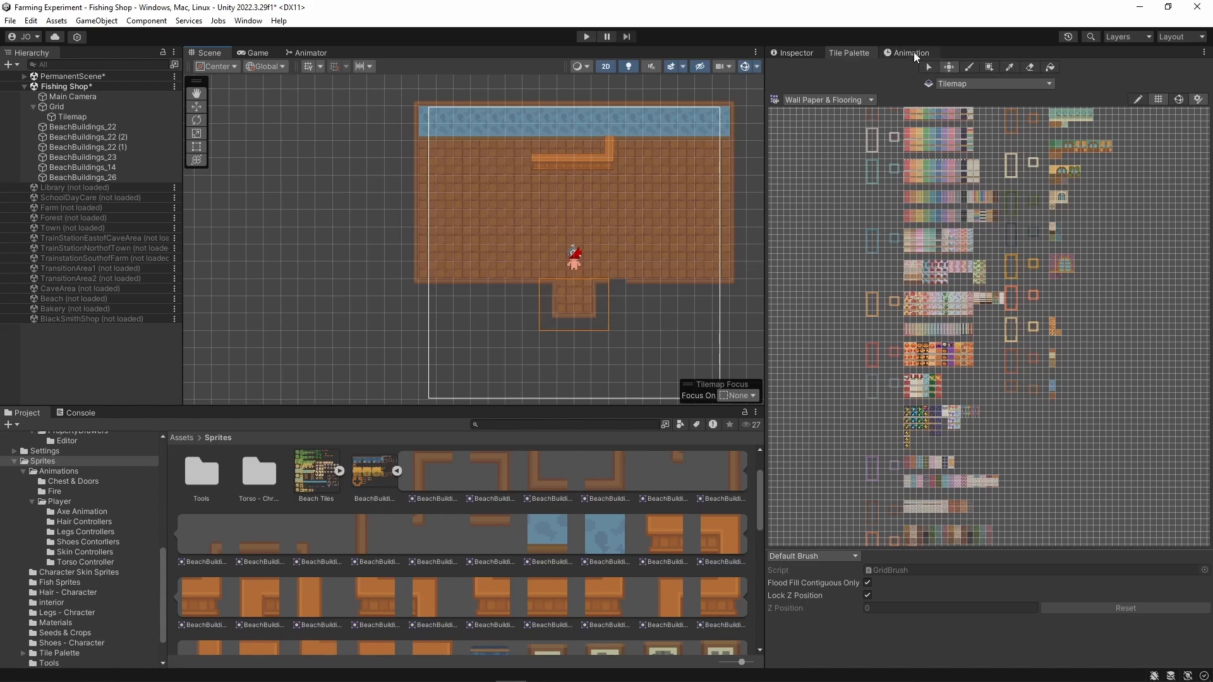
click(797, 53)
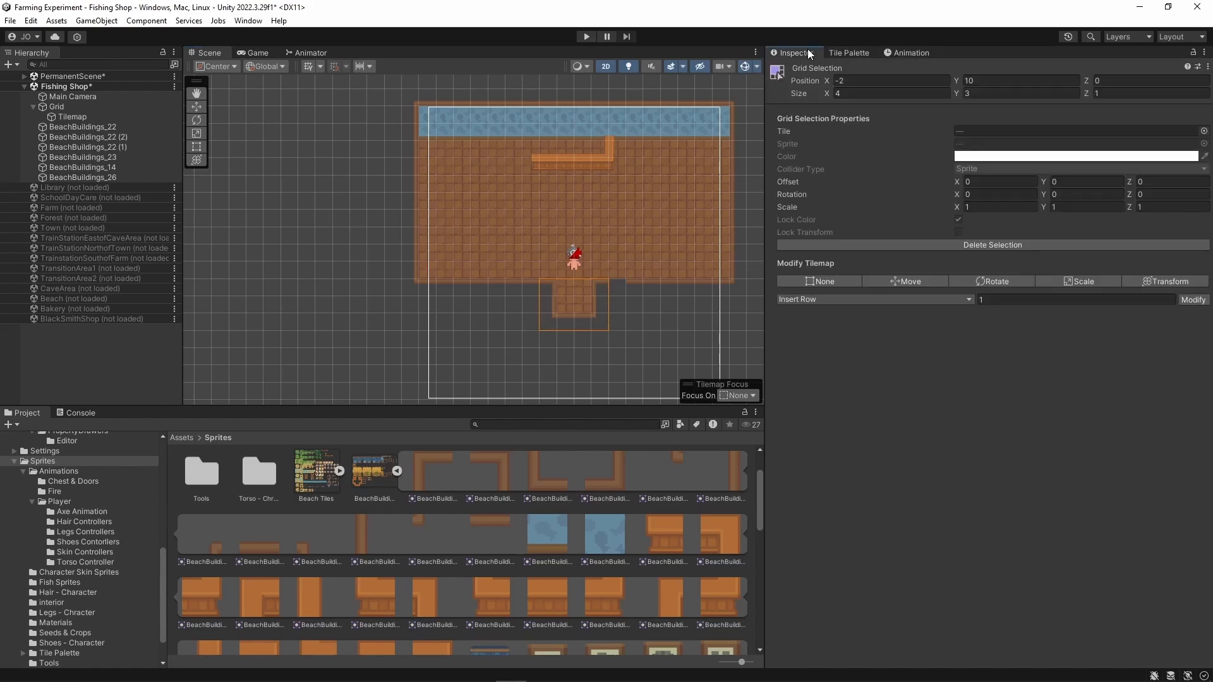
click(849, 53)
- Fill the gap in the room's lower border beside the doorway with the matching brown edge tile from the Wall Paper & Flooring palette
scroll(707, 251, up, 6)
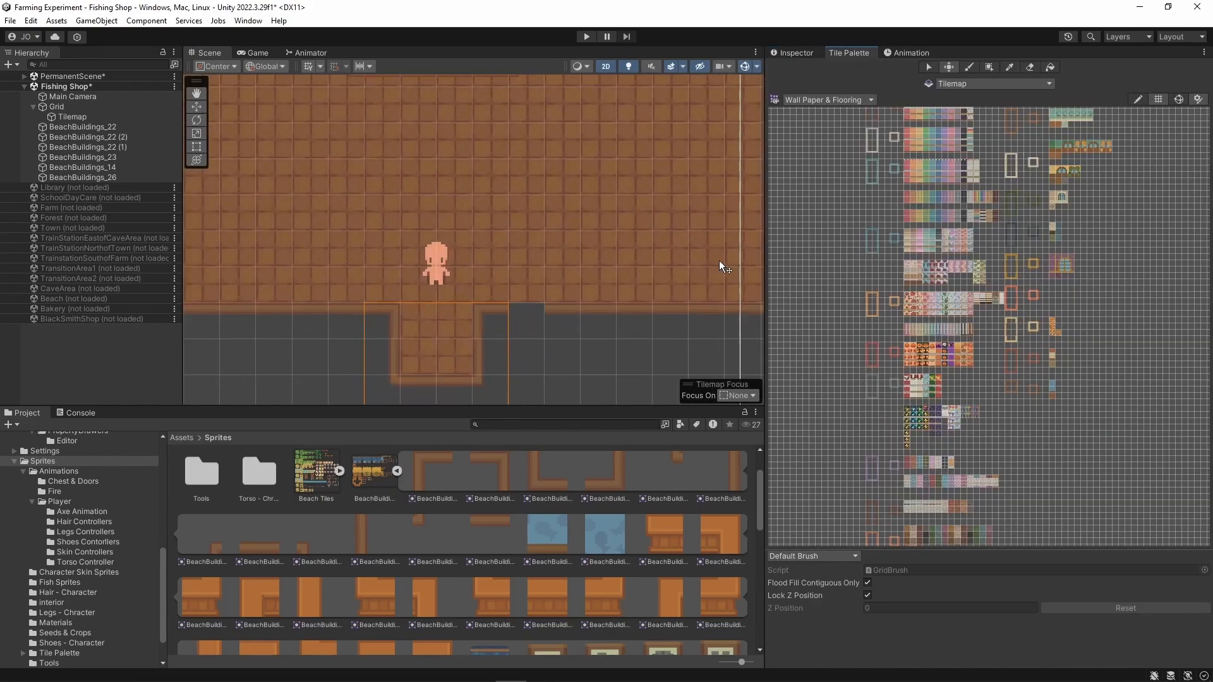
scroll(1034, 410, up, 8)
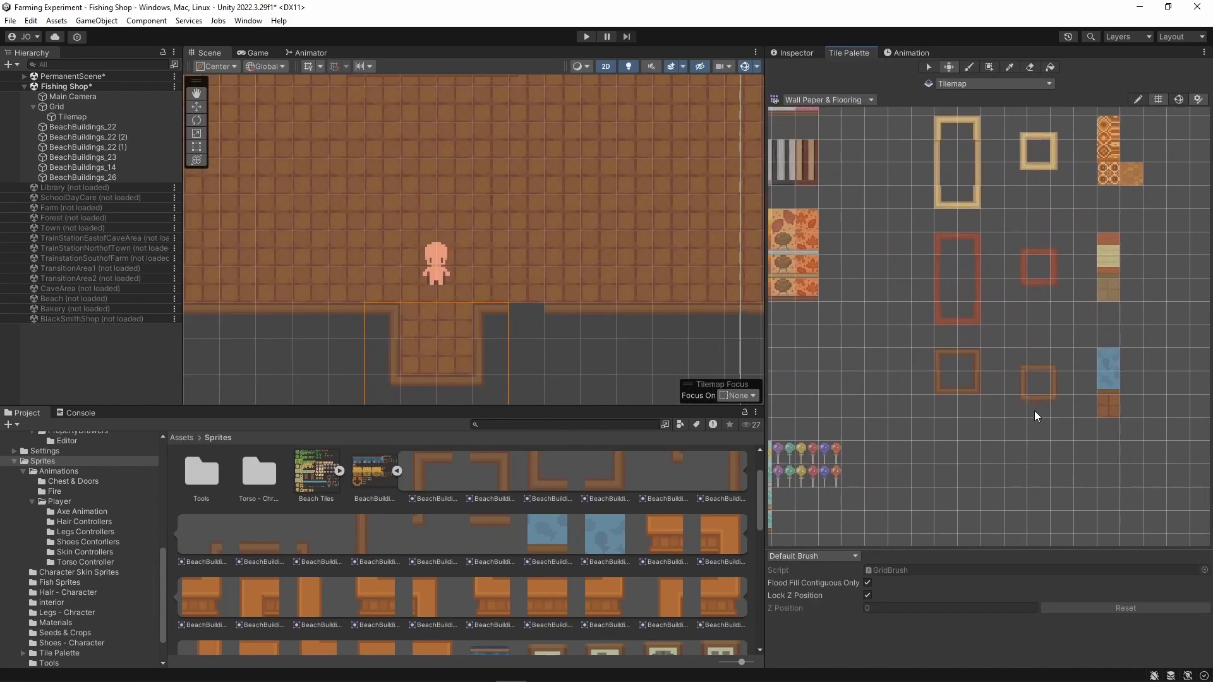
click(1039, 404)
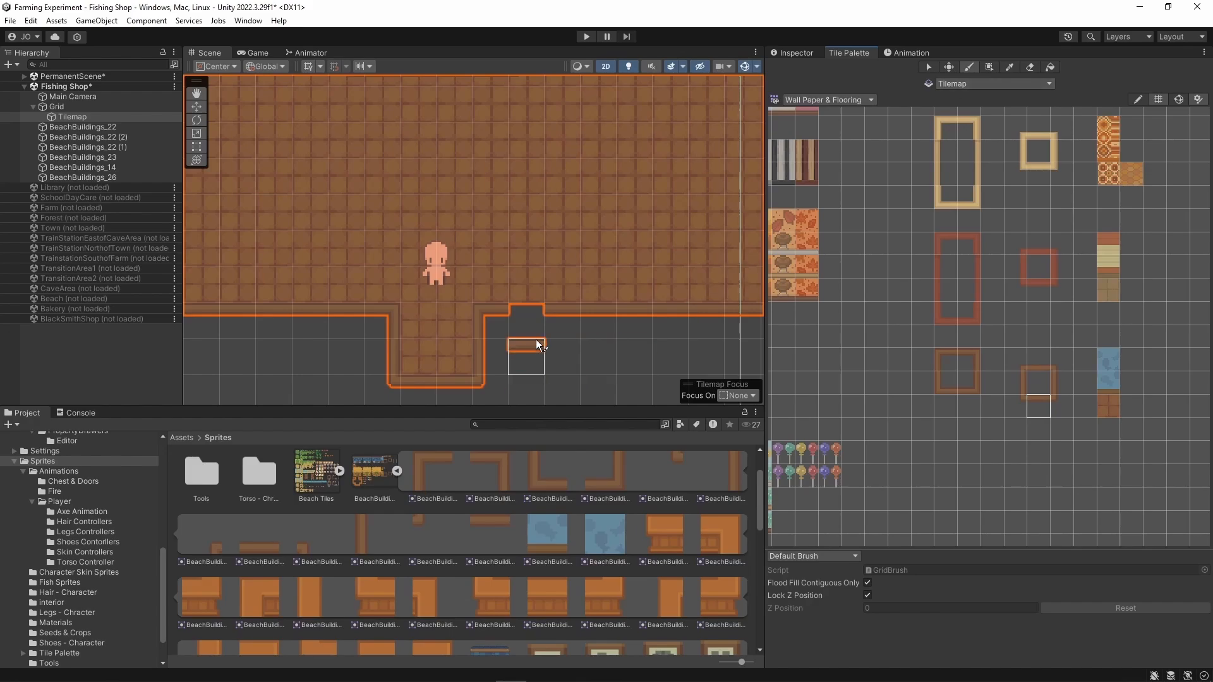
scroll(536, 327, down, 8)
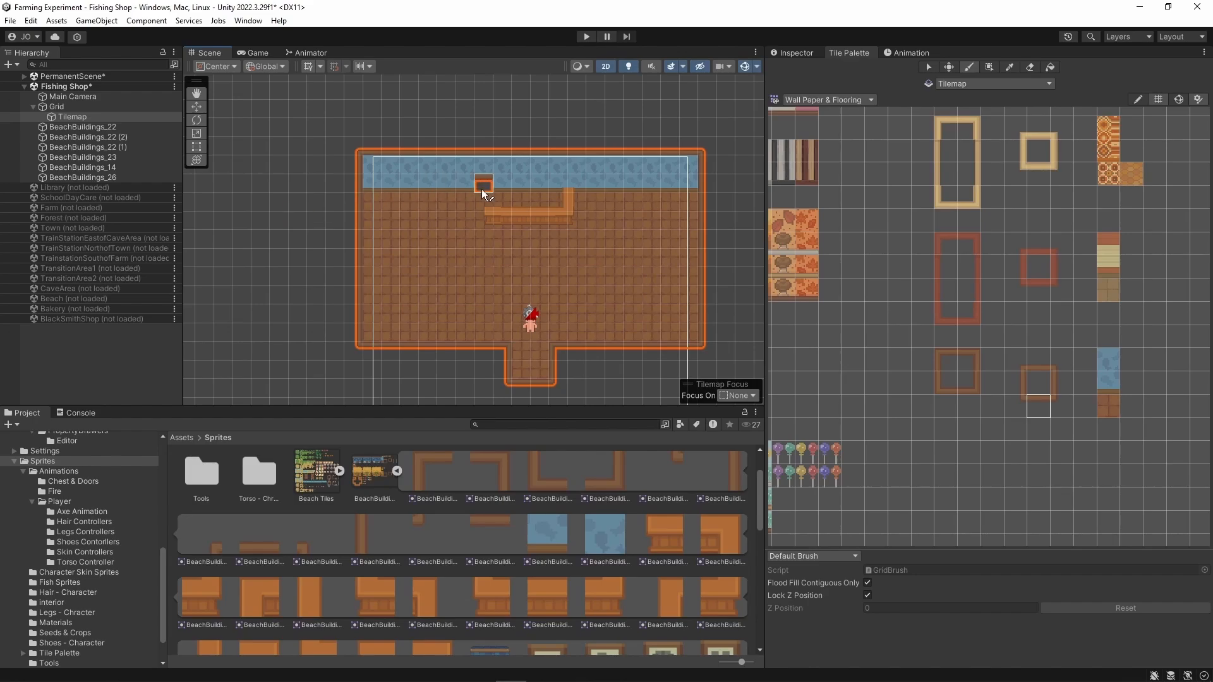
click(928, 67)
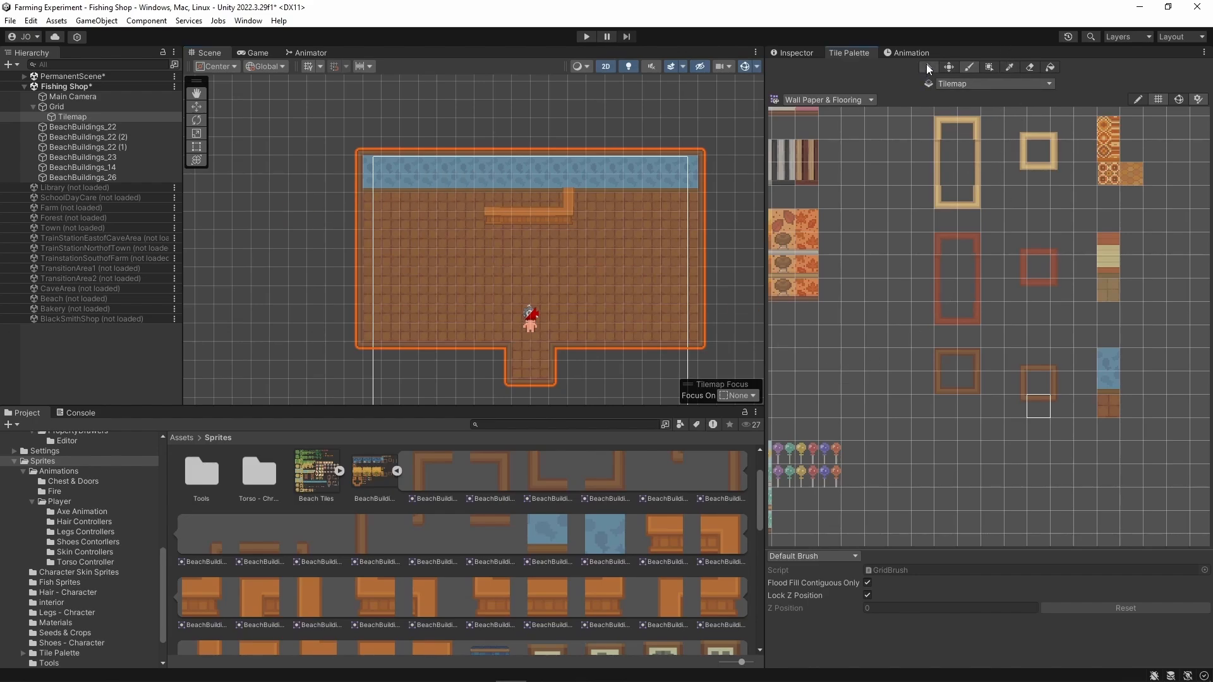
- Place the framed picture sprite buildings_all 1_3 on the blue wall at X 5.5, Y 22.5 and set its sorting layer to Instances
click(397, 470)
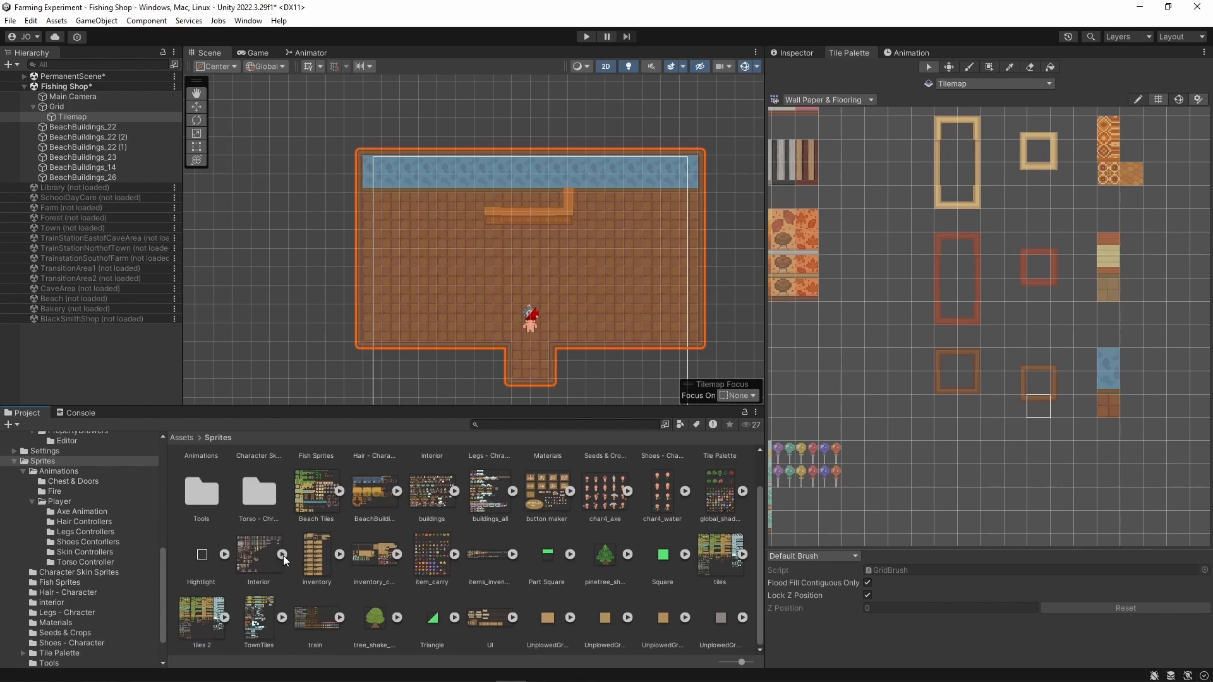
click(397, 491)
scroll(464, 556, down, 3)
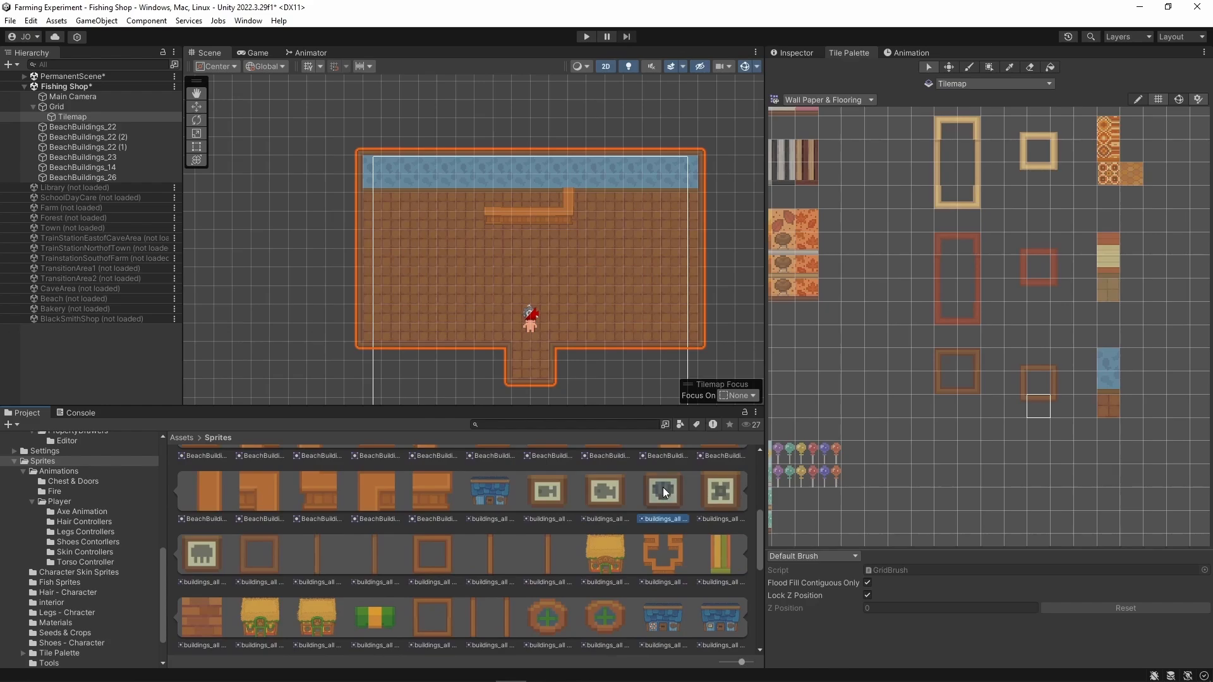
drag(664, 492, 627, 173)
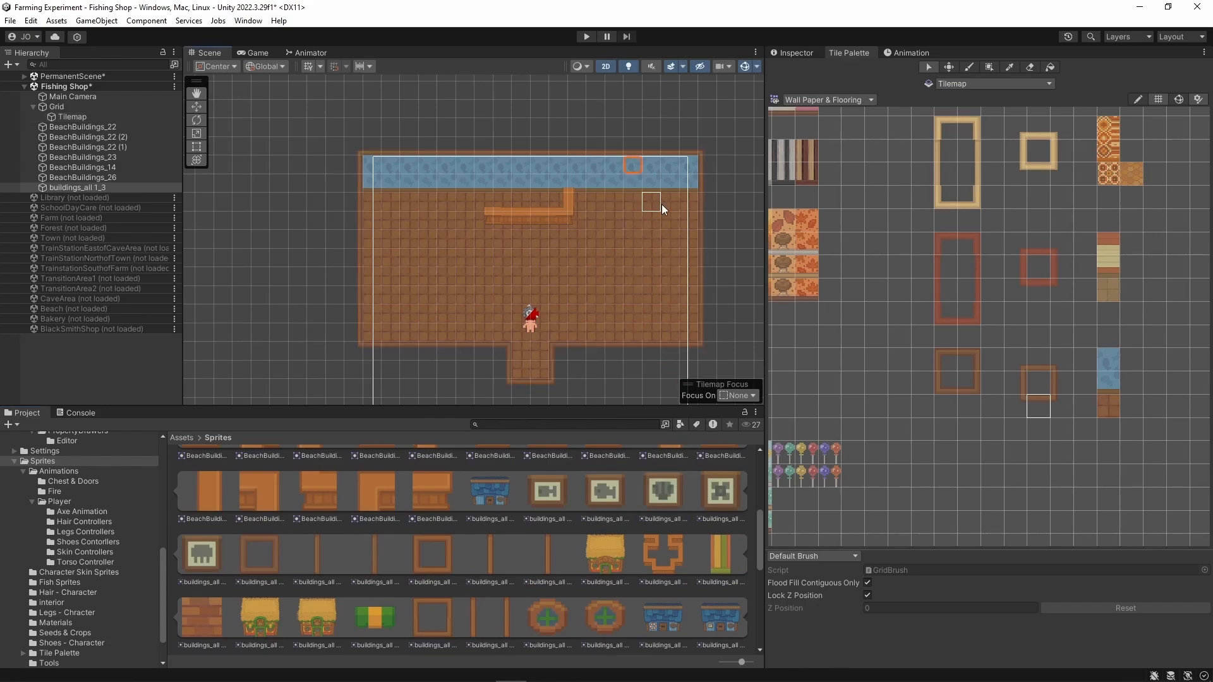
click(795, 52)
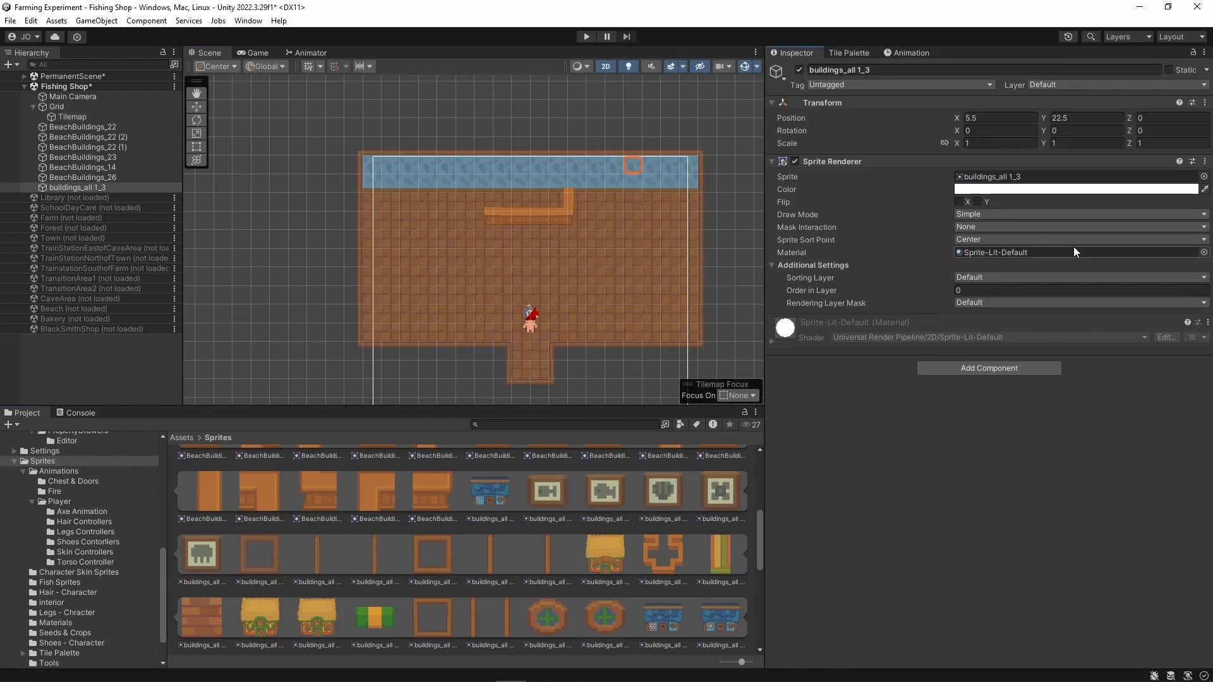
click(1010, 277)
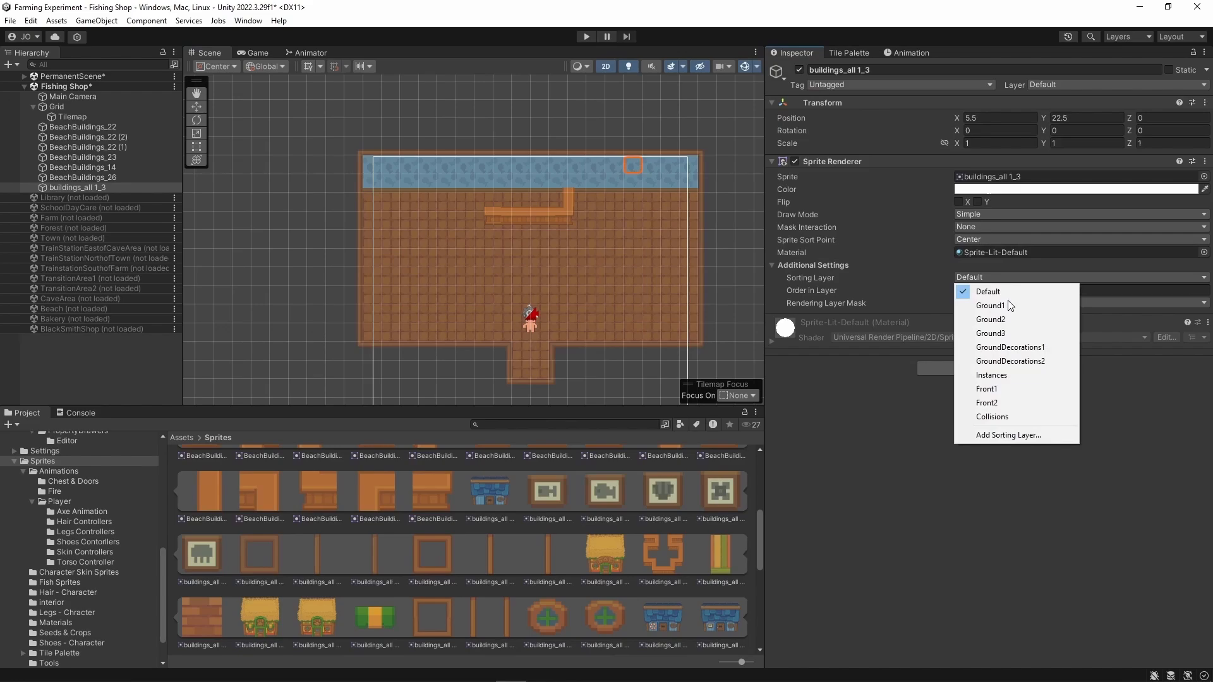
click(999, 375)
scroll(627, 263, up, 2)
scroll(627, 262, up, 2)
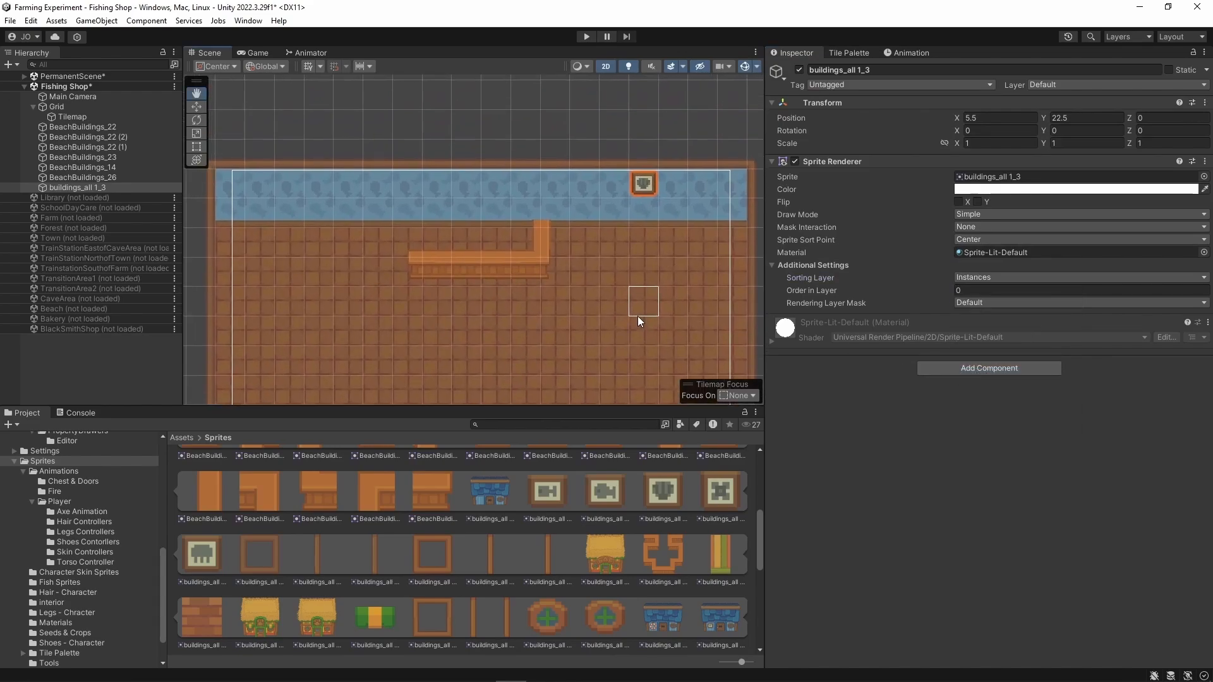
- Place the framed fish sprite buildings_all 1_2 on the wall at about X 3.5, Y 22.1, with sorting layer Instances
drag(613, 497, 591, 268)
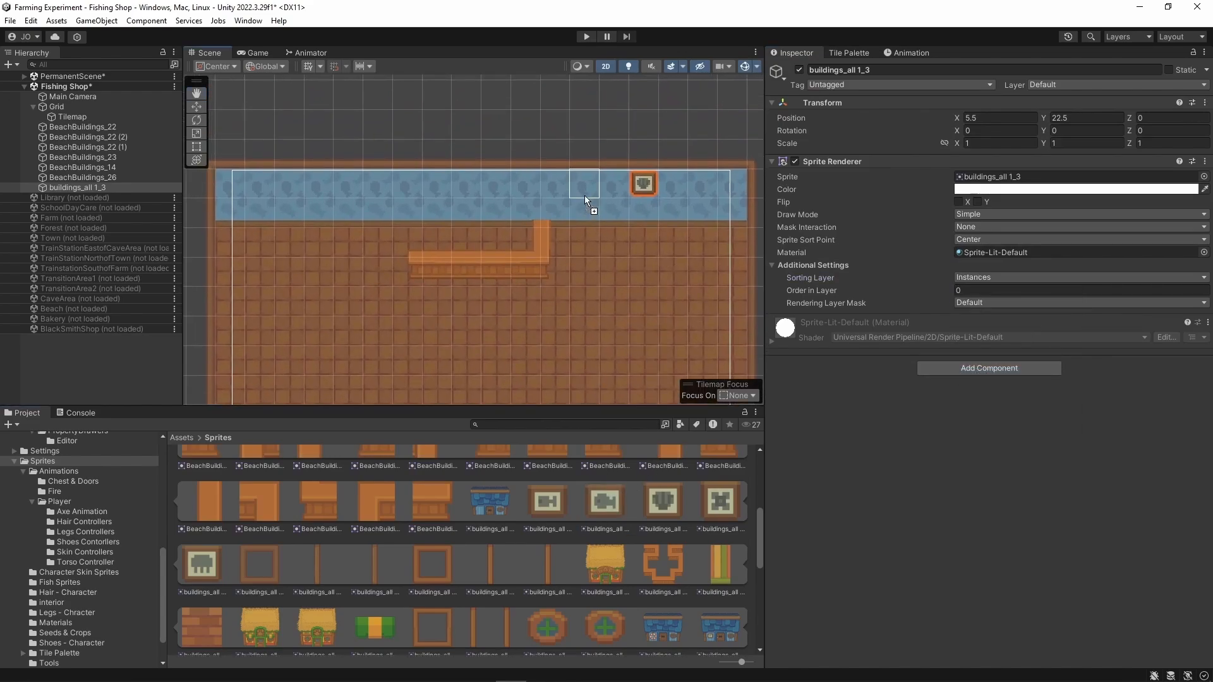
drag(585, 195, 585, 195)
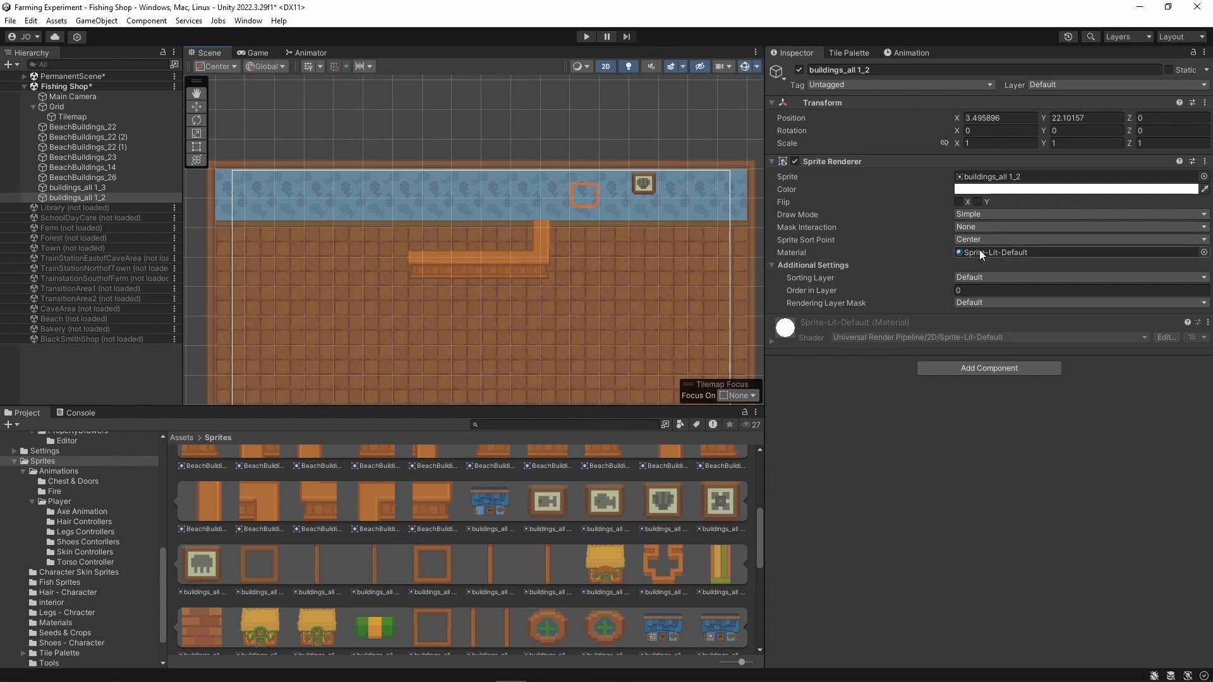
click(992, 278)
click(987, 377)
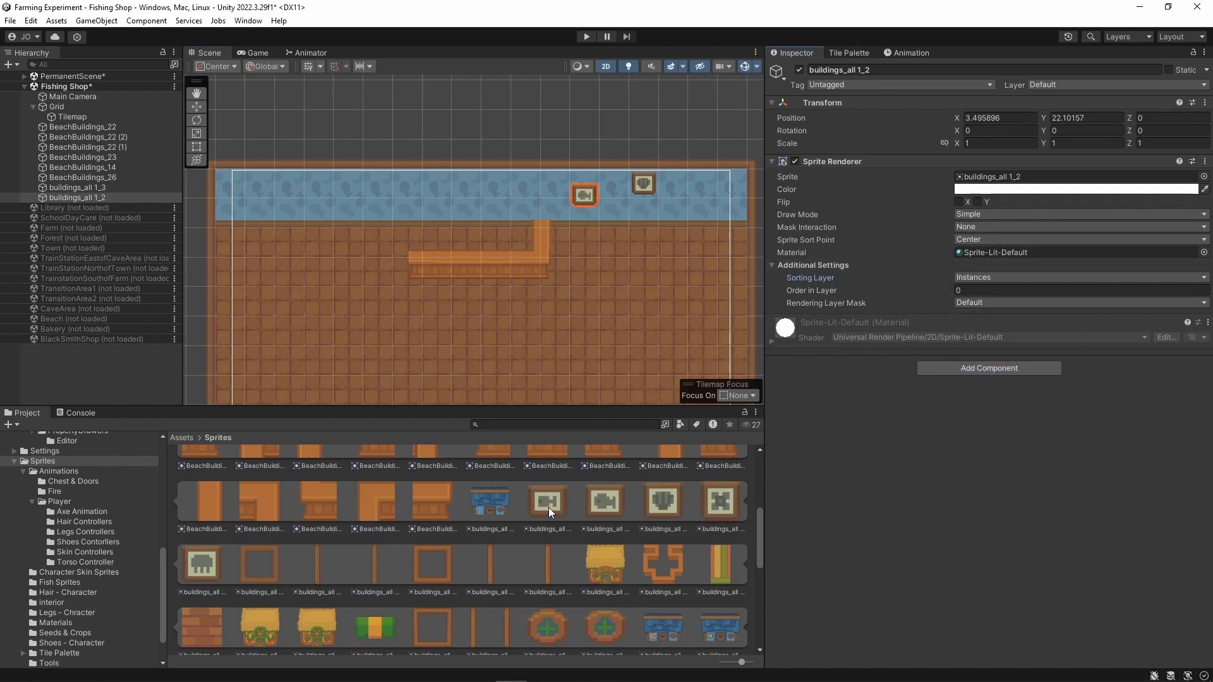
- Place the small framed fish sprite buildings_all 1_1 on the wall at about X 7.52, Y 21.76, with sorting layer Instances
drag(544, 505, 704, 206)
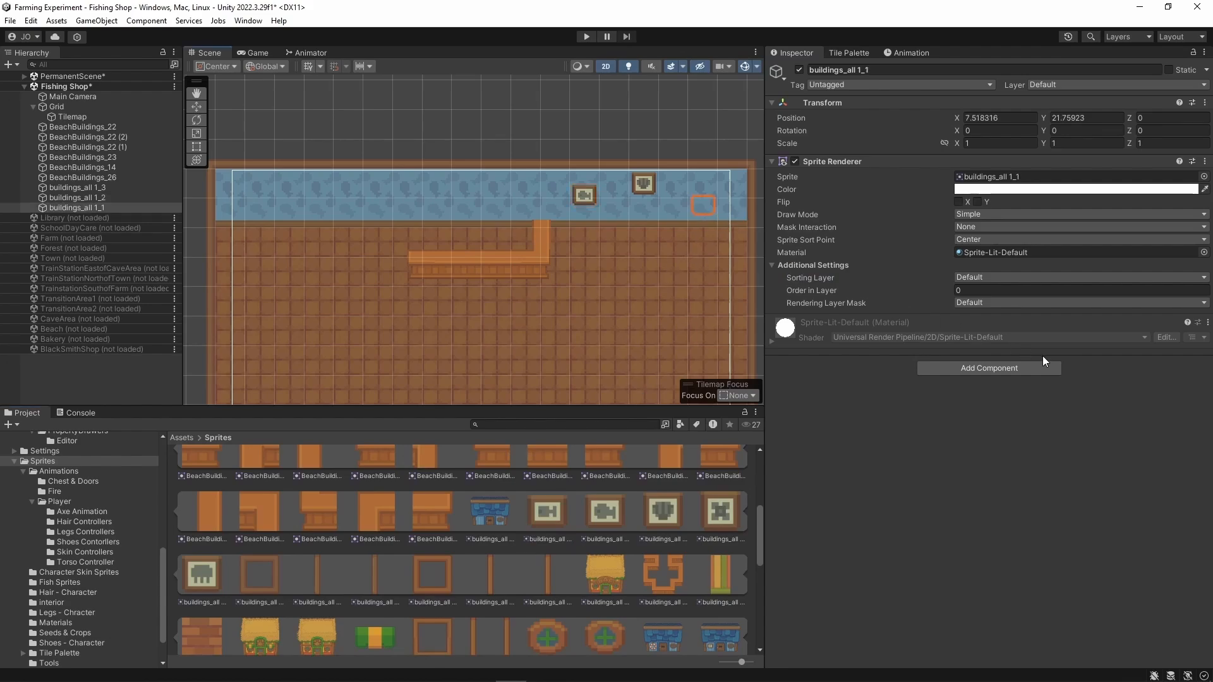
click(1002, 276)
click(1001, 377)
- Place the framed picture sprite buildings_all 1_5 on the wall at about X -5.75, Y 22.32, with sorting layer Instances
drag(210, 583, 287, 287)
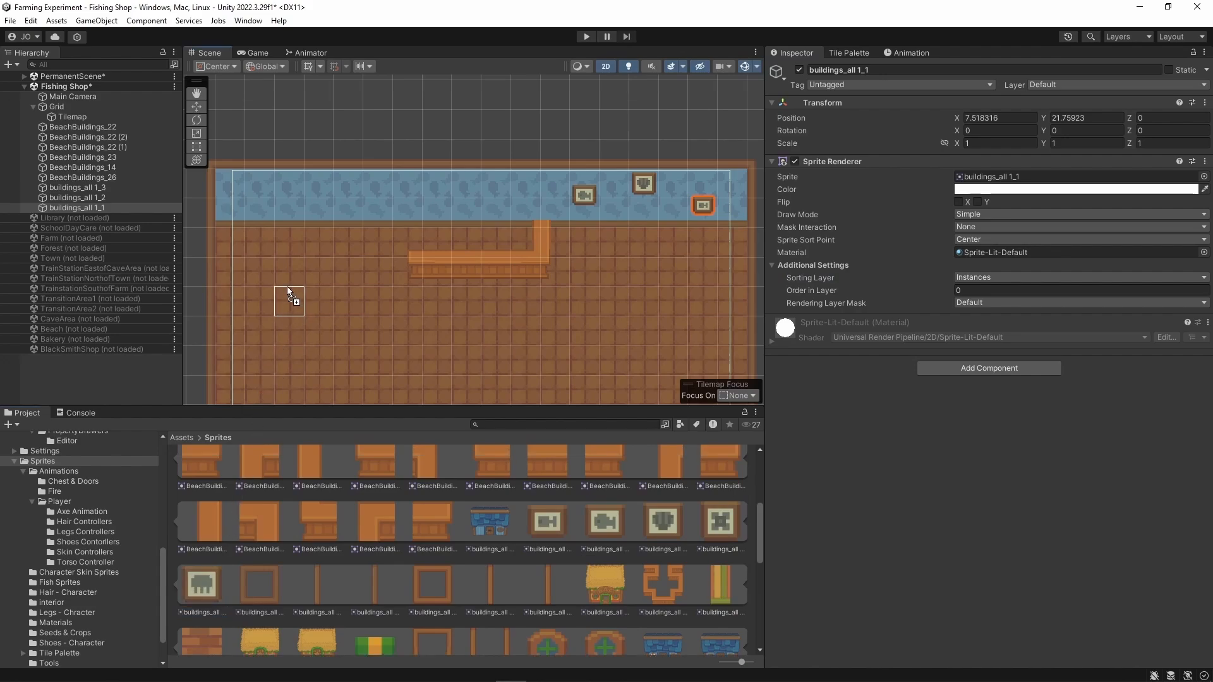
drag(313, 197, 312, 189)
click(994, 277)
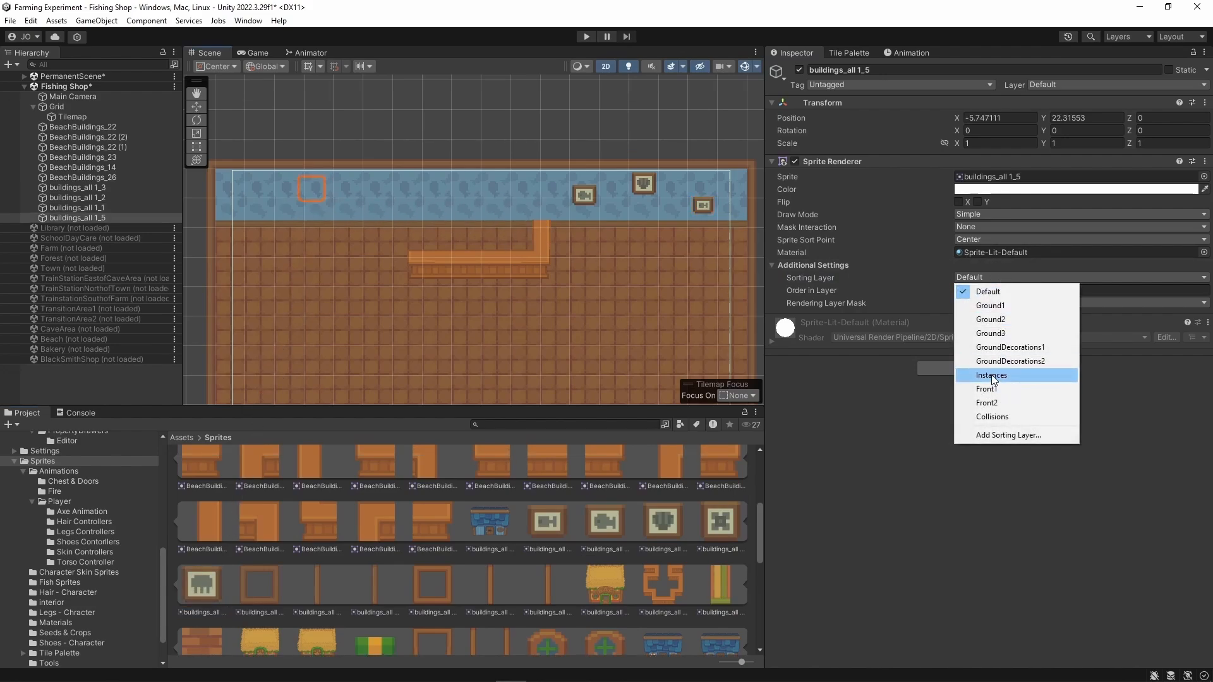
click(991, 375)
- Shift pictures buildings_all 1_1 and 1_3 closer to the framed fish 1_2, with 1_3 at X 4.89, and deselect them
scroll(661, 279, up, 4)
middle_drag(671, 257, 620, 329)
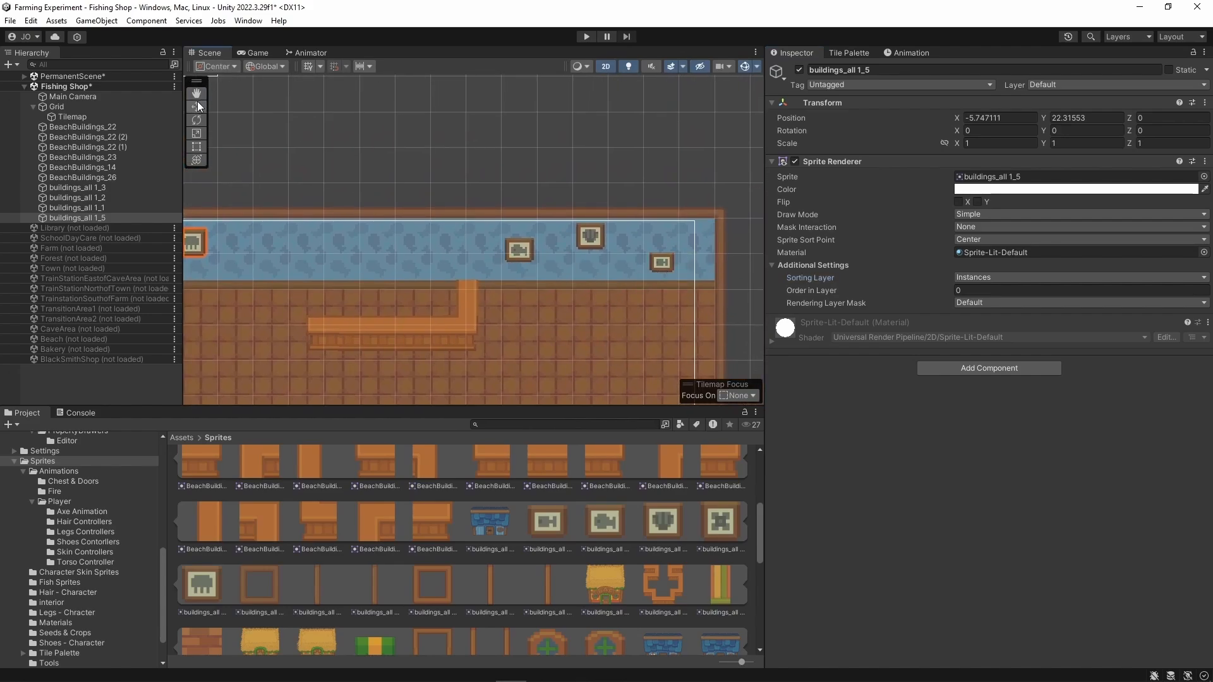
click(197, 106)
click(662, 263)
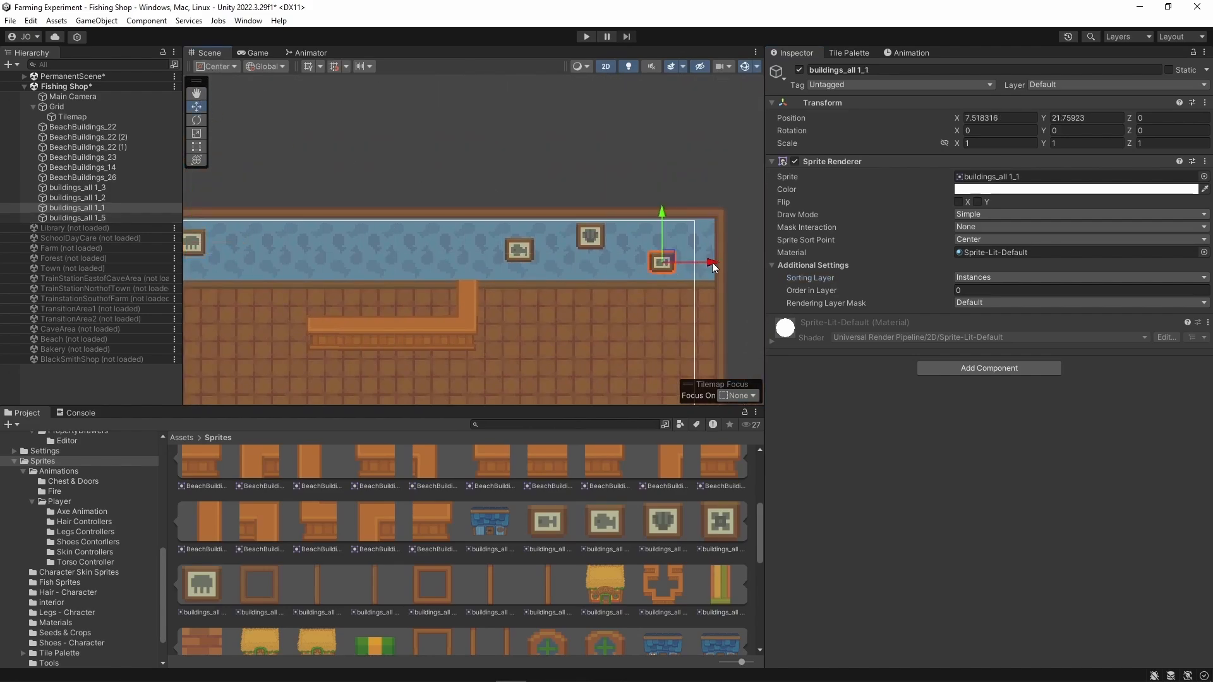
drag(712, 263, 623, 240)
click(587, 234)
click(630, 266)
click(567, 236)
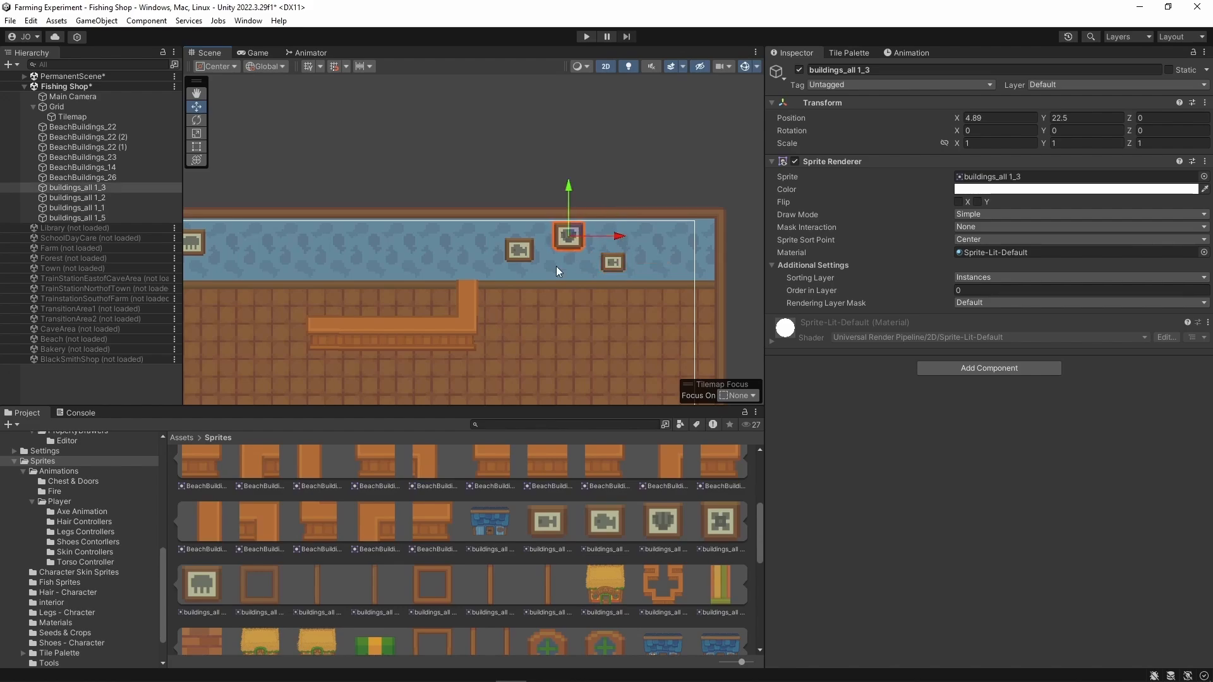
click(547, 300)
- Move the picture buildings_all 1_5 to X -3.51, lower it slightly on the wall, and deselect it
scroll(612, 282, down, 3)
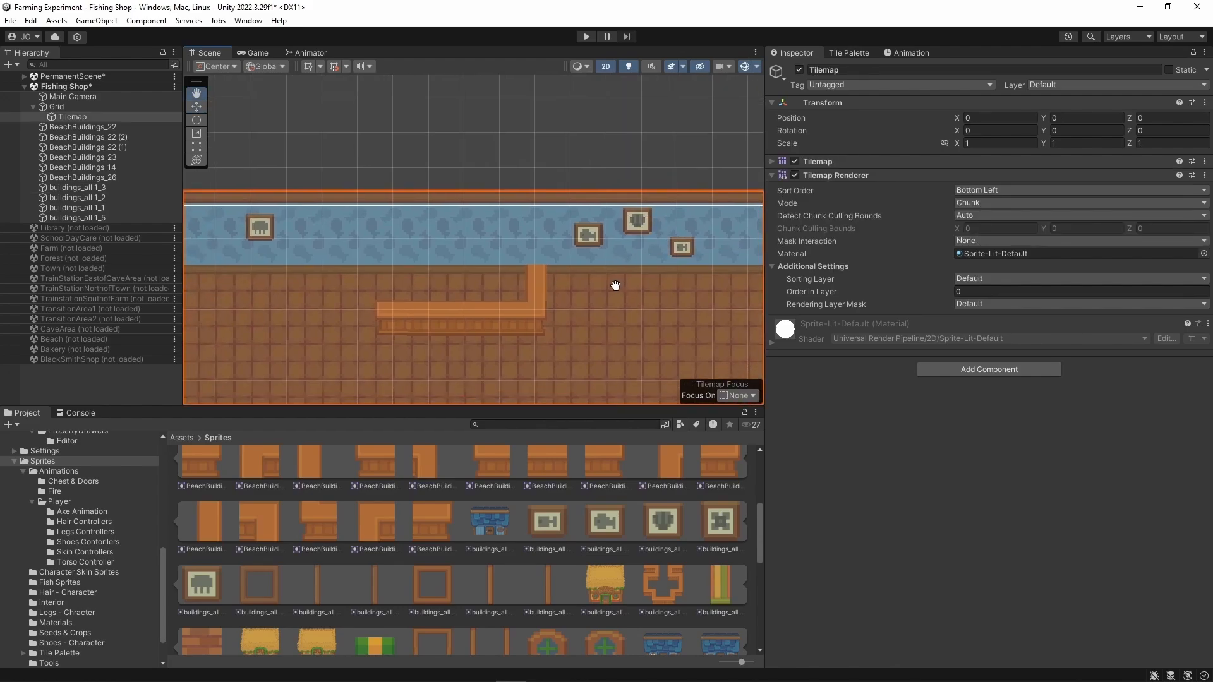
scroll(612, 282, down, 4)
middle_drag(481, 282, 579, 282)
click(503, 252)
drag(556, 248, 600, 249)
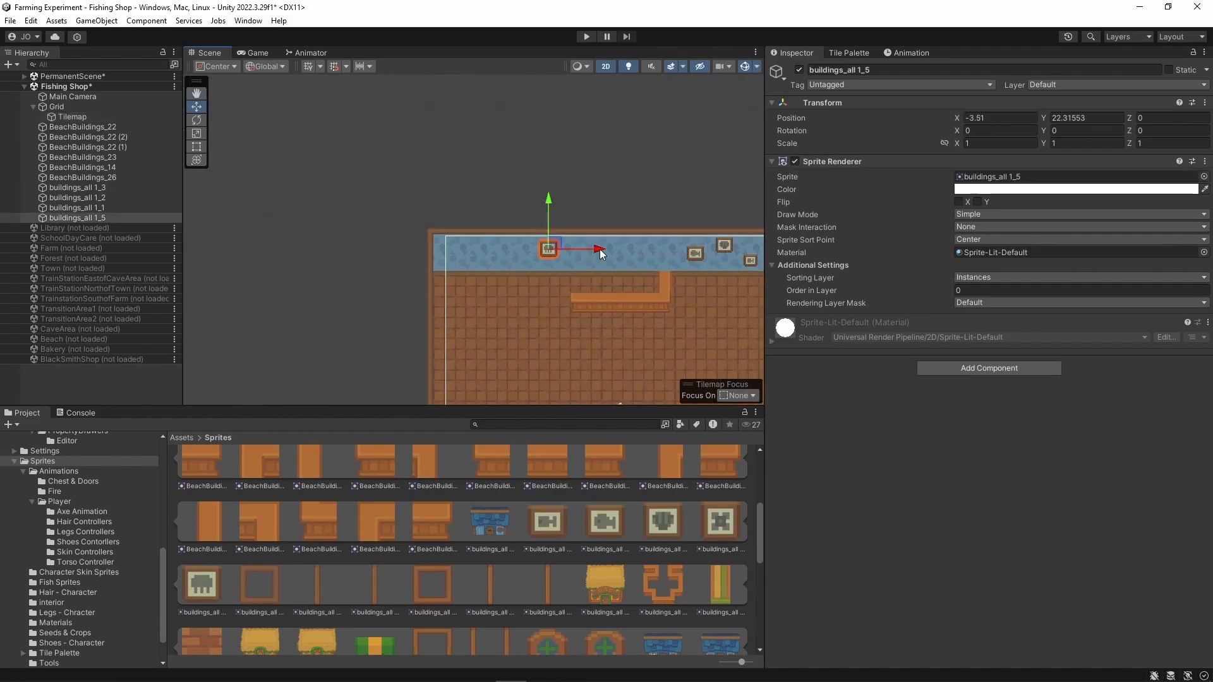
drag(548, 201, 548, 202)
click(711, 317)
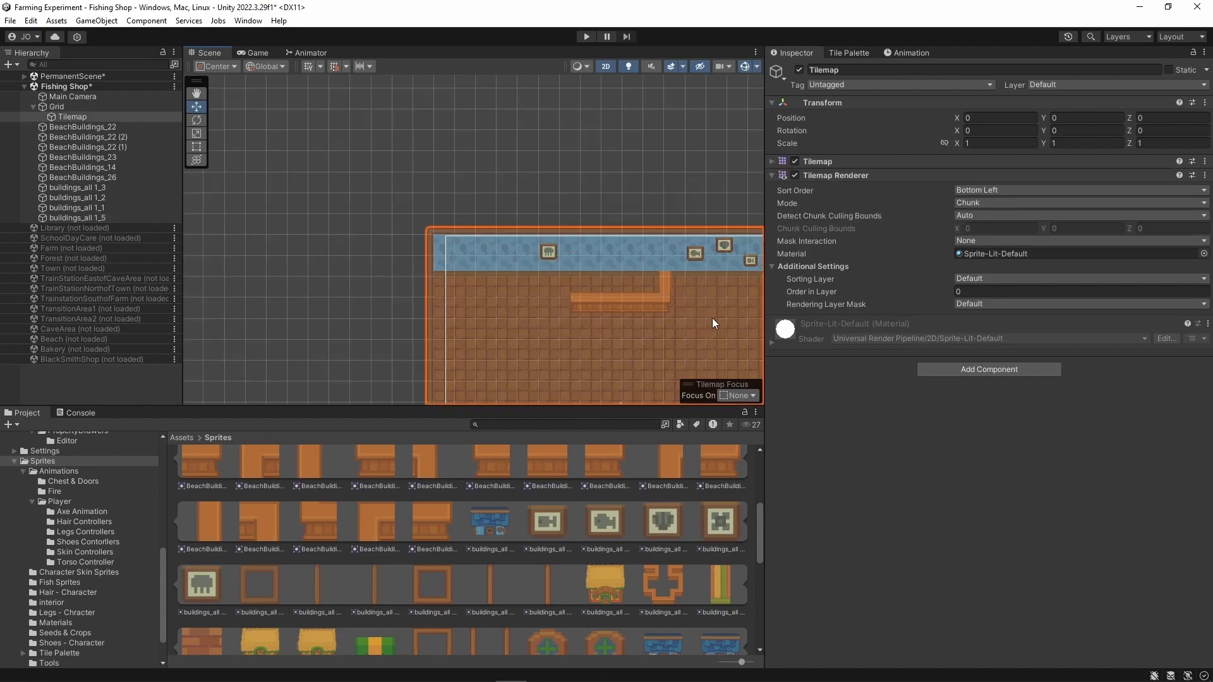
- Place the blue fish picture buildings_all 1_30 on sorting layer Instances, raise it to Y 22.1, and move it between pictures 1_5 and 1_2
middle_drag(712, 317, 609, 272)
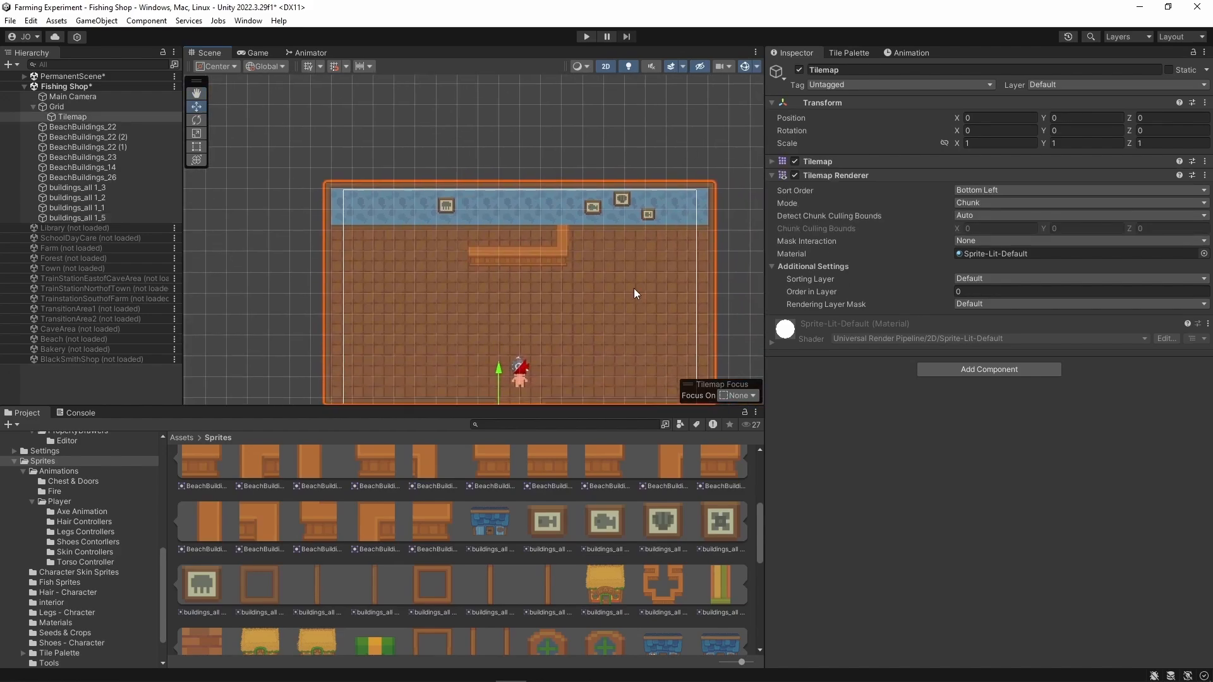
scroll(609, 526, down, 3)
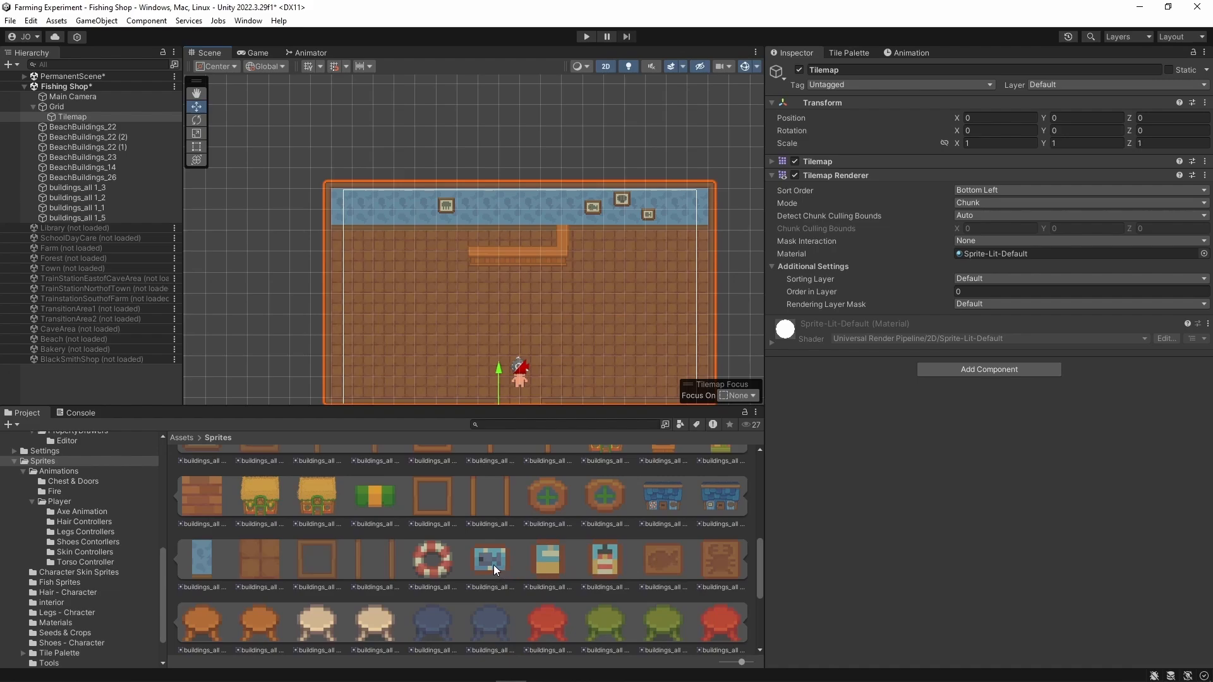
drag(494, 565, 415, 212)
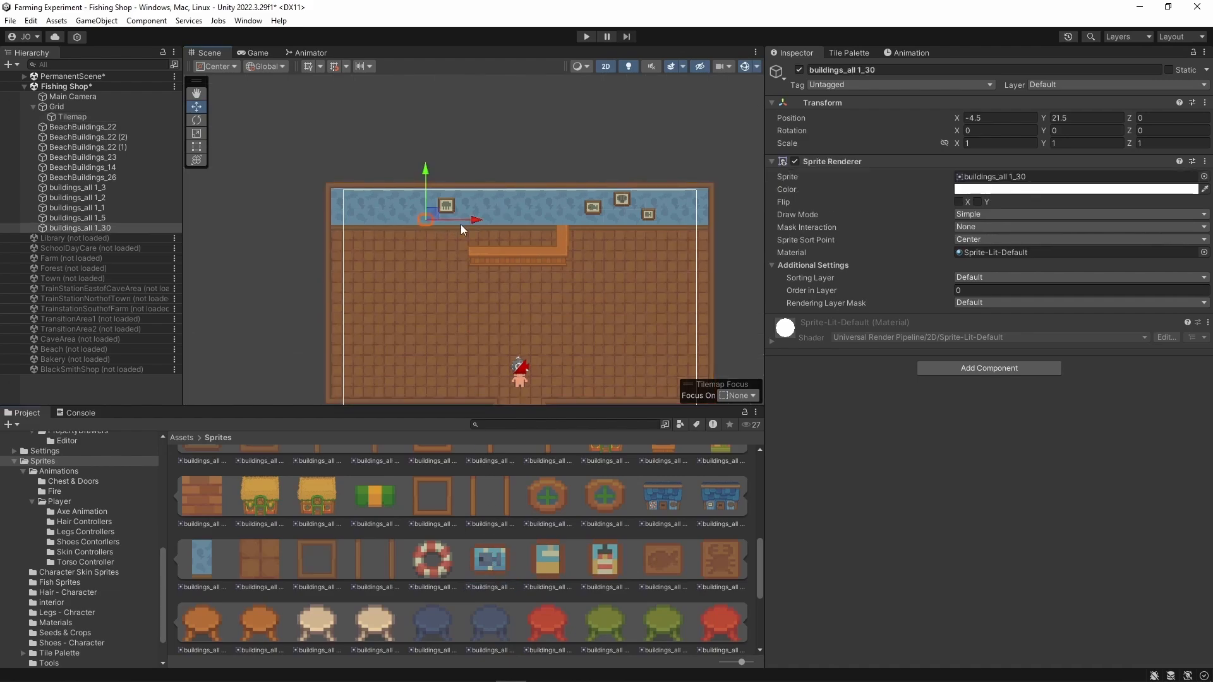
click(1007, 278)
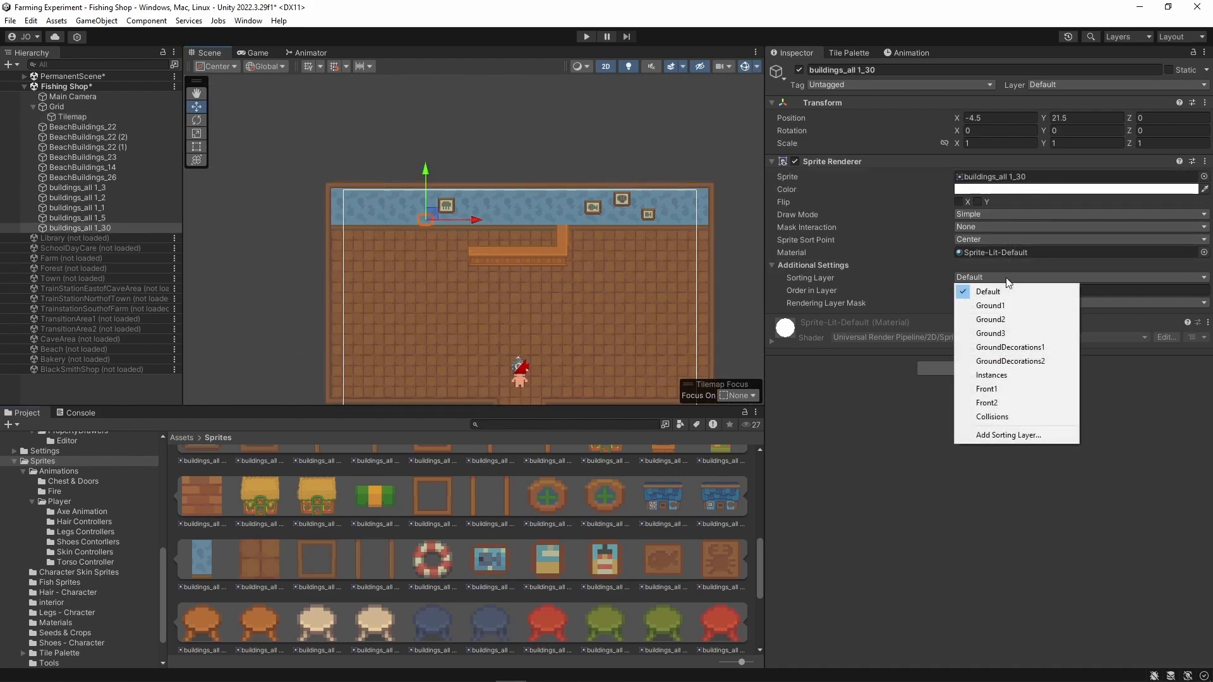
click(996, 375)
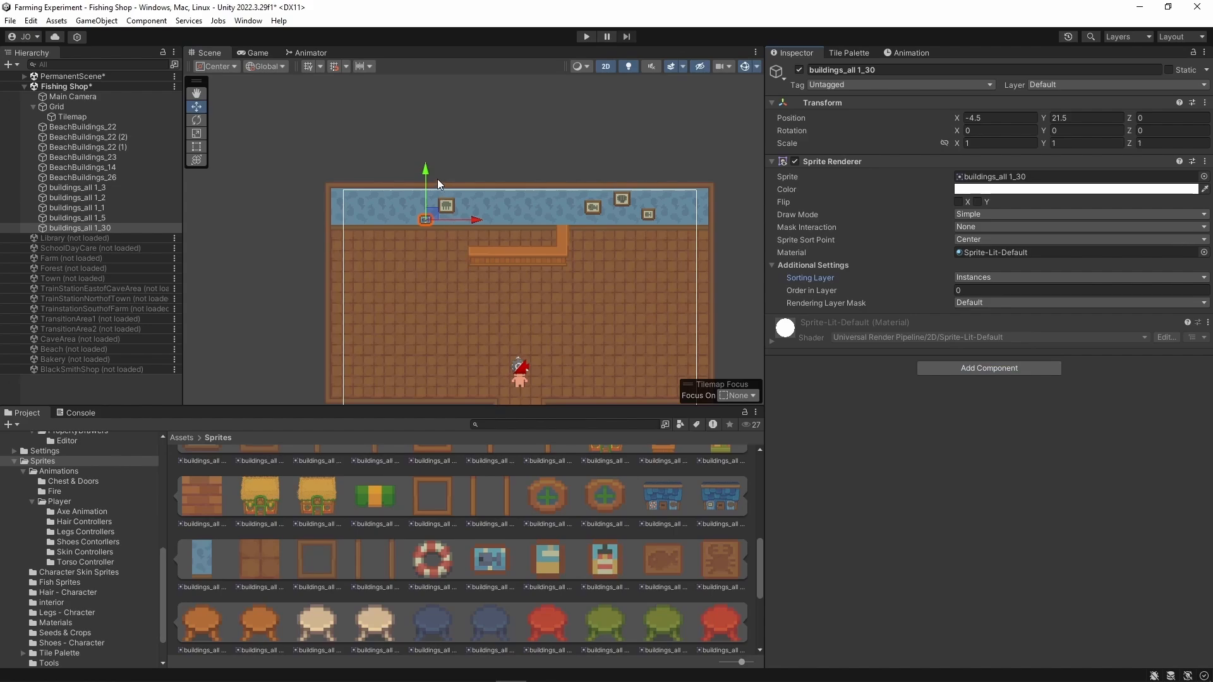
drag(426, 172, 426, 161)
scroll(441, 266, up, 3)
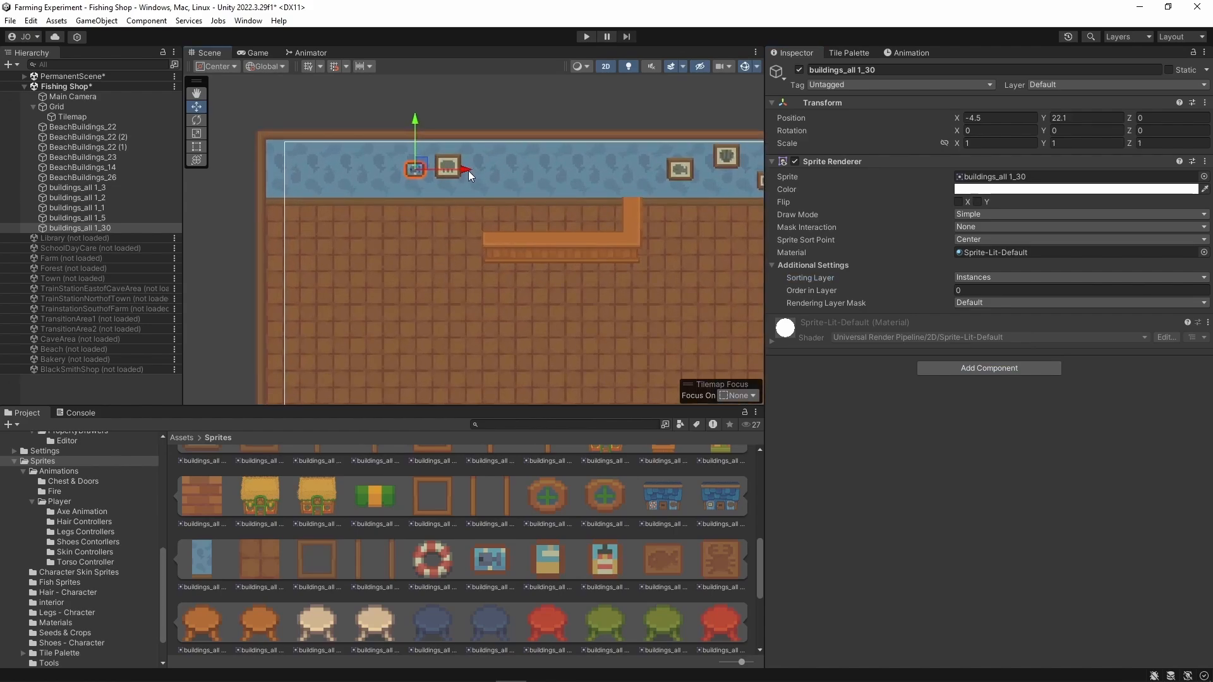
drag(468, 171, 651, 161)
- Place the picture sprite buildings_all 1_32 on the wall with sorting layer Instances and shift it to X -0.96
drag(602, 567, 527, 280)
drag(527, 164, 526, 162)
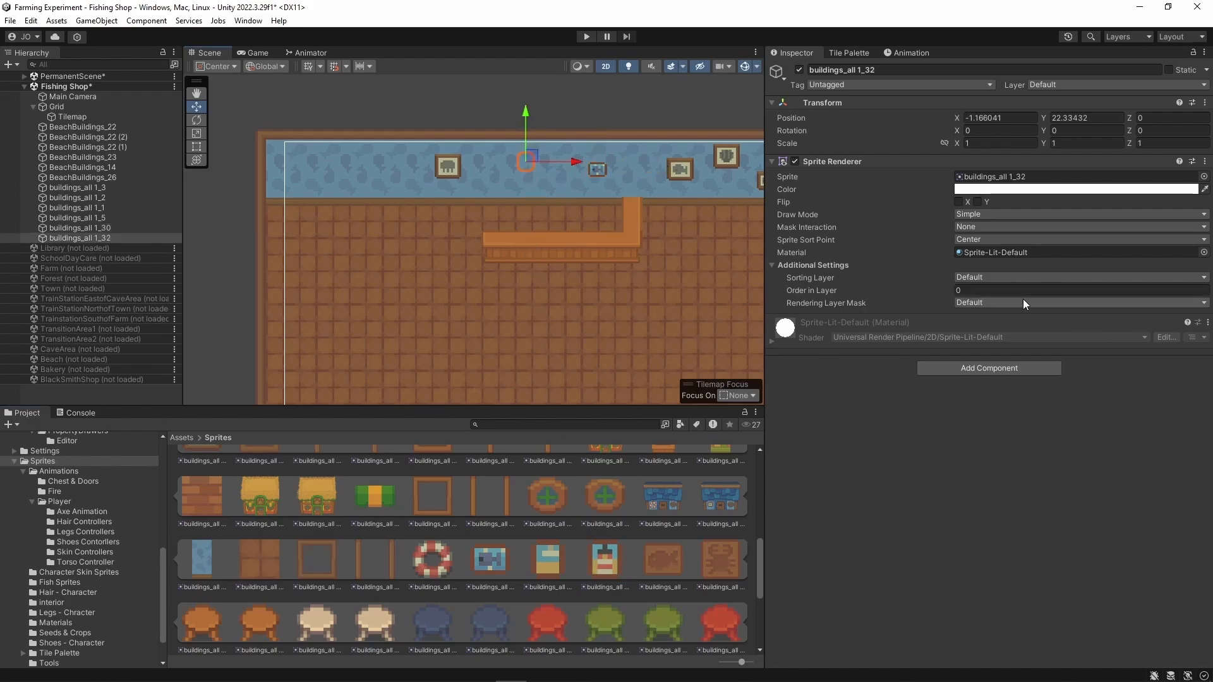
click(1037, 278)
click(1041, 376)
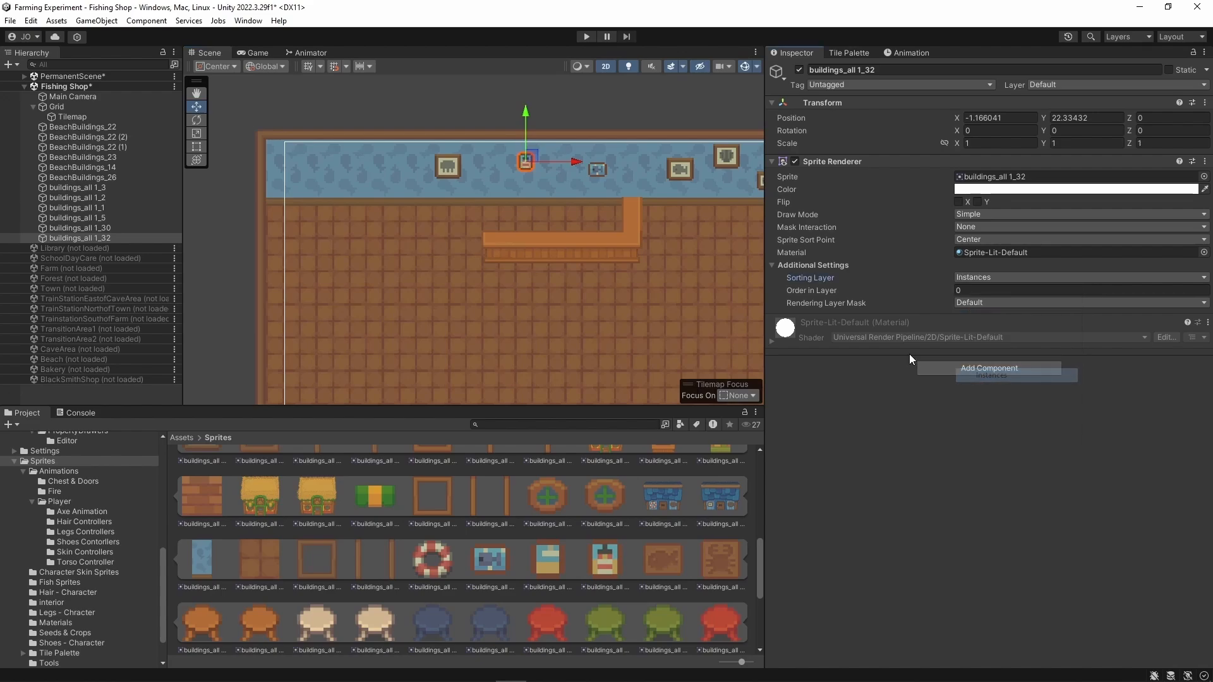
drag(567, 163, 582, 160)
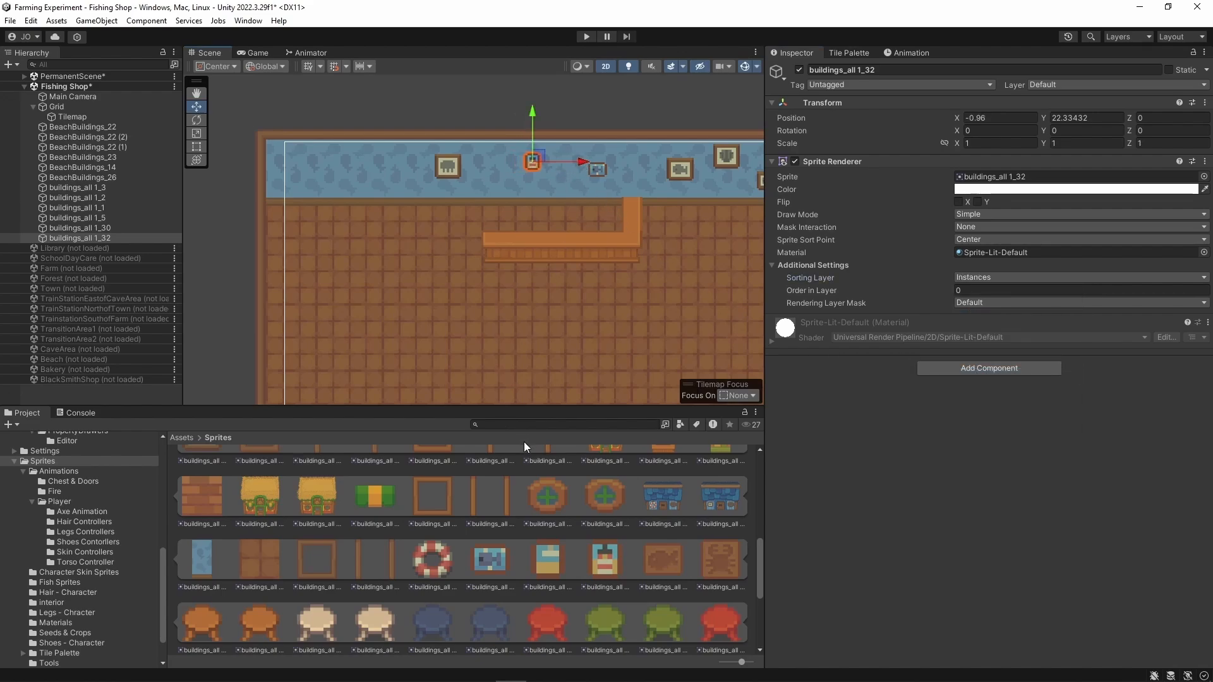
- Place the lifebuoy sprite buildings_all 1_29 on the blue wall with sorting layer Instances and shift it to X -7.92
drag(440, 568, 369, 173)
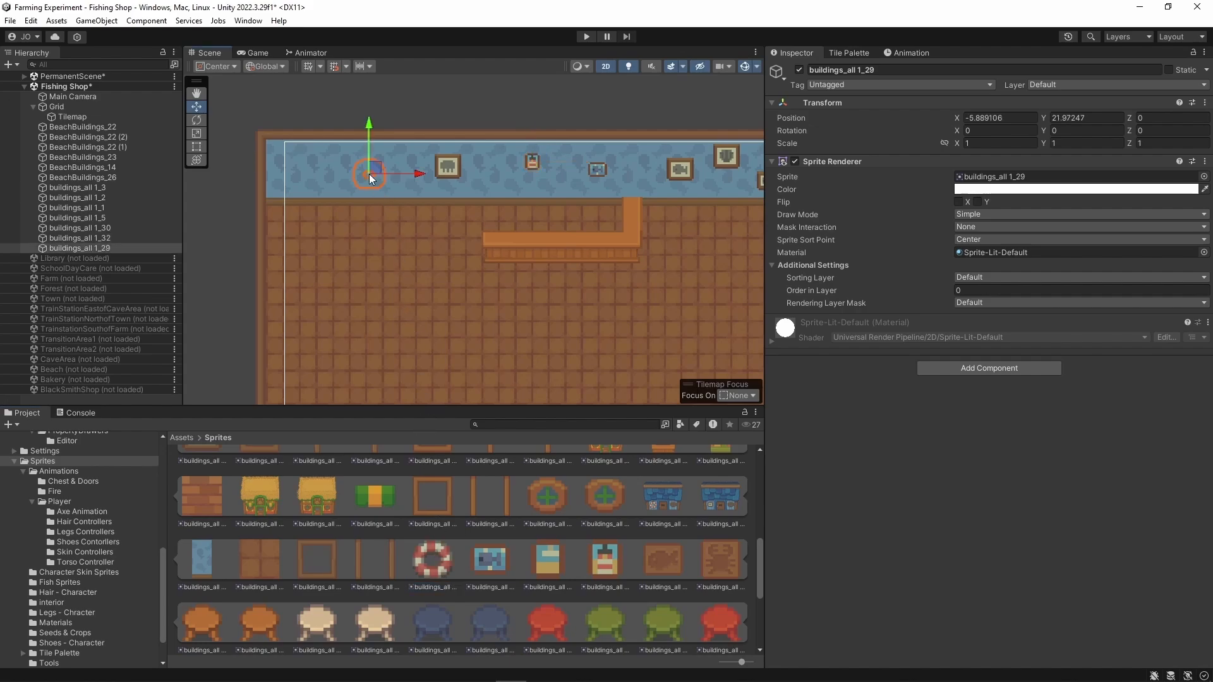
click(1008, 277)
click(996, 378)
scroll(469, 195, down, 3)
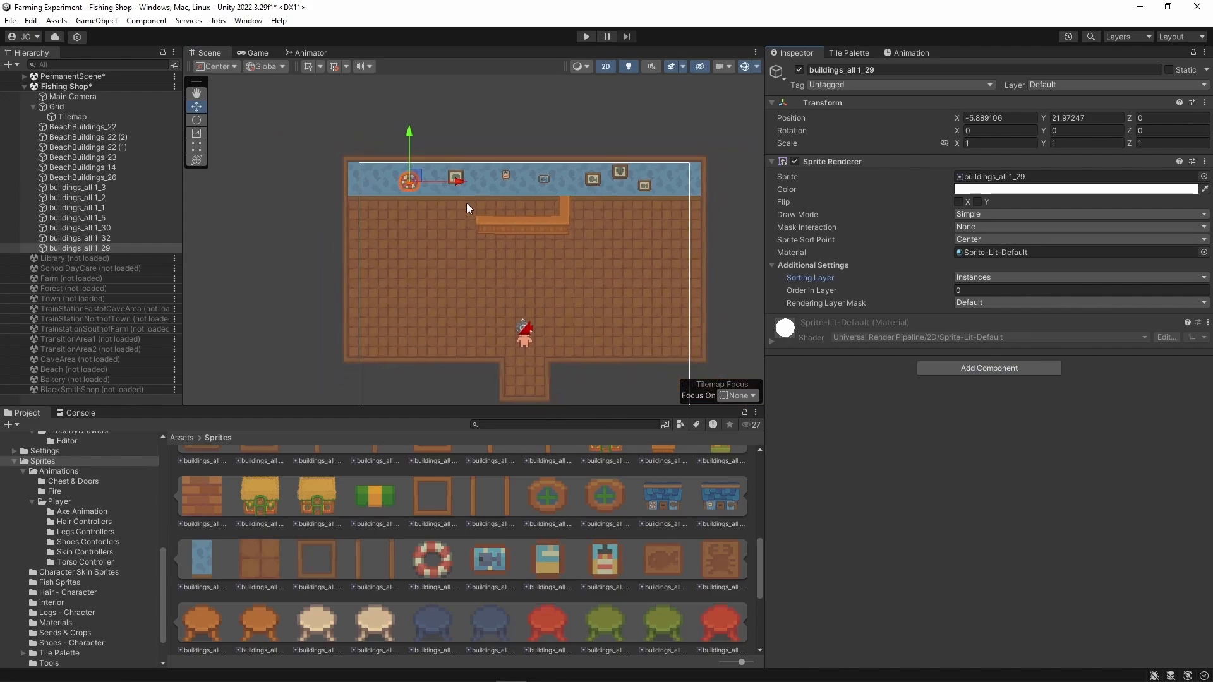
drag(456, 181, 418, 176)
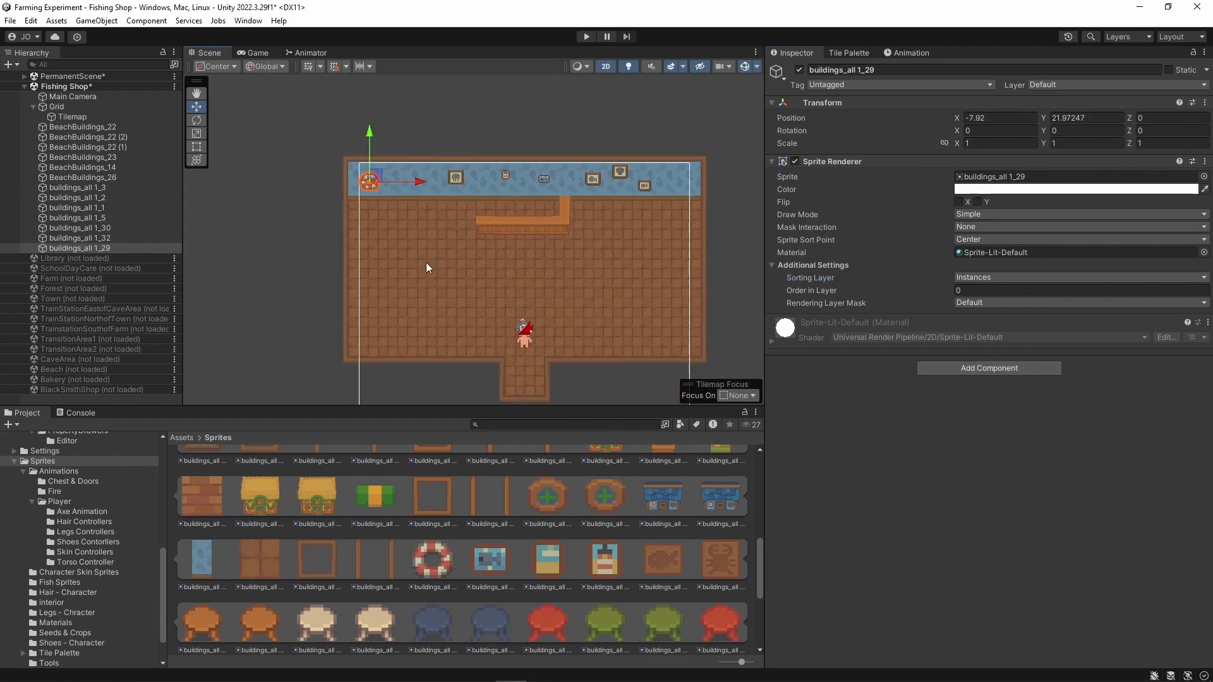
- Move picture buildings_all 1_5 closer to the lifebuoy and reposition the lifebuoy to X -8.15, Y 21.78
scroll(404, 276, up, 5)
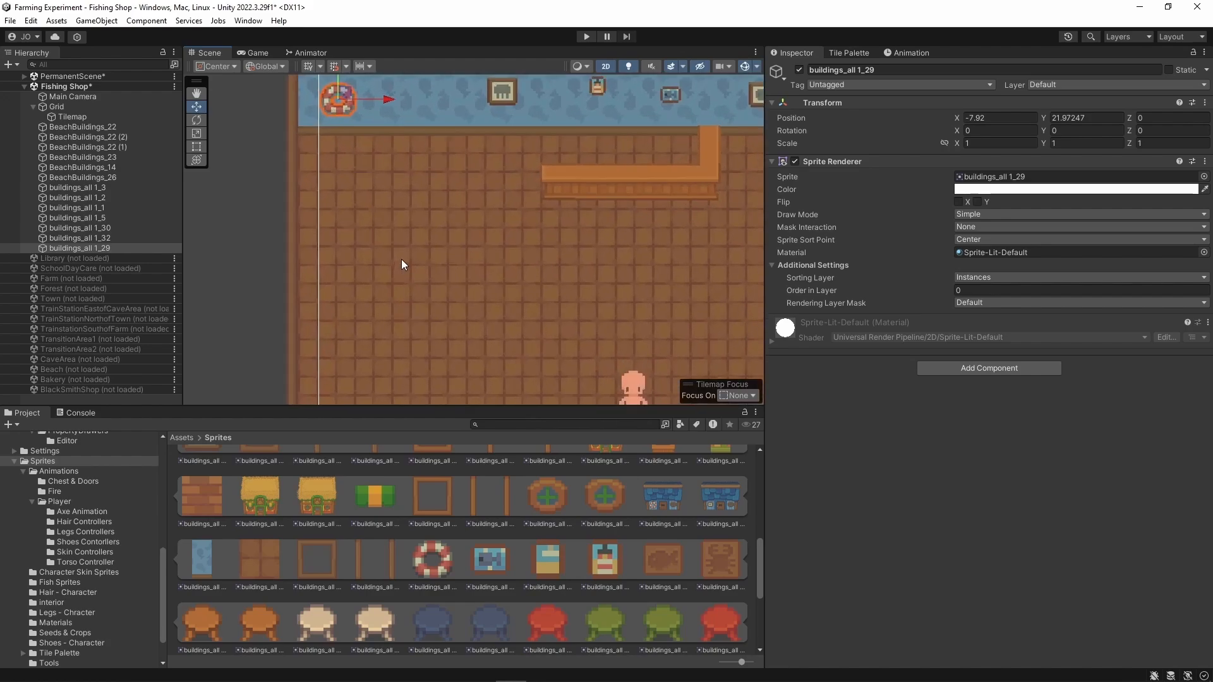
click(445, 269)
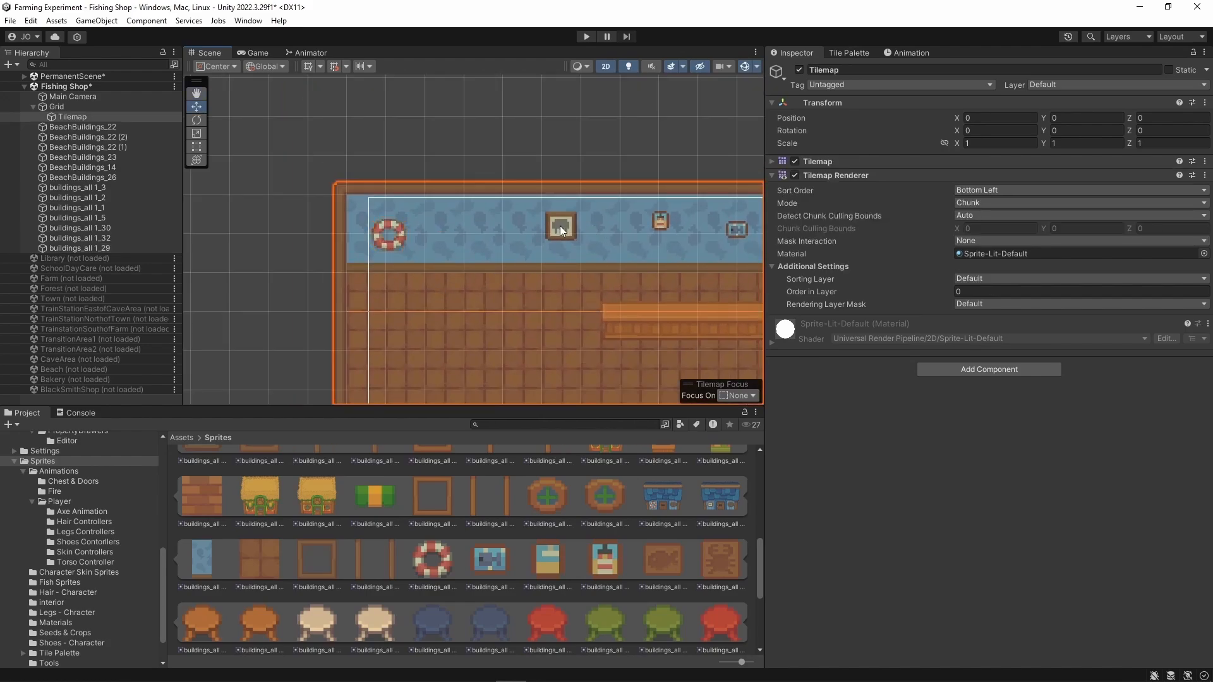
click(559, 229)
drag(608, 228, 419, 237)
click(392, 243)
drag(379, 183, 381, 188)
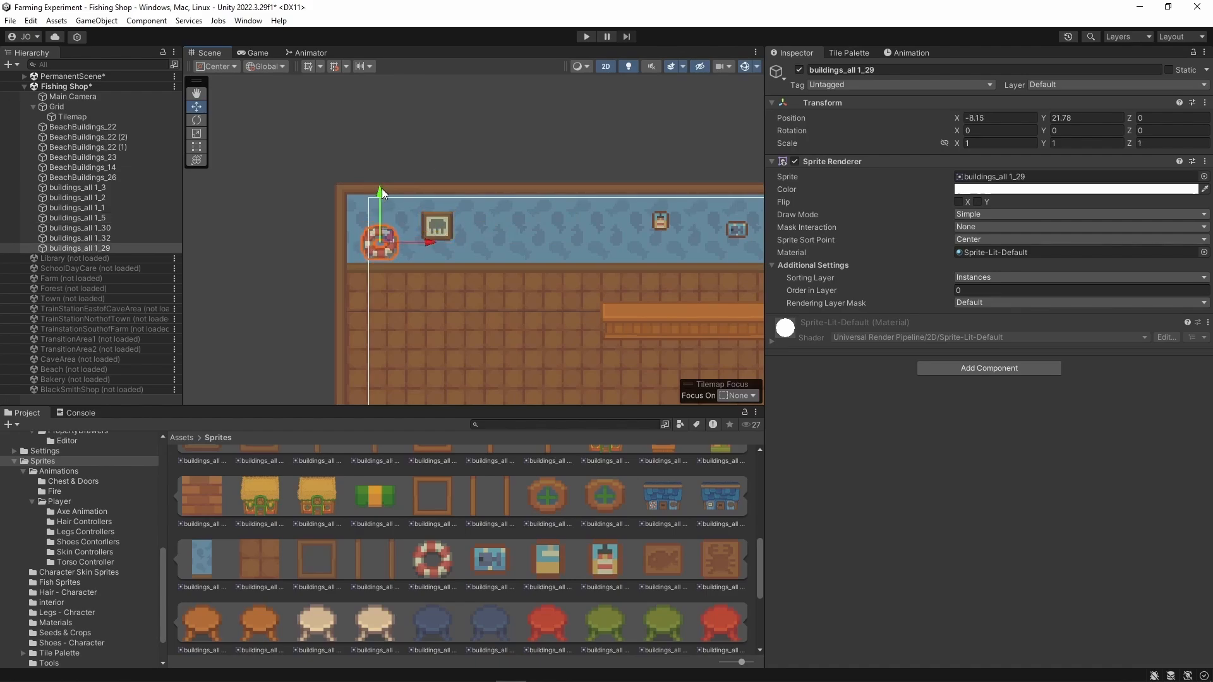
- Place a second lifebuoy sprite buildings_all 1_29 on the wall beside picture 1_5 and set its sorting layer to Instances
click(444, 555)
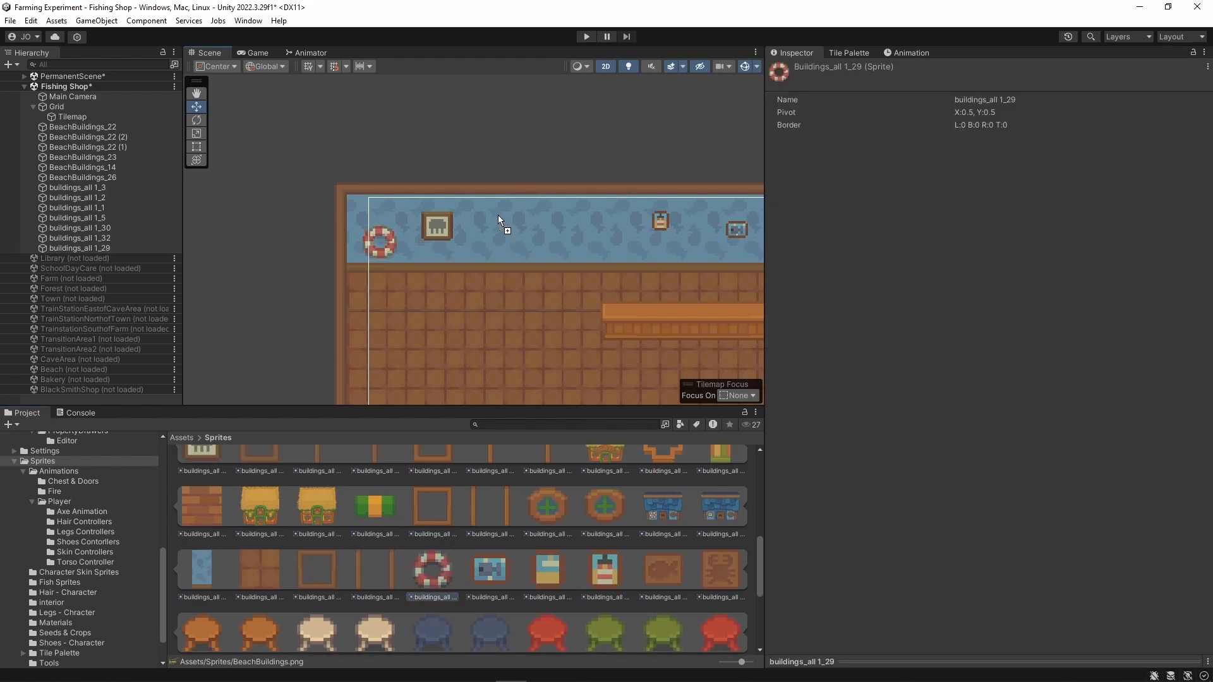
drag(490, 238, 489, 238)
click(973, 276)
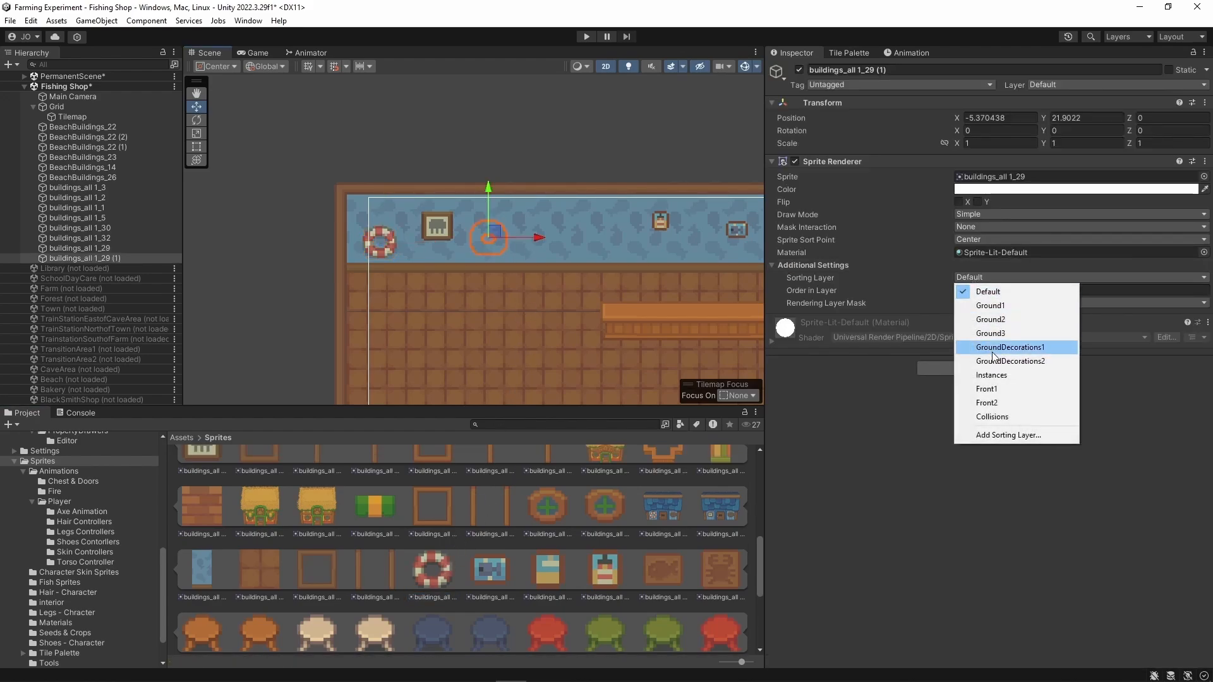
click(1006, 375)
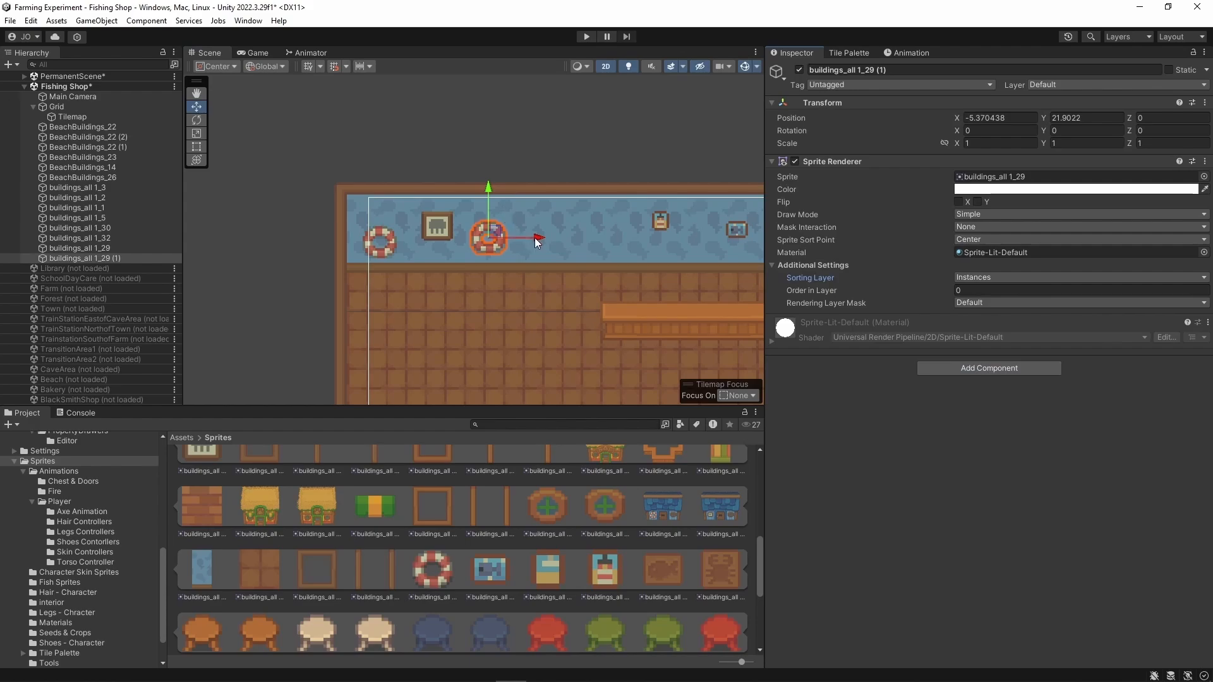
- Reposition the second lifebuoy to X -4.2, Y 22.35 on the wall and deselect it
drag(536, 241, 577, 240)
drag(529, 190, 528, 168)
drag(577, 218, 579, 221)
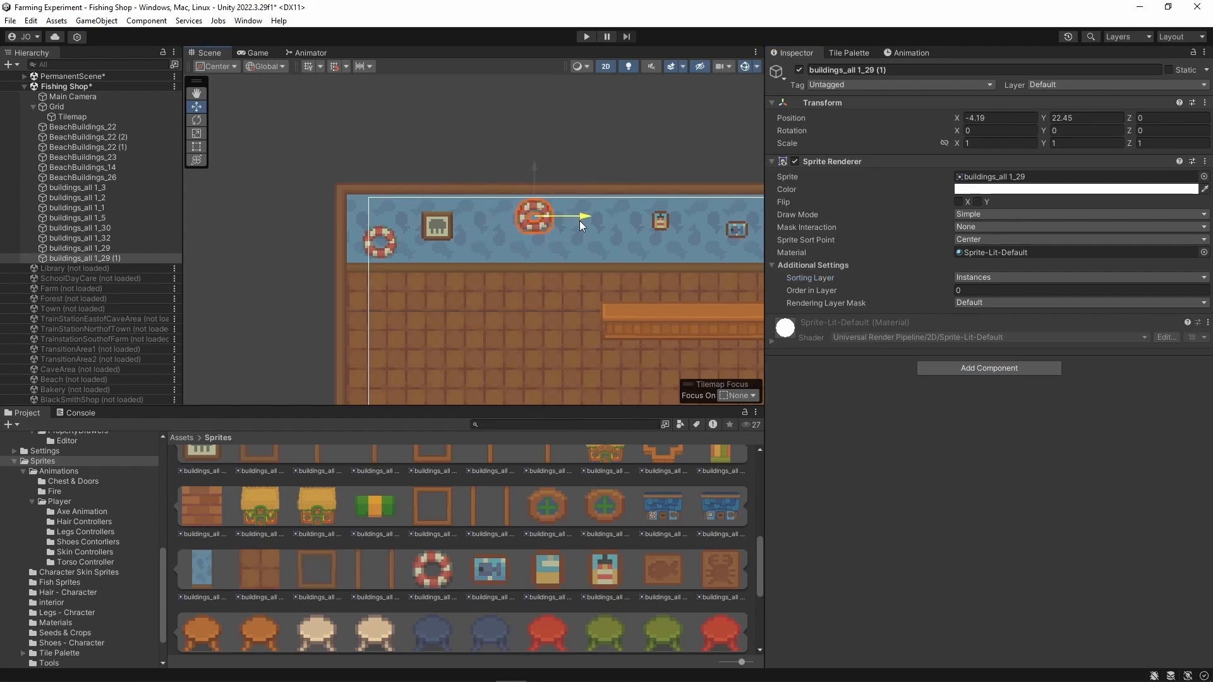
drag(536, 166, 534, 173)
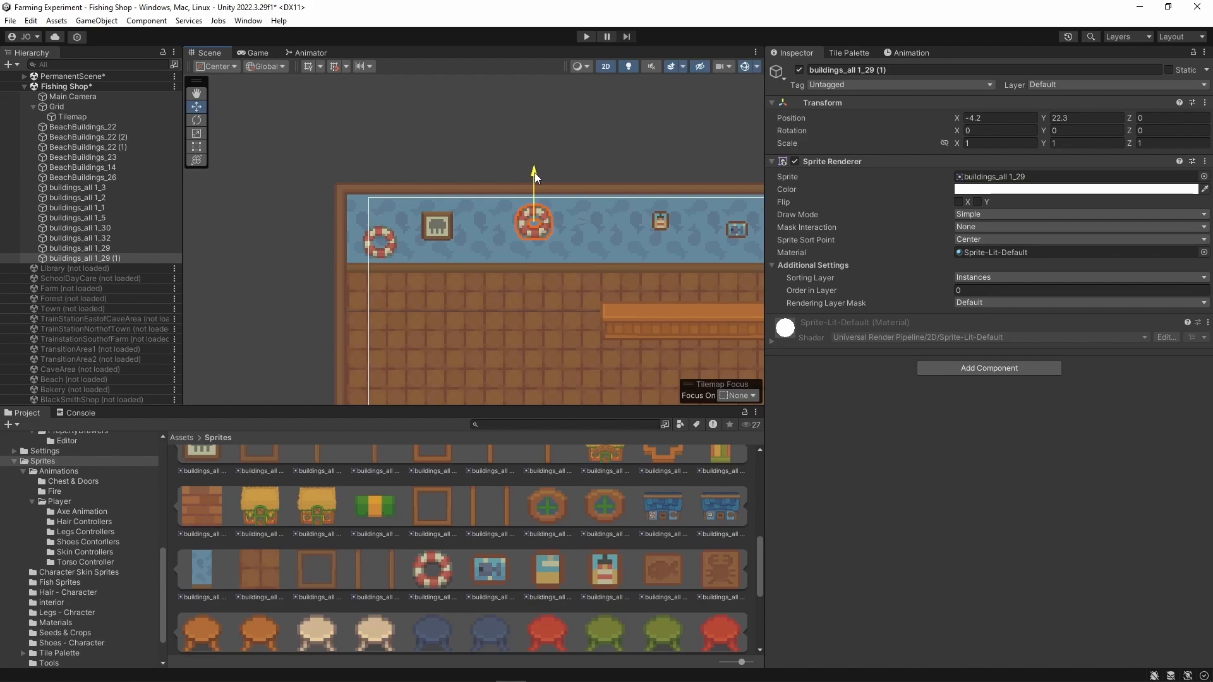
click(533, 304)
scroll(541, 309, down, 6)
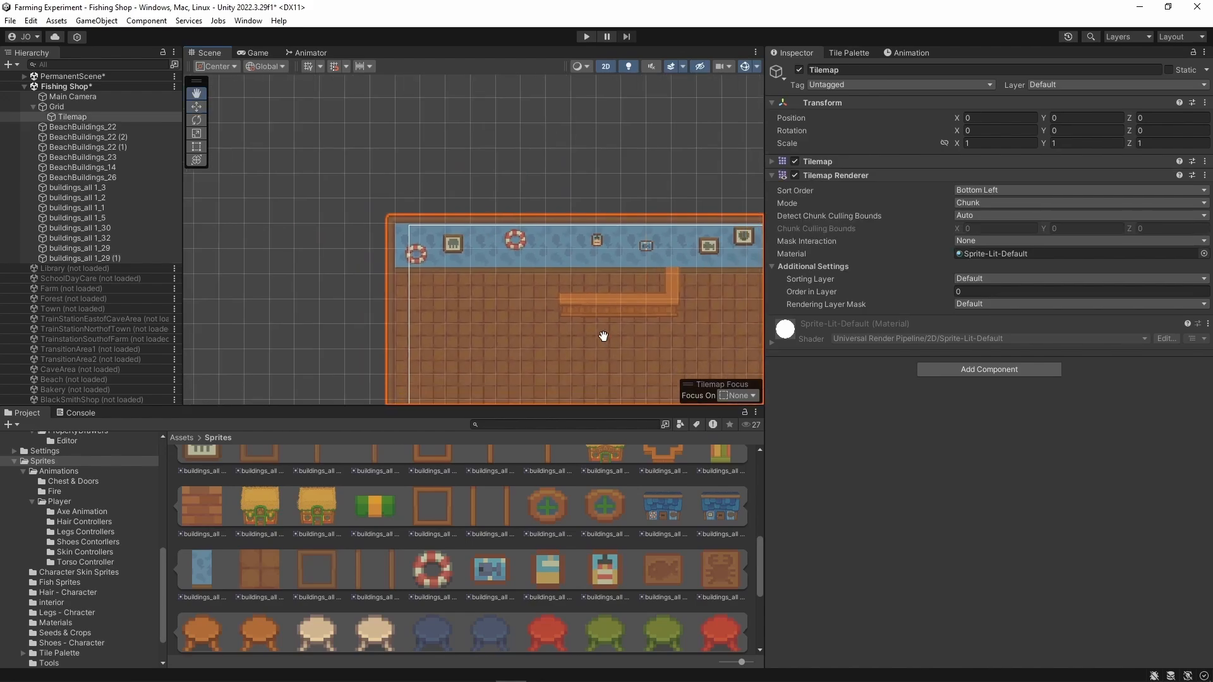
middle_drag(581, 338, 561, 277)
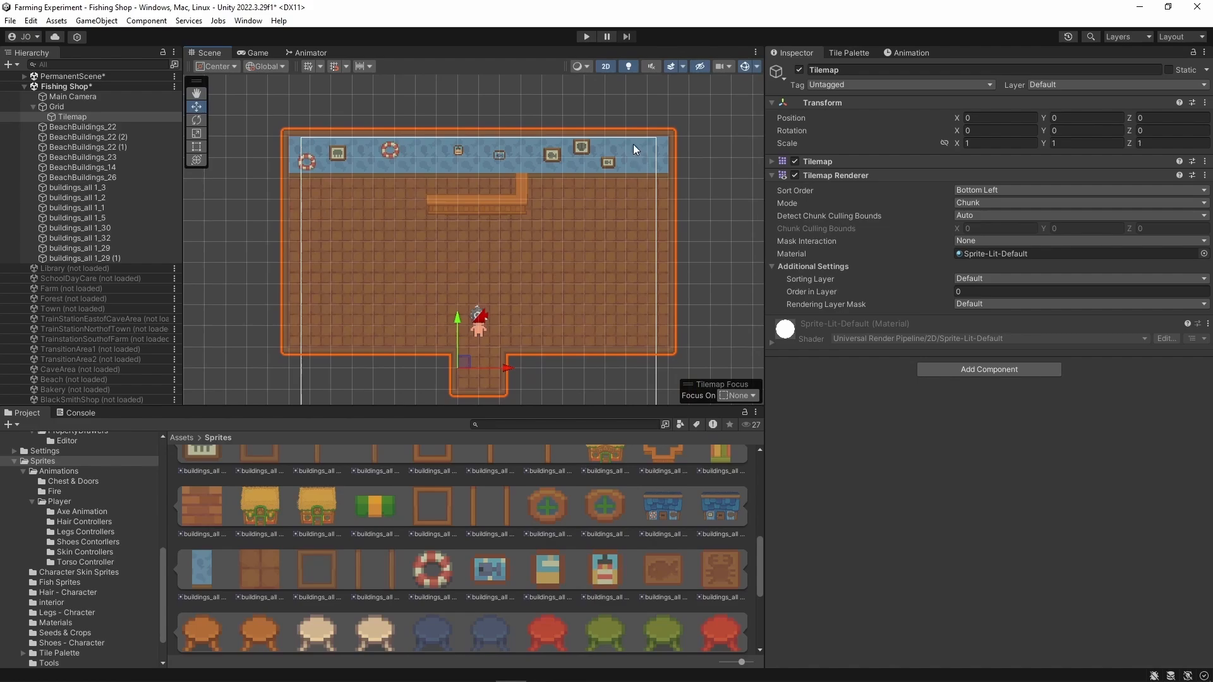
- Move the second lifebuoy to X 7.85, past the framed pictures at the opposite end of the wall from the first lifebuoy
click(383, 154)
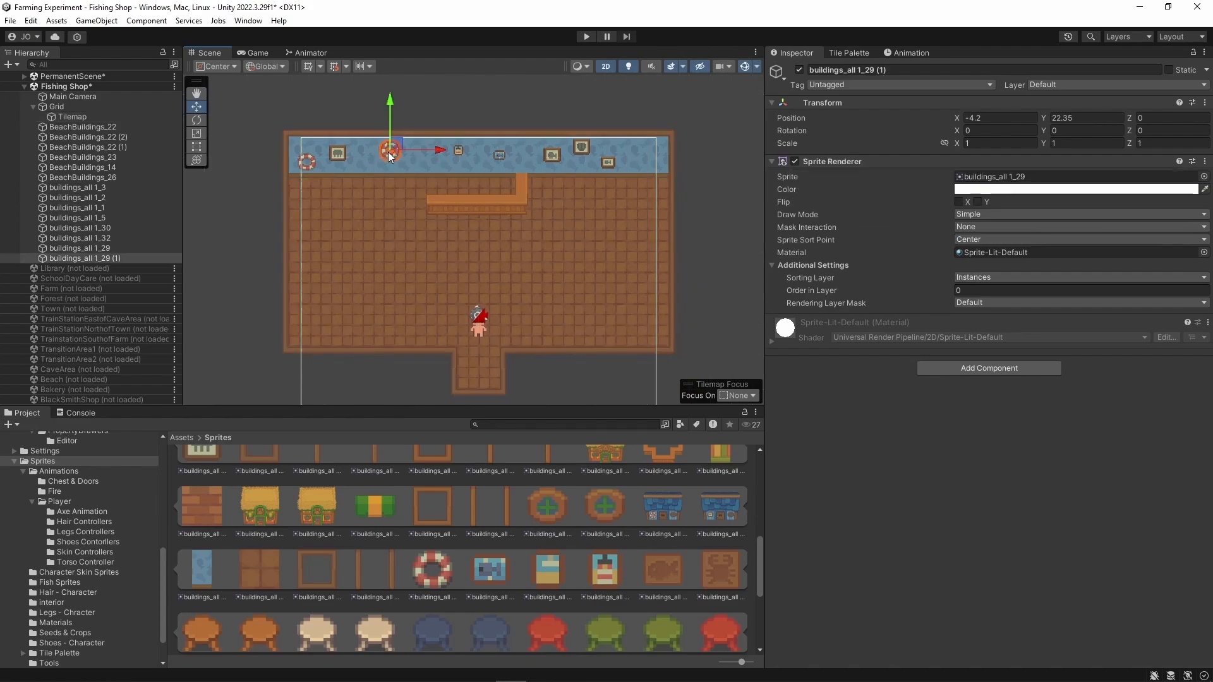
drag(432, 148, 687, 150)
middle_drag(403, 173, 441, 314)
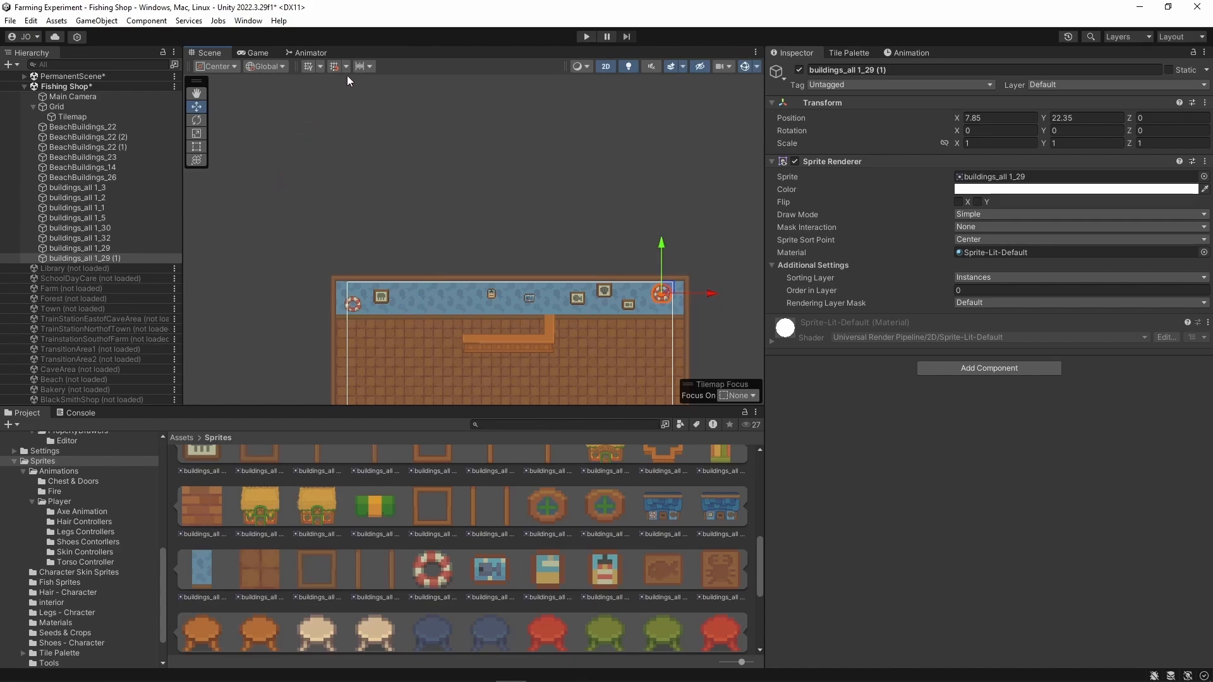
middle_drag(327, 134, 312, 210)
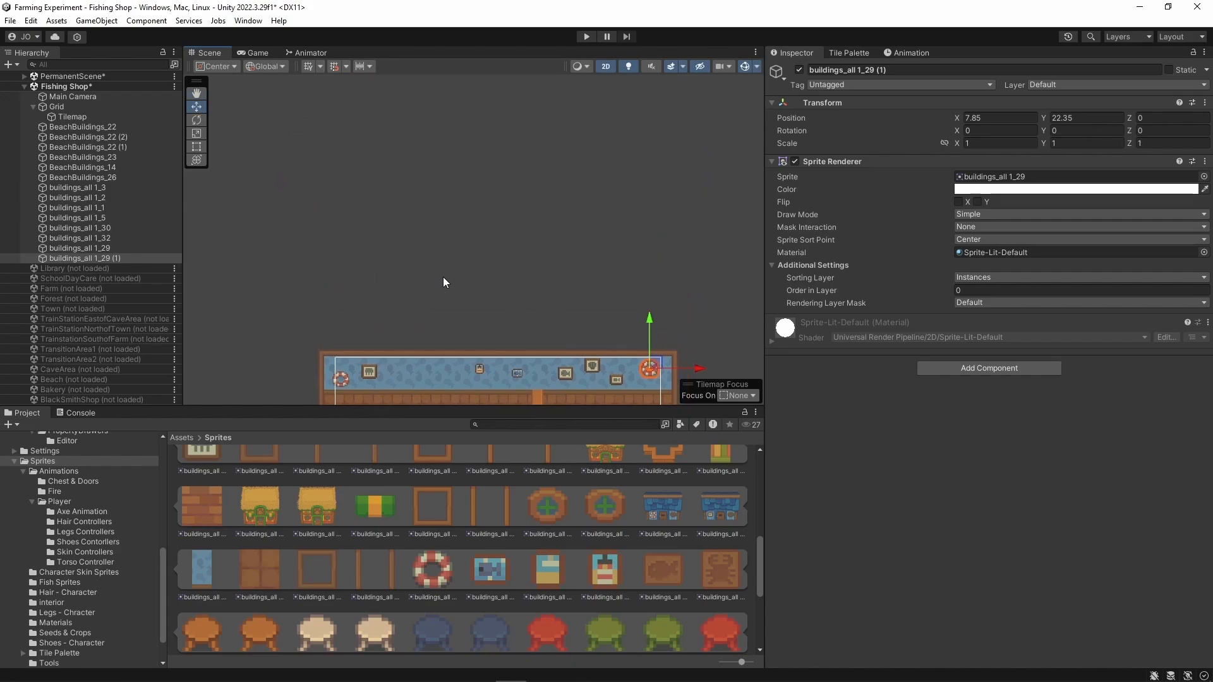
middle_drag(444, 283, 460, 63)
middle_drag(542, 281, 545, 209)
- Look through the building sprites, collapse the BeachBuildings sprite sheet, and expand the Interior sprite sheet in the Sprites folder
scroll(567, 613, down, 1)
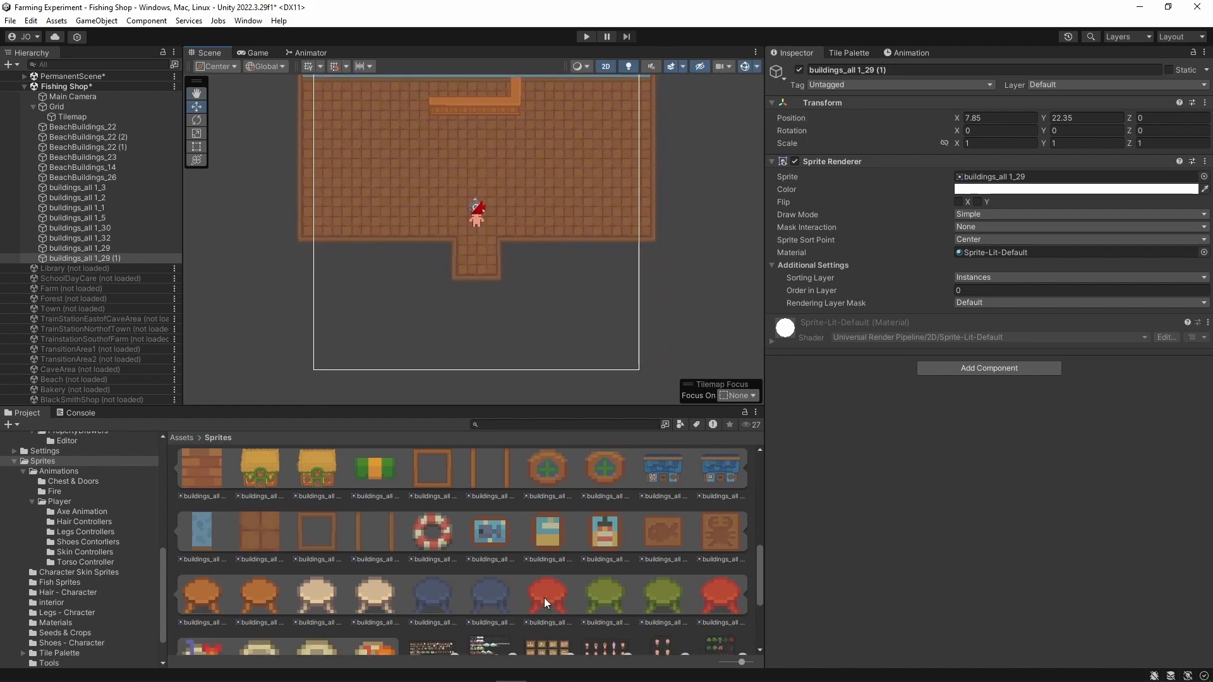
scroll(542, 595, down, 1)
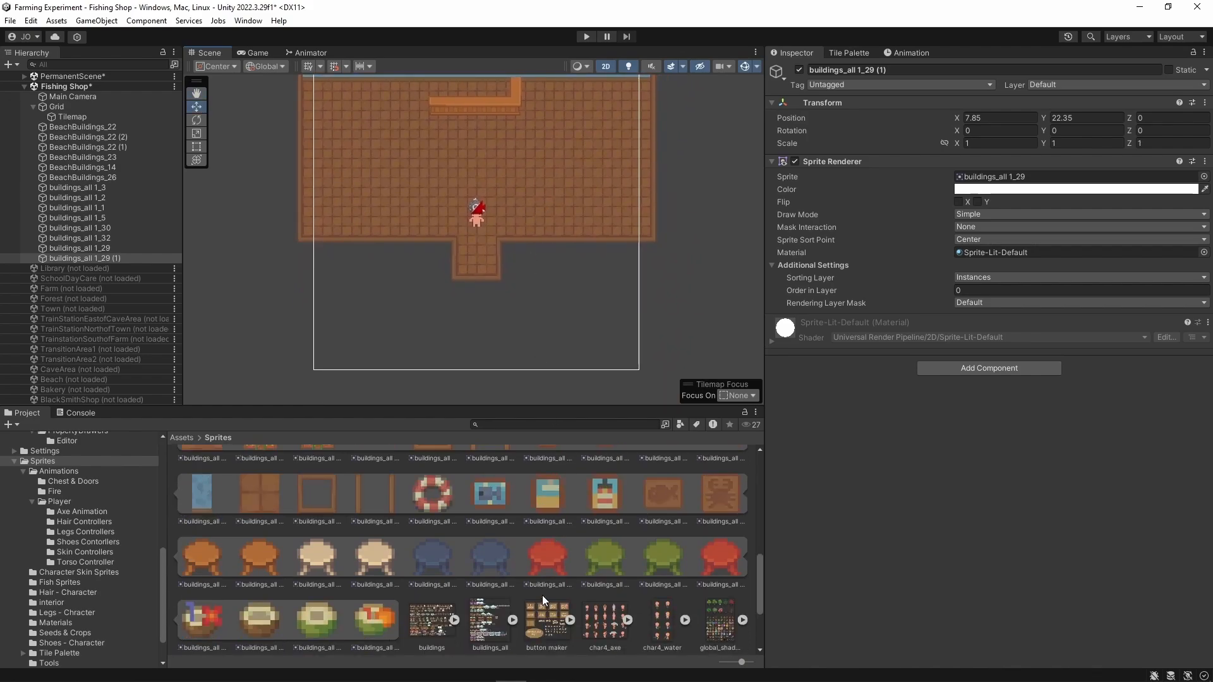
scroll(542, 595, up, 1)
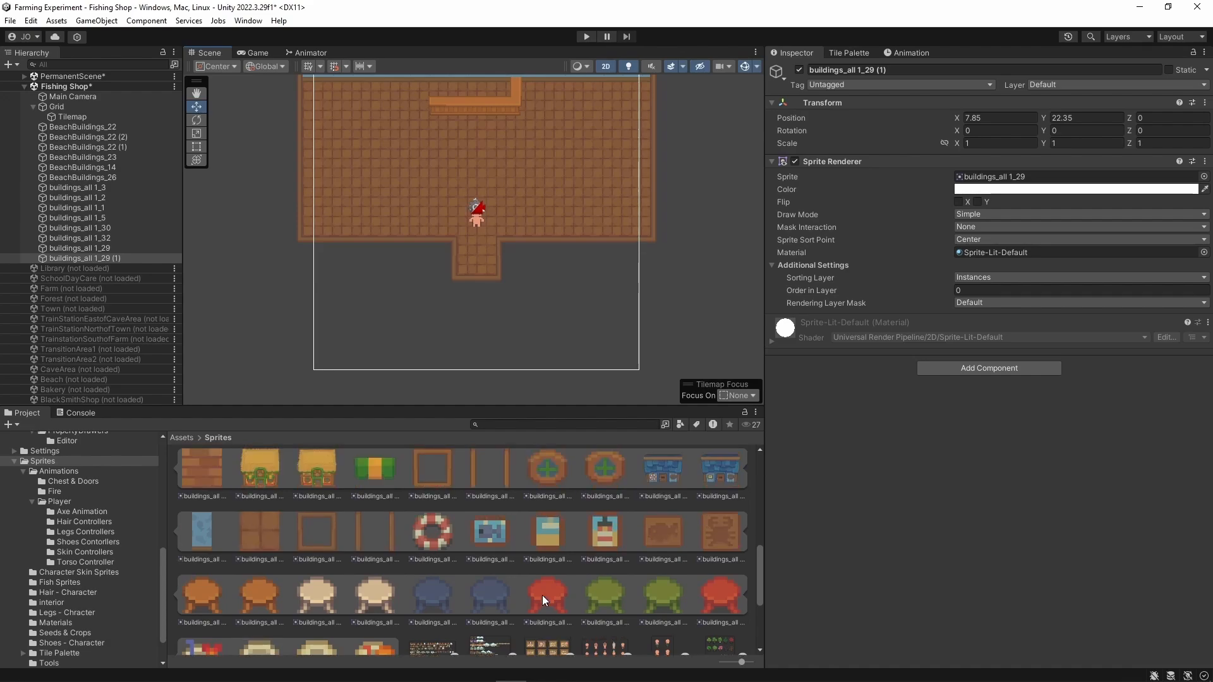
scroll(542, 596, up, 5)
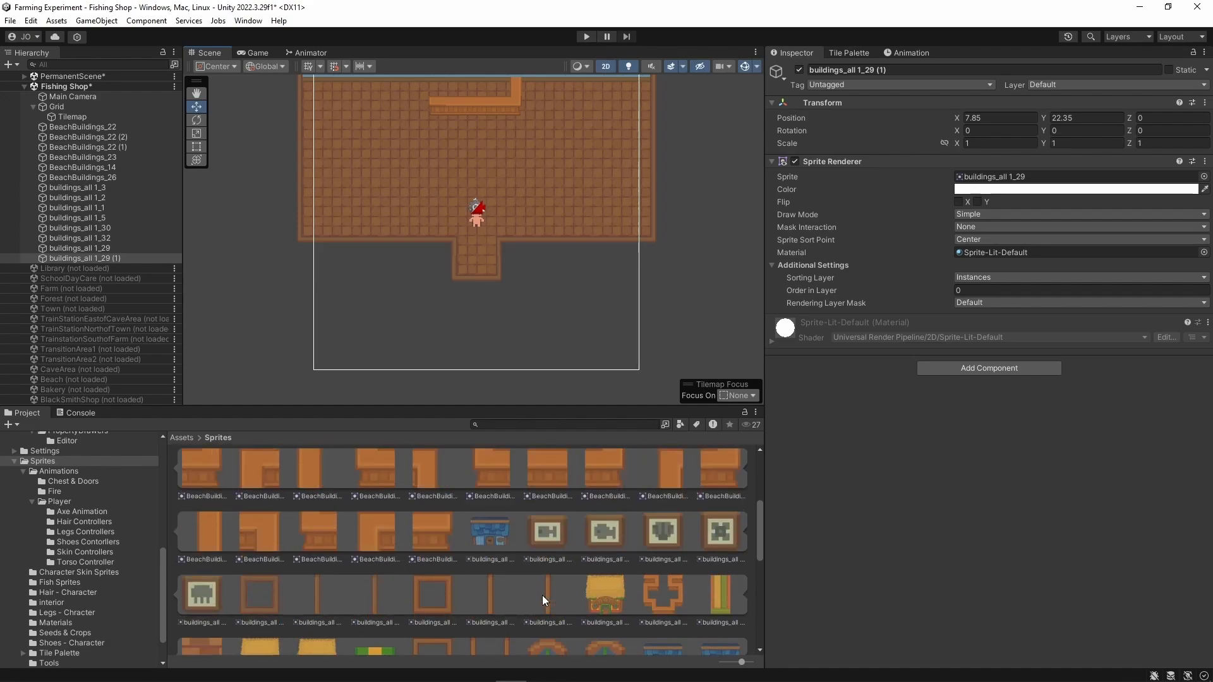
scroll(542, 595, up, 4)
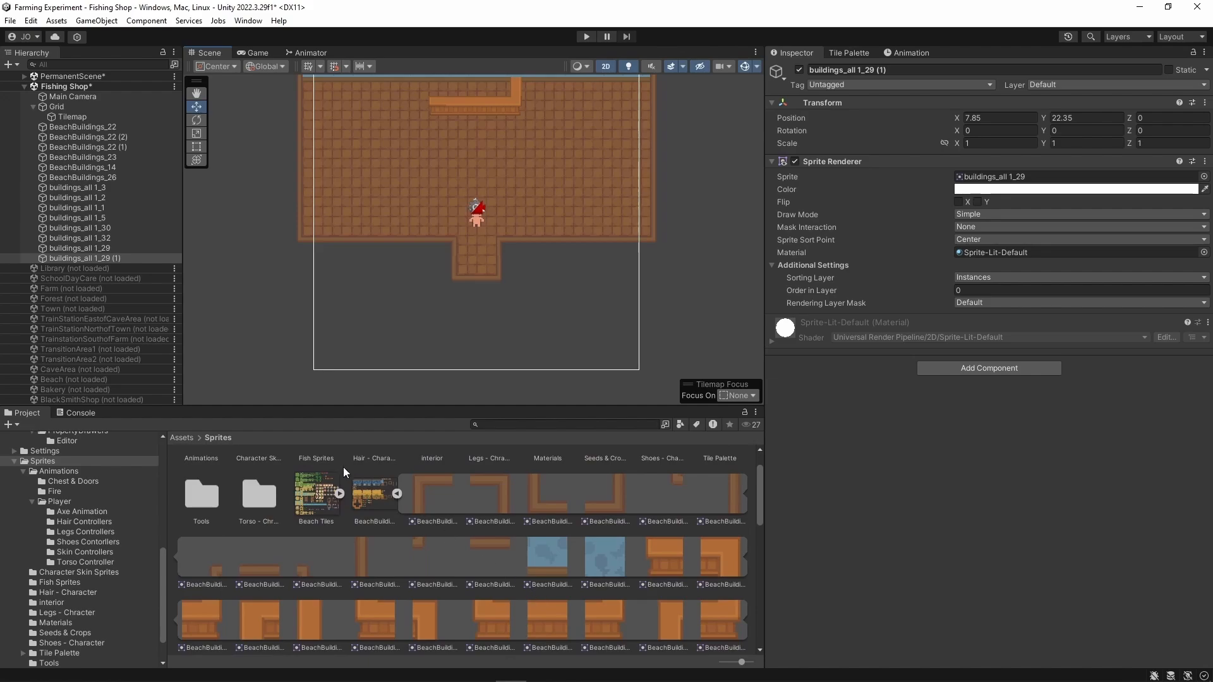
click(396, 495)
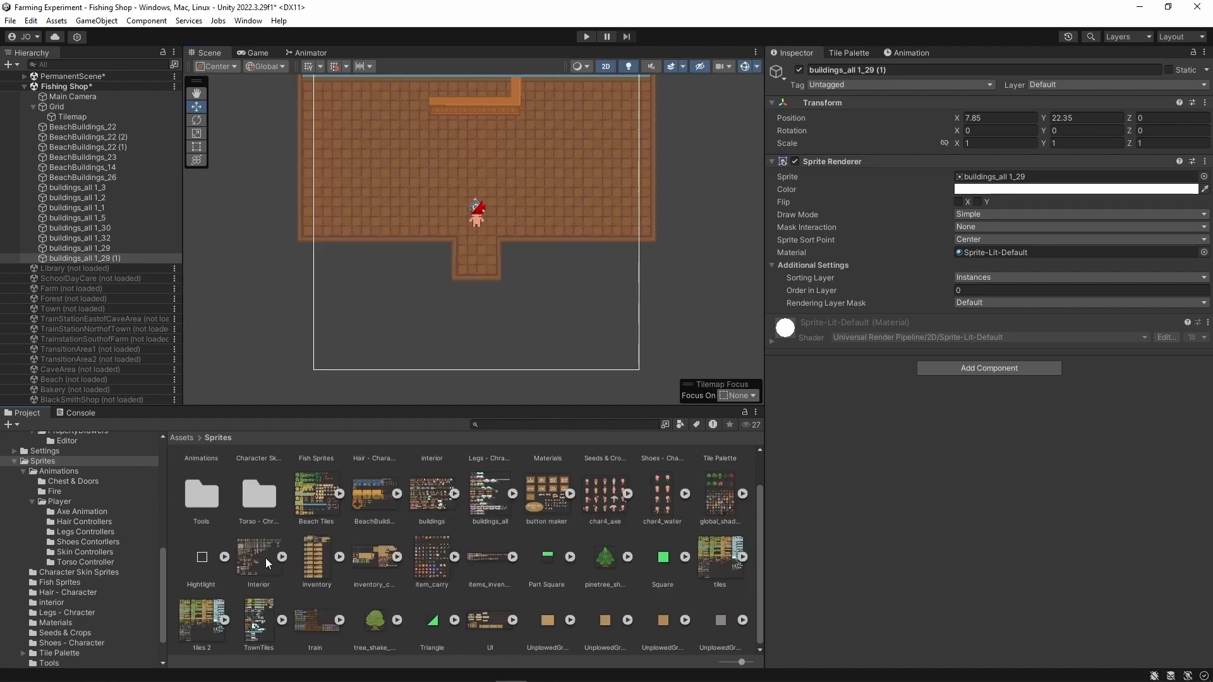
click(282, 558)
- Look through the Interior sprite sheet past the curtains and windows for decorations such as potted plants and wall pictures
scroll(513, 562, down, 5)
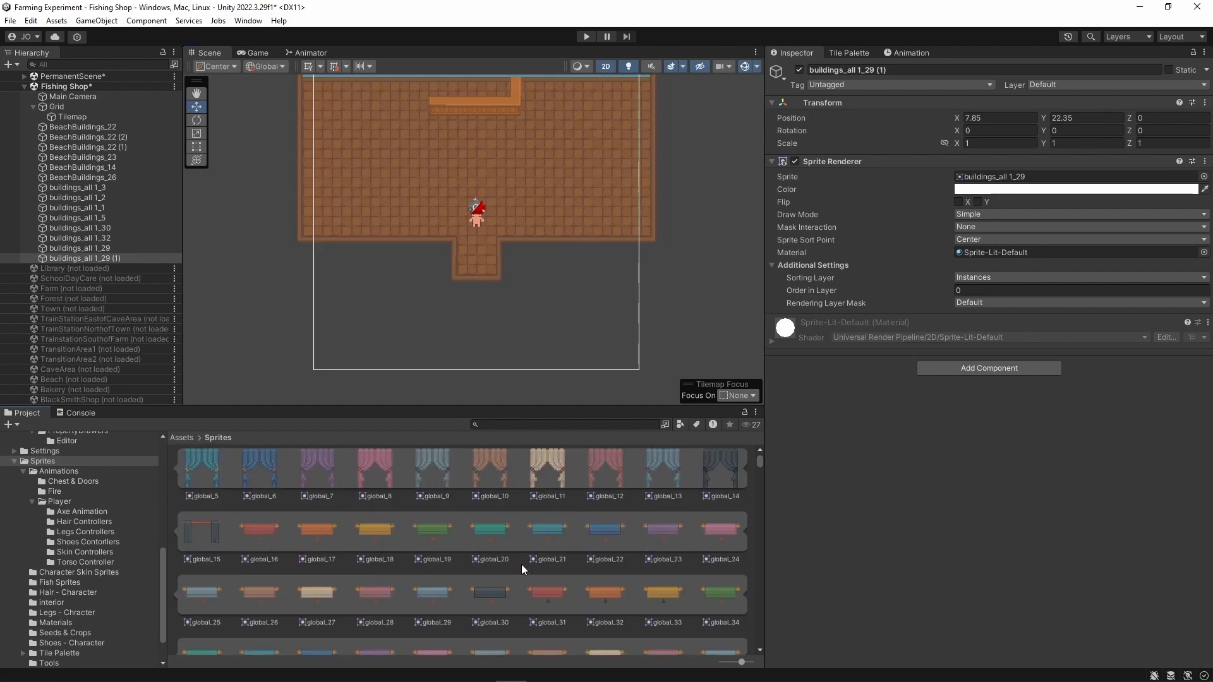
scroll(521, 564, down, 15)
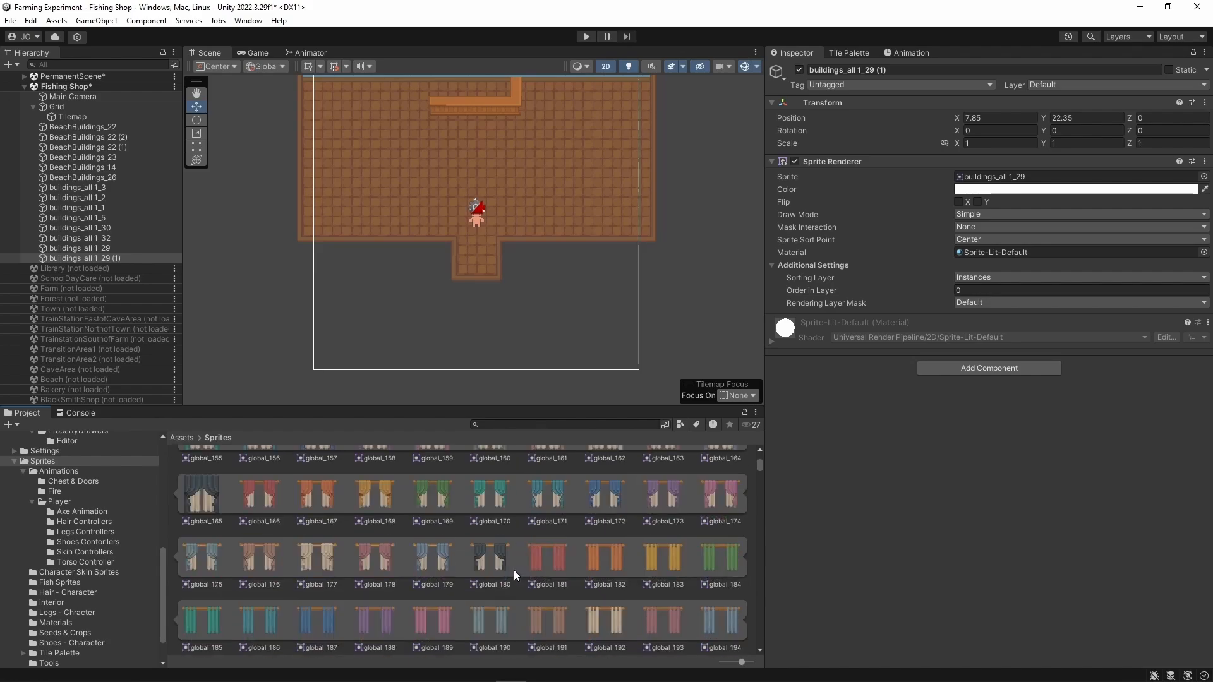
scroll(516, 570, down, 15)
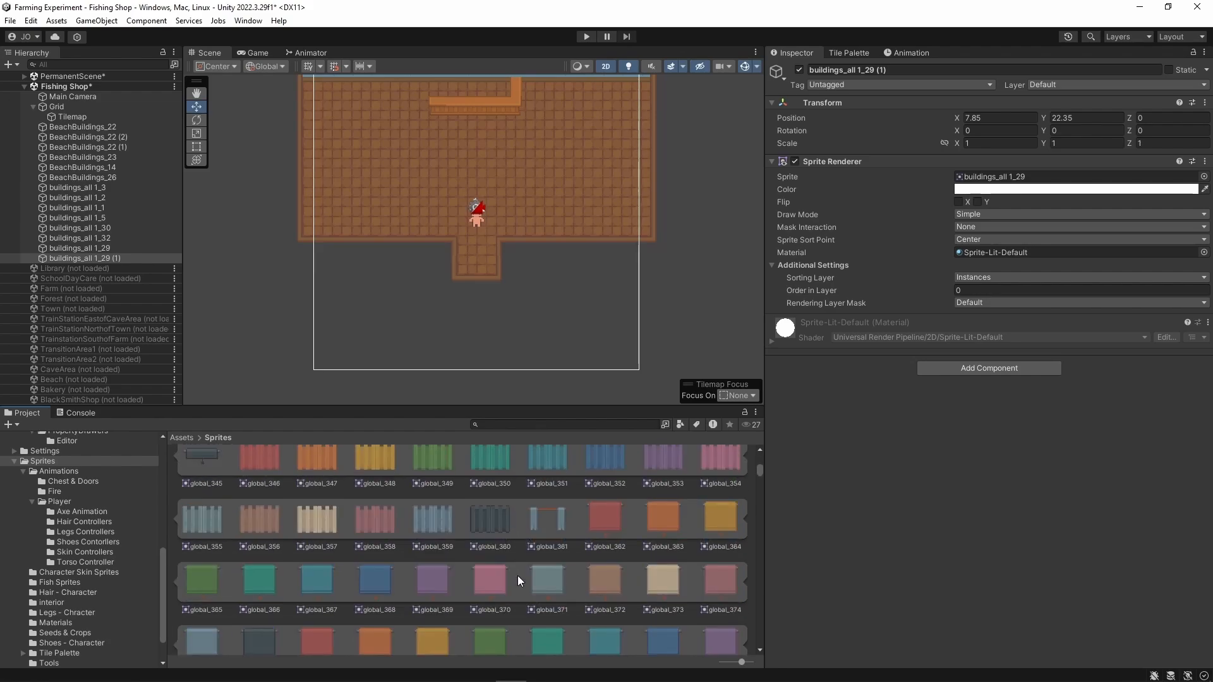
scroll(518, 576, down, 16)
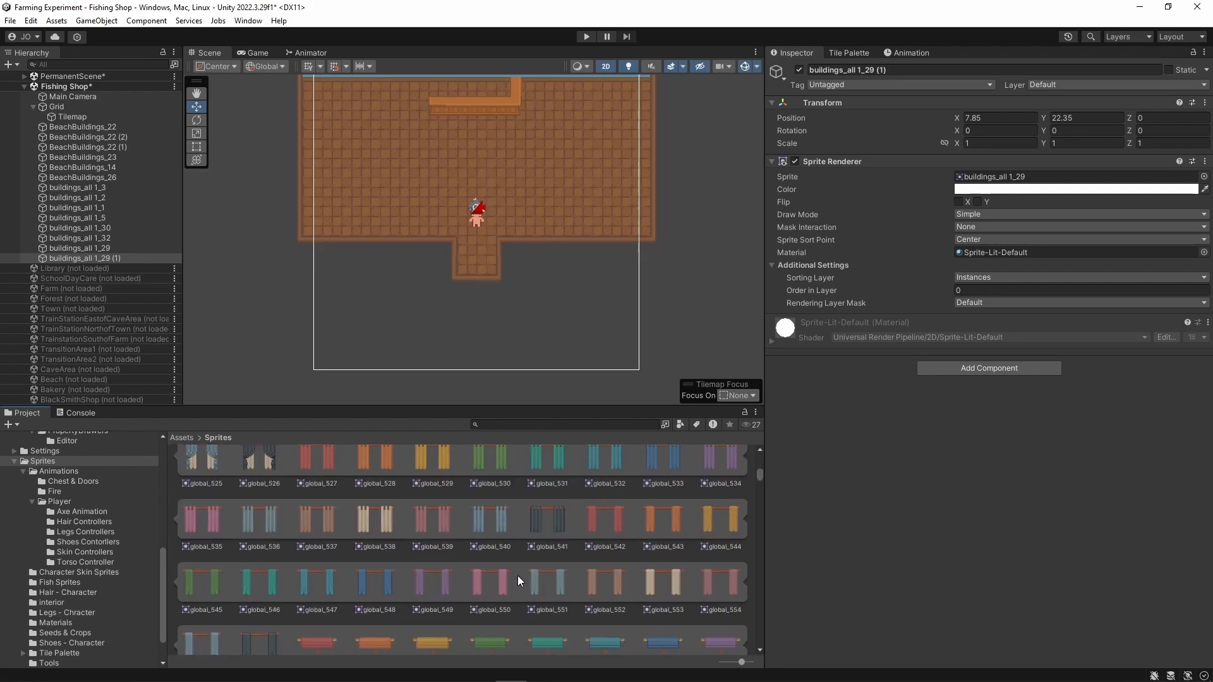
scroll(517, 575, down, 15)
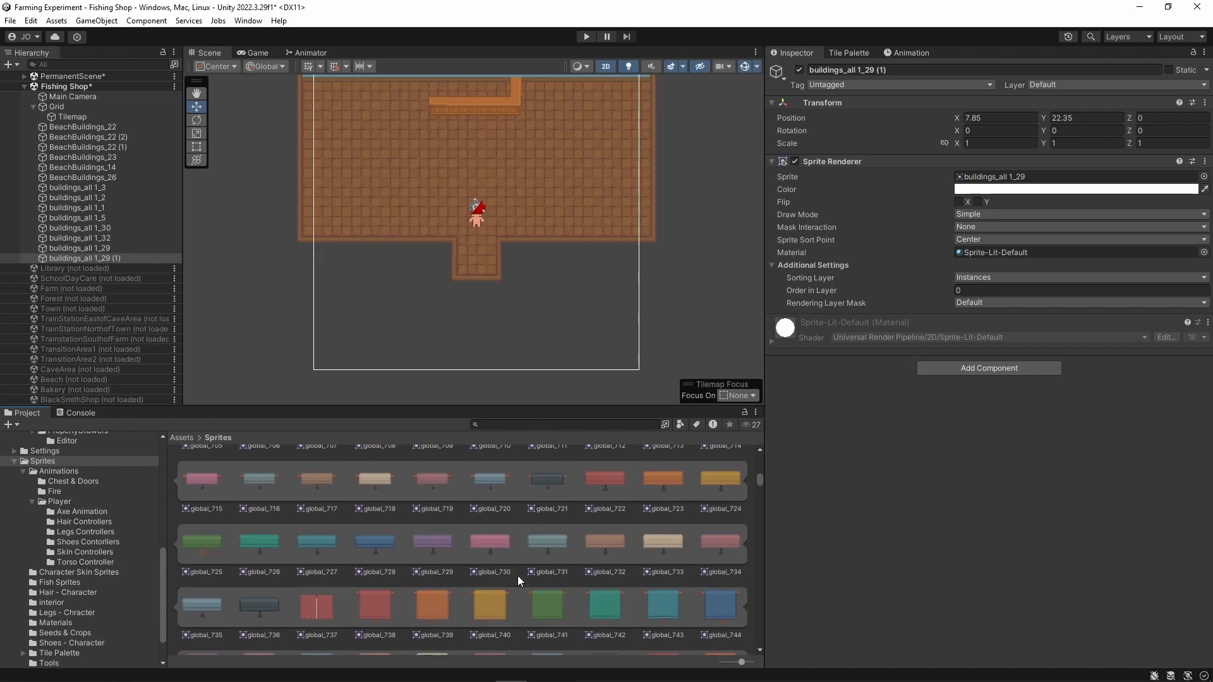
scroll(518, 575, down, 15)
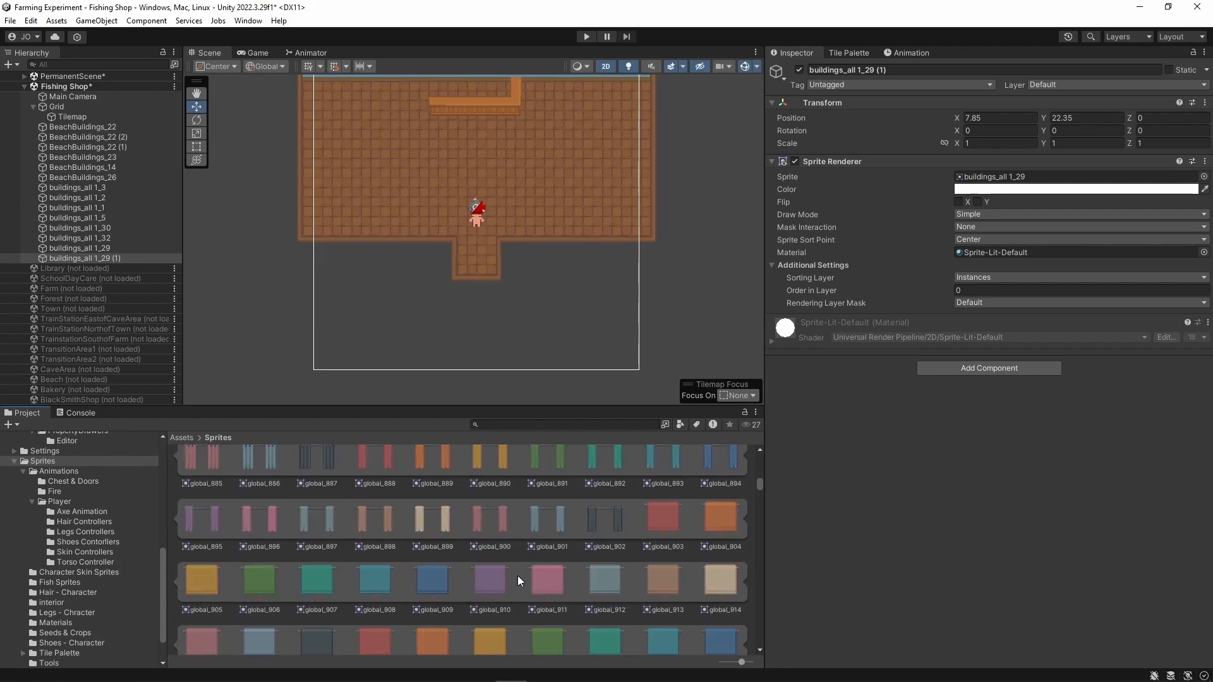
scroll(518, 575, down, 15)
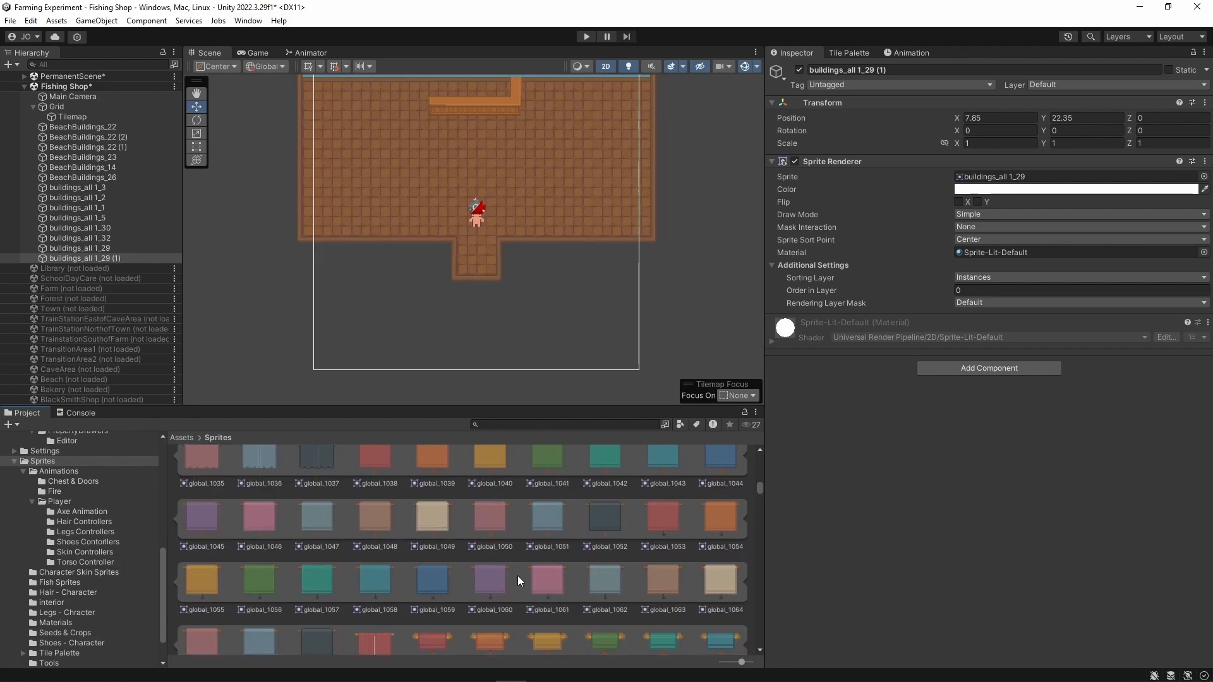
scroll(517, 575, down, 10)
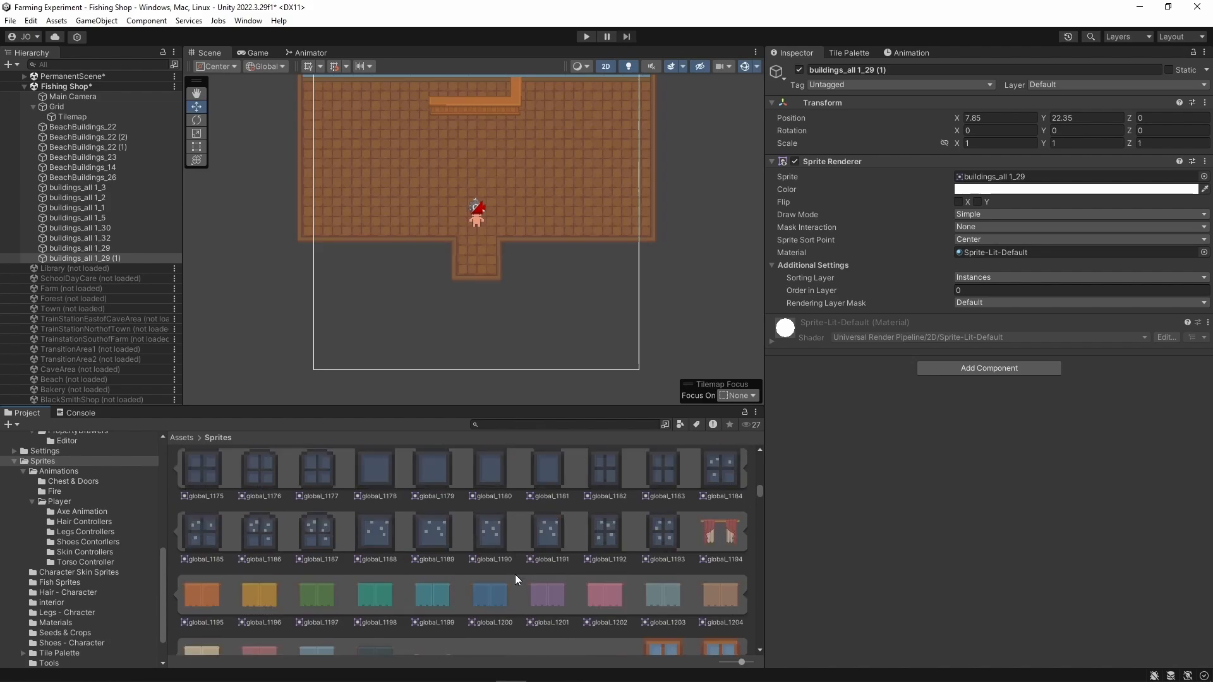
scroll(514, 574, down, 14)
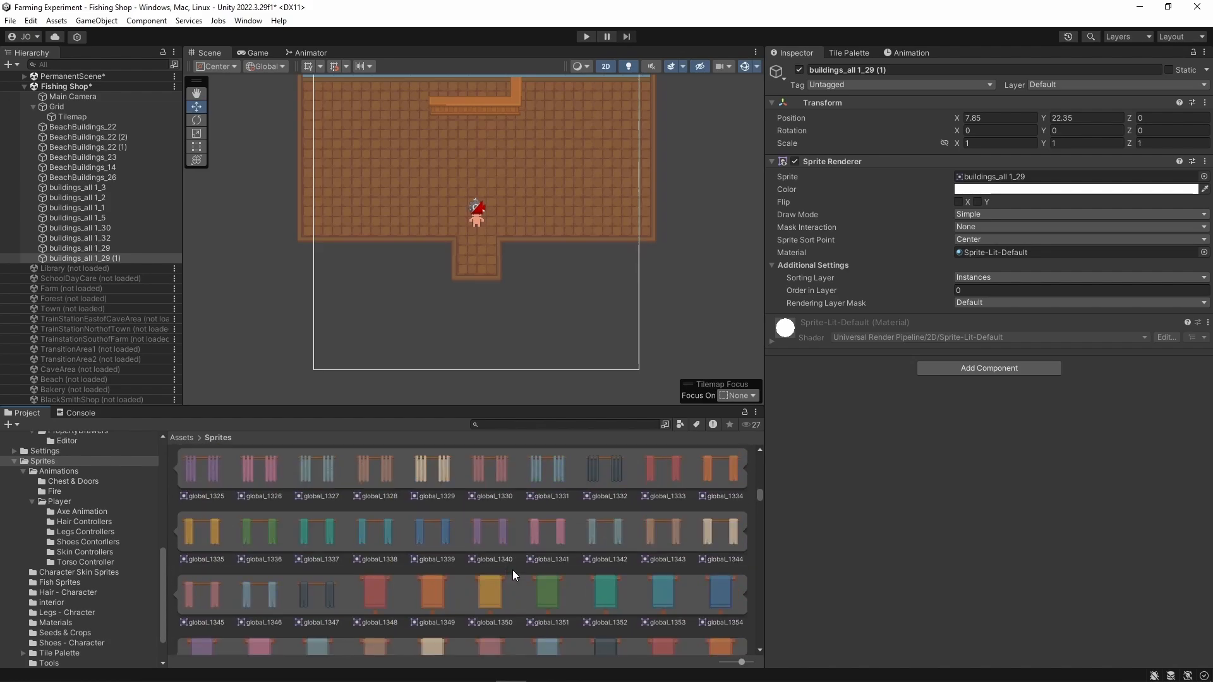
scroll(514, 574, down, 12)
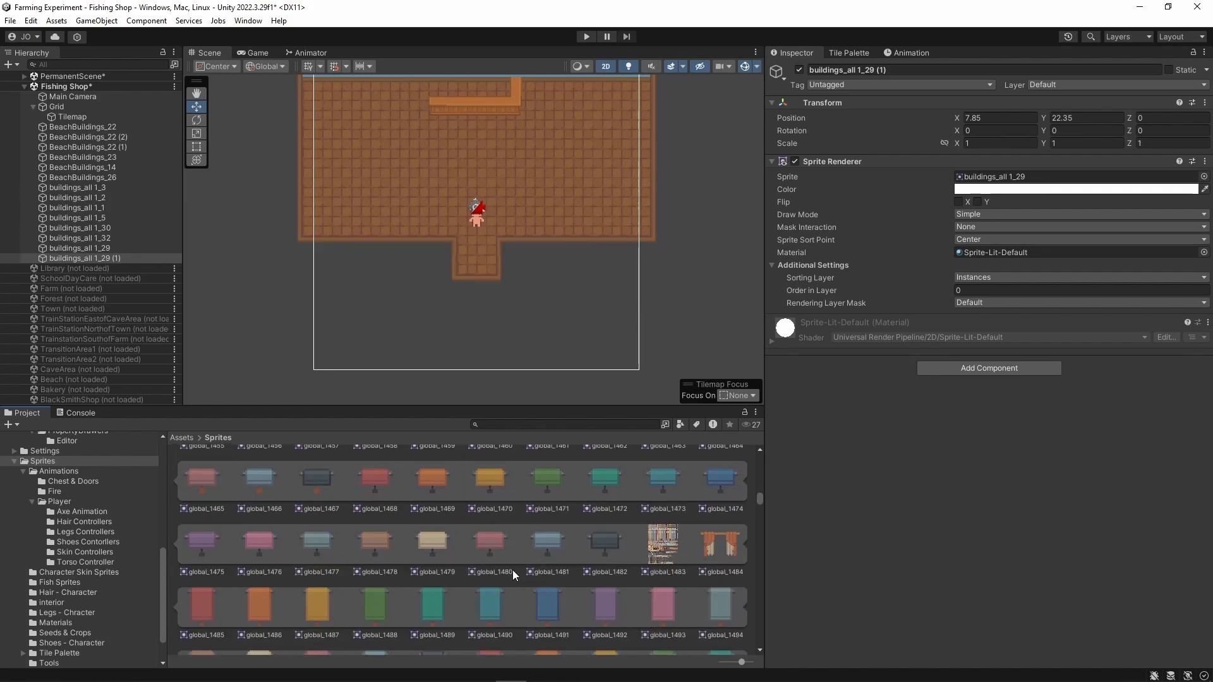
scroll(510, 570, down, 12)
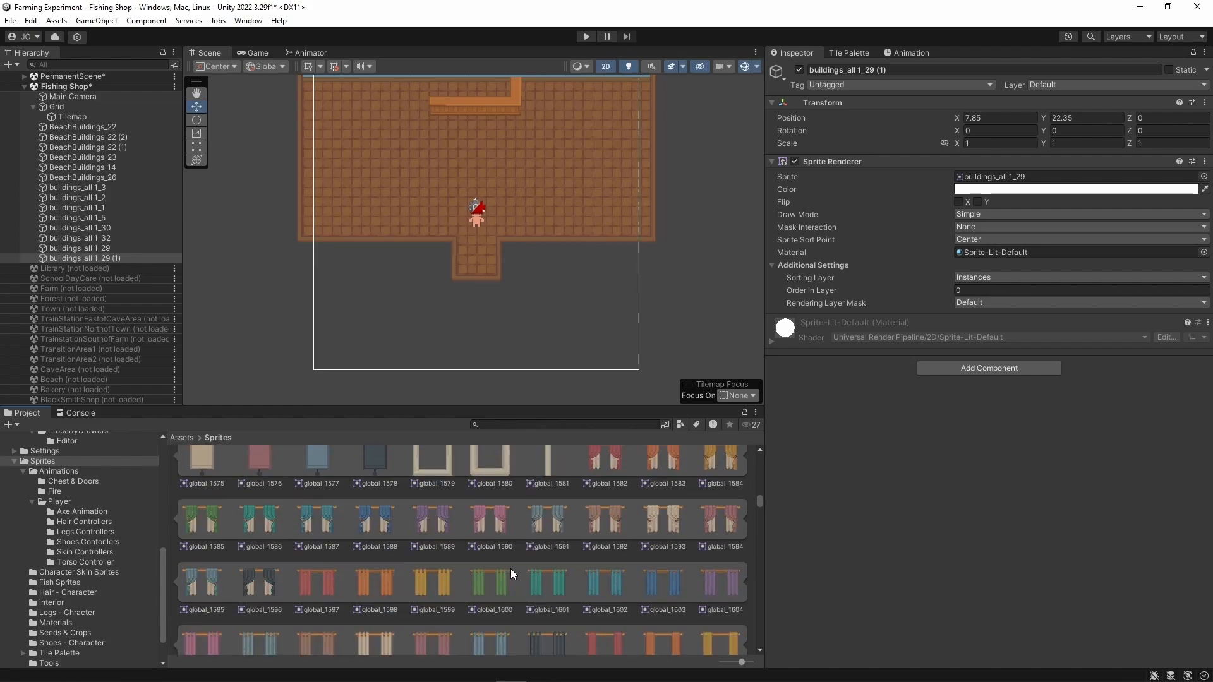
scroll(511, 569, down, 8)
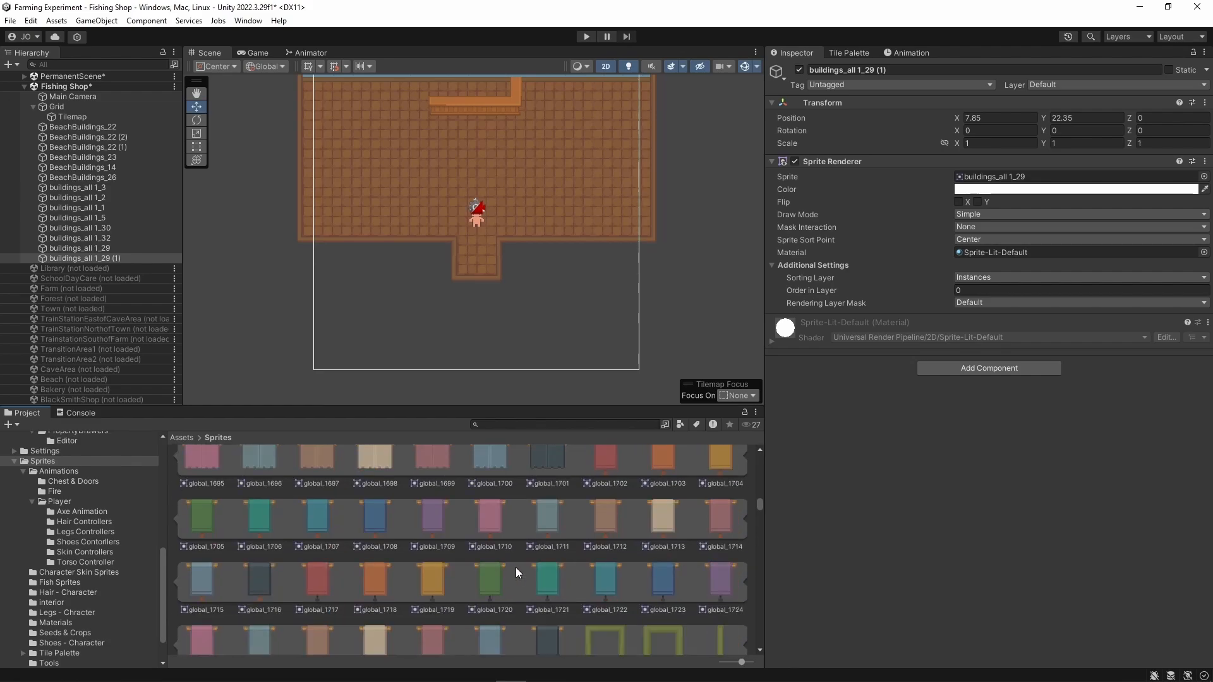
scroll(512, 565, down, 10)
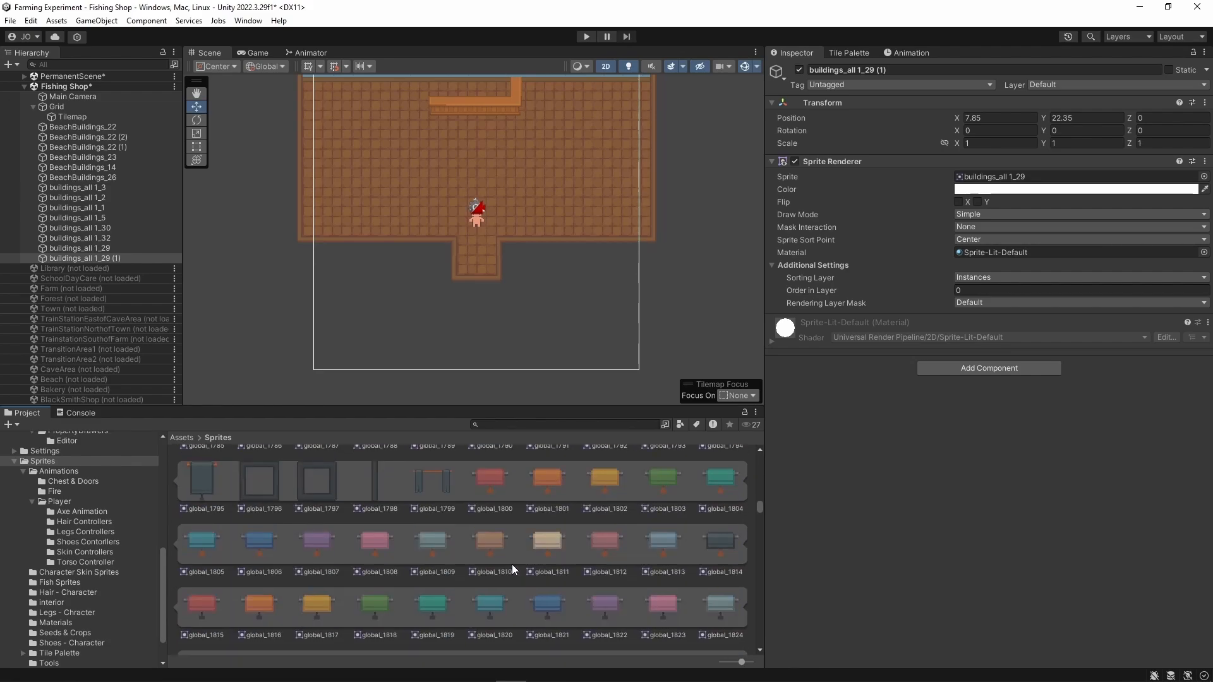
scroll(511, 564, down, 12)
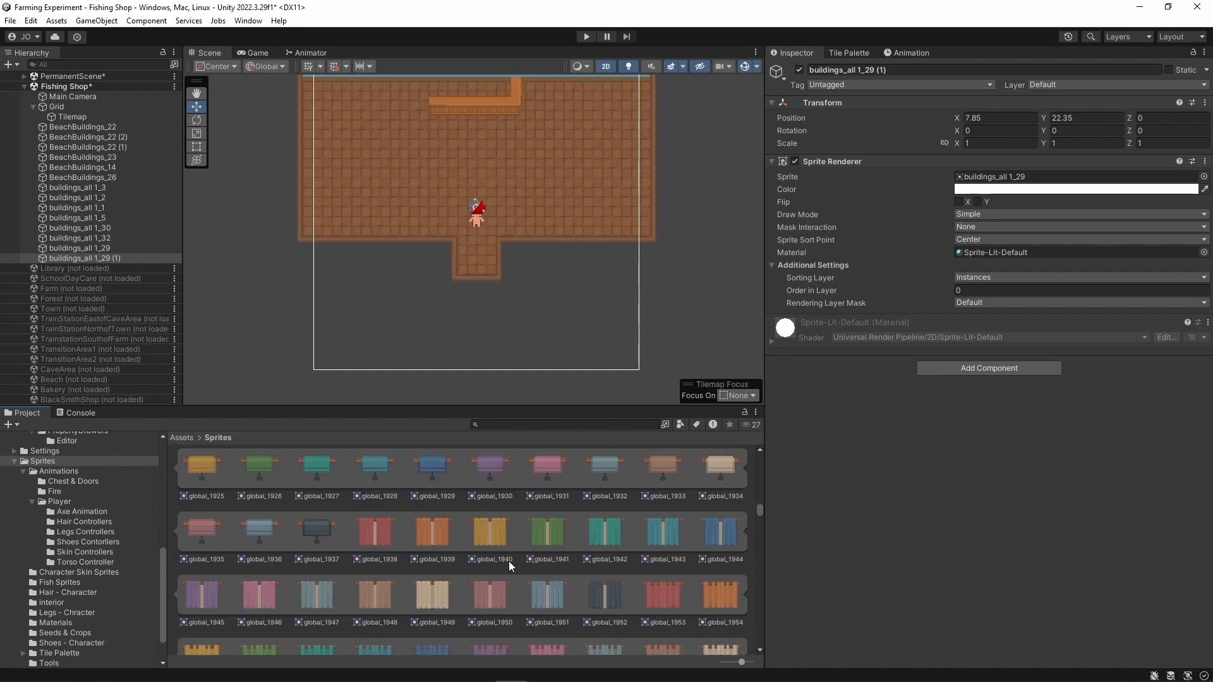
scroll(508, 559, down, 15)
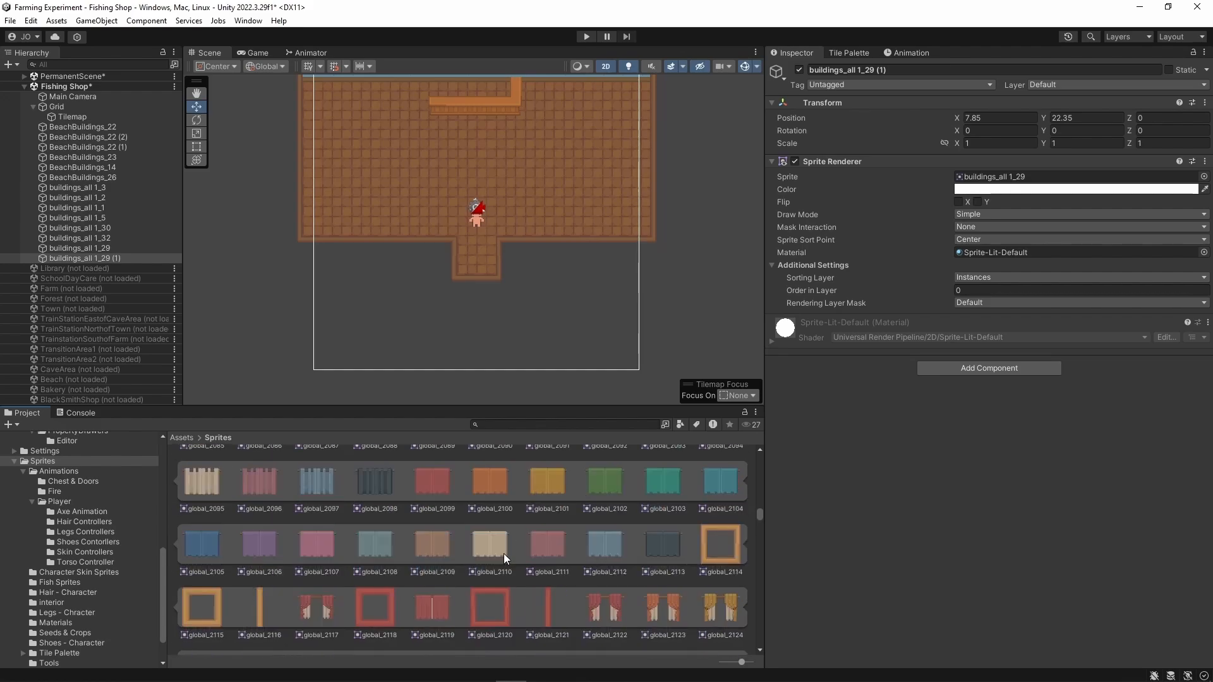
scroll(503, 552, down, 9)
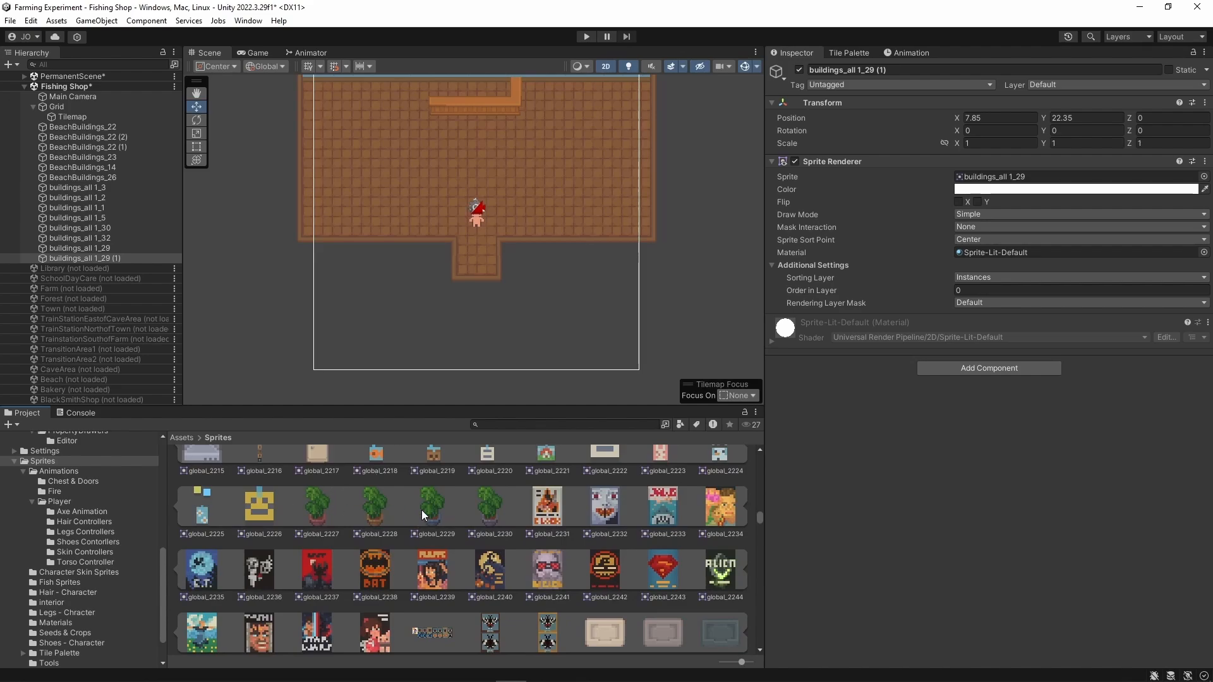
scroll(560, 511, up, 2)
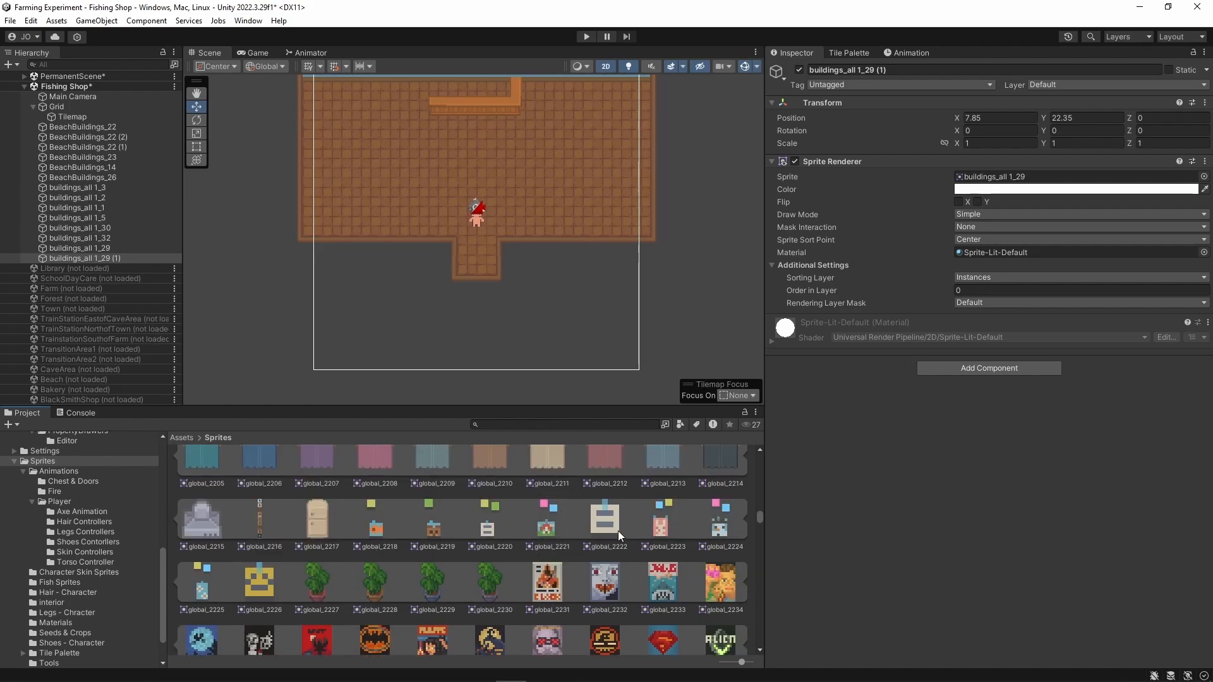
scroll(506, 556, down, 3)
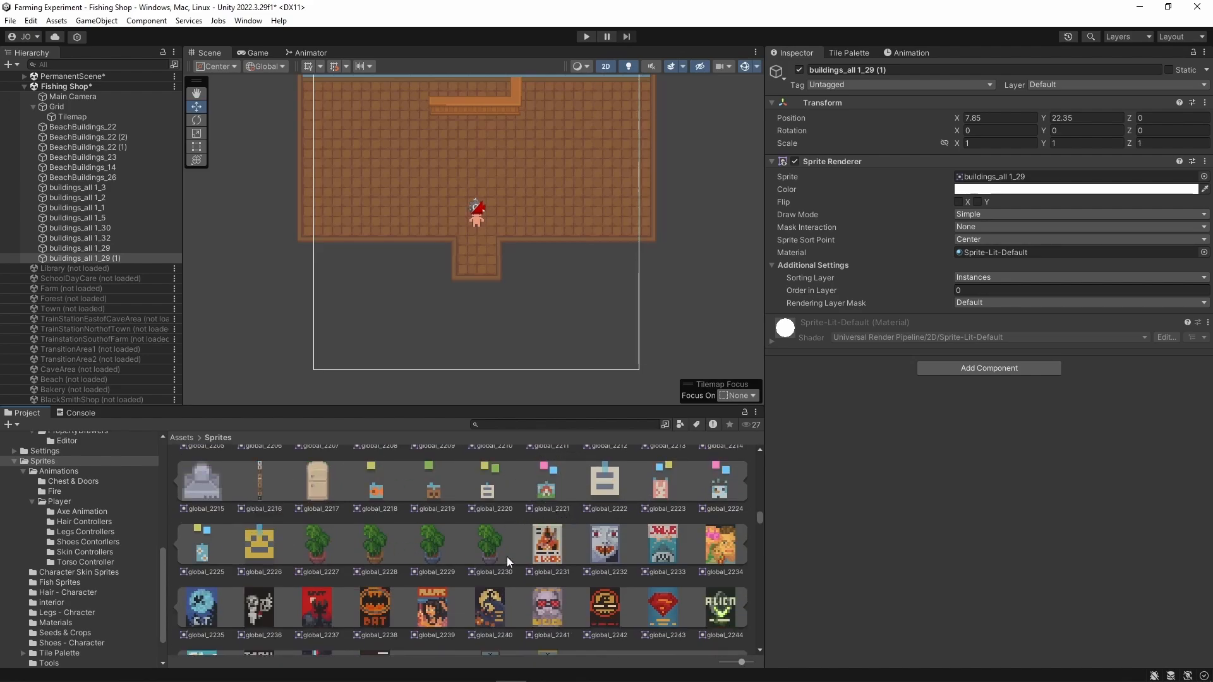
scroll(506, 556, down, 4)
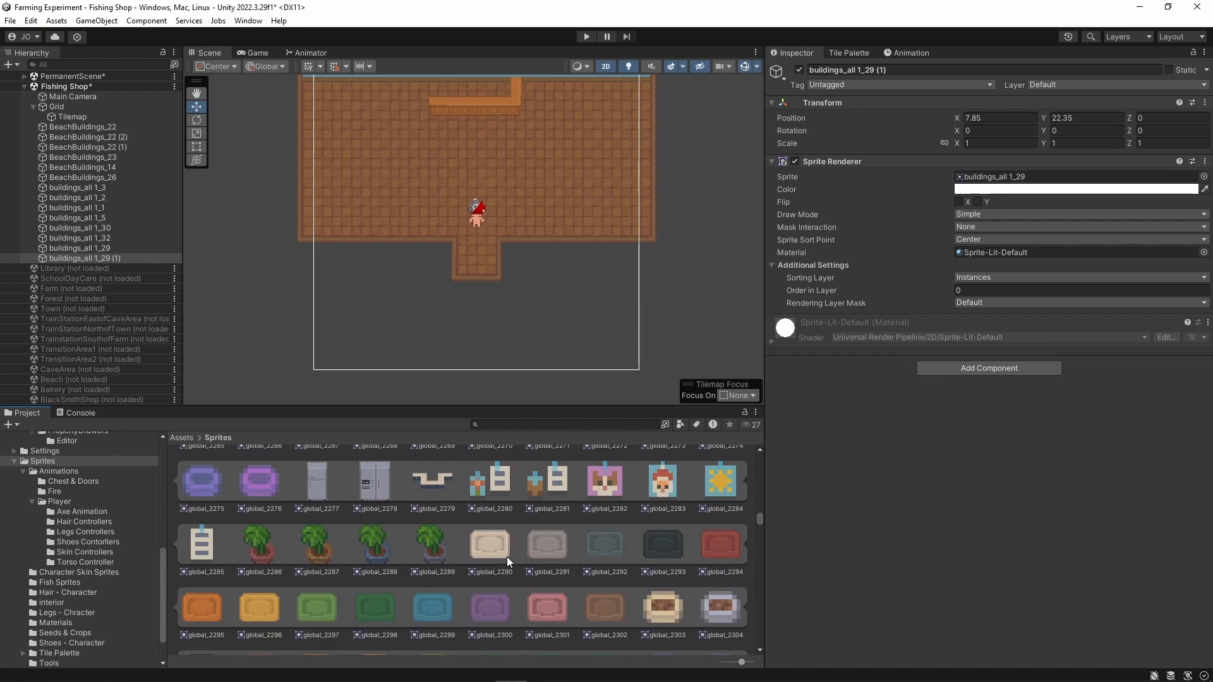
- Place the potted plant sprite global_2289 at the corner of the counter and set its sorting layer to Instances
drag(430, 557, 519, 184)
drag(517, 105, 513, 98)
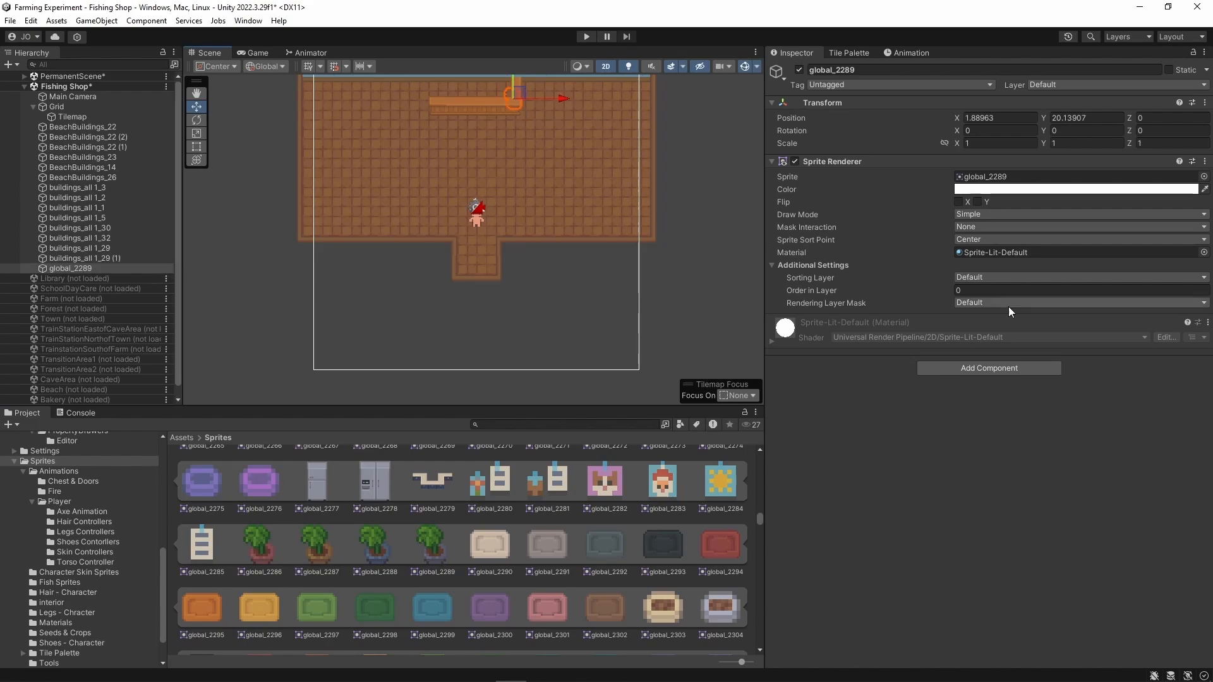
click(1016, 277)
click(998, 376)
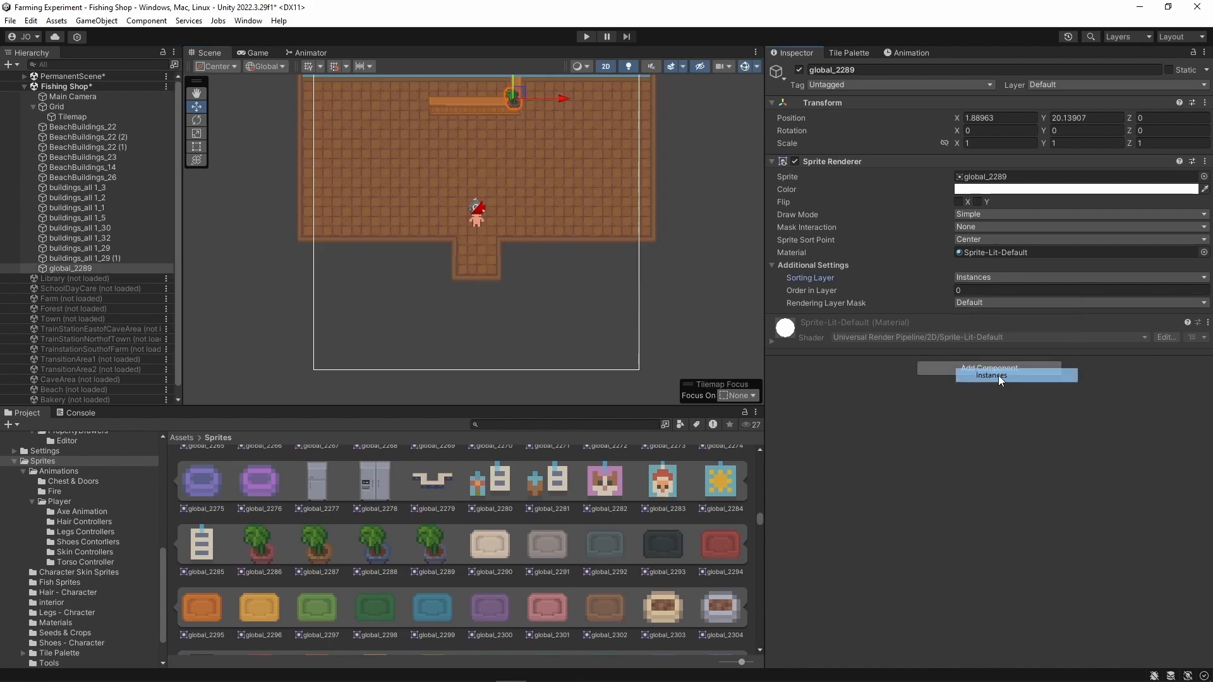
- Move the potted plant off the counter to about X 2.83, Y 21.17, against the wall beside the counter's end, and deselect it
scroll(458, 201, up, 3)
middle_drag(554, 174, 547, 357)
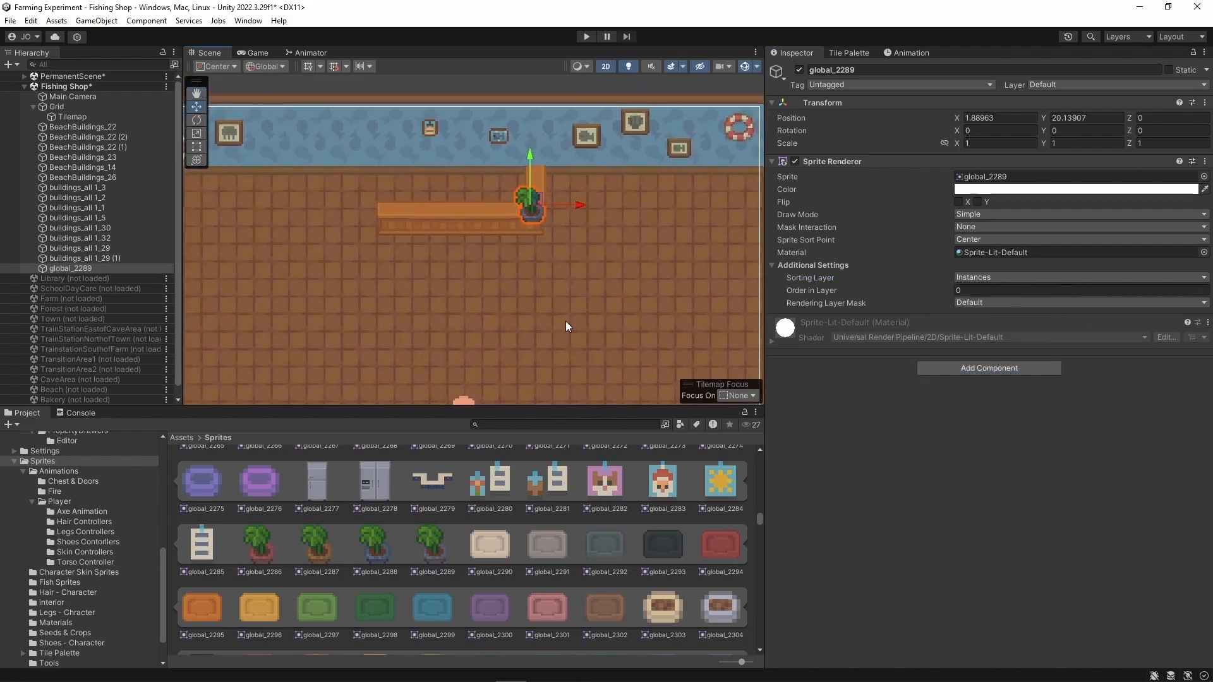
scroll(567, 300, up, 8)
middle_drag(546, 238, 543, 376)
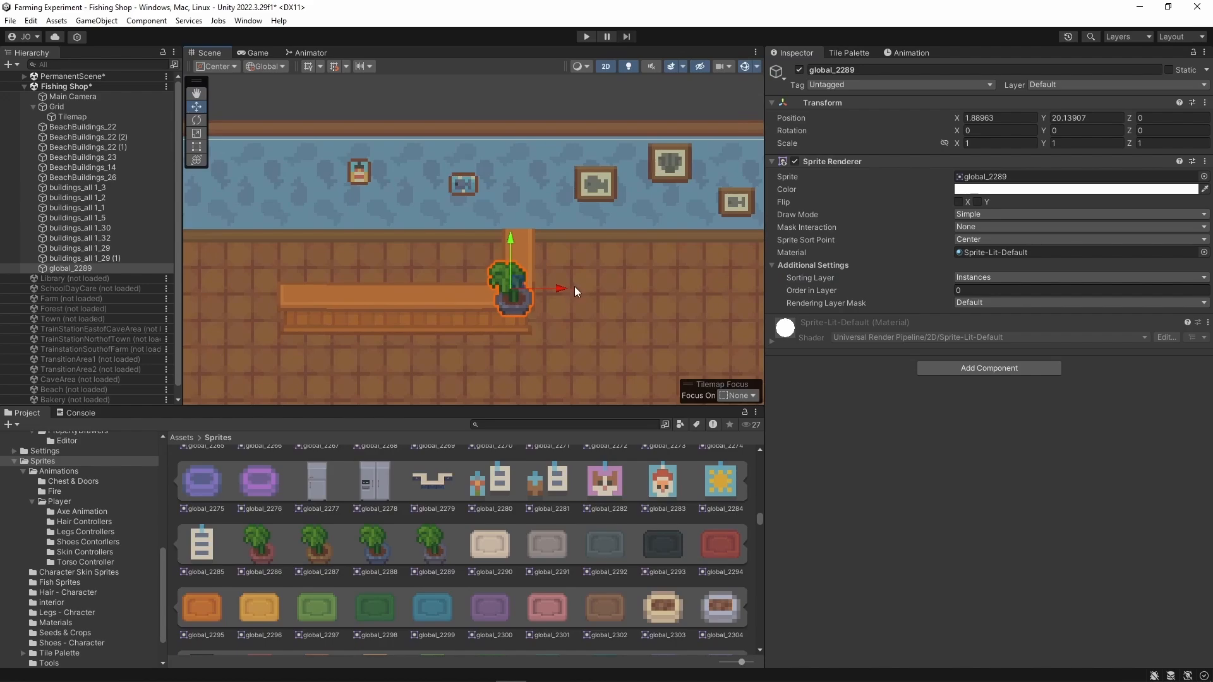
drag(575, 286, 610, 287)
drag(563, 233, 560, 184)
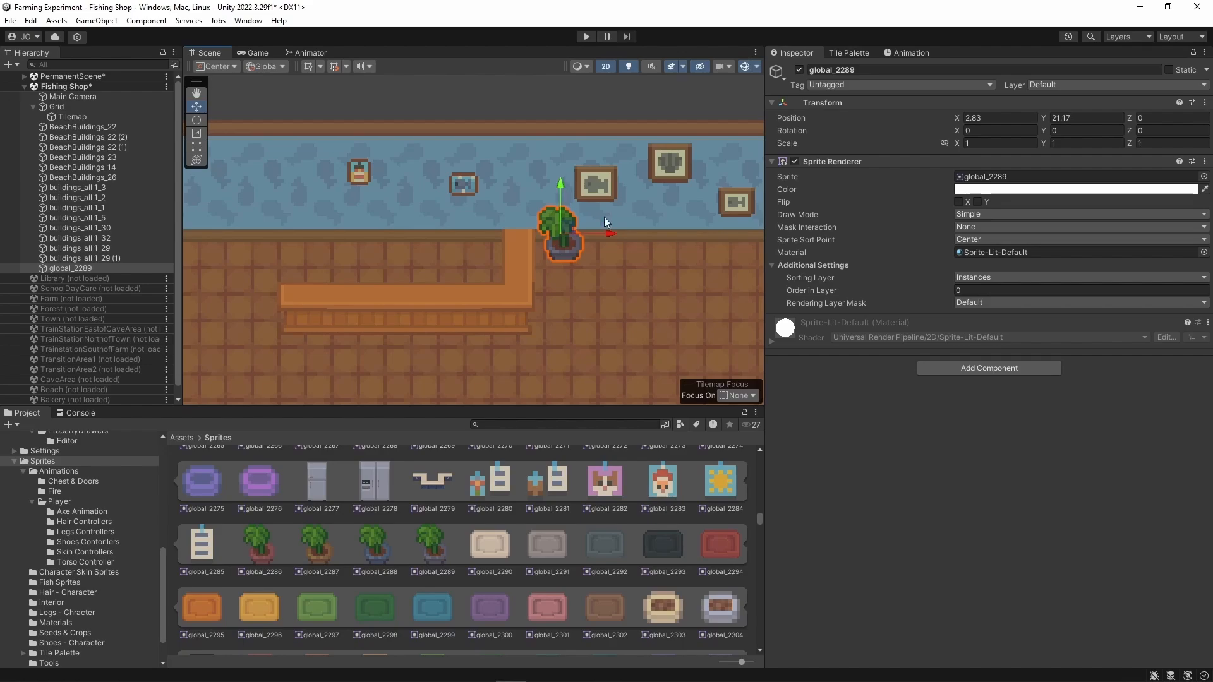
drag(614, 232, 613, 230)
click(640, 317)
- Place the plant sprite global_2333 on the Instances sorting layer at X 8.47, Y 21.23, in the room corner below the lifebuoy
scroll(594, 366, down, 3)
middle_drag(600, 368, 555, 233)
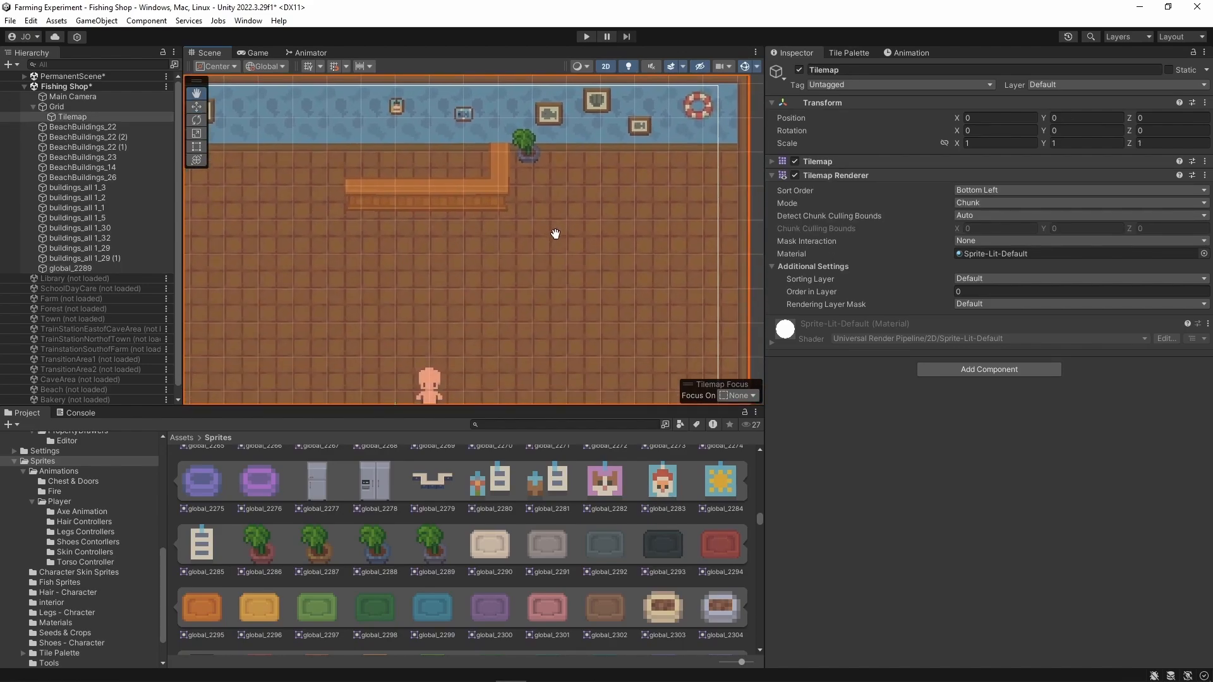
scroll(551, 229, down, 3)
scroll(552, 590, down, 6)
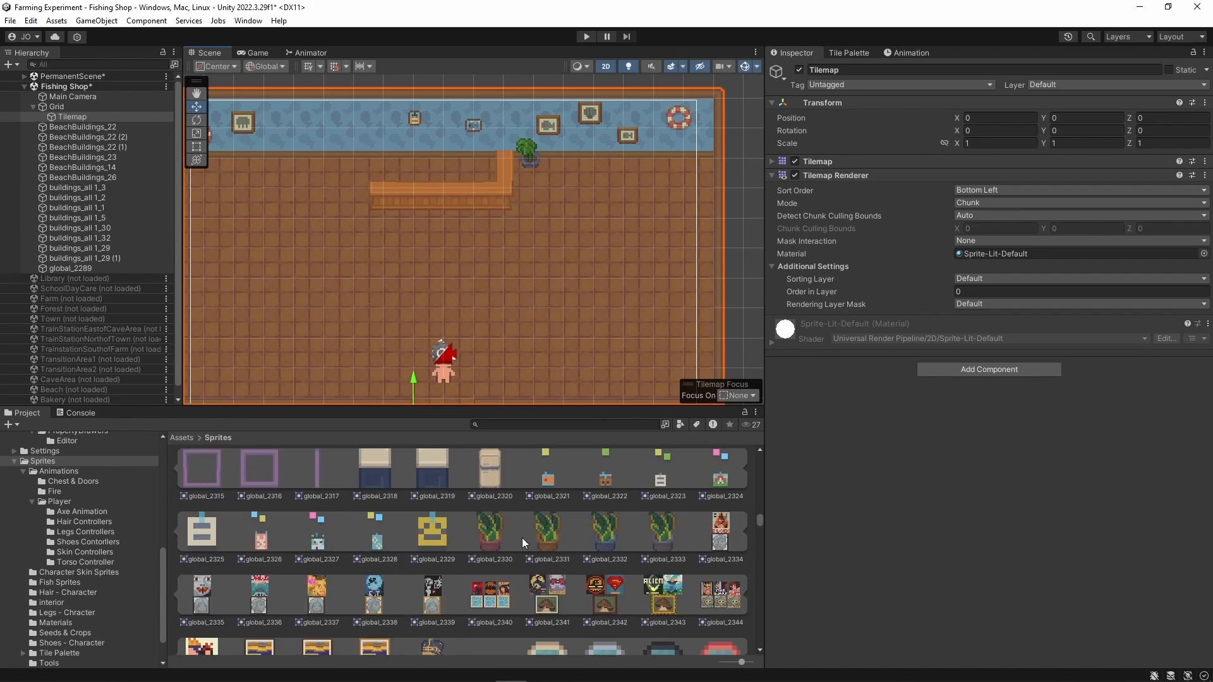
drag(666, 541, 550, 319)
click(1047, 278)
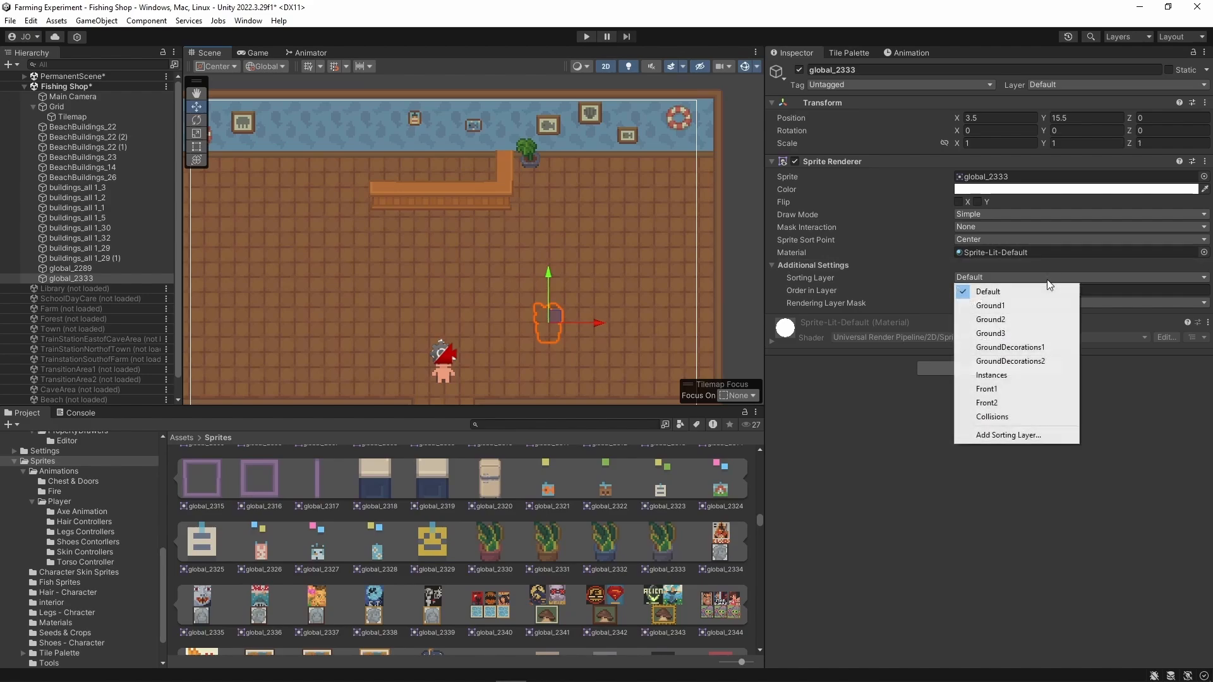
click(1019, 374)
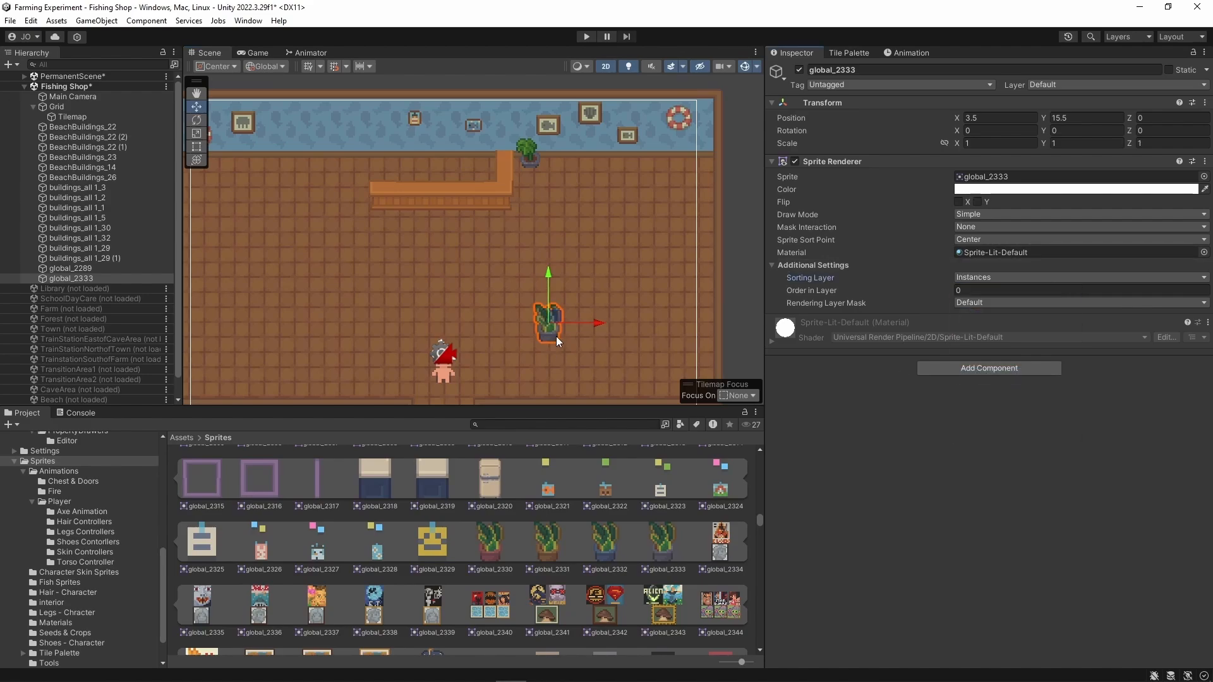
drag(596, 324, 687, 111)
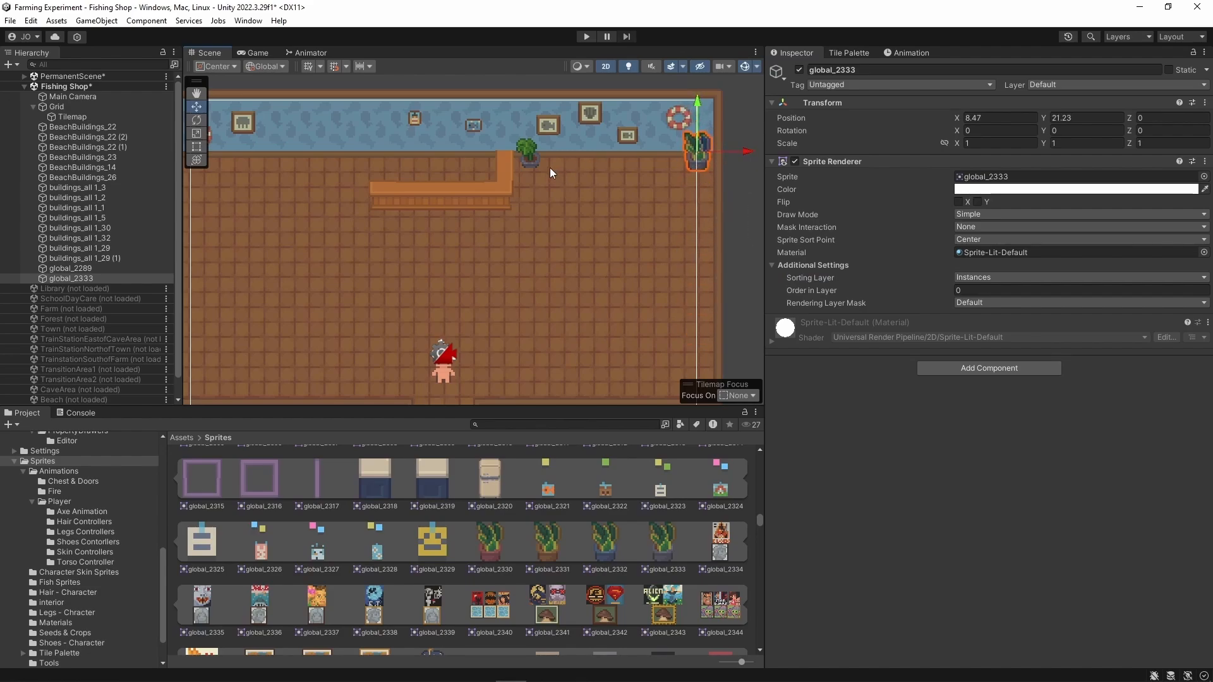
click(699, 221)
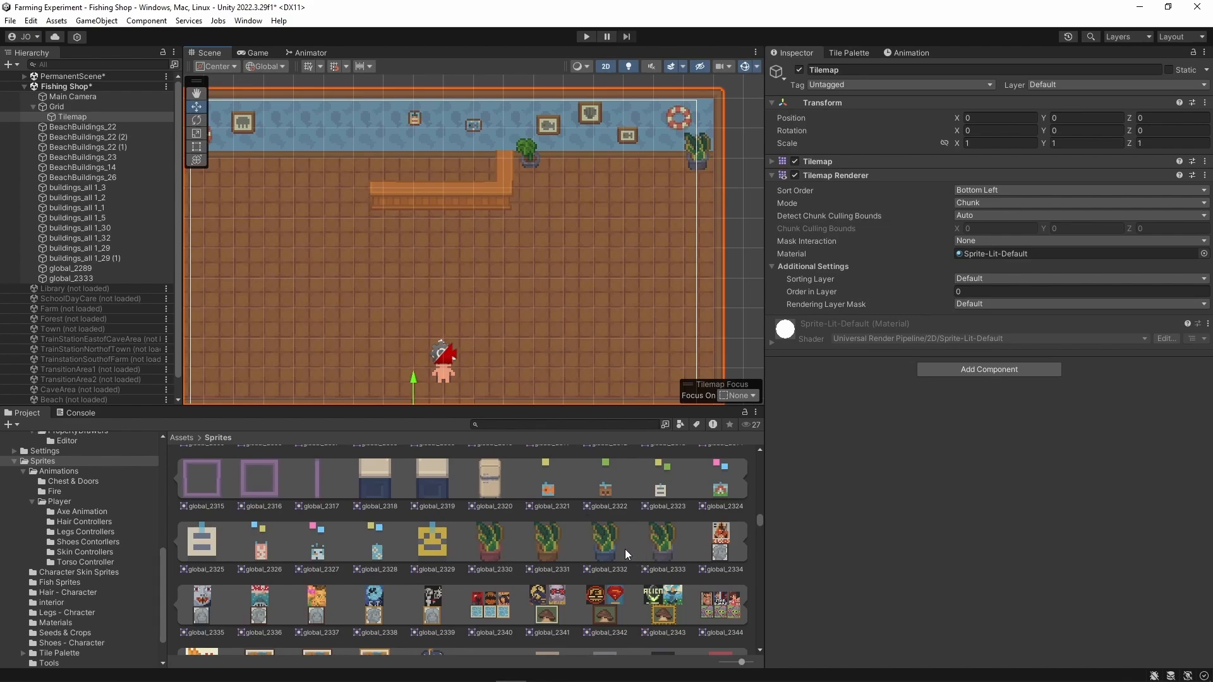
- Place the pinned-note sprite global_2409 on the back wall at X 0.5, Y 21.5 and set its sorting layer to Instances
scroll(612, 545, down, 8)
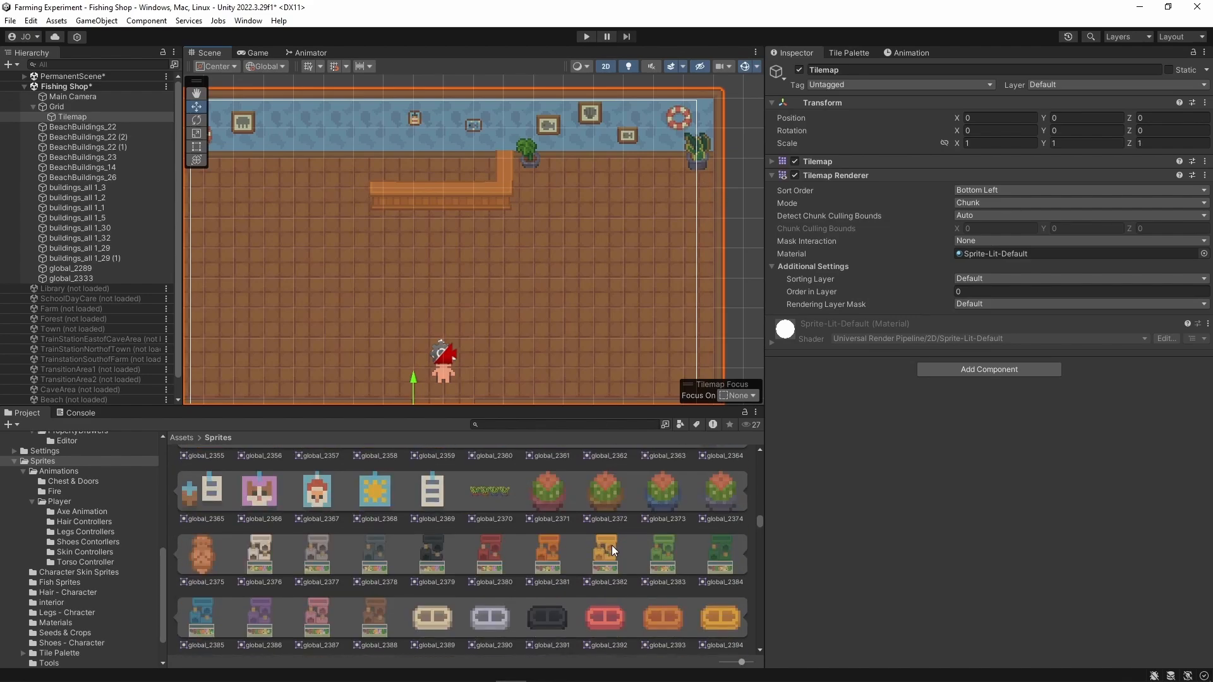
scroll(611, 545, down, 10)
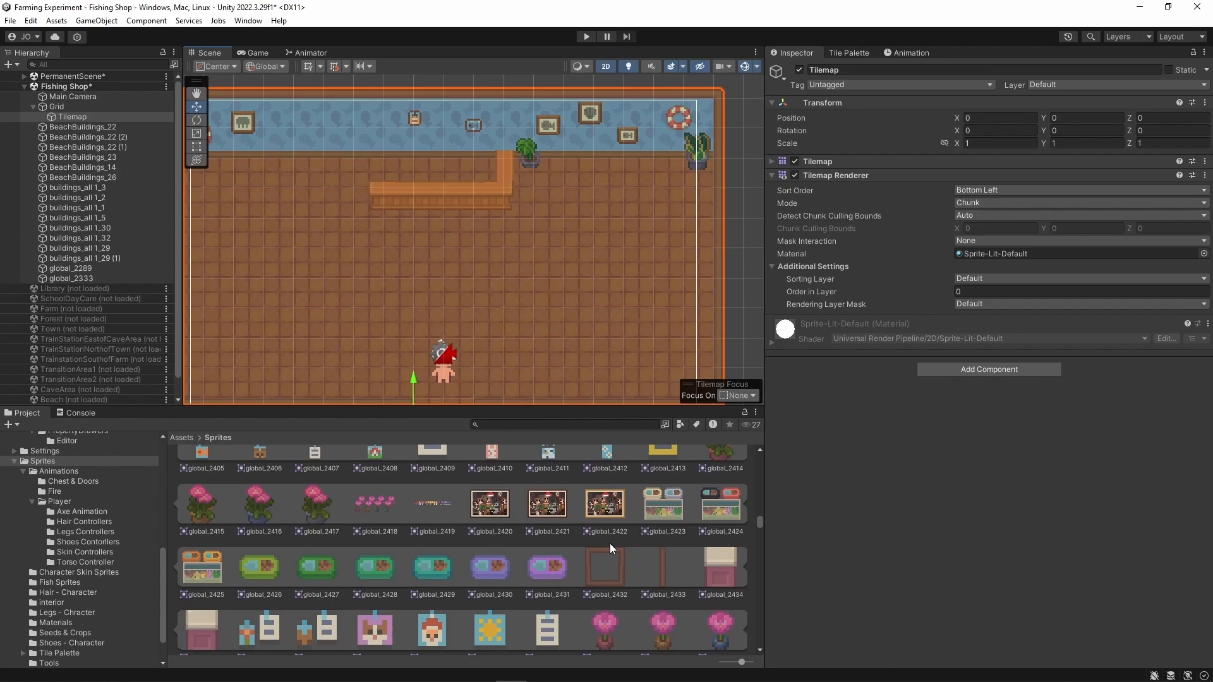
scroll(611, 547, up, 2)
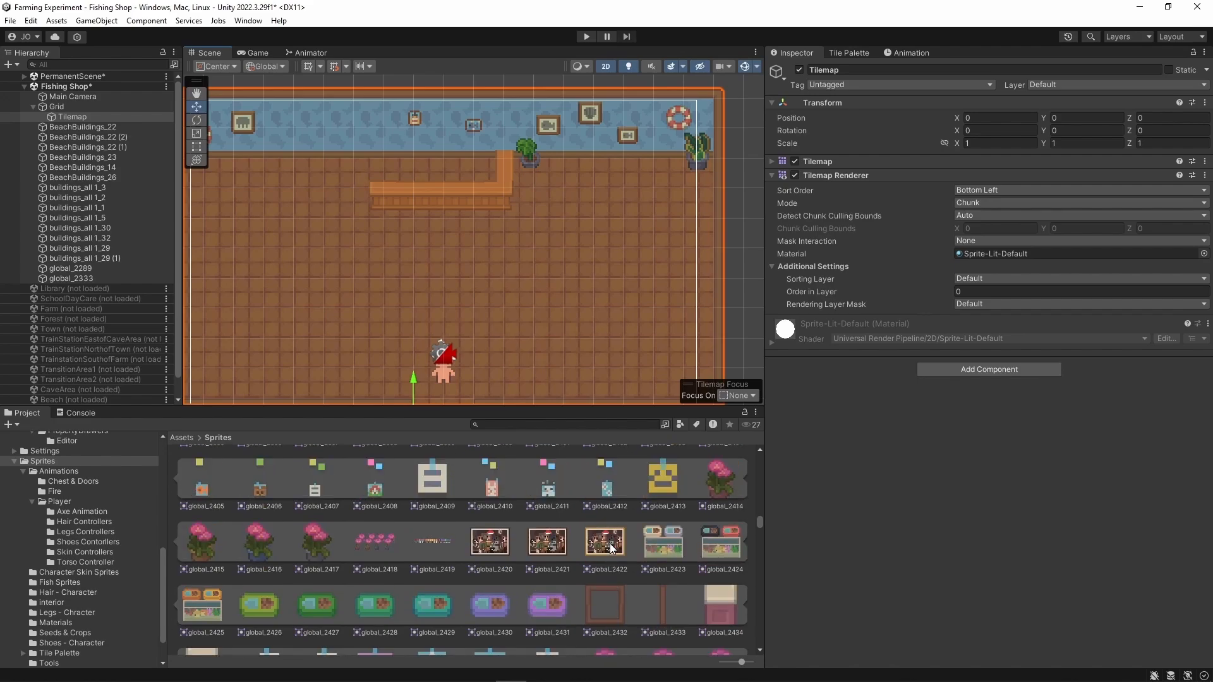
drag(437, 480, 483, 273)
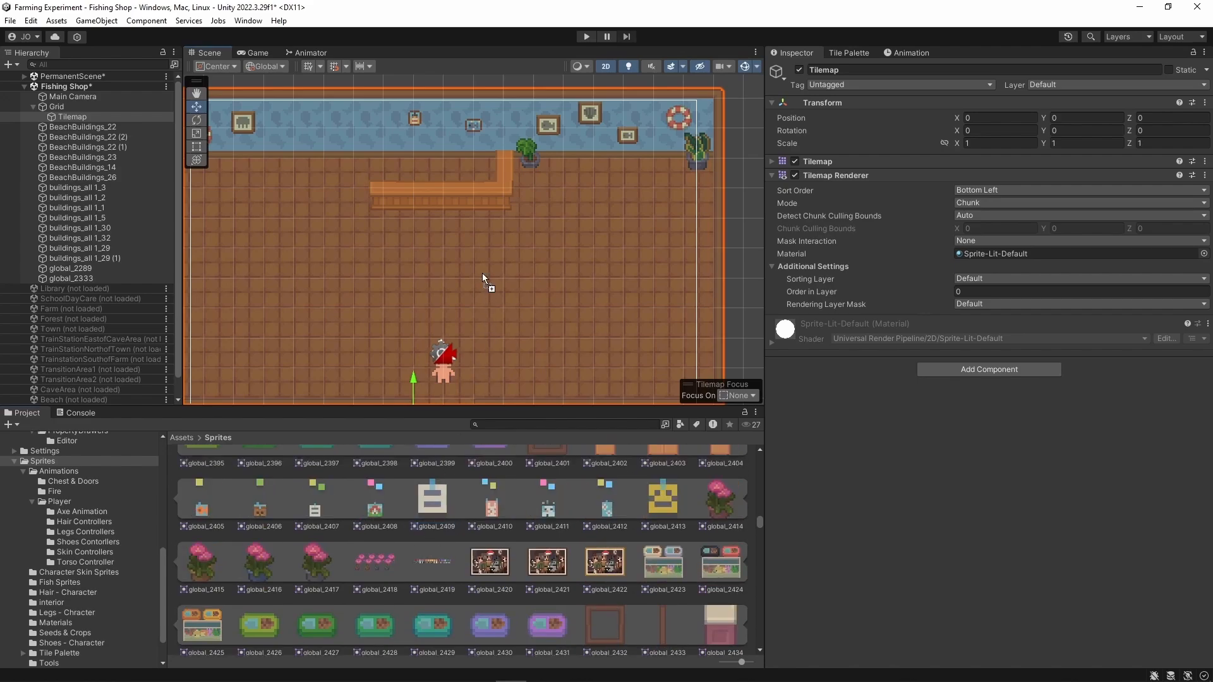
drag(453, 130, 469, 135)
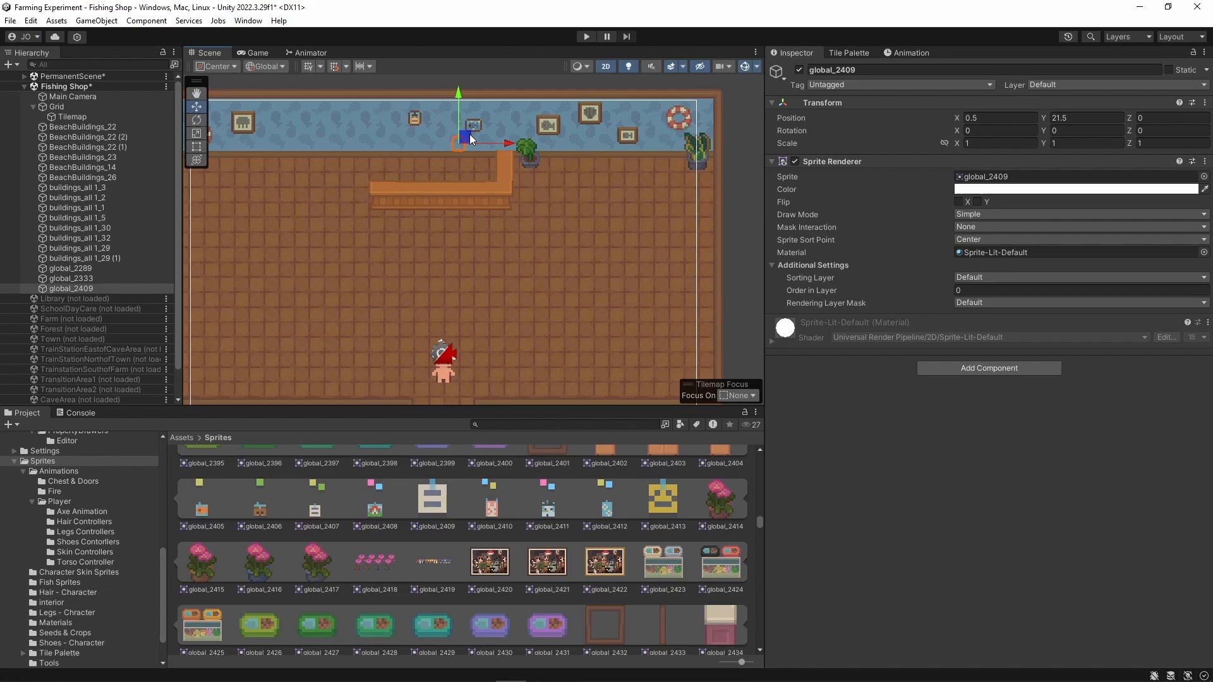
click(991, 278)
click(1011, 377)
- Move the pinned note along the wall beside the potted plant to about X 1.54, Y 21.58, and deselect it
scroll(469, 181, up, 2)
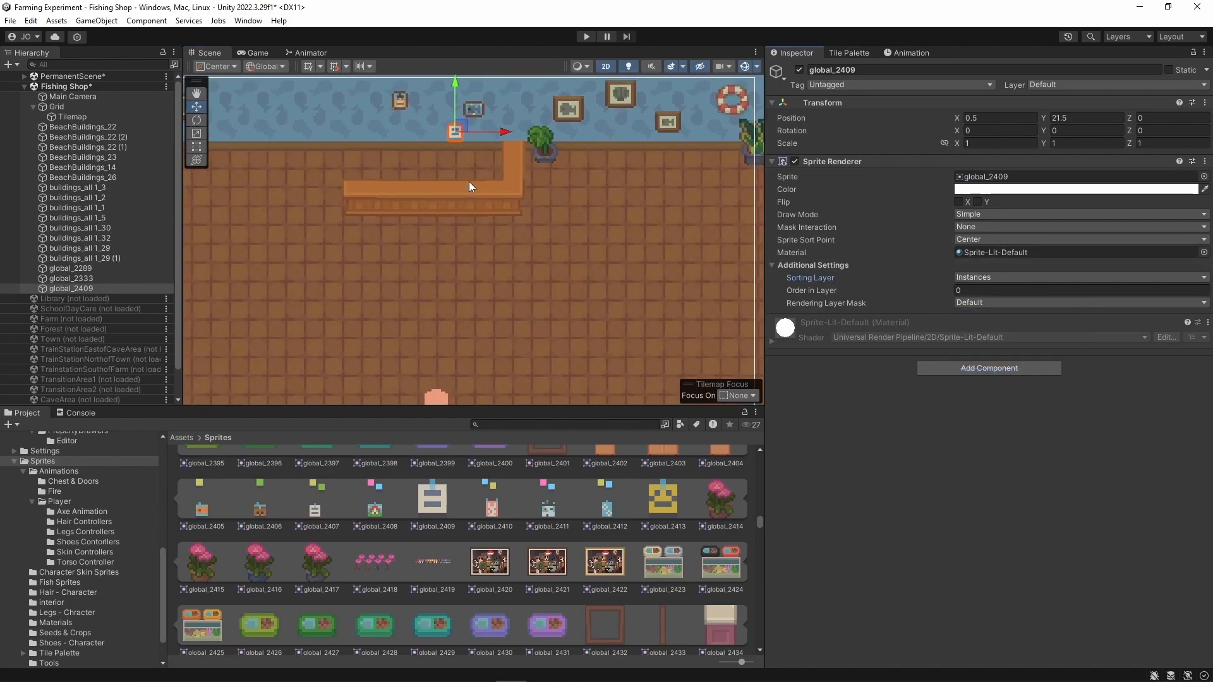
scroll(468, 181, up, 1)
drag(503, 120, 578, 115)
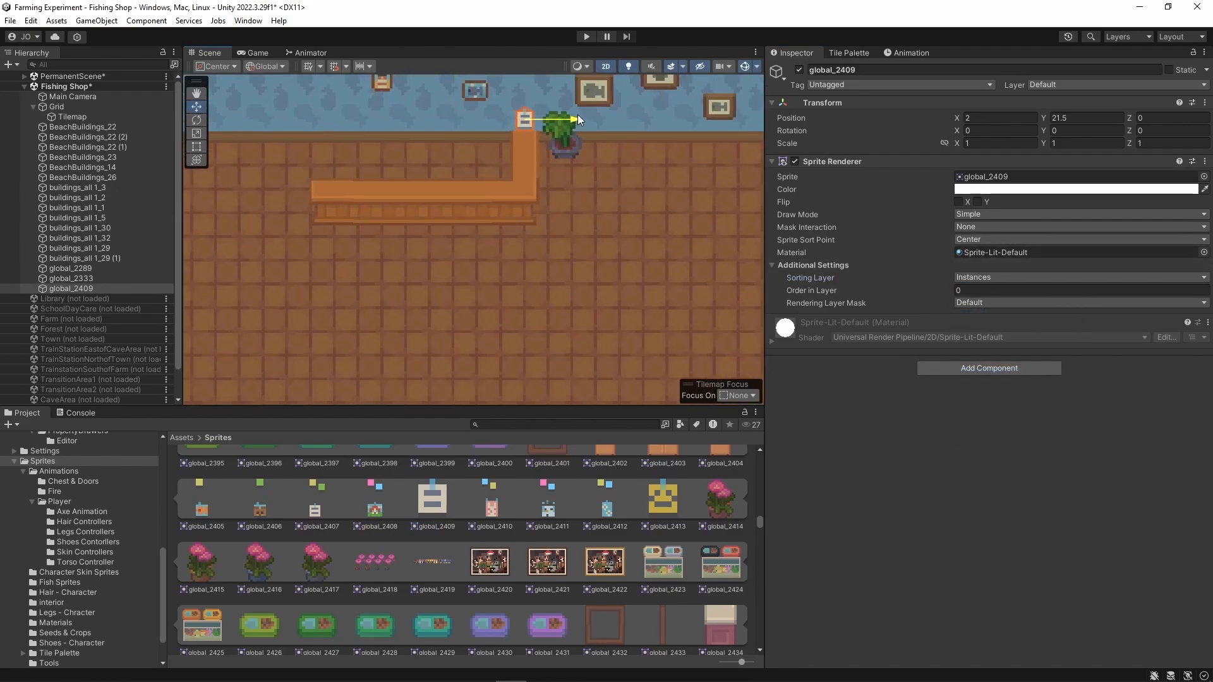
drag(524, 82, 526, 77)
click(638, 204)
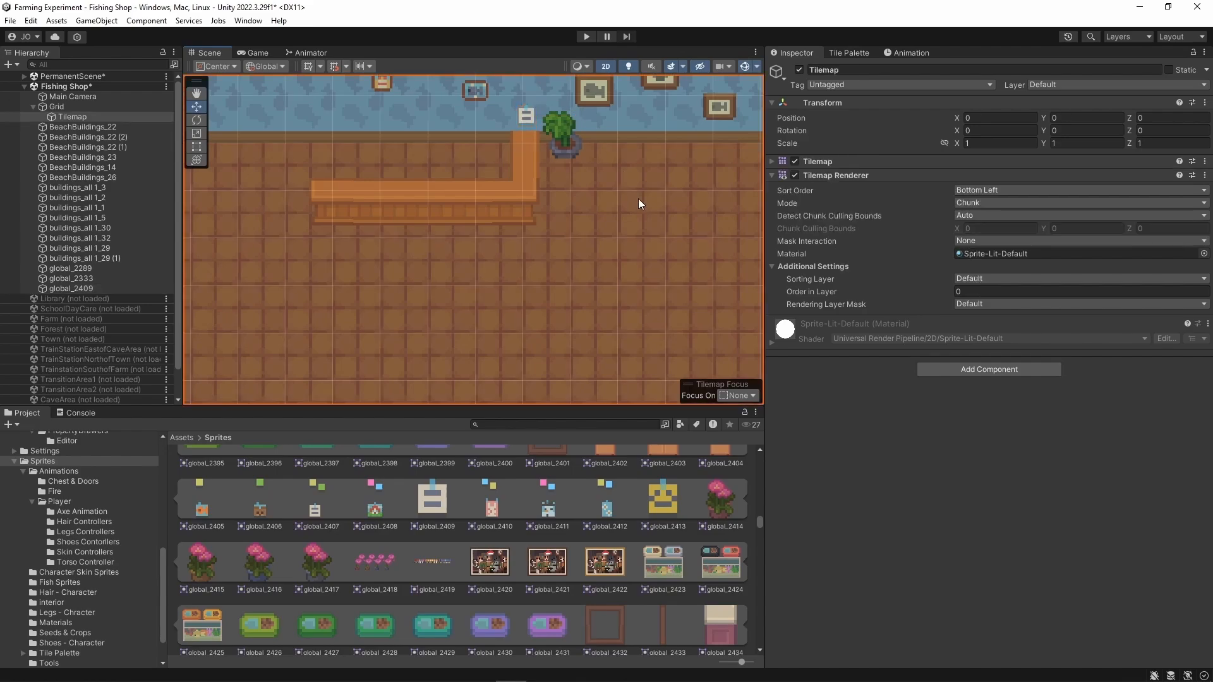
click(532, 116)
drag(579, 119, 552, 117)
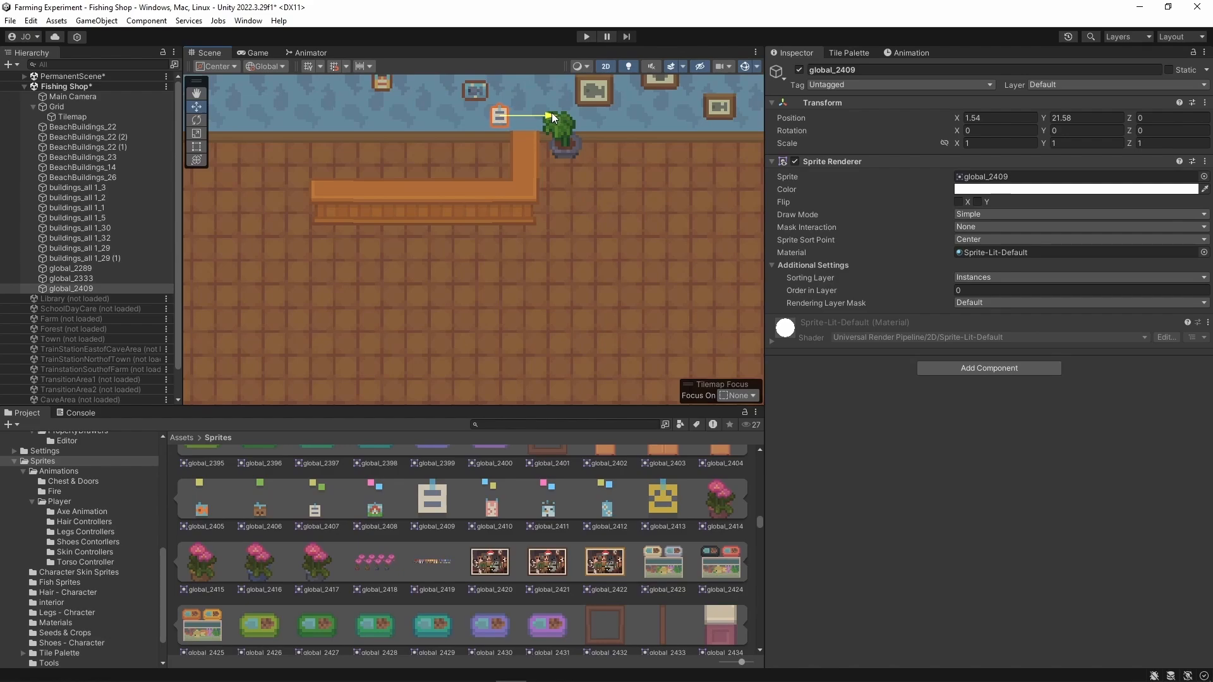
click(659, 213)
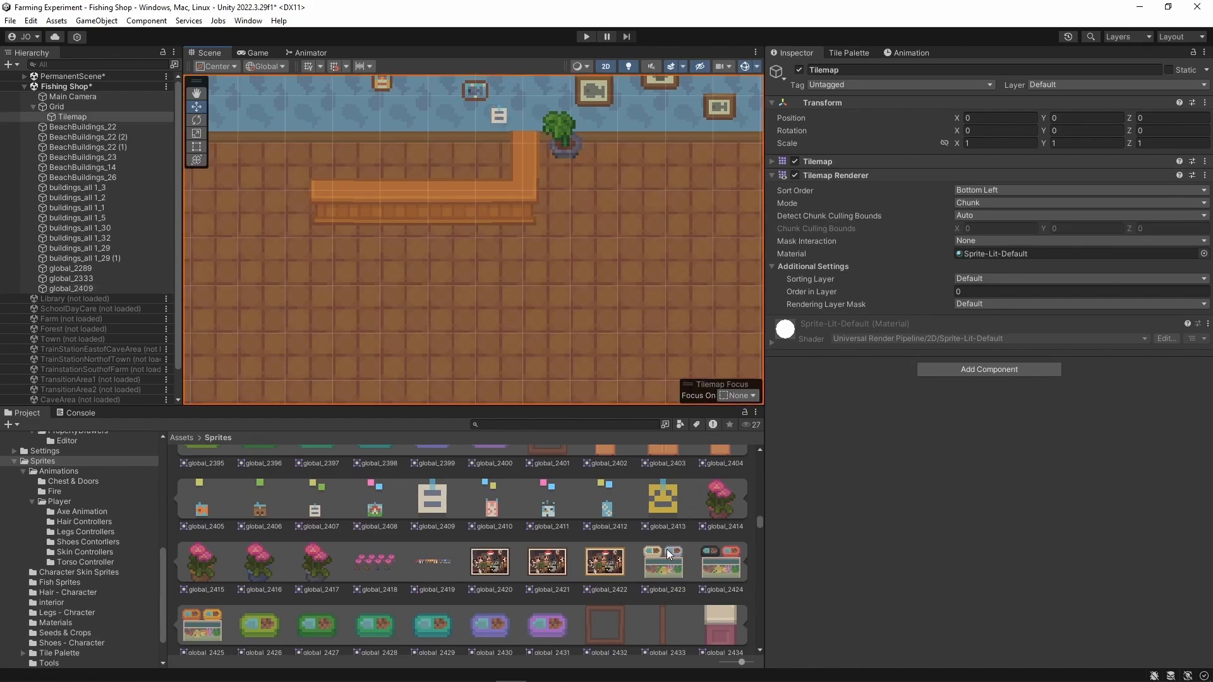
- Place the long note sprite global_2441 on the wall at X 0.5, Y 21.5 and set its sorting layer to Instances
scroll(666, 550, down, 3)
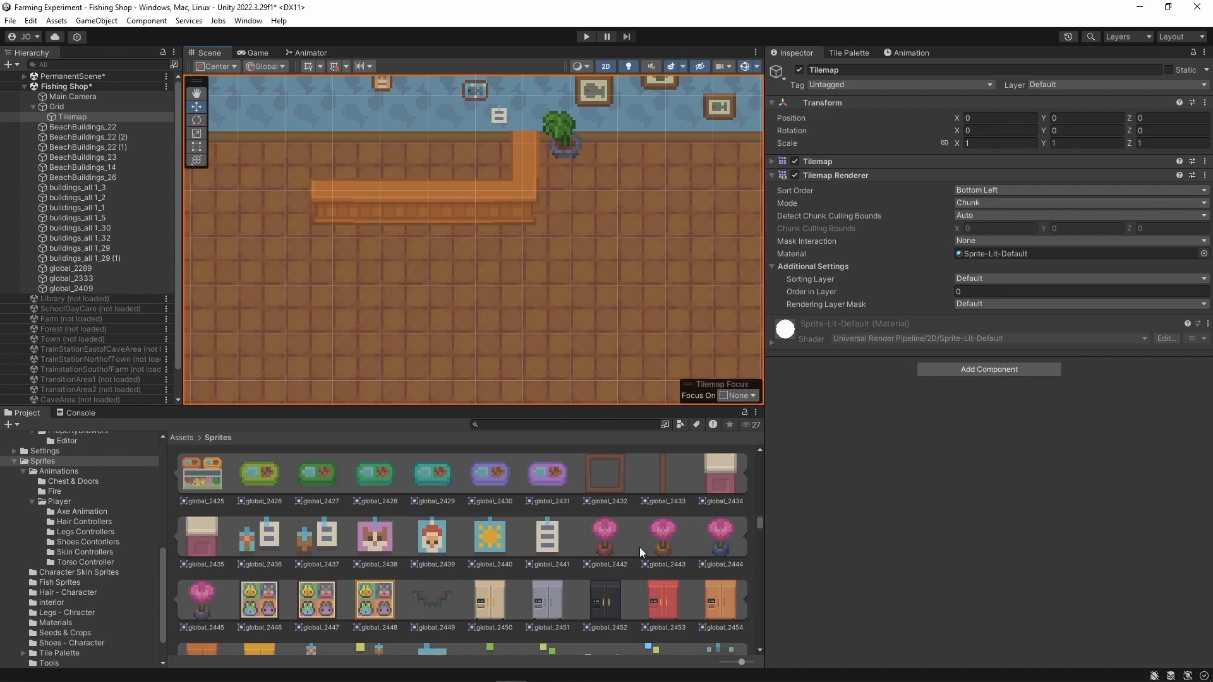
drag(548, 544, 471, 156)
drag(445, 111, 446, 112)
click(968, 277)
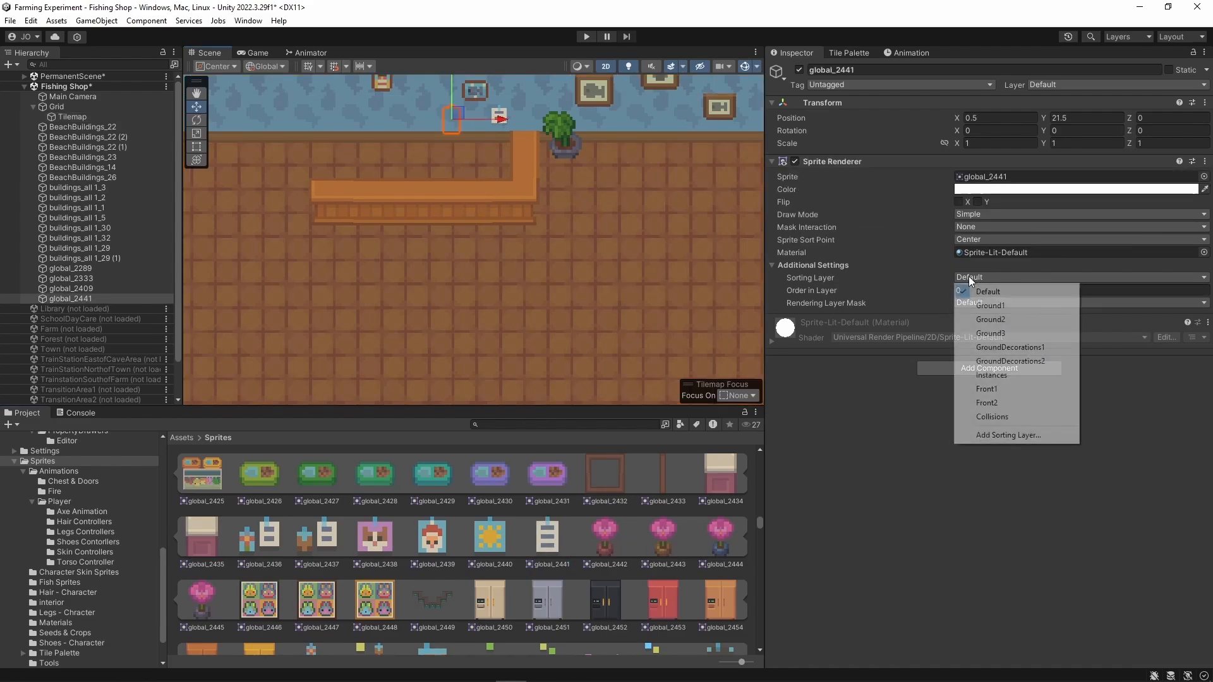
click(1008, 378)
- Raise the long note to about Y 21.72, shift it slightly away from the shorter note, and deselect it
scroll(491, 156, up, 4)
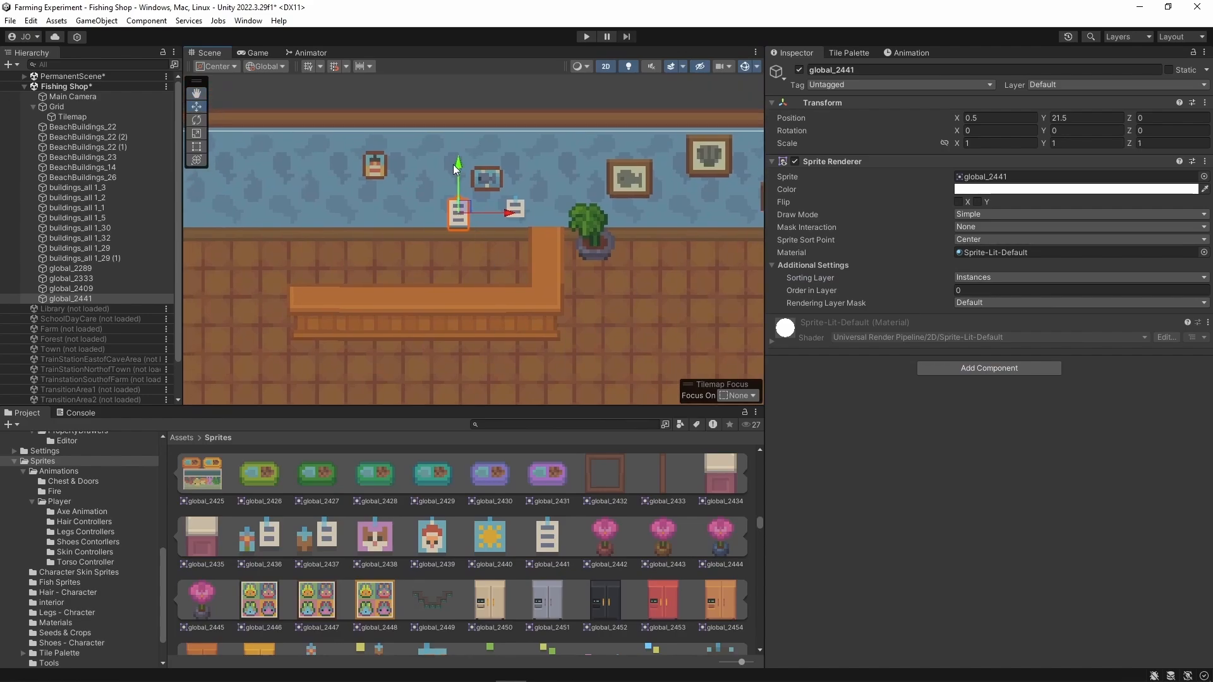
drag(453, 165, 457, 150)
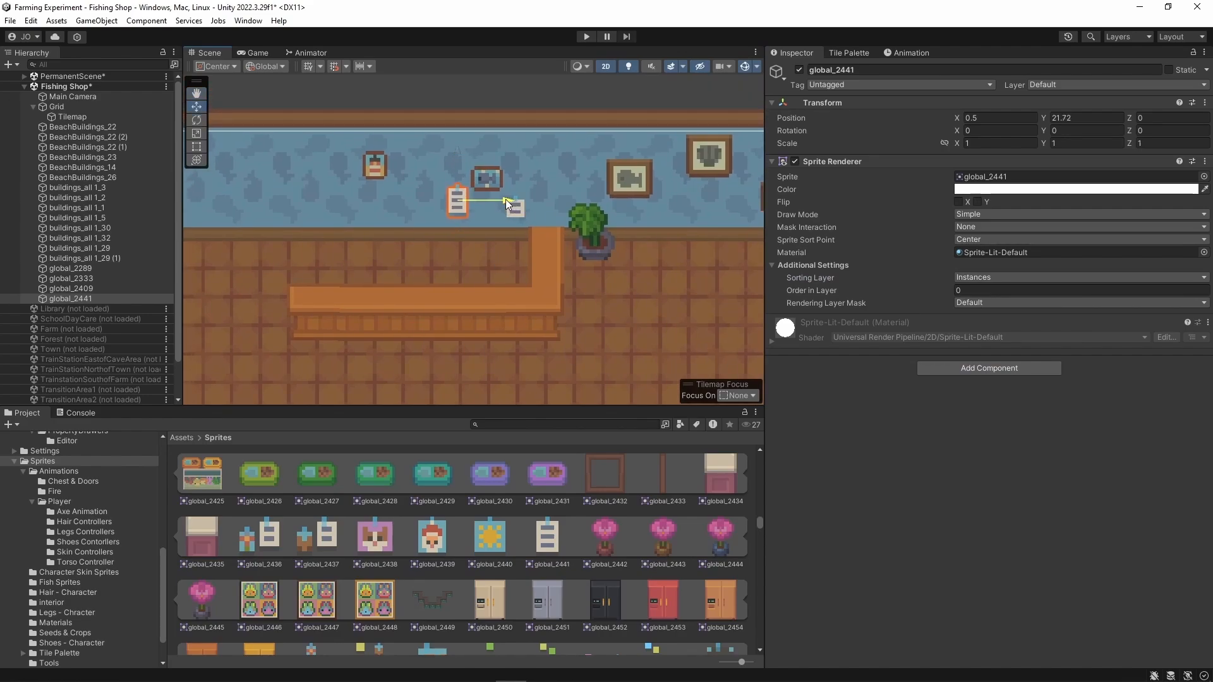
drag(506, 199, 492, 196)
click(534, 269)
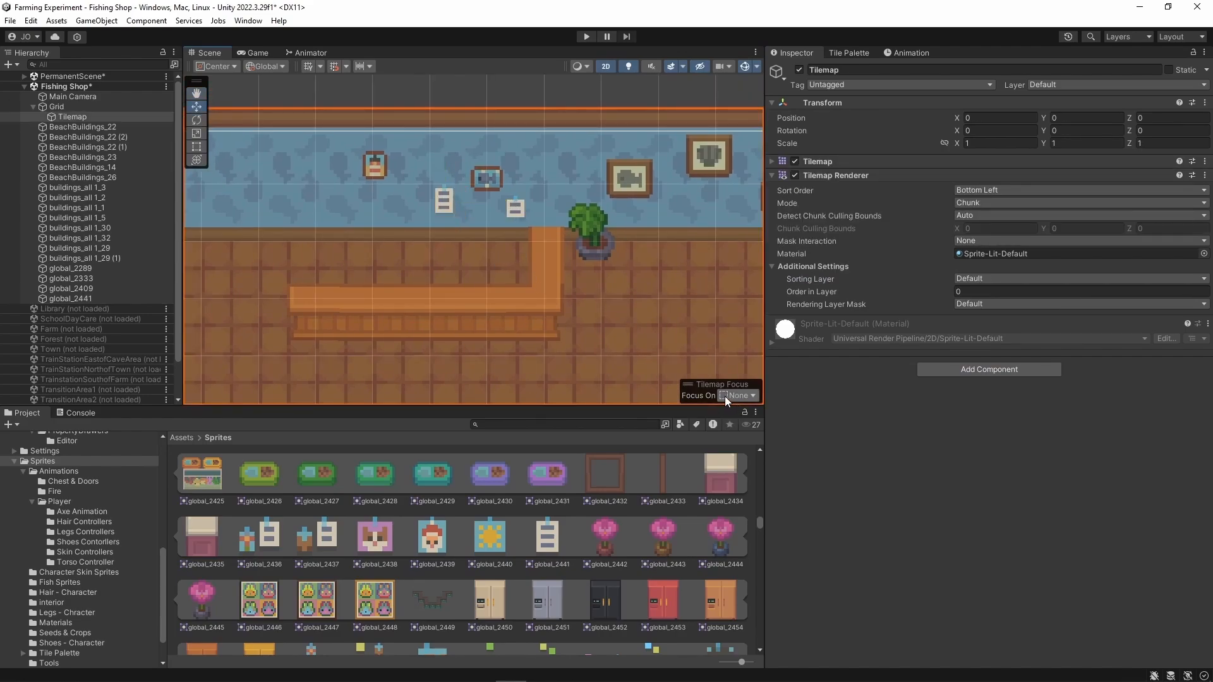
- Look through the interior sprites past the cabinets and framed pictures for further shop decorations
scroll(639, 533, down, 2)
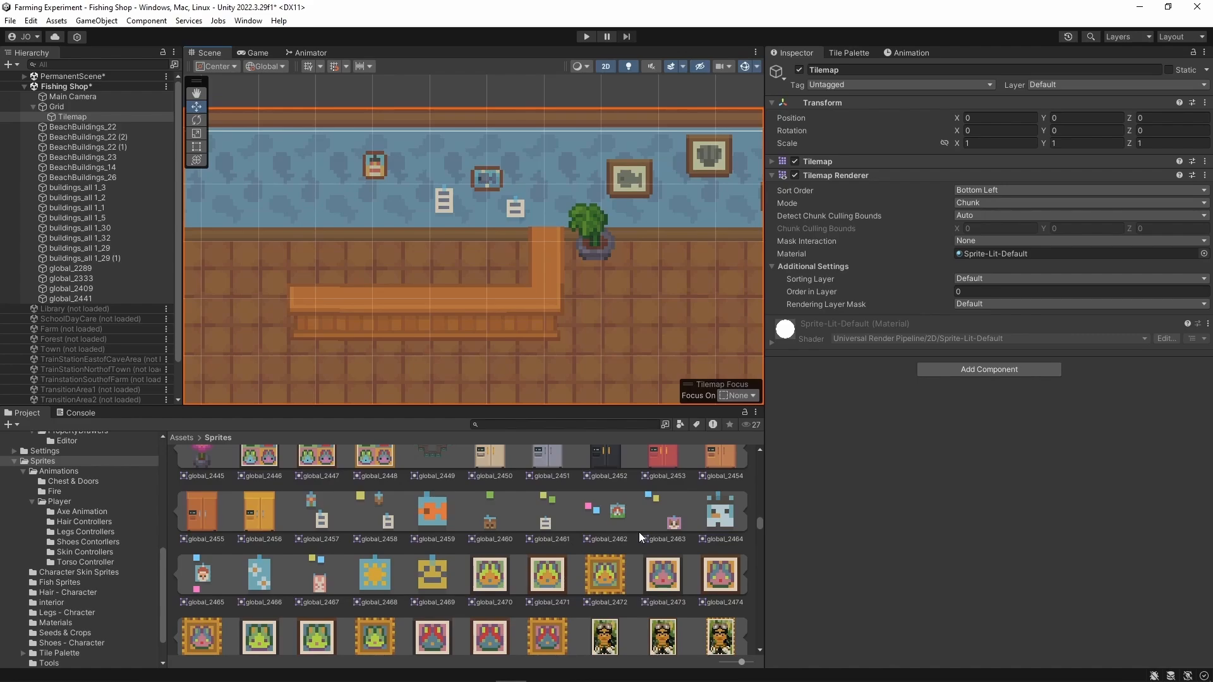
scroll(639, 532, down, 1)
scroll(638, 532, down, 1)
scroll(639, 532, down, 2)
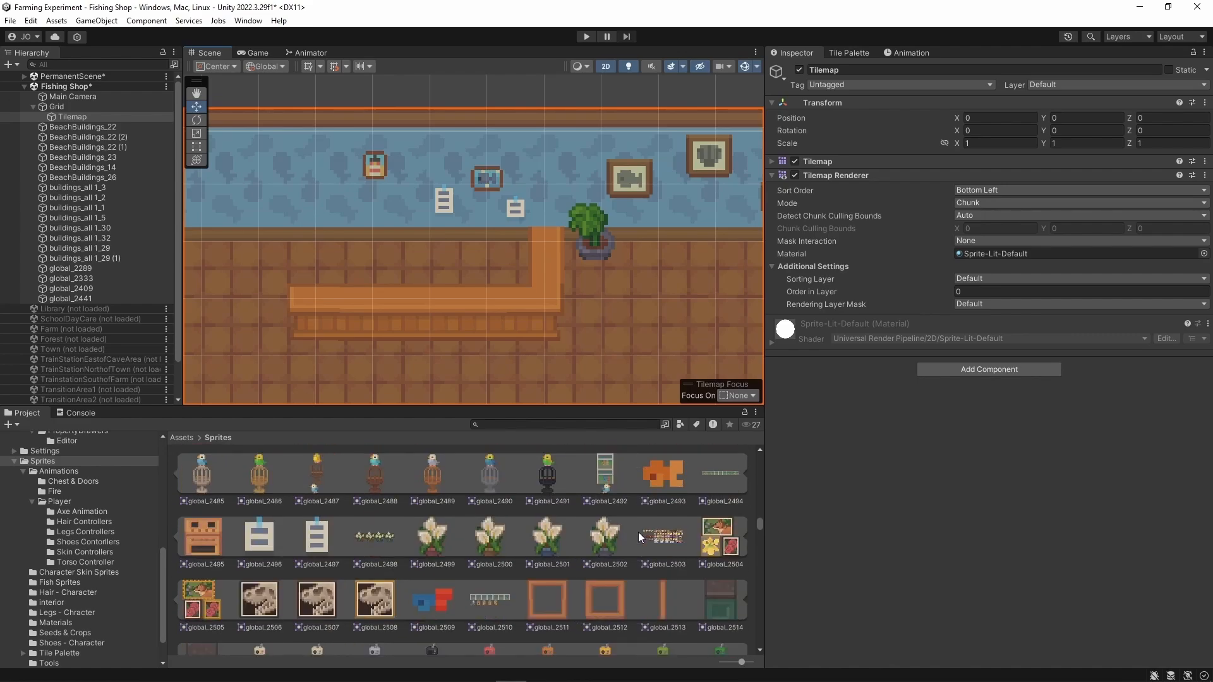
scroll(639, 532, down, 1)
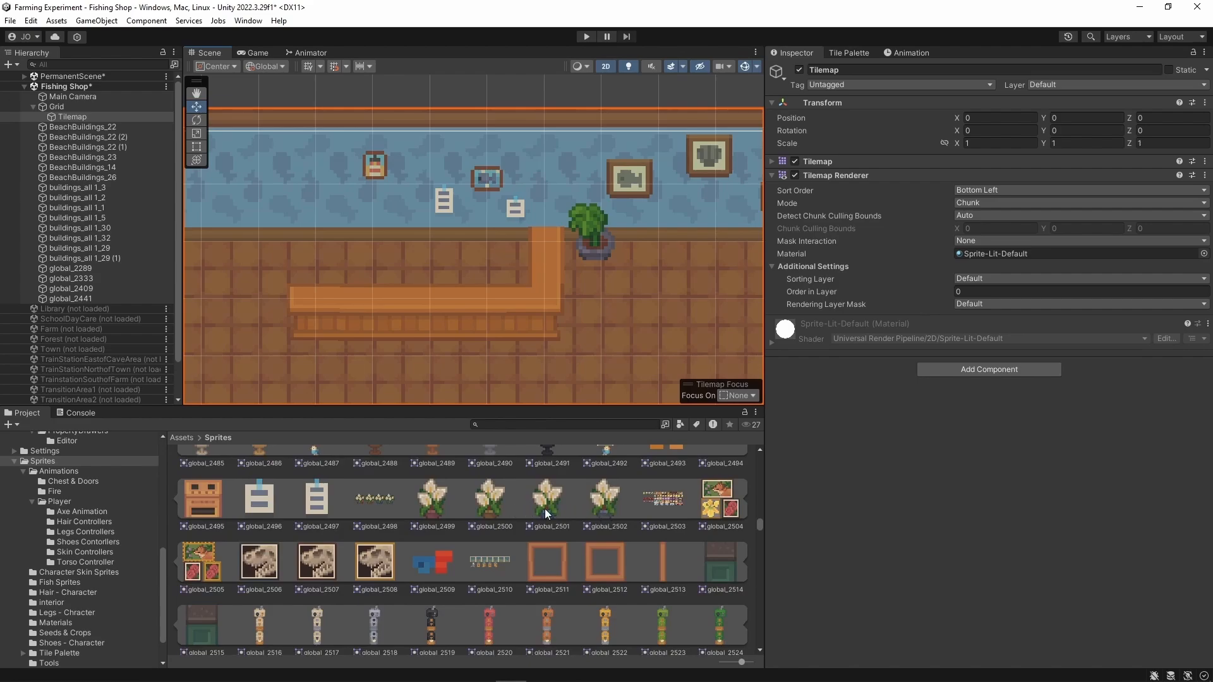
- Add the white potted flower sprite global_2502 at the counter's left end and put it on the Instances sorting layer
drag(604, 510, 313, 290)
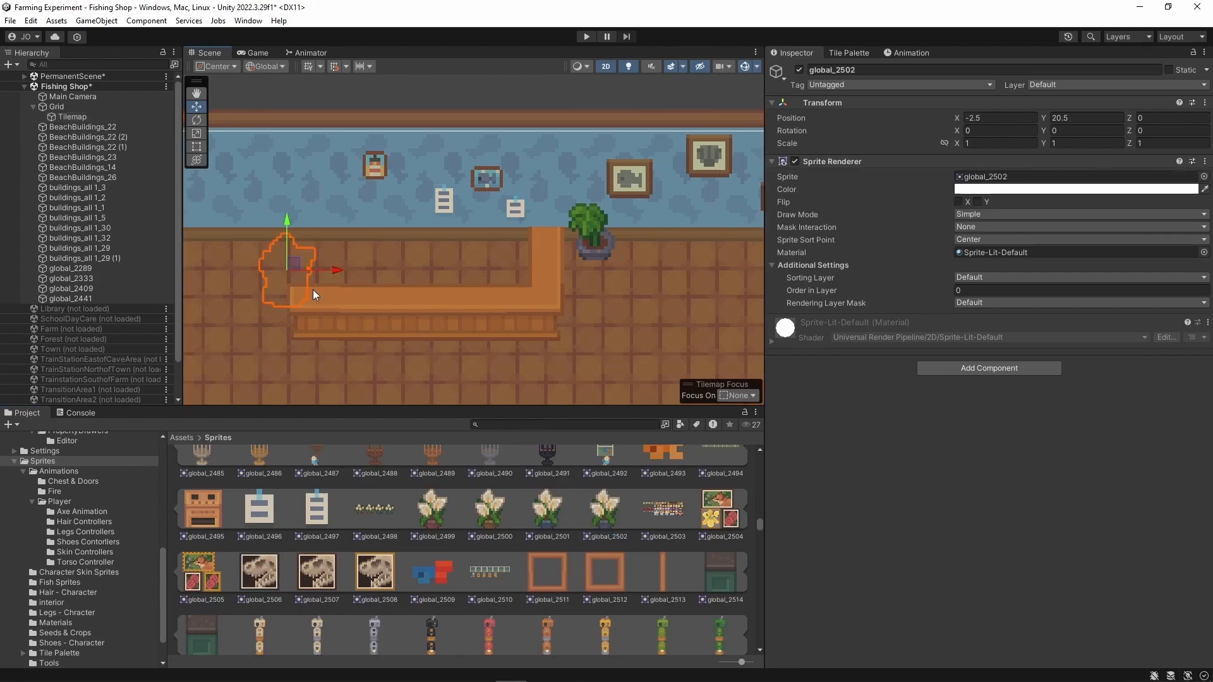
click(1015, 277)
click(1017, 376)
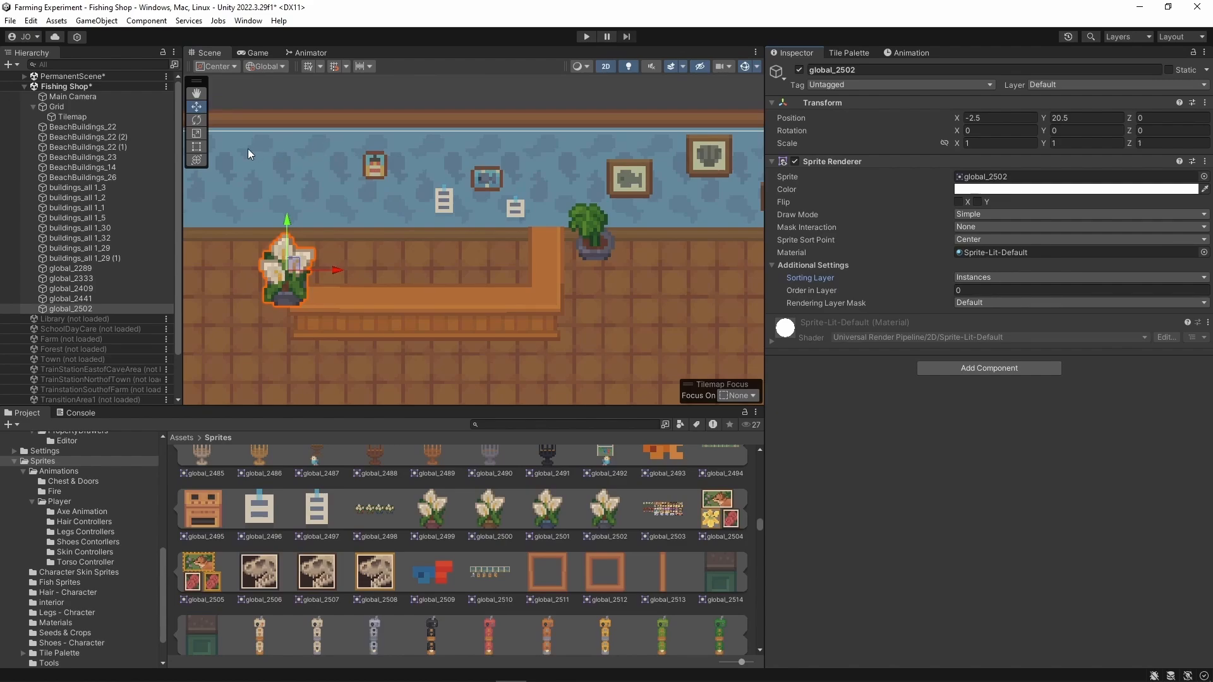
- Shrink the white flower to about 0.6 by 0.5 scale and position it on the left end of the counter top
click(199, 148)
drag(314, 234, 355, 290)
click(196, 106)
drag(312, 237, 312, 235)
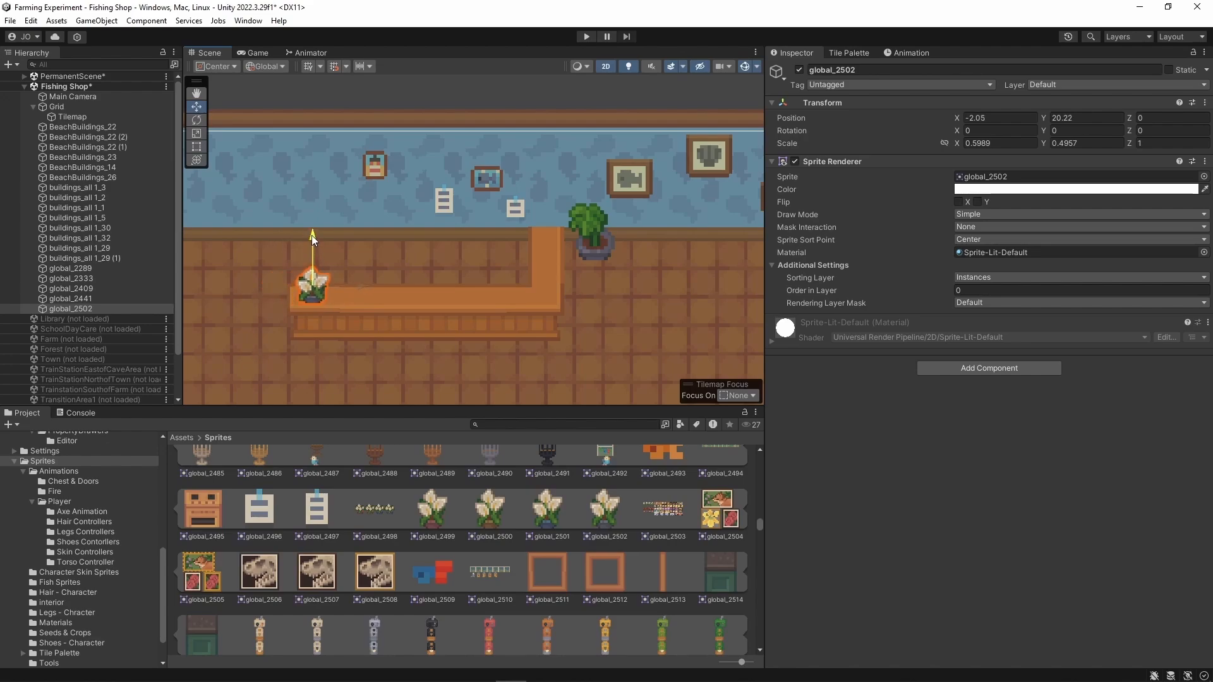
click(453, 320)
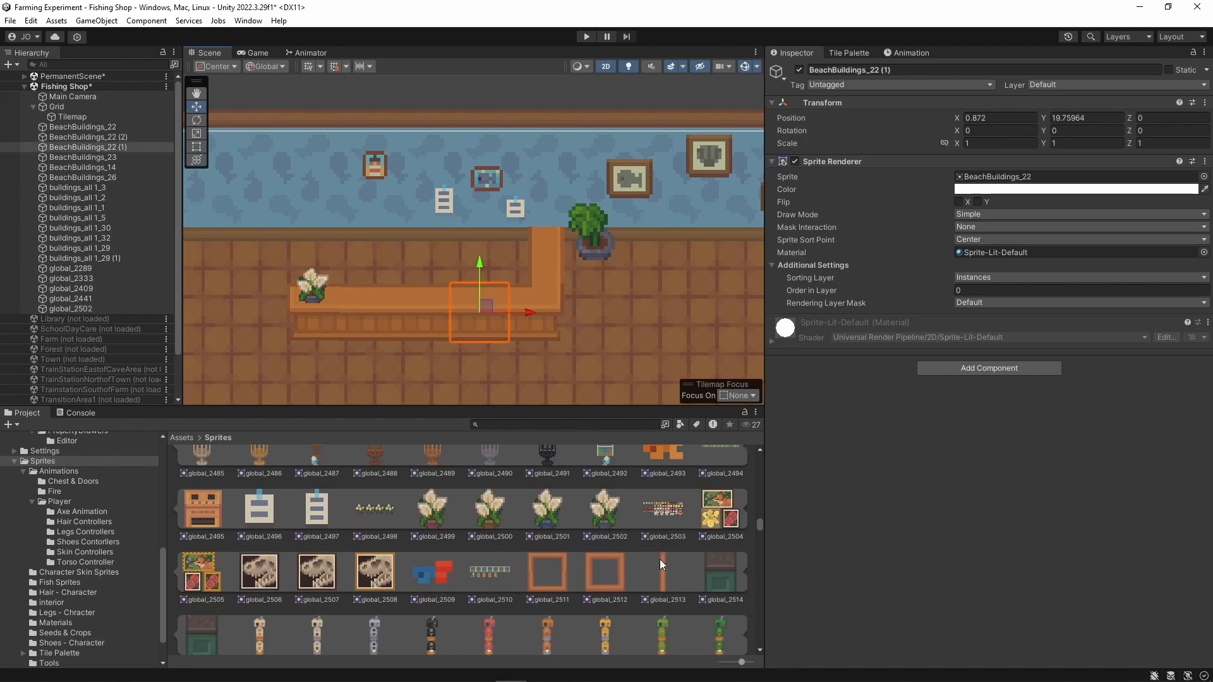
- Look through the remaining global sprites in the Sprites folder for more decorations suited to the fishing shop
scroll(686, 602, down, 5)
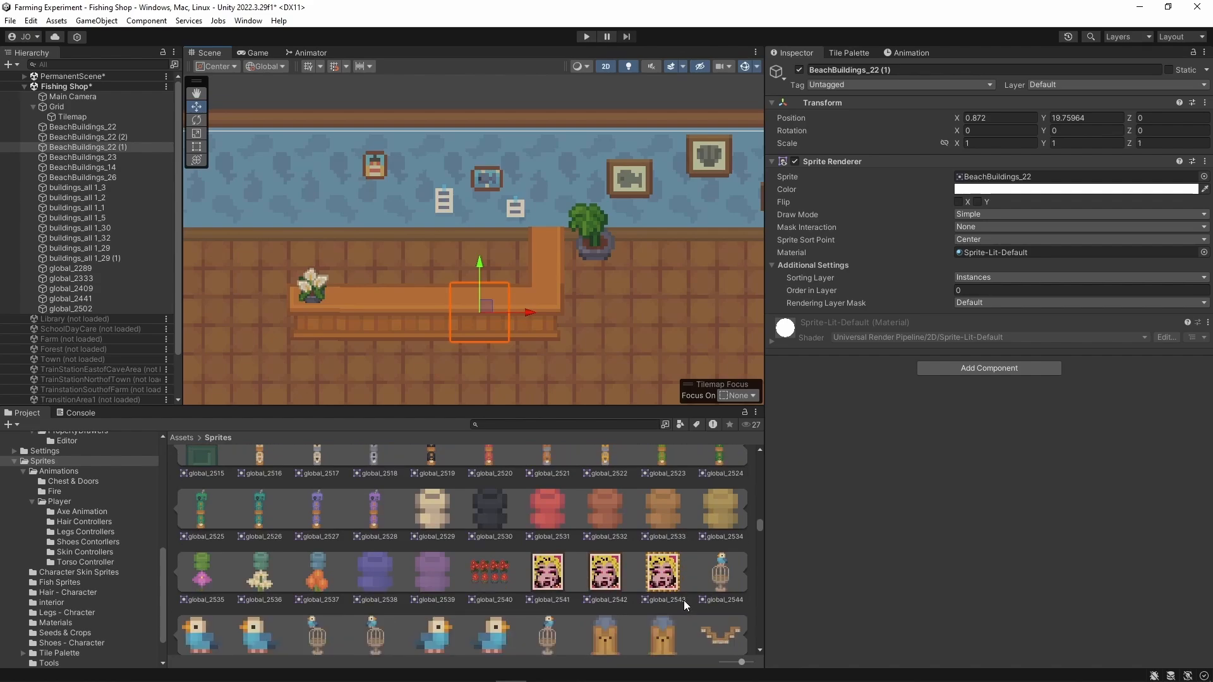
scroll(681, 598, down, 3)
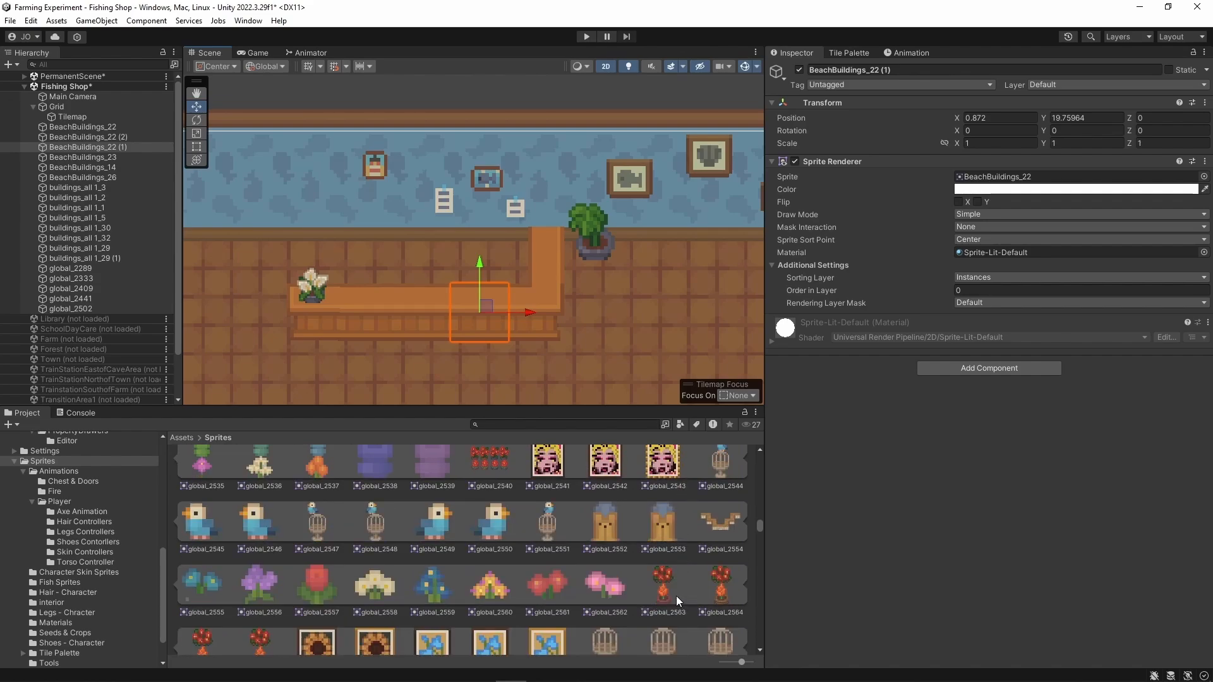
scroll(676, 599, down, 1)
scroll(676, 595, down, 7)
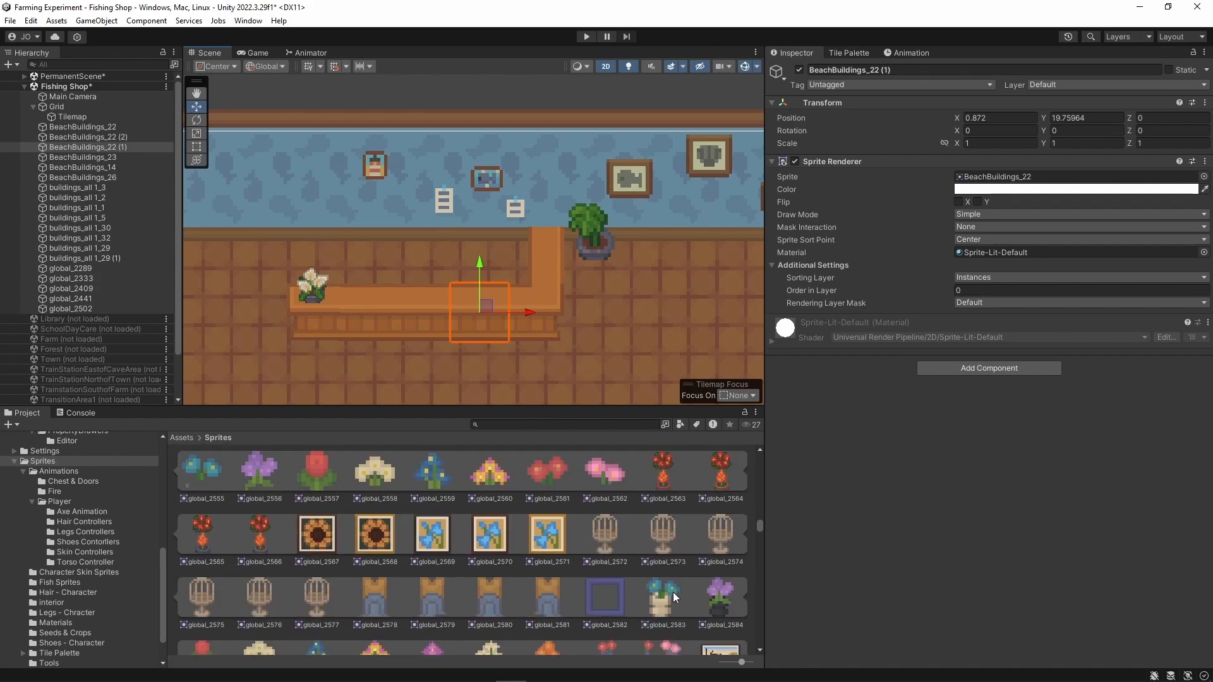
scroll(670, 590, down, 6)
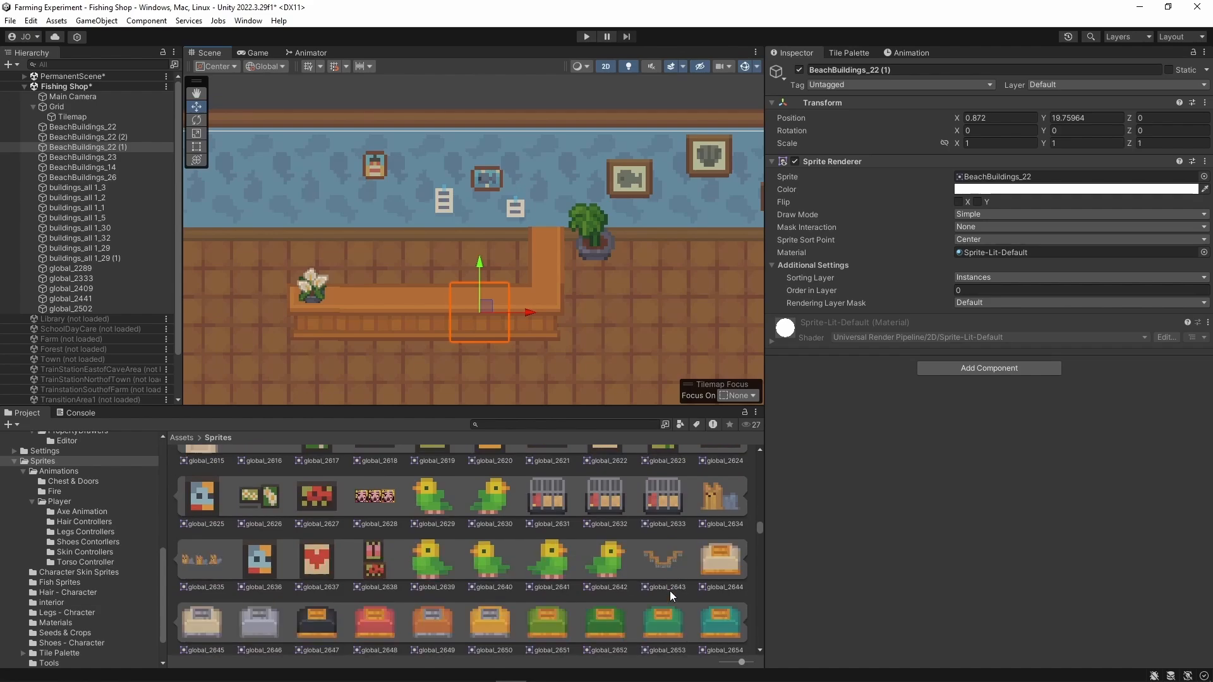
scroll(670, 590, down, 3)
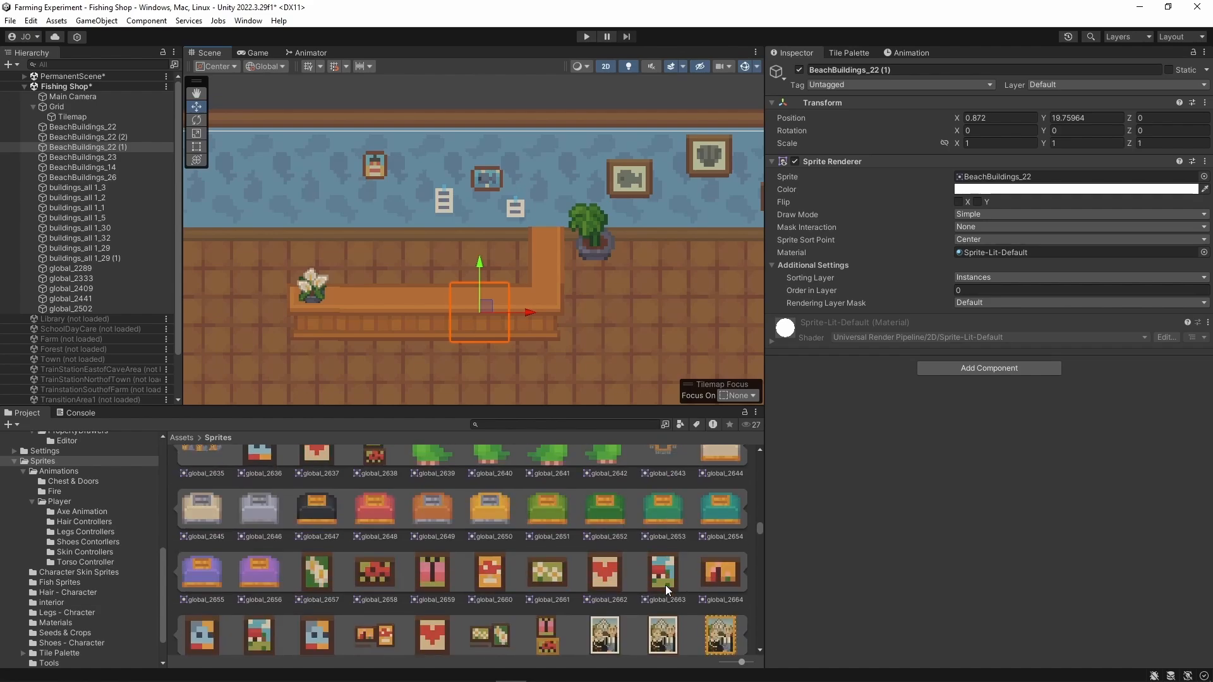
scroll(531, 547, down, 1)
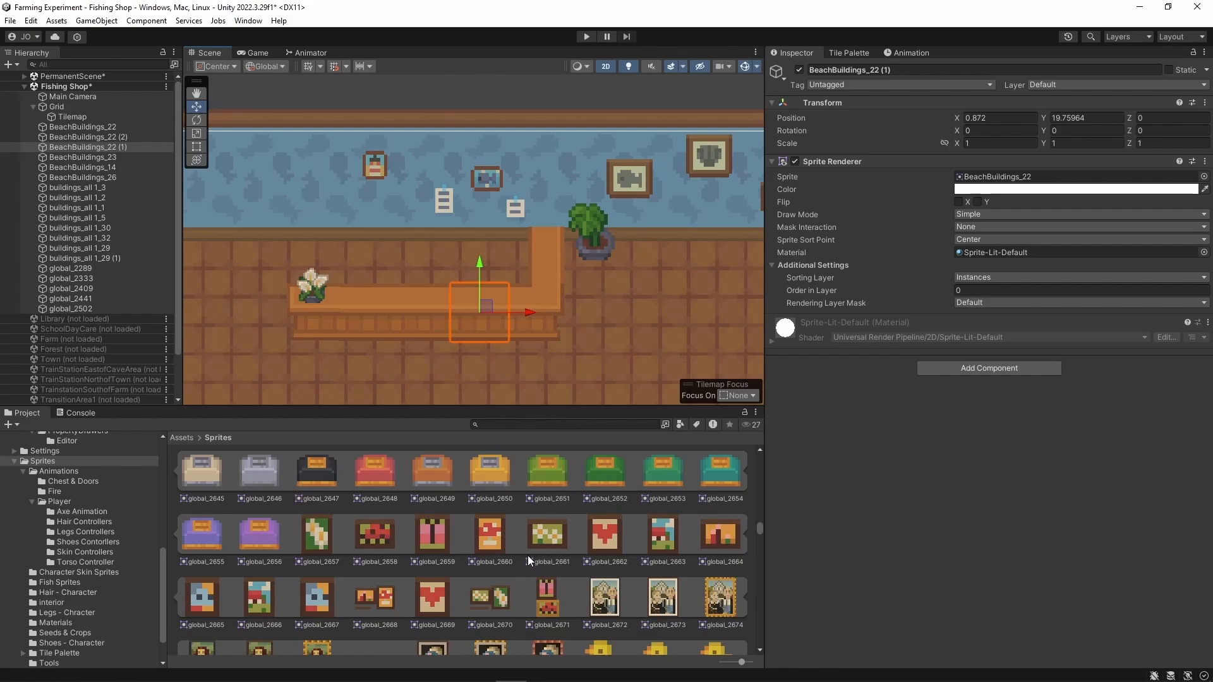
scroll(528, 556, down, 5)
scroll(528, 555, down, 4)
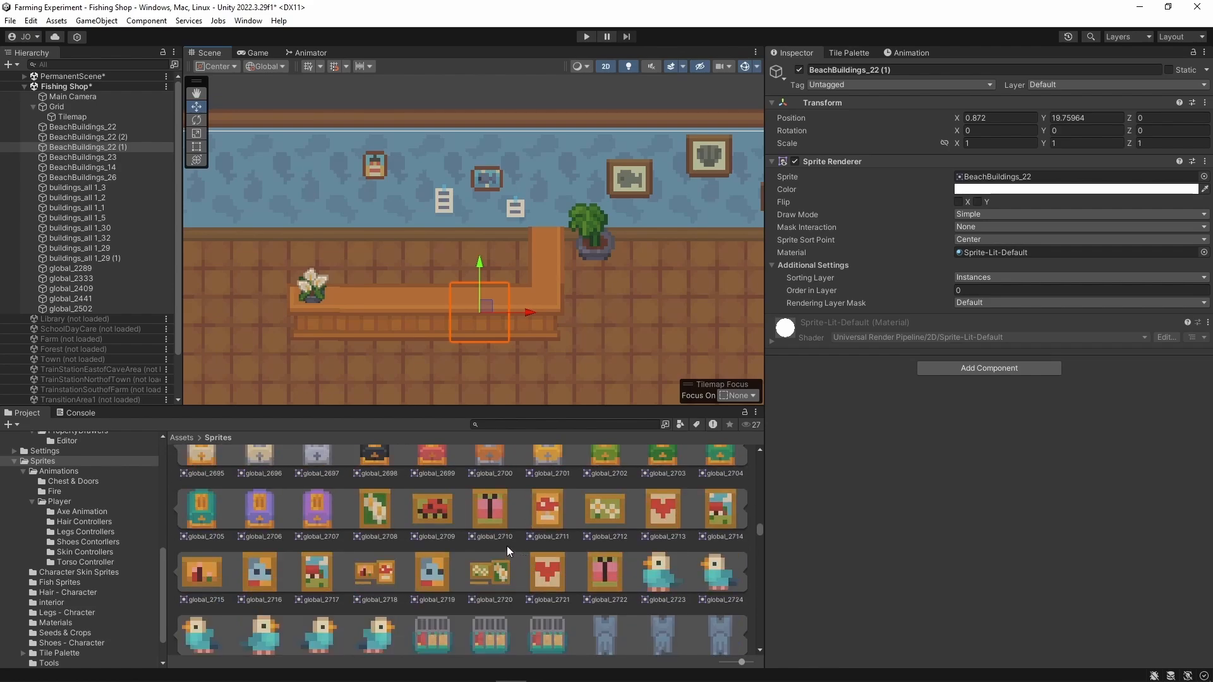
scroll(474, 581, down, 8)
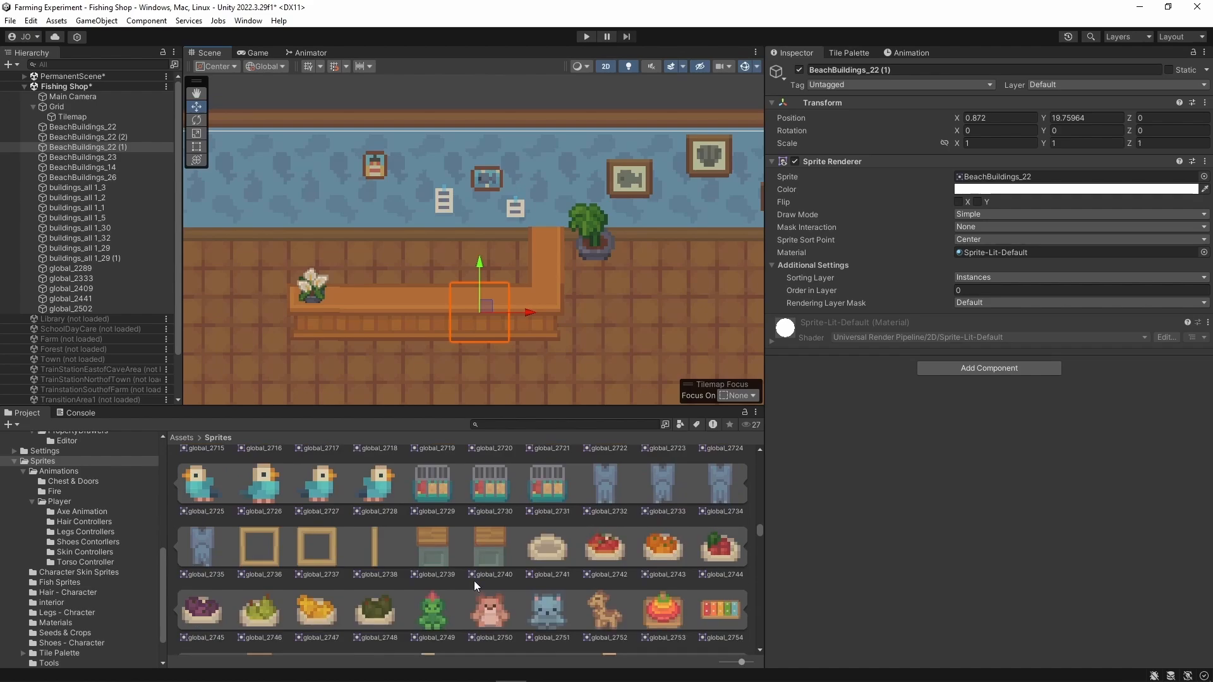
scroll(473, 582, down, 9)
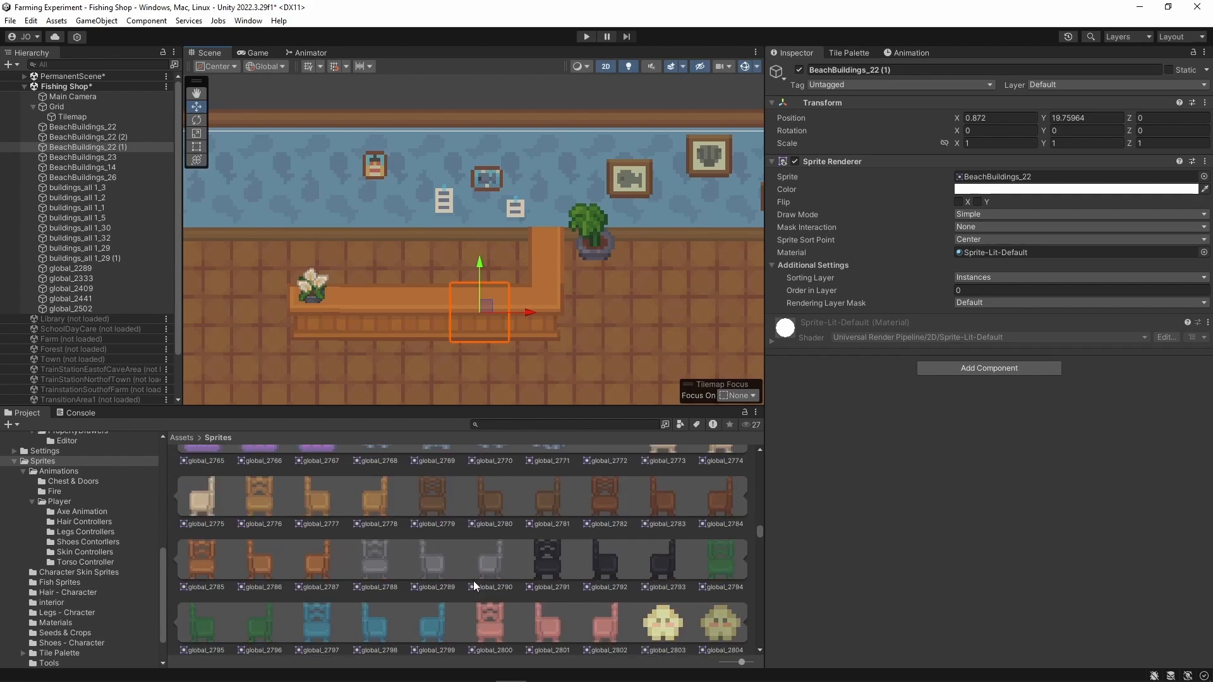
scroll(472, 581, down, 19)
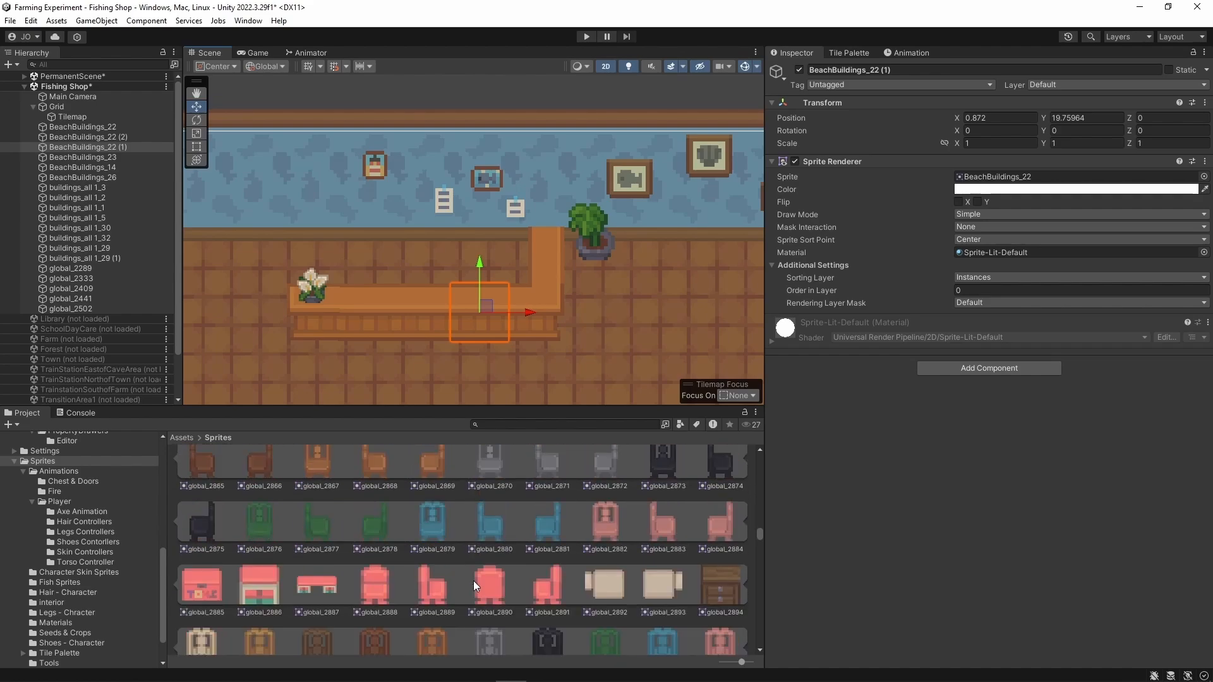
scroll(472, 581, down, 15)
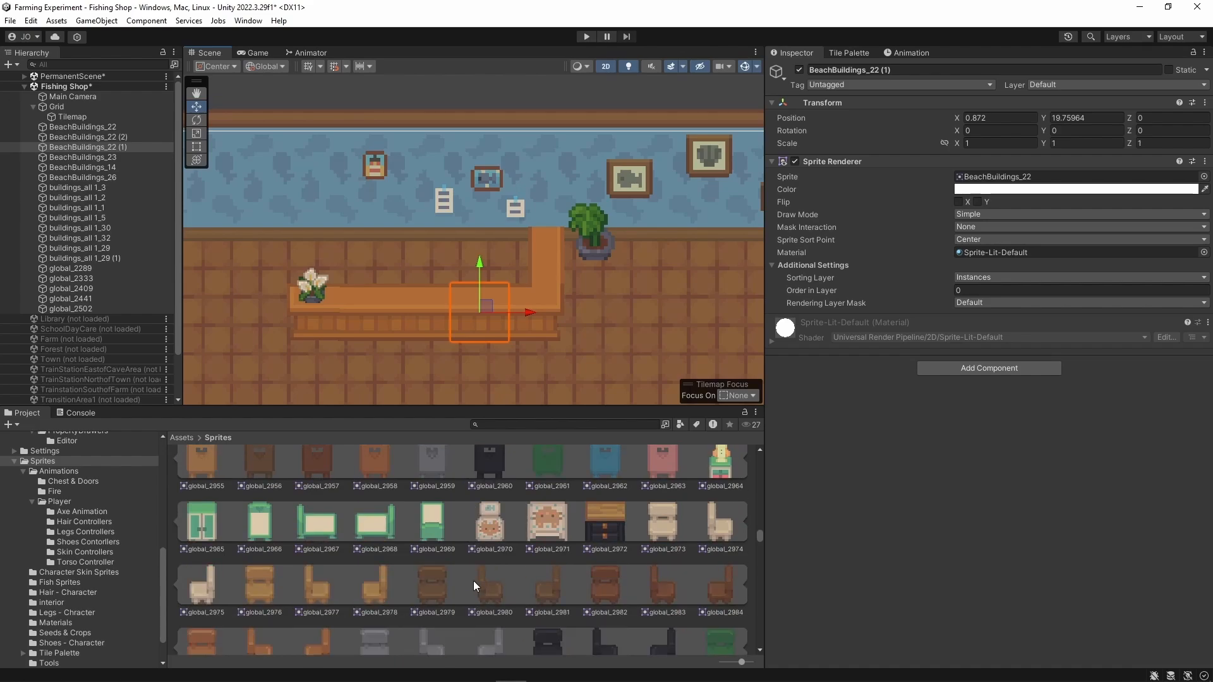
scroll(473, 581, down, 12)
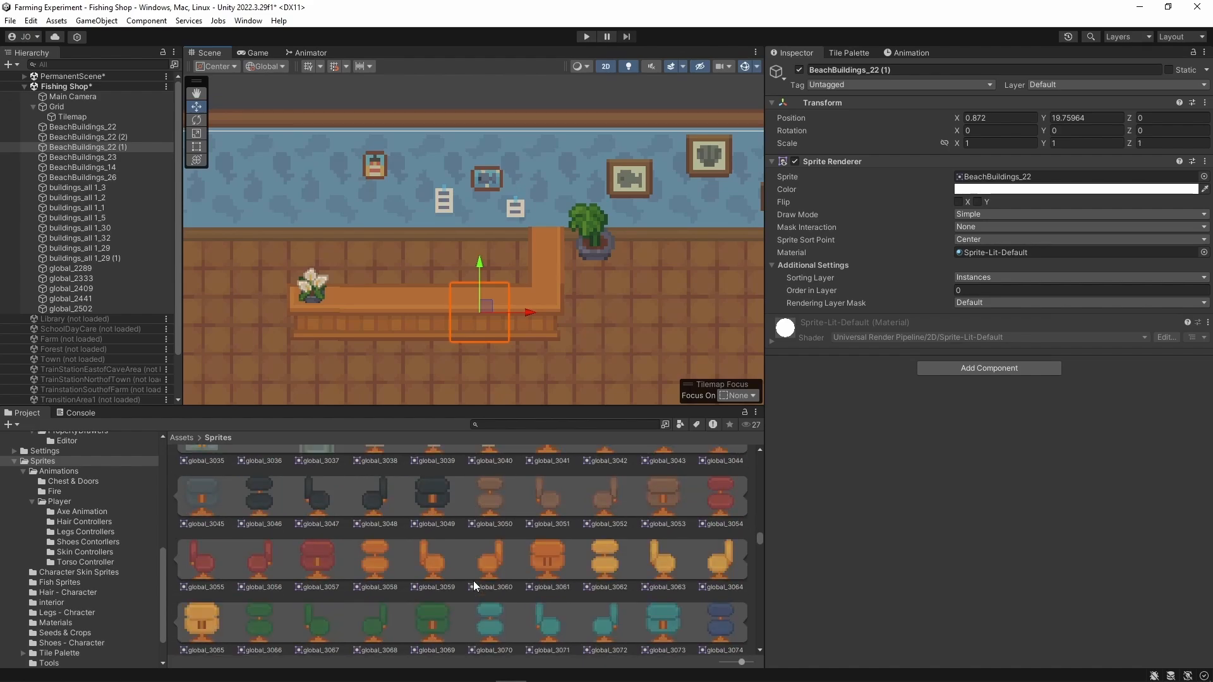
scroll(472, 581, down, 12)
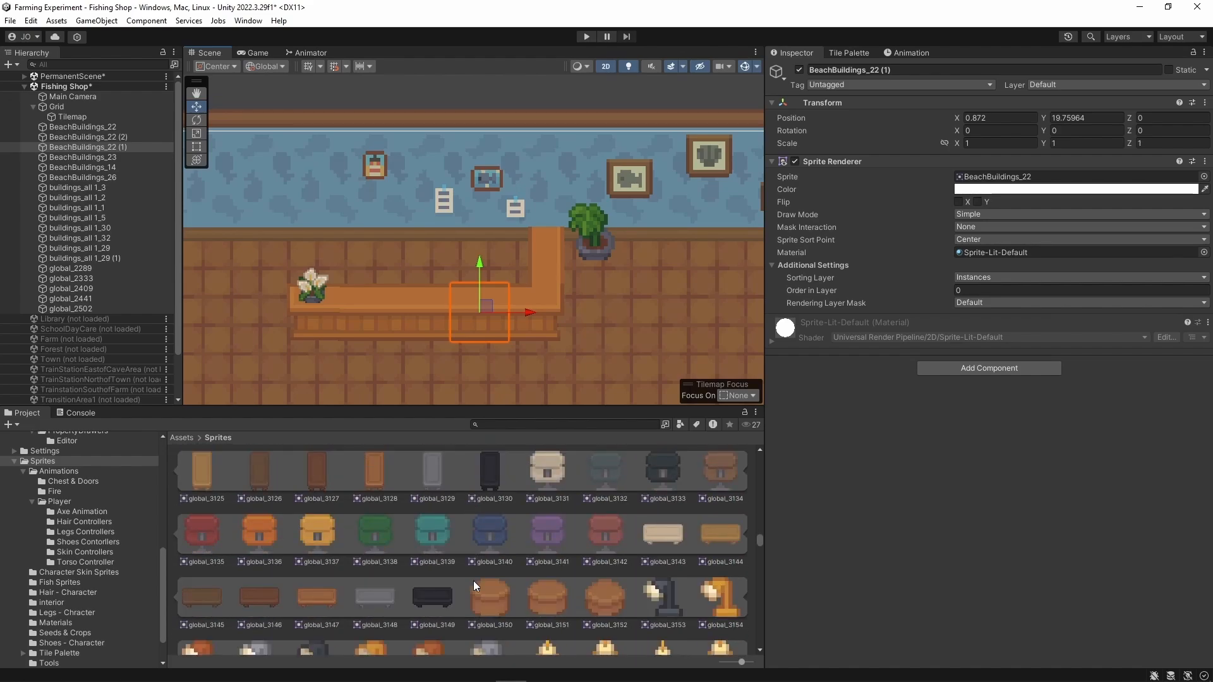
middle_drag(612, 328, 605, 233)
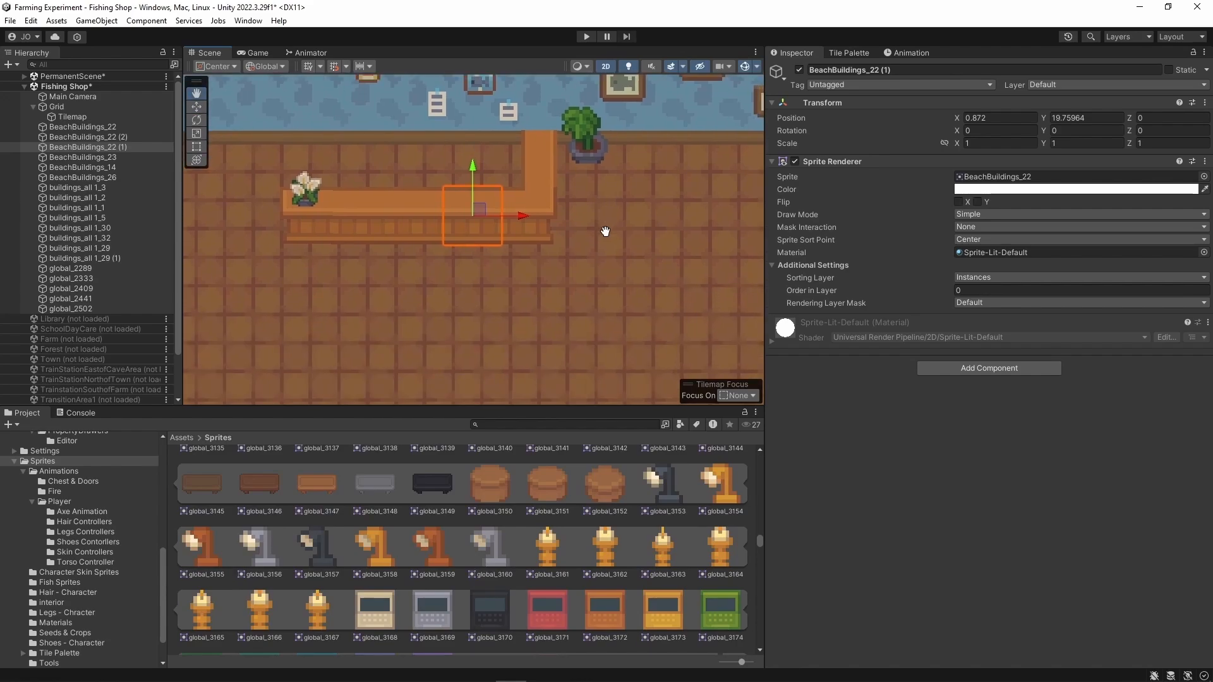
scroll(605, 233, down, 12)
scroll(604, 236, down, 6)
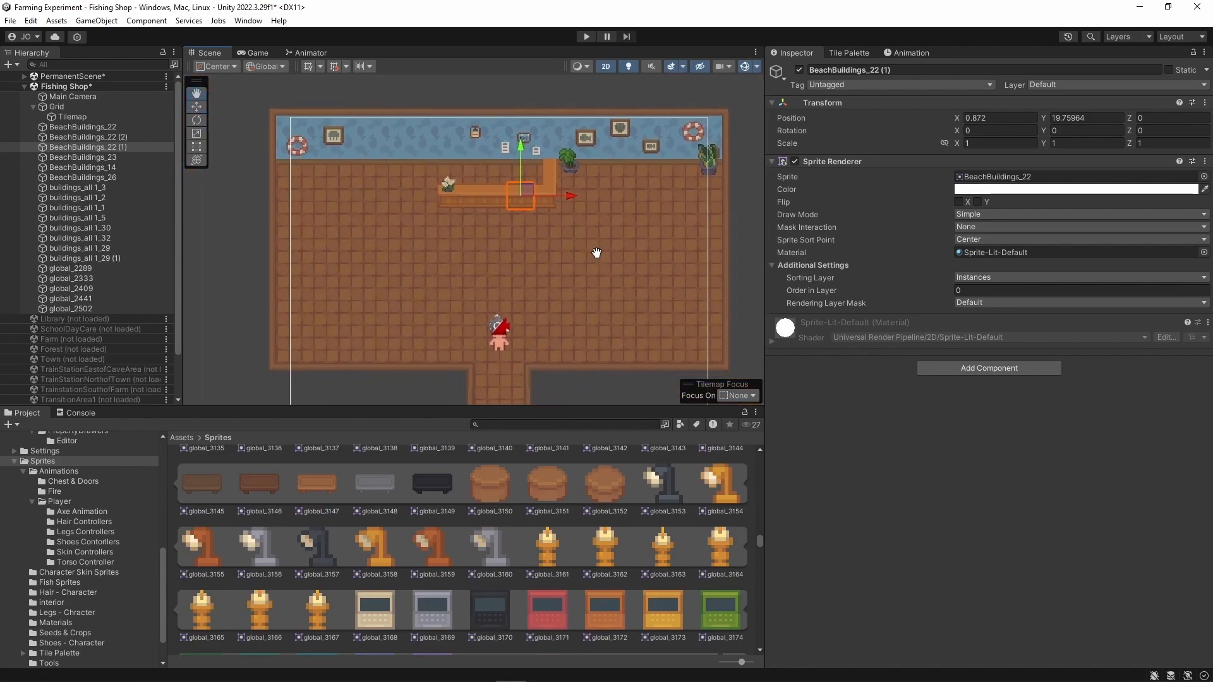
scroll(507, 607, down, 6)
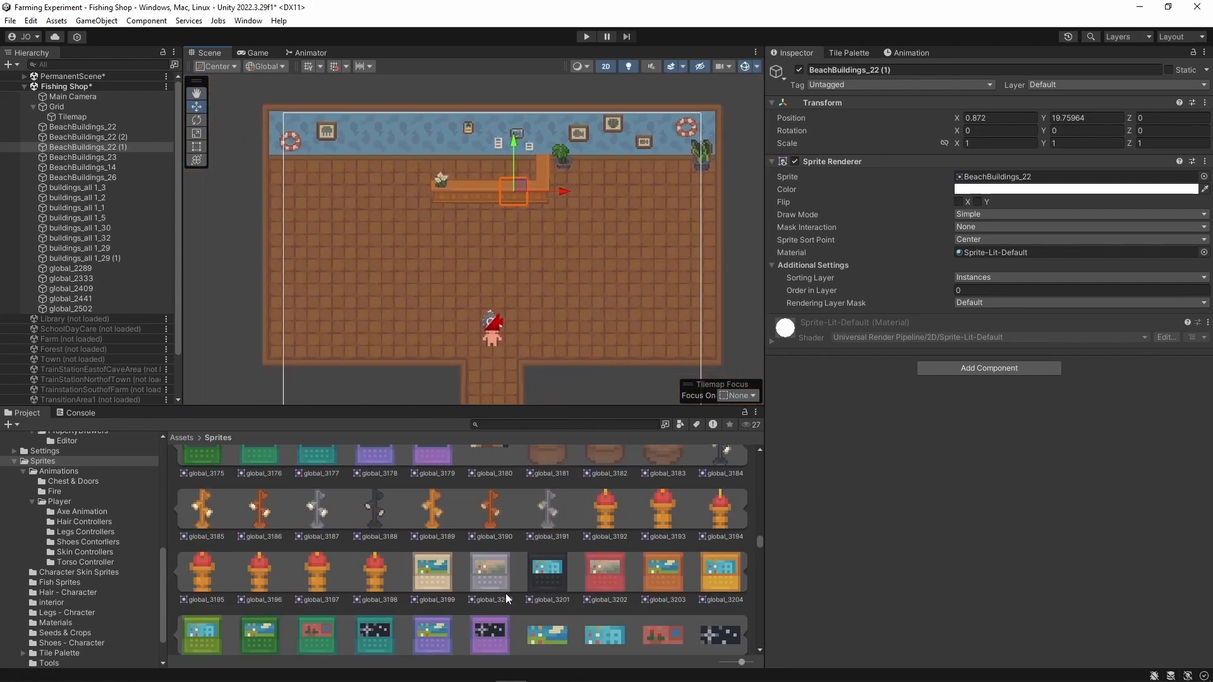
scroll(506, 595, down, 7)
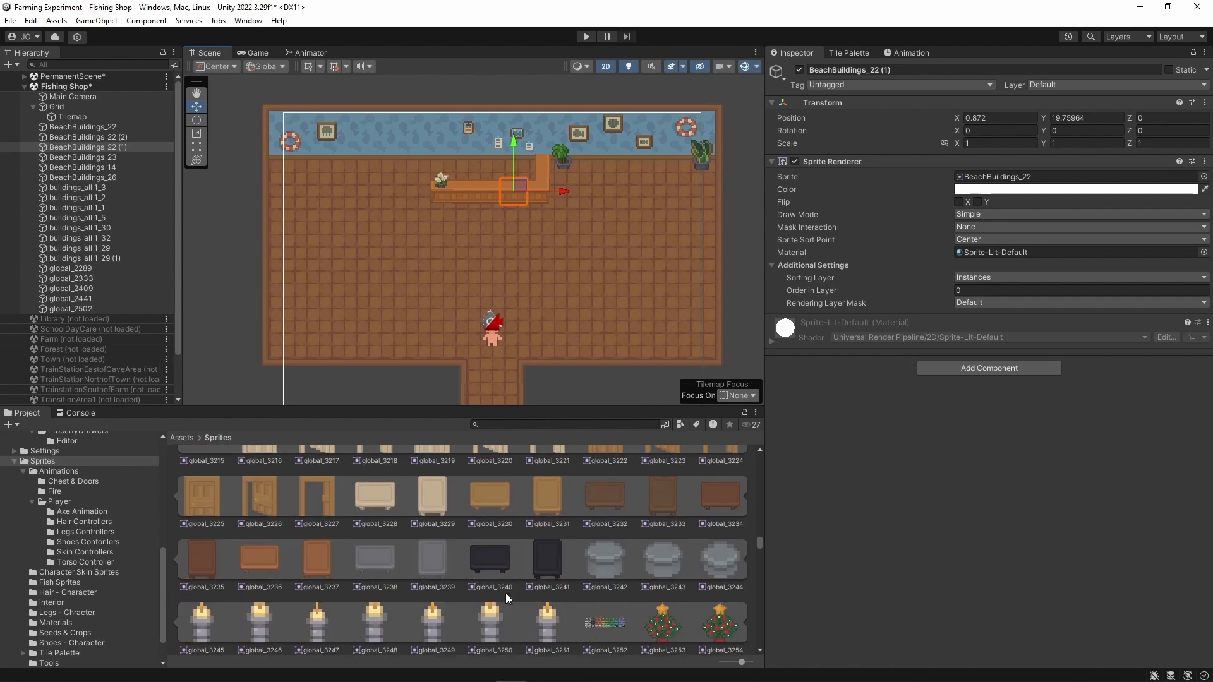
scroll(506, 594, down, 12)
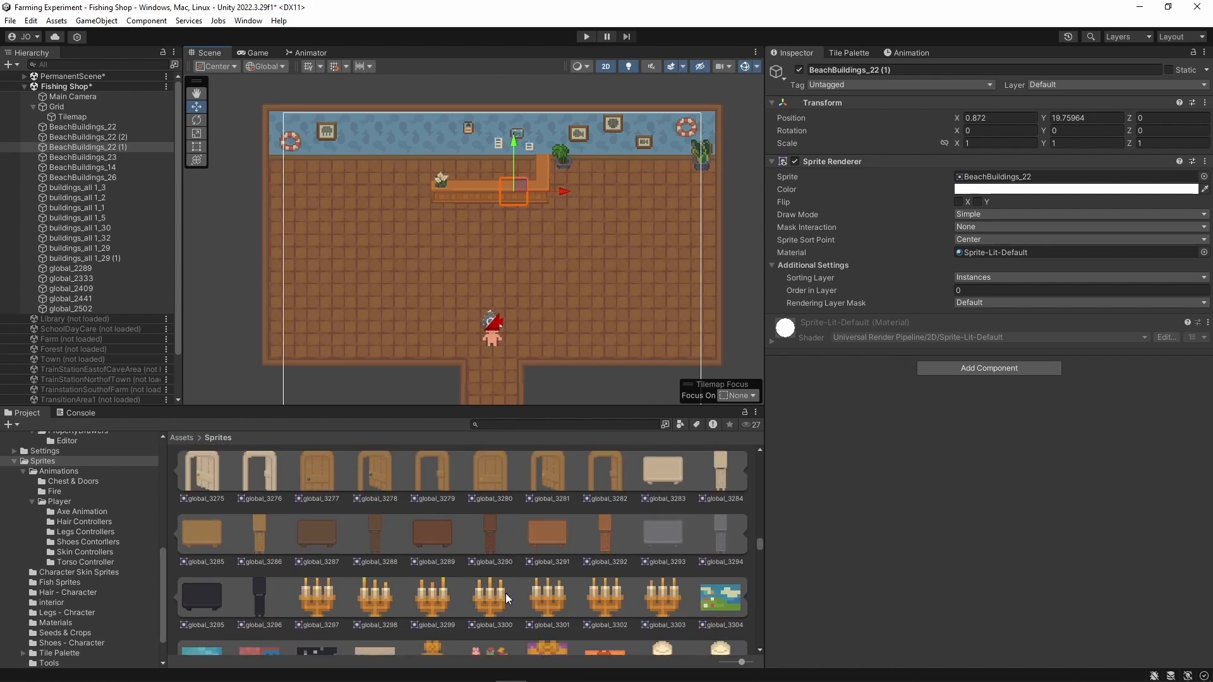
scroll(505, 594, down, 10)
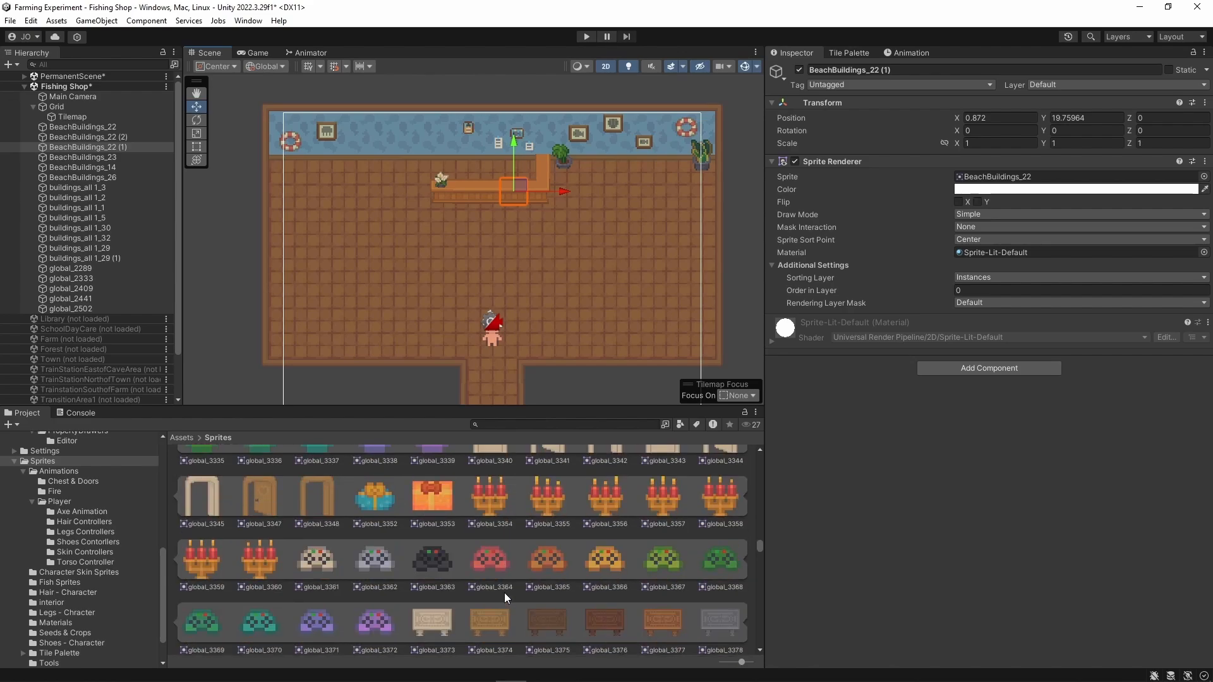
scroll(504, 592, down, 8)
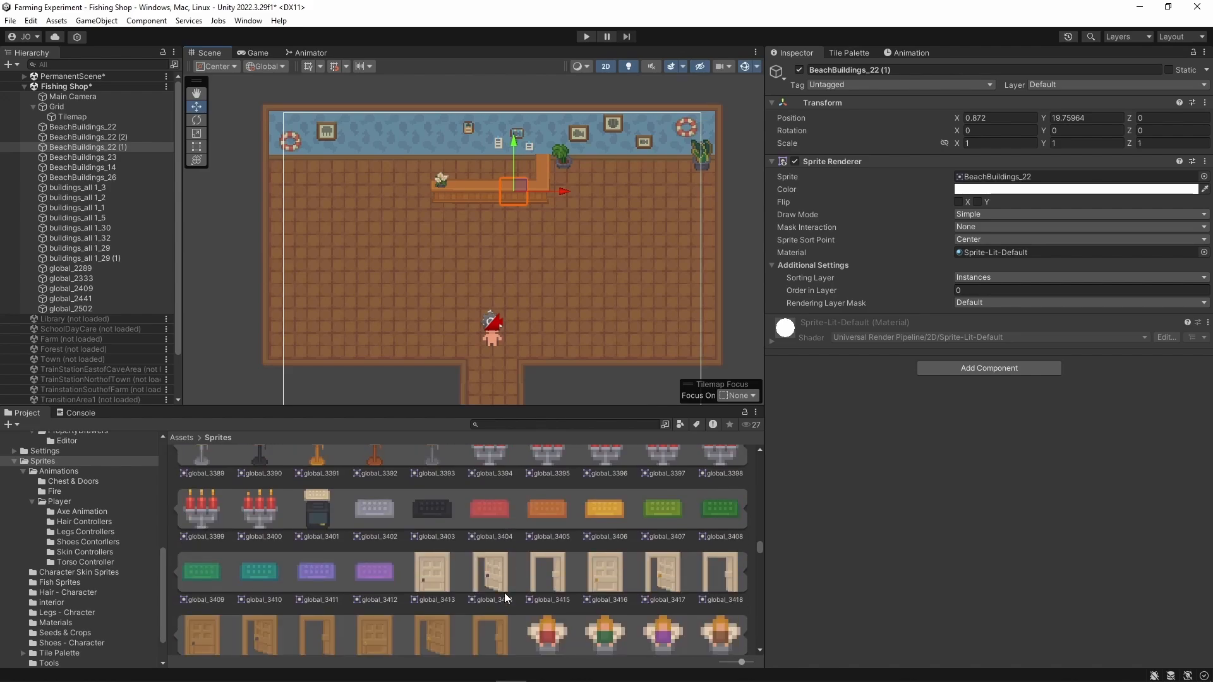
scroll(504, 593, down, 9)
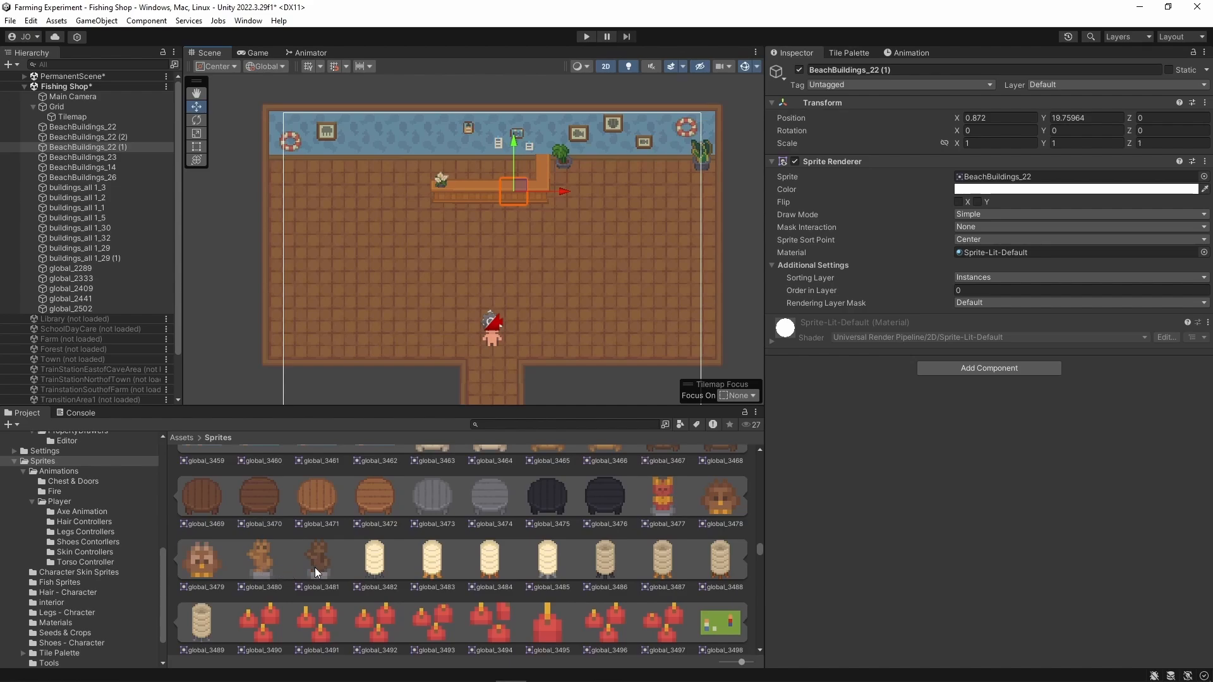
scroll(402, 559, down, 10)
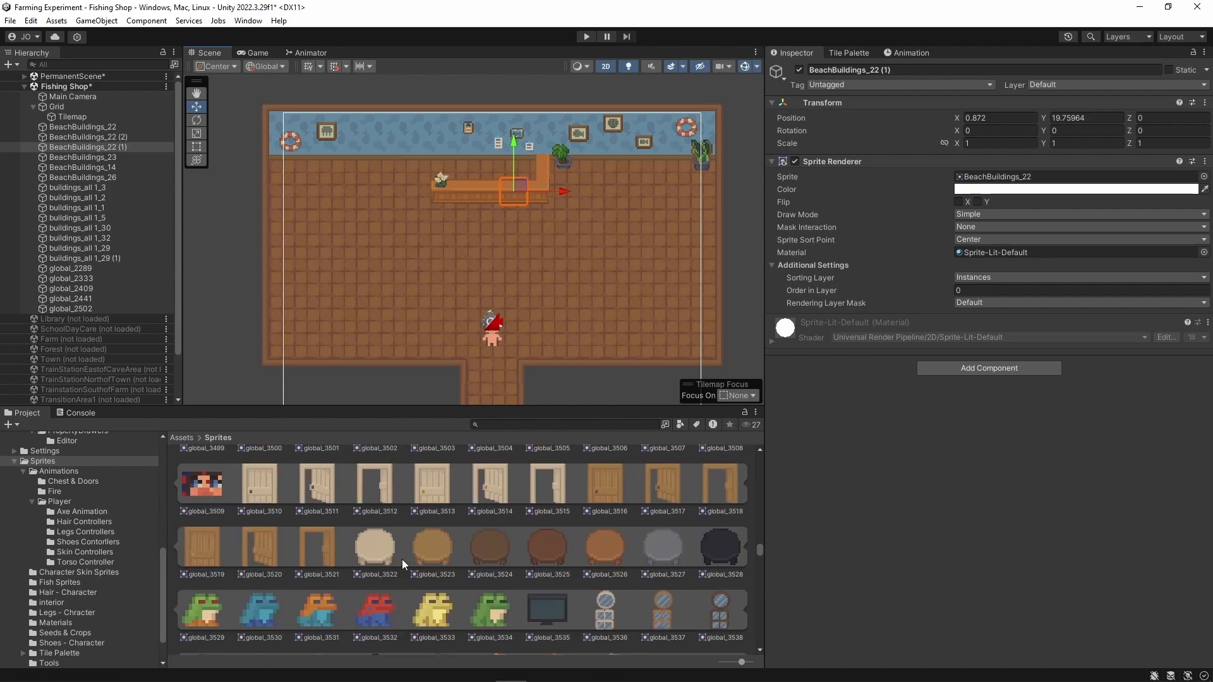
scroll(401, 559, down, 1)
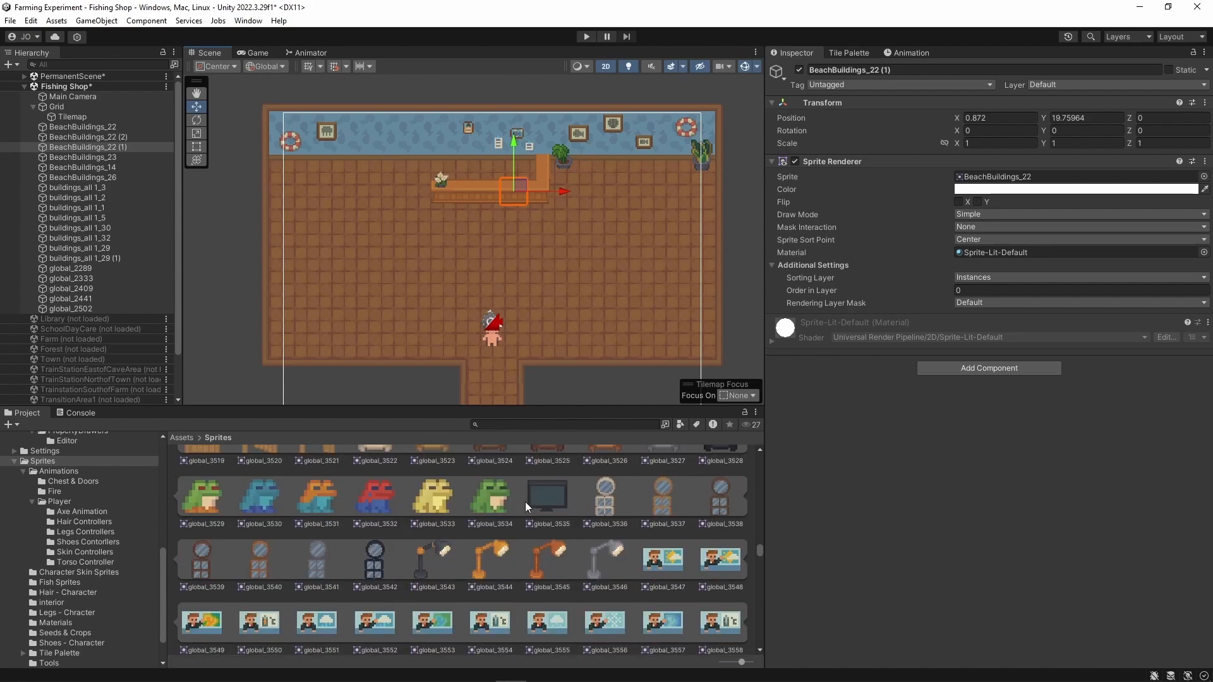
- Add the green frog sprite global_3534 to the lower left floor area and put it on the Instances sorting layer
drag(481, 506, 558, 357)
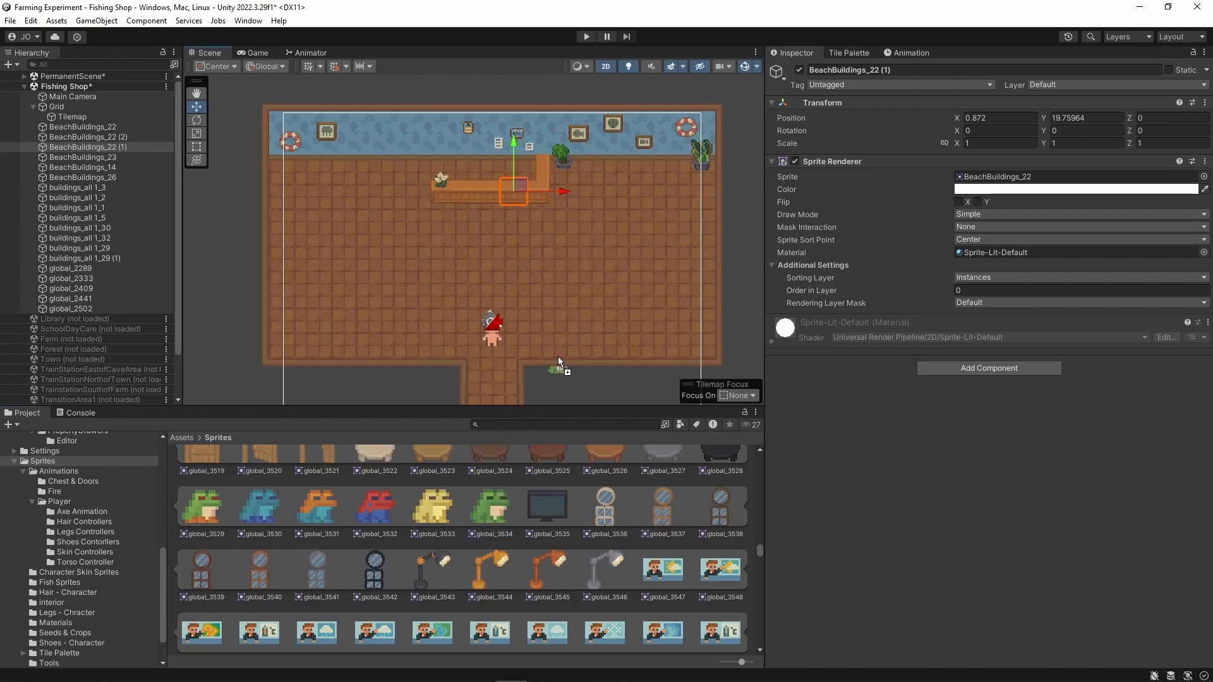
drag(404, 324, 404, 324)
click(1011, 278)
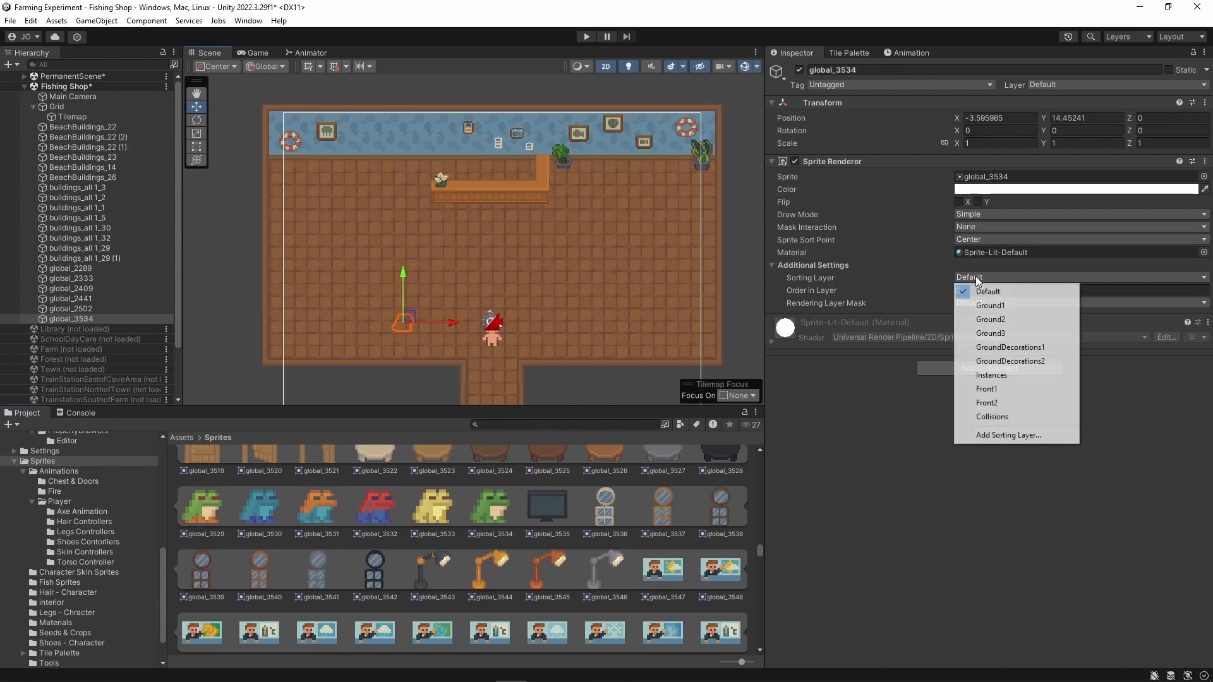
click(1011, 376)
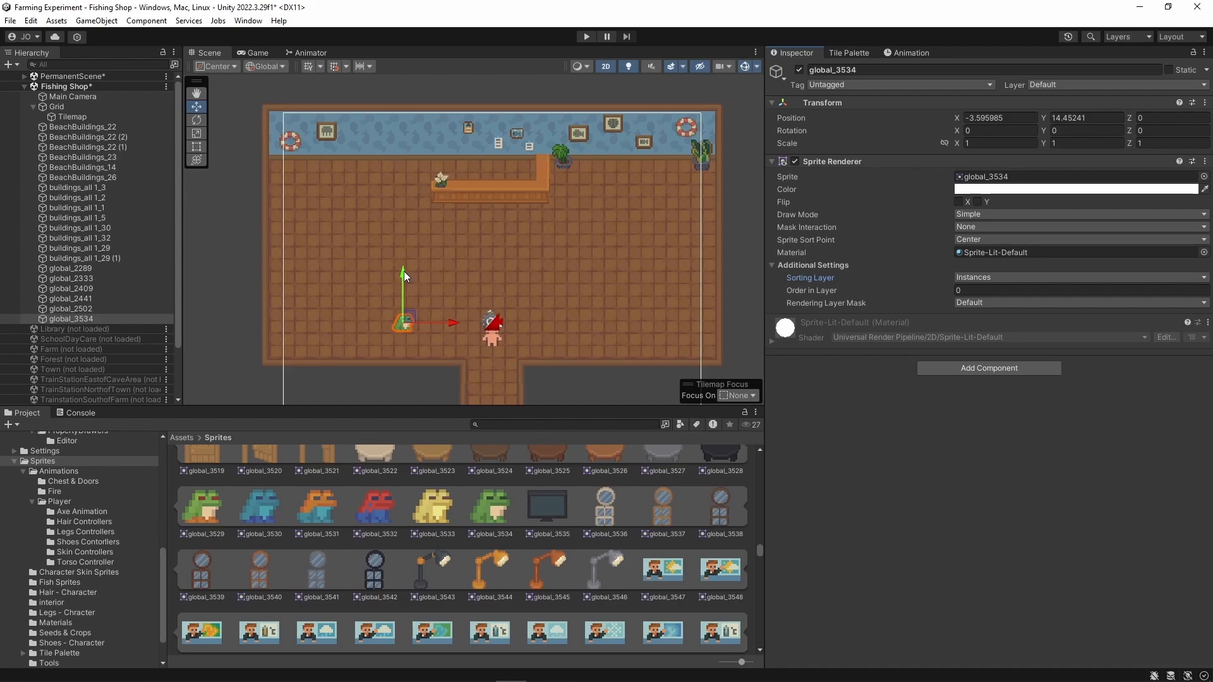
- Move the frog beside the left edge of the shop entrance, to about X -1.66, Y 13.51
drag(402, 271, 416, 301)
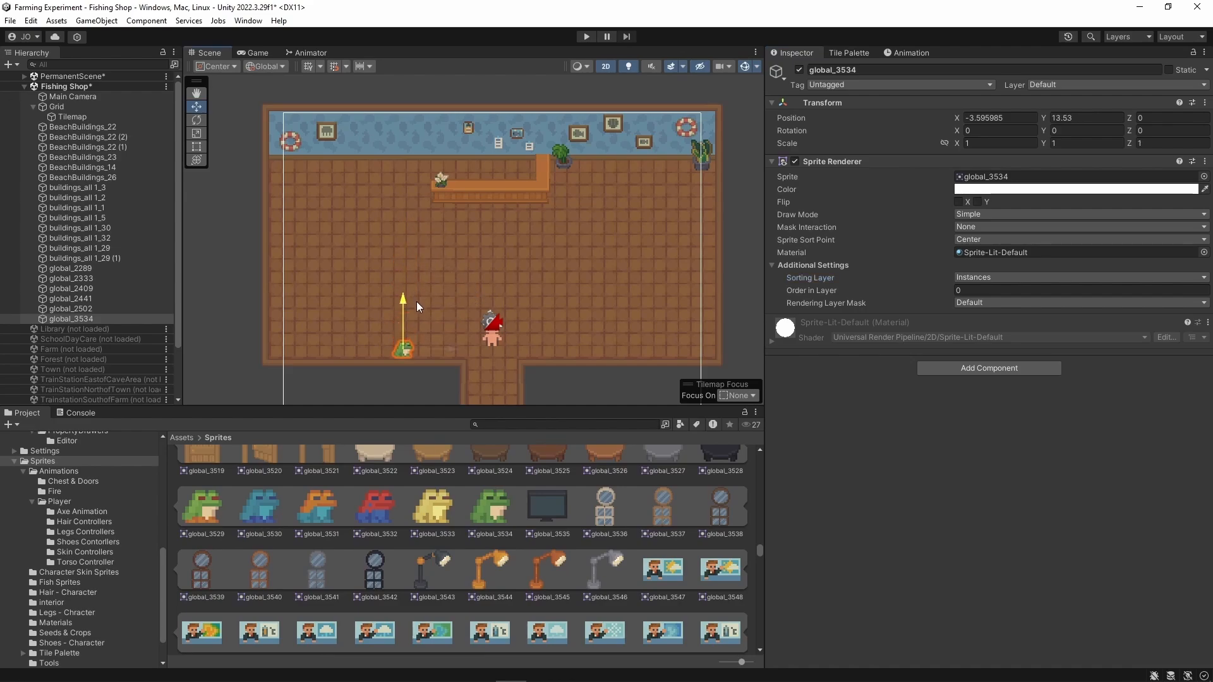
drag(454, 347, 503, 347)
scroll(489, 362, up, 4)
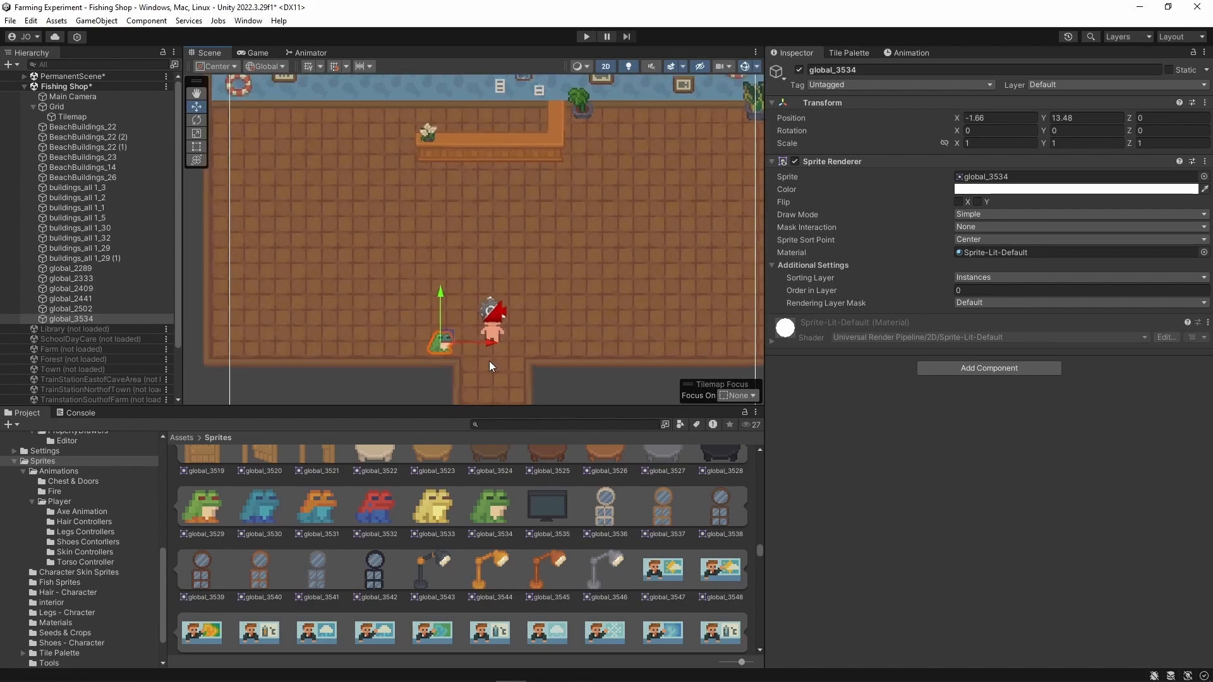
drag(415, 278, 421, 286)
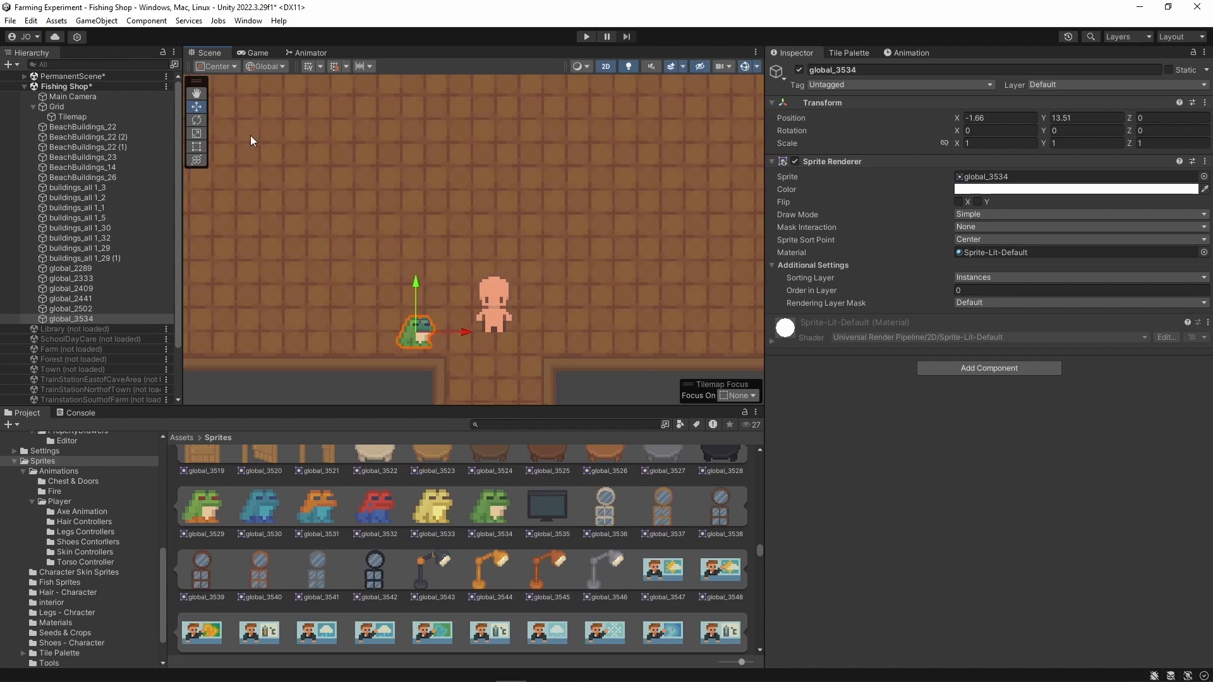
- Duplicate the frog to the right side of the entrance at about X 1.69 and rotate it about -179° on Y to mirror the original
key(ctrl+d)
drag(462, 333, 622, 329)
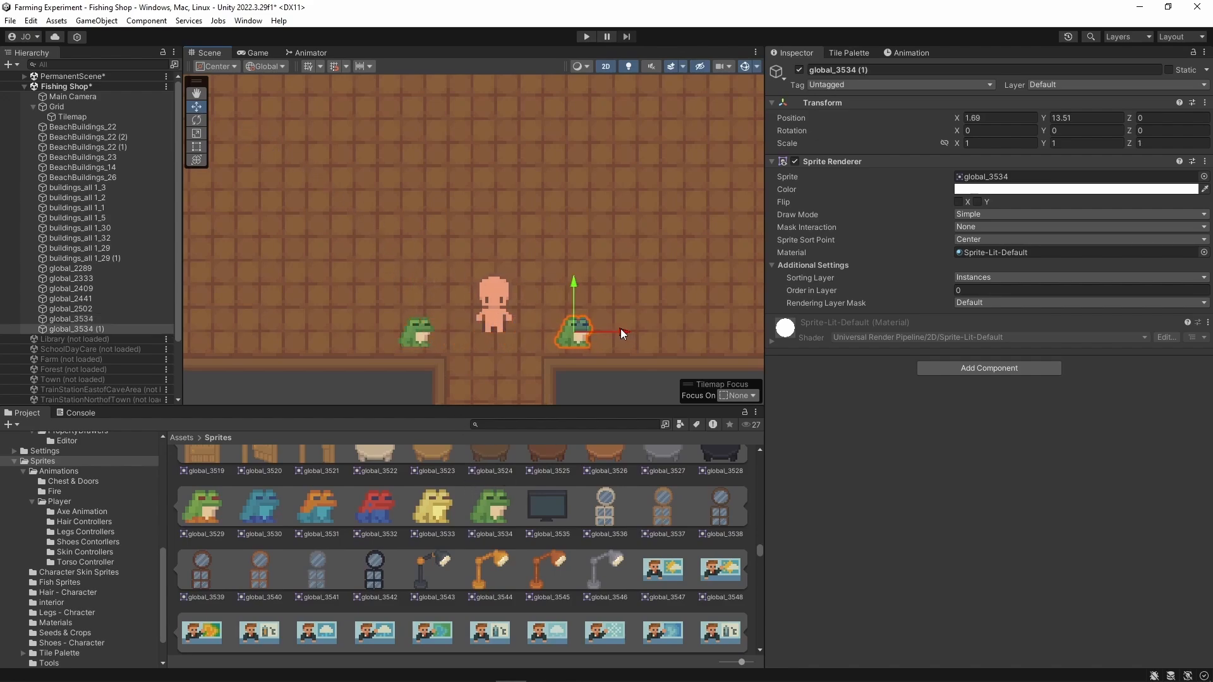
click(197, 120)
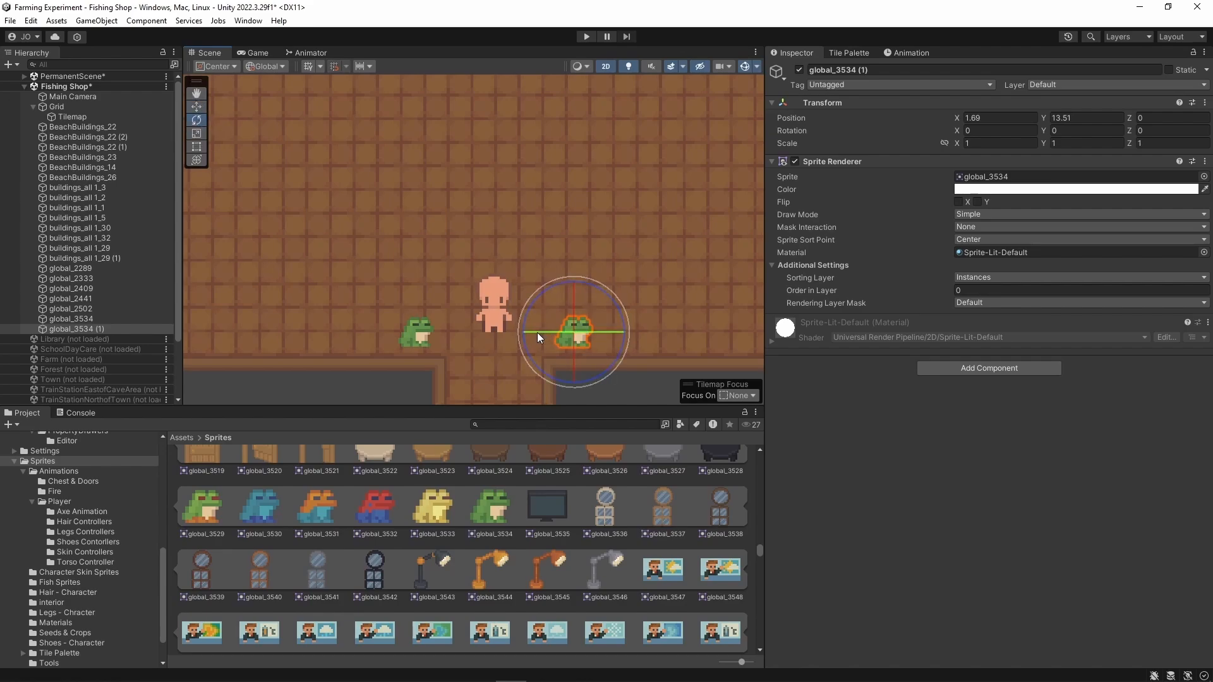
drag(537, 333, 734, 328)
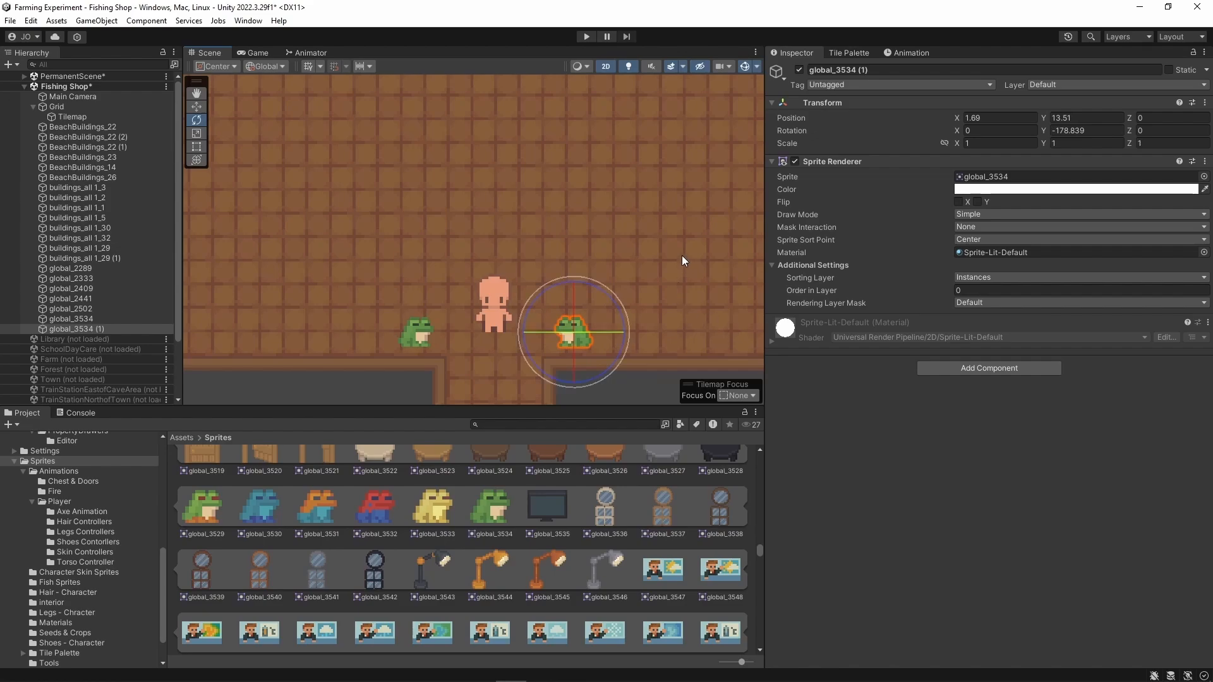
click(682, 260)
scroll(593, 250, down, 2)
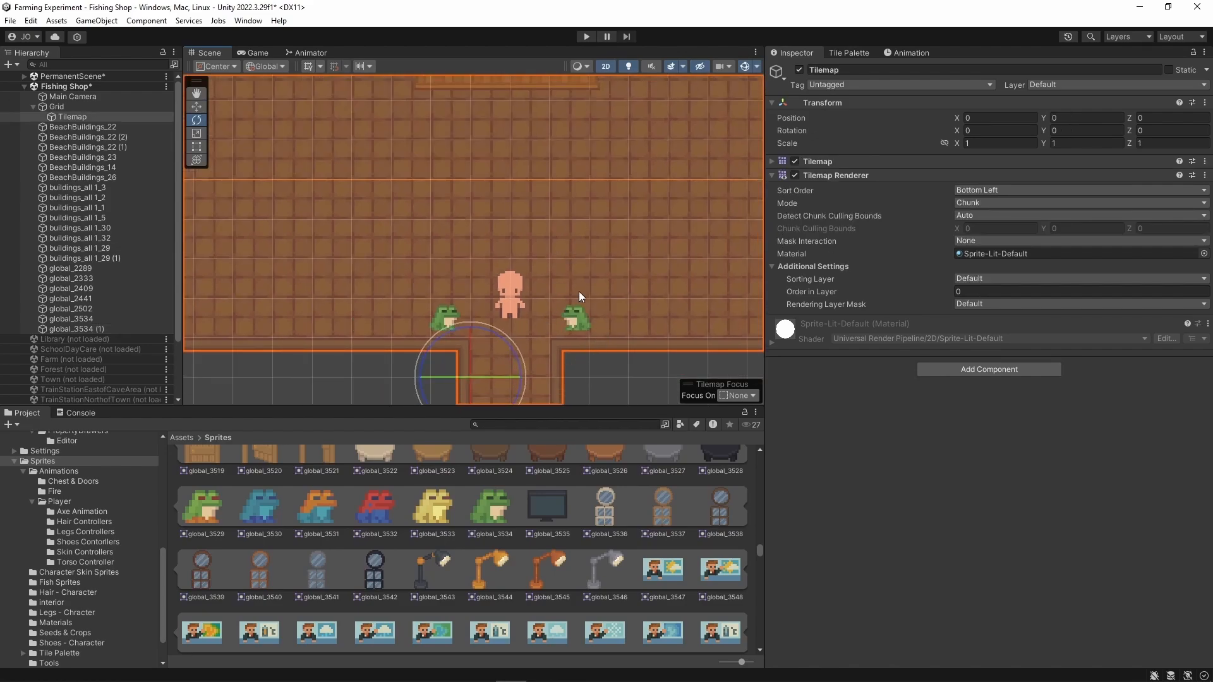
middle_drag(576, 287, 577, 225)
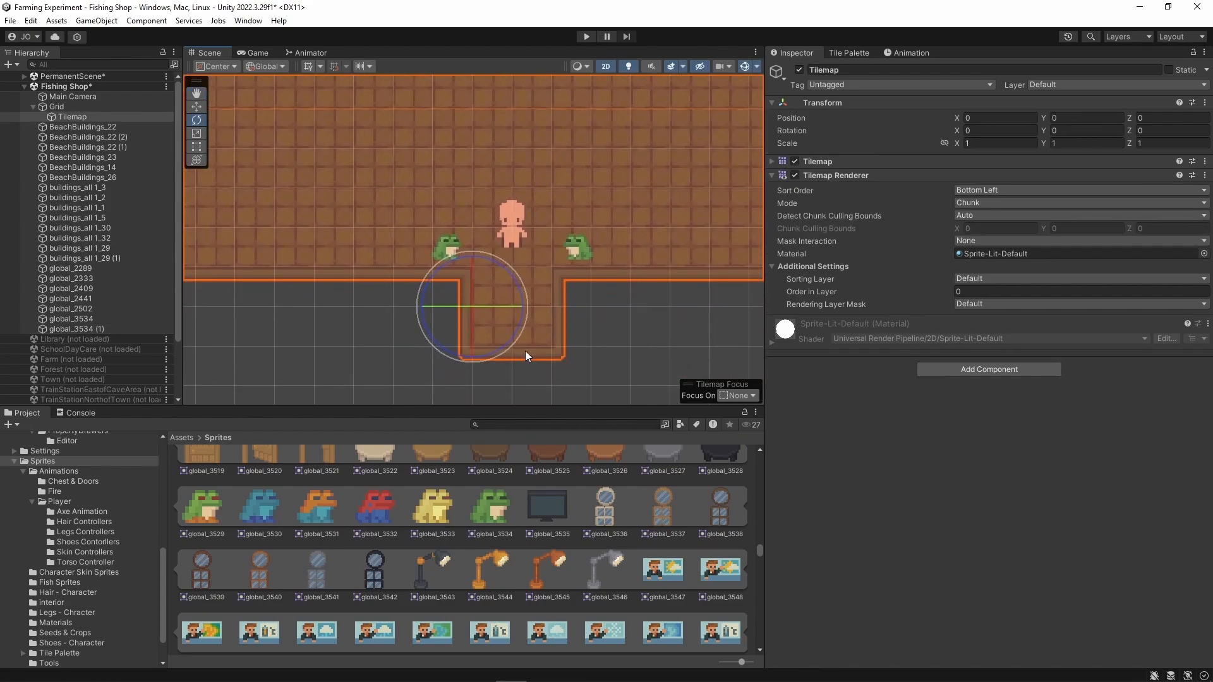
middle_drag(651, 227, 620, 352)
scroll(590, 329, down, 1)
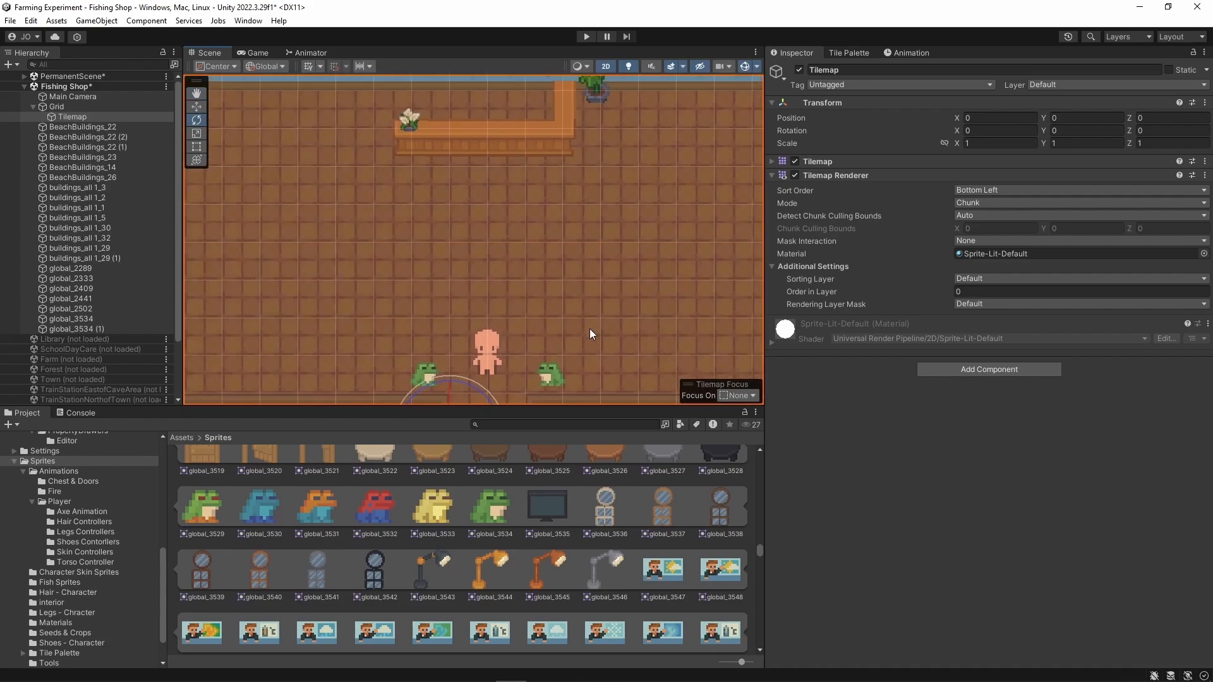
- Look through the global sprites beyond the frogs in the Sprites folder for further furniture and decorations to fill the empty shop floor
scroll(557, 572, down, 5)
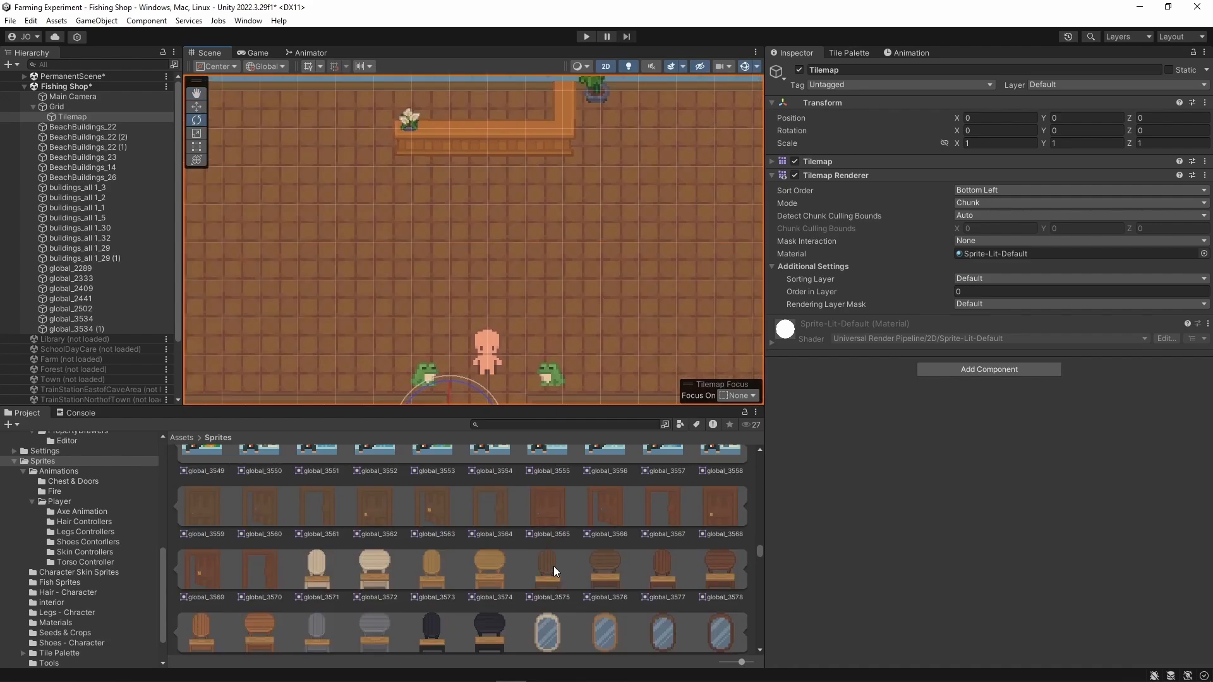
scroll(551, 565, down, 5)
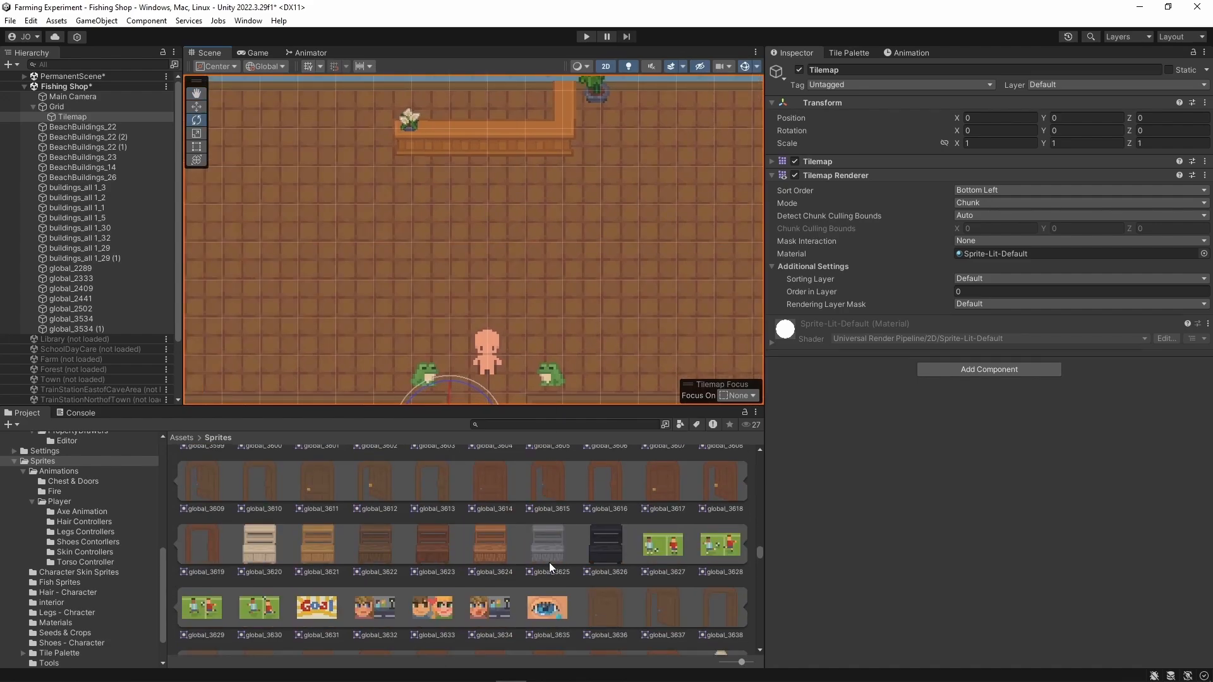
scroll(547, 559, down, 1)
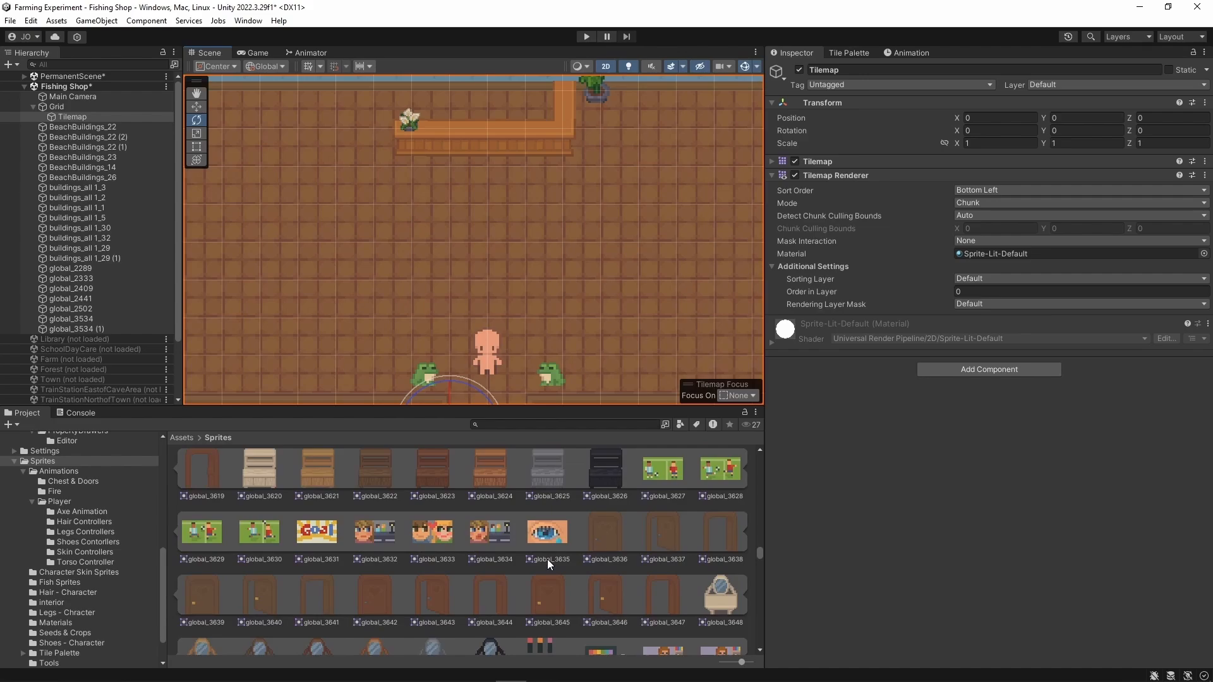
scroll(542, 556, down, 4)
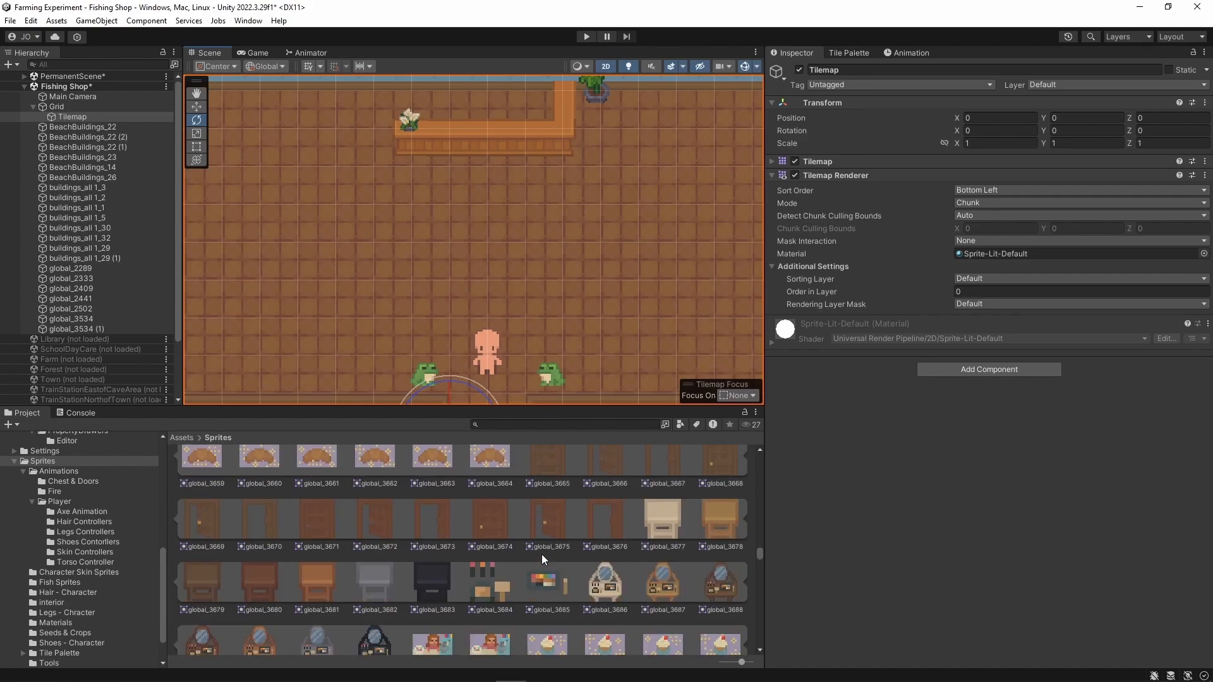
scroll(541, 555, down, 5)
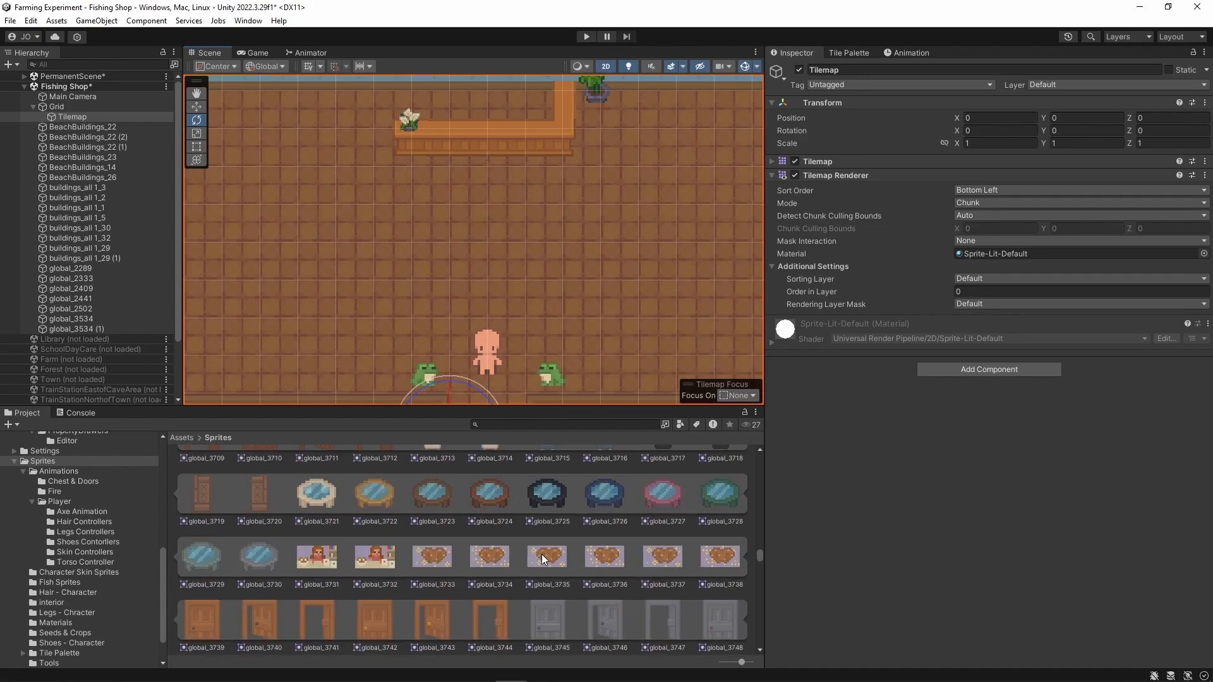
scroll(541, 555, down, 4)
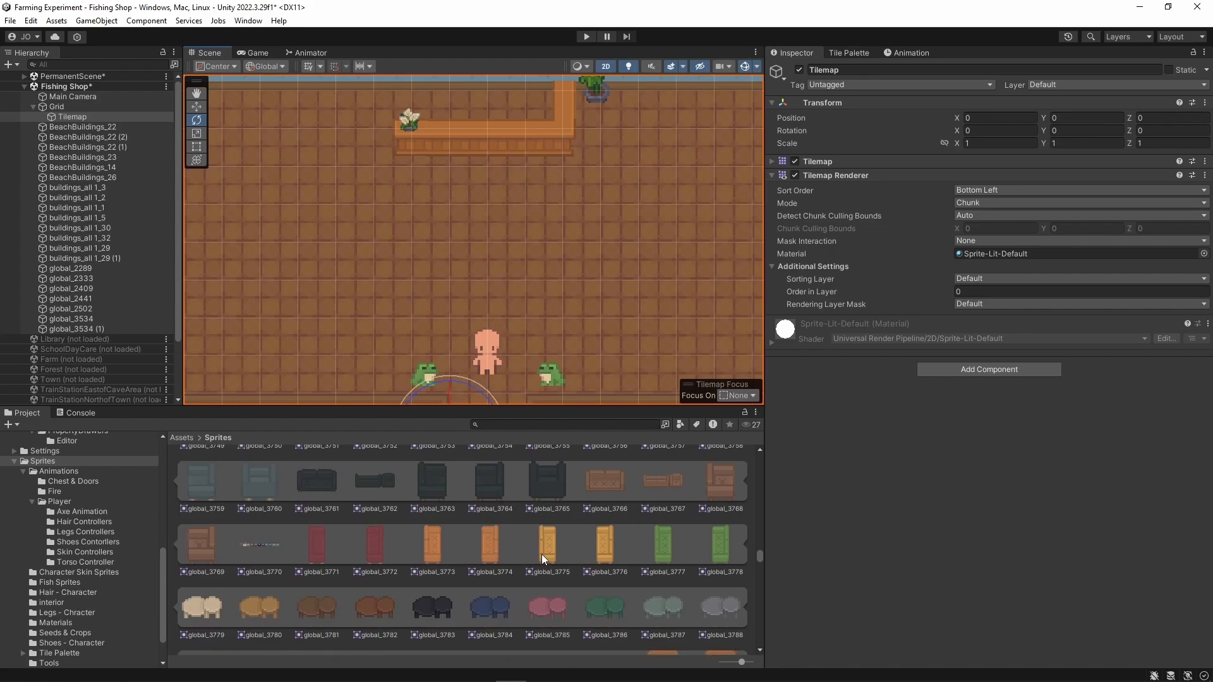
scroll(541, 555, down, 3)
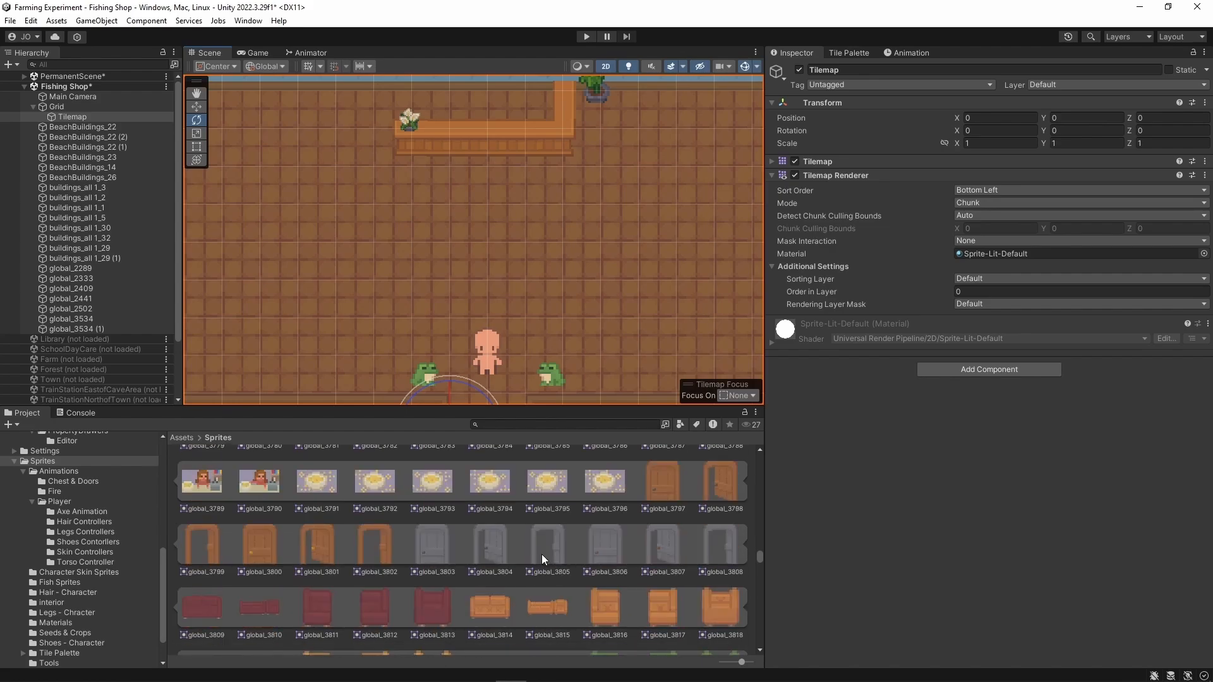
scroll(541, 555, down, 6)
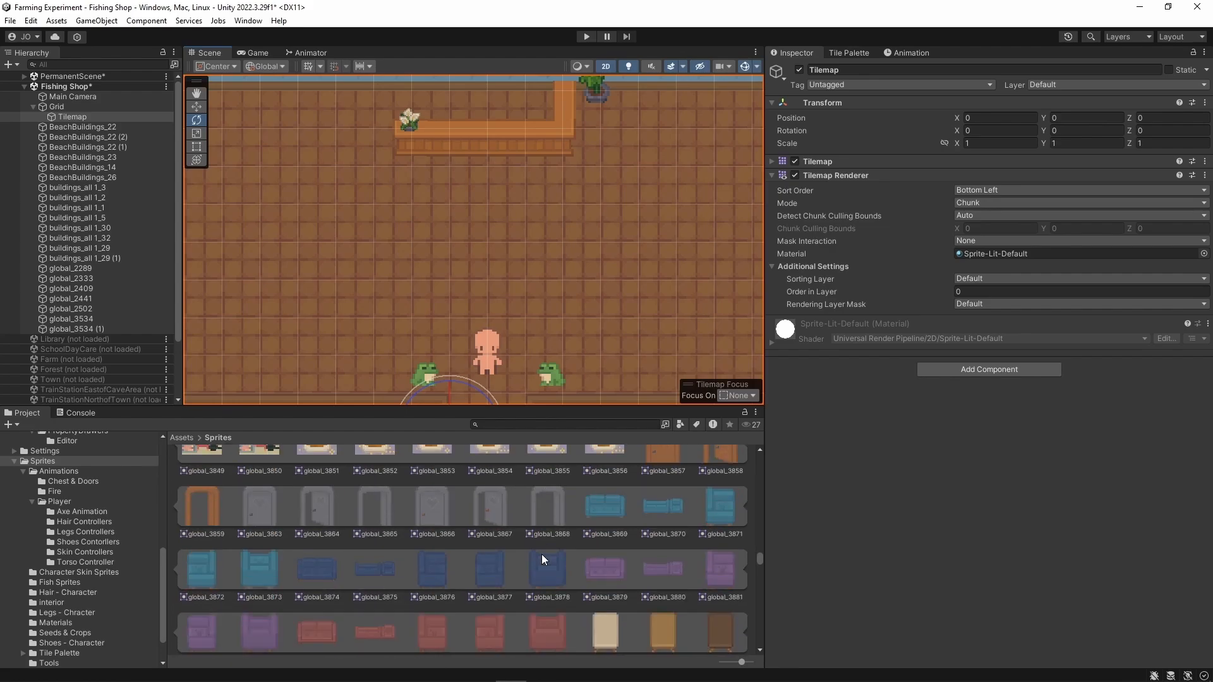
scroll(541, 555, down, 3)
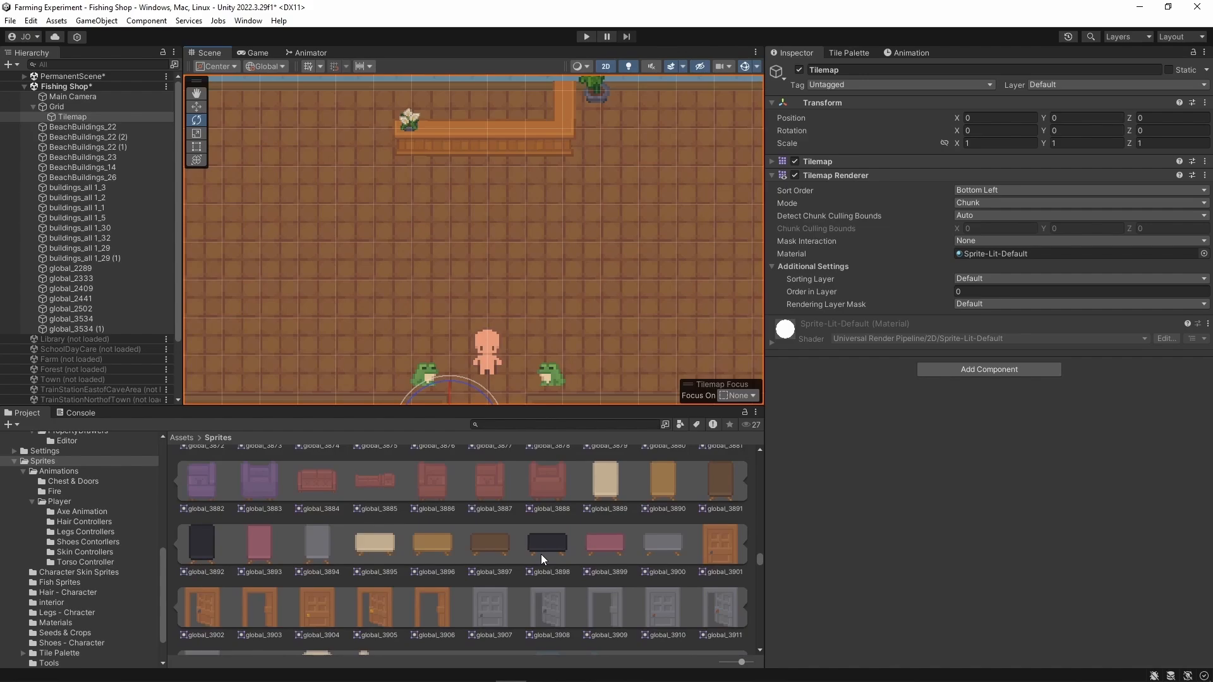
scroll(541, 554, down, 5)
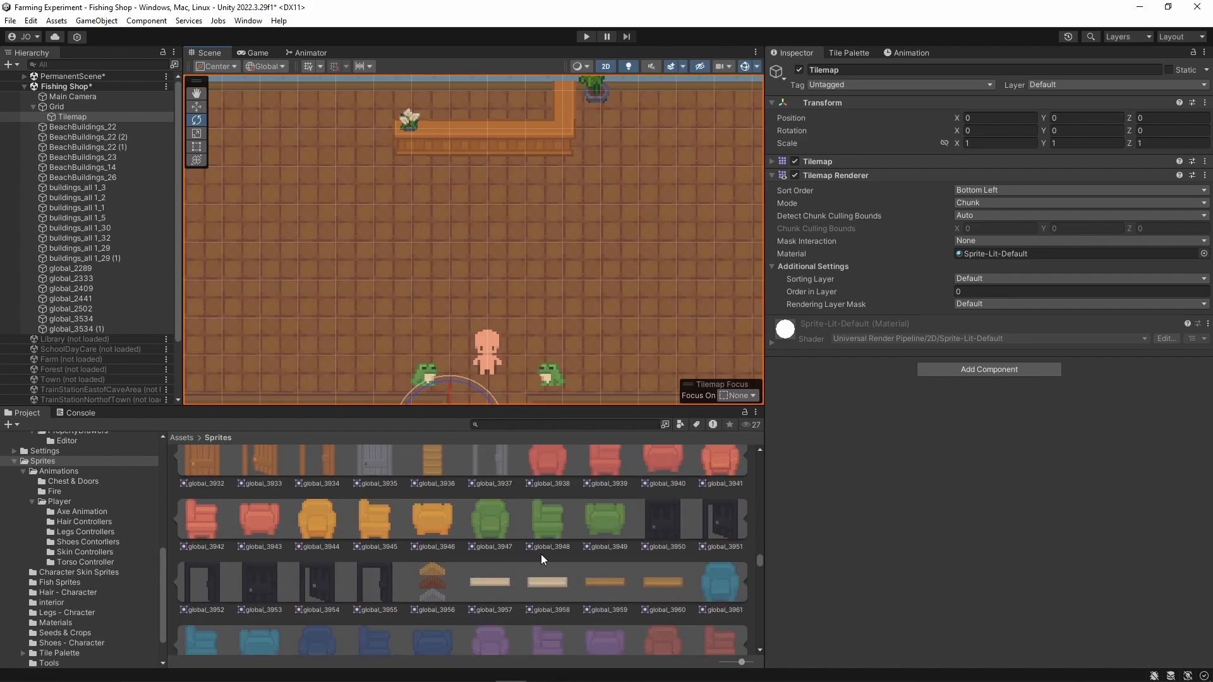
scroll(541, 555, down, 7)
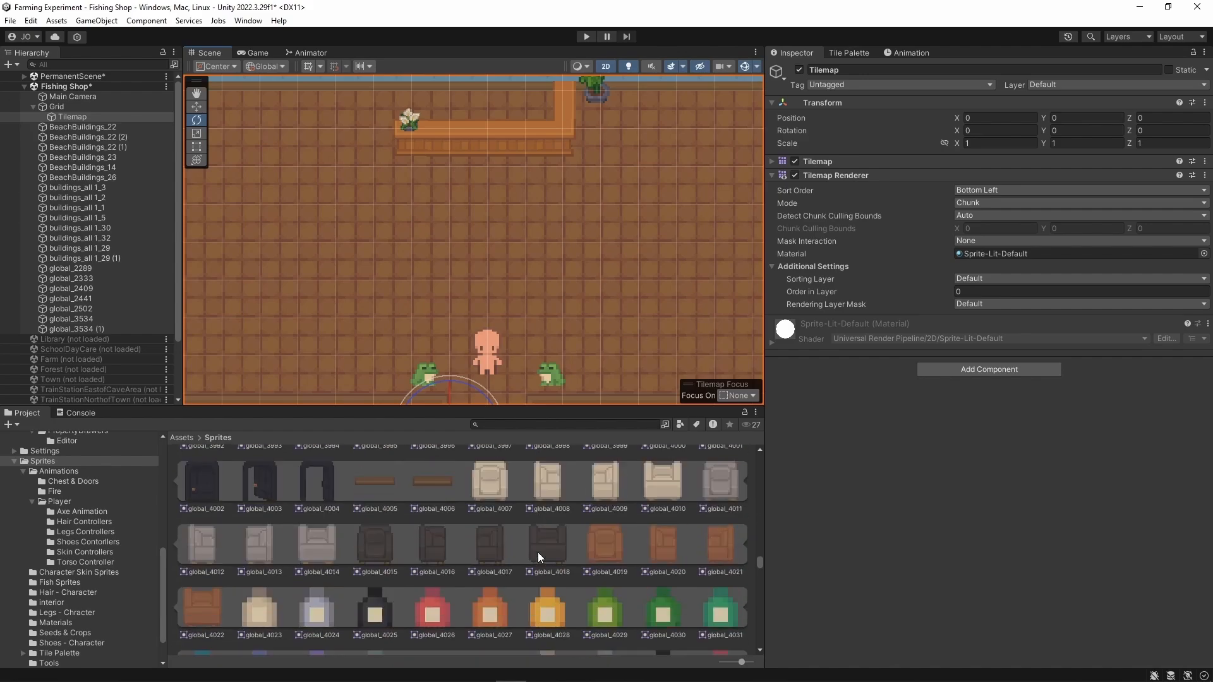
scroll(537, 552, down, 6)
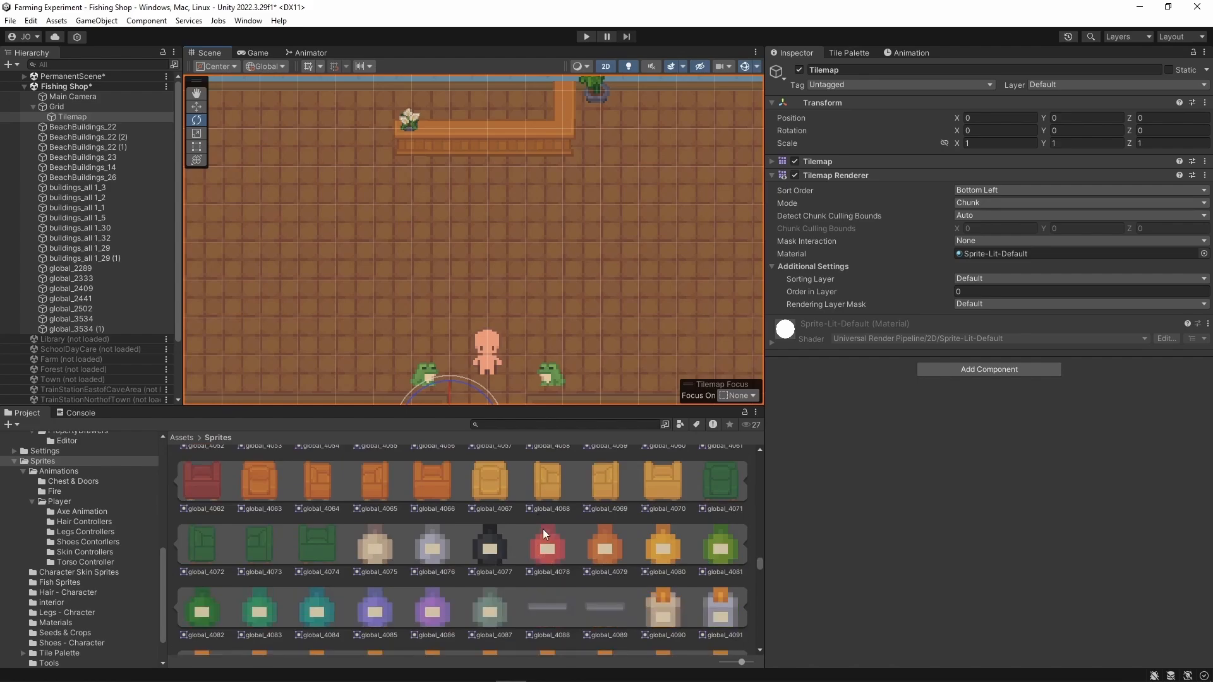
scroll(577, 215, down, 8)
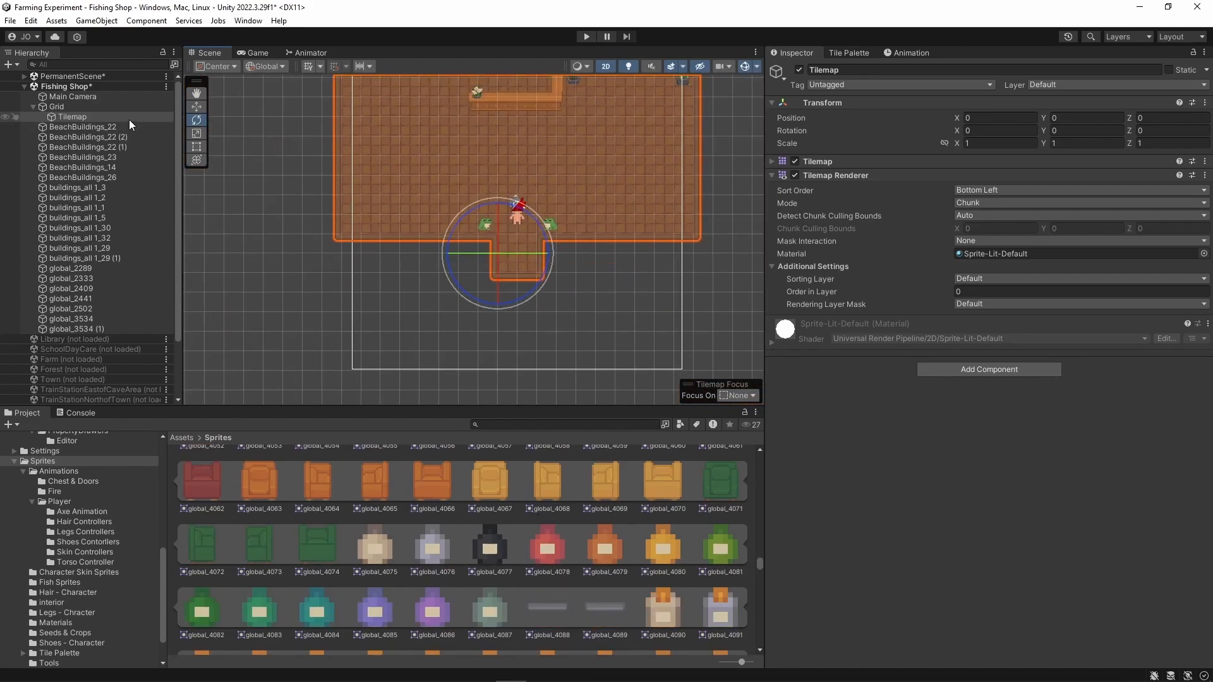
click(196, 107)
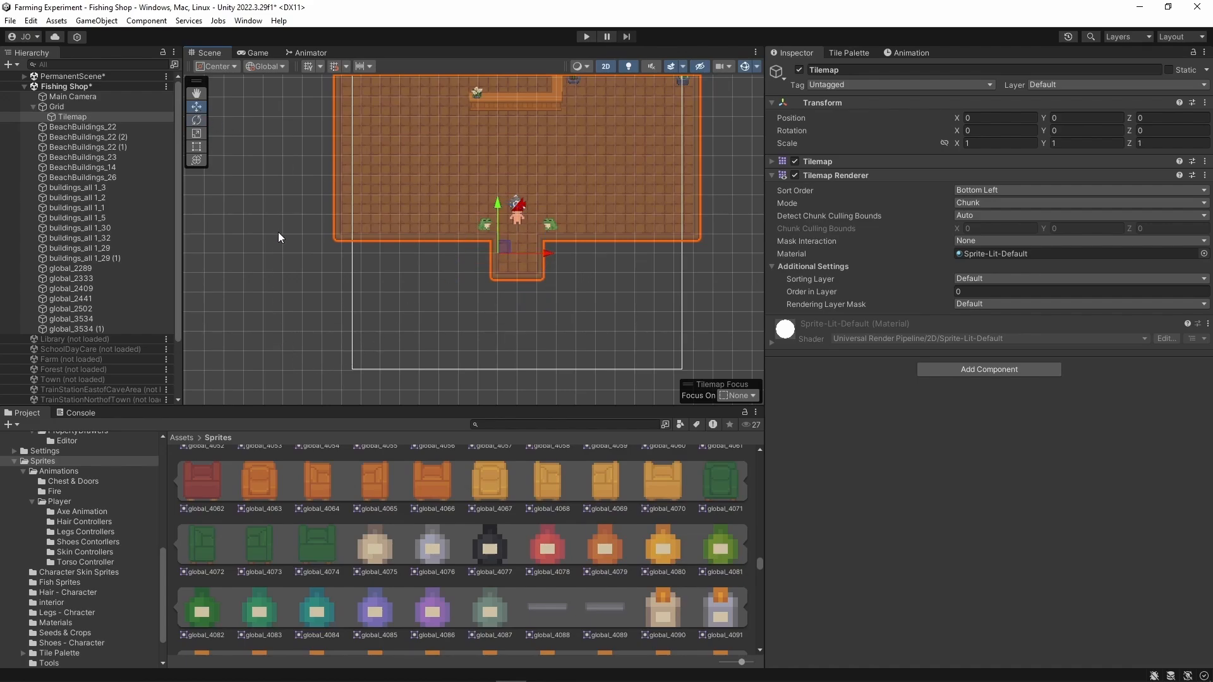
middle_drag(504, 80, 494, 179)
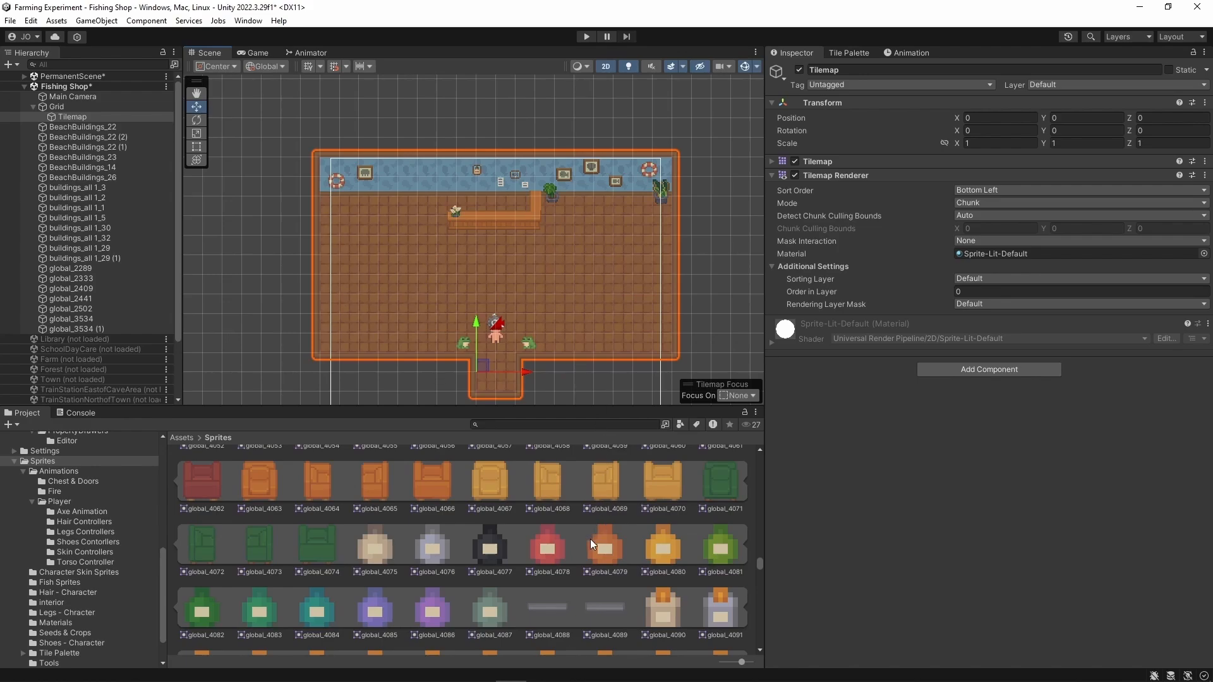
scroll(591, 539, down, 9)
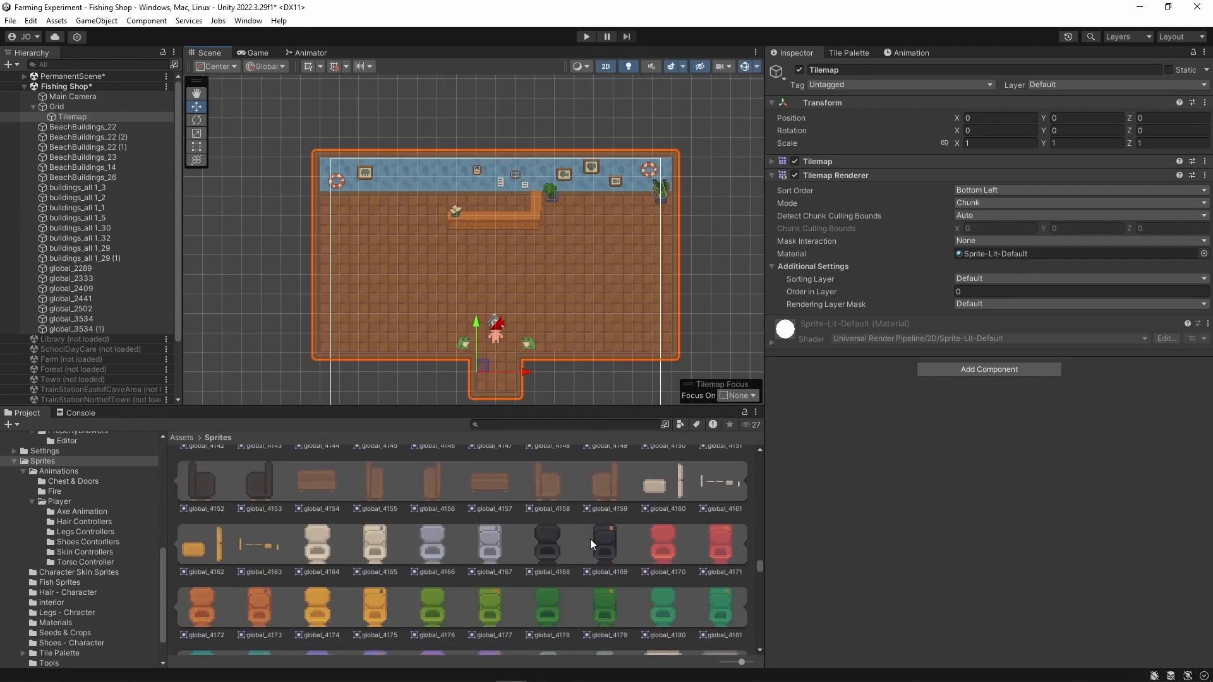
scroll(590, 539, down, 5)
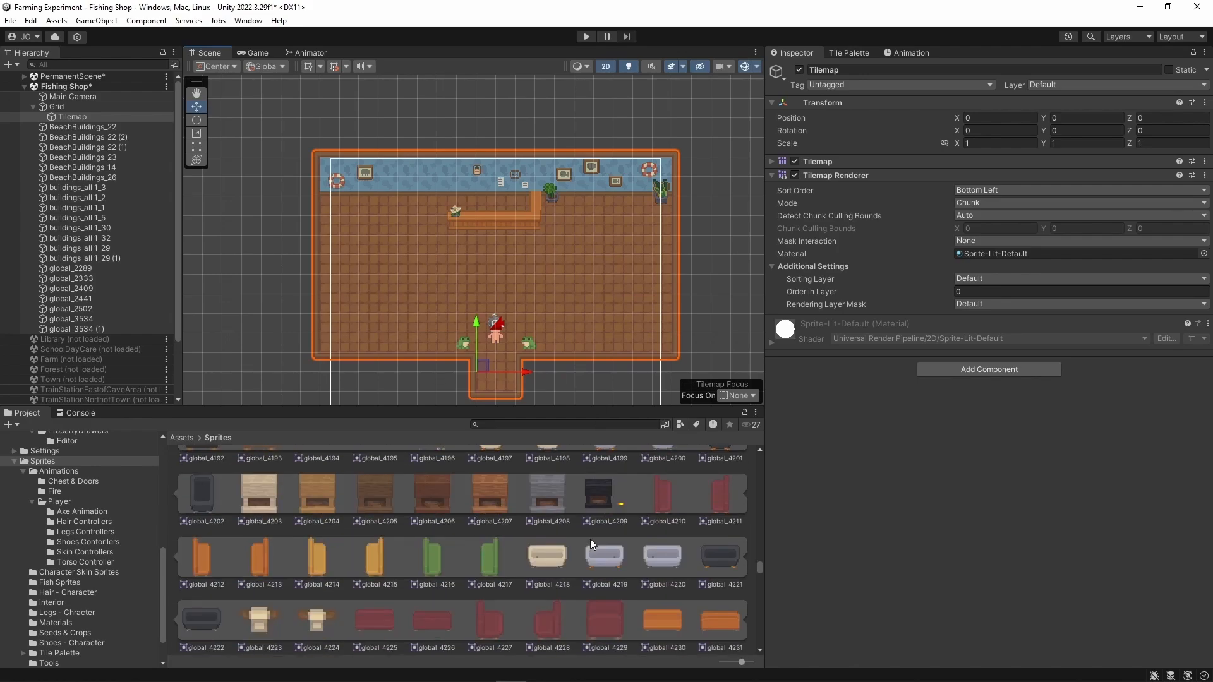
scroll(590, 540, down, 6)
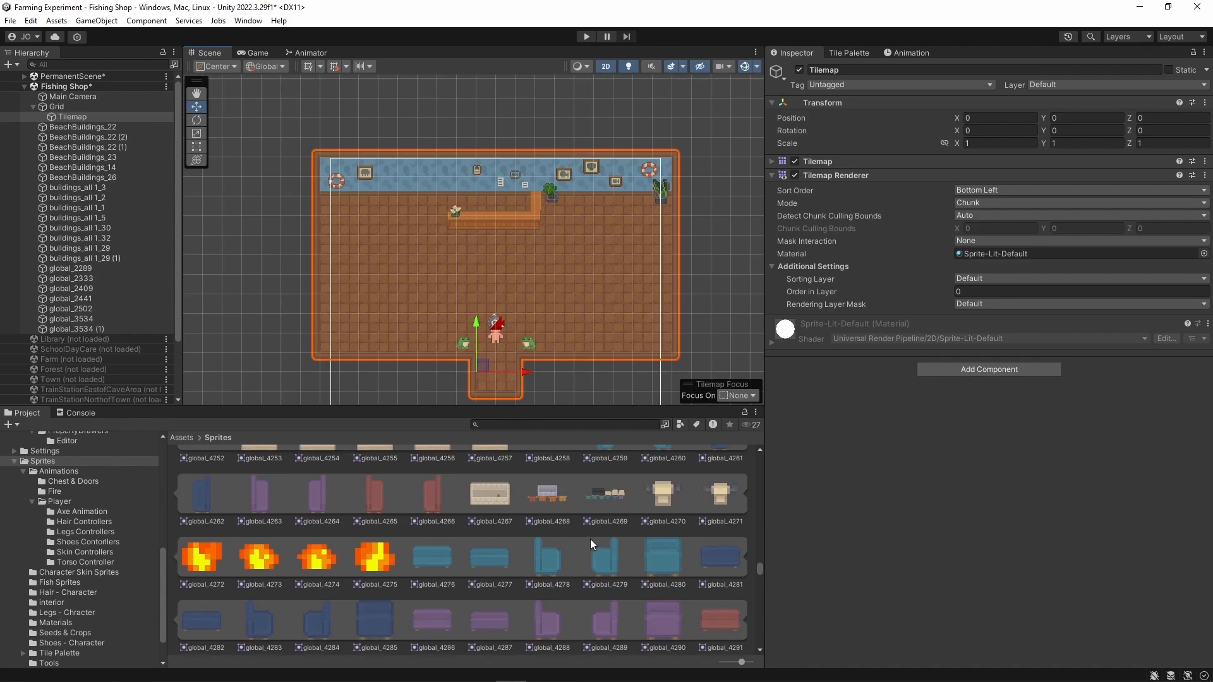
scroll(582, 536, down, 5)
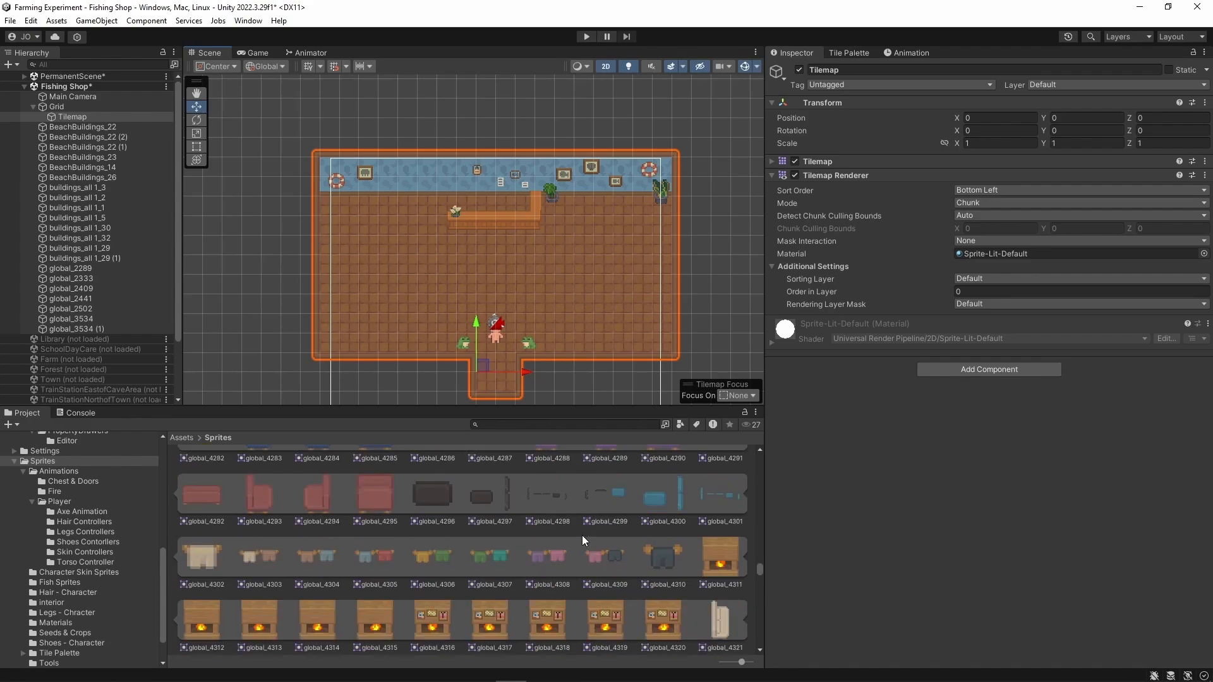
scroll(582, 536, down, 10)
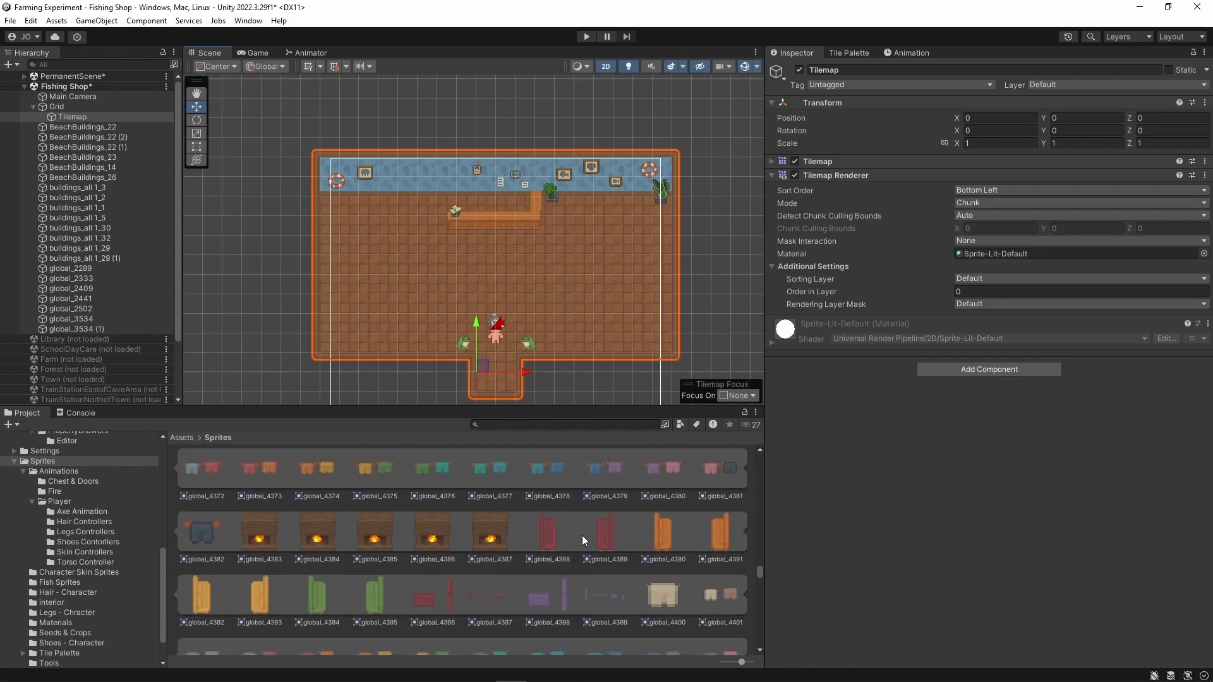
scroll(582, 536, down, 10)
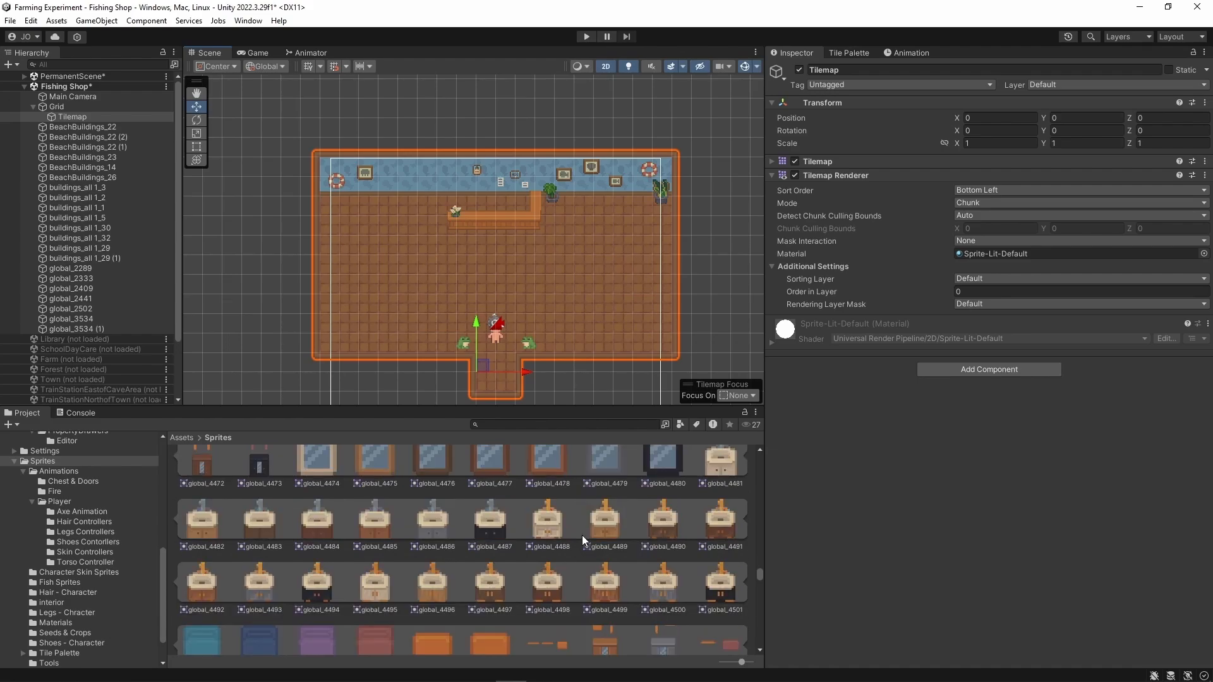
scroll(582, 536, down, 10)
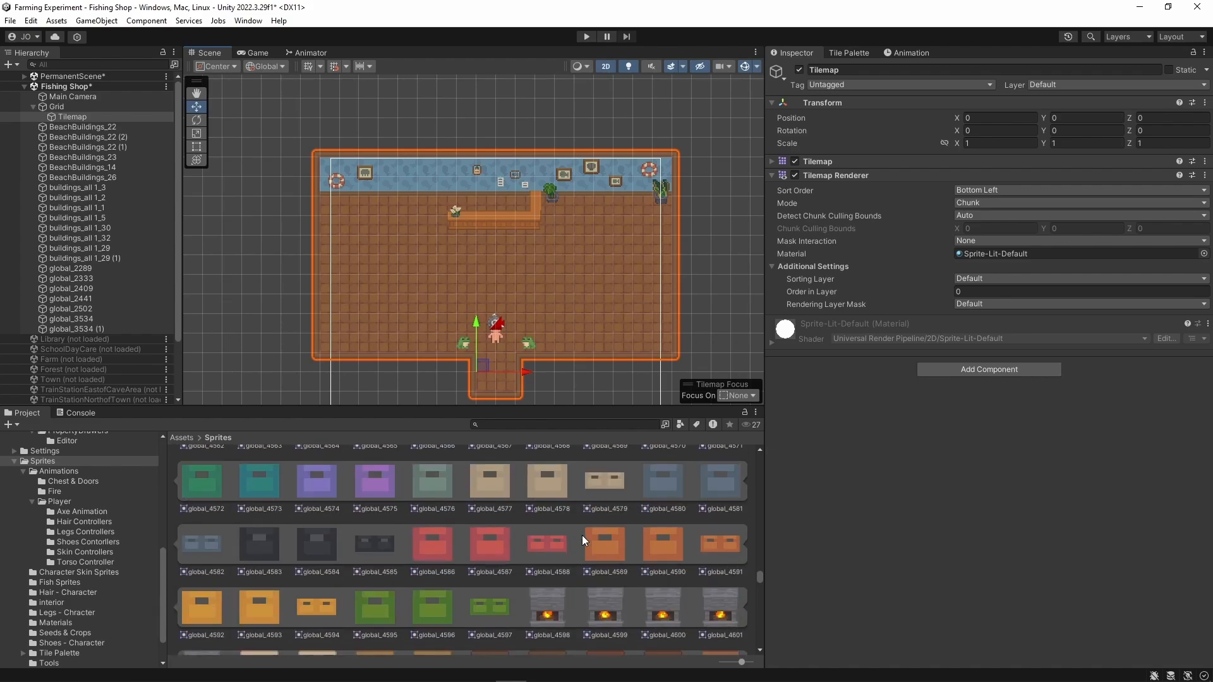
scroll(582, 536, down, 11)
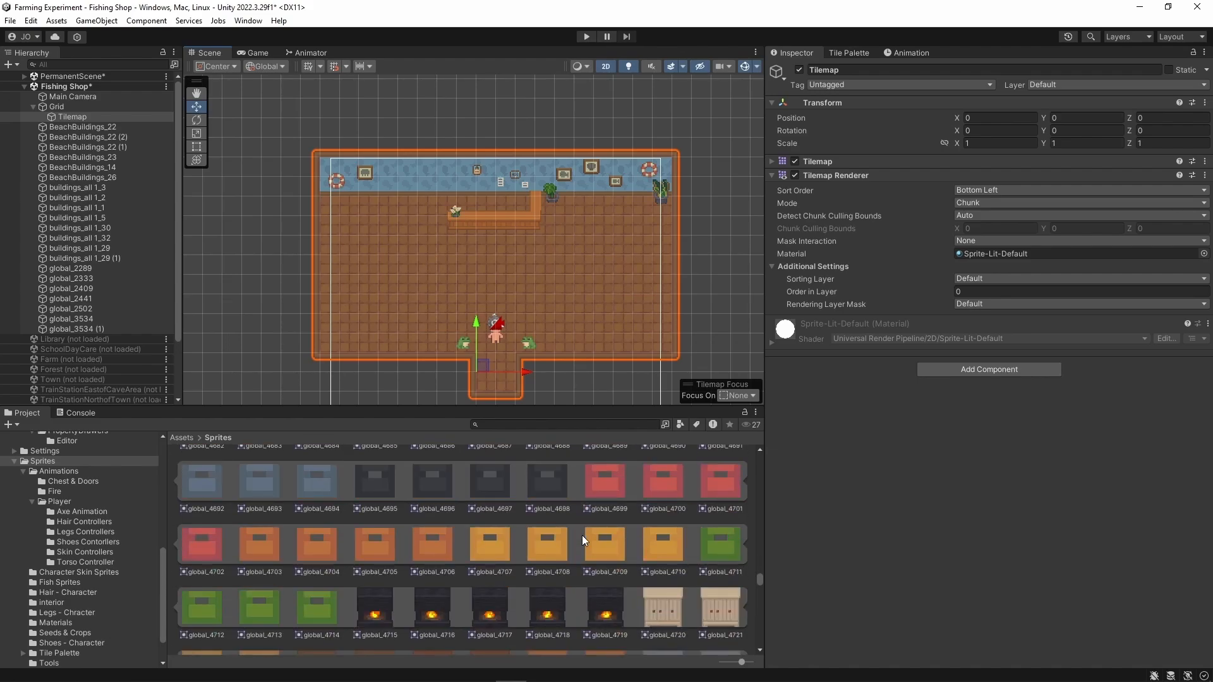
scroll(582, 536, down, 10)
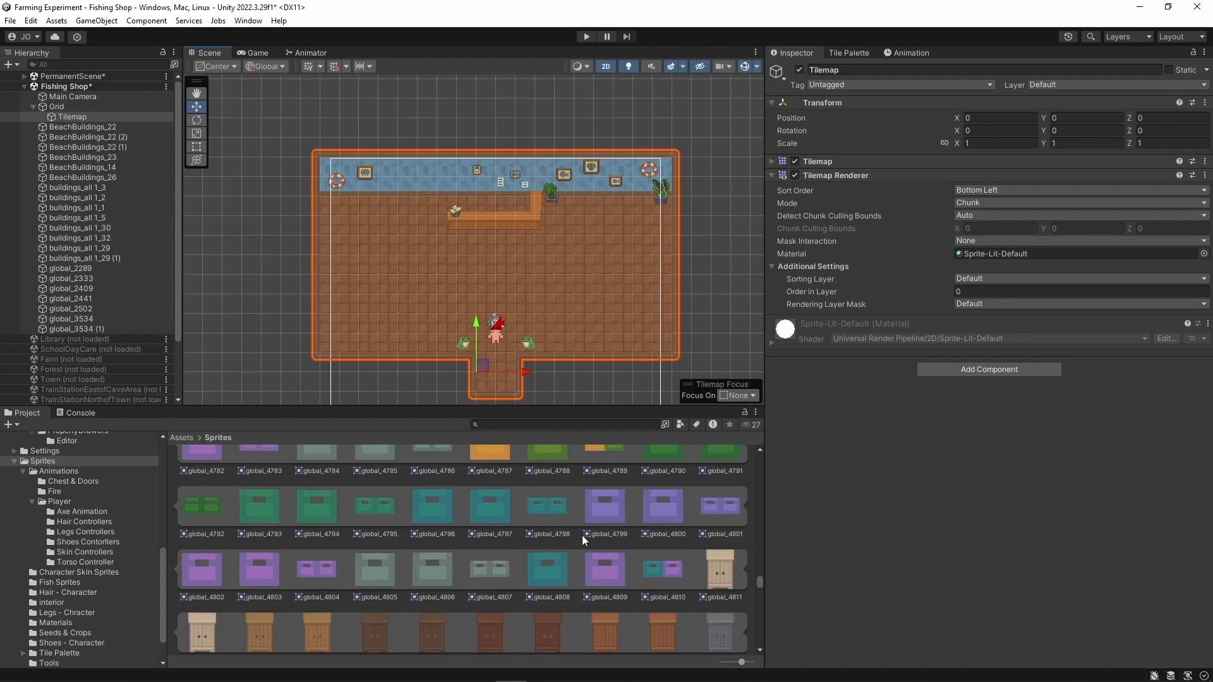
scroll(582, 536, down, 12)
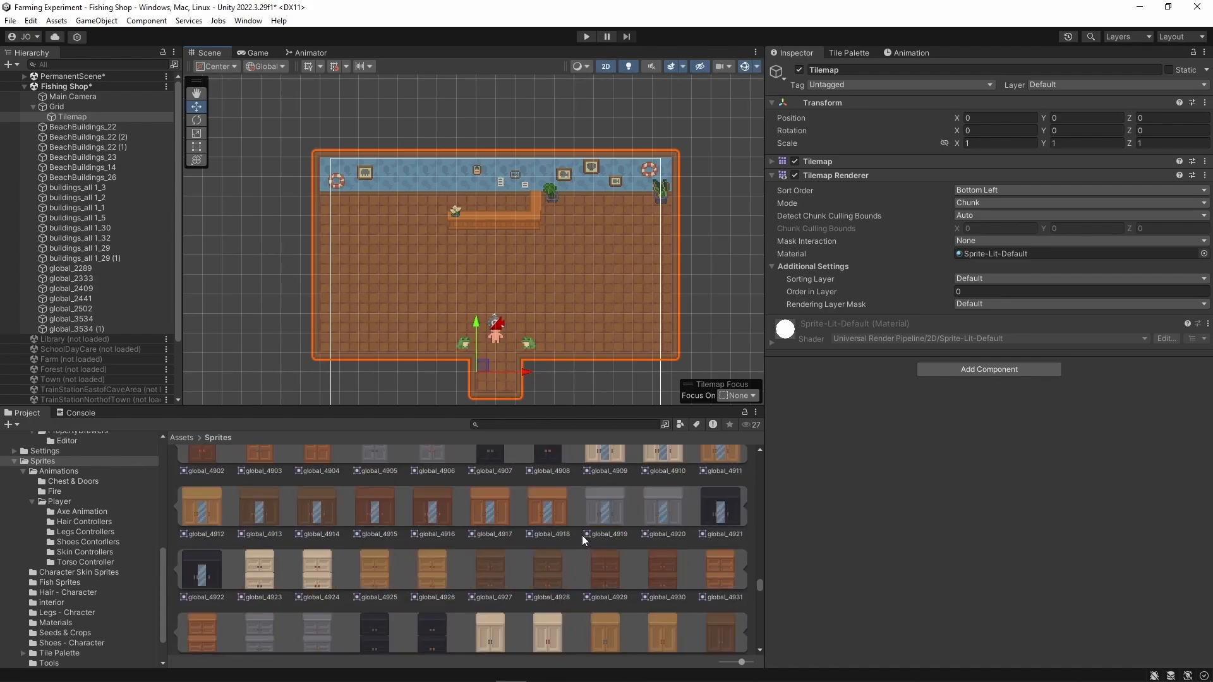
scroll(582, 536, down, 3)
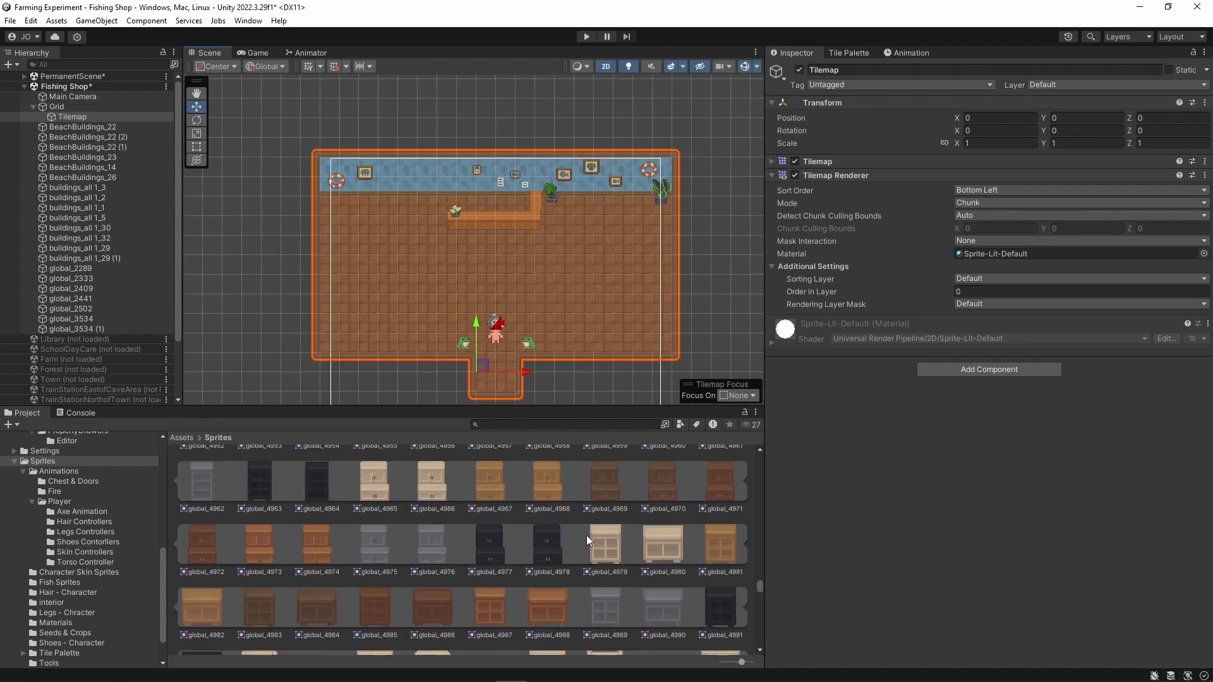
middle_drag(632, 275, 559, 258)
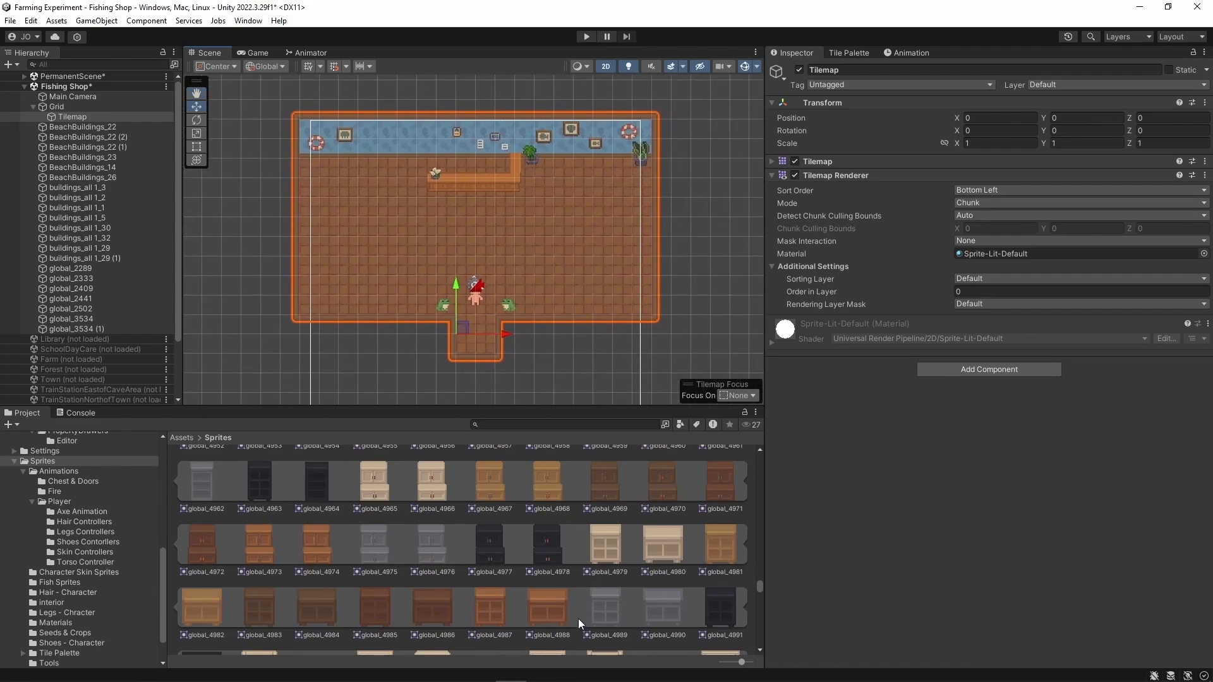
scroll(526, 568, down, 3)
scroll(526, 567, down, 12)
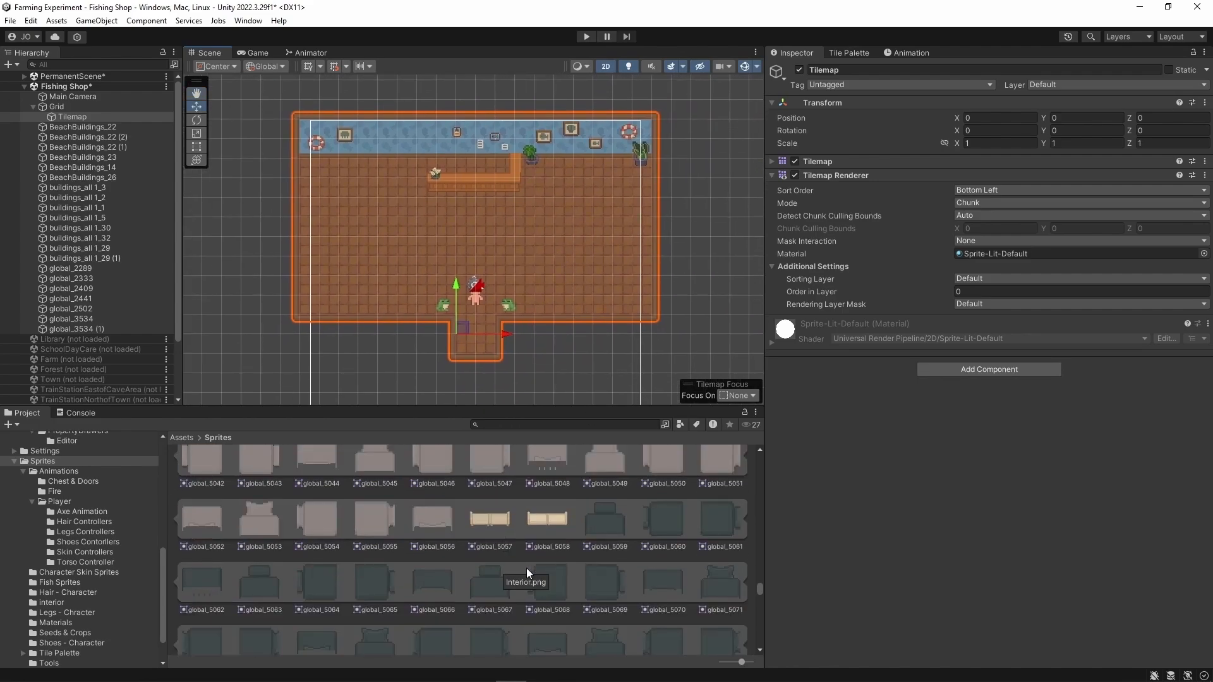
scroll(526, 567, down, 13)
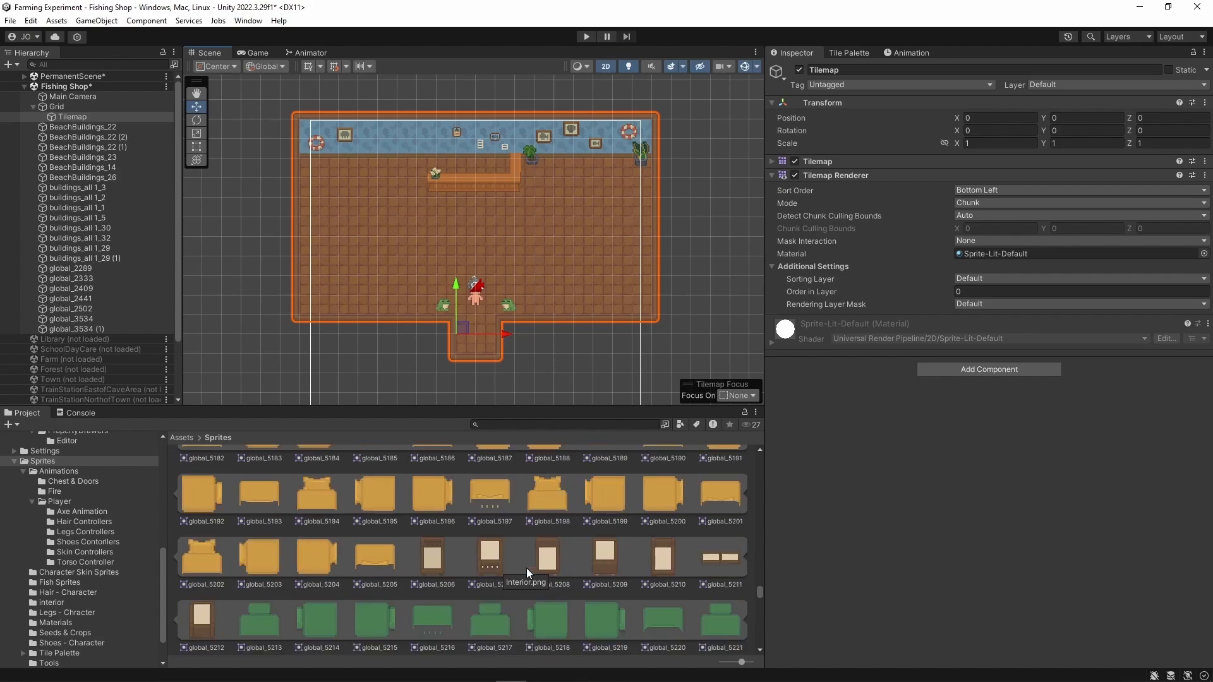
- Examine the remaining sprites of the Interior sheet, through the beds, curtains and kitchen pieces, for props that suit the shop
scroll(525, 567, down, 15)
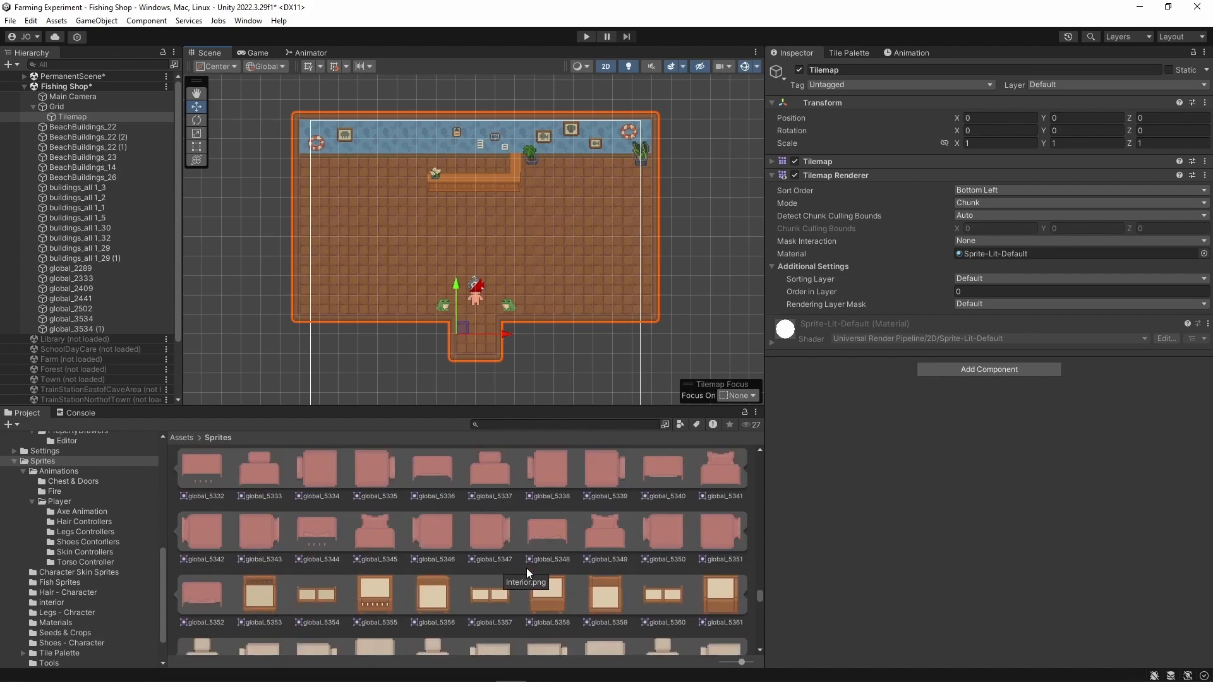
scroll(525, 568, down, 3)
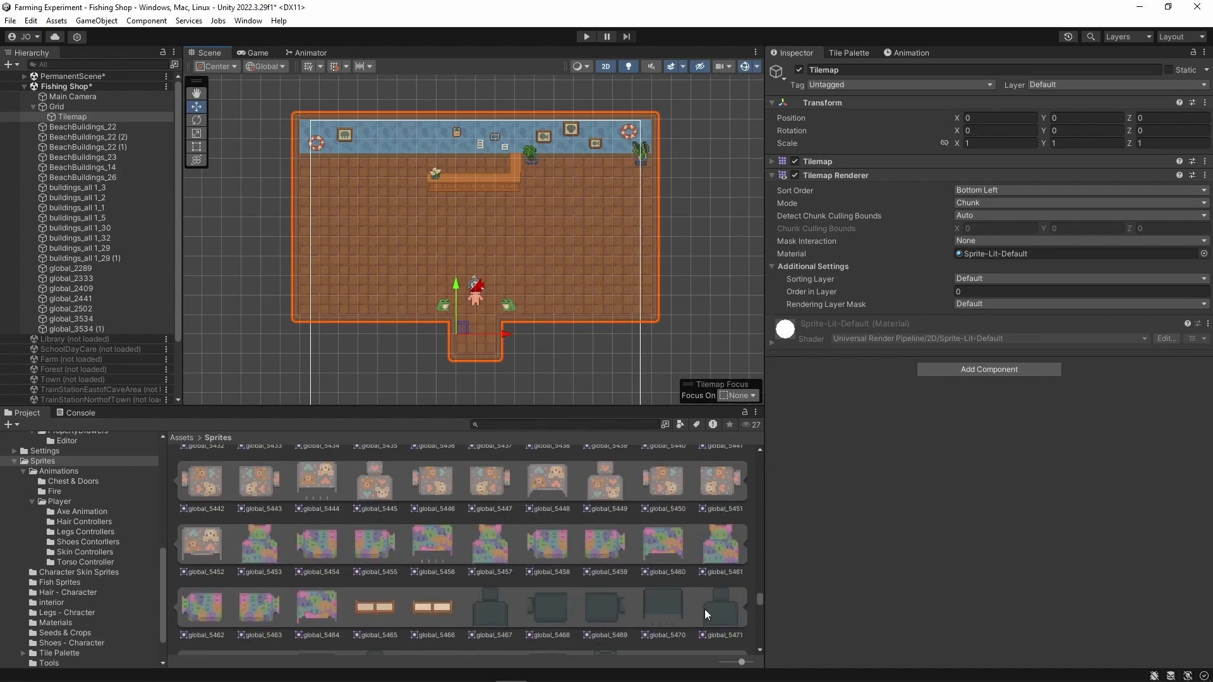
drag(760, 603, 760, 618)
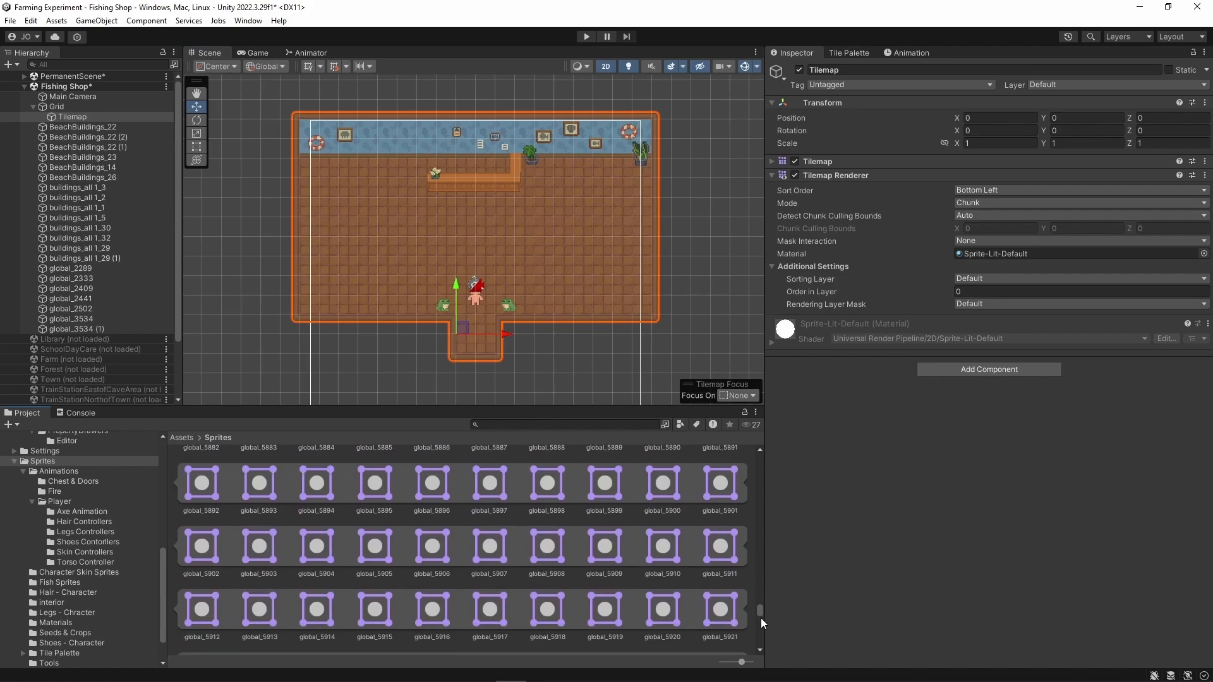
scroll(626, 592, down, 13)
scroll(621, 592, down, 15)
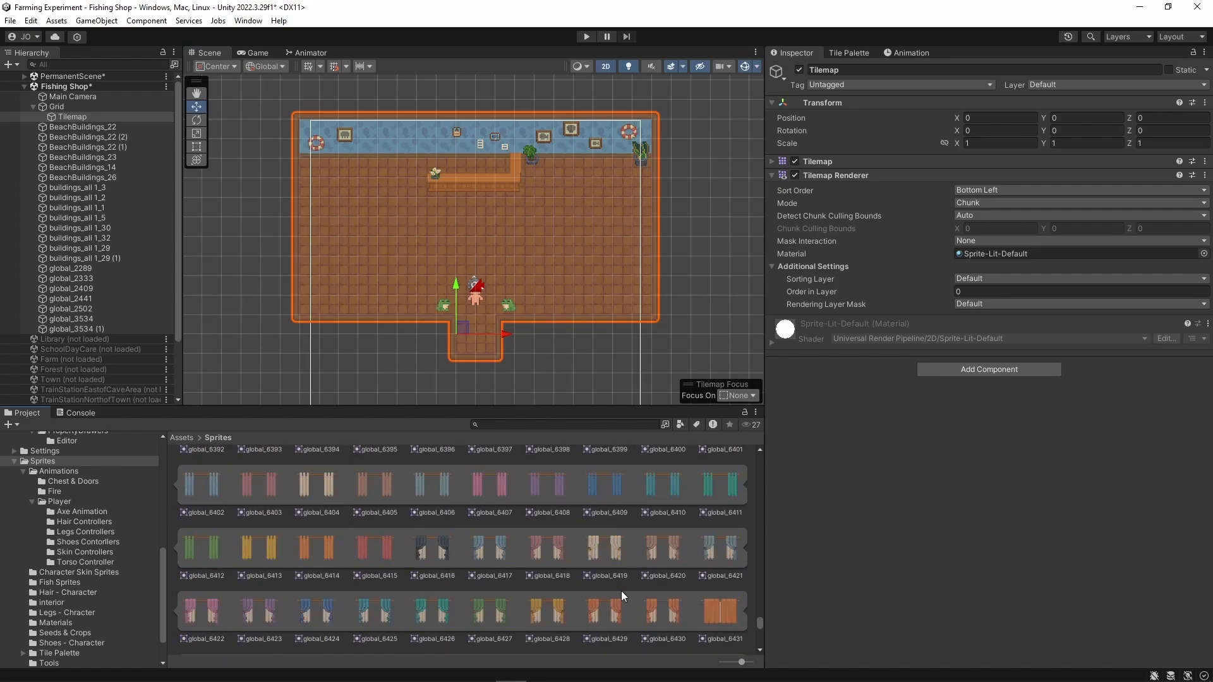
scroll(622, 594, down, 15)
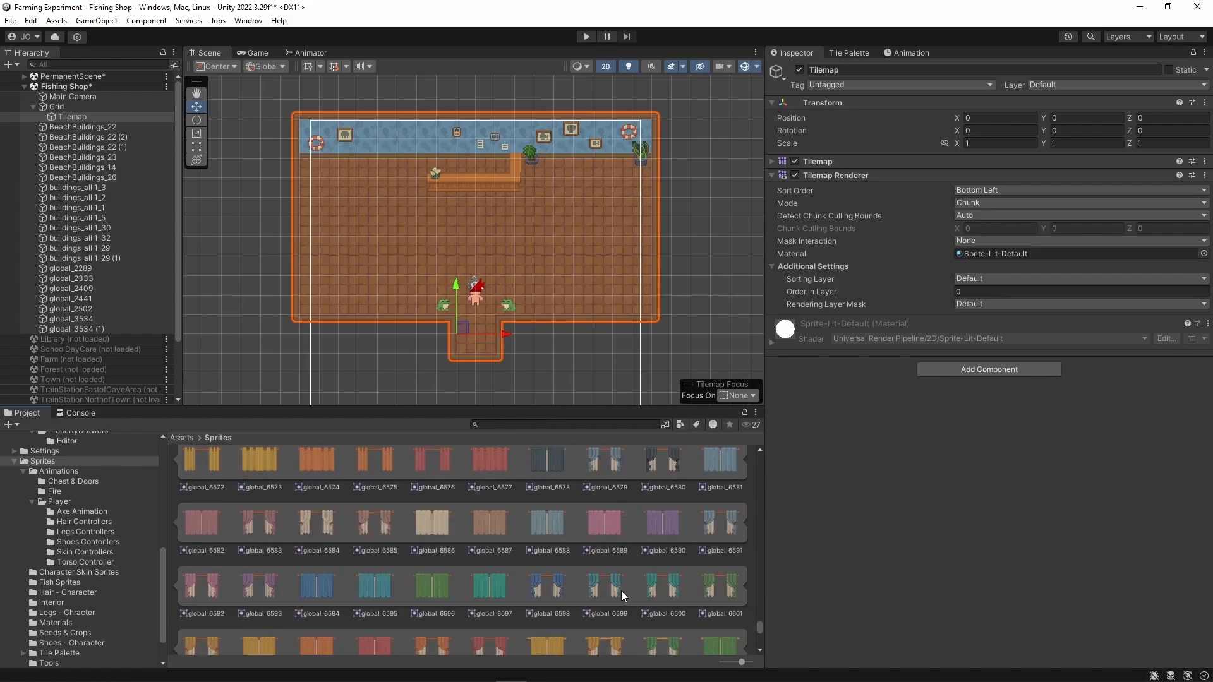
scroll(620, 590, down, 15)
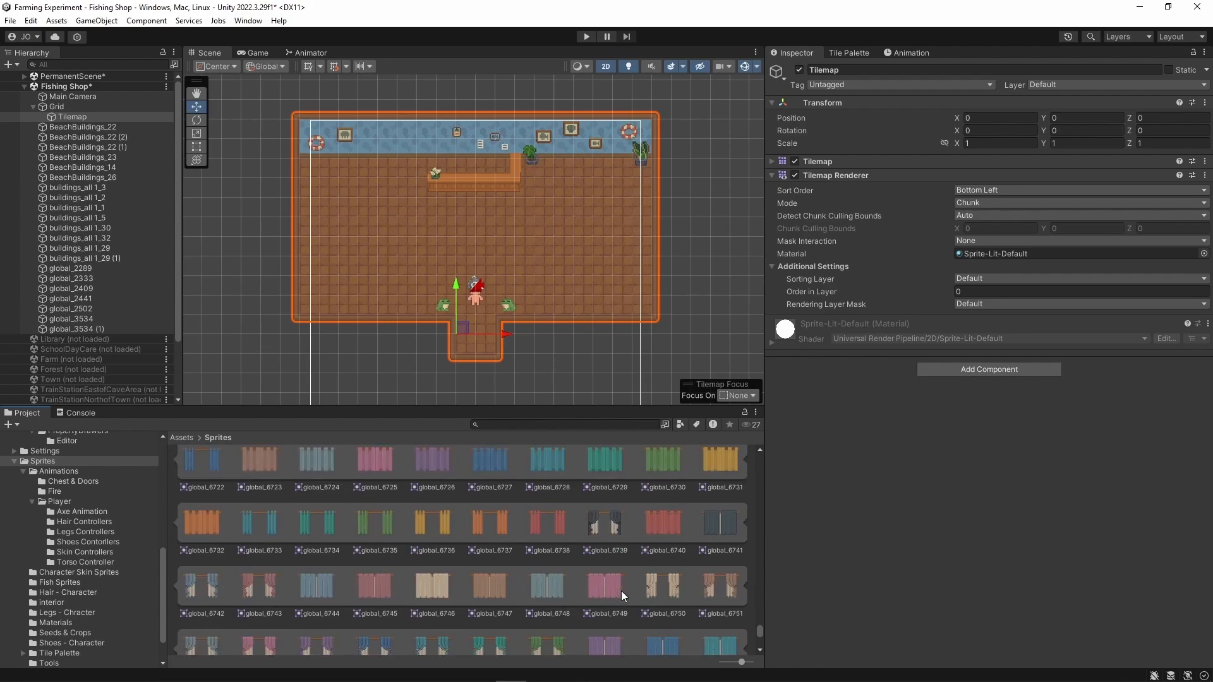
scroll(621, 590, down, 15)
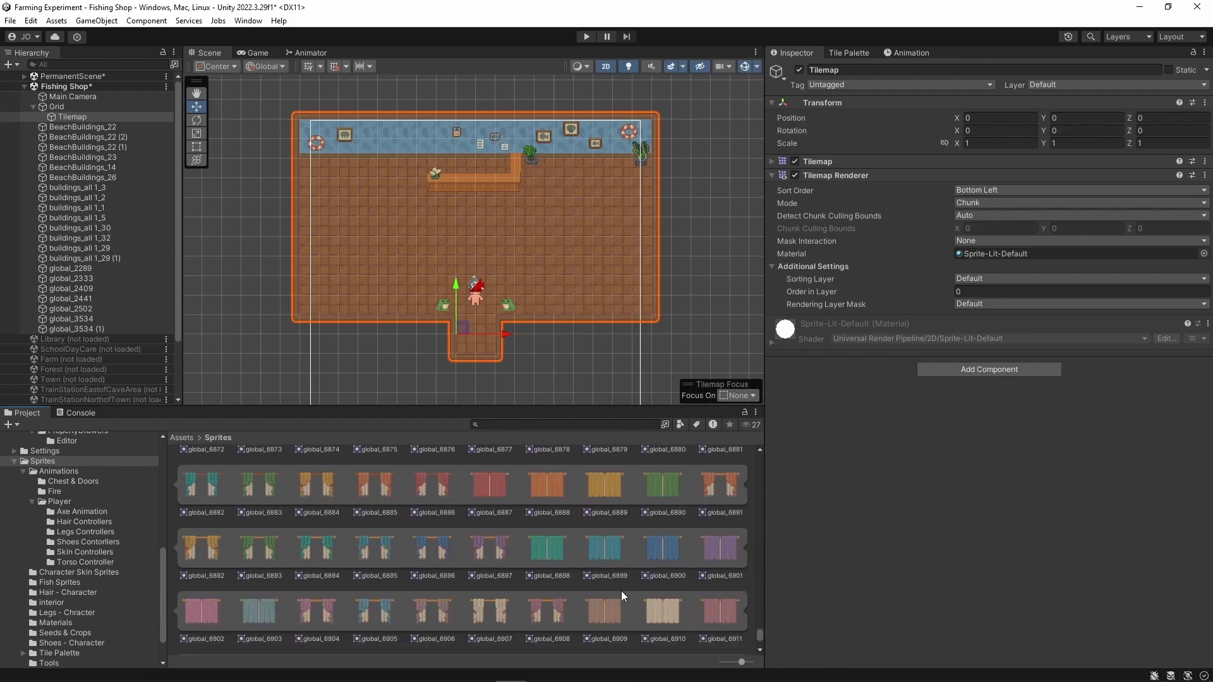
scroll(622, 590, down, 4)
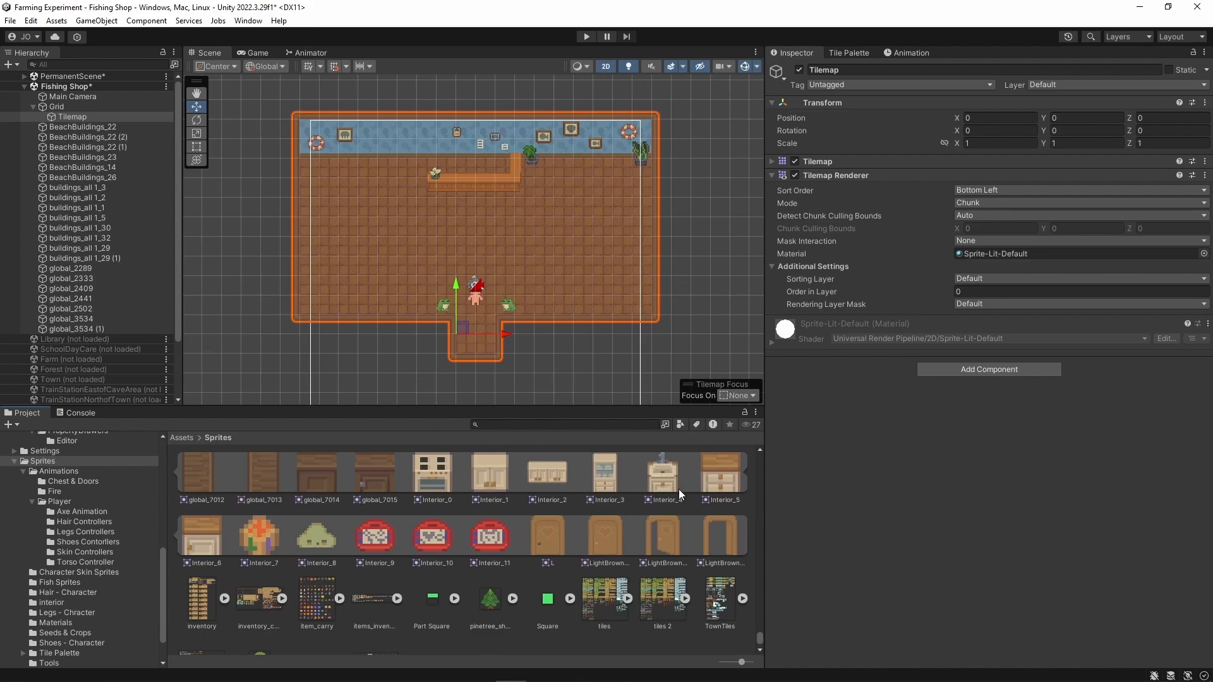
- Return to the start of the Sprites folder and collapse the Interior sprite sheet
click(191, 438)
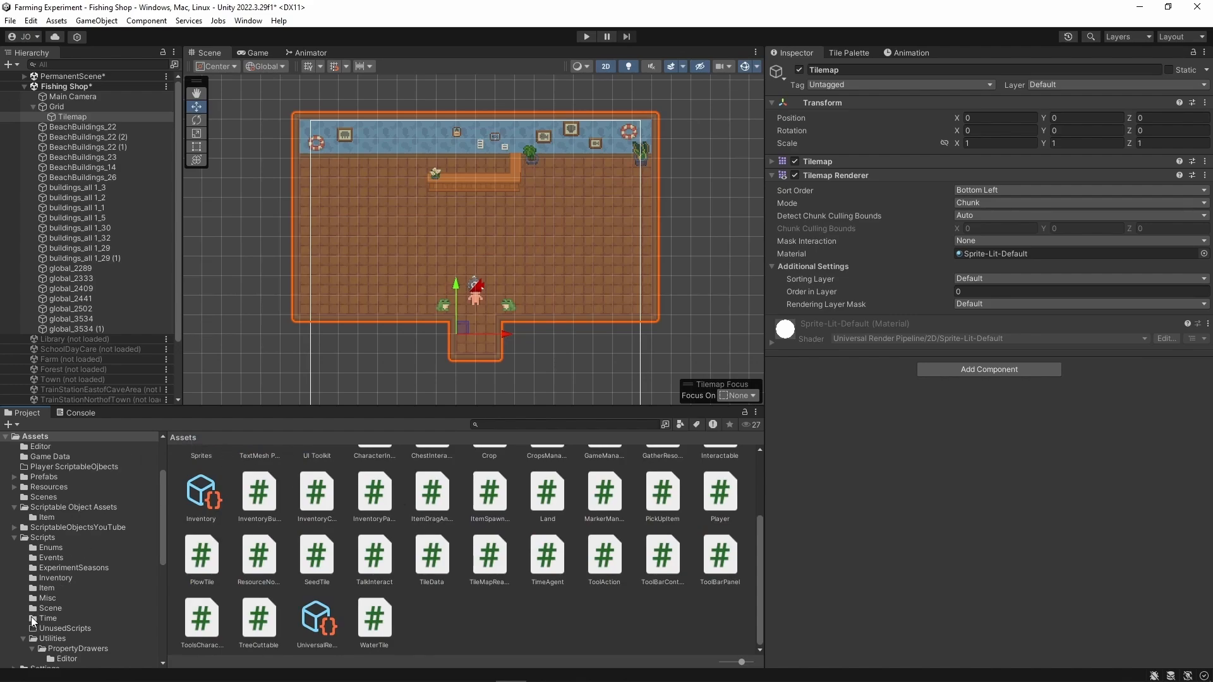
scroll(44, 605, down, 3)
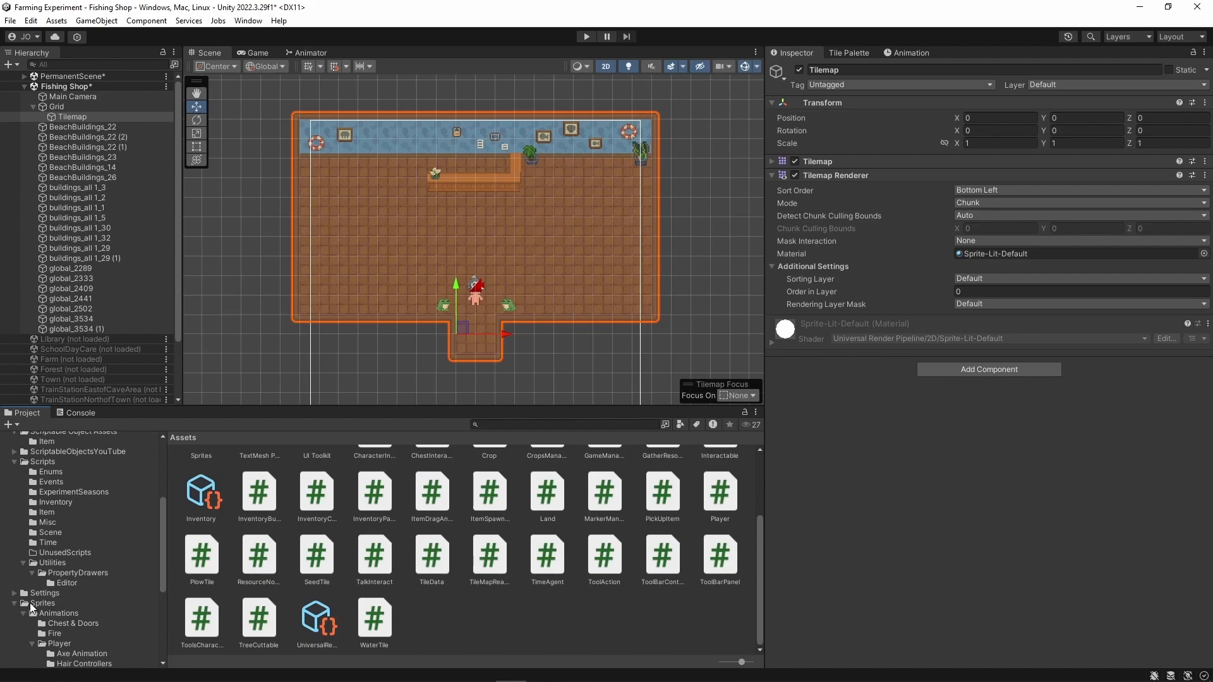
click(35, 604)
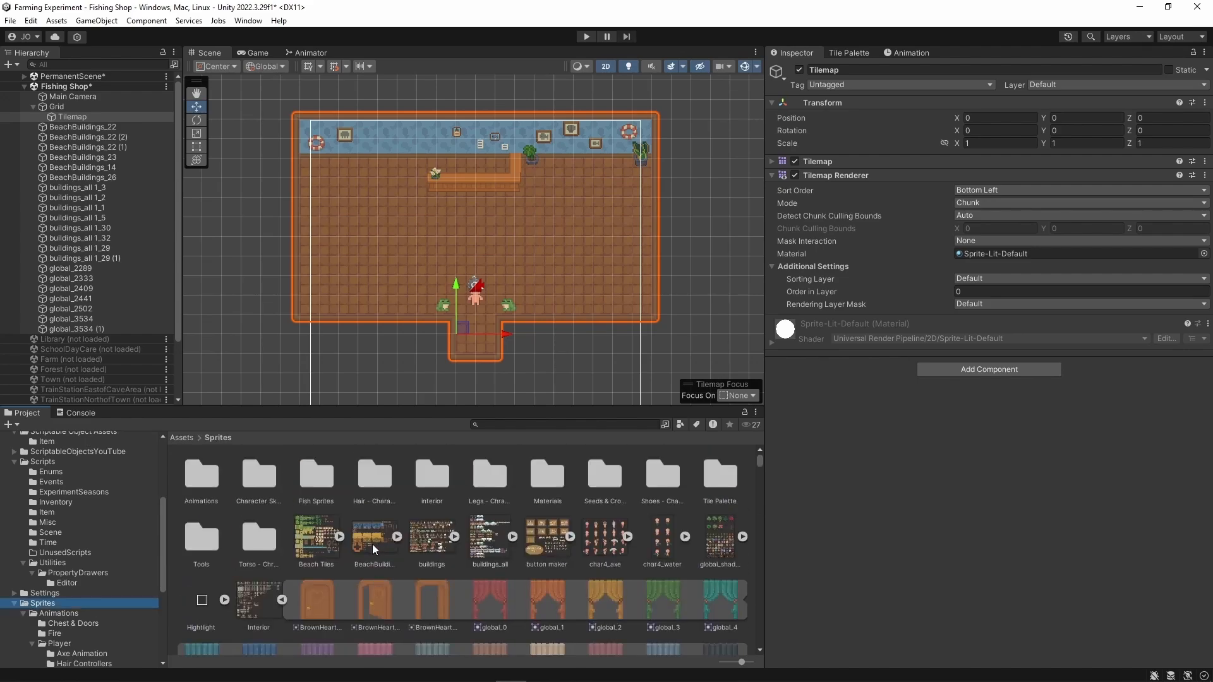
click(281, 600)
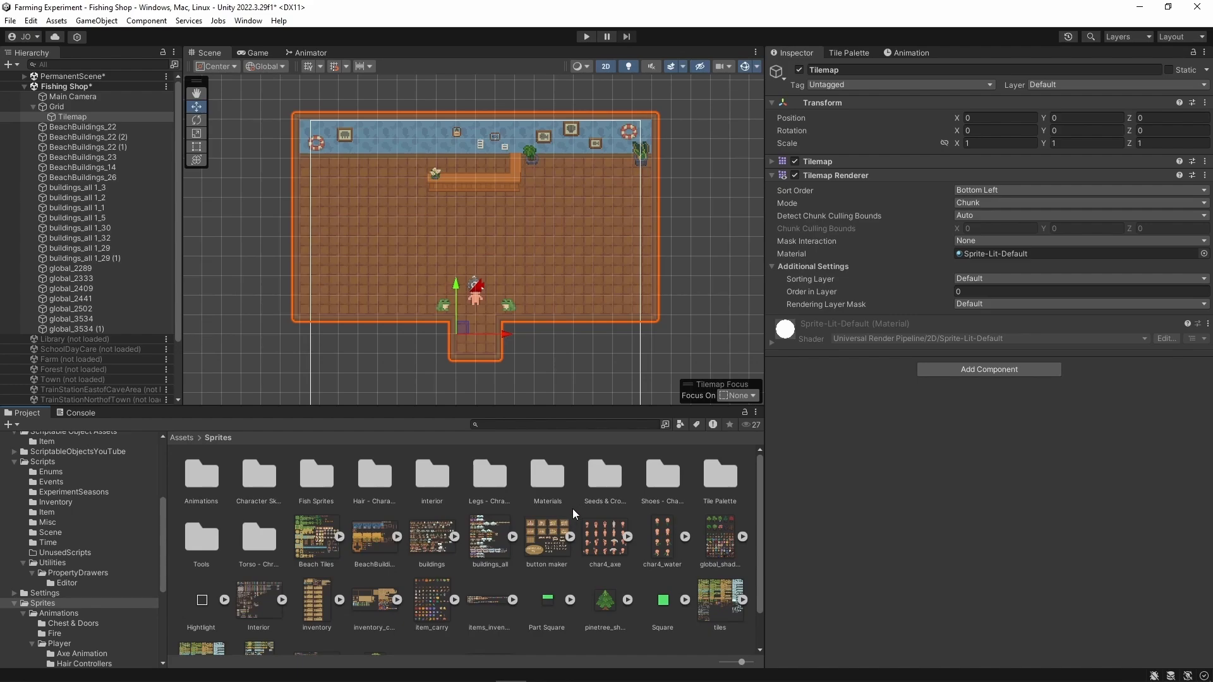
- Add the FishingRod sprite from the Tools folder's fishingrod sheet near the right wall, about X 8.64, Y 15.46, on the Instances sorting layer
double_click(203, 545)
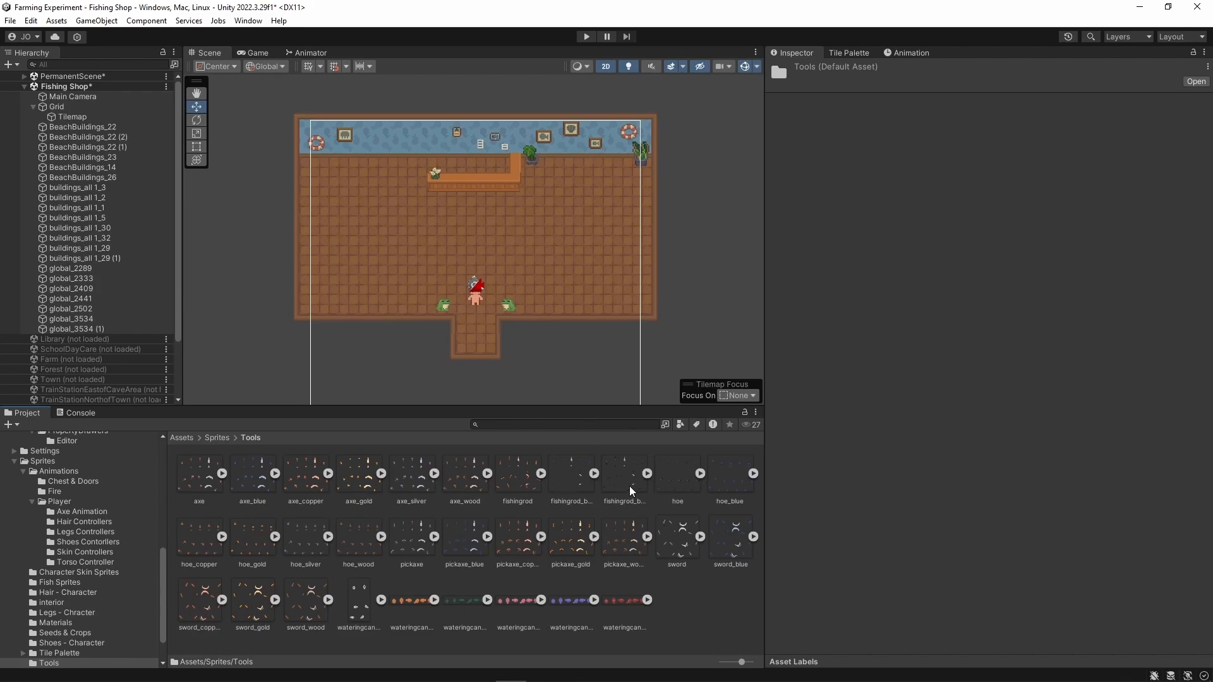
click(539, 474)
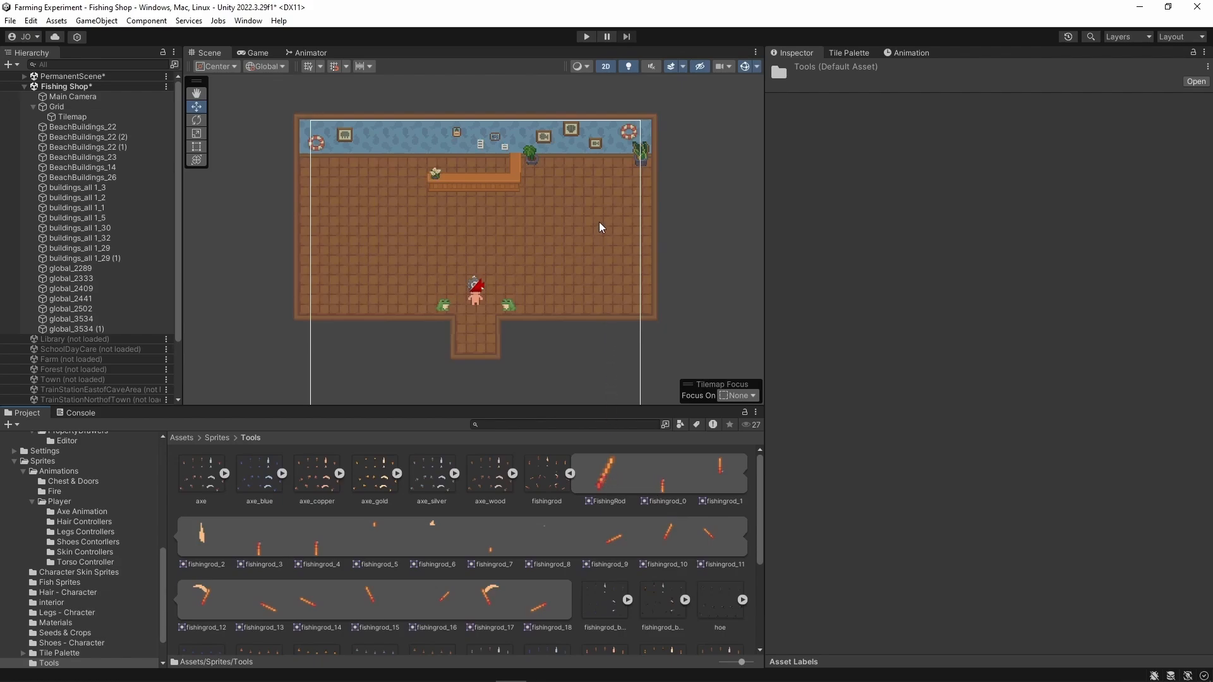
middle_drag(600, 227, 577, 316)
drag(605, 484, 619, 323)
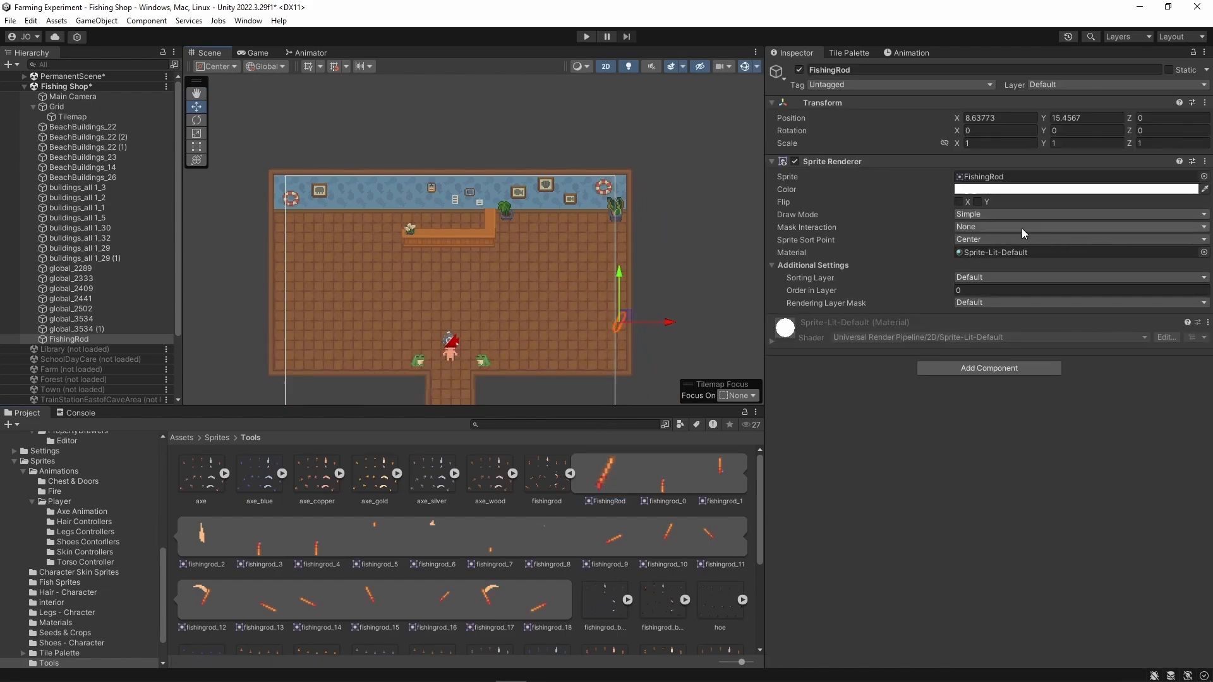
click(969, 279)
click(1003, 376)
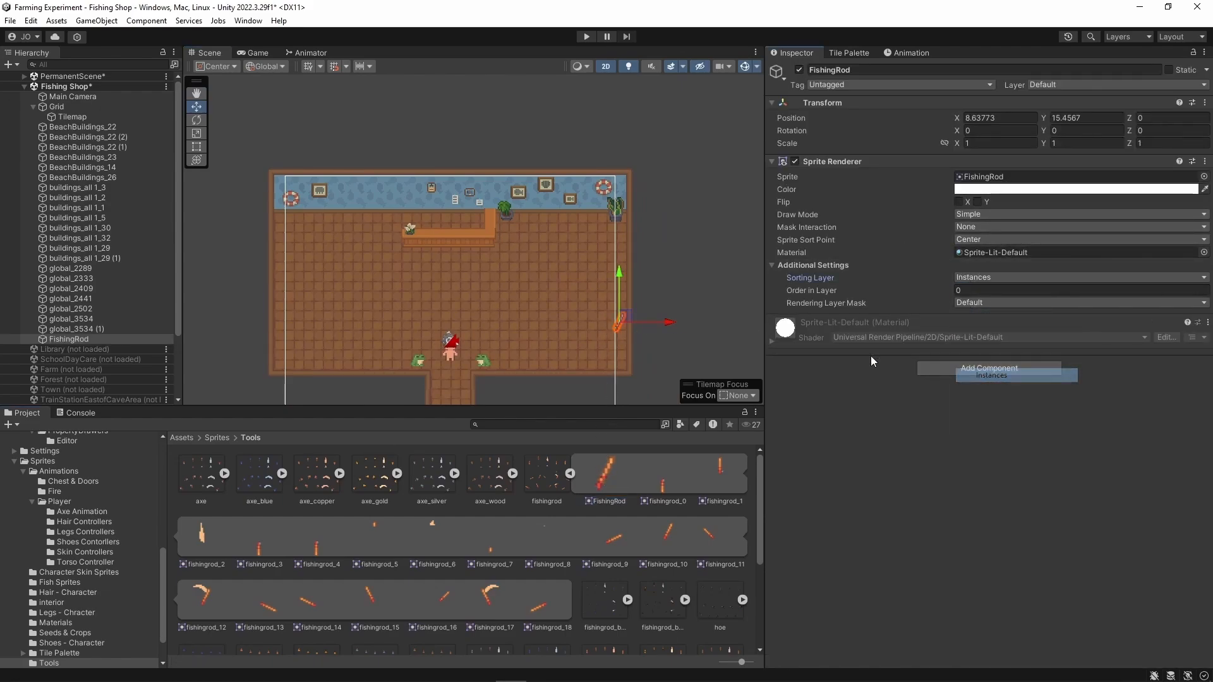
- Nudge the fishing rod slightly to the right, closer against the shop's right wall, and deselect it
scroll(613, 281, up, 8)
middle_drag(554, 287, 544, 182)
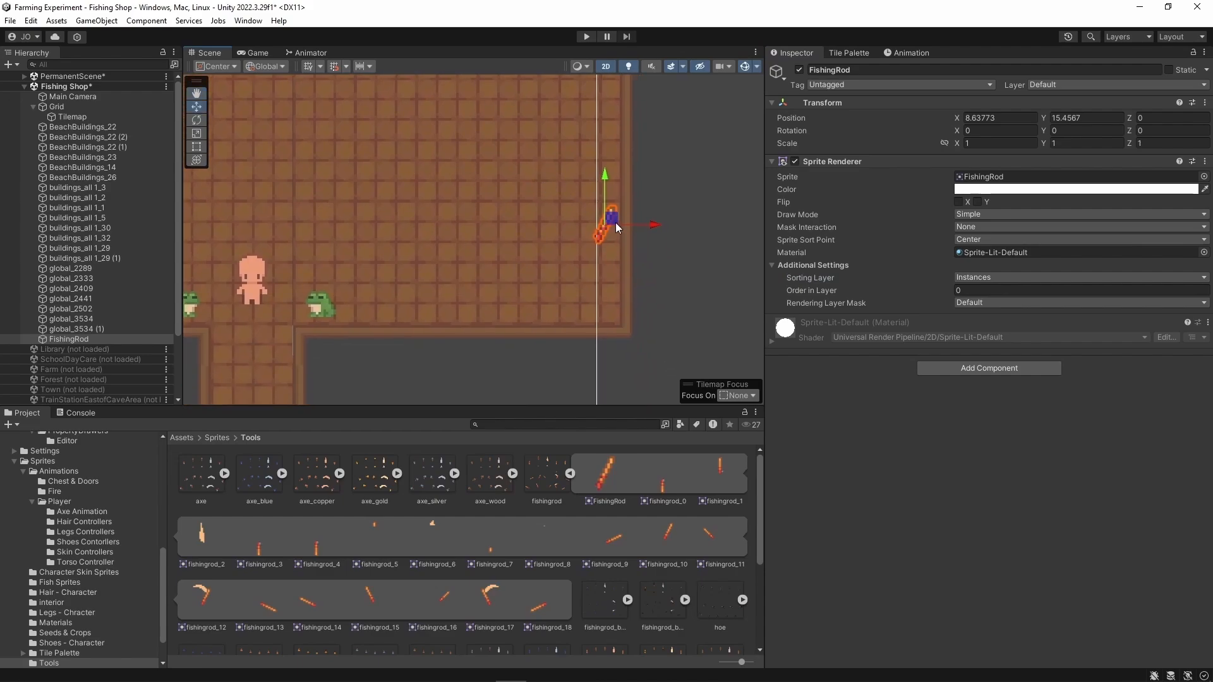
drag(658, 225, 662, 225)
click(620, 297)
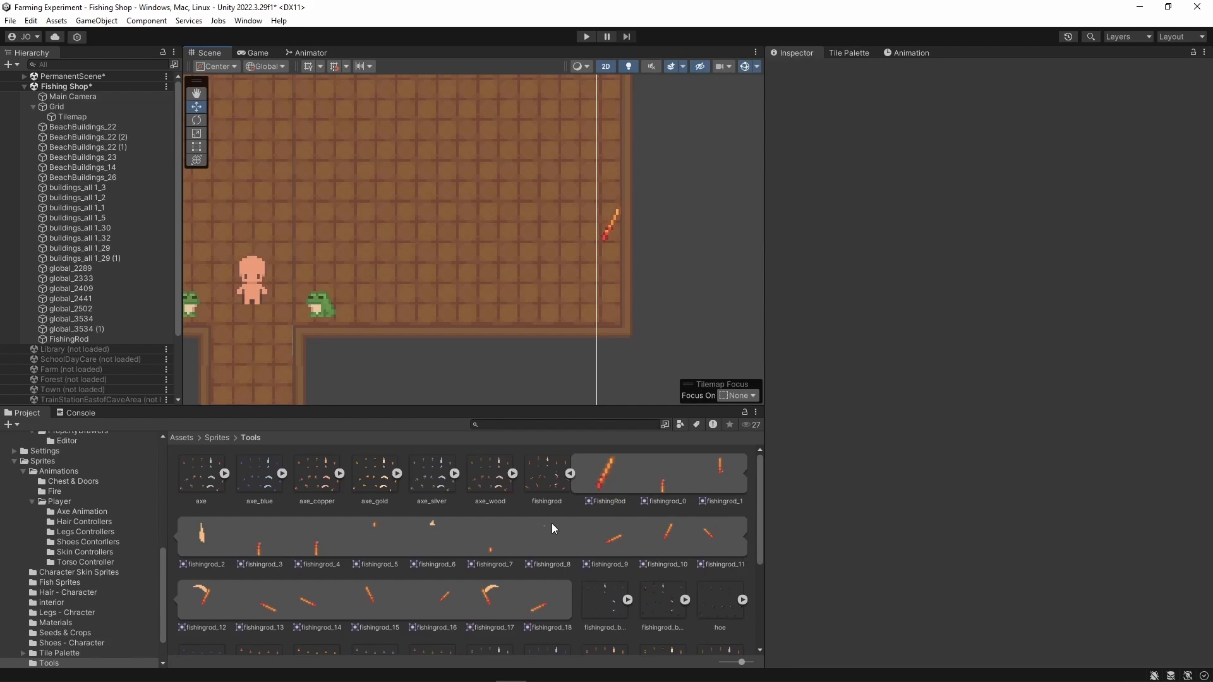
- Collapse the fishingrod sheet and inspect the fishingrod_brown sheet, including its WoodenFishingRod sprite
click(570, 474)
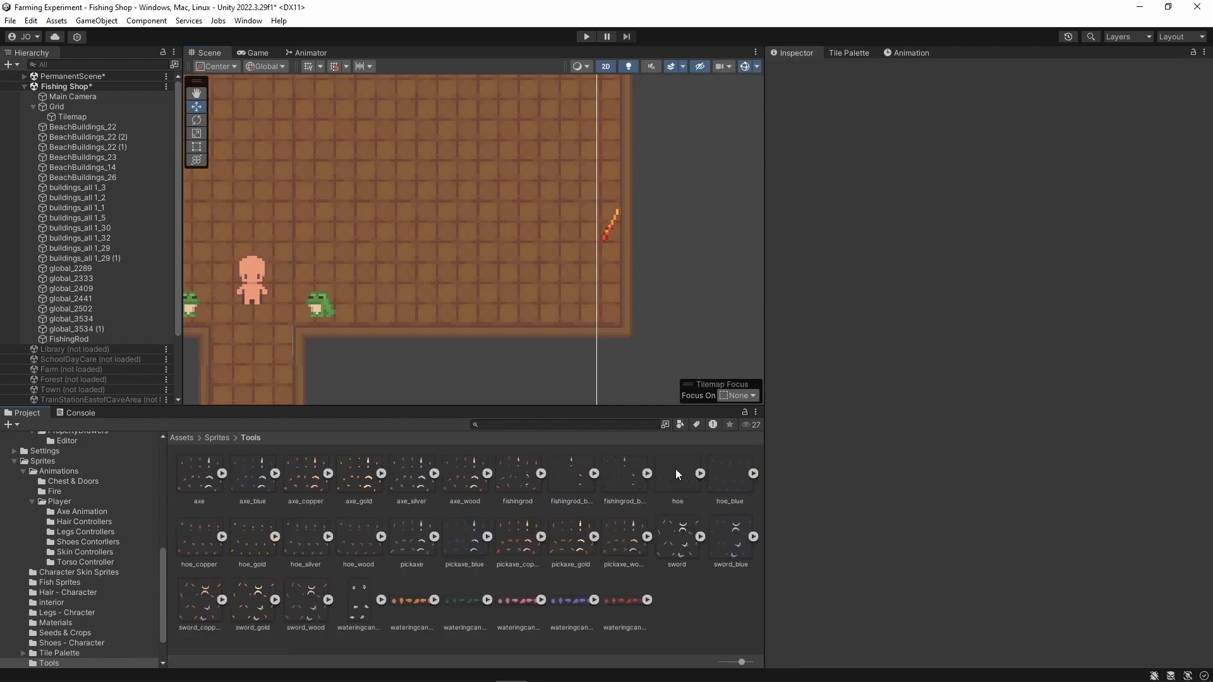
click(645, 473)
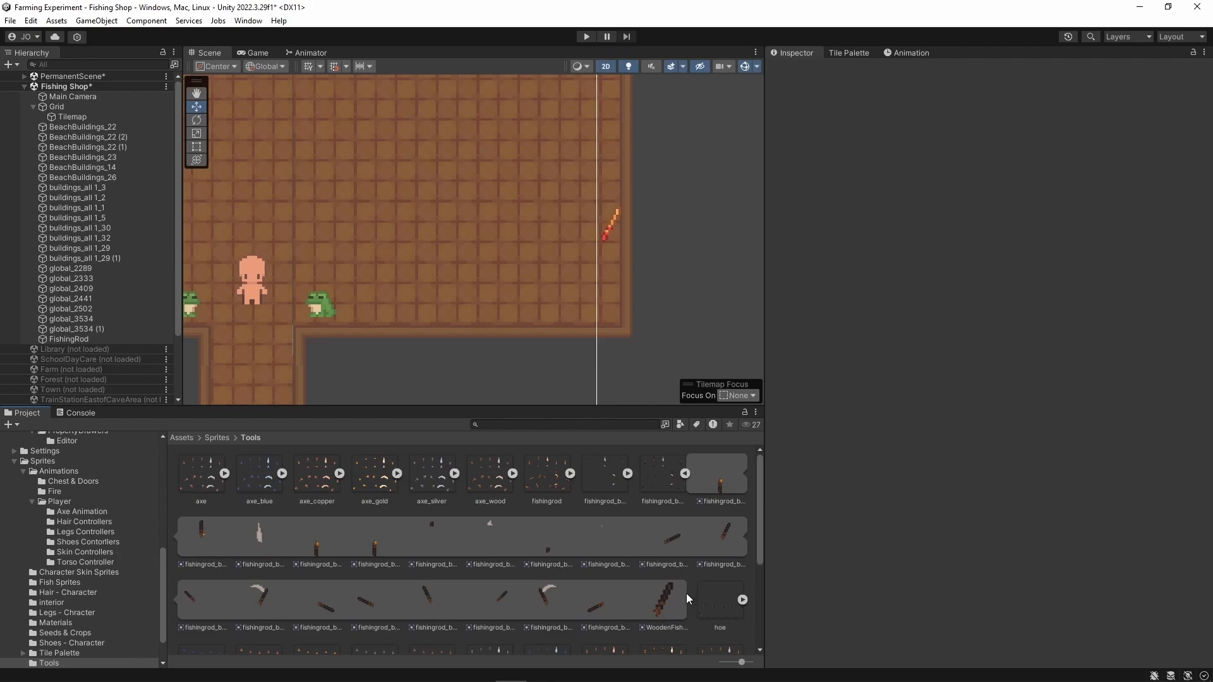
click(685, 475)
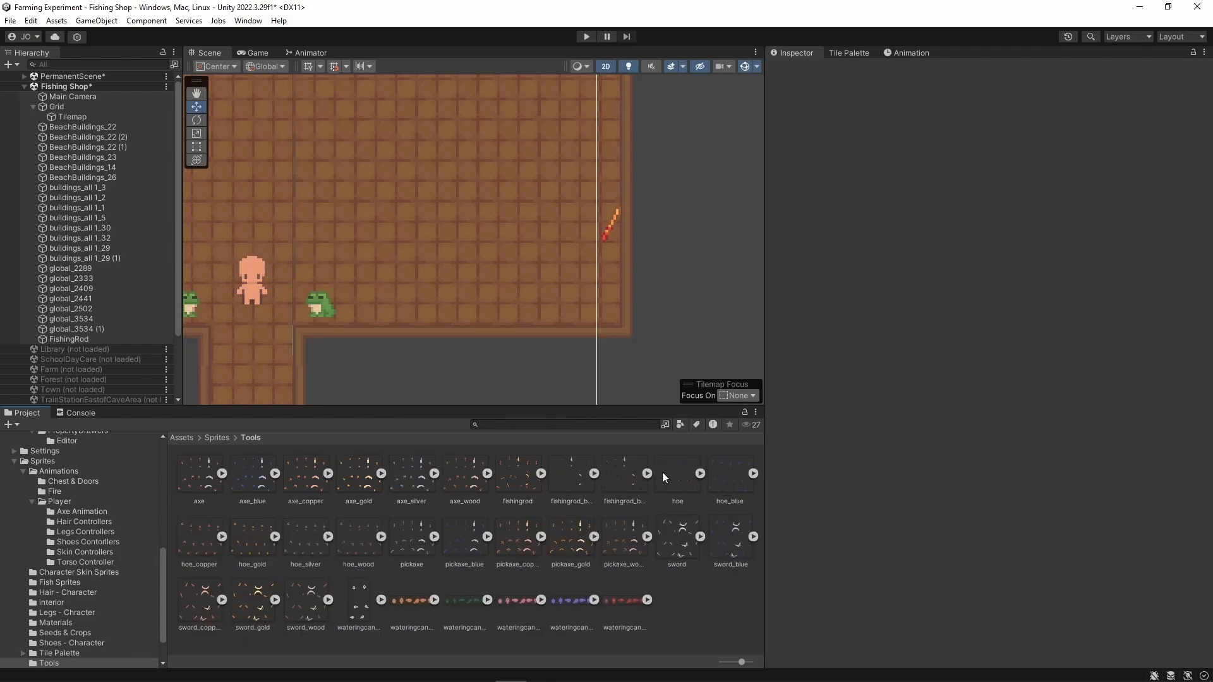
click(645, 471)
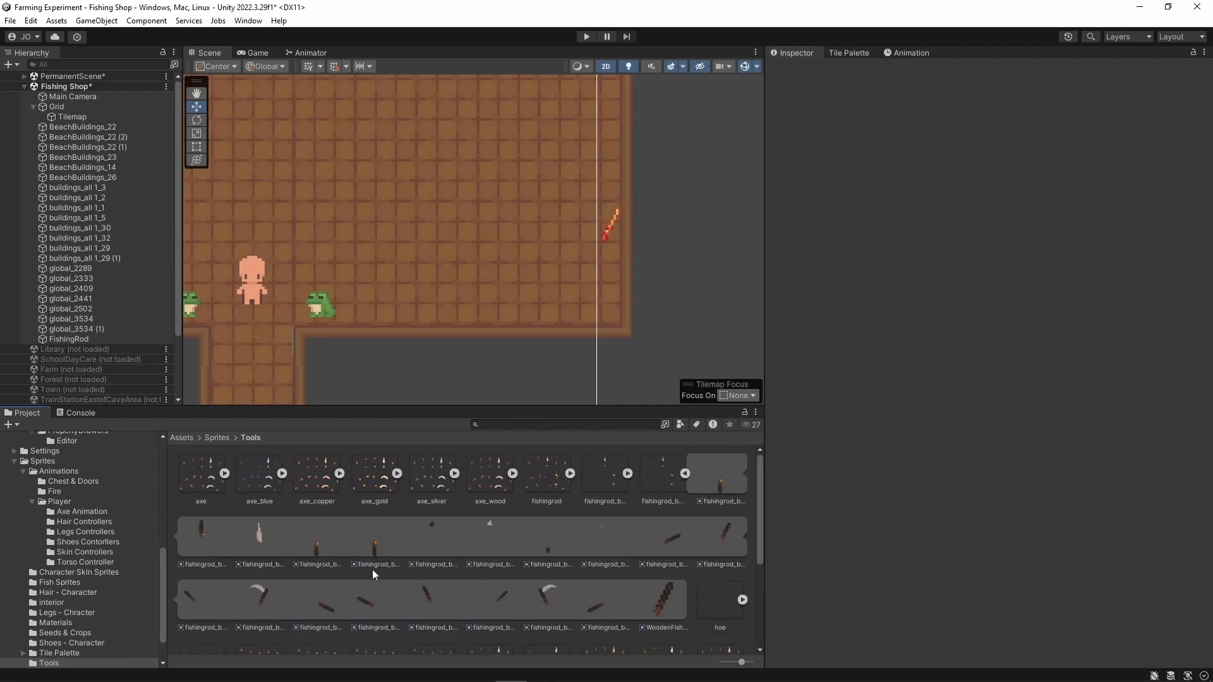
click(667, 598)
click(684, 473)
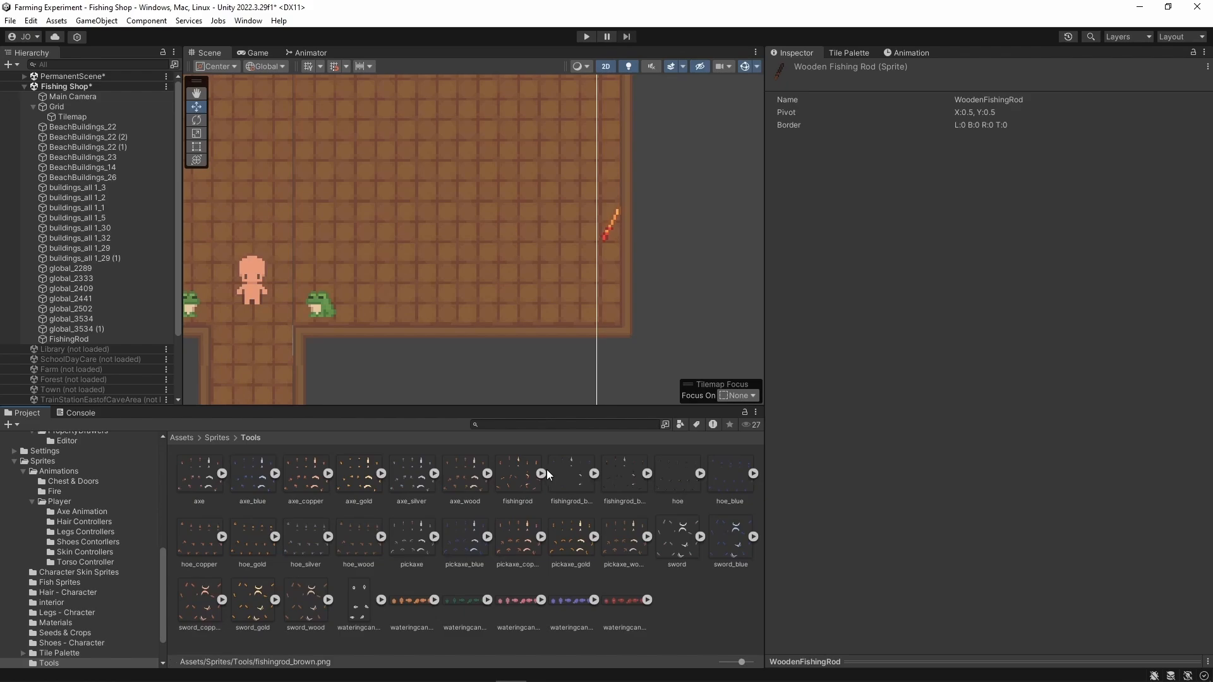
- Add the ObsidianFishingRod sprite below the first rod at about X 8.80, Y 14.65, on the Instances sorting layer, and collapse its sheet
click(592, 475)
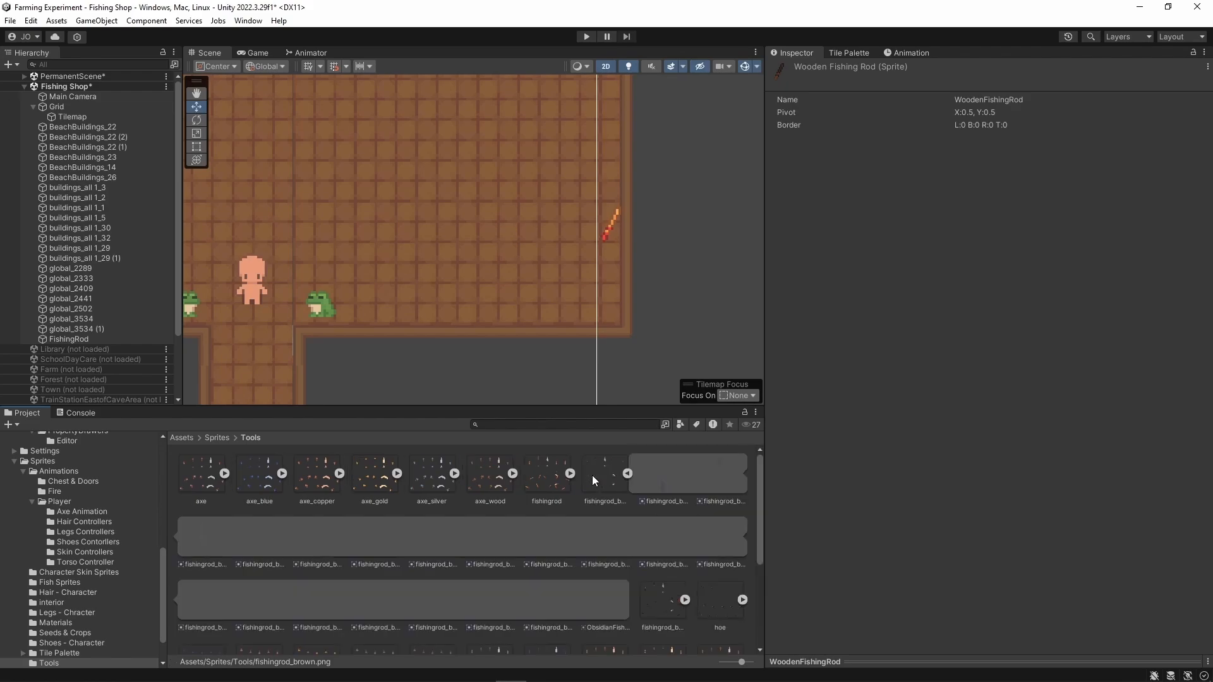
drag(596, 624, 611, 259)
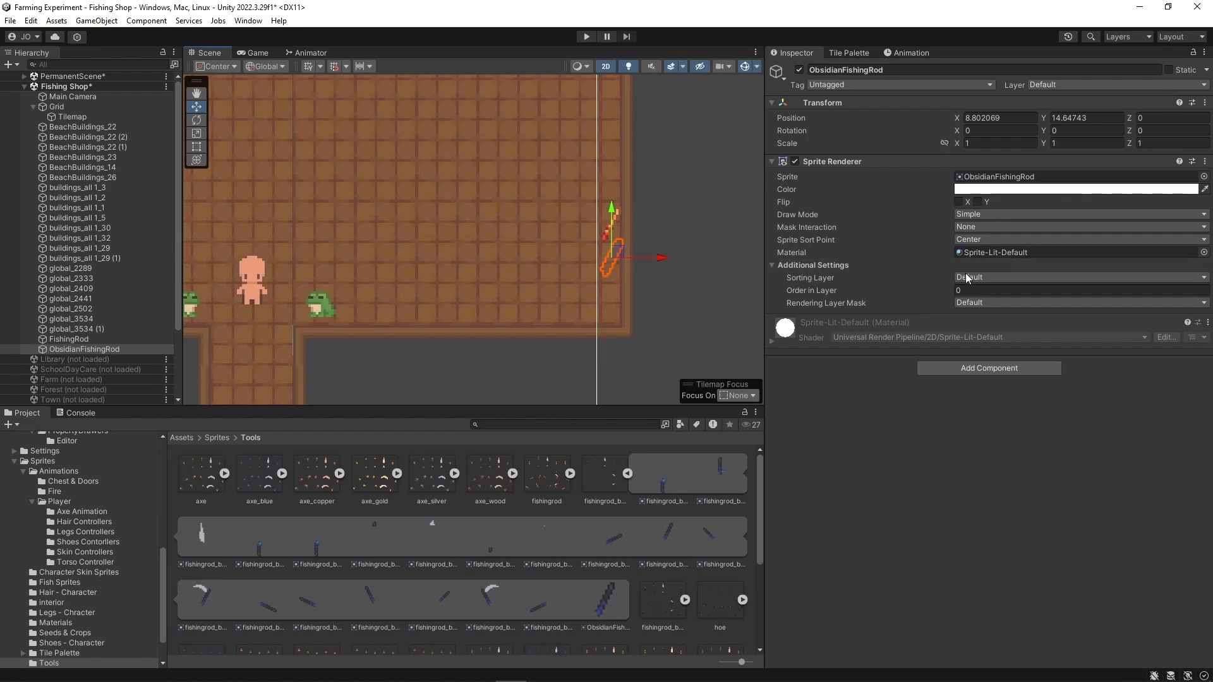
click(1011, 278)
click(1007, 375)
click(625, 300)
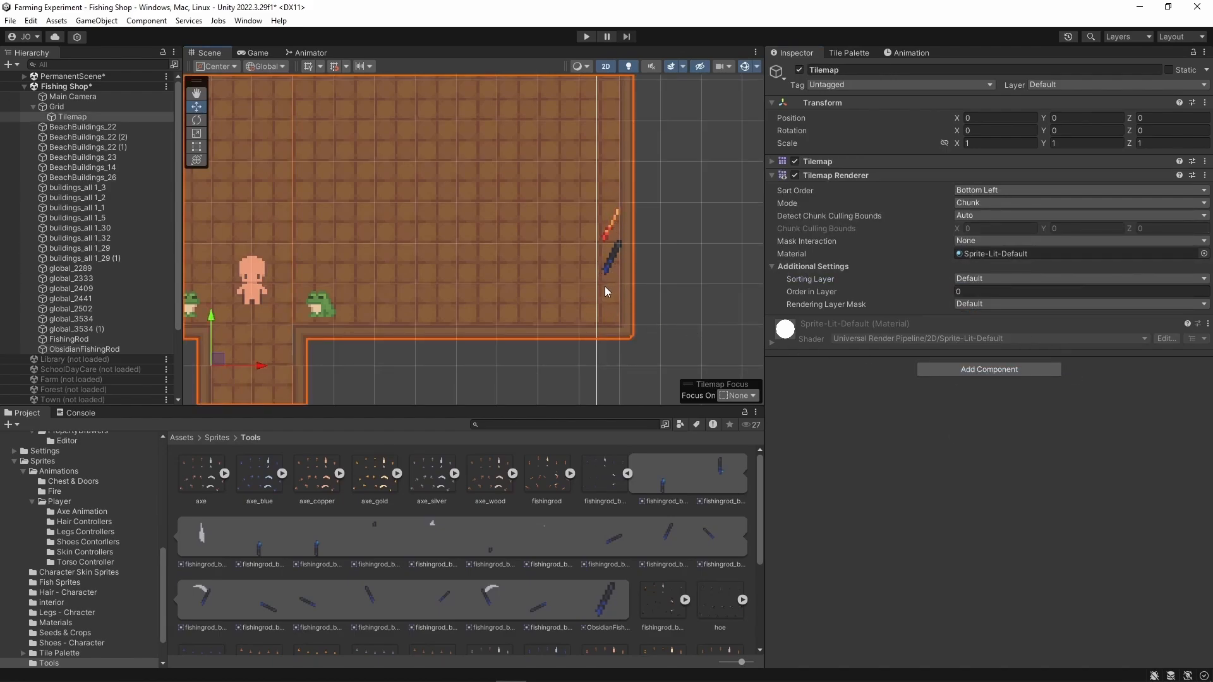
scroll(507, 271, down, 5)
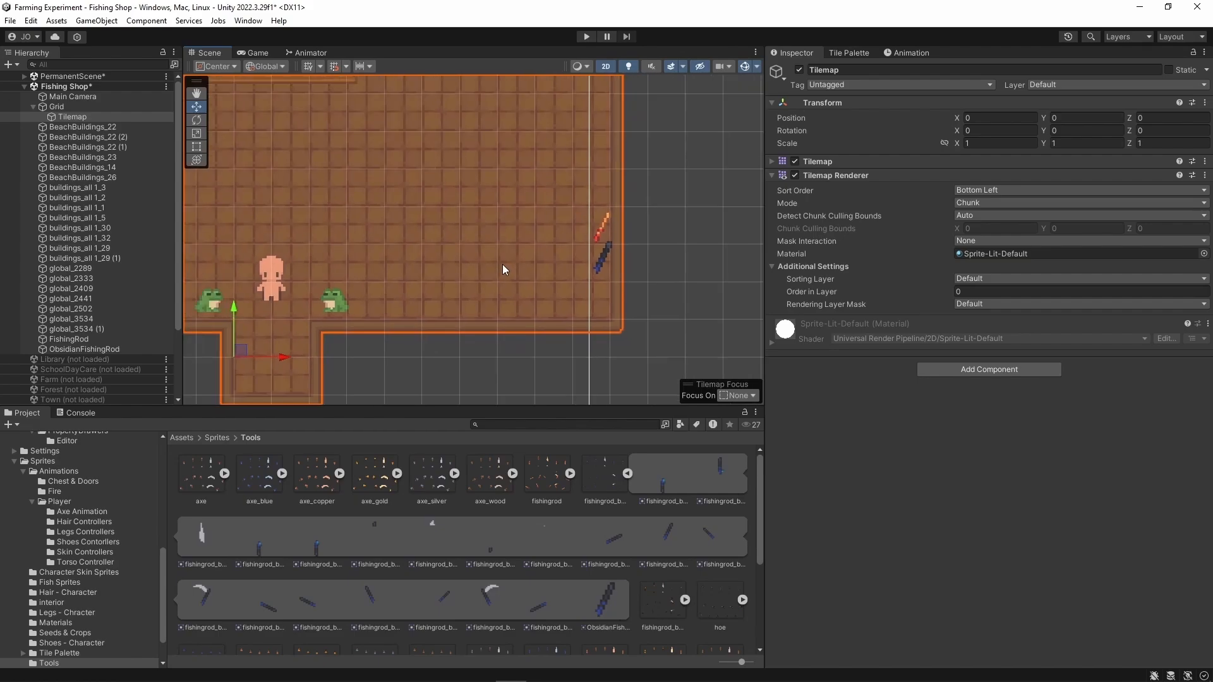
middle_drag(464, 181, 645, 333)
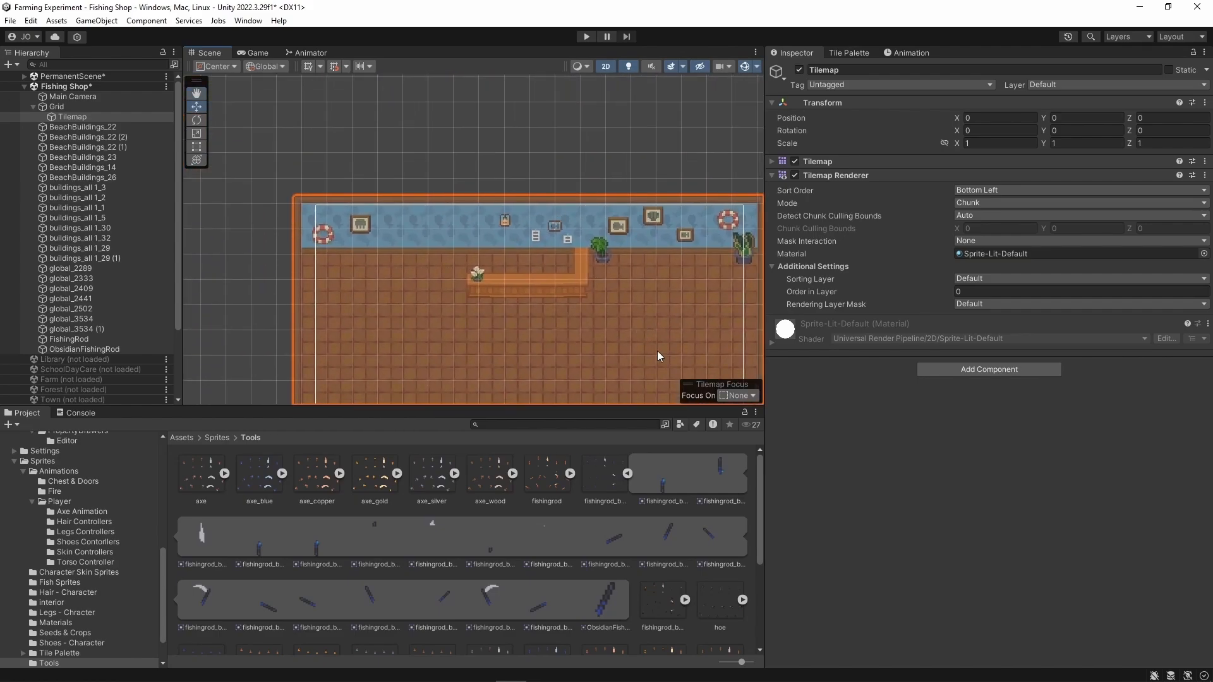
click(627, 474)
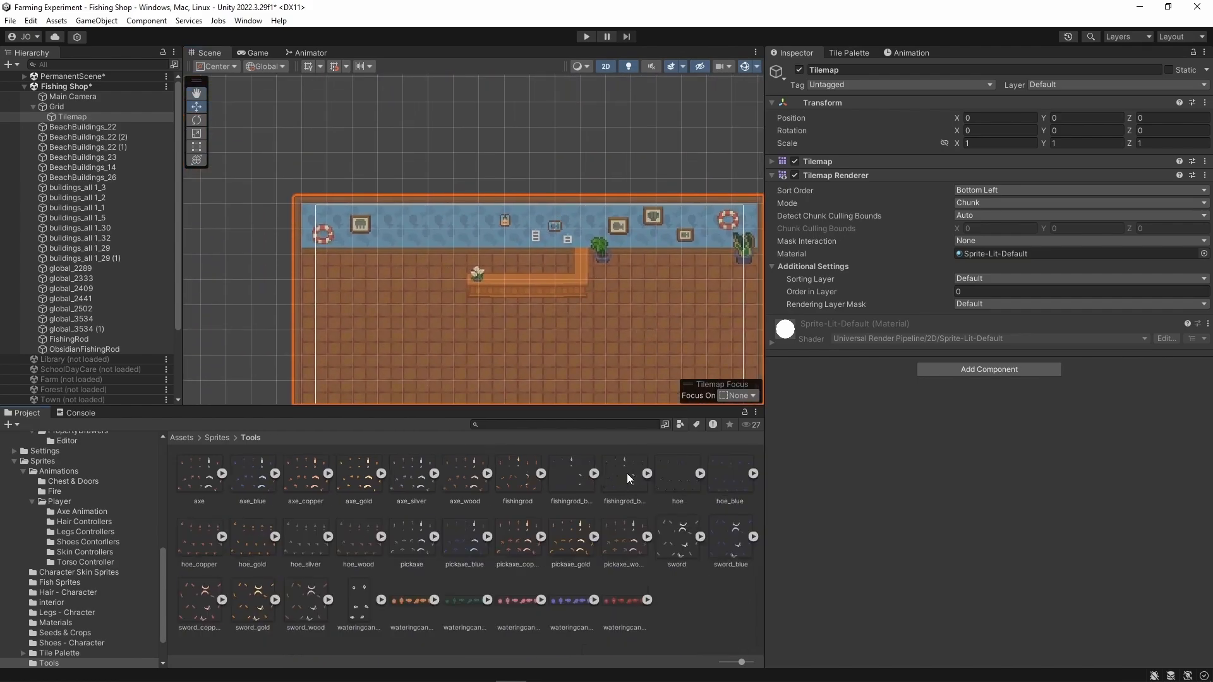
- Browse the Sprites folder for more props and look through the forage_all sheet in the Fish Sprites folder
click(218, 438)
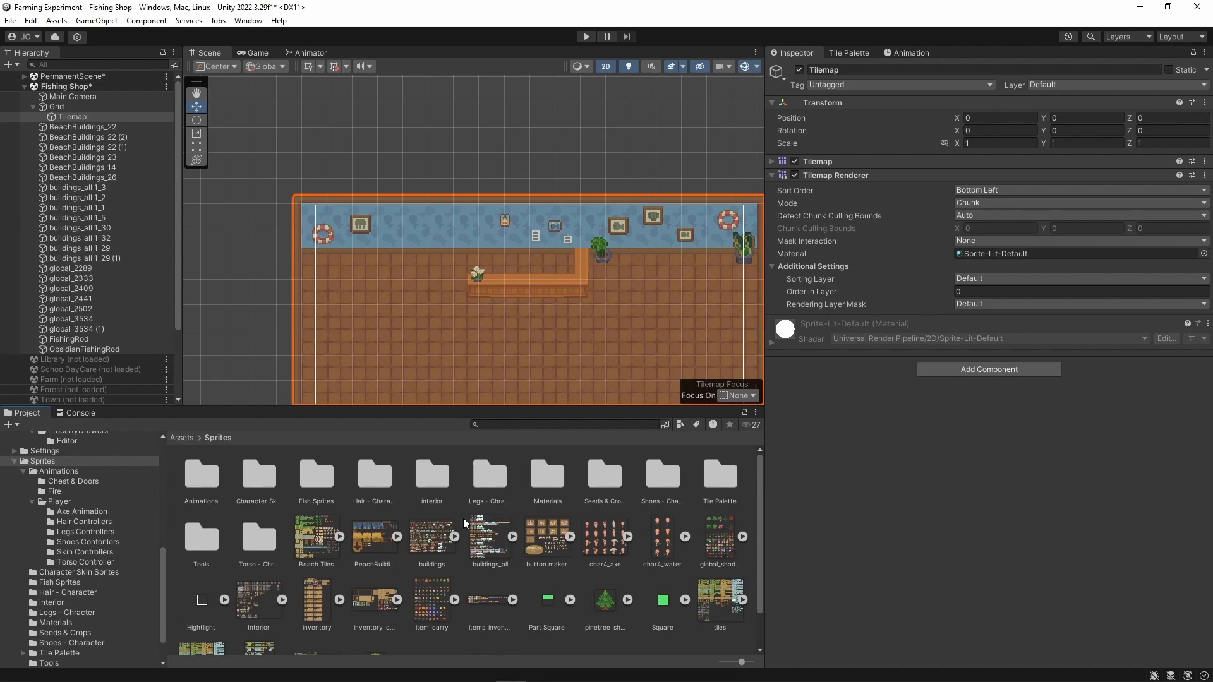
scroll(488, 545, down, 2)
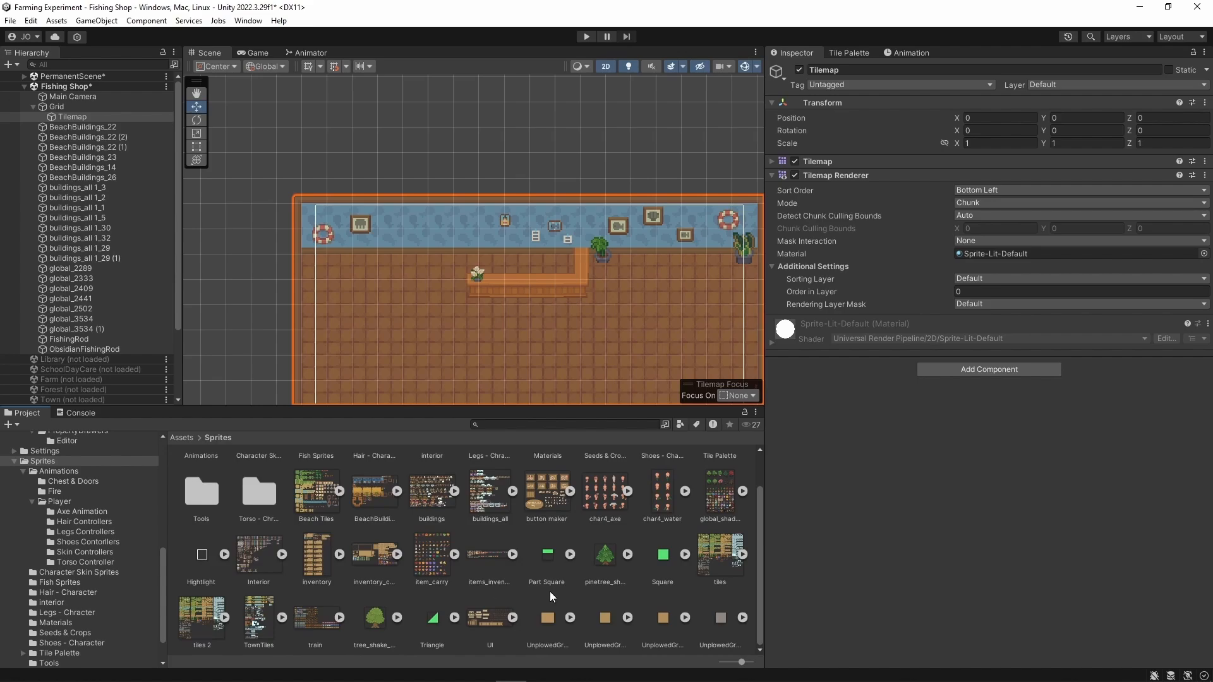
scroll(550, 598, up, 1)
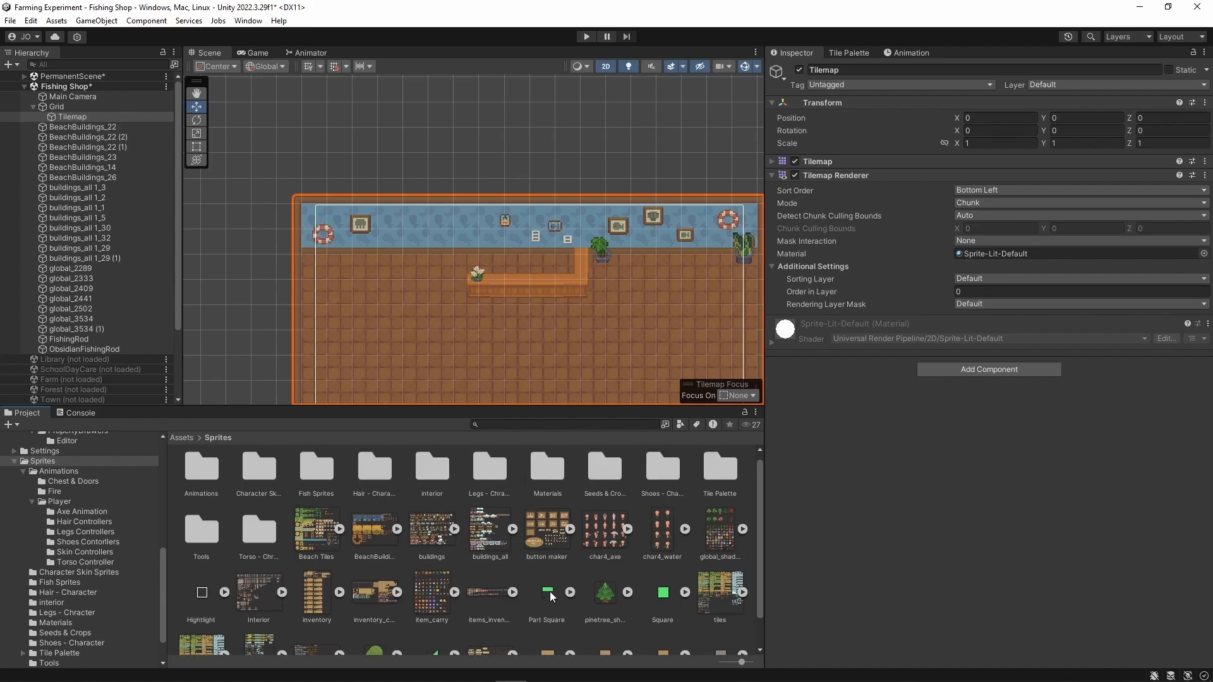
double_click(303, 468)
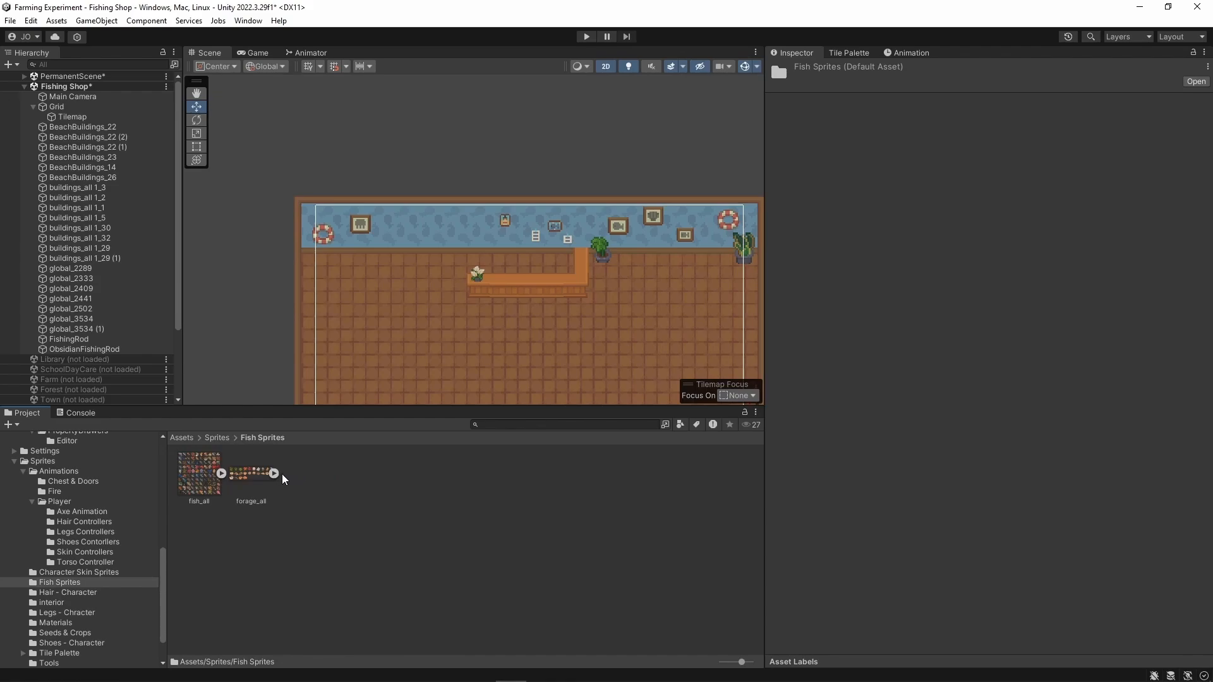
click(273, 474)
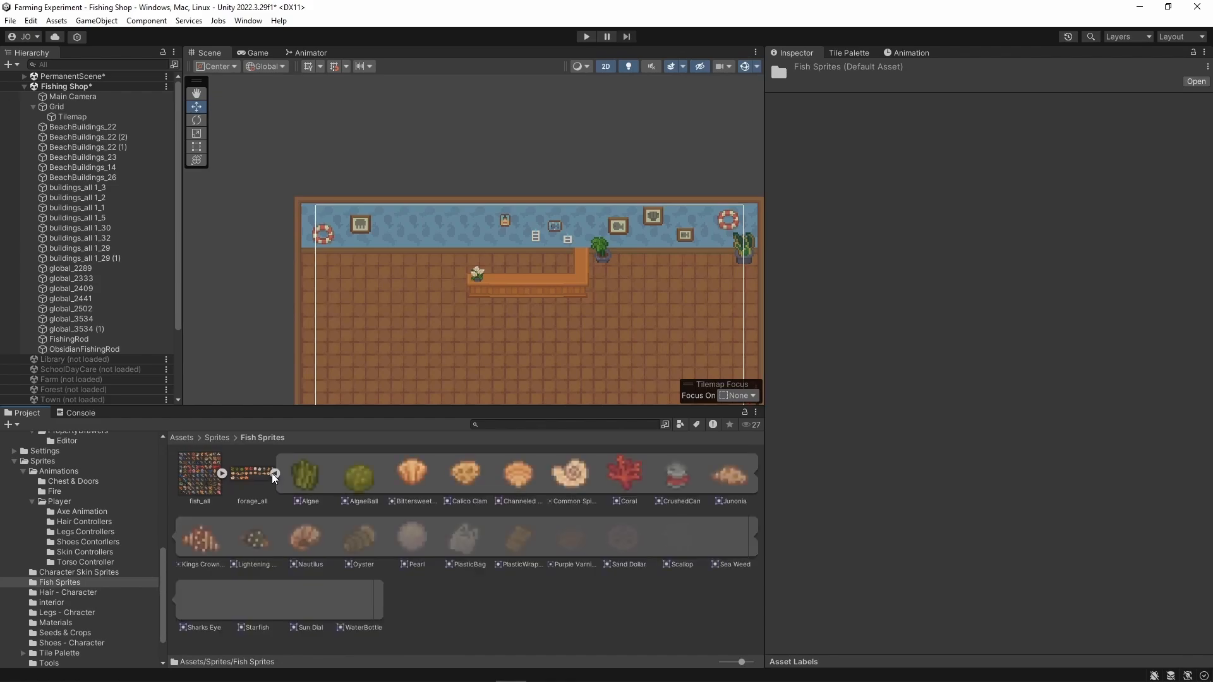
click(273, 474)
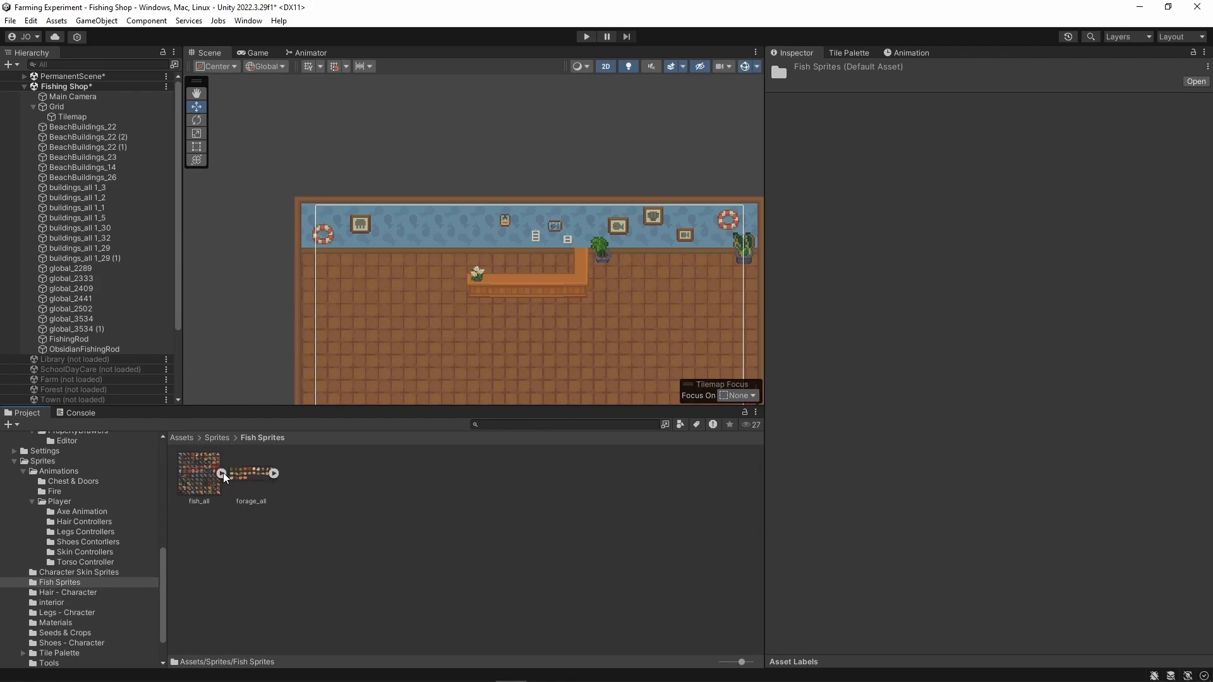
- Import the inv_items.png sprite sheet as a new asset into the Sprites folder
click(216, 438)
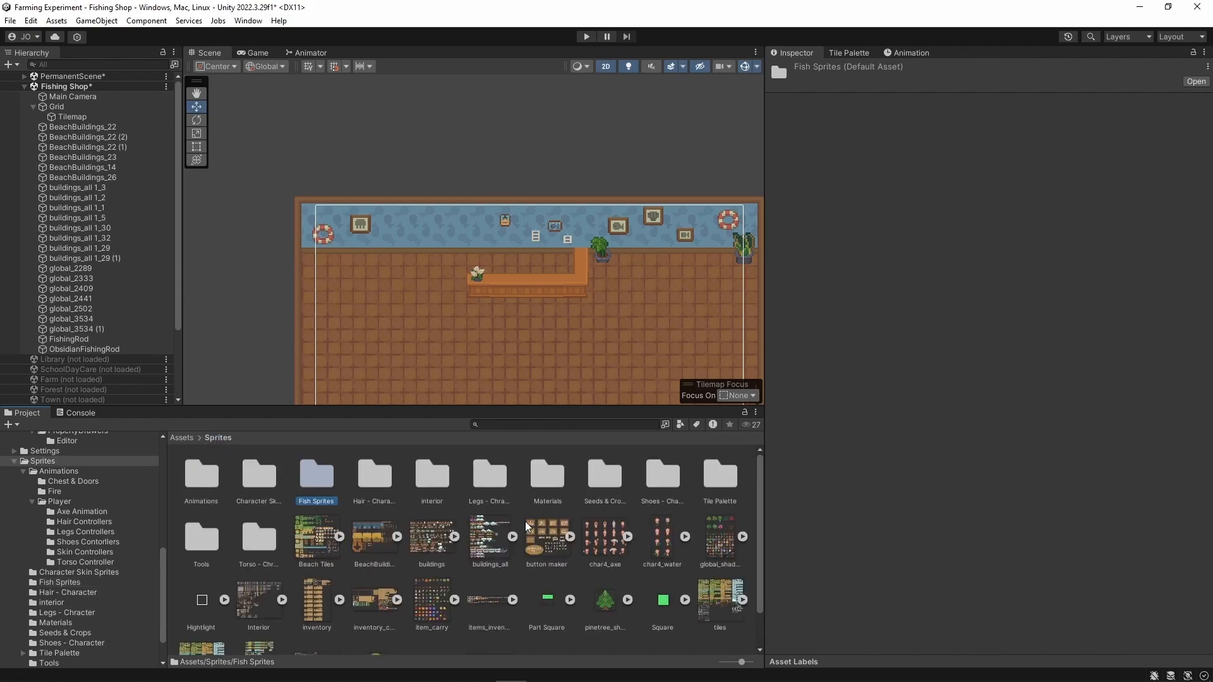
scroll(525, 521, down, 2)
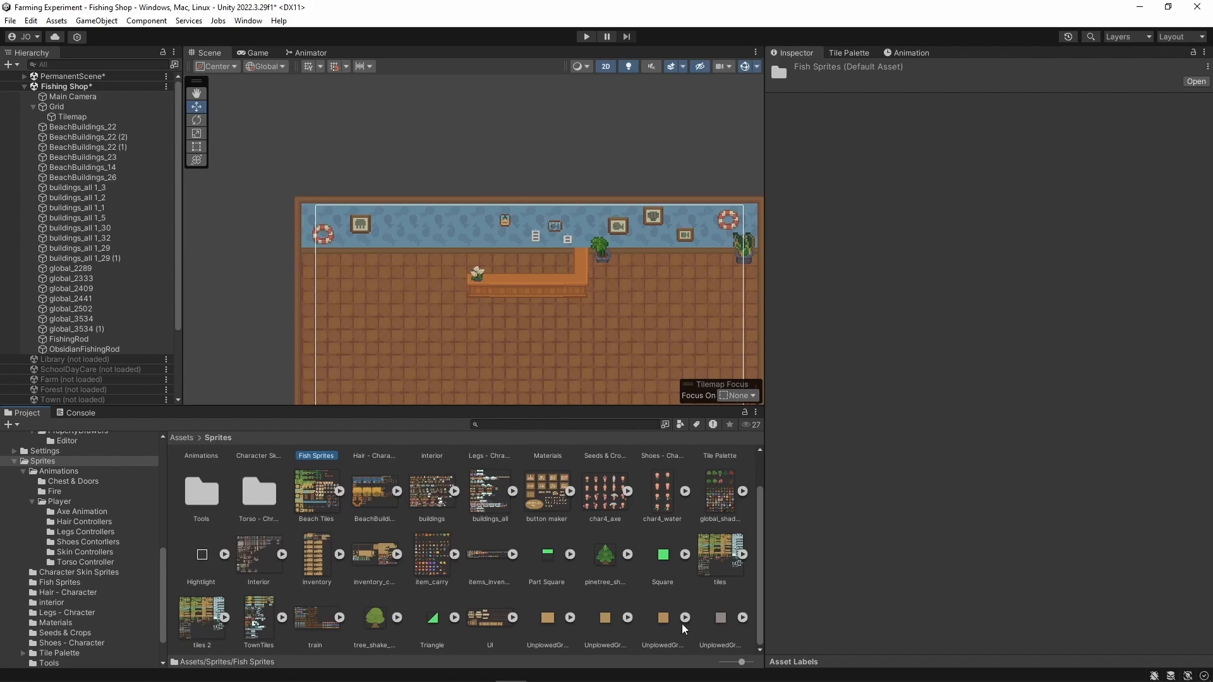
right_click(688, 595)
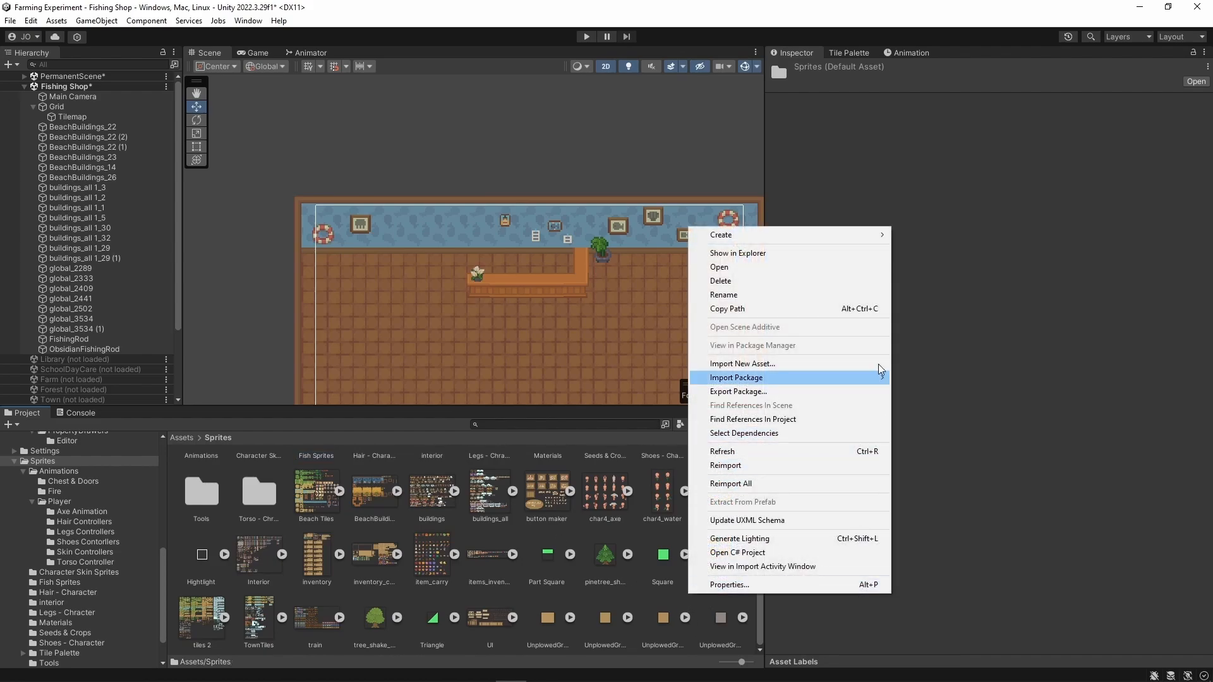
click(827, 369)
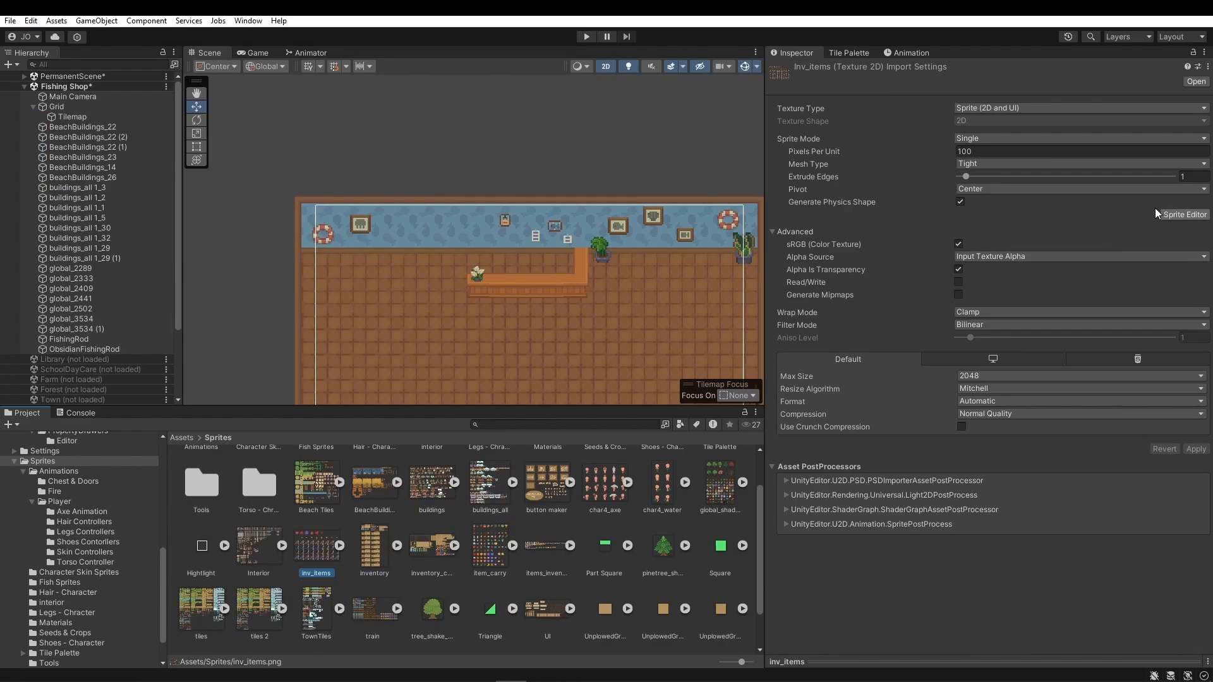
- Set inv_items to Multiple sprite mode, 16 pixels per unit, Point (no filter) filtering and no compression
click(1013, 139)
click(1006, 168)
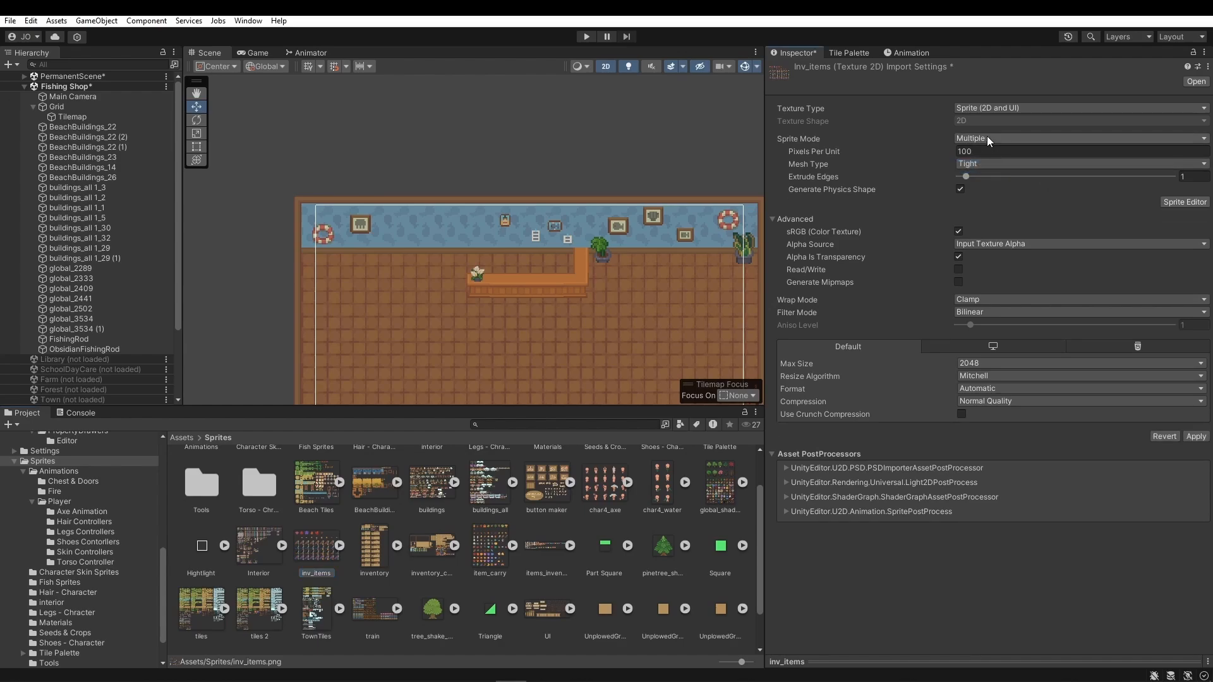
click(982, 151)
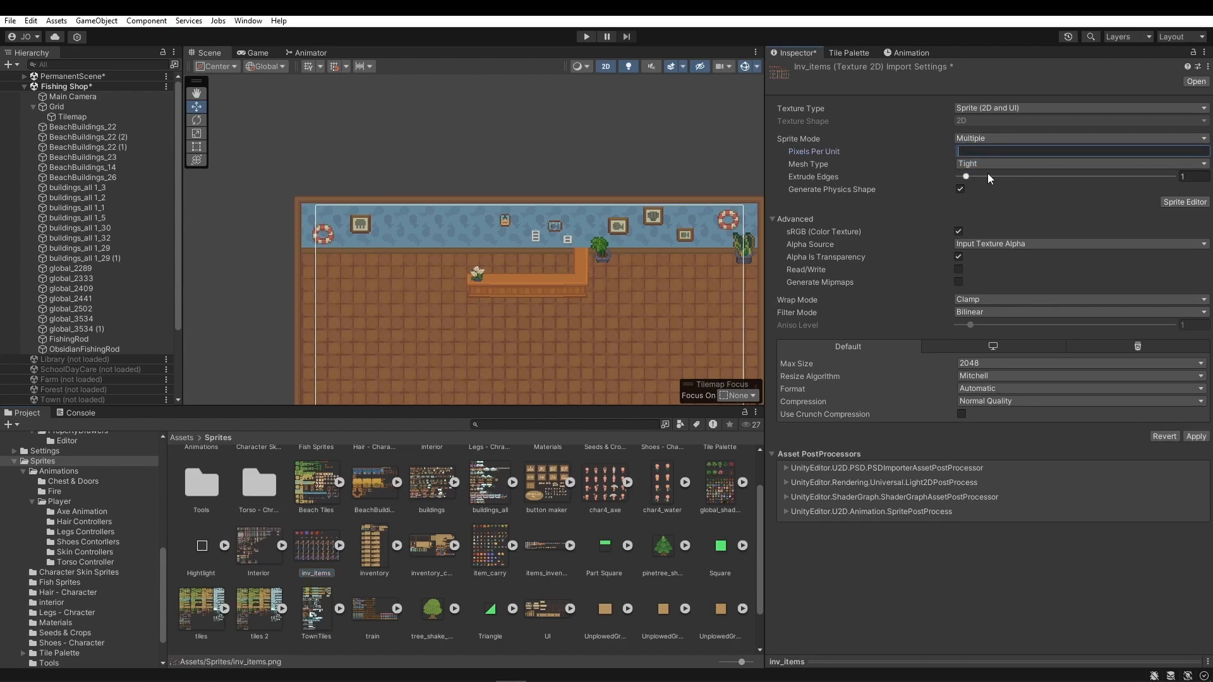
text(16)
click(993, 165)
click(1081, 221)
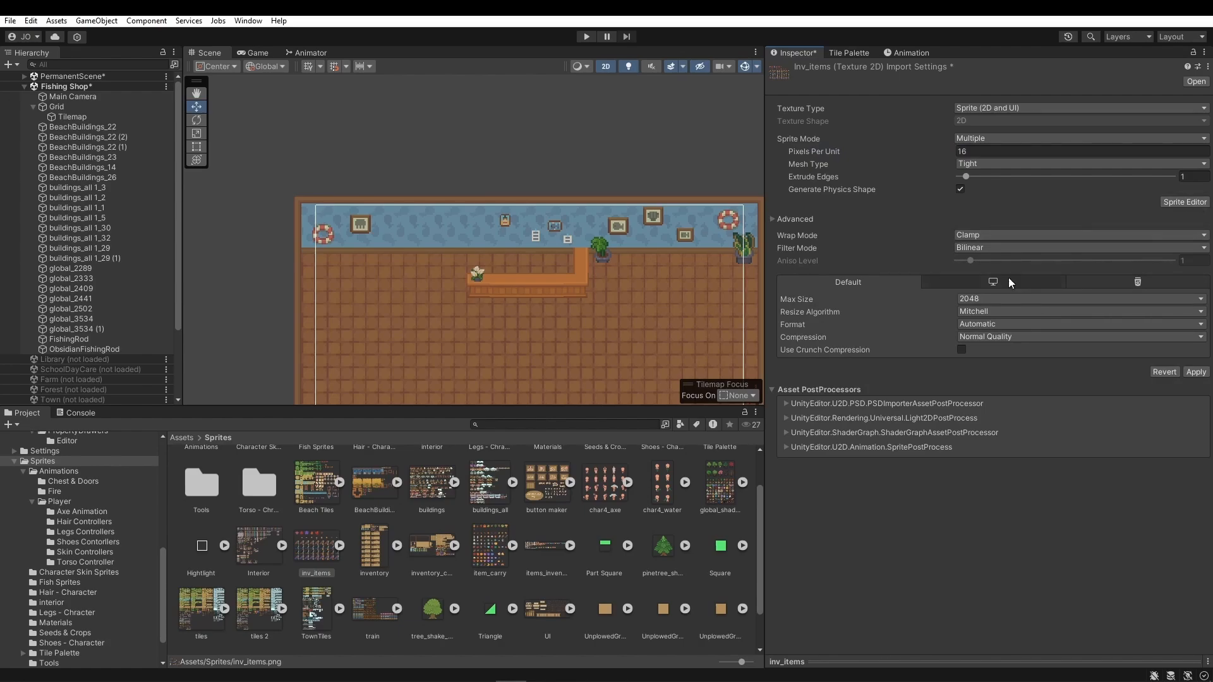
click(986, 248)
click(1002, 262)
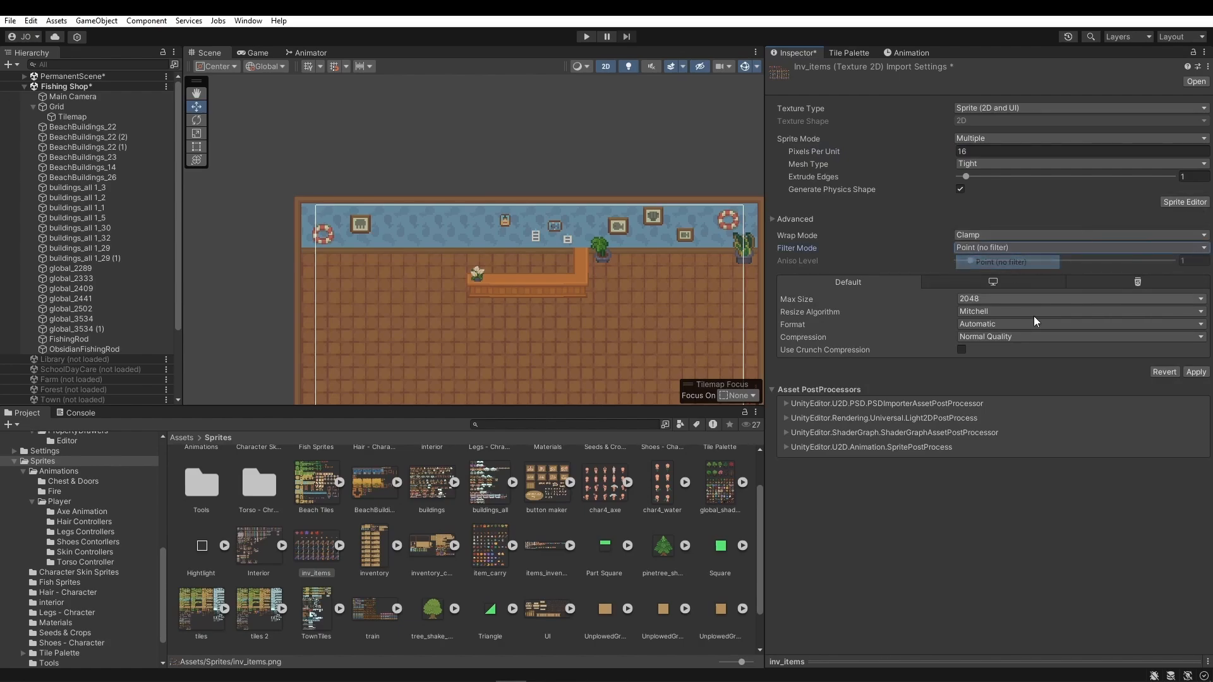
click(1018, 336)
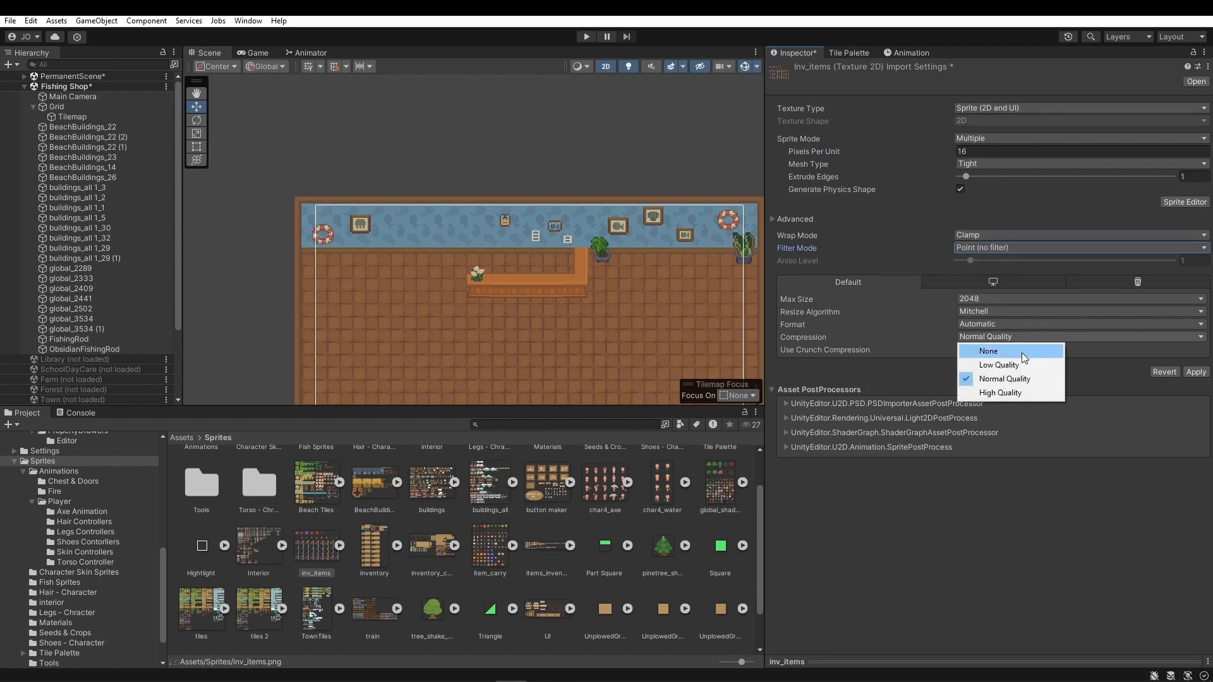
click(988, 350)
- Apply the import settings and open inv_items in the Sprite Editor with the slice type set to Grid By Cell Size
click(1172, 202)
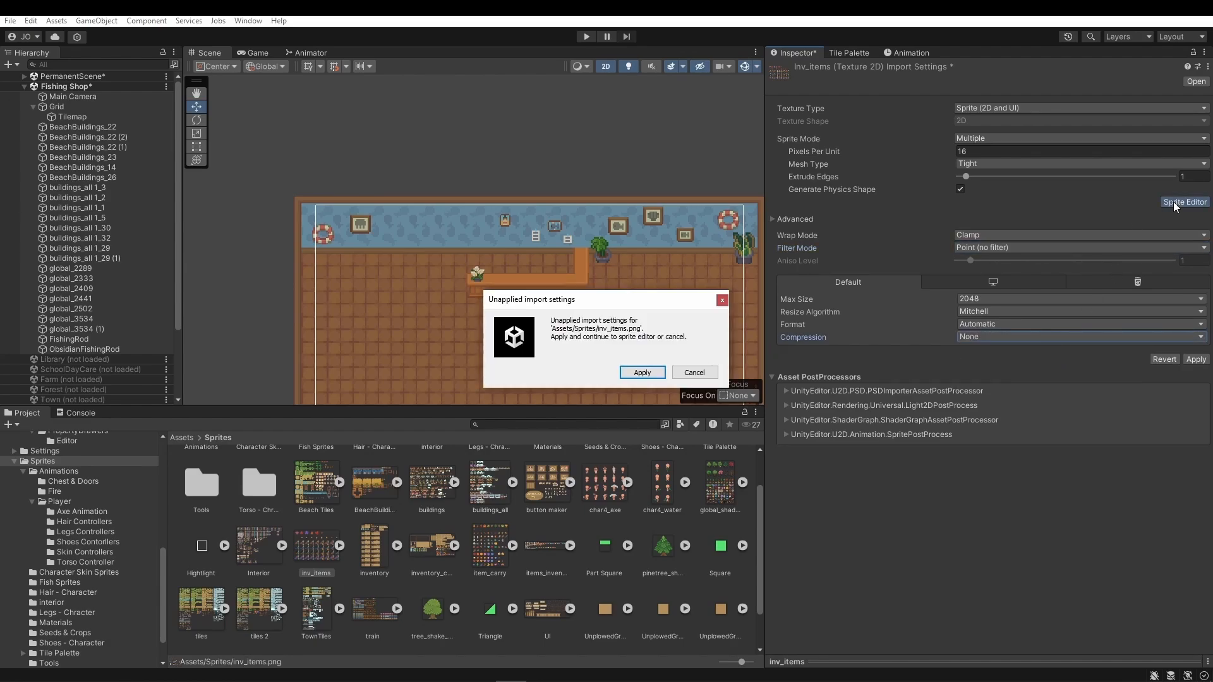
click(651, 372)
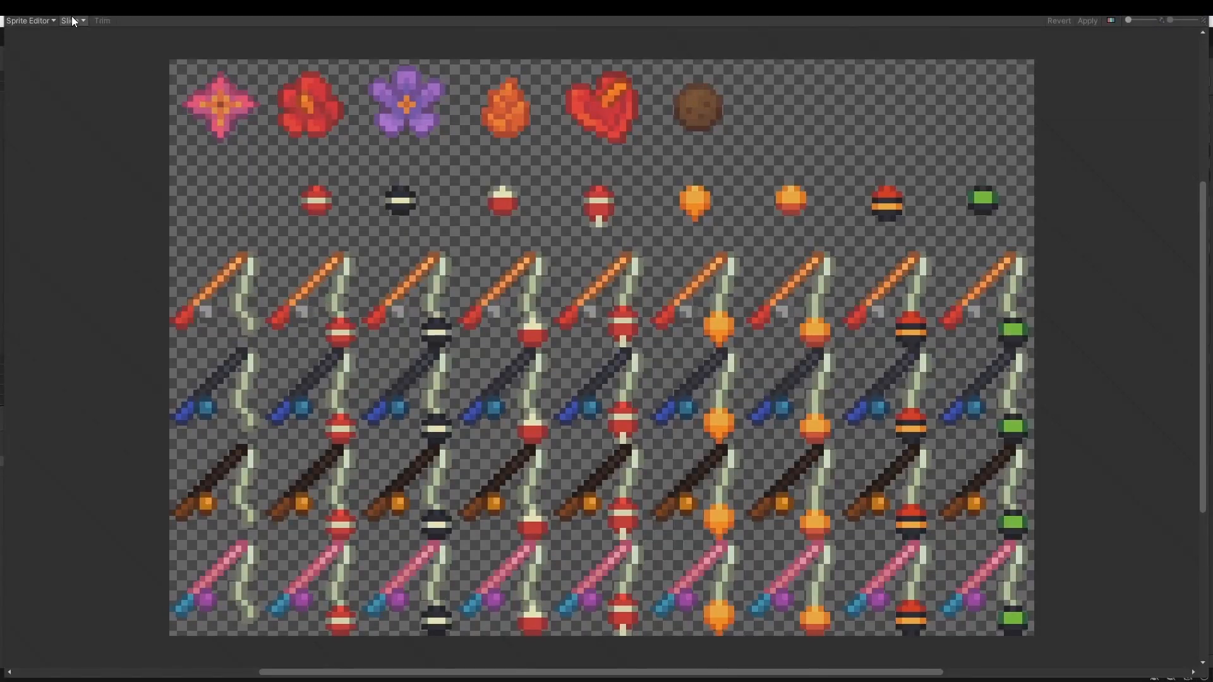
click(73, 21)
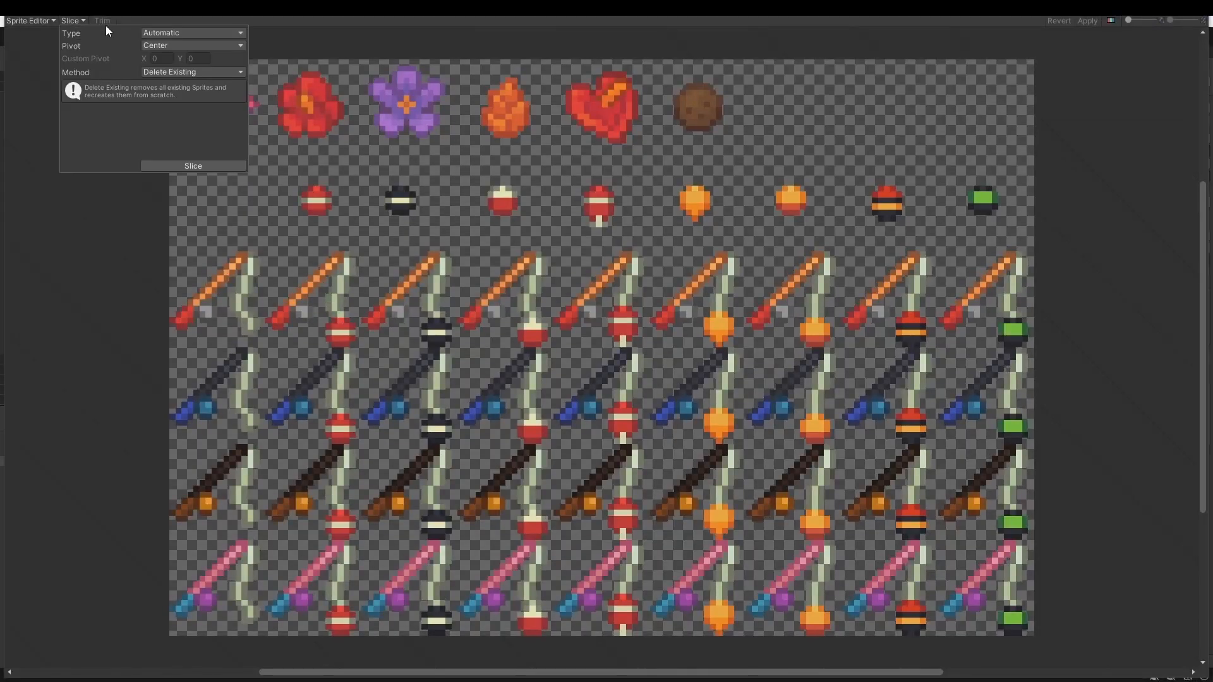
click(197, 40)
click(196, 62)
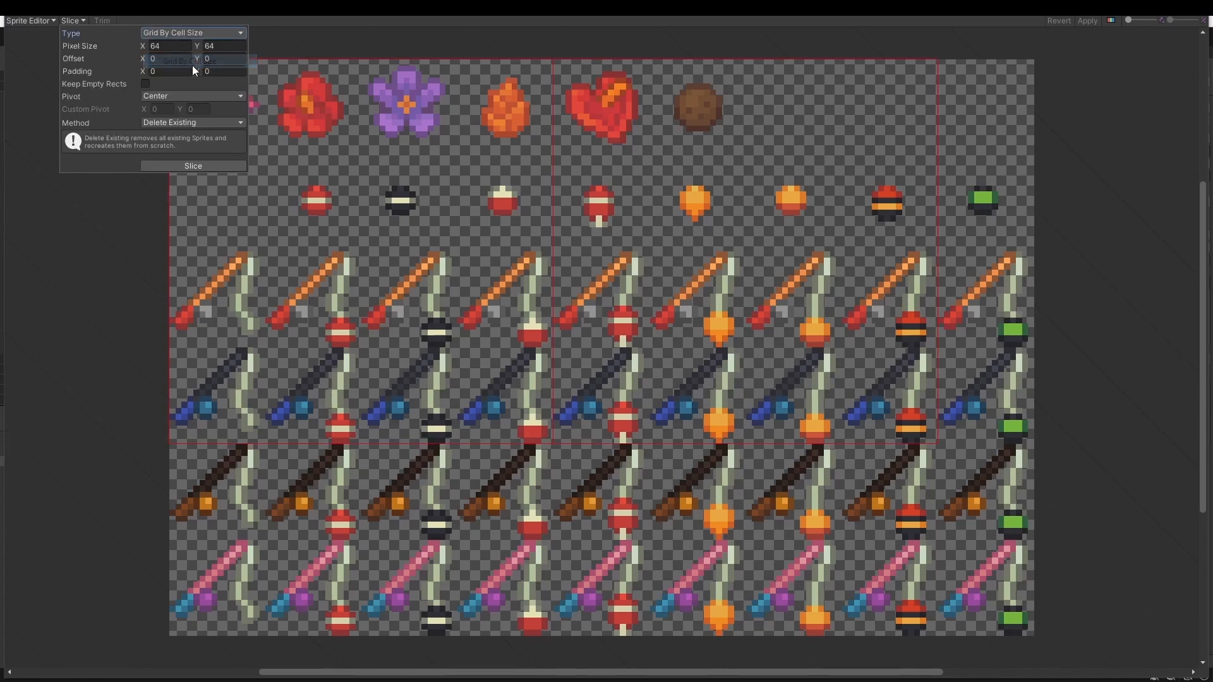
click(173, 57)
text(16)
key(Tab)
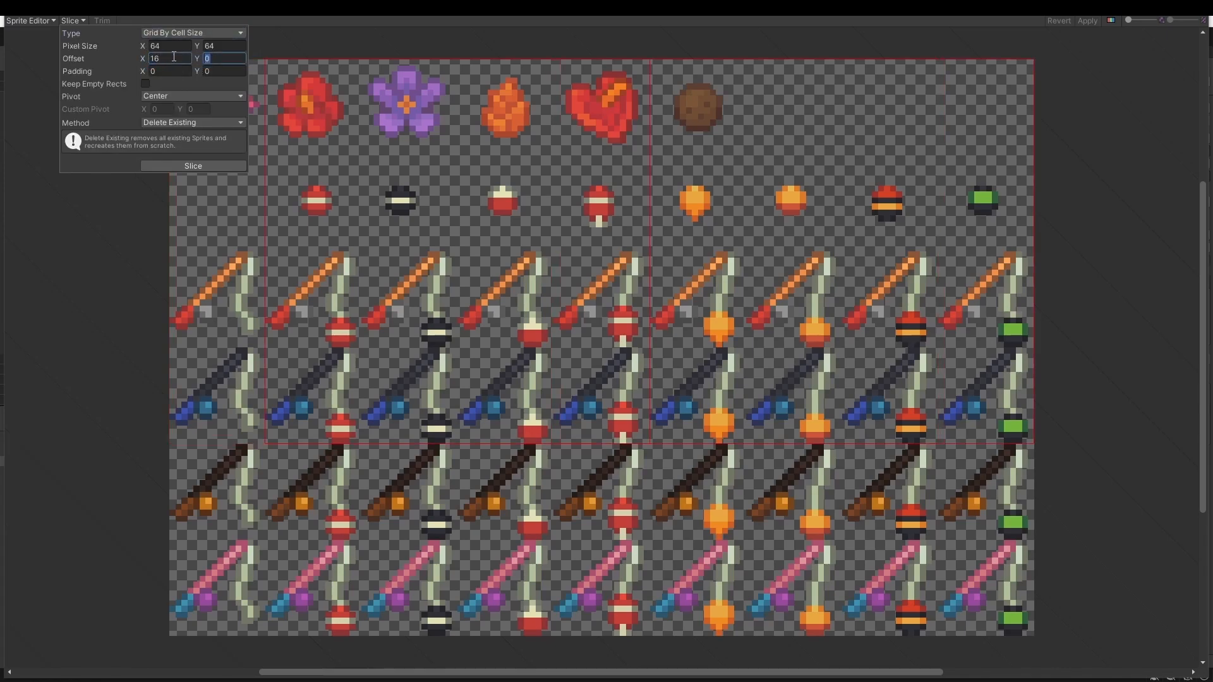
text(16)
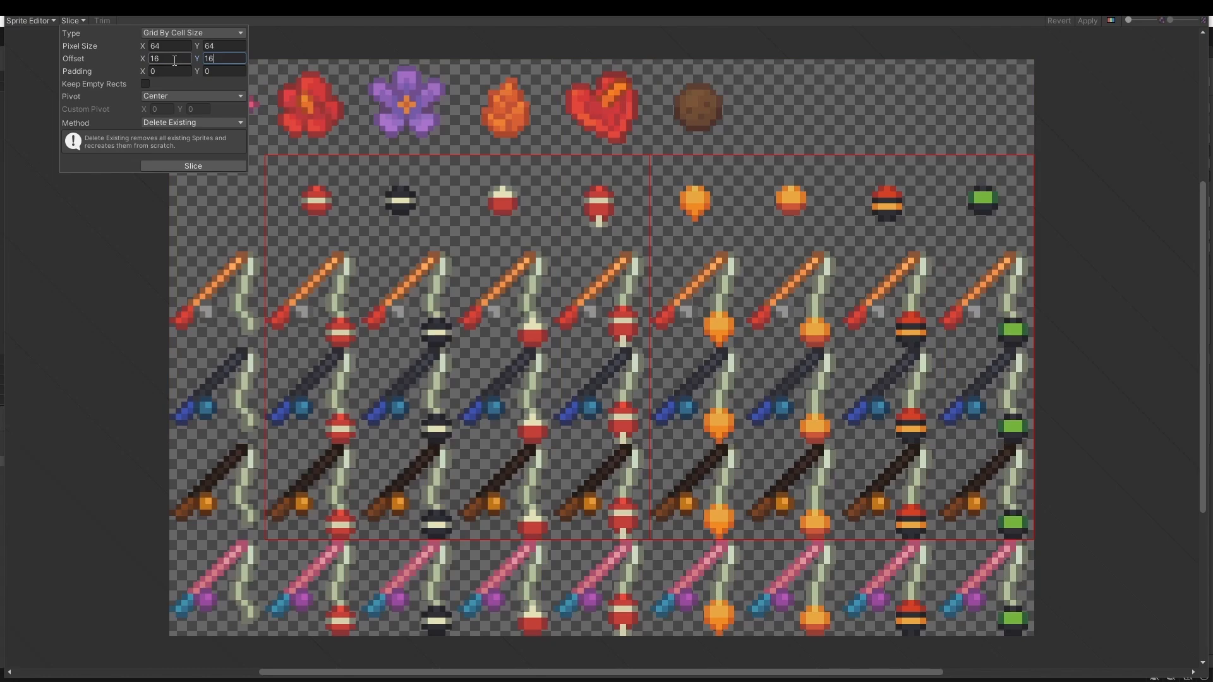
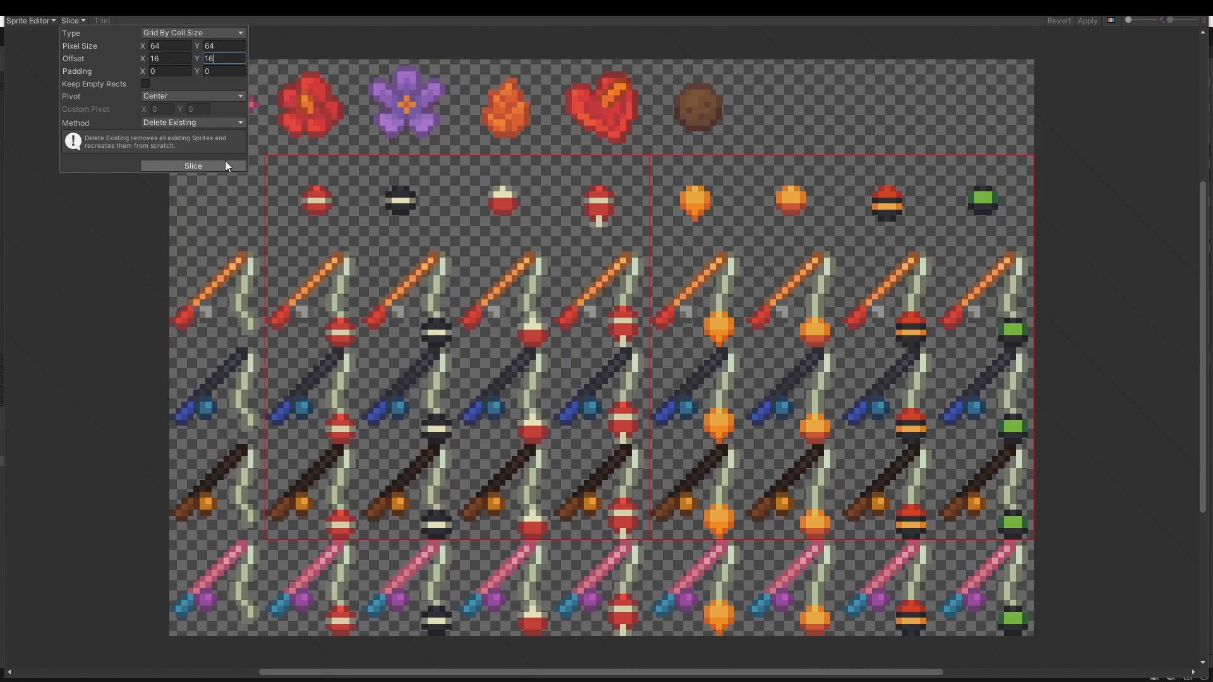
click(226, 33)
click(225, 45)
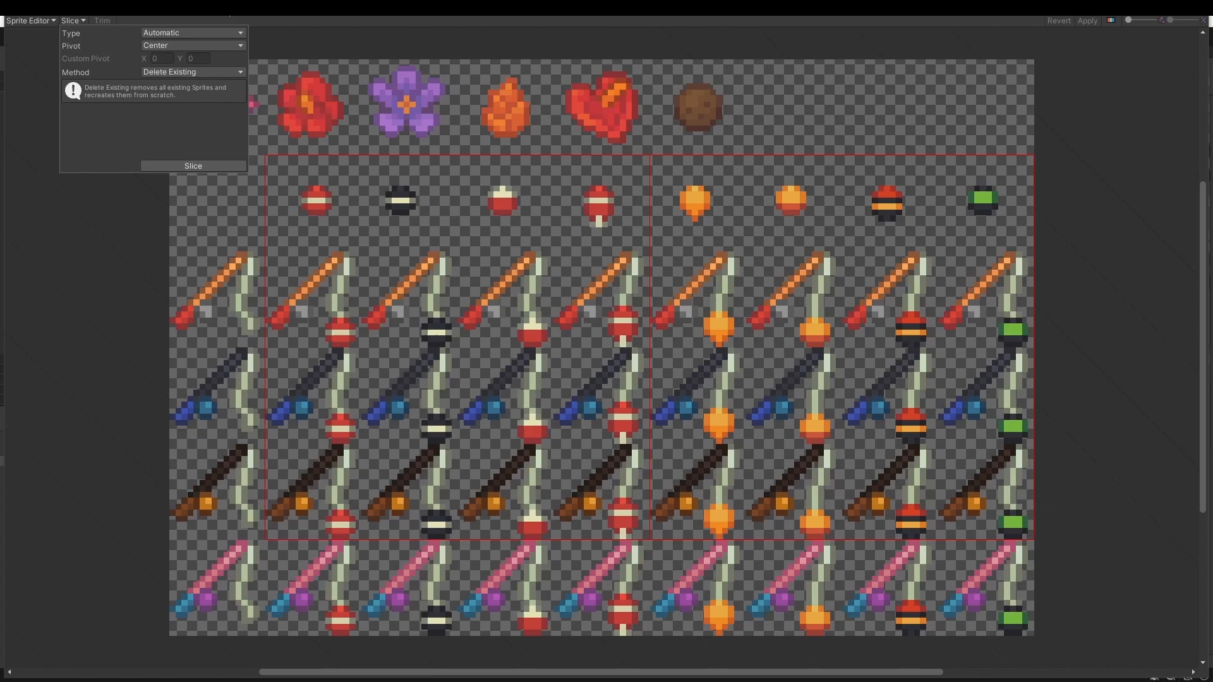
click(229, 32)
click(206, 58)
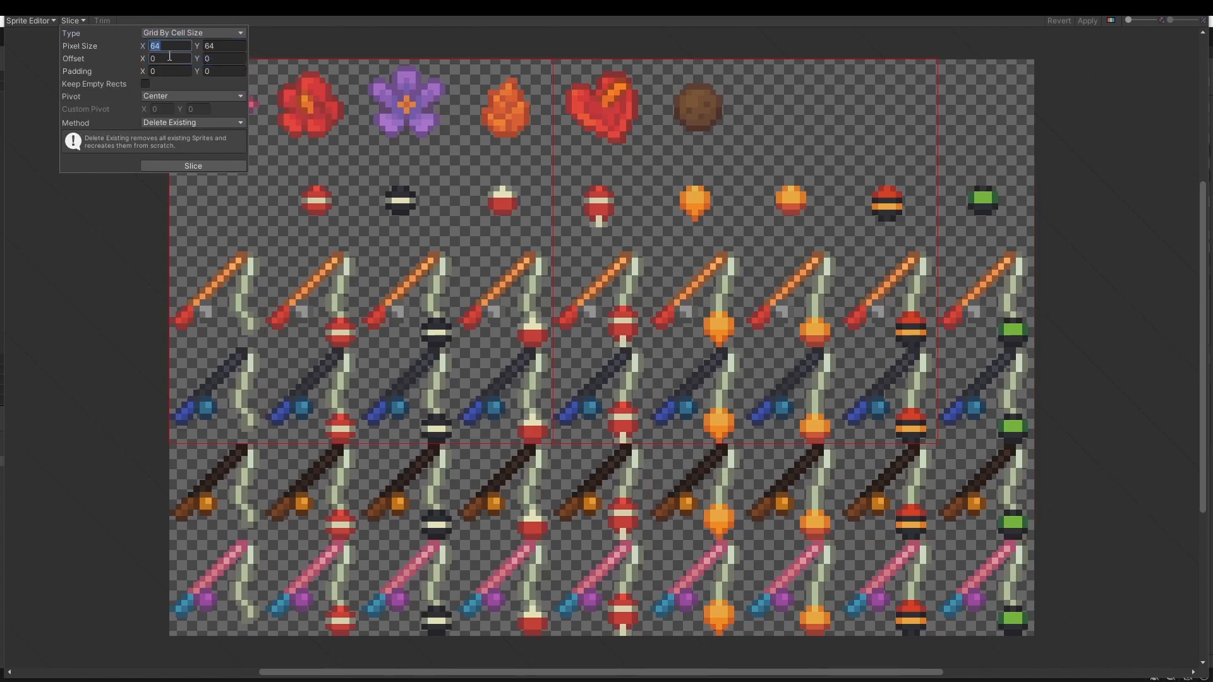
- Slice the inv_items sheet into 16 × 16 pixel cells, apply the slicing and close the Sprite Editor
text(16)
key(Tab)
text(16)
click(203, 168)
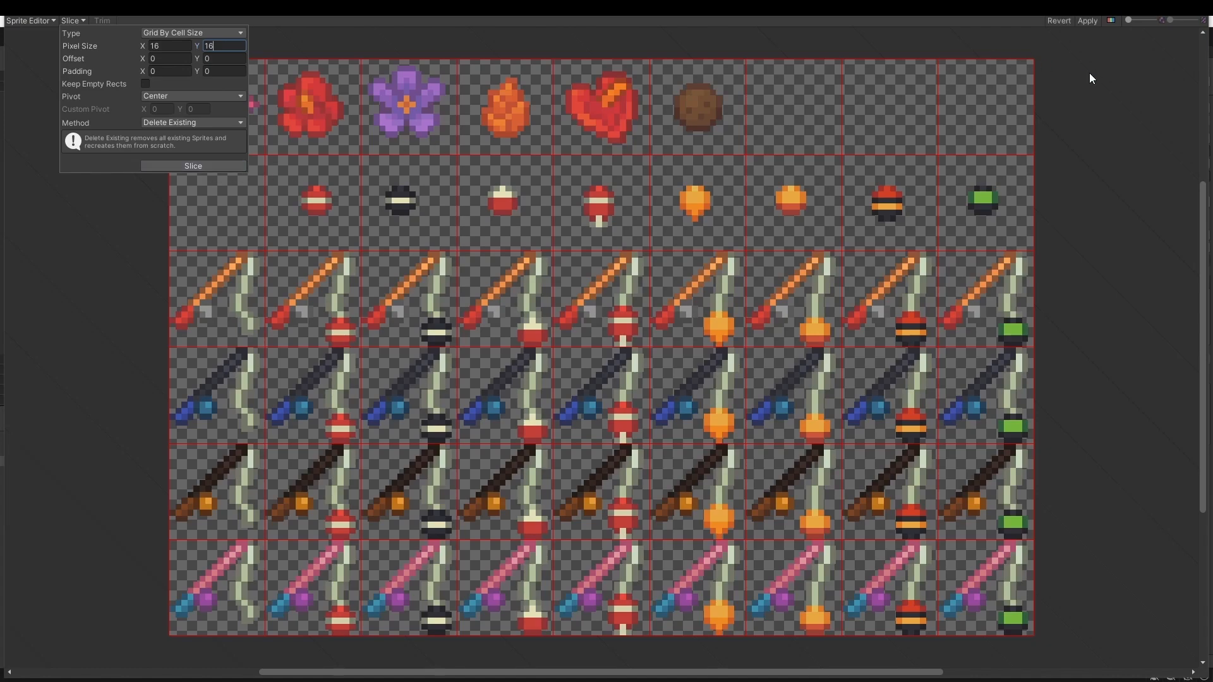
click(1090, 113)
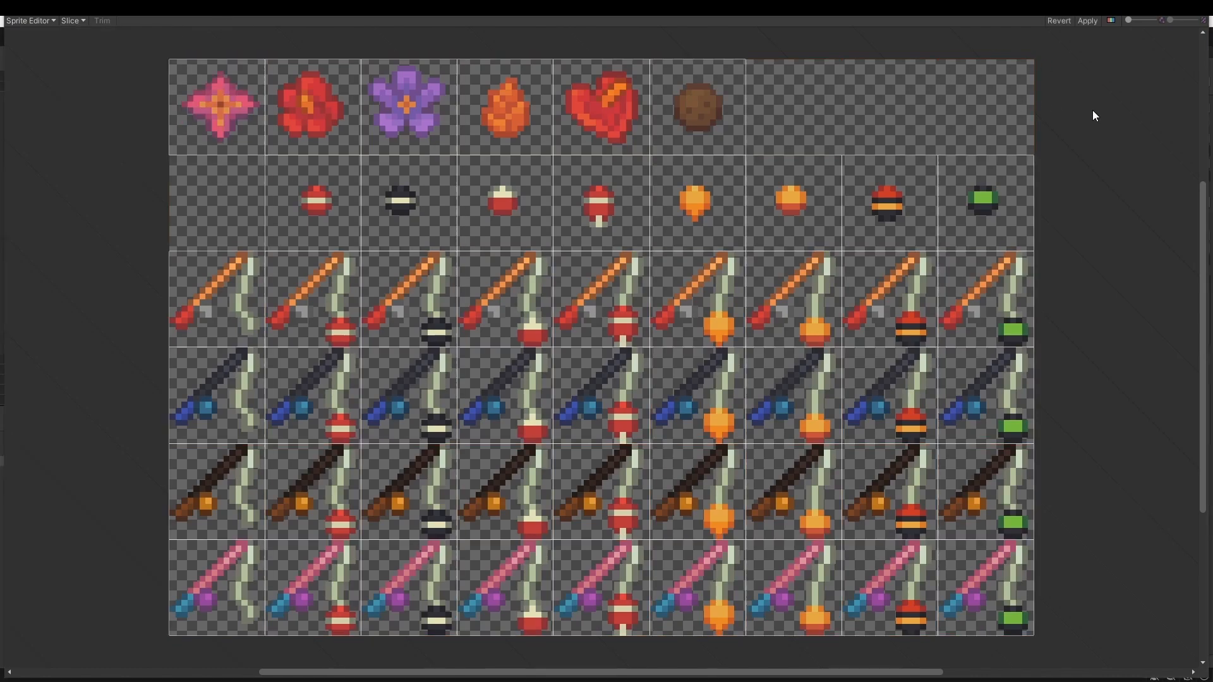
click(1088, 21)
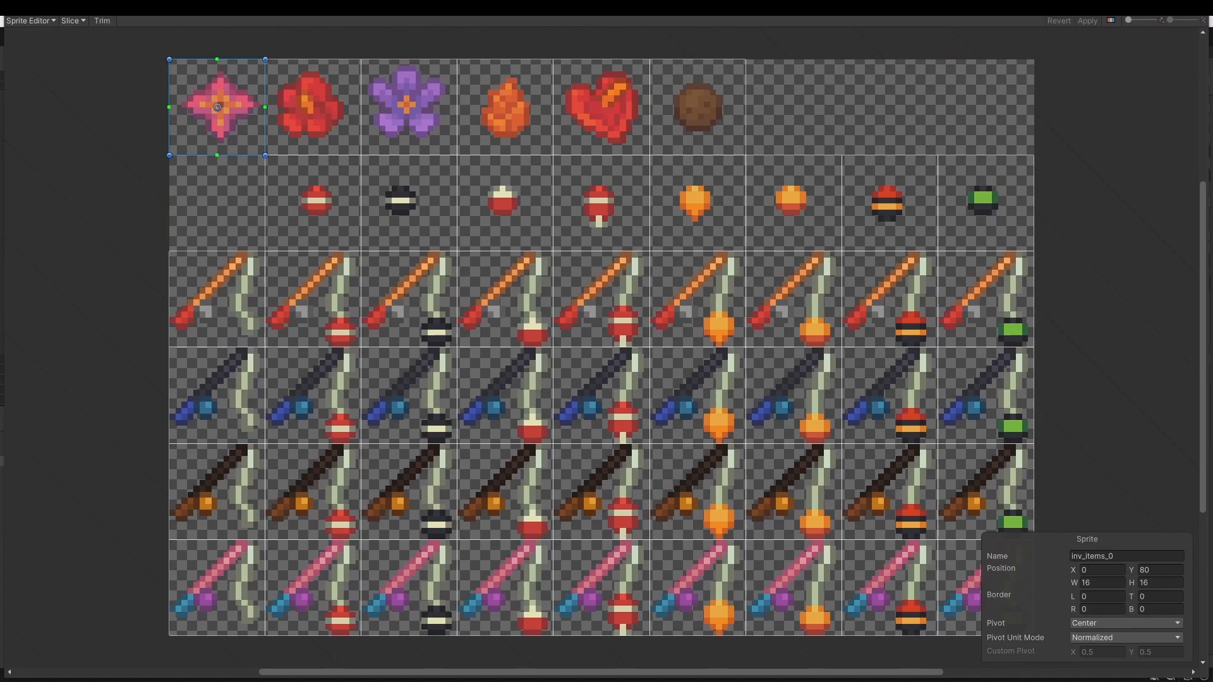
click(1200, 19)
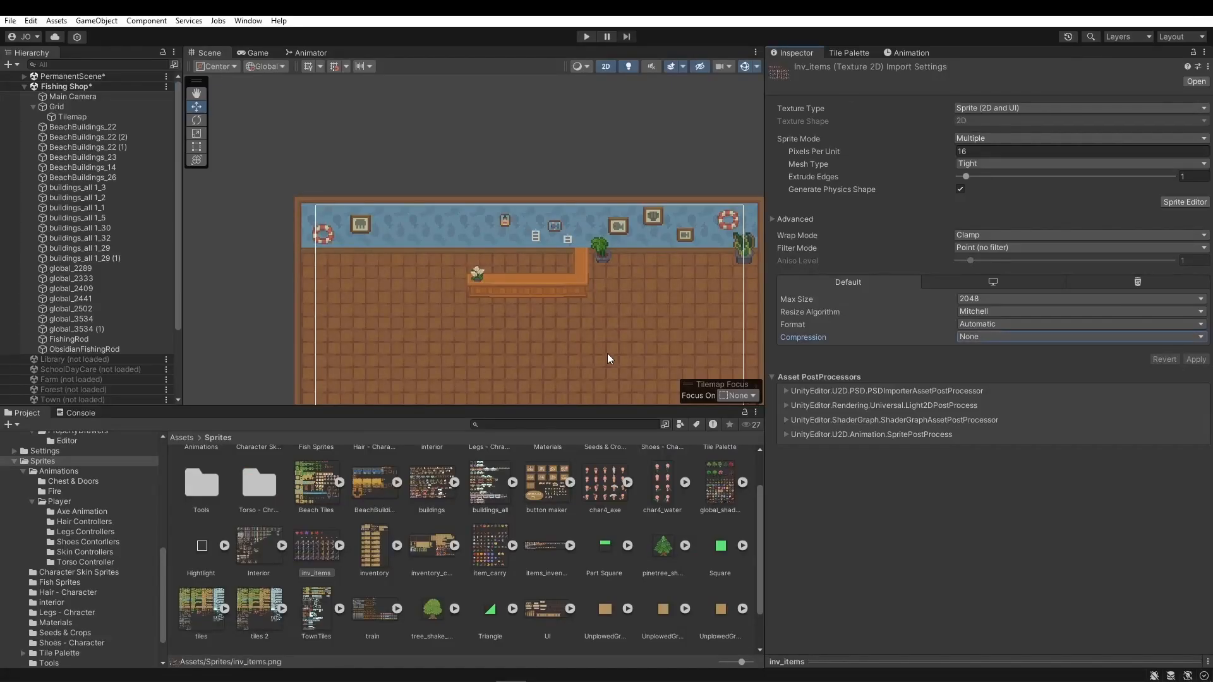
- Place the red inv_items_6 bobber on the counter's upright end at about X 2.02, Y 20.91, with sorting layer Instances and order 1
click(339, 546)
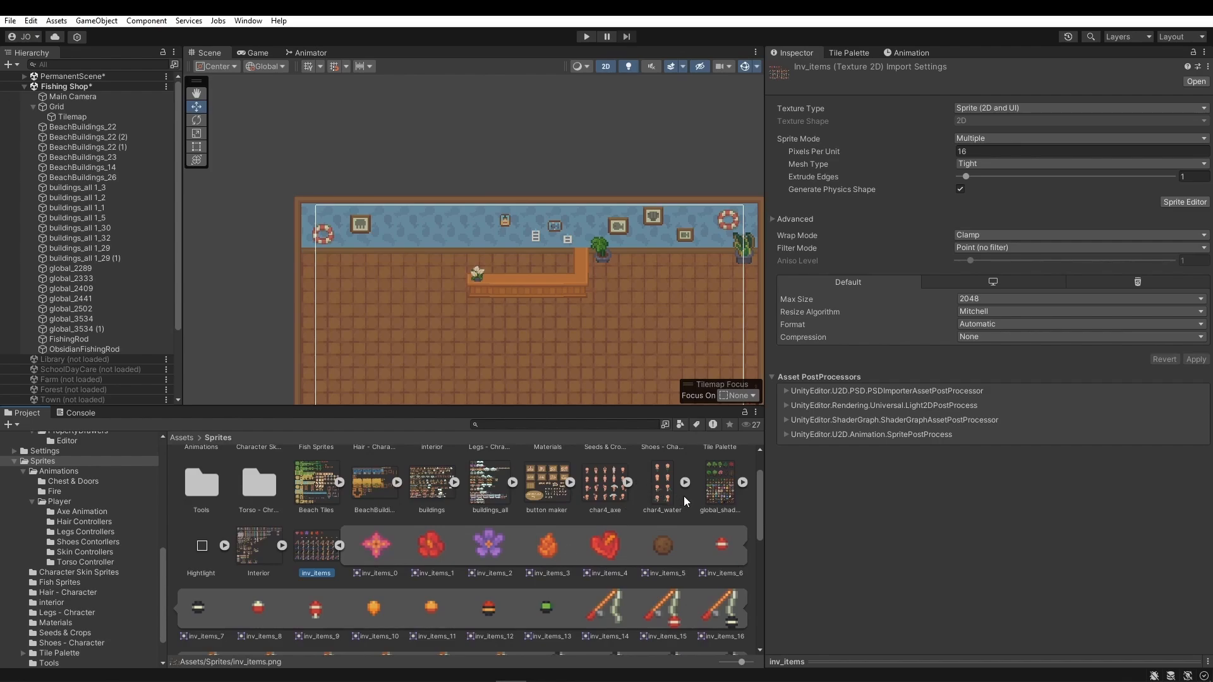
drag(722, 543, 582, 256)
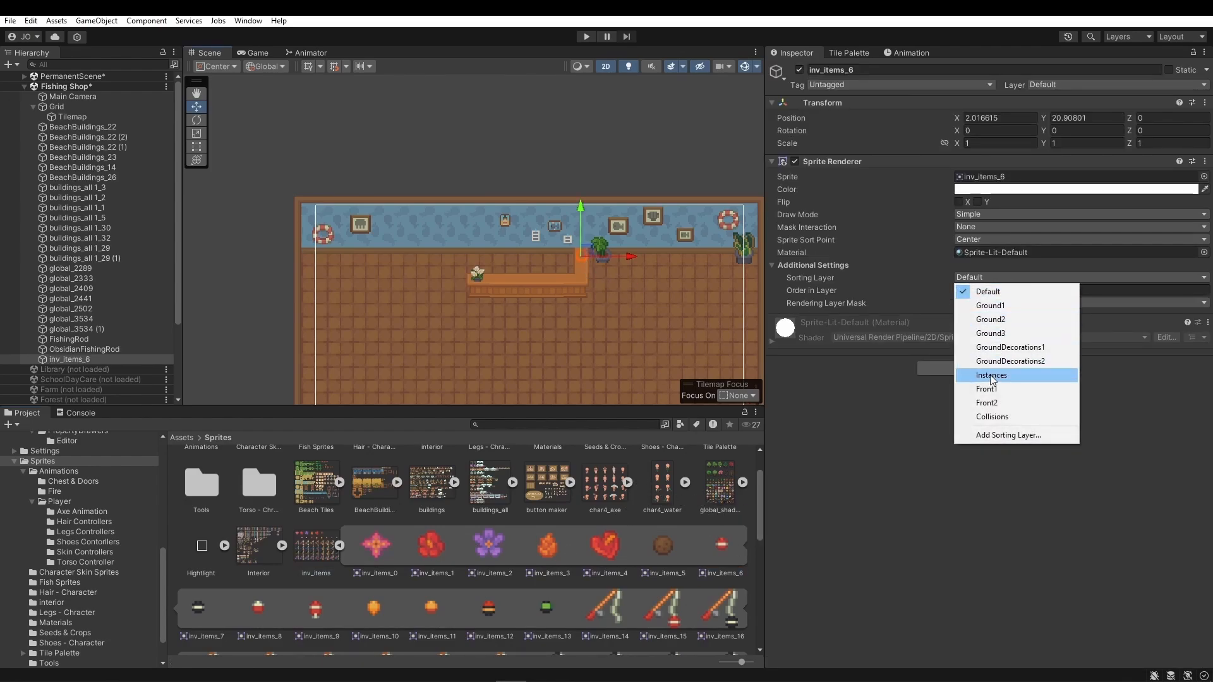
click(992, 375)
click(991, 292)
text(1)
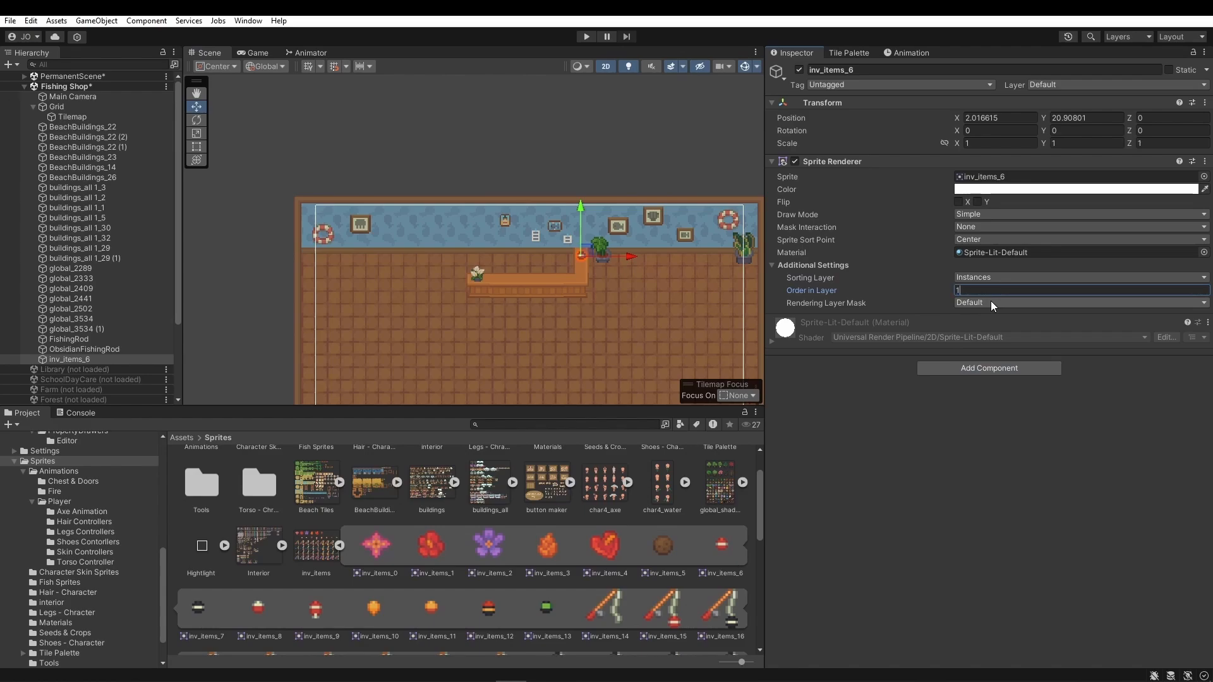
click(650, 321)
- Add the black inv_items_7 bobber on the counter just below the red one, with sorting layer Instances and order 1
scroll(623, 293, up, 4)
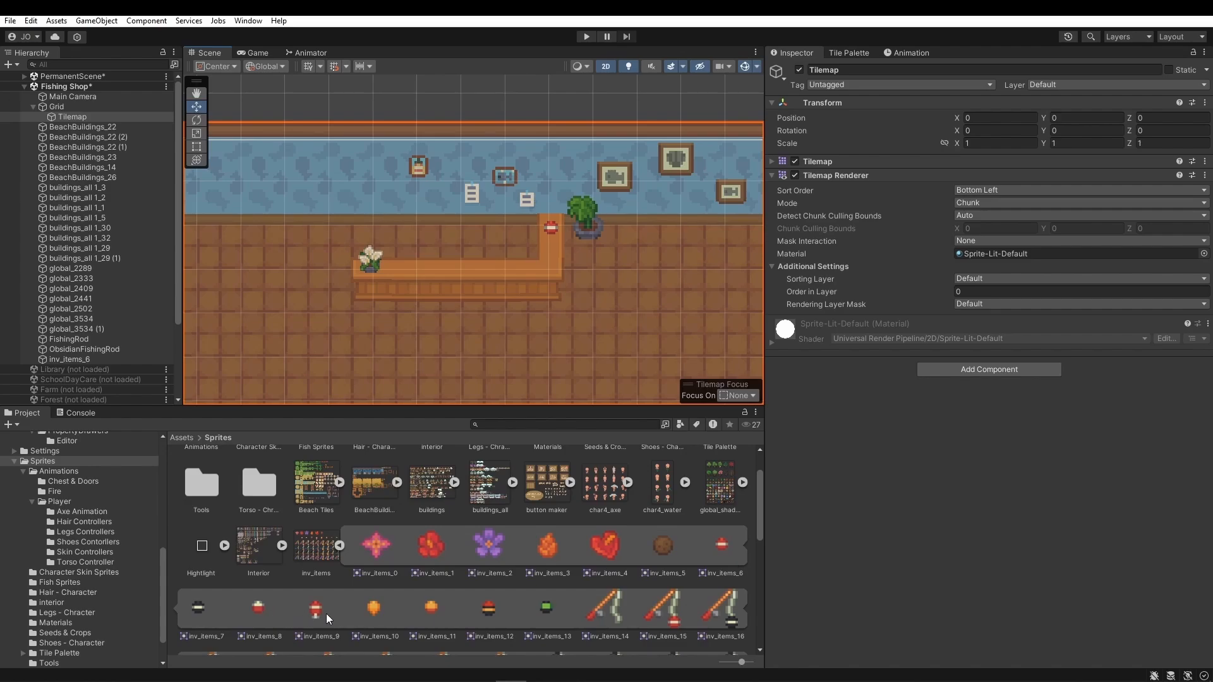
drag(196, 609, 553, 244)
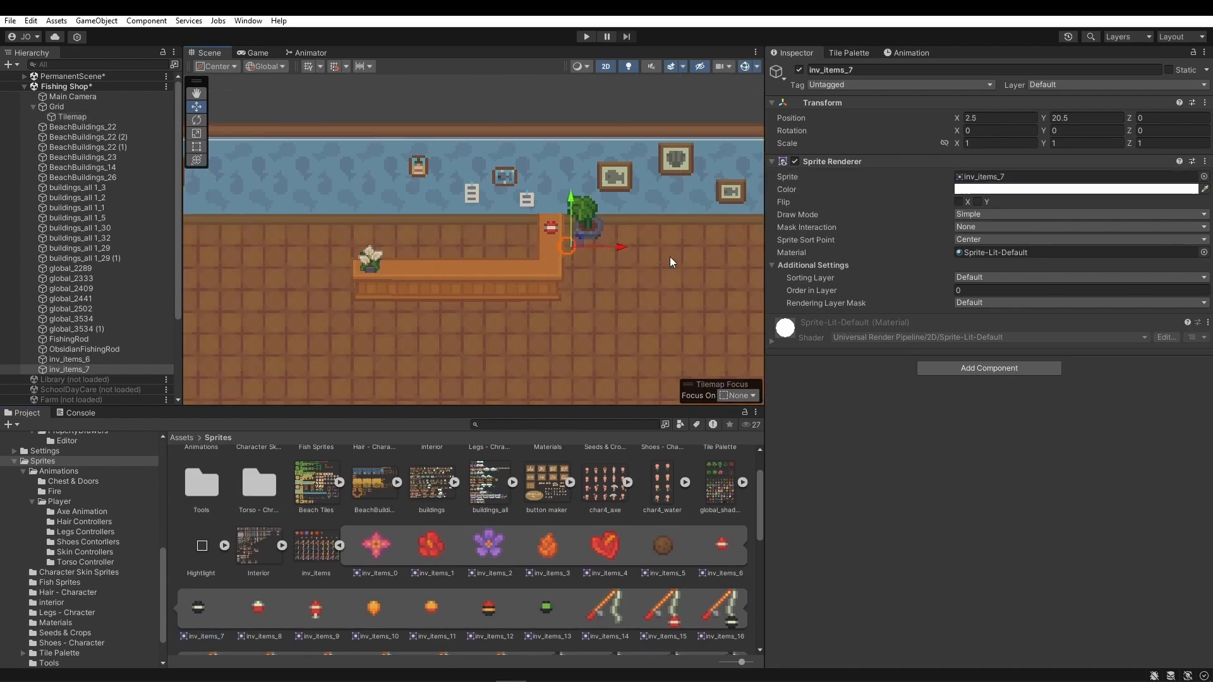
click(981, 278)
click(980, 370)
click(972, 289)
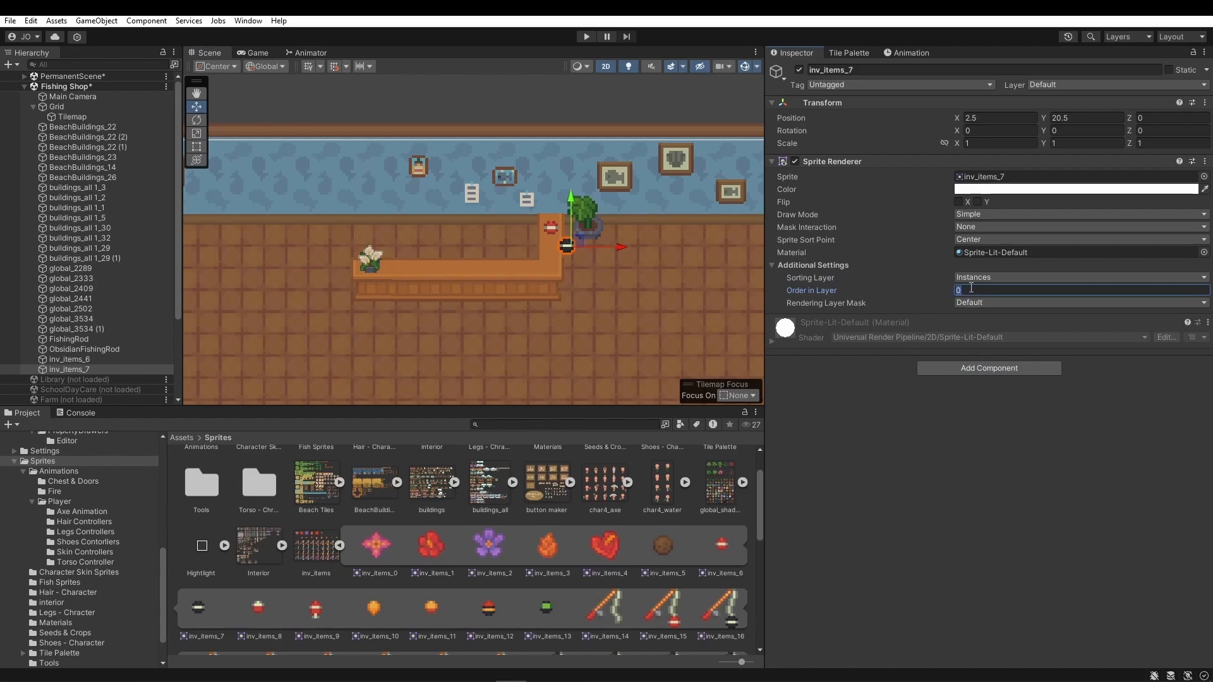
text(1)
drag(622, 247, 605, 244)
- Move the red bobber slightly up and the black bobber close beneath it at about X 2.14, Y 20.93
click(549, 227)
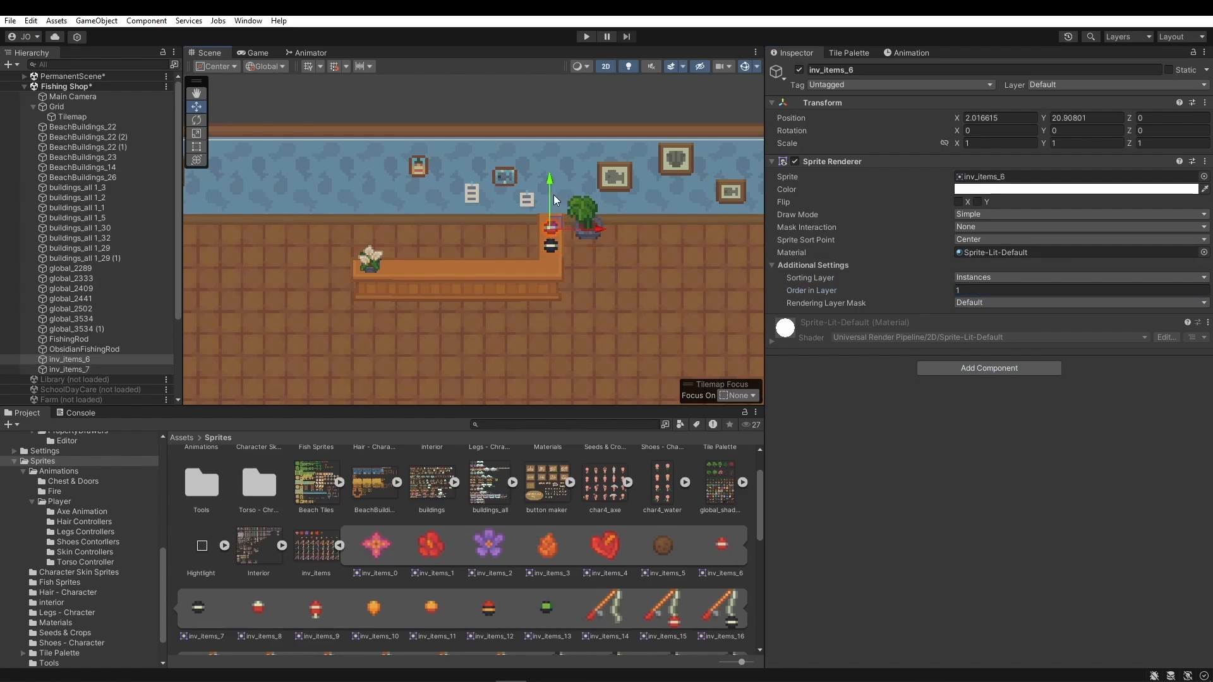
mouse_move(554, 195)
mouse_down()
mouse_move(549, 172)
mouse_move(559, 181)
mouse_up()
click(548, 246)
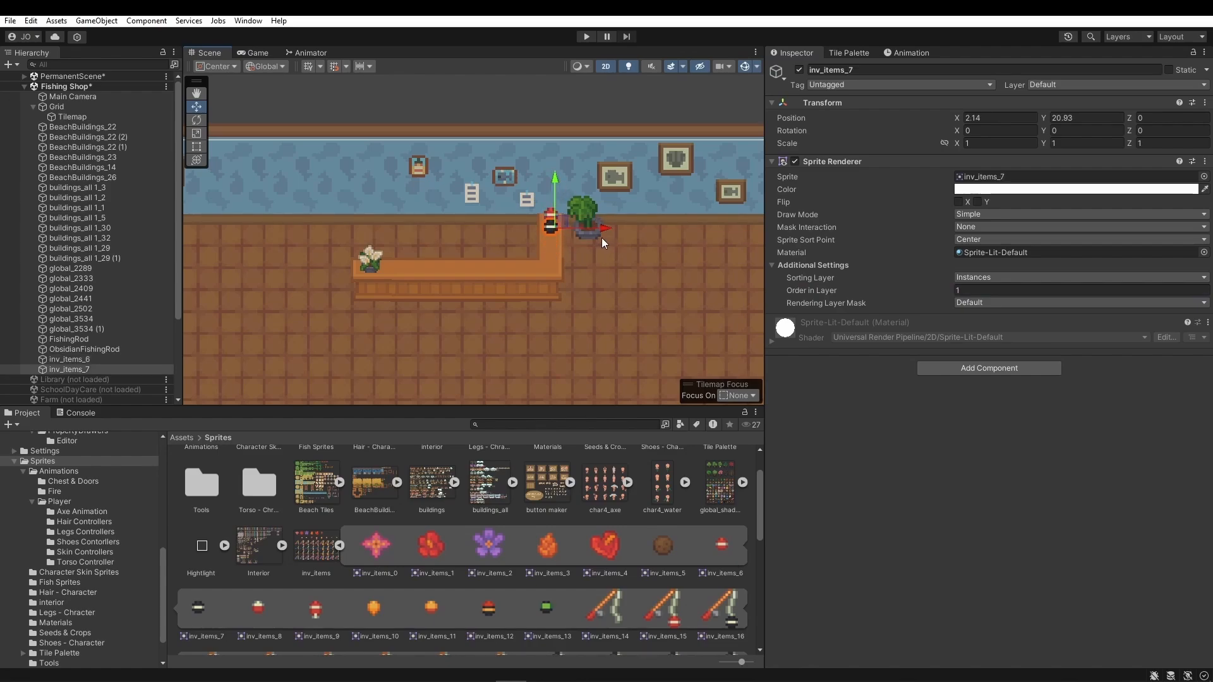
drag(604, 230, 609, 229)
click(575, 271)
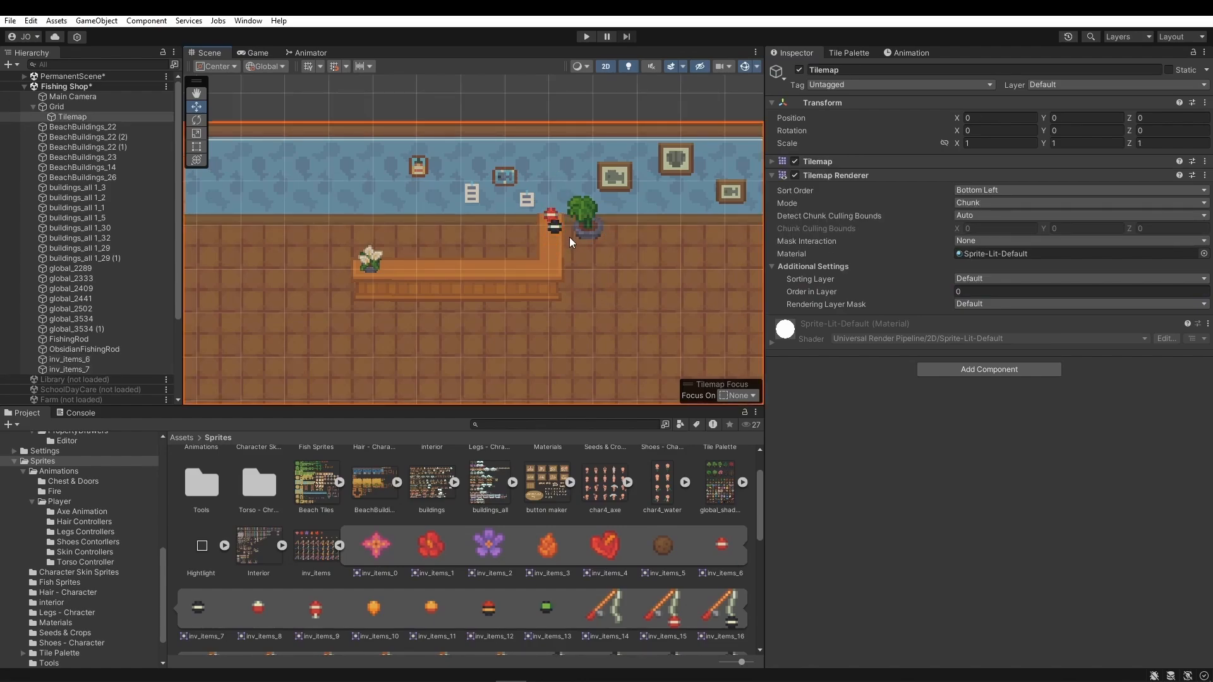
- Place the inv_items_9 bobber below the other two at about X 2.04, Y 20.69, with sorting layer Instances and order 1
drag(319, 604, 559, 246)
click(965, 278)
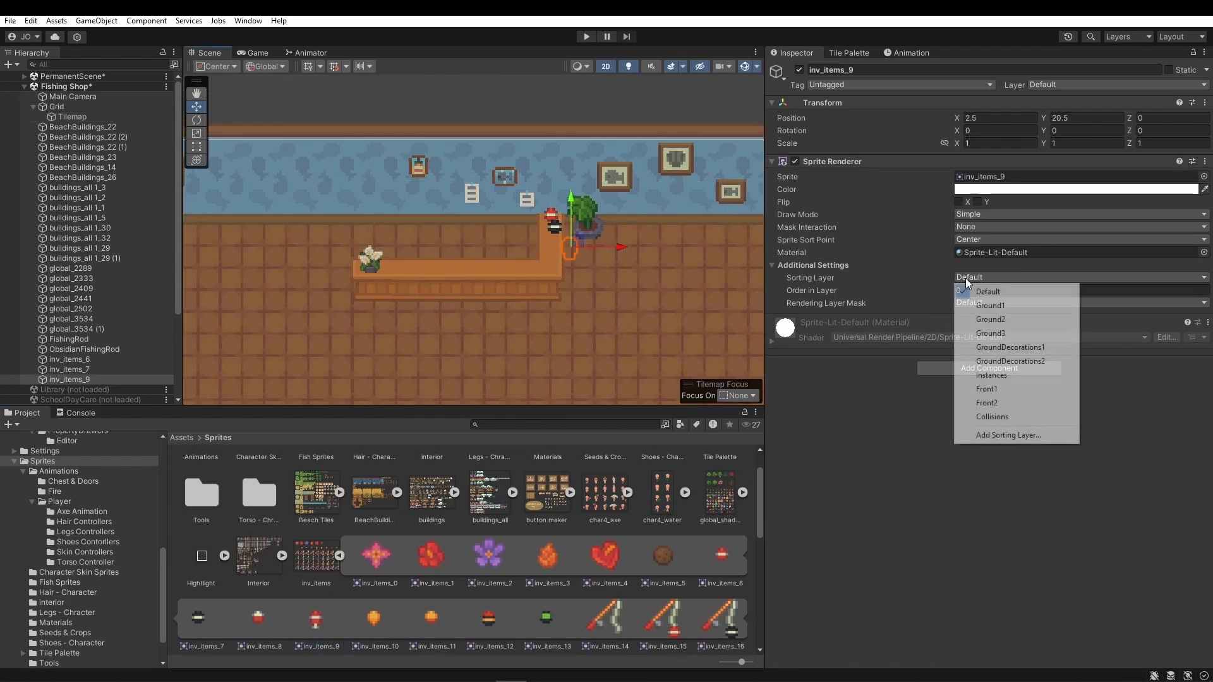
click(988, 380)
click(963, 291)
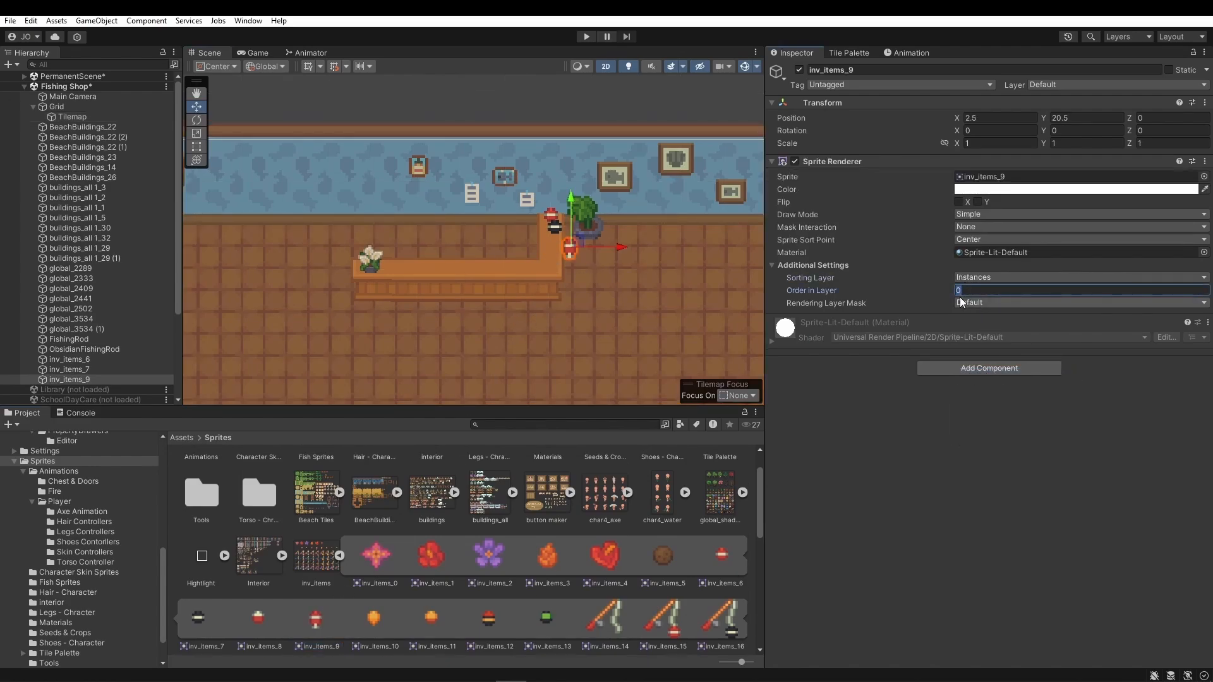
text(1)
drag(620, 250, 604, 244)
drag(556, 200, 548, 189)
drag(601, 242, 599, 242)
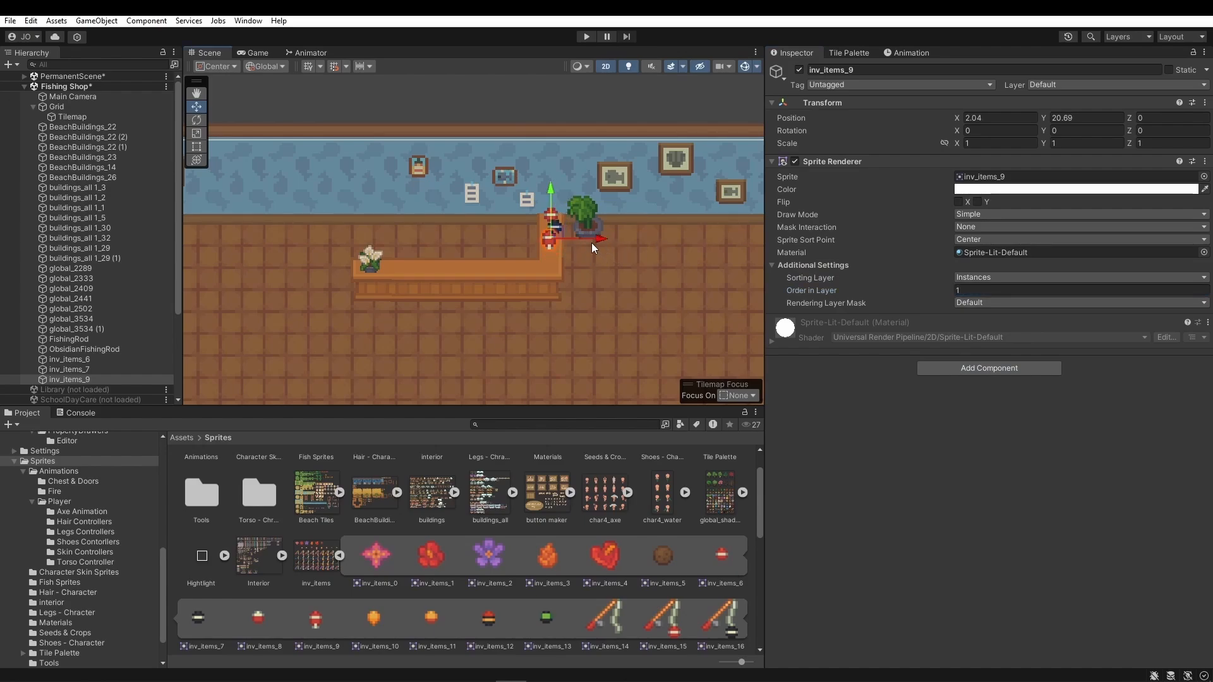
click(605, 289)
scroll(643, 340, down, 2)
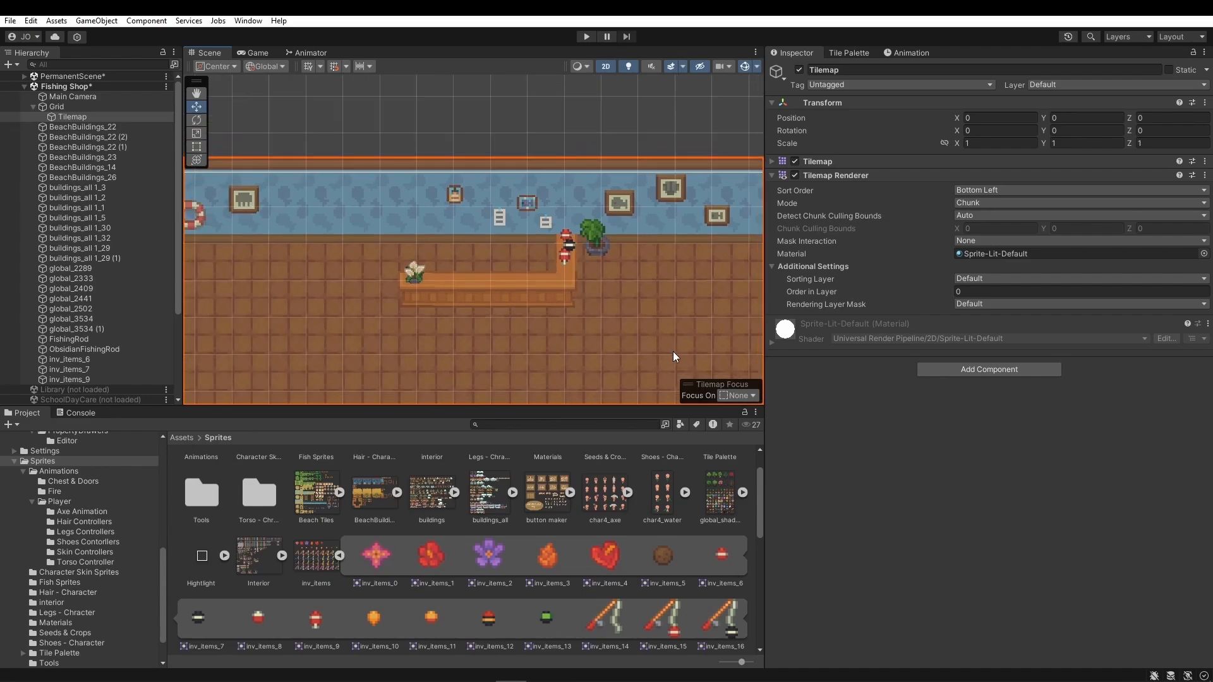
- Collapse the inv_items sprite sheet and expand the Interior sheet to show its individual sprites
mouse_move(673, 352)
middle_down()
mouse_move(585, 279)
mouse_move(594, 286)
middle_up()
mouse_move(542, 354)
middle_down()
mouse_move(493, 243)
mouse_move(434, 279)
middle_up()
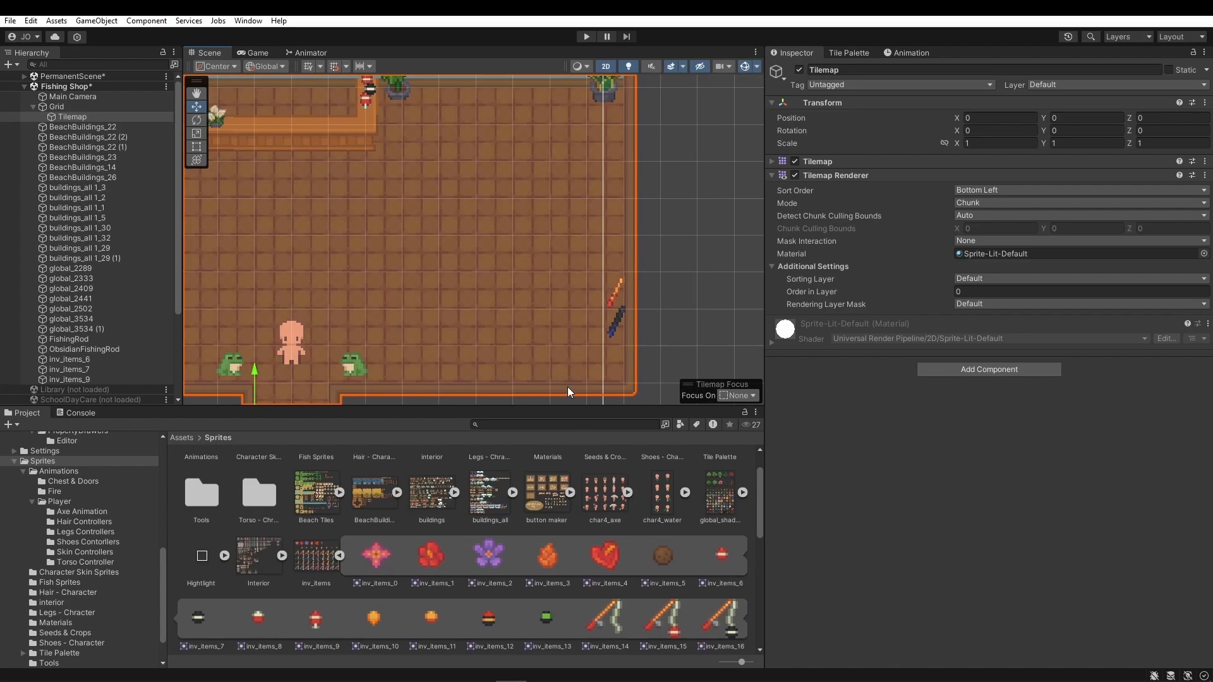
middle_drag(457, 278, 467, 300)
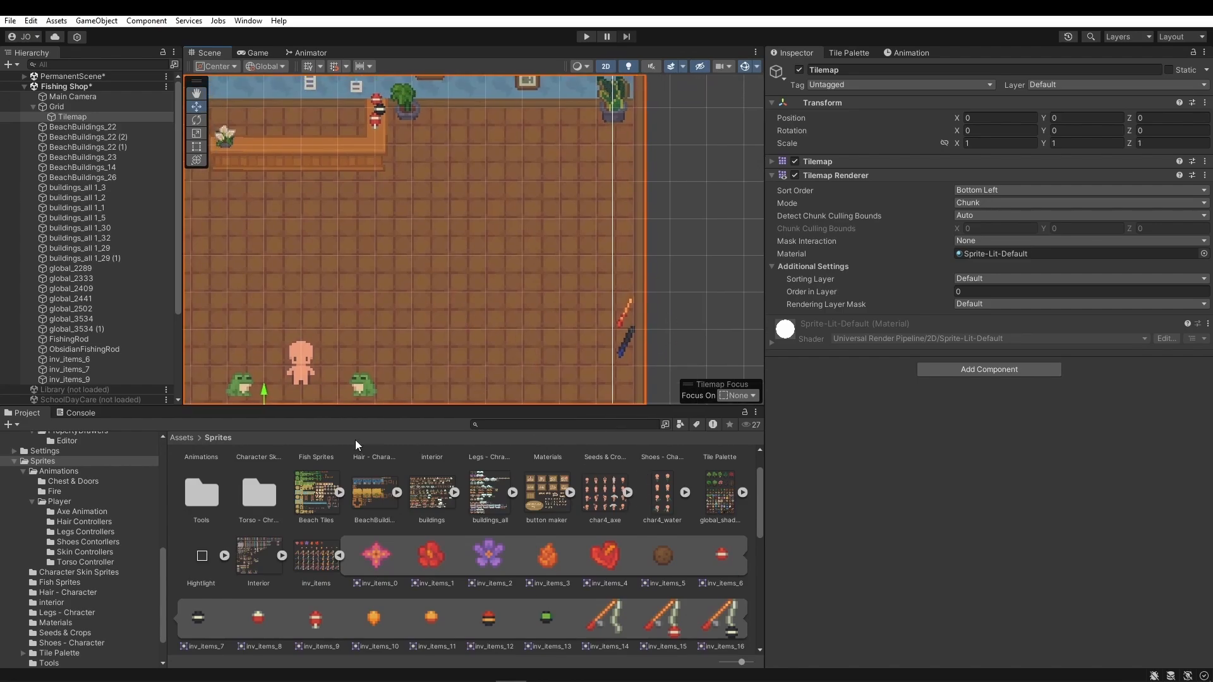
click(340, 556)
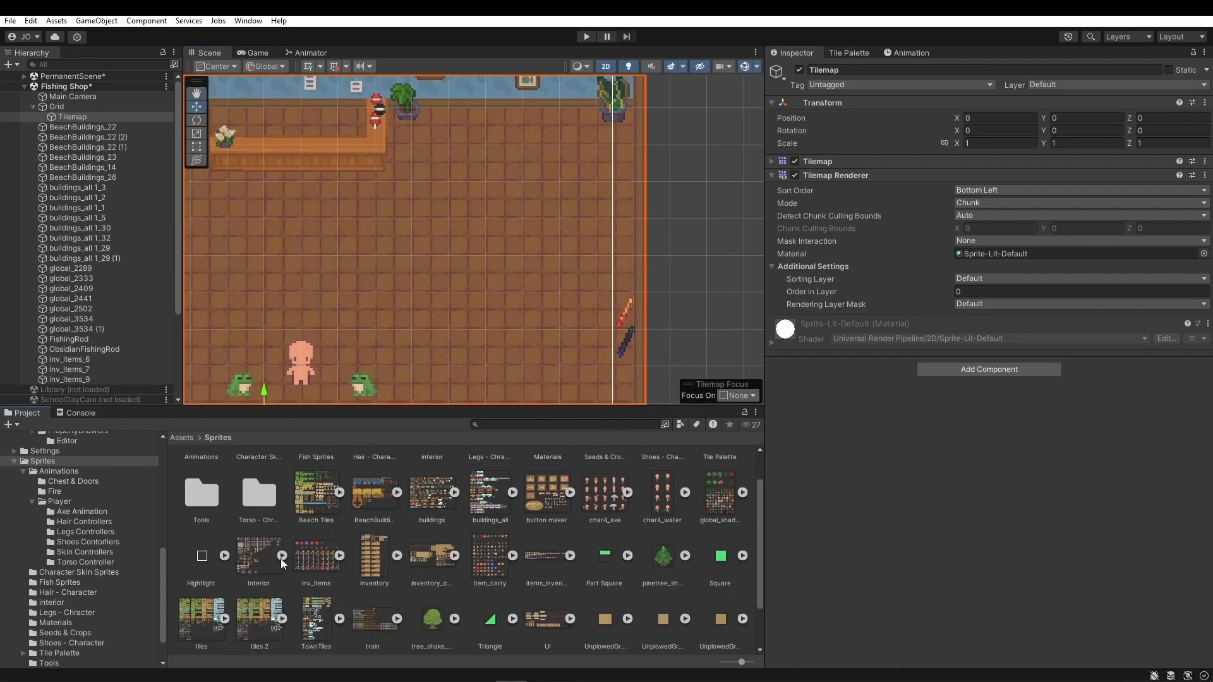
click(282, 556)
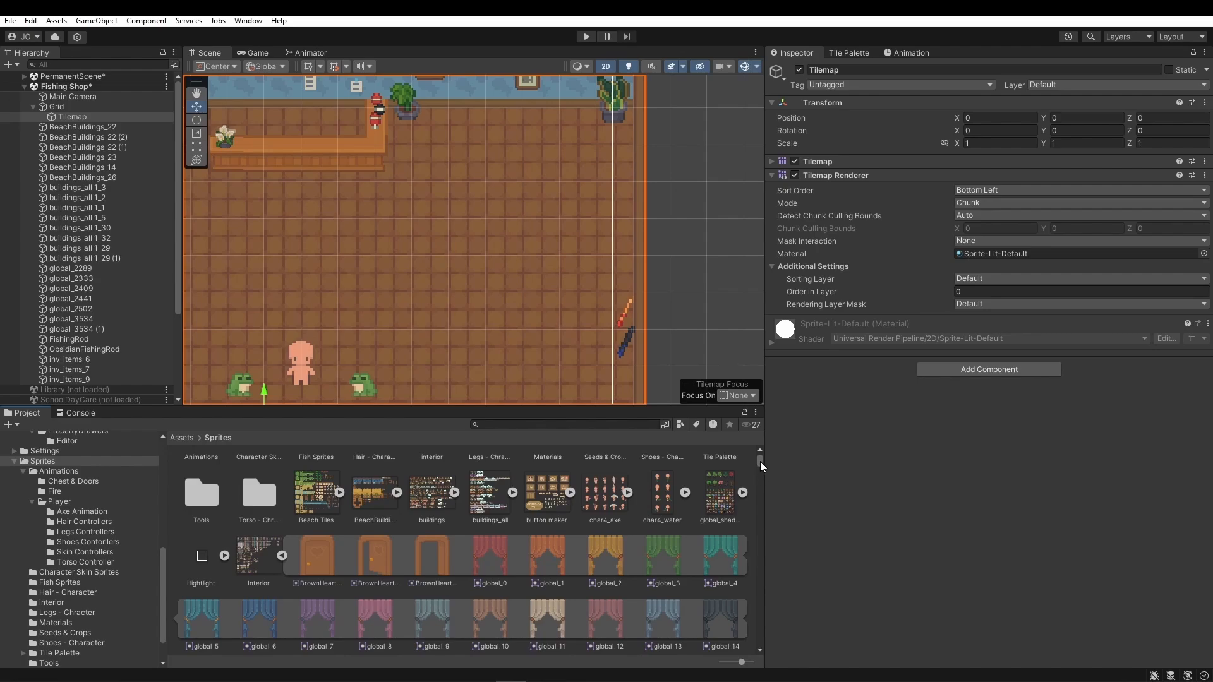
- Browse the Interior sheet's furniture sprites from around global_3809 to global_5031 for props that suit the shop's empty floor
drag(760, 462, 761, 558)
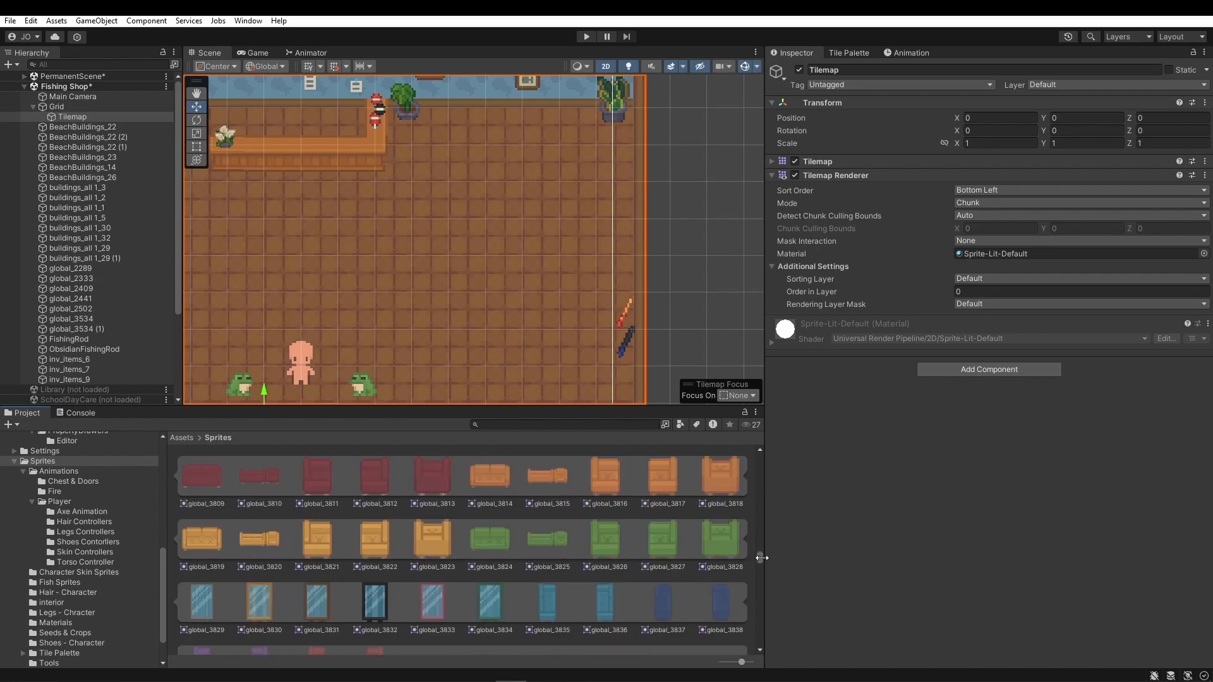
scroll(417, 515, down, 10)
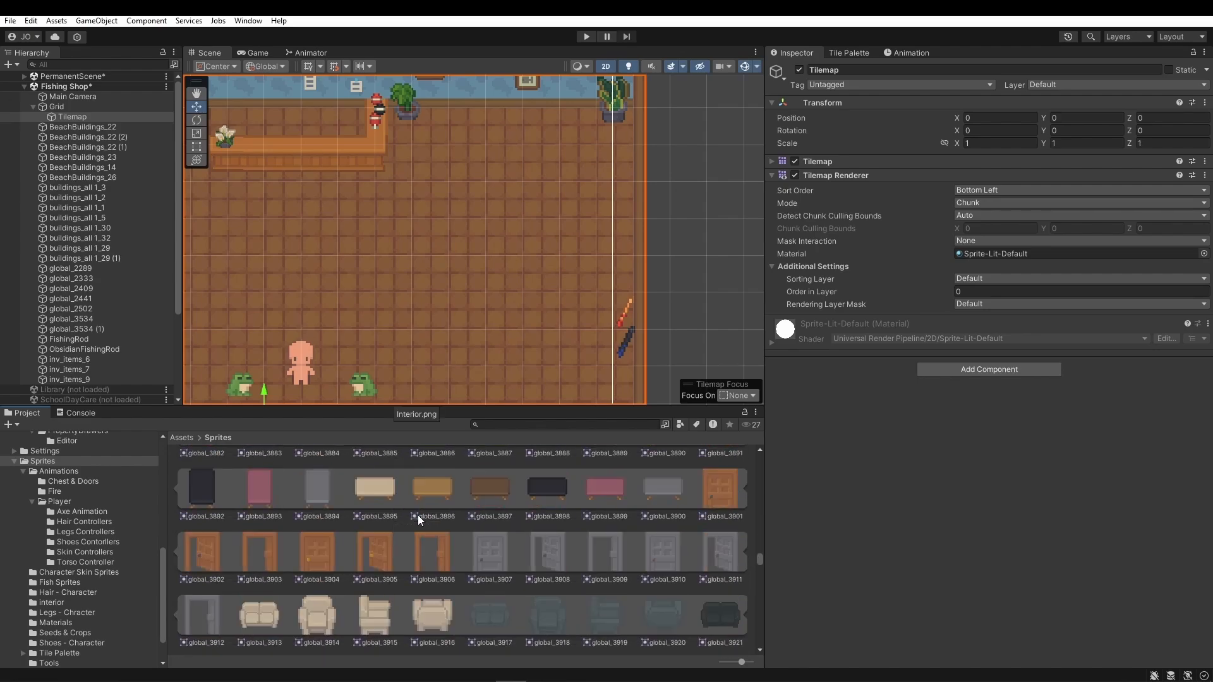
scroll(418, 515, down, 10)
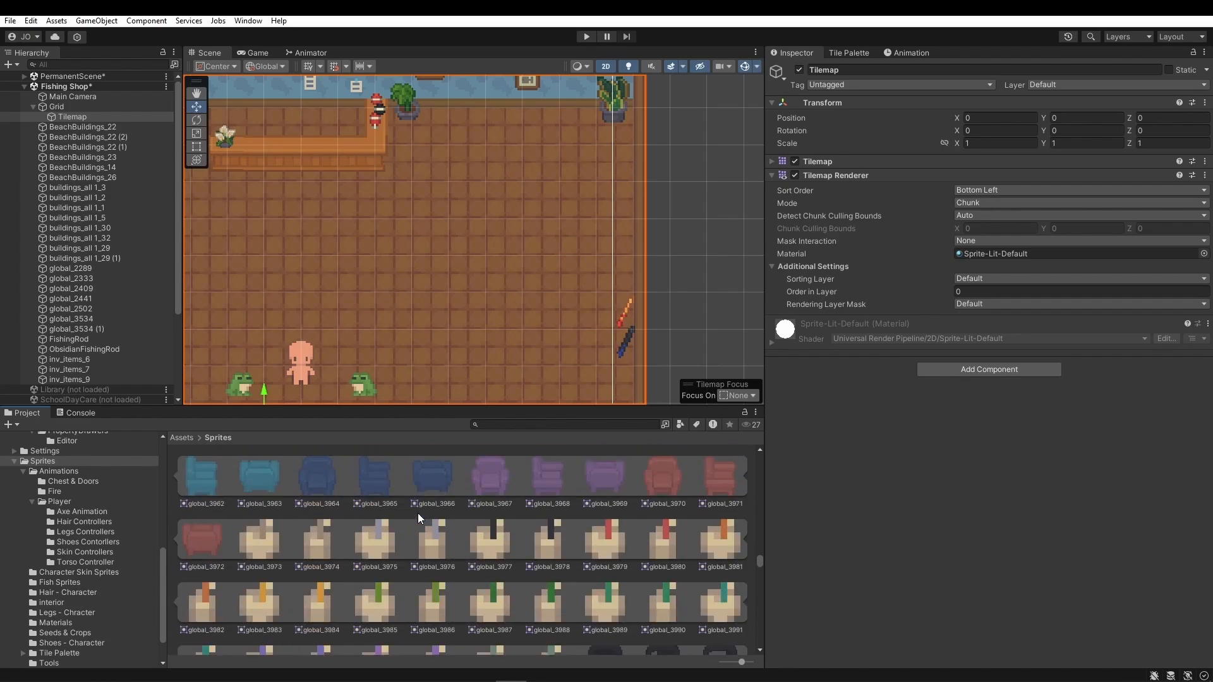
scroll(418, 513, down, 10)
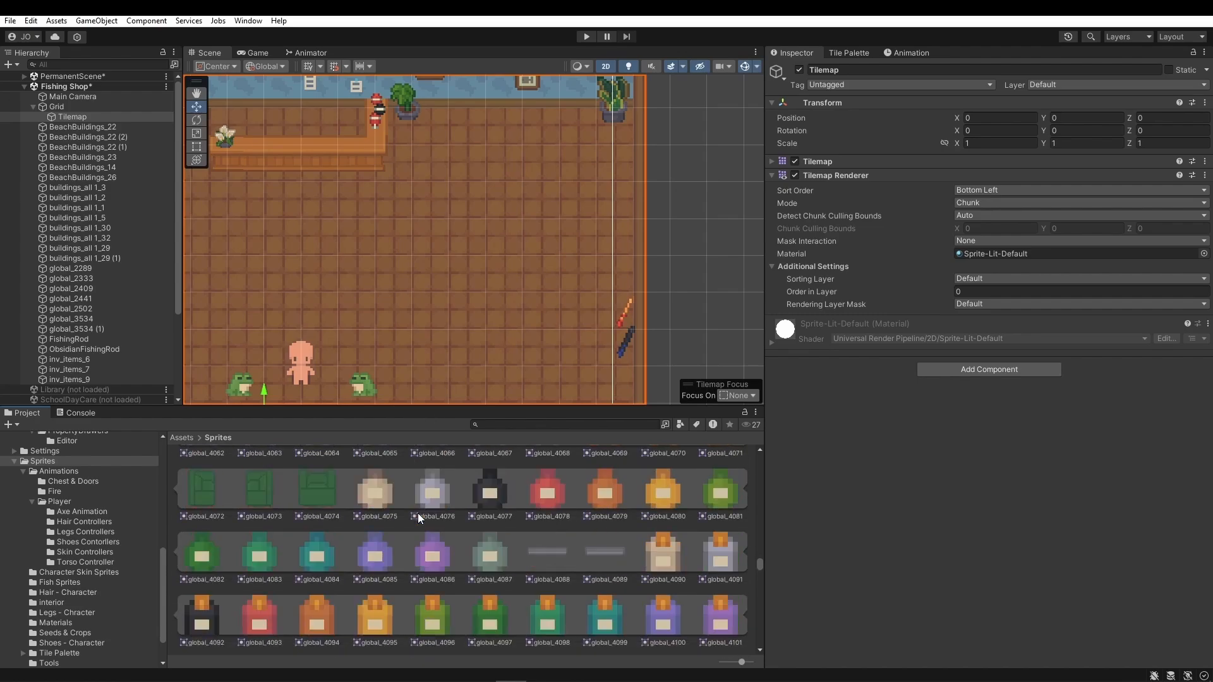
scroll(418, 513, down, 8)
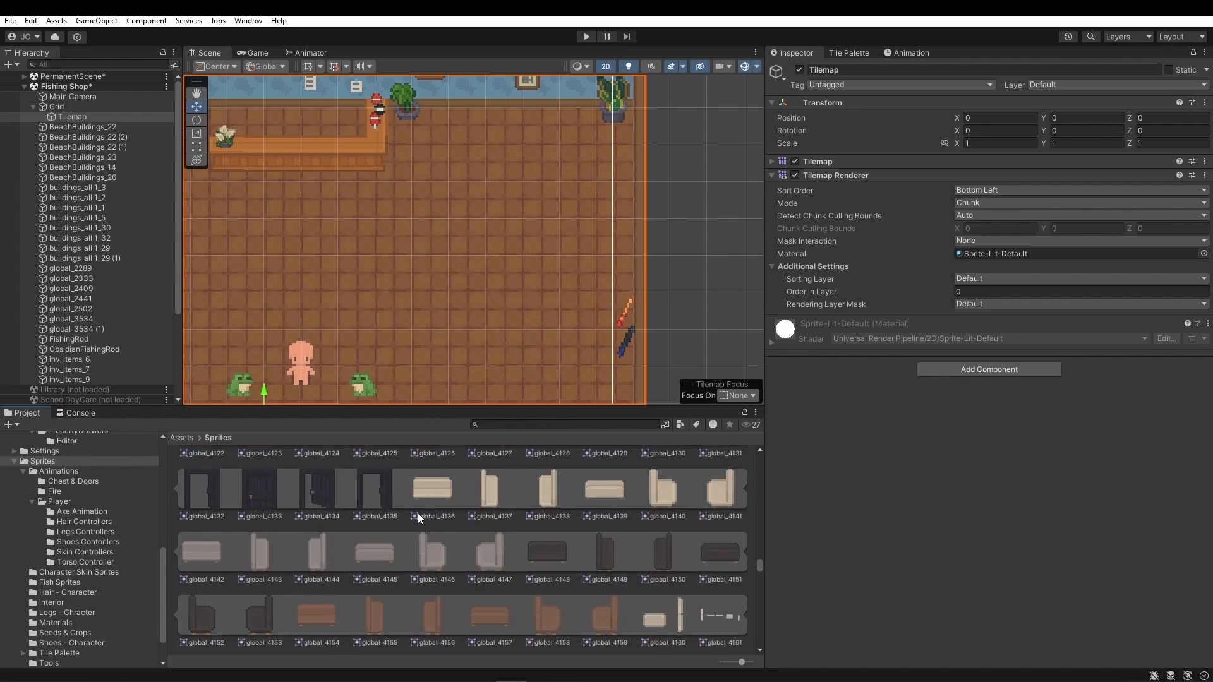
scroll(418, 513, down, 7)
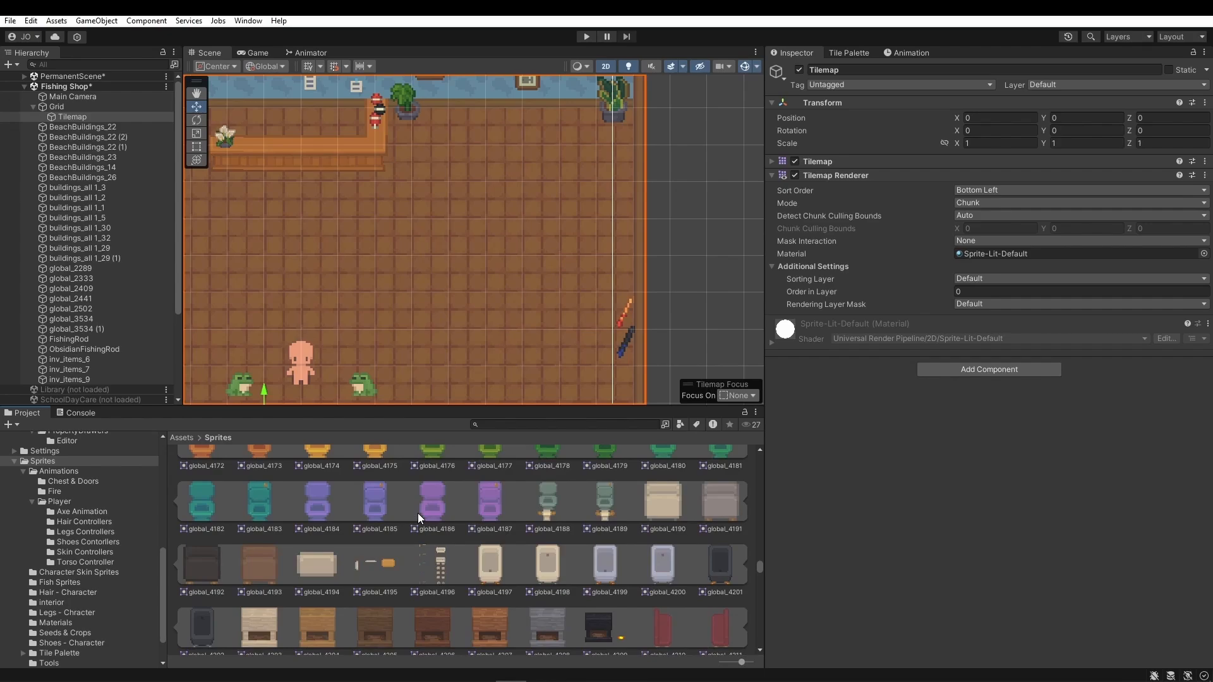
scroll(417, 512, down, 5)
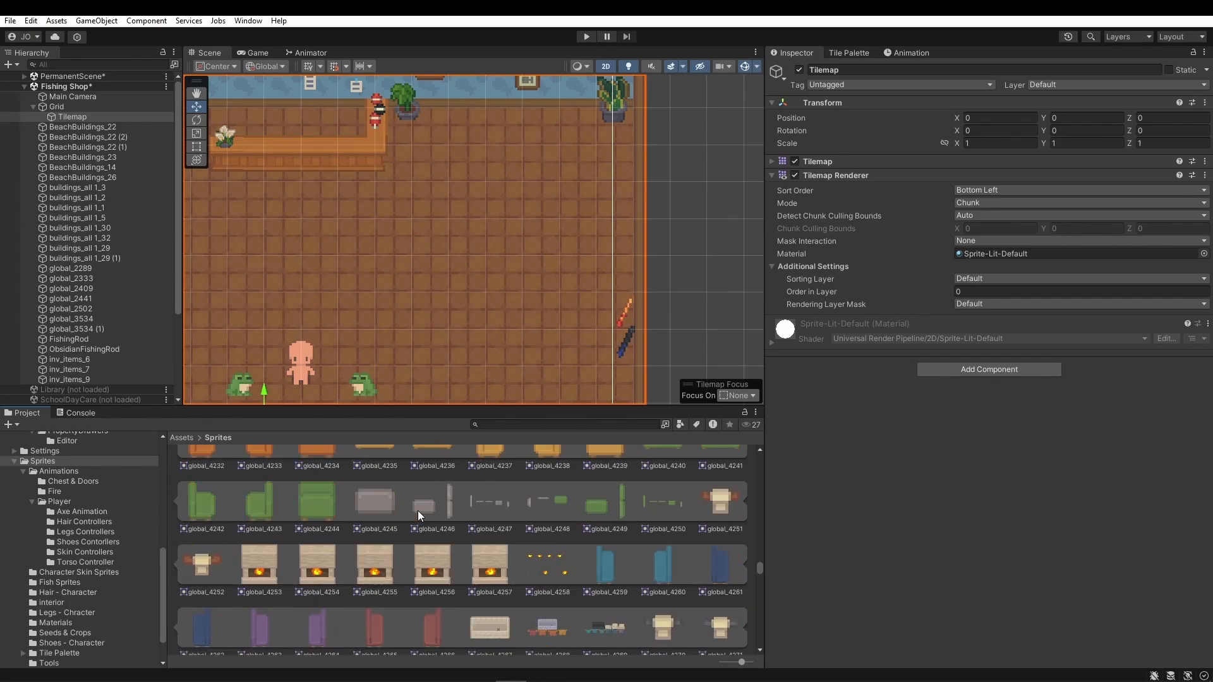
scroll(419, 510, down, 6)
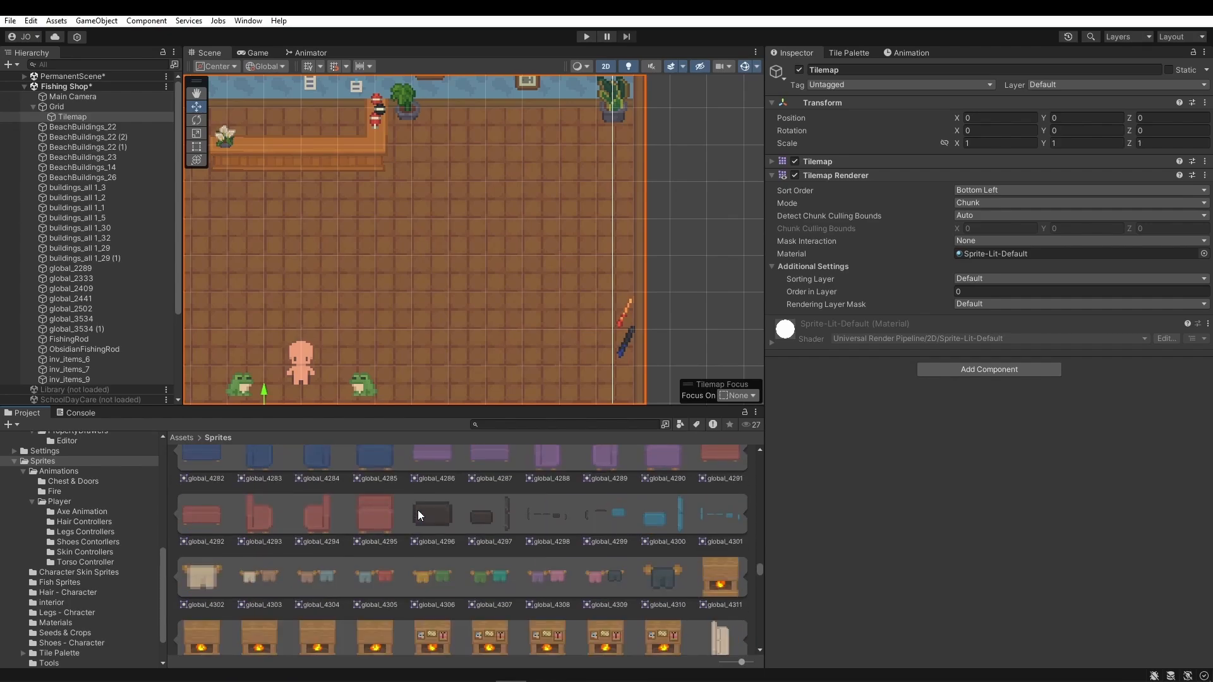
scroll(418, 510, down, 8)
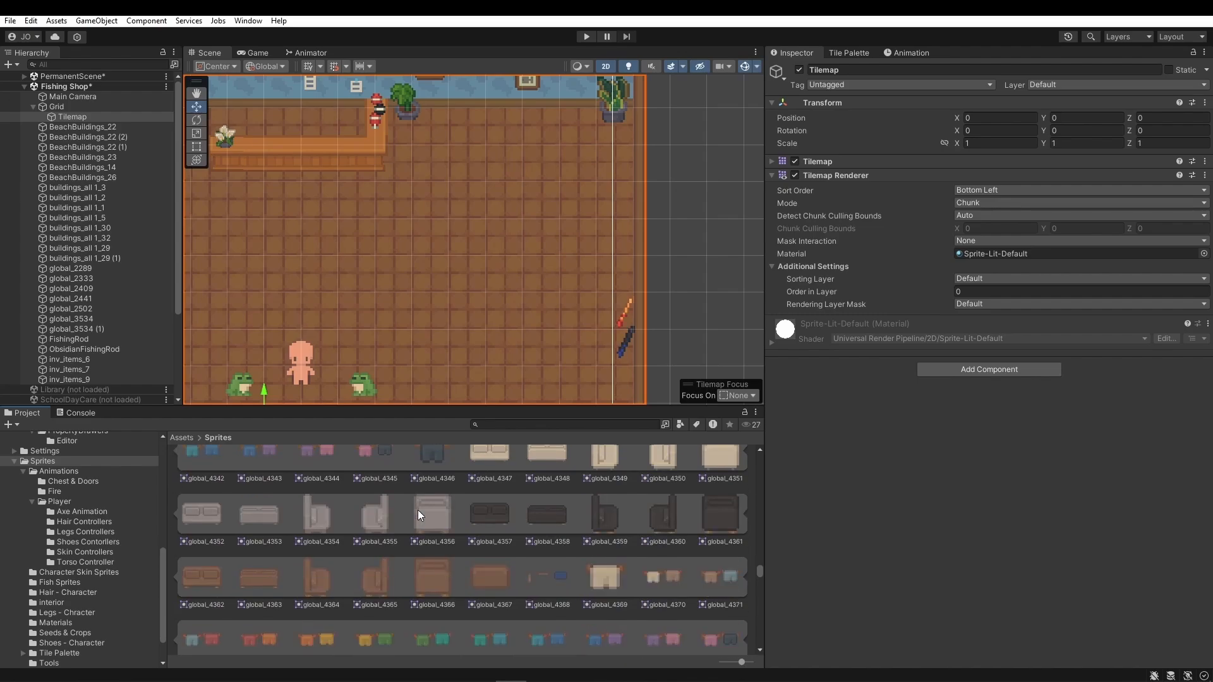
scroll(419, 510, down, 6)
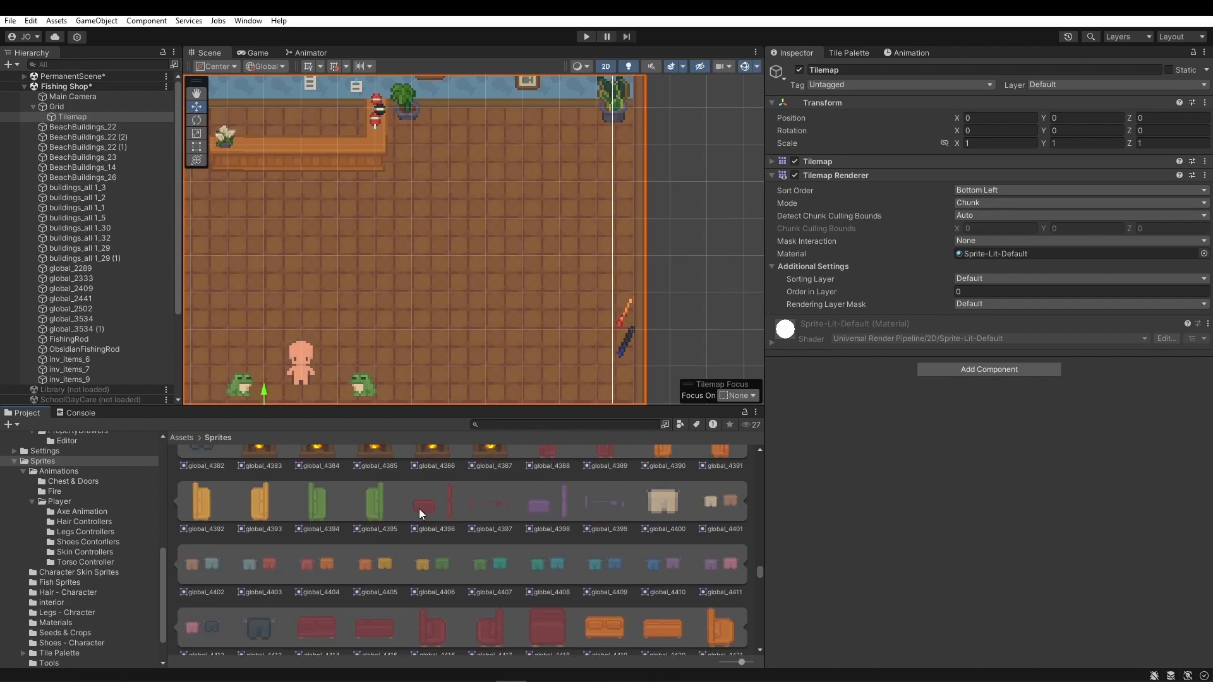
scroll(419, 509, down, 8)
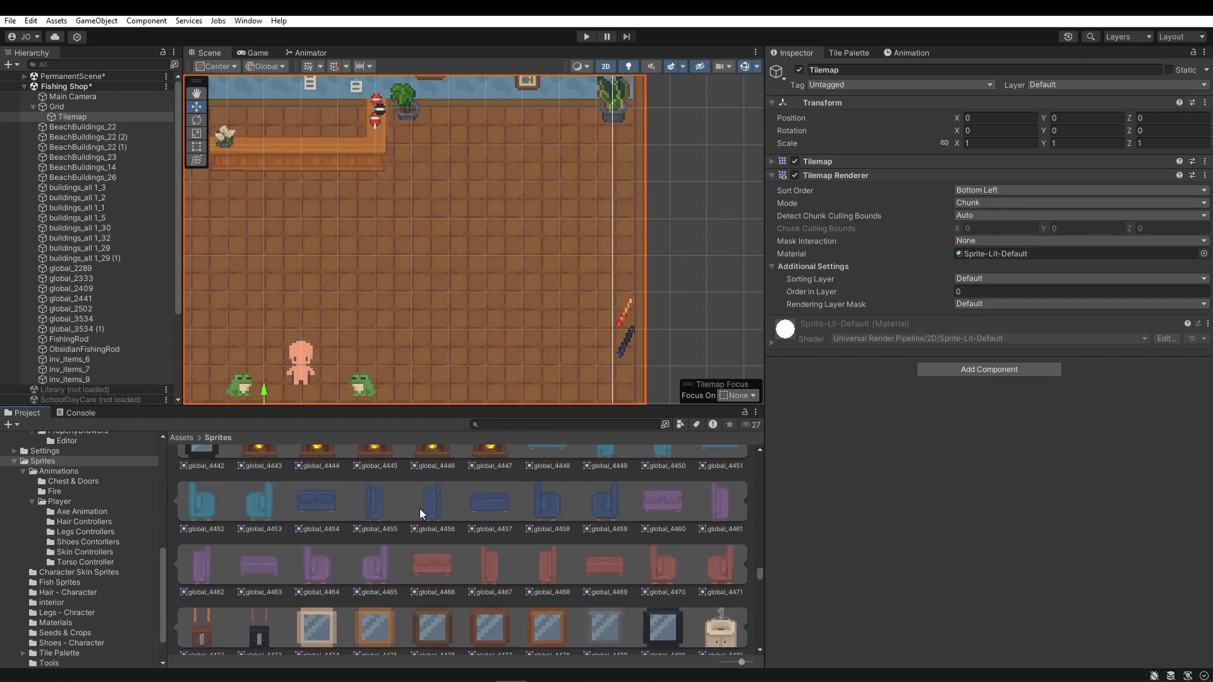
scroll(420, 506, down, 2)
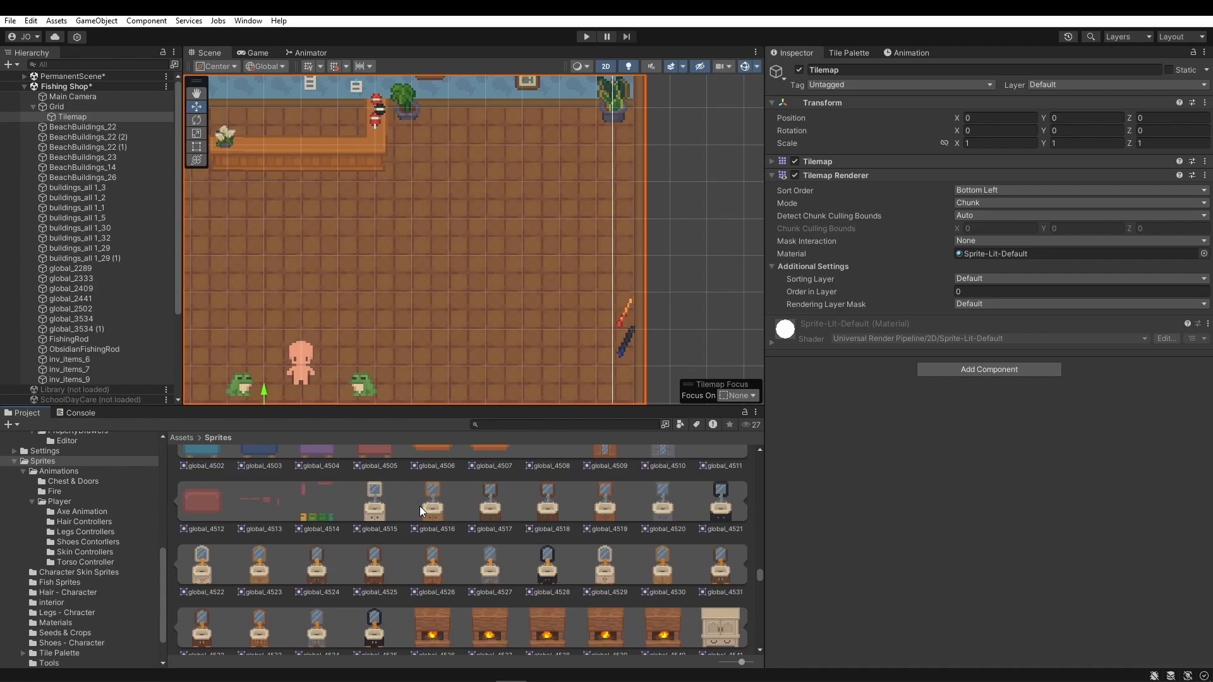
scroll(420, 506, down, 10)
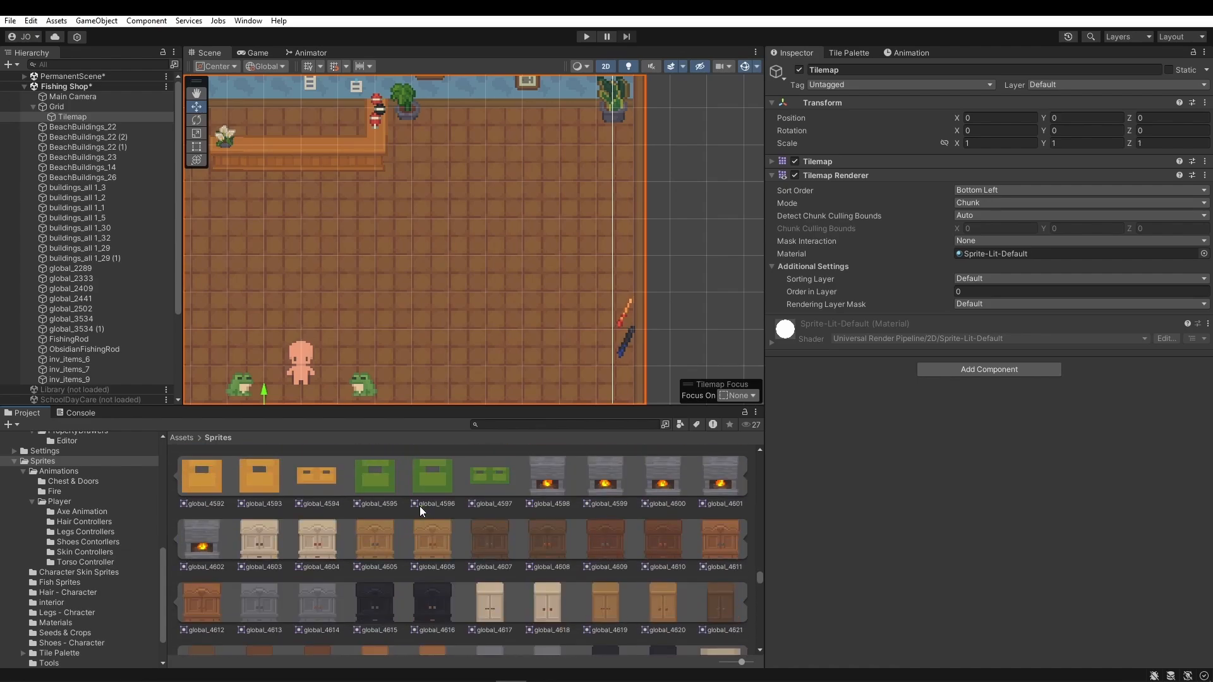
scroll(419, 506, down, 8)
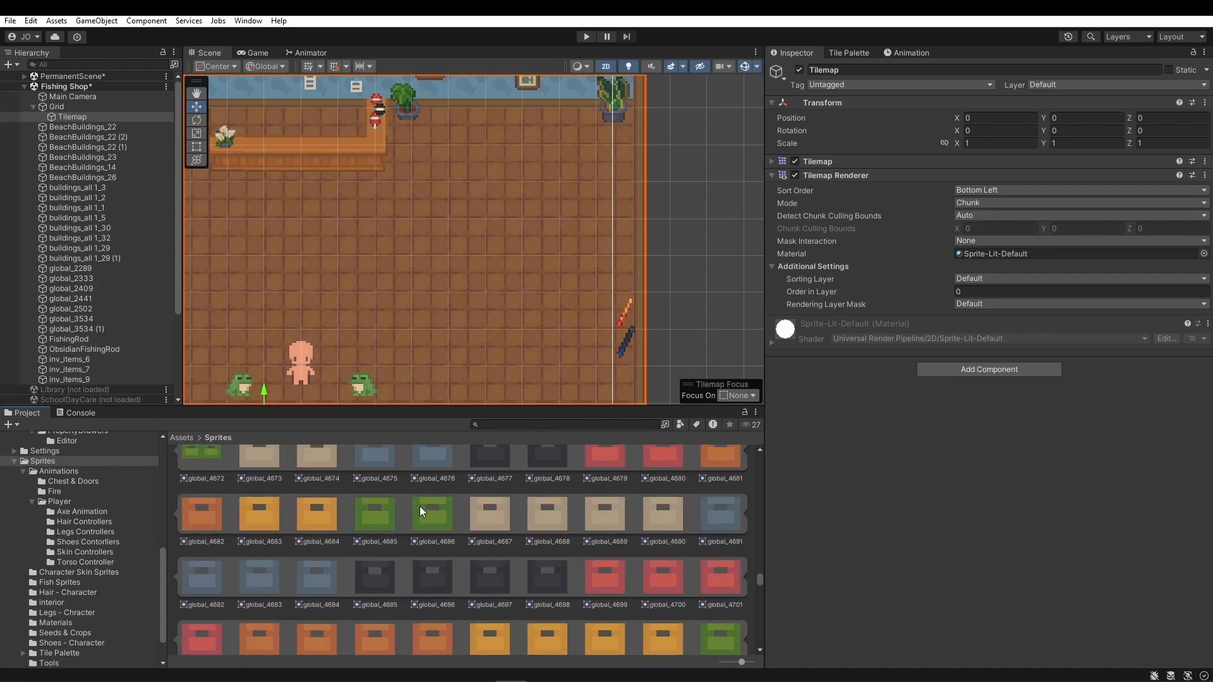
scroll(420, 507, down, 6)
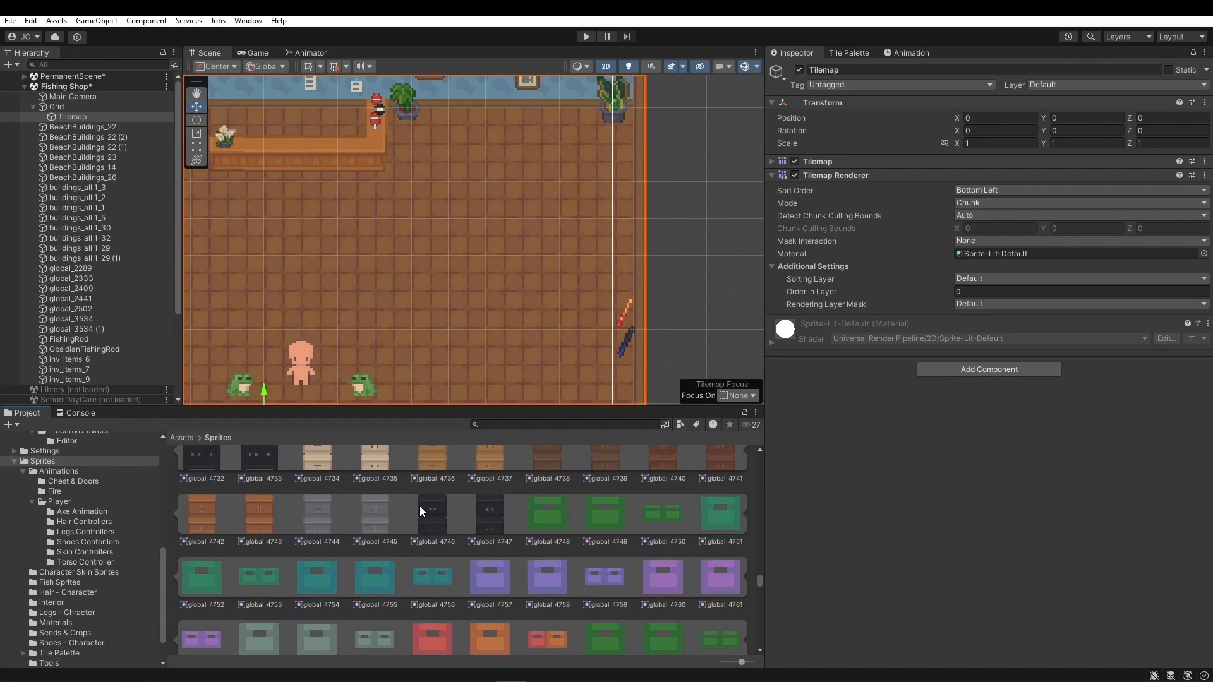
scroll(420, 506, down, 8)
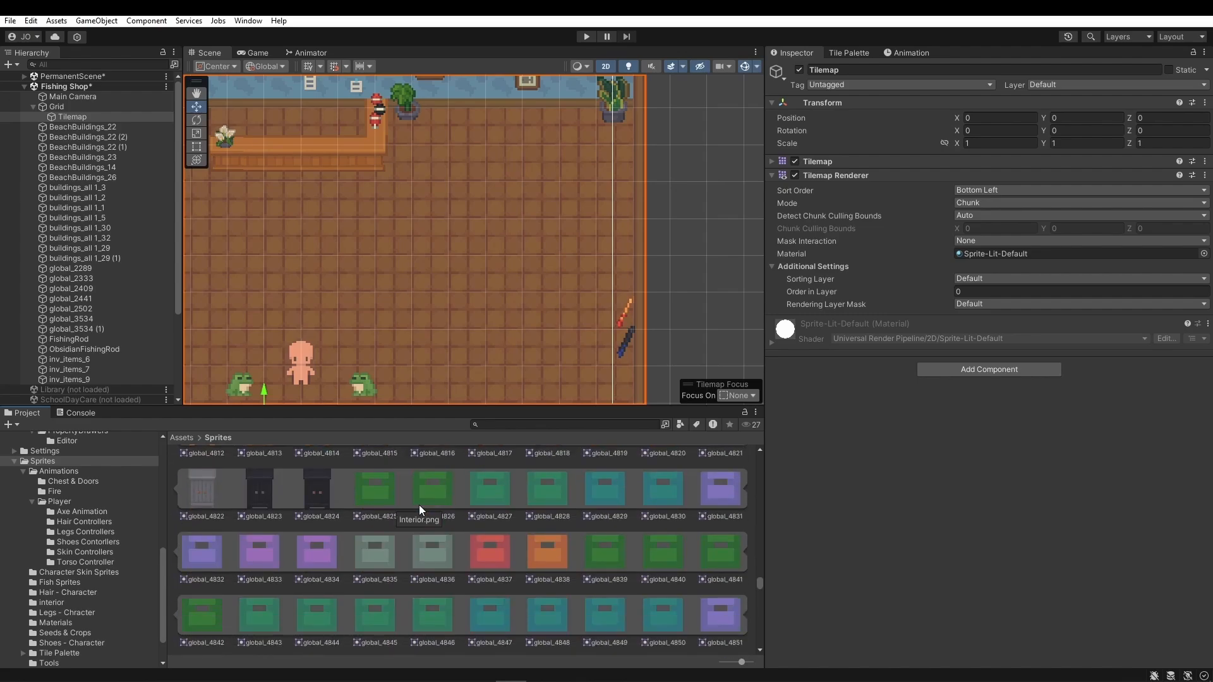
scroll(419, 505, down, 7)
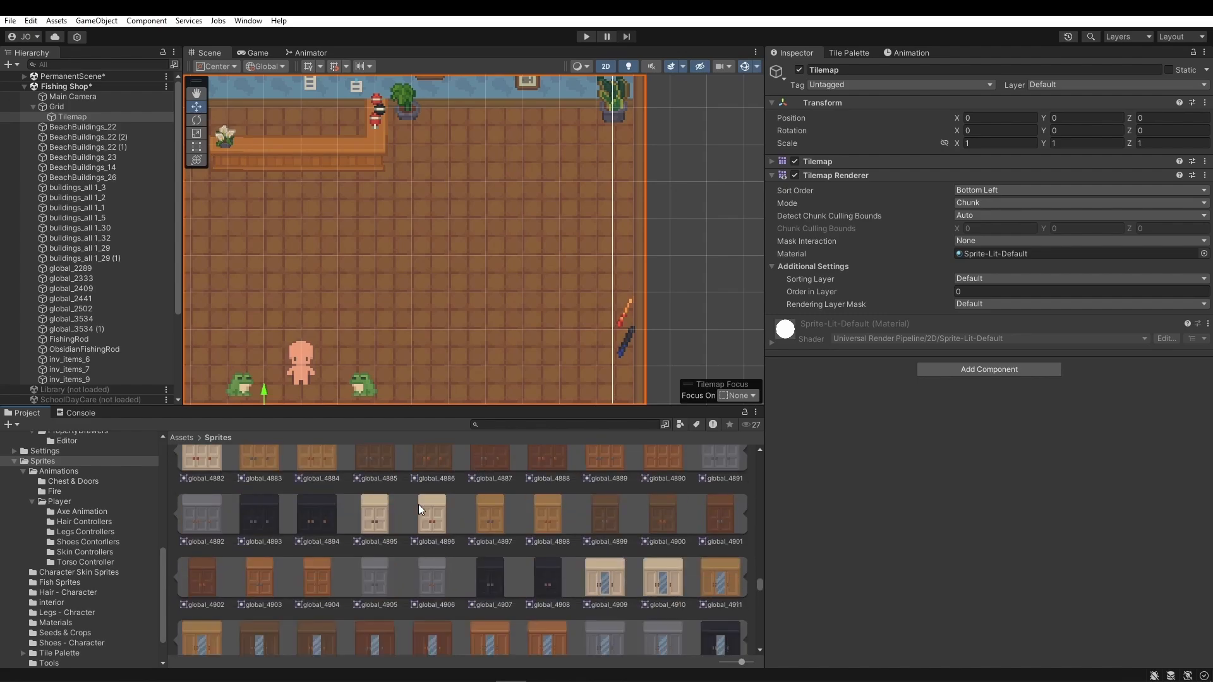
scroll(418, 504, down, 8)
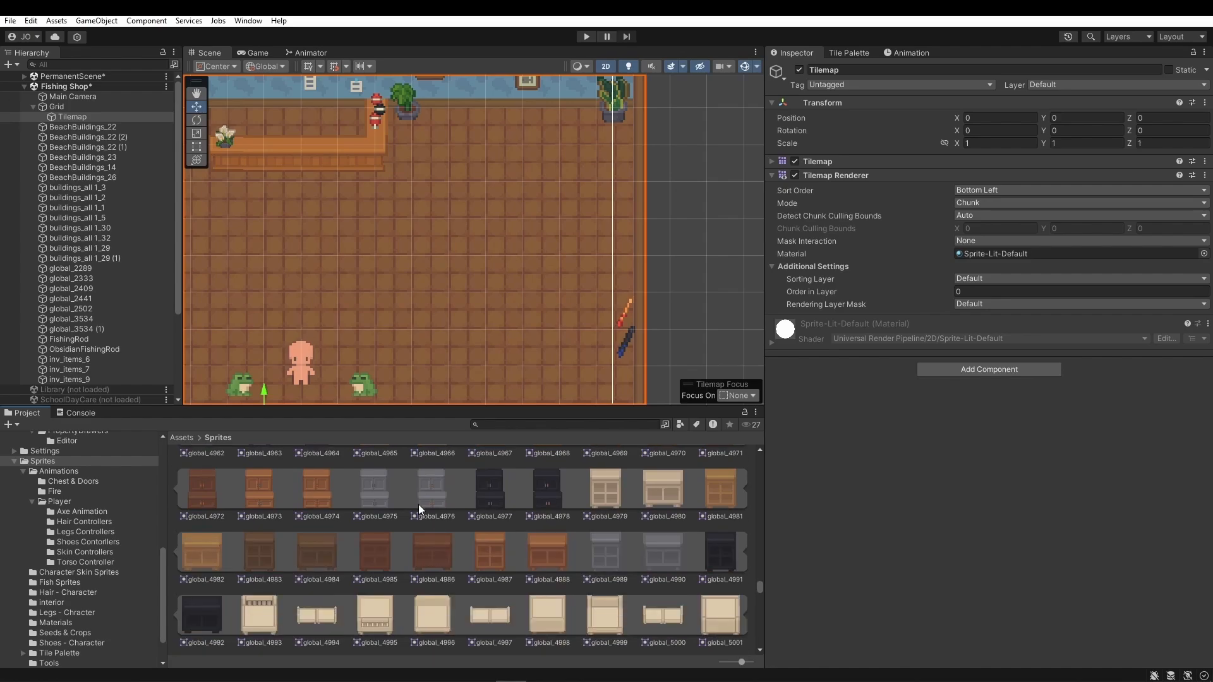
scroll(418, 504, down, 2)
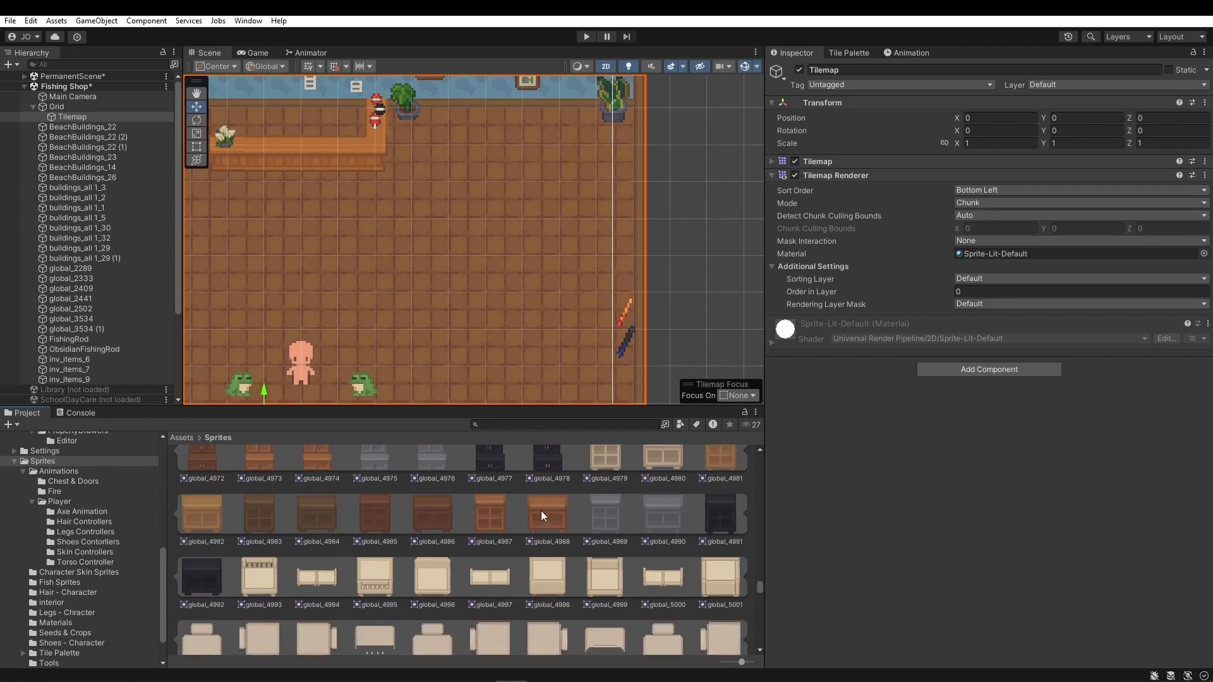
scroll(539, 510, down, 3)
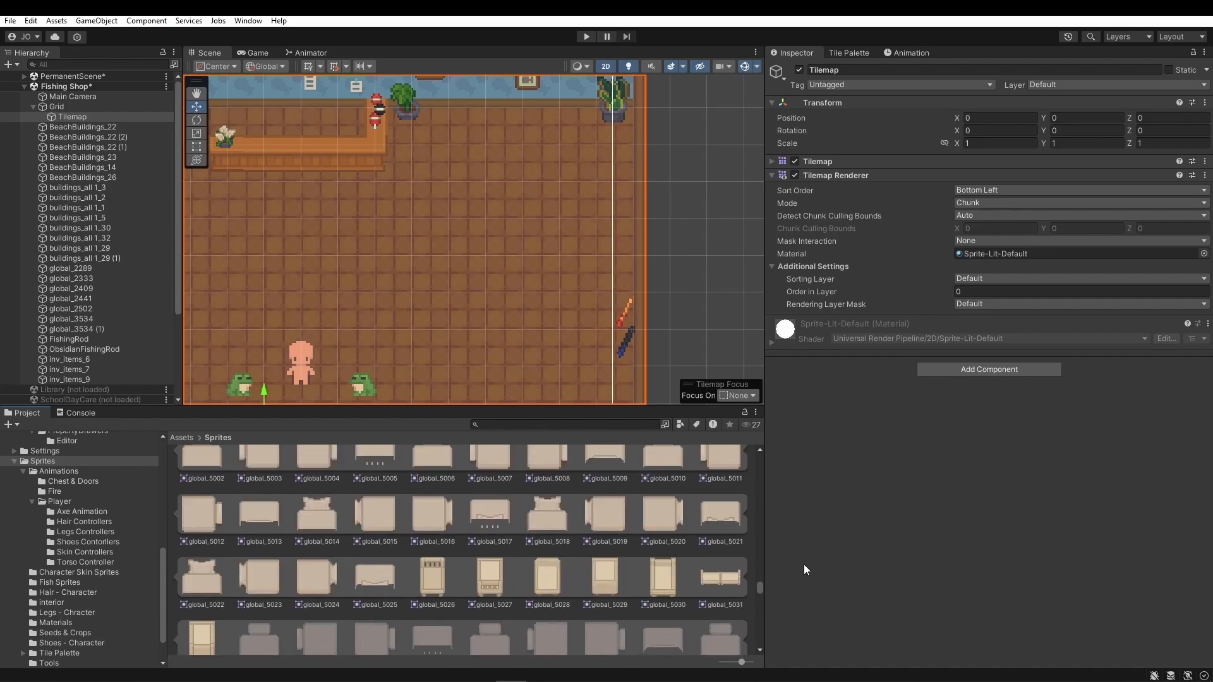
- Look back through the Interior sheet's sprites to about global_3769, and forward again to global_4381, for furniture that suits the shop
scroll(758, 513, up, 20)
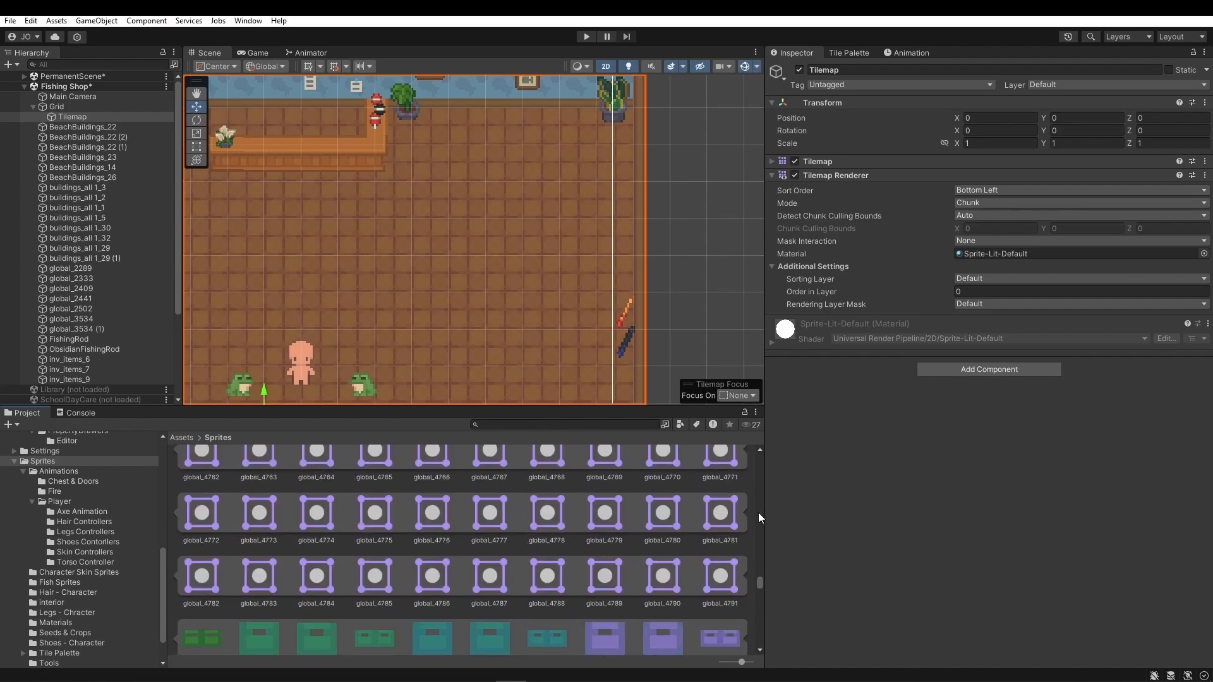
scroll(758, 513, up, 20)
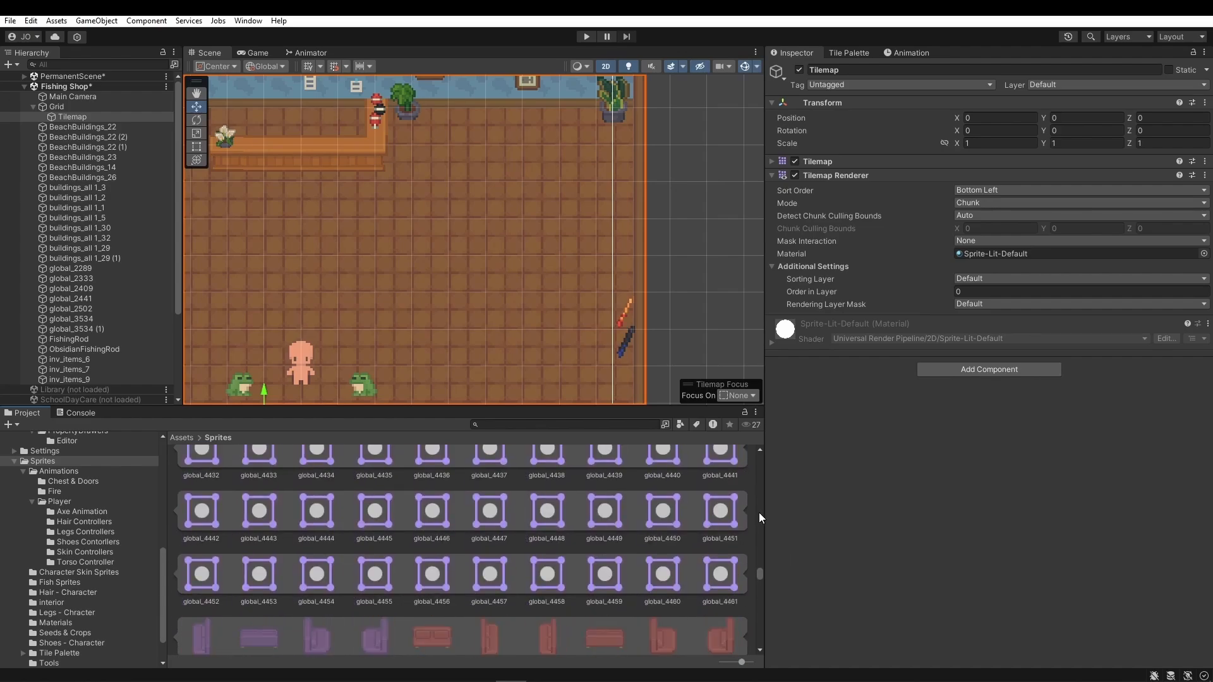
scroll(759, 515, up, 20)
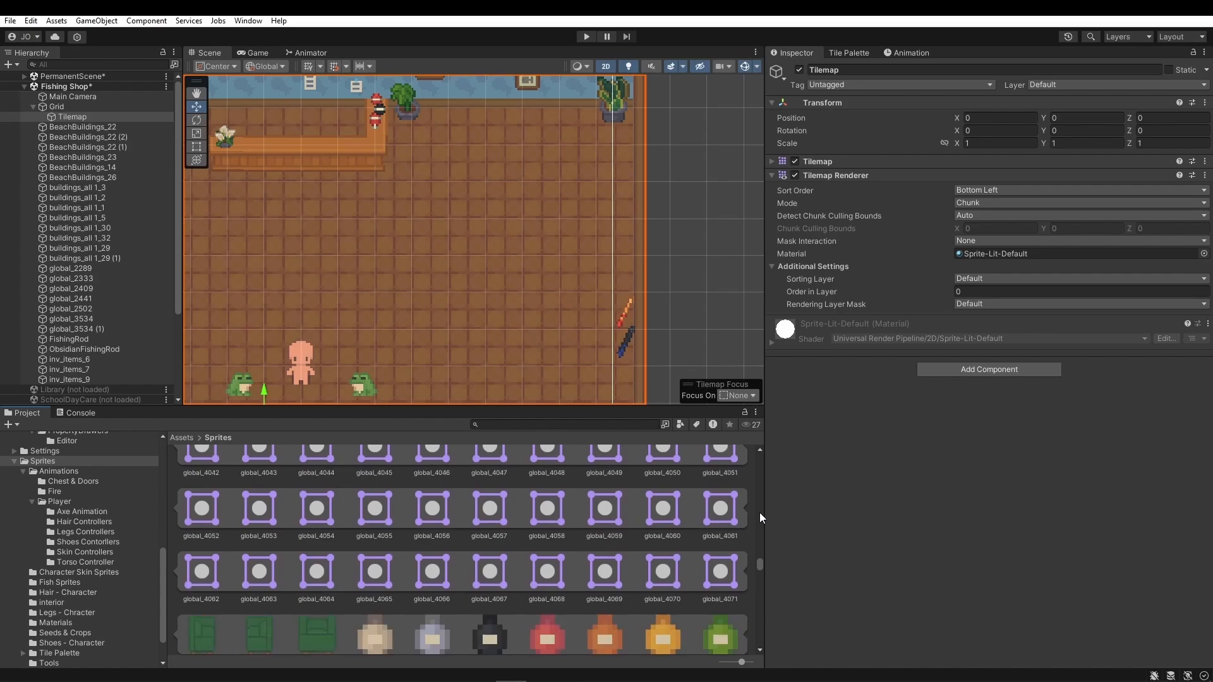
scroll(760, 513, up, 20)
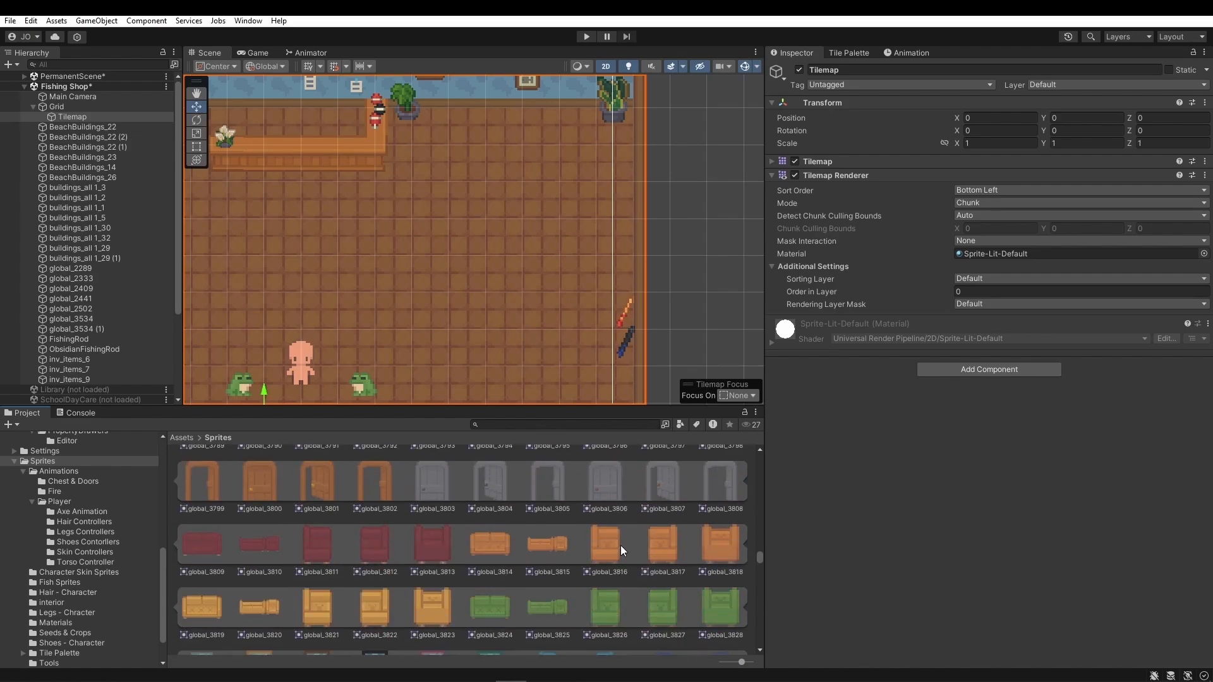
scroll(620, 544, up, 3)
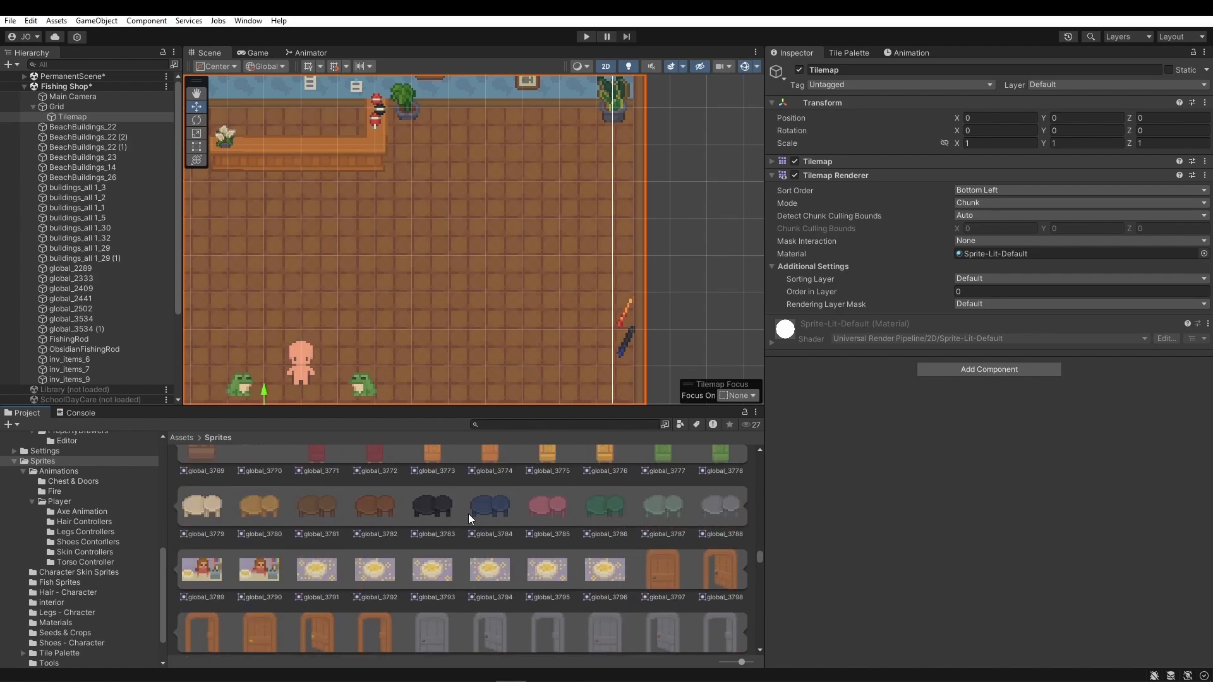
scroll(488, 518, down, 11)
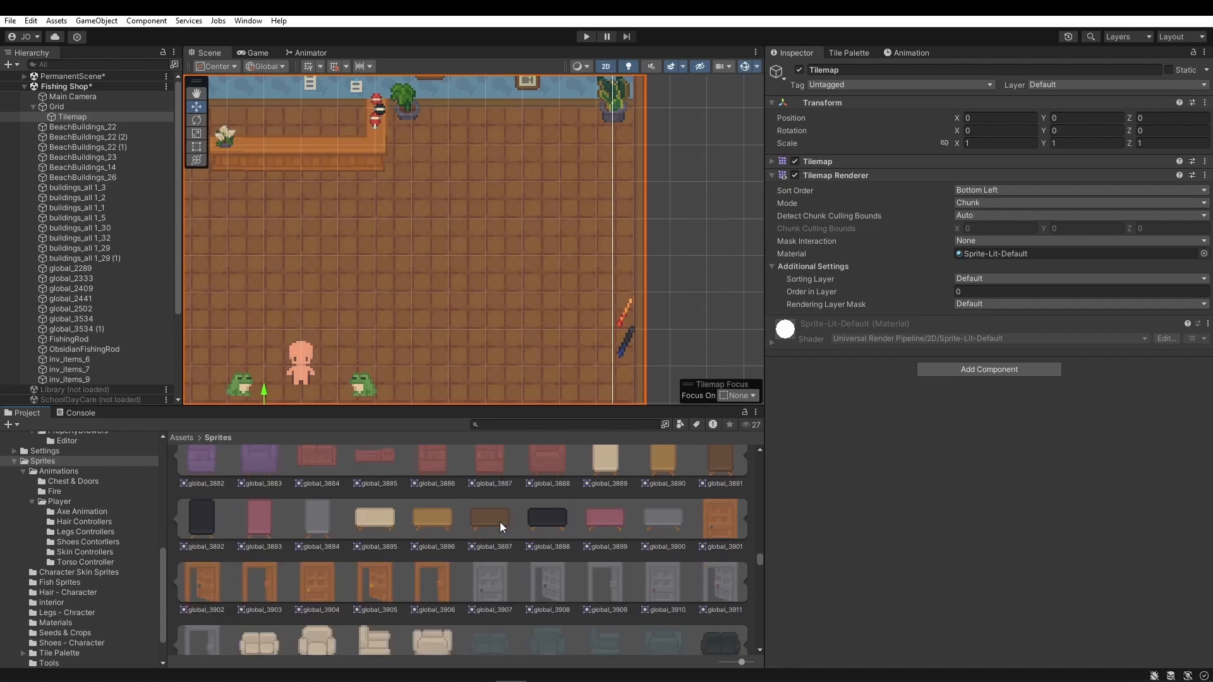
scroll(501, 526, down, 7)
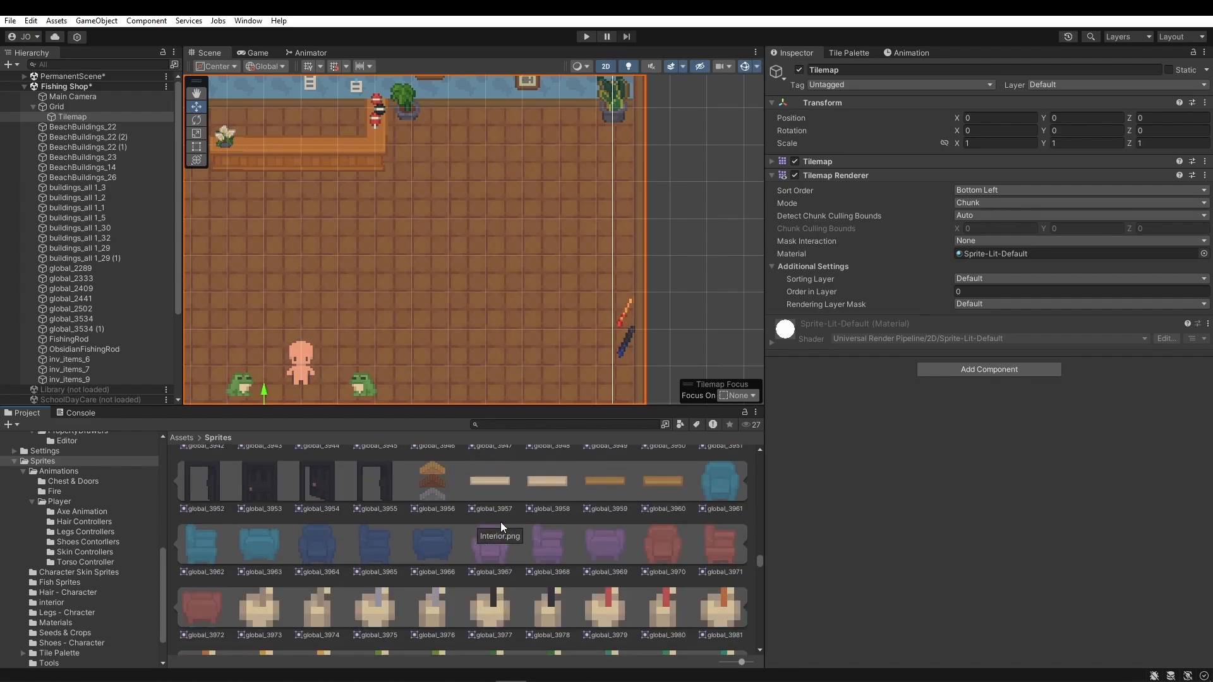
scroll(501, 522, down, 11)
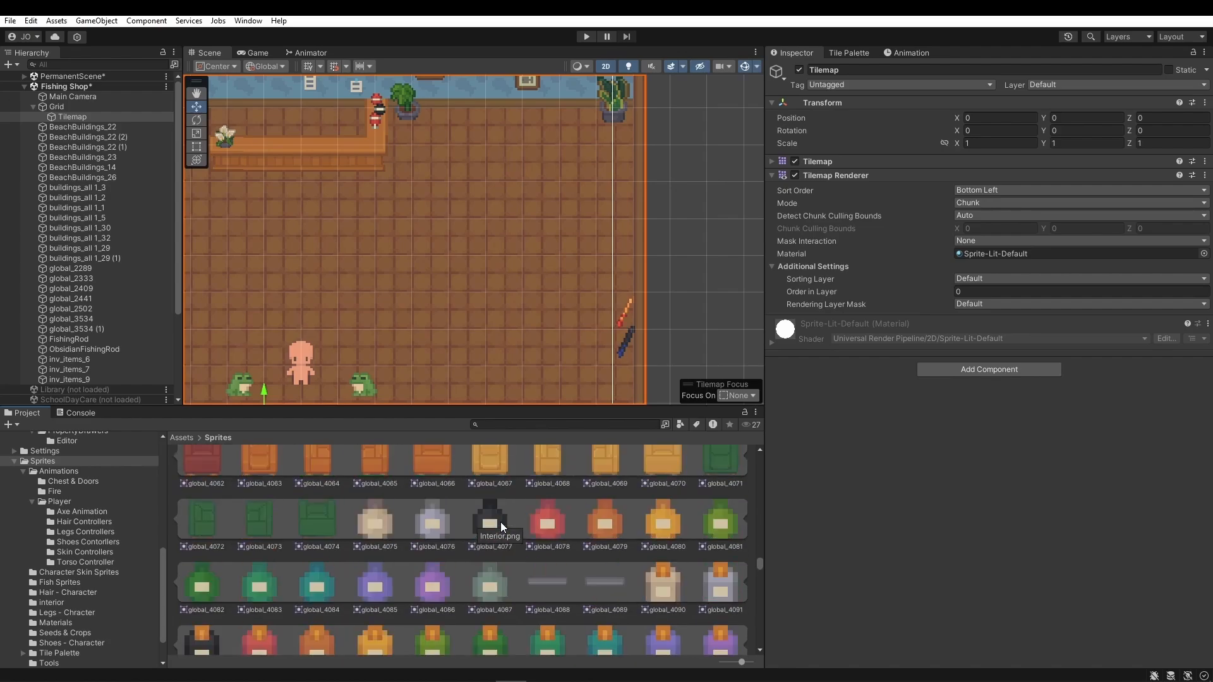
scroll(500, 522, down, 8)
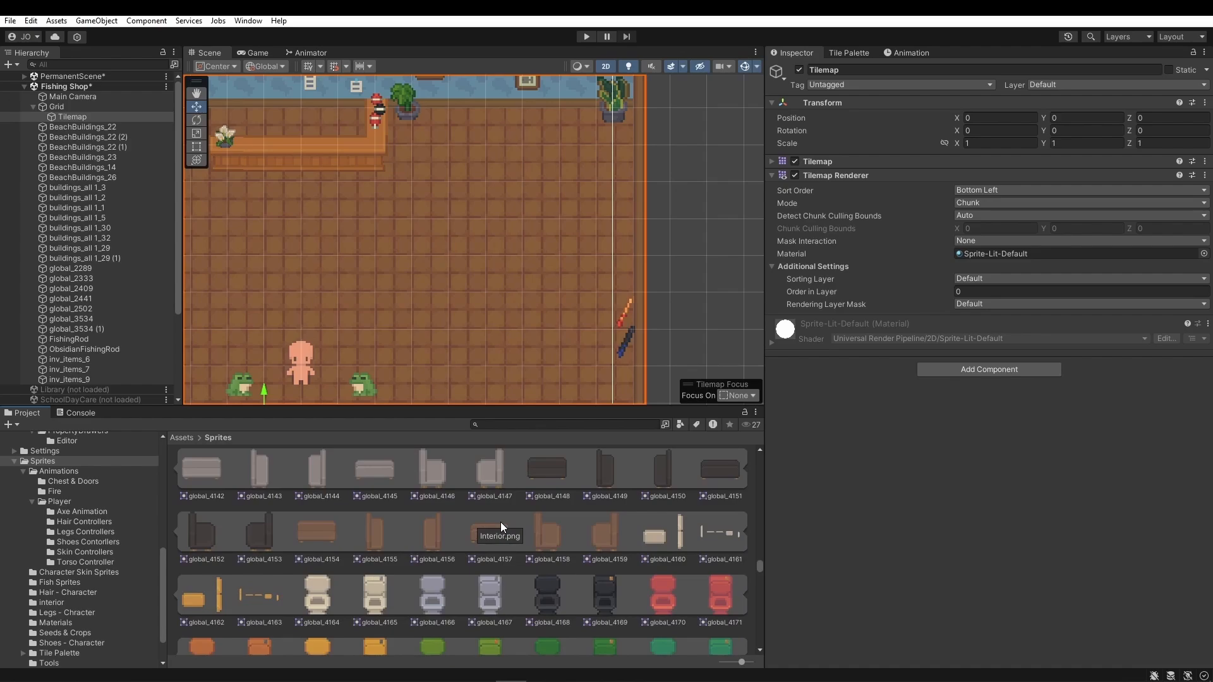
scroll(501, 522, down, 3)
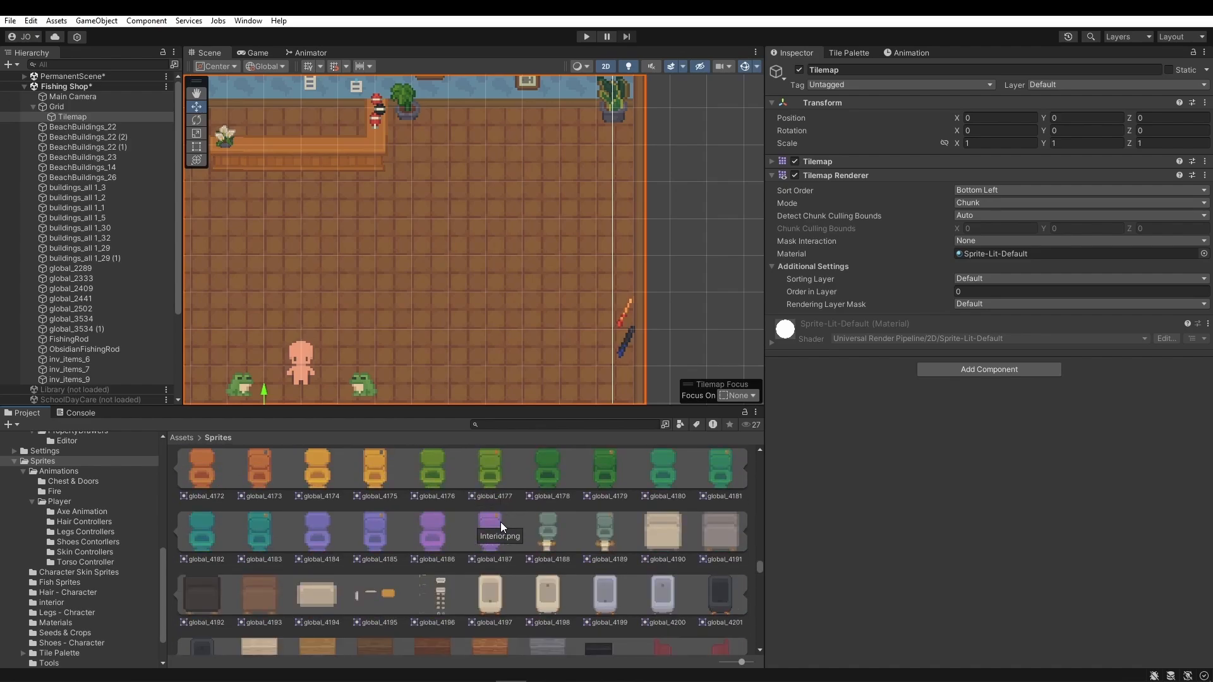
scroll(500, 522, down, 5)
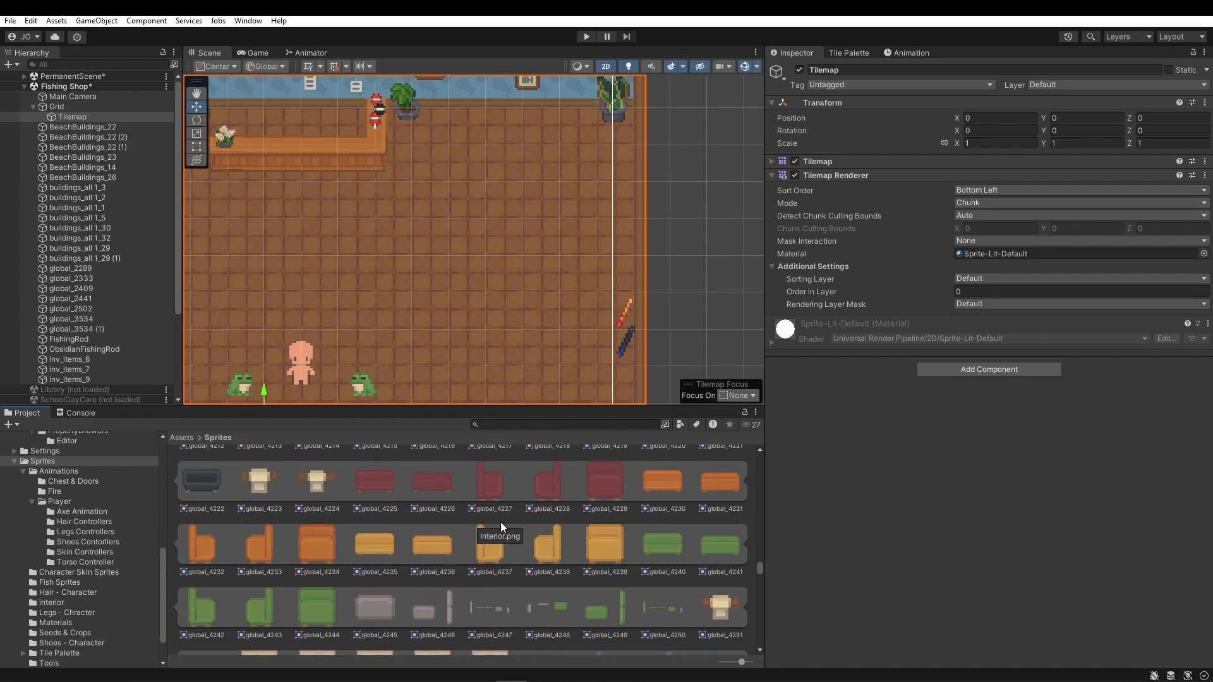
scroll(501, 522, down, 10)
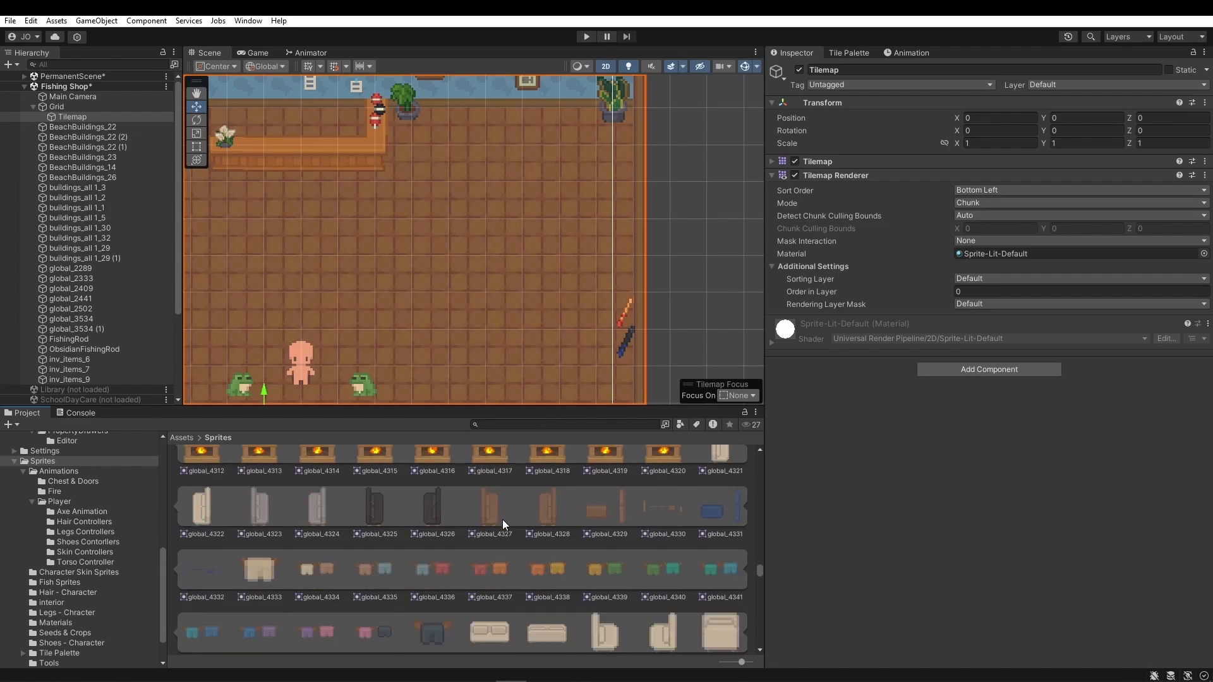
scroll(502, 520, down, 4)
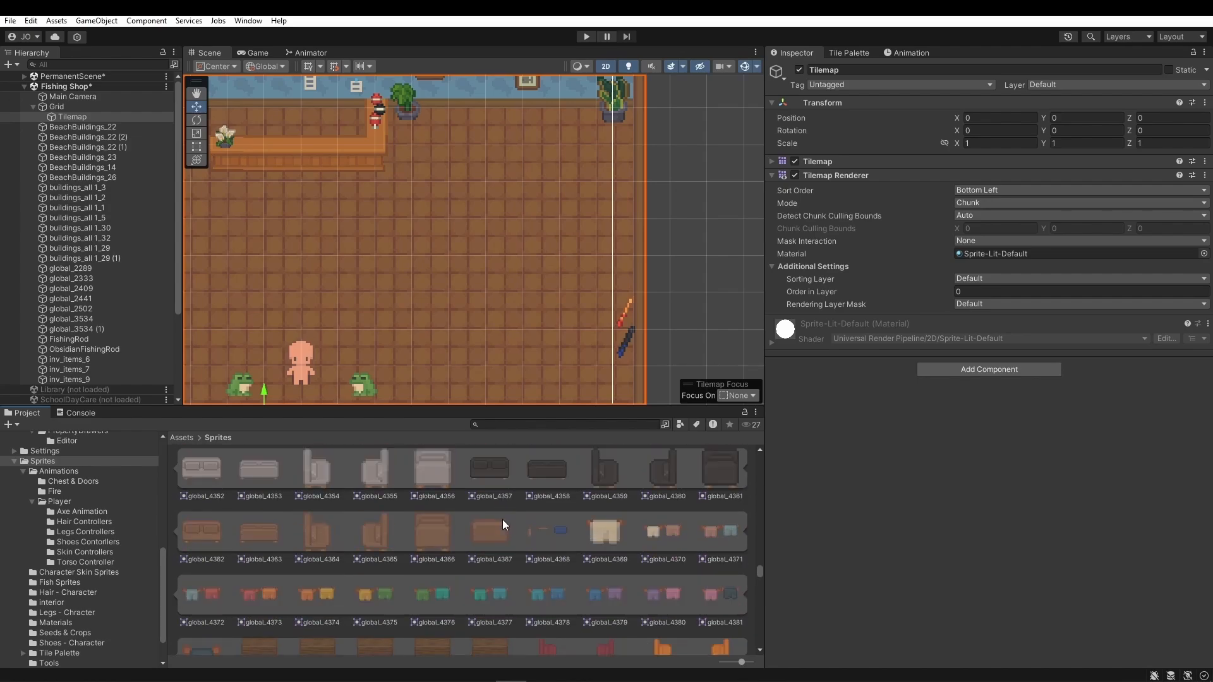
- Examine the Interior sheet's earlier sprites from about global_4381 back to global_3275, looking for a table or decoration for the floor
scroll(503, 519, up, 17)
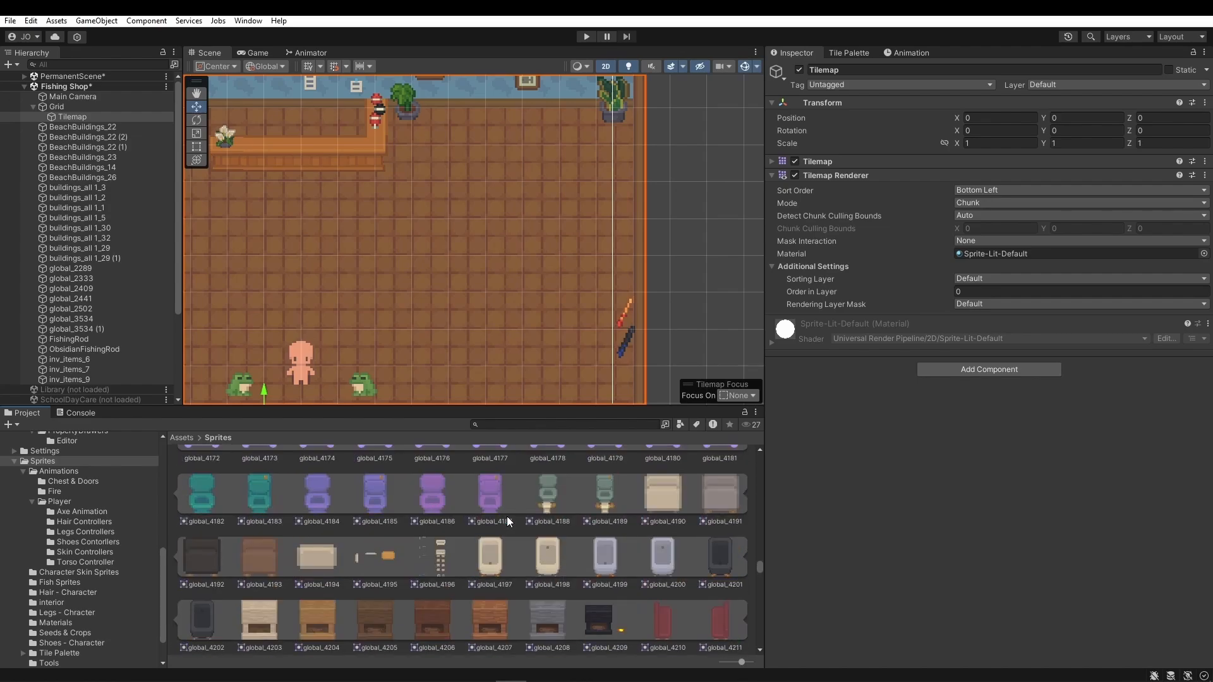
scroll(508, 522, up, 20)
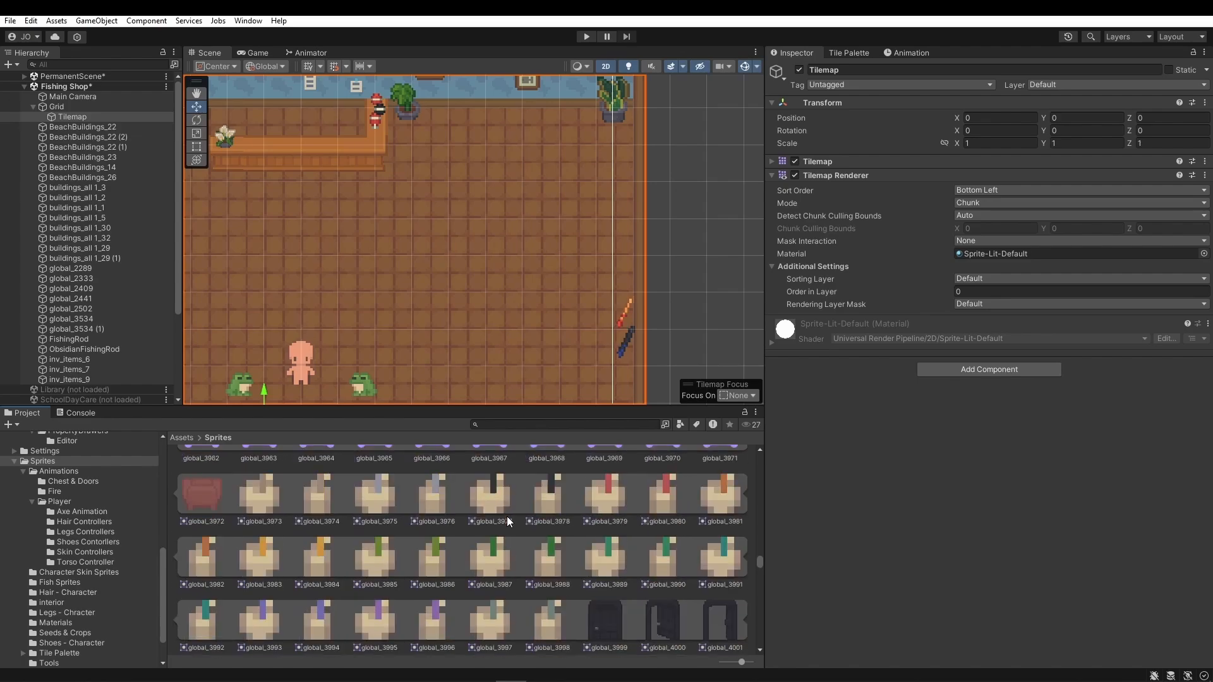
scroll(508, 519, up, 16)
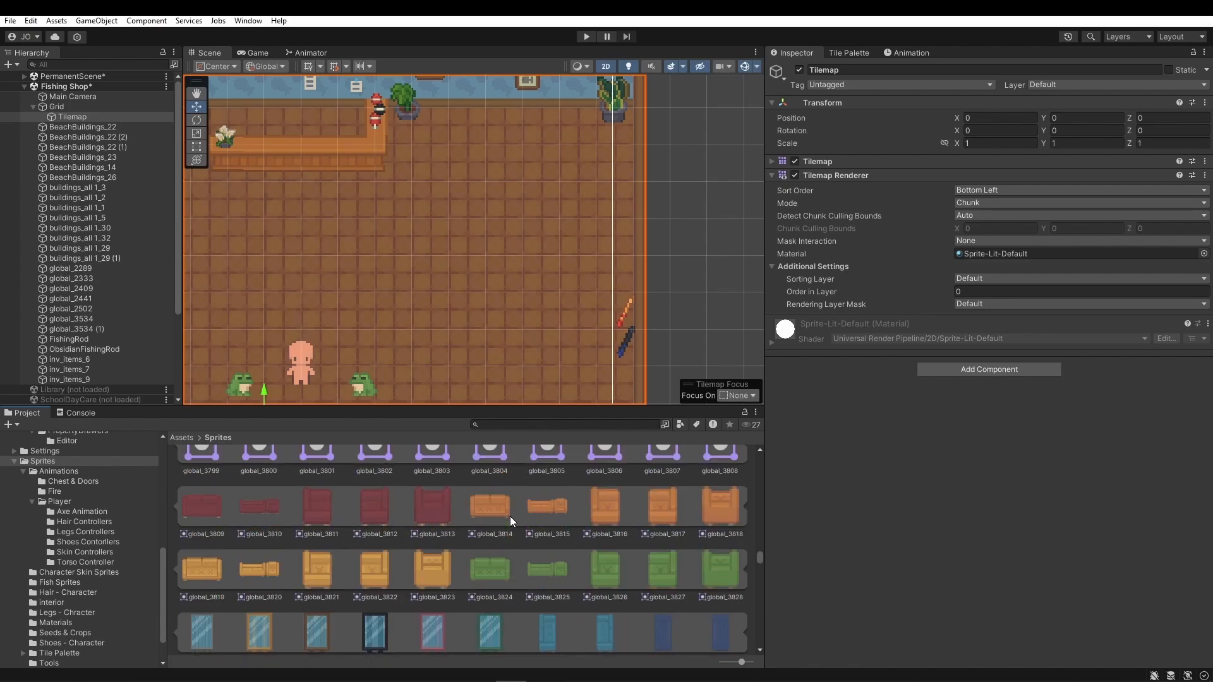
scroll(511, 518, up, 8)
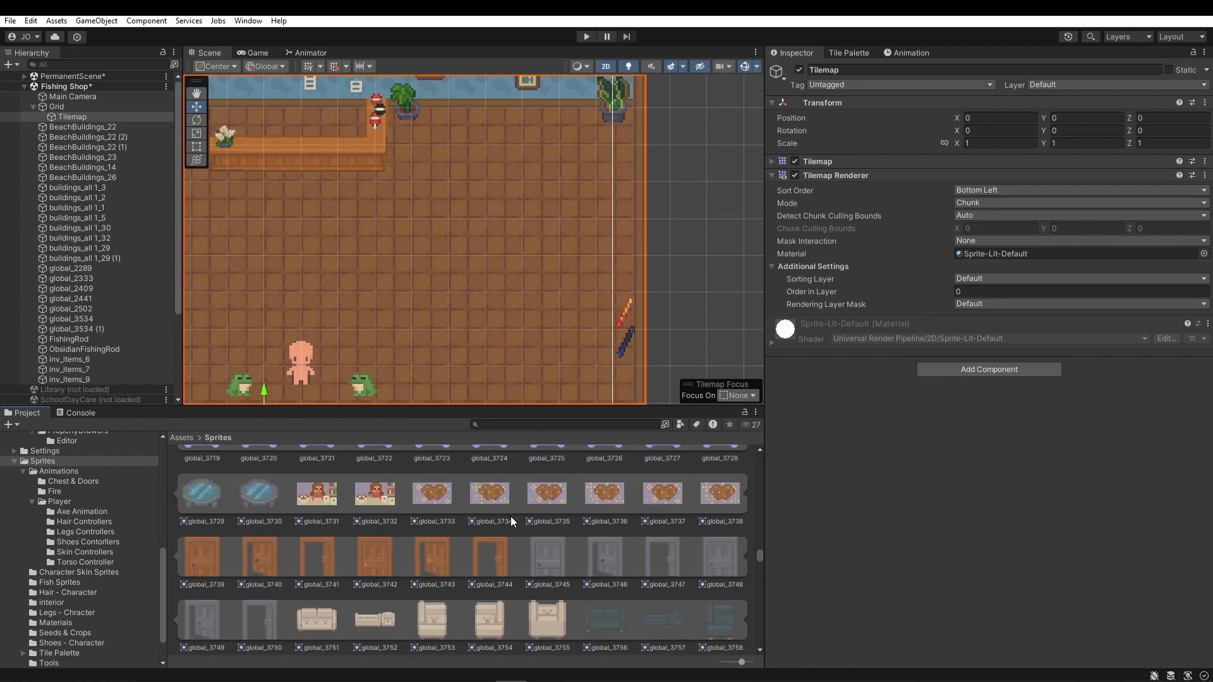
scroll(511, 517, up, 6)
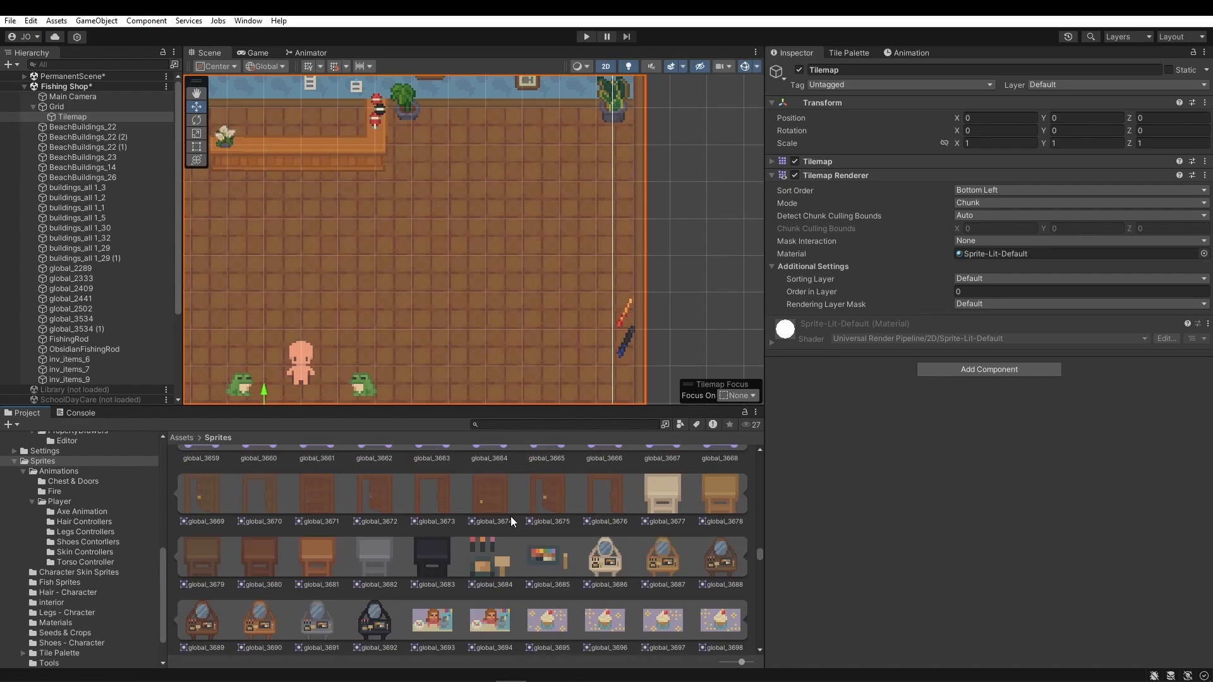
scroll(345, 571, up, 1)
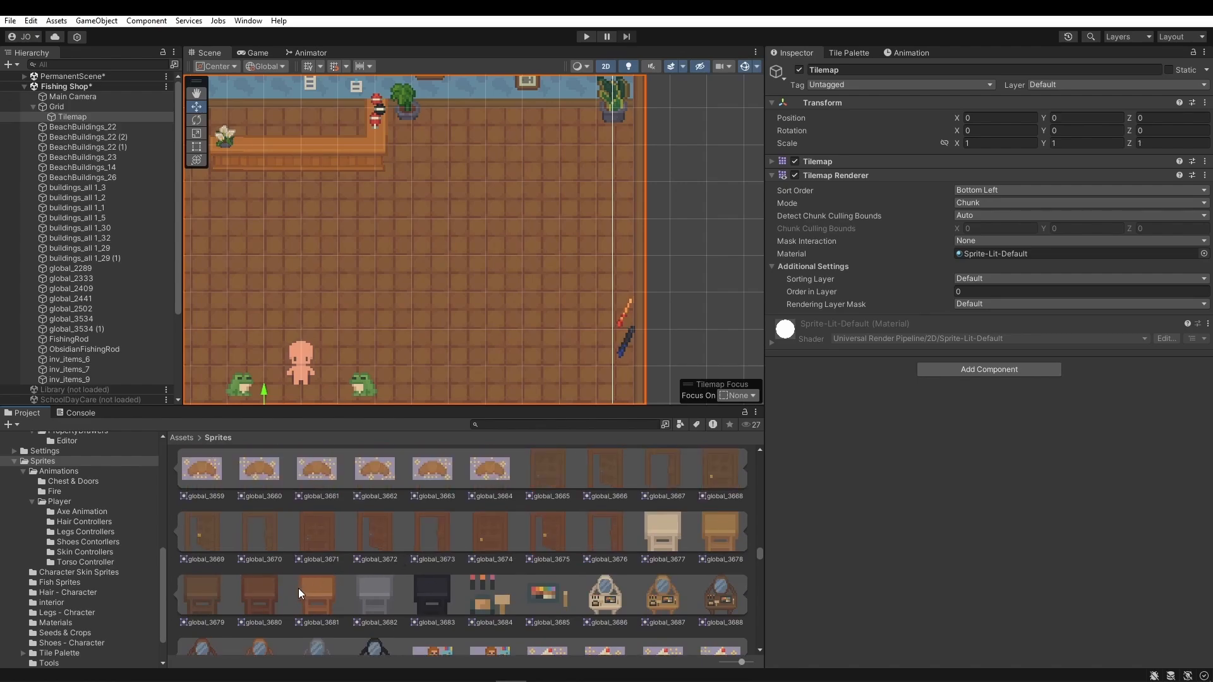
scroll(300, 593, up, 6)
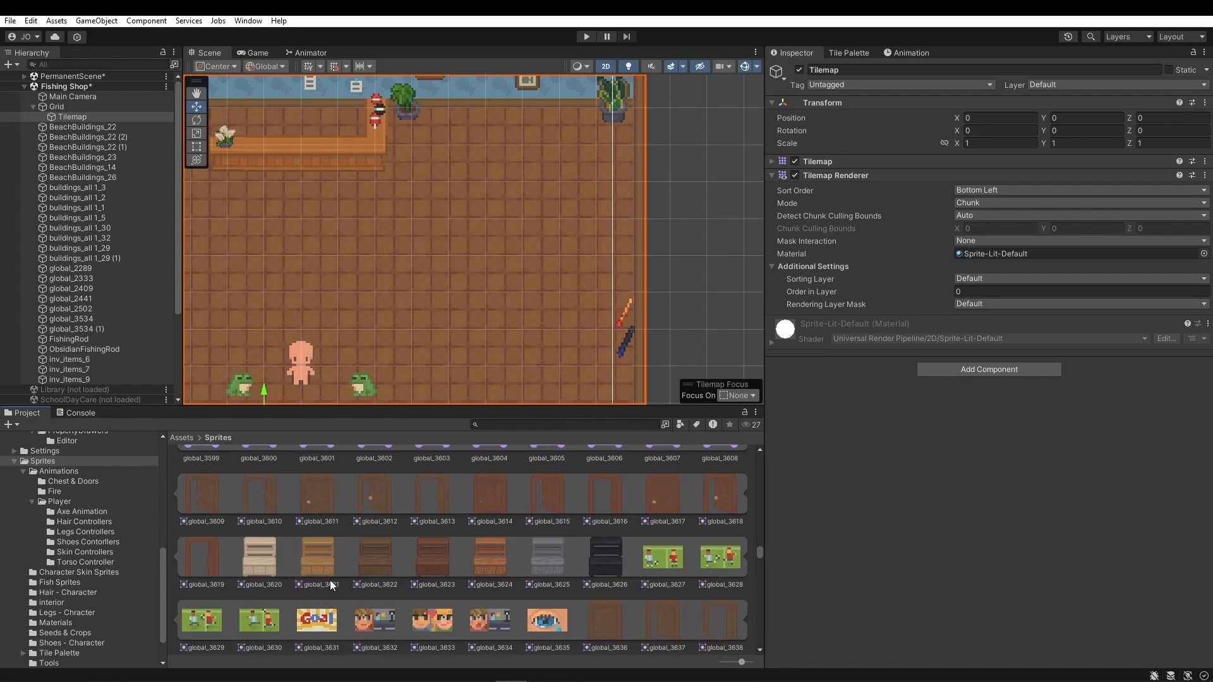
scroll(330, 580, up, 5)
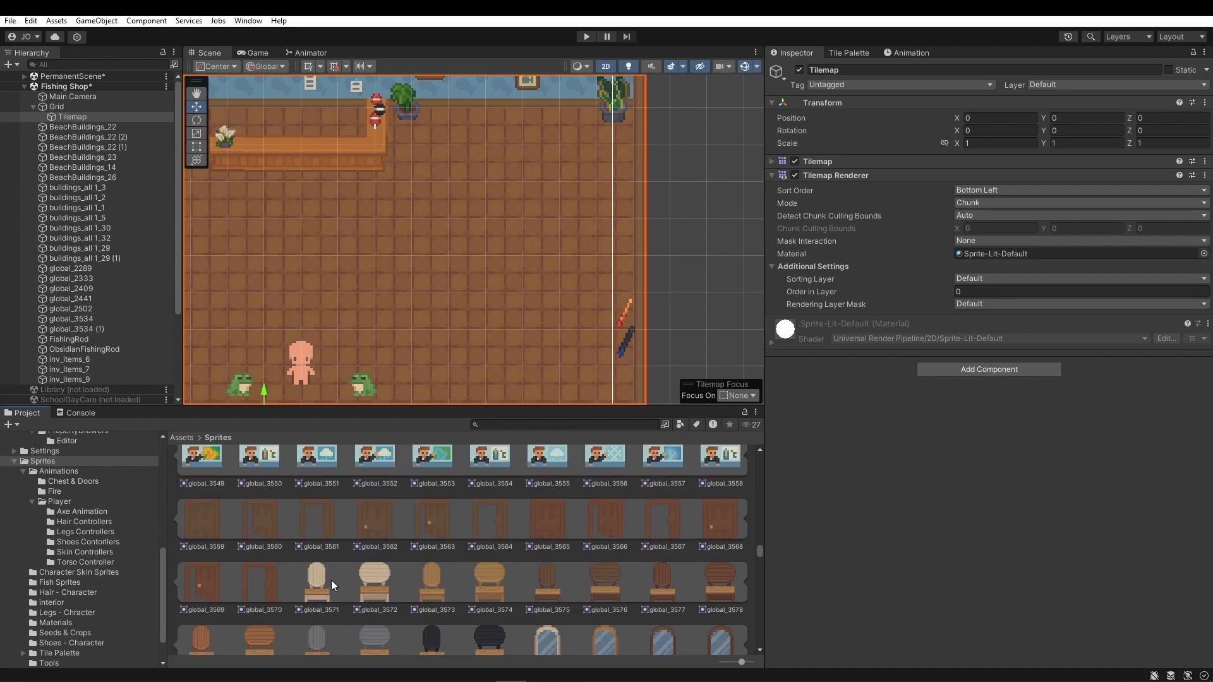
scroll(331, 580, up, 4)
scroll(551, 525, up, 1)
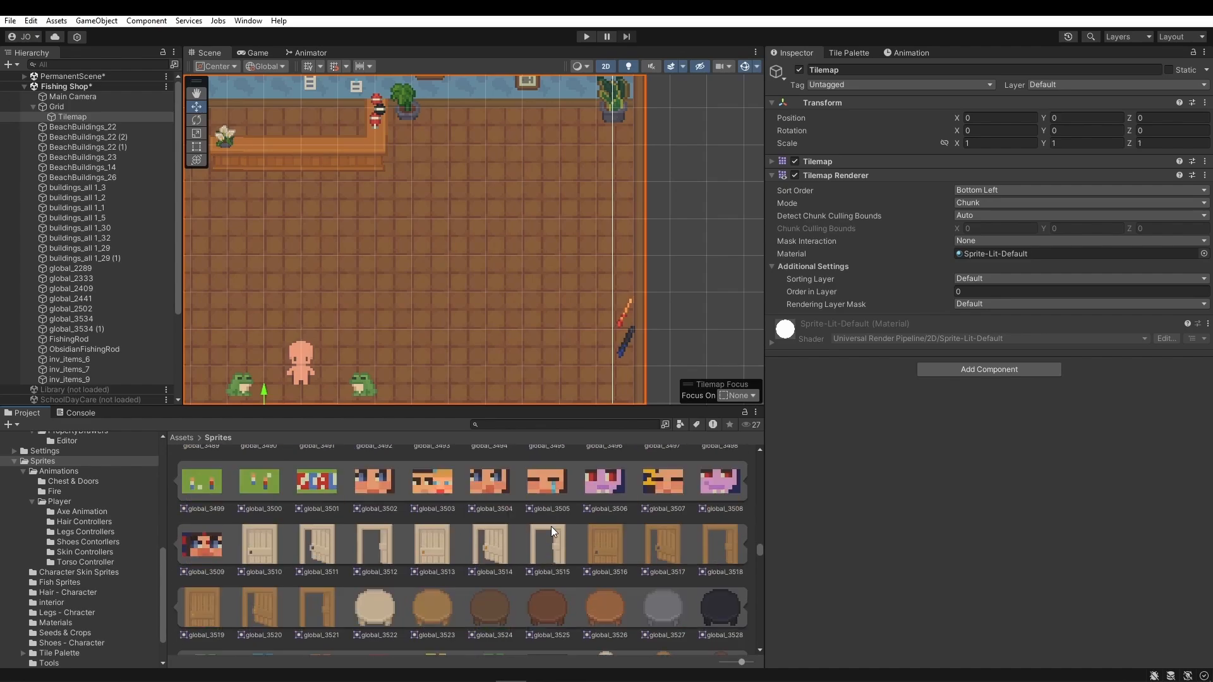
scroll(551, 526, up, 5)
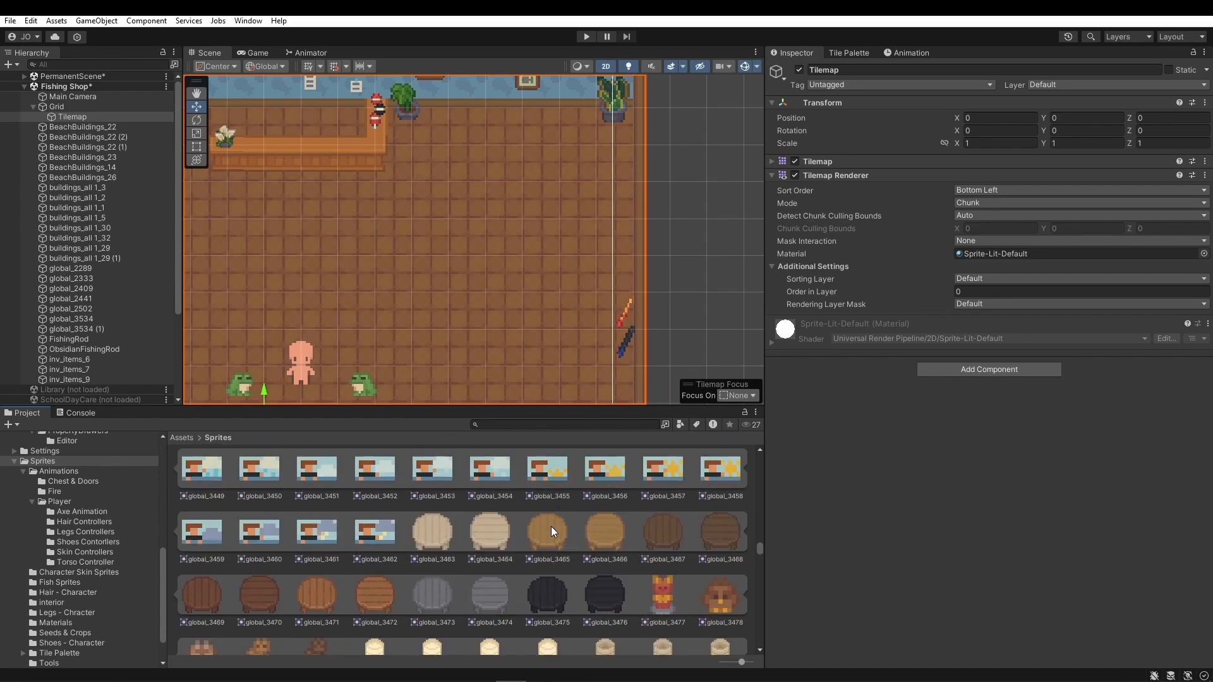
scroll(551, 526, up, 8)
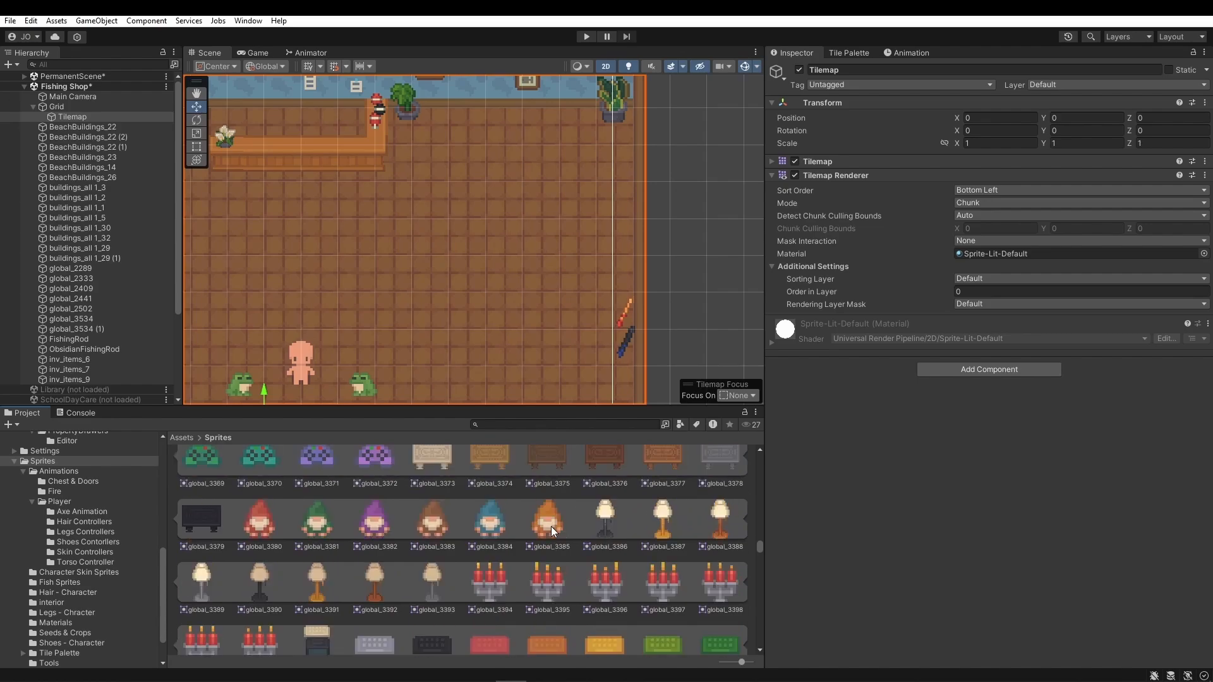
scroll(551, 526, up, 1)
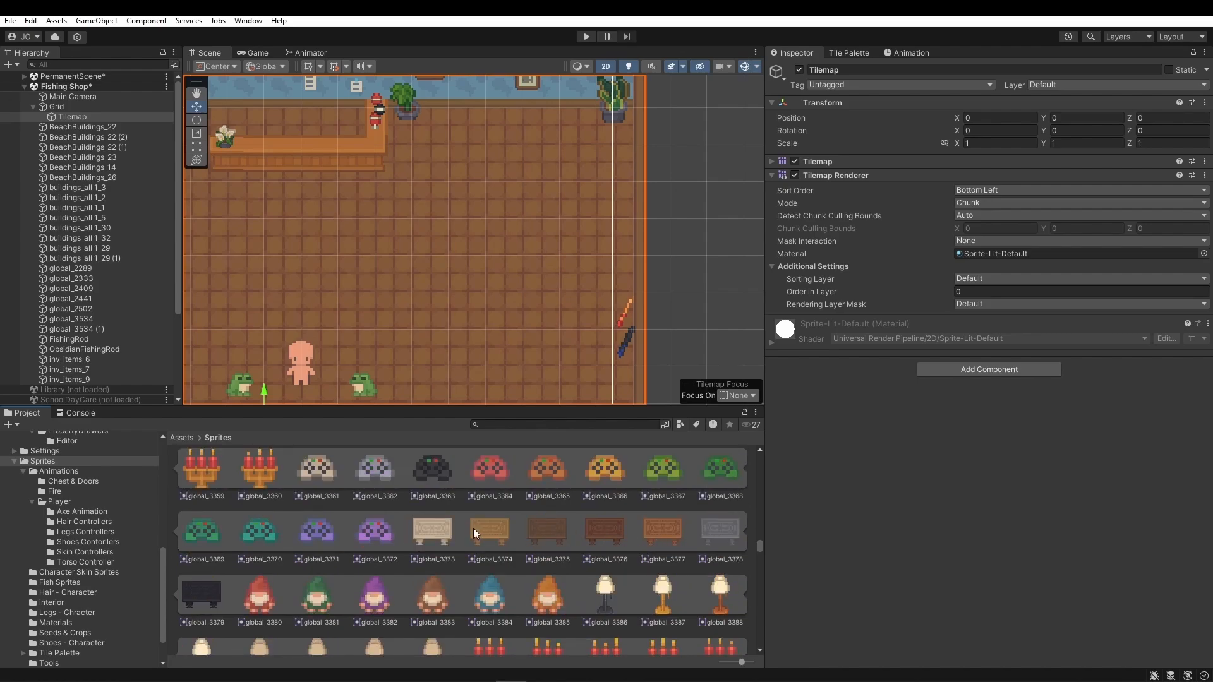
scroll(474, 529, up, 5)
scroll(476, 528, up, 3)
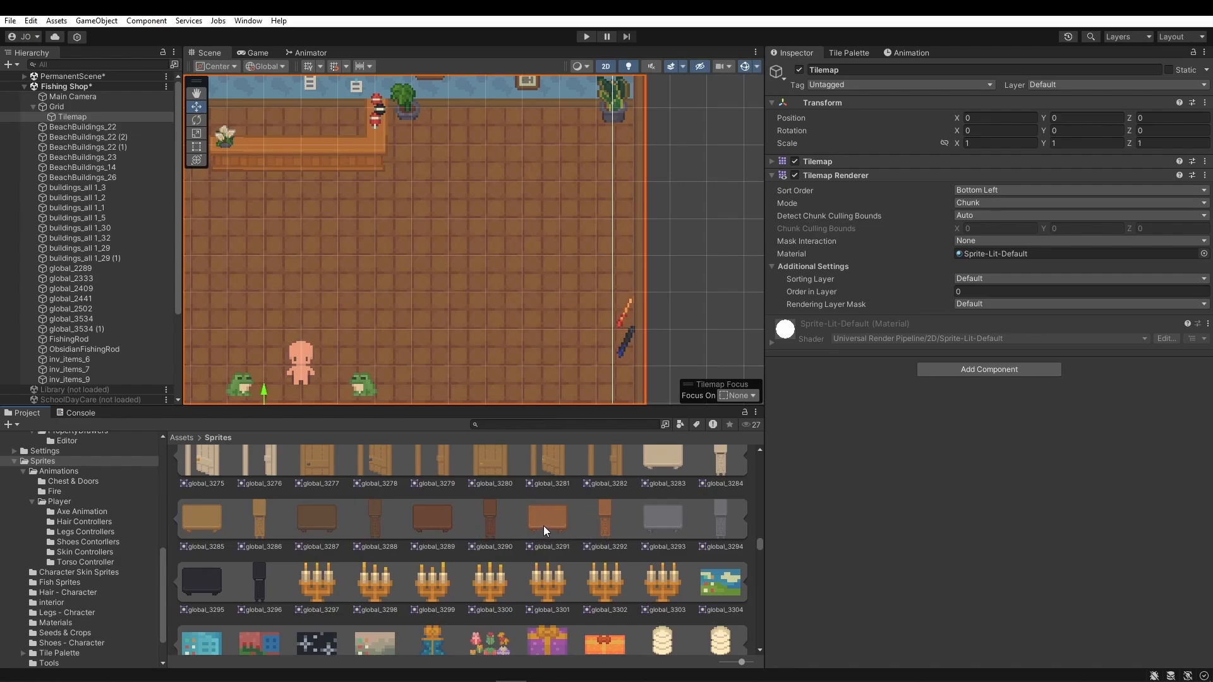
- Place the dark brown global_3233 table near the east wall above the fishing rods at X 8.5, Y 17.5, with sorting layer Instances
scroll(677, 535, up, 1)
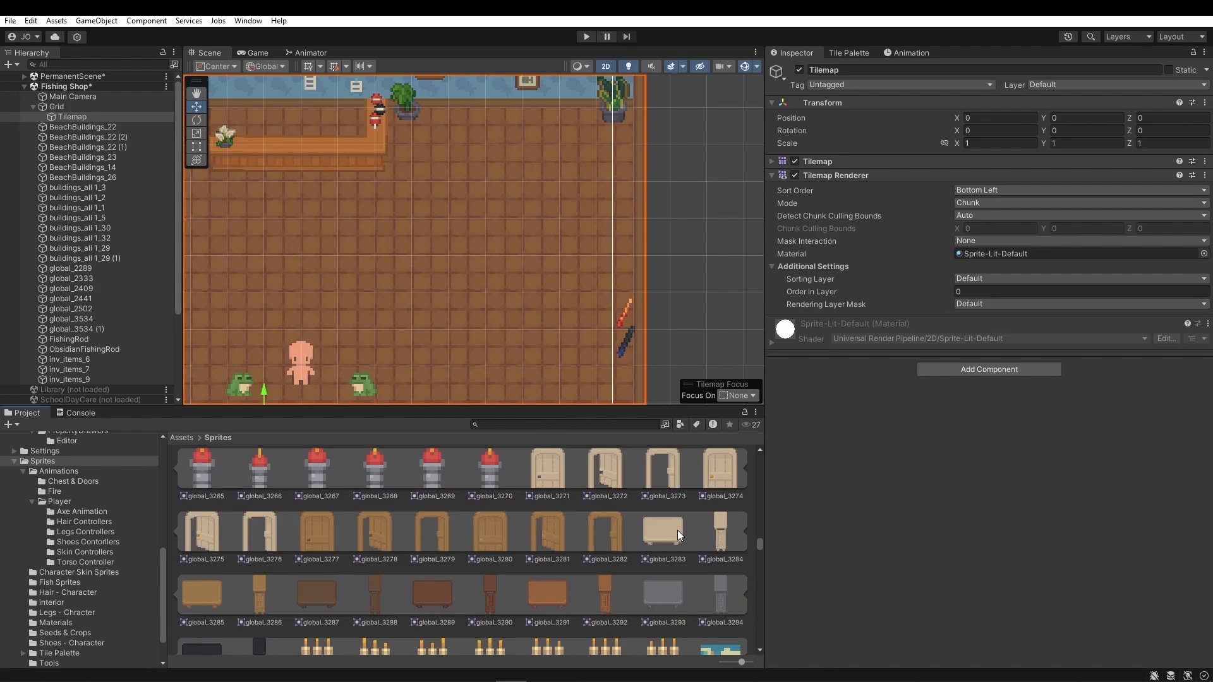
scroll(678, 534, down, 1)
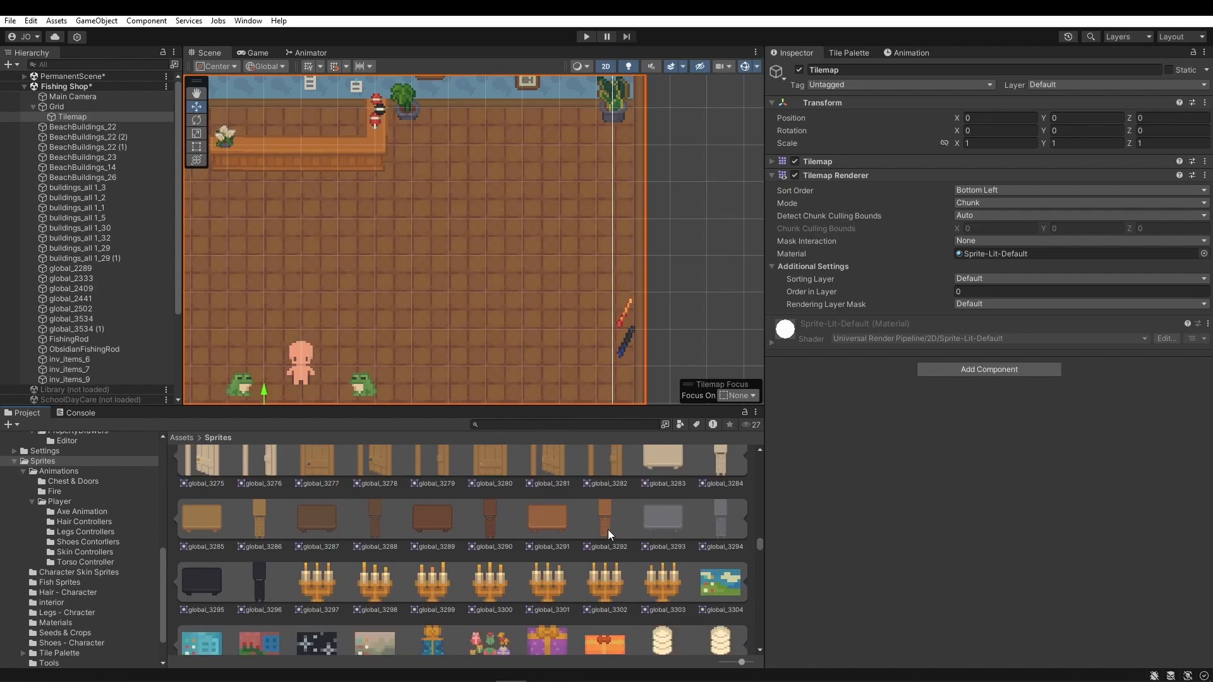
scroll(494, 524, up, 2)
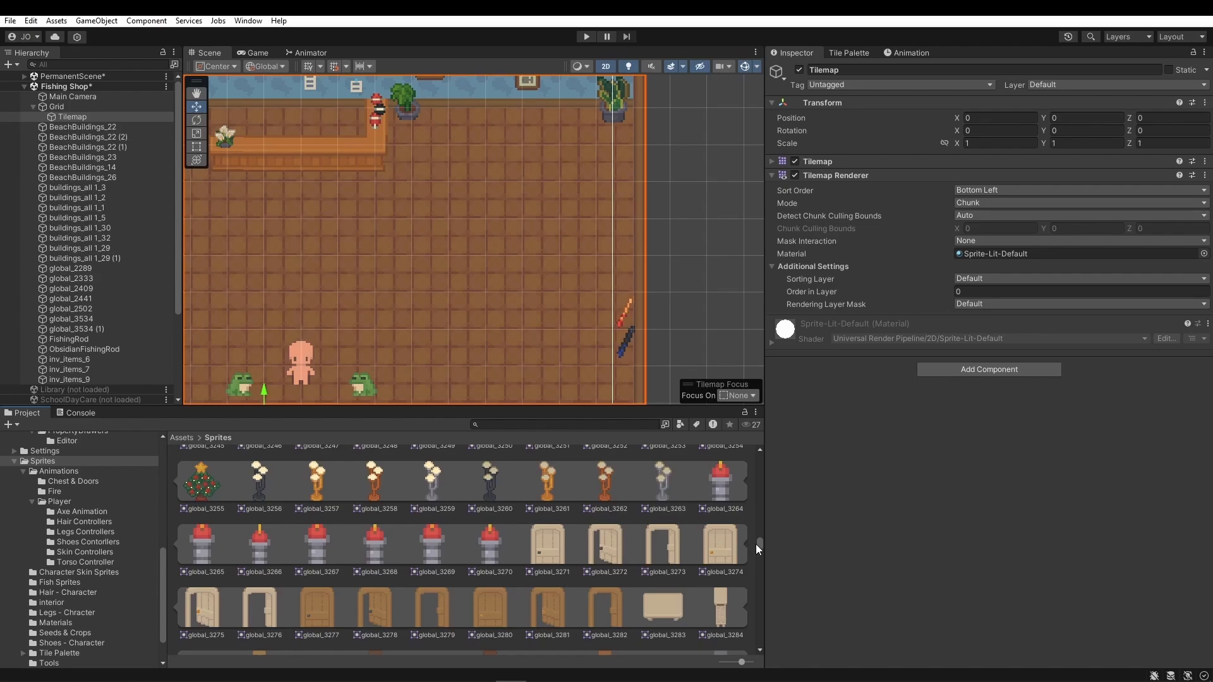
scroll(755, 544, up, 3)
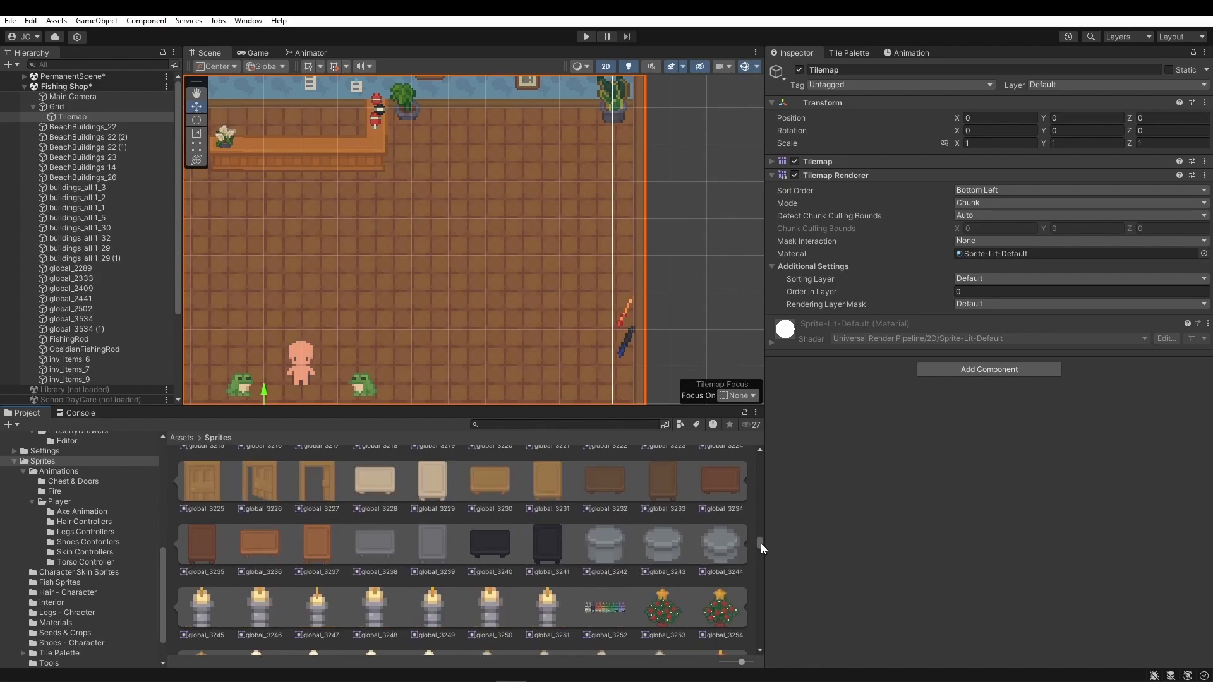
scroll(638, 528, up, 1)
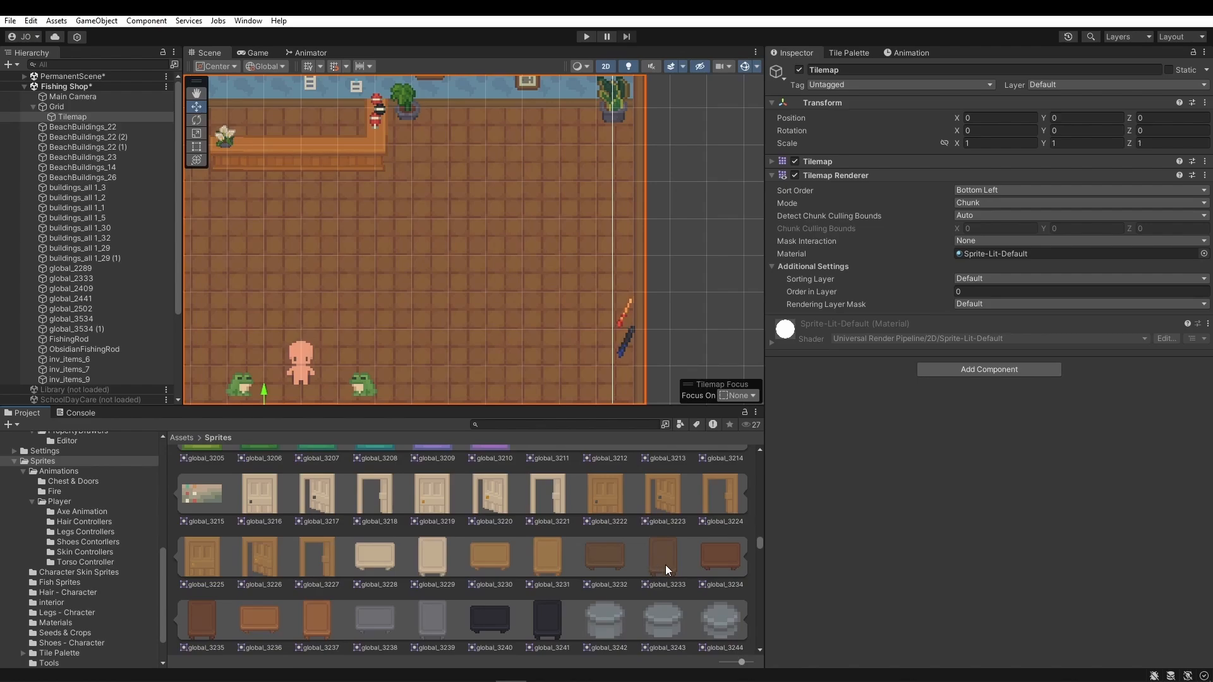
drag(666, 564, 613, 230)
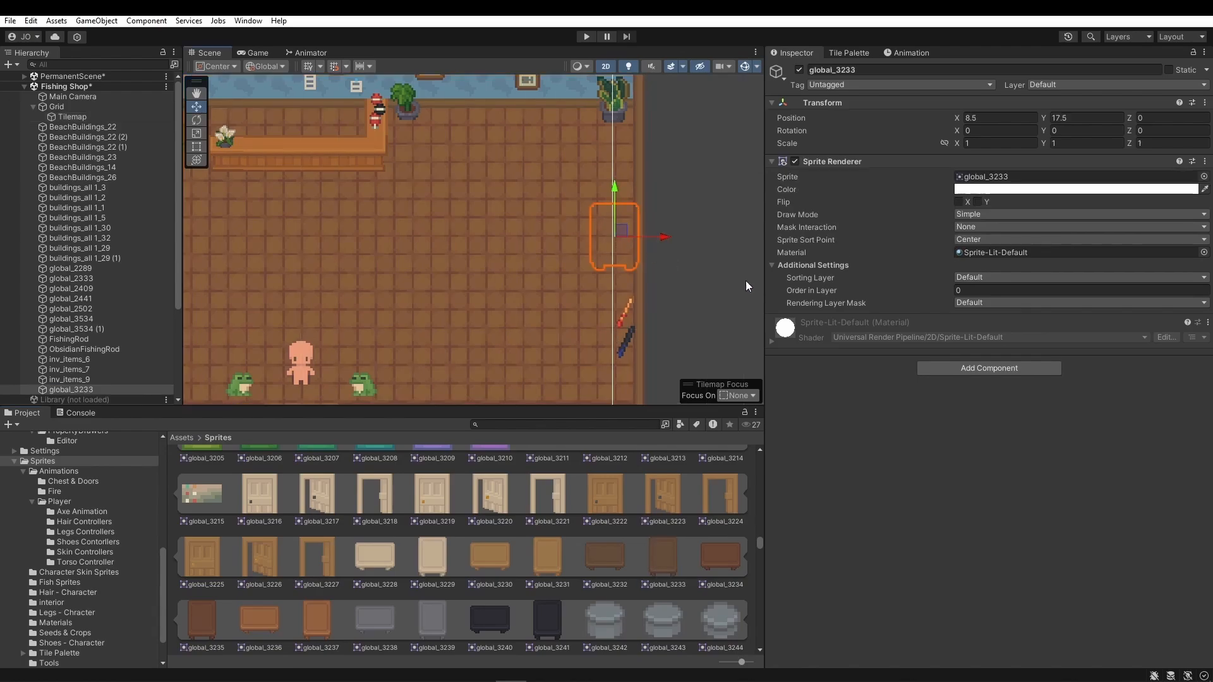
click(993, 277)
click(1009, 377)
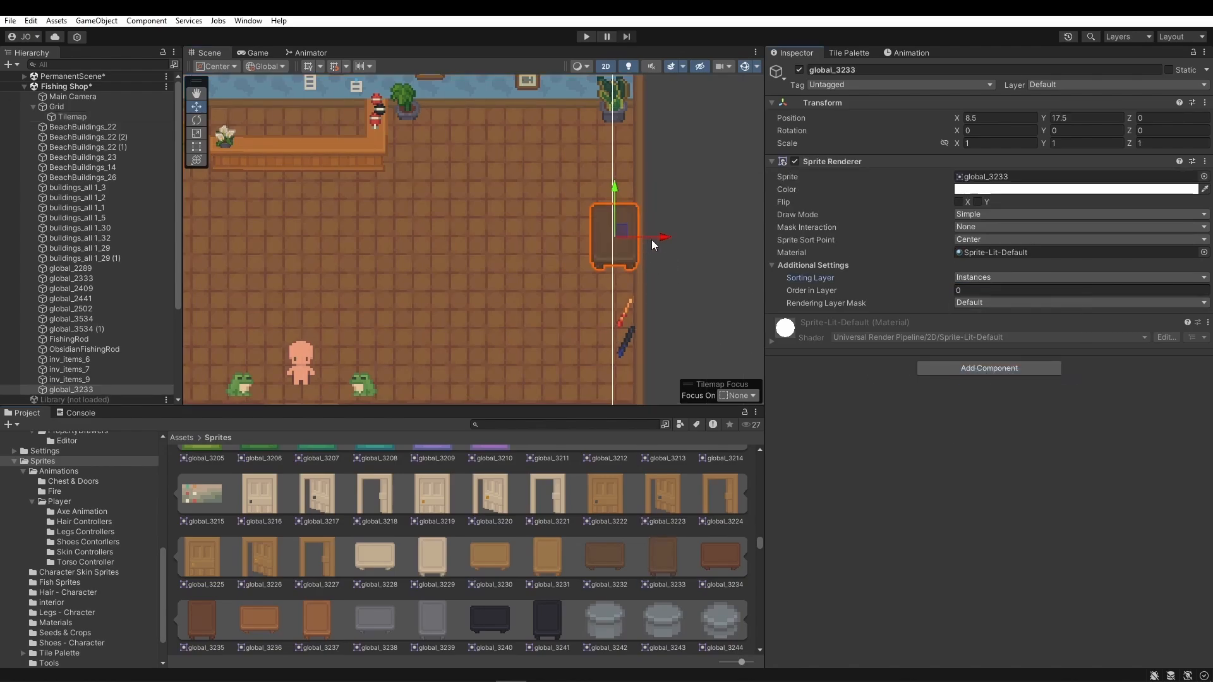
- Shift the global_3233 table slightly west to X 8.36 and lower it to just above the fishing rods
drag(652, 241, 655, 241)
click(526, 317)
scroll(532, 318, up, 3)
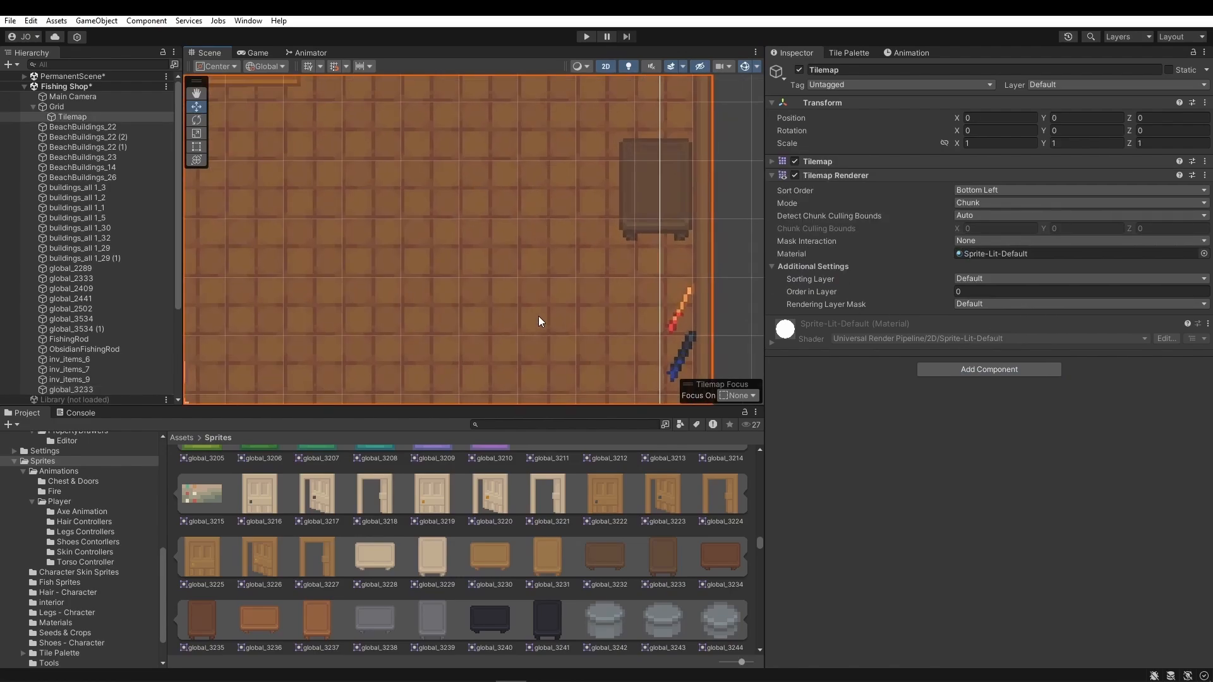
click(655, 181)
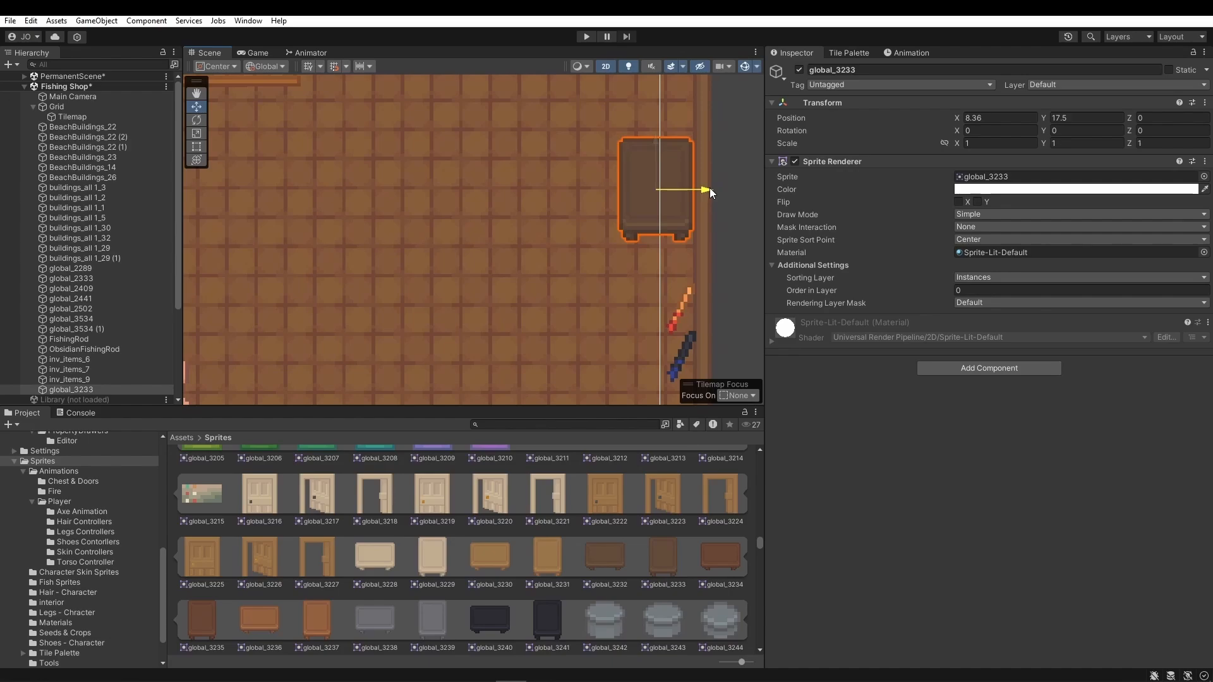
drag(653, 149, 666, 183)
click(558, 292)
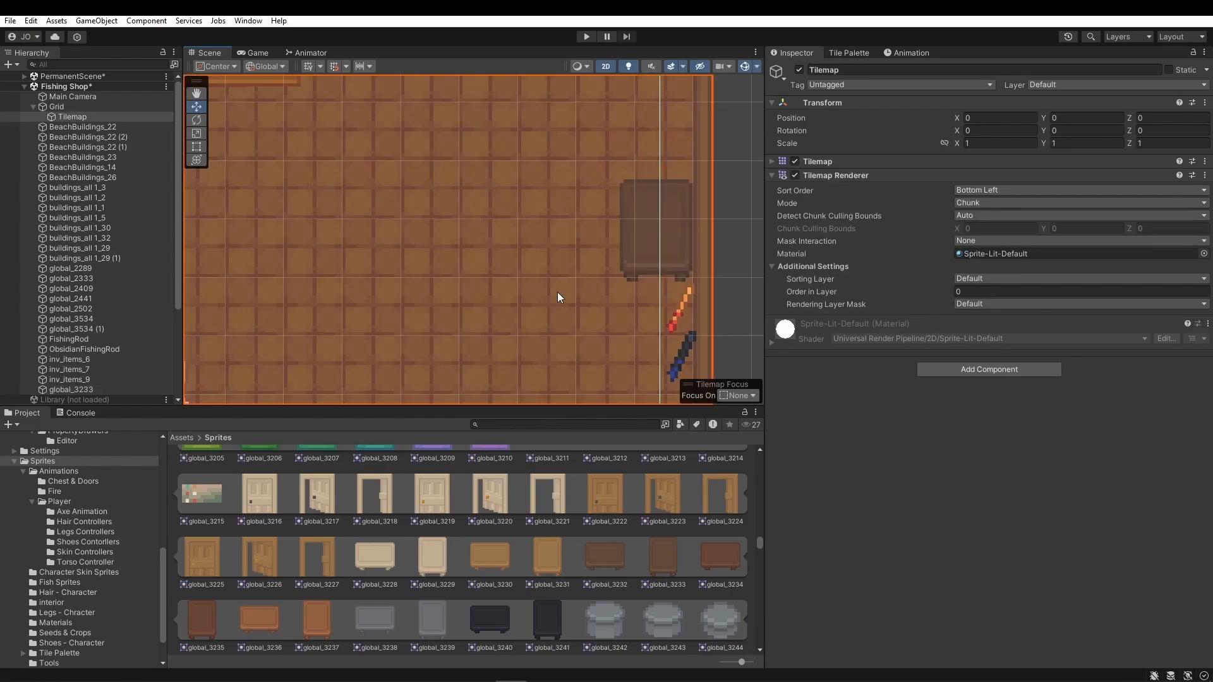
scroll(558, 291, down, 5)
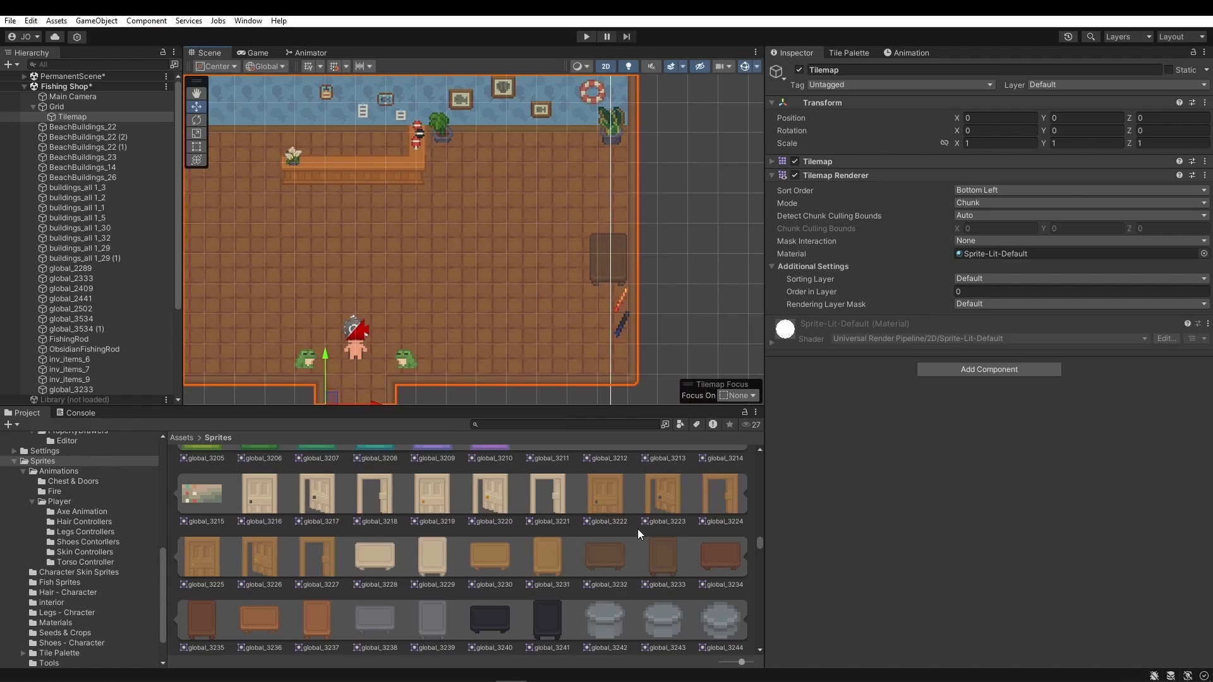
- Return to the Sprites folder, collapse the Interior sheet and expand the inv_items sheet's sprites
click(183, 438)
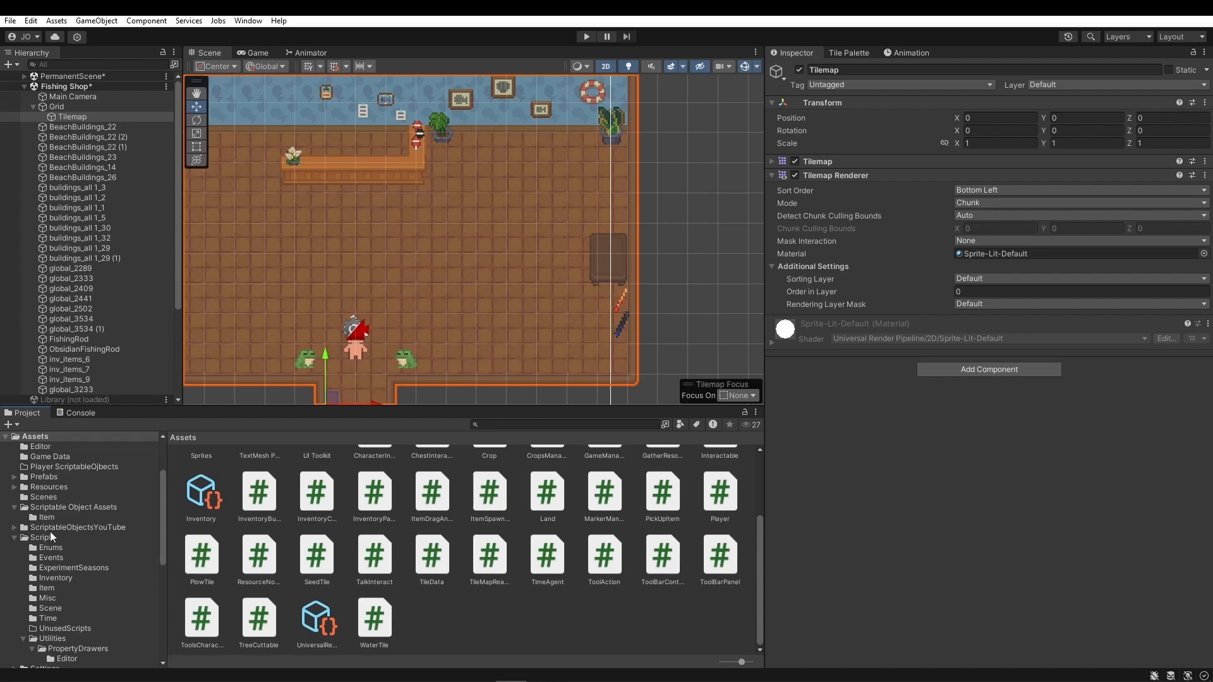
scroll(70, 599, down, 3)
click(43, 641)
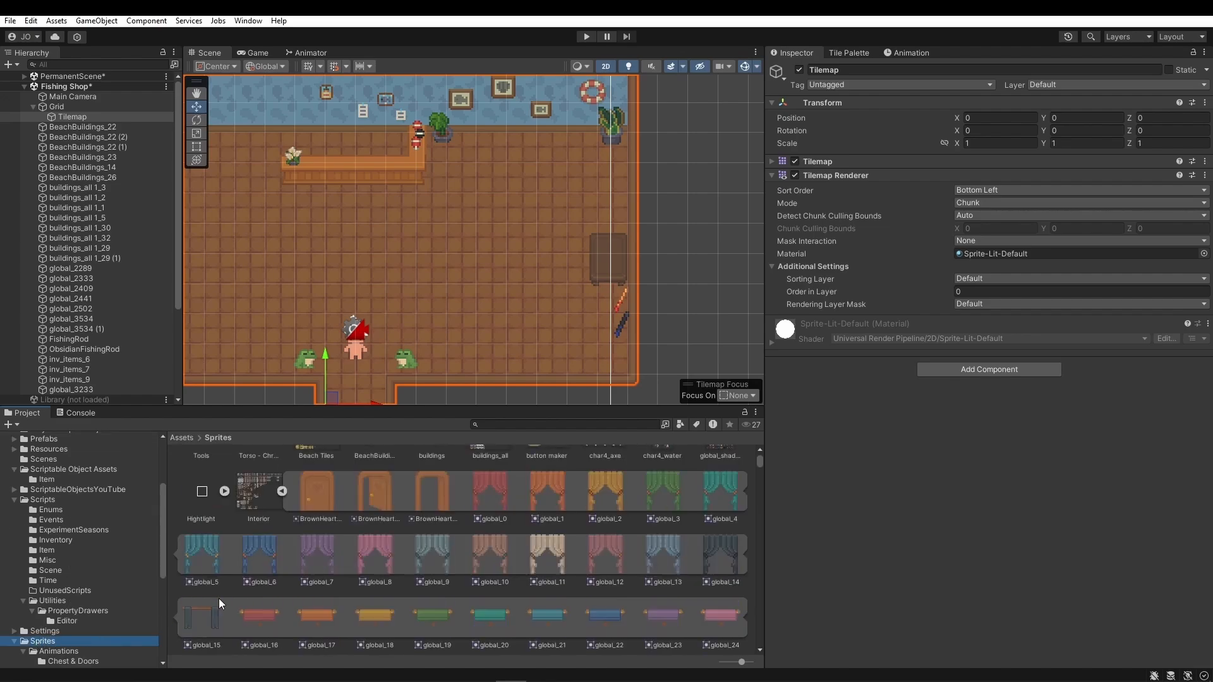
click(282, 490)
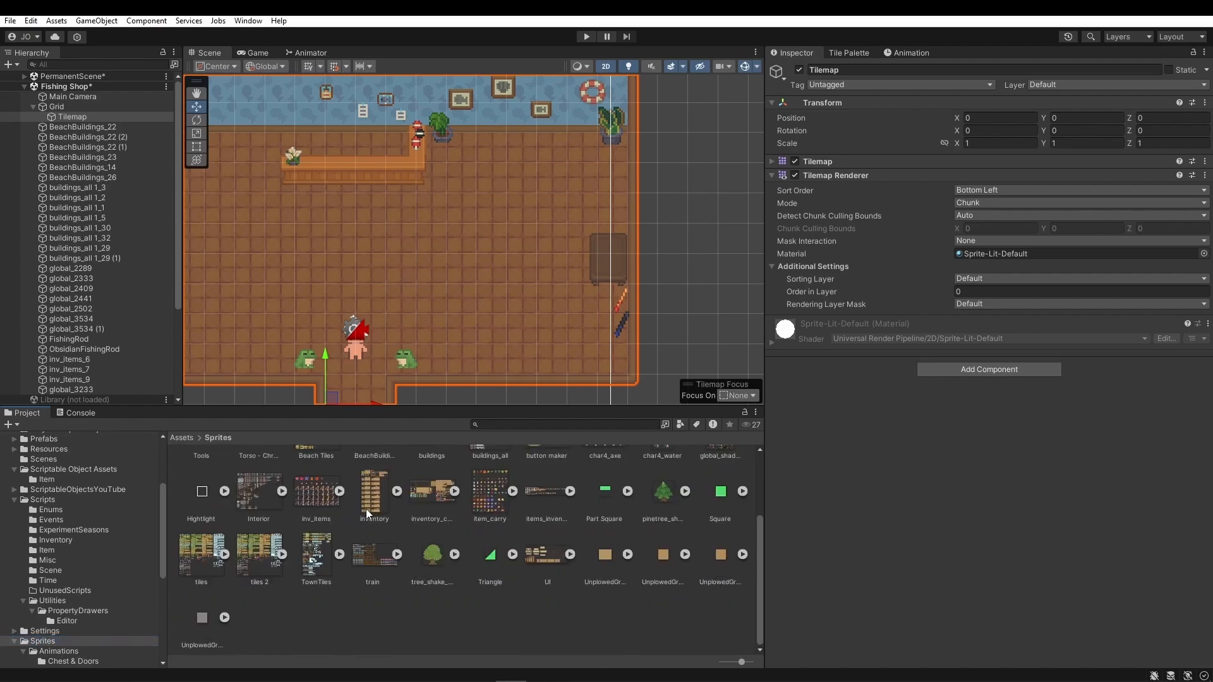
click(340, 491)
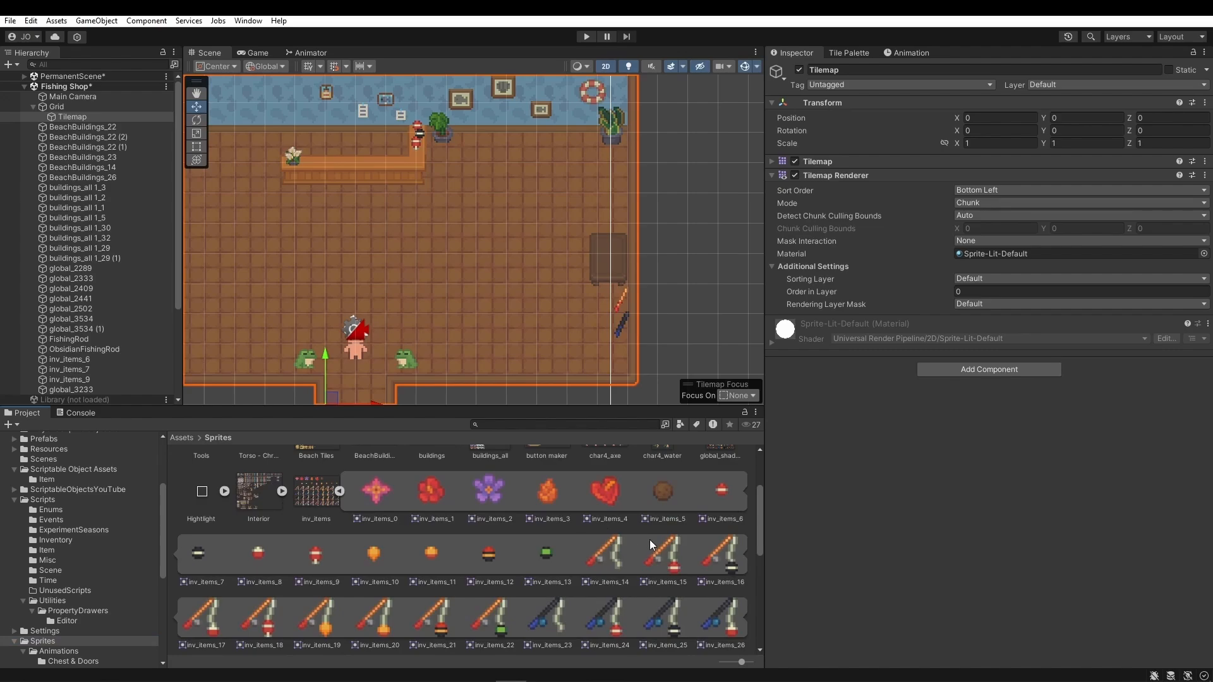
- Place the inv_items_12 bobber on the dark table at X 8.29, Y 17.25, with sorting layer Instances and order in layer 1
drag(490, 559, 612, 240)
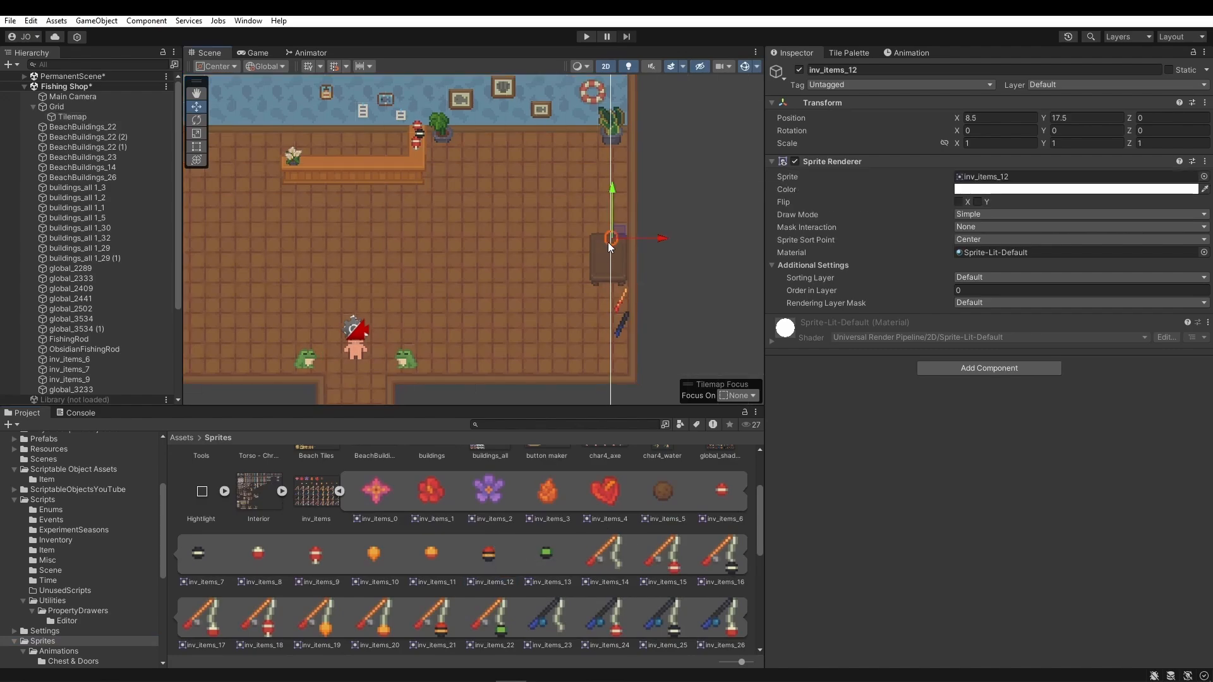
click(1016, 278)
click(989, 373)
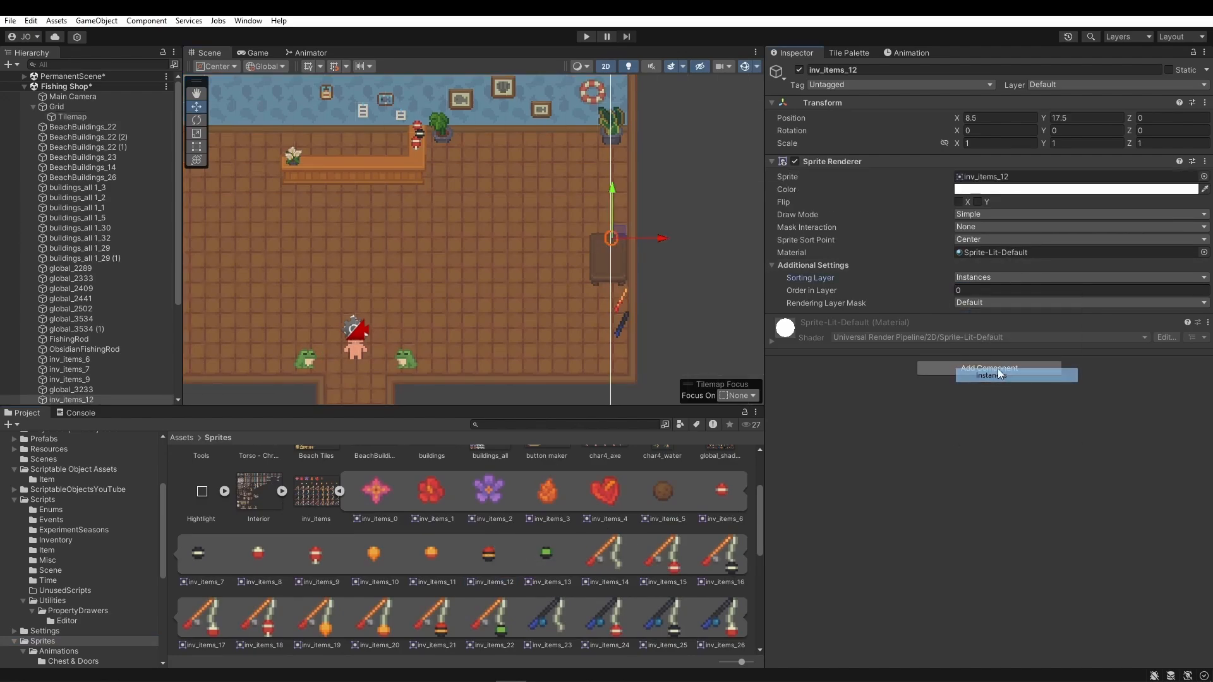
click(969, 291)
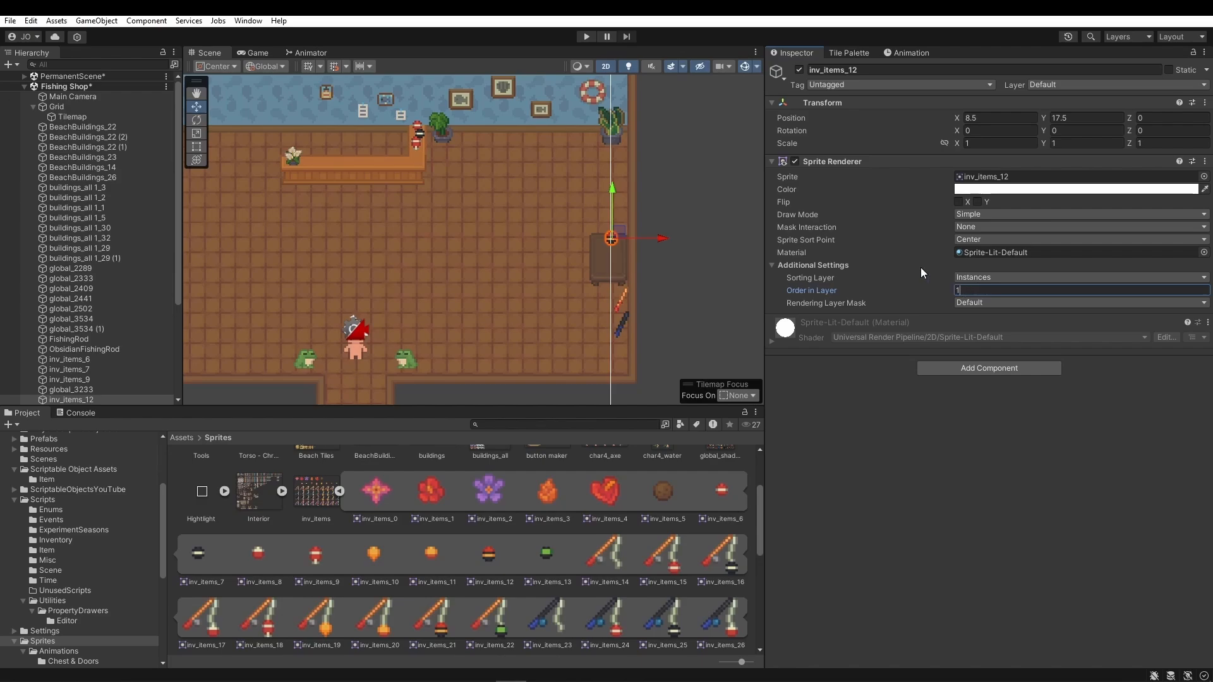
drag(614, 197, 619, 207)
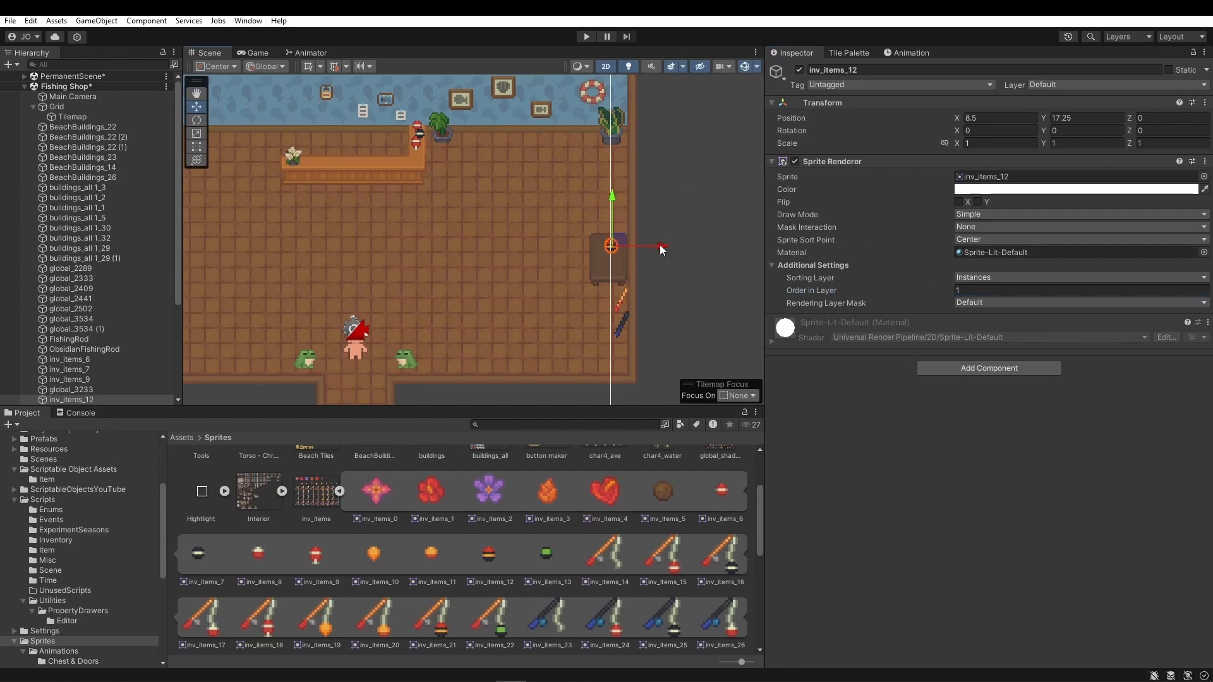
drag(662, 247, 656, 248)
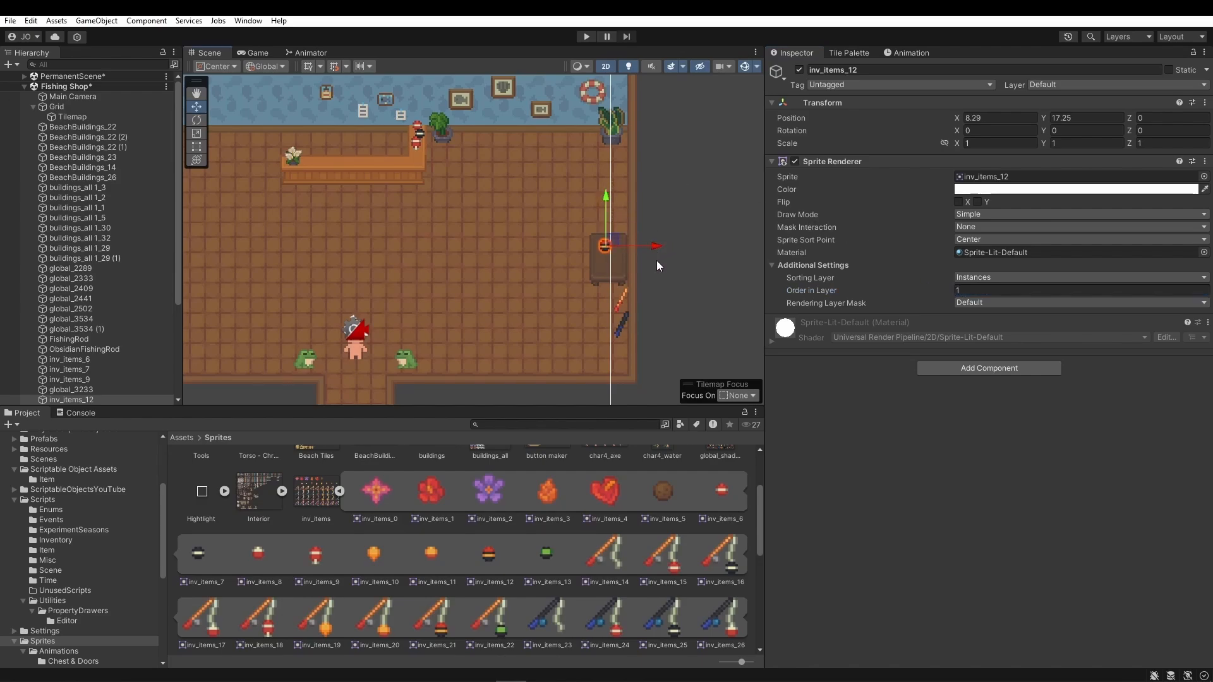
- Place the orange inv_items_11 bobber on the dark table at X 8.68, Y 16.75598, with sorting layer Instances and order in layer 1
double_click(433, 555)
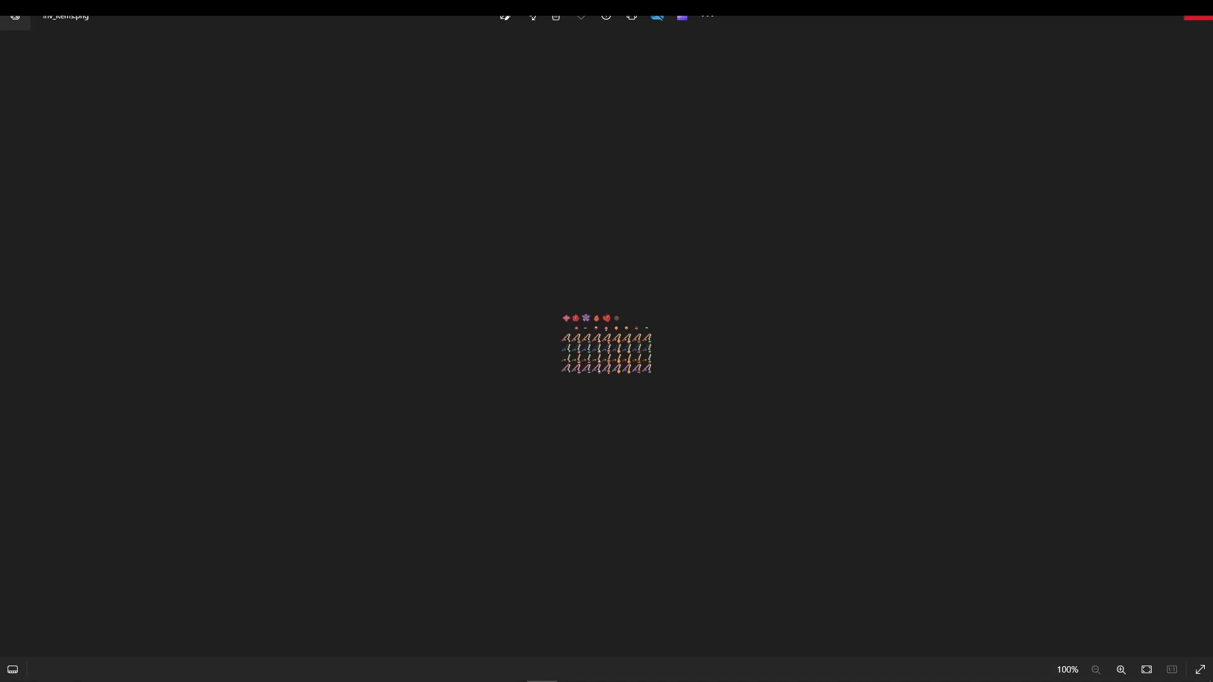
click(1198, 19)
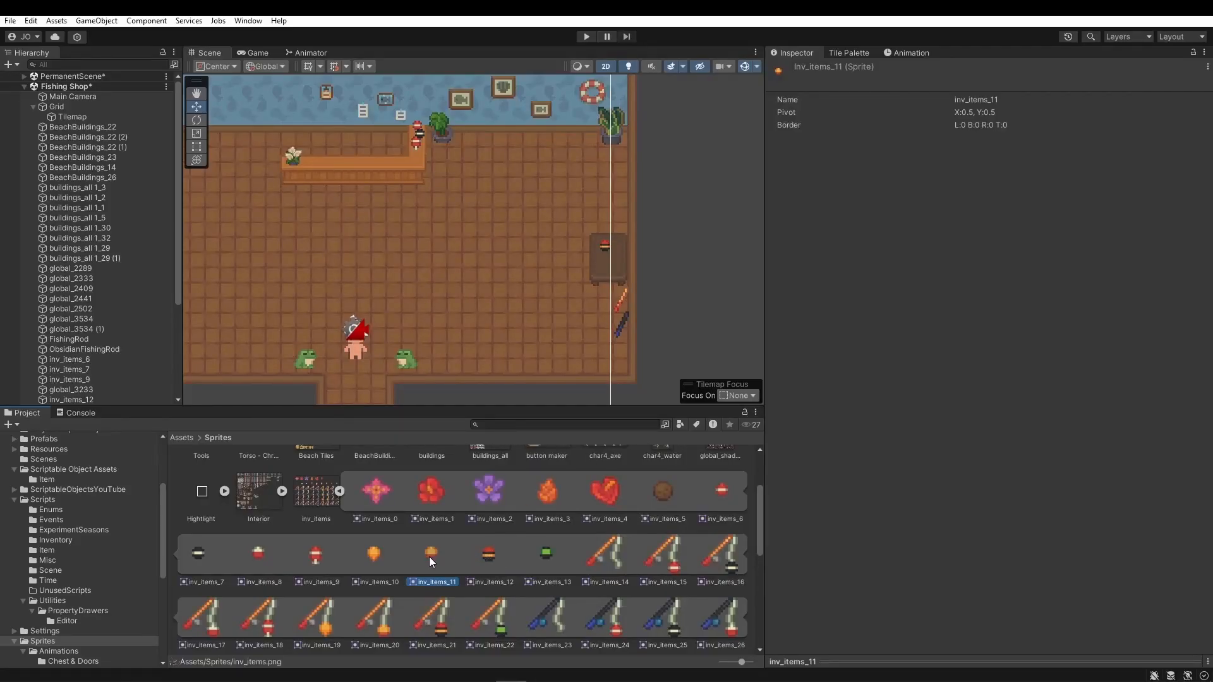
click(488, 555)
drag(429, 556, 614, 261)
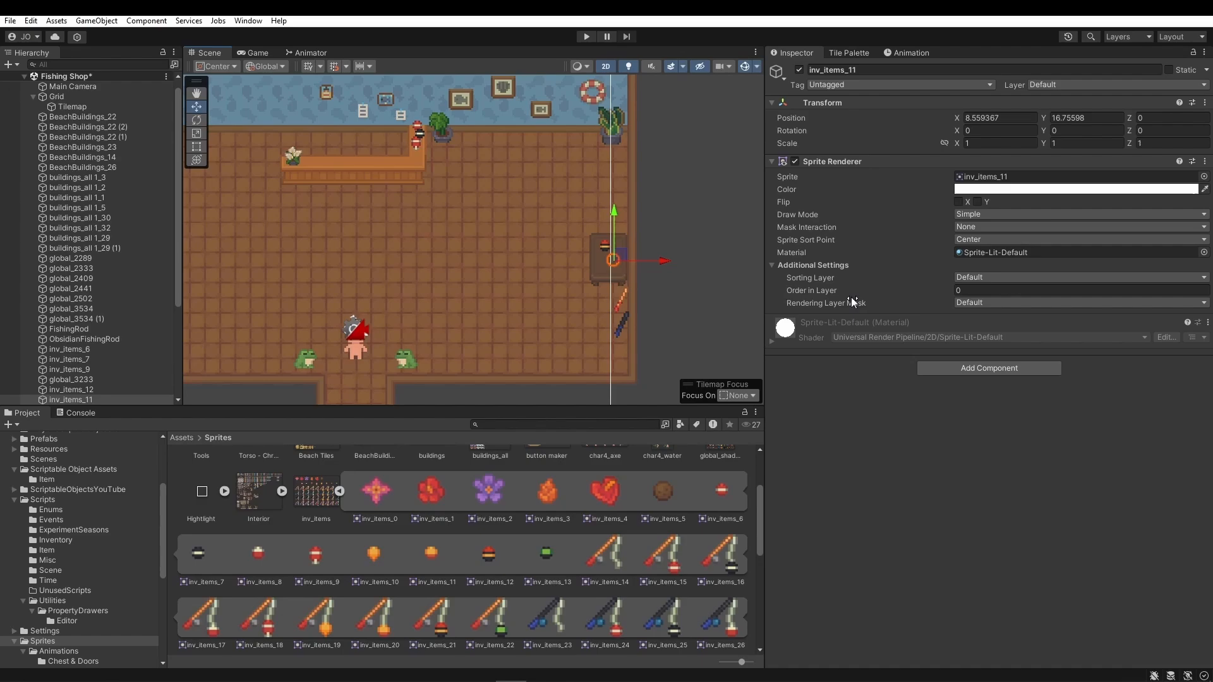
click(987, 277)
click(1008, 375)
click(971, 292)
text(1)
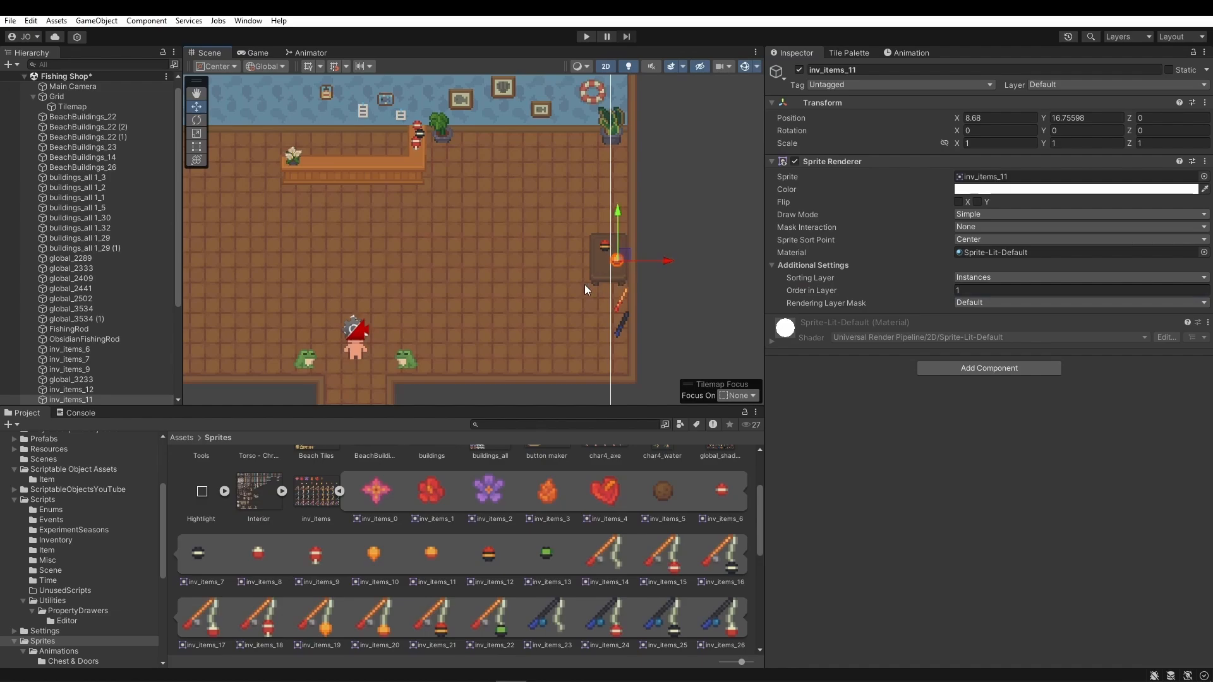
click(499, 313)
- Move the two frogs beside the shop entrance slightly farther apart, one outward to each side
scroll(461, 296, down, 3)
scroll(469, 293, up, 2)
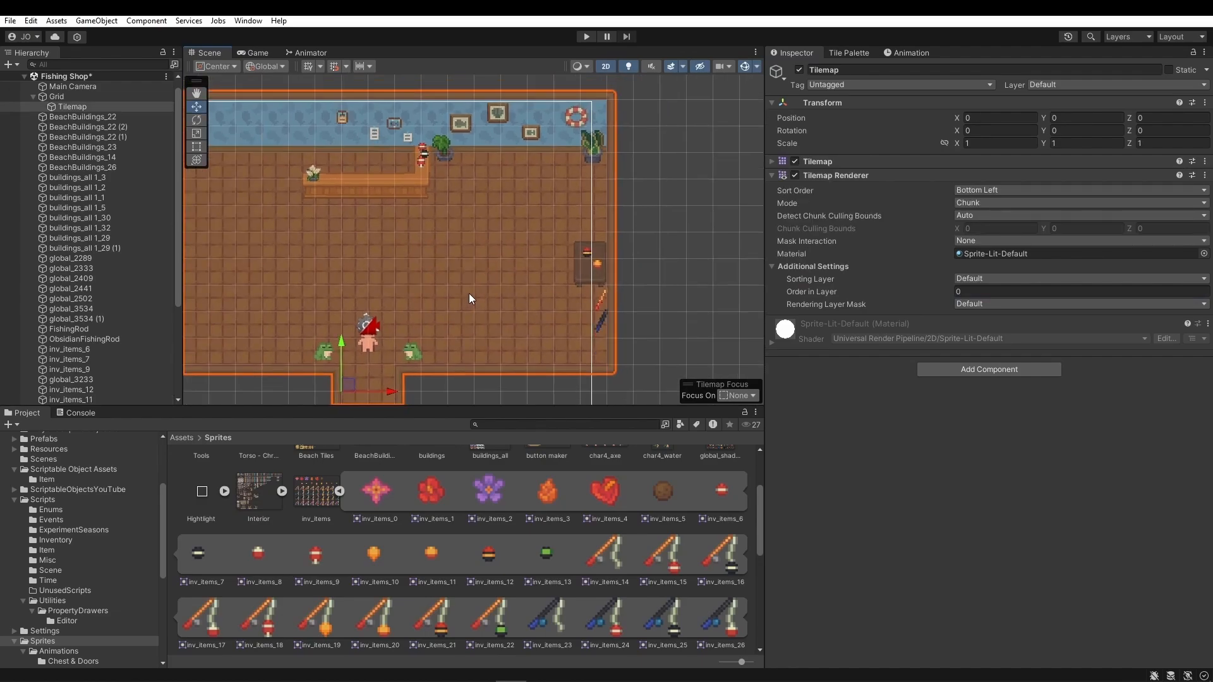
middle_drag(427, 292, 532, 302)
scroll(534, 291, down, 3)
scroll(480, 326, up, 5)
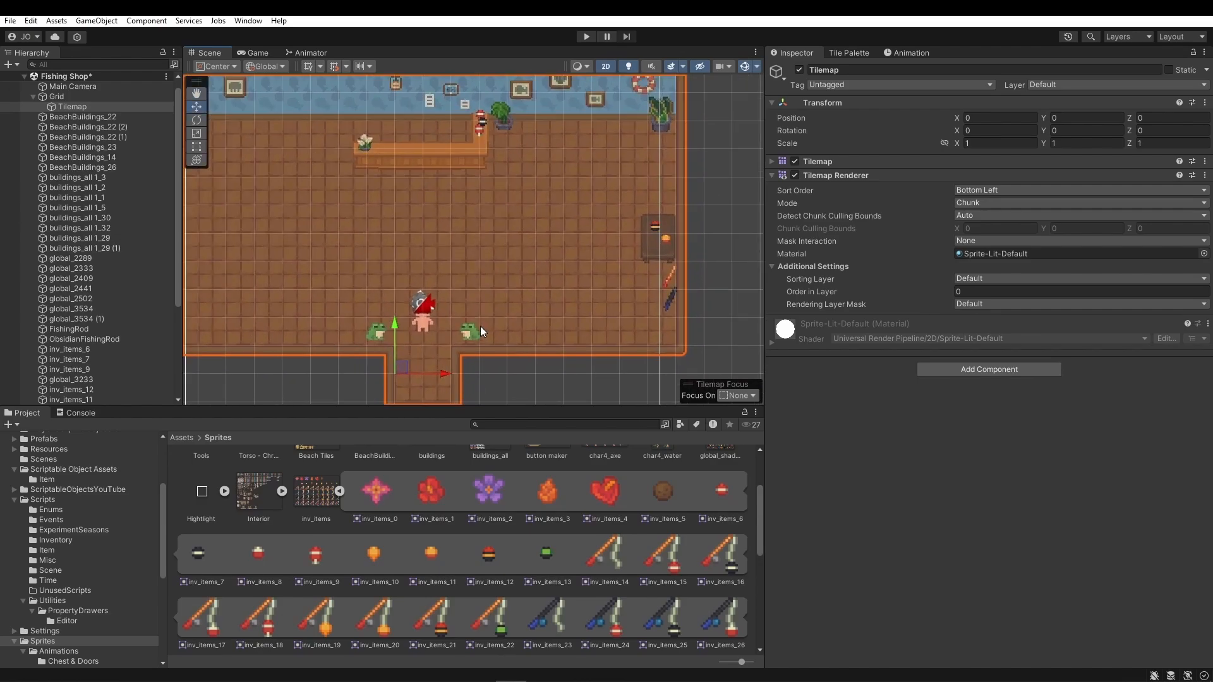
click(469, 338)
drag(513, 343, 521, 336)
click(324, 341)
drag(354, 337, 342, 336)
click(612, 319)
scroll(612, 317, down, 5)
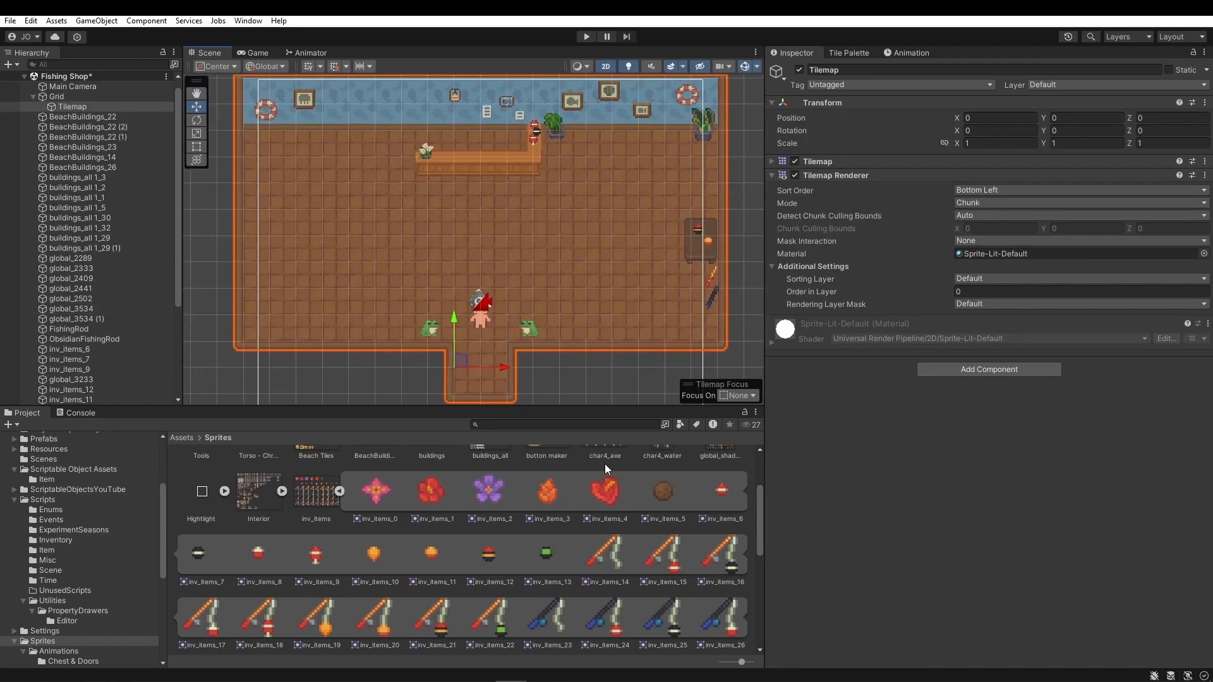
- Collapse inv_items, expand the Interior sheet and browse its sprites from about global_2765 to global_3698 for more floor furniture
click(339, 491)
click(282, 491)
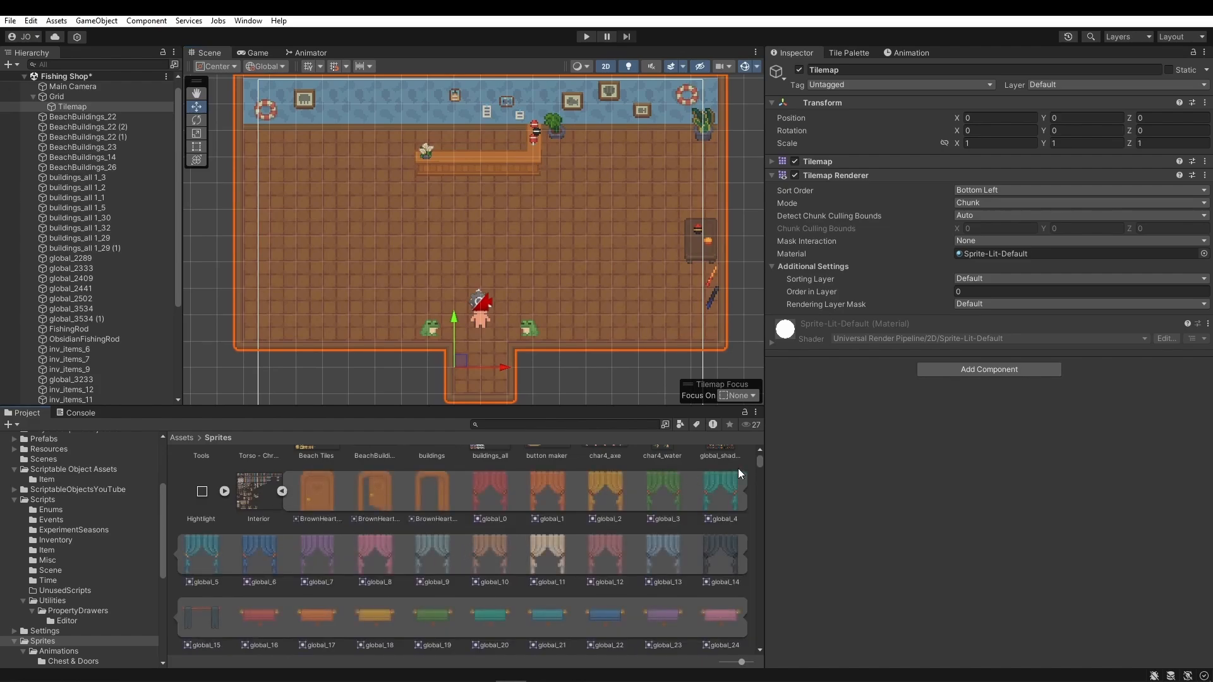
drag(758, 462, 759, 529)
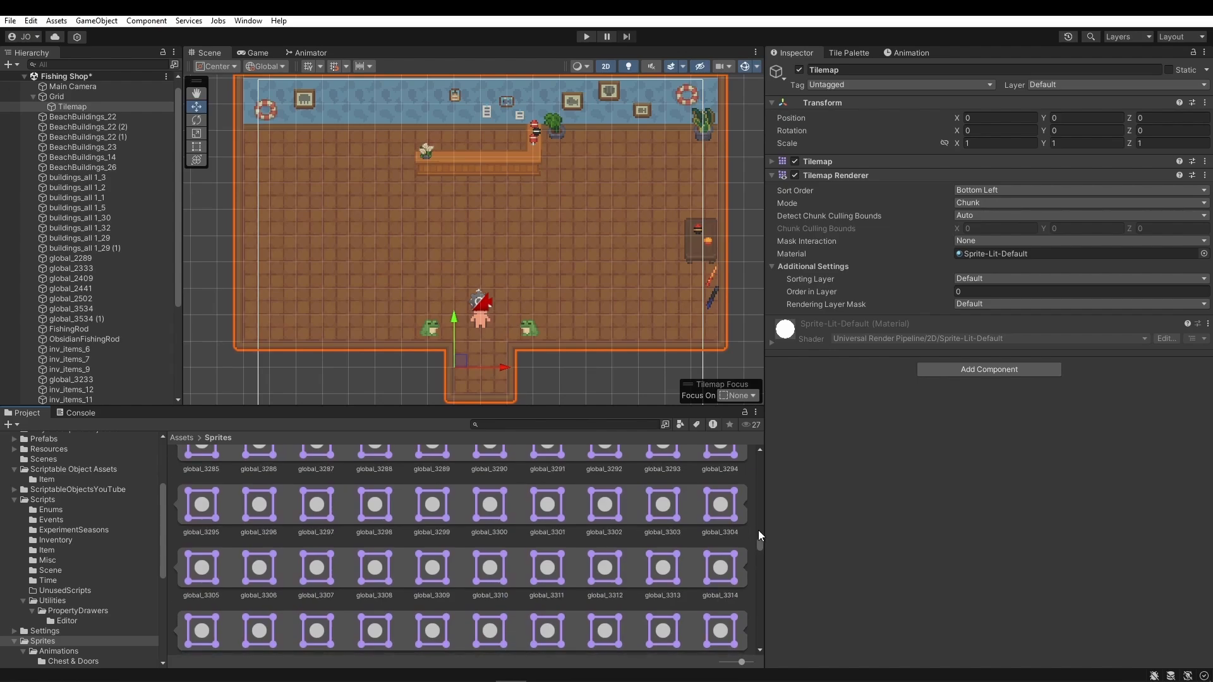
scroll(560, 547, down, 10)
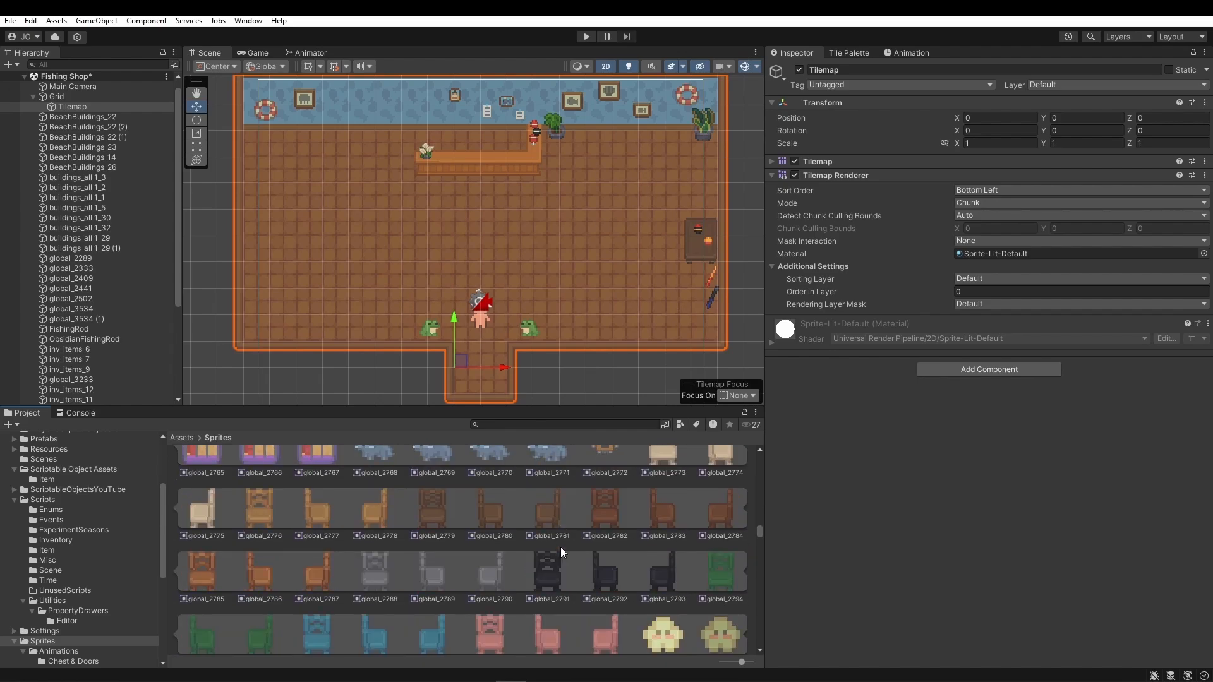
scroll(560, 547, down, 15)
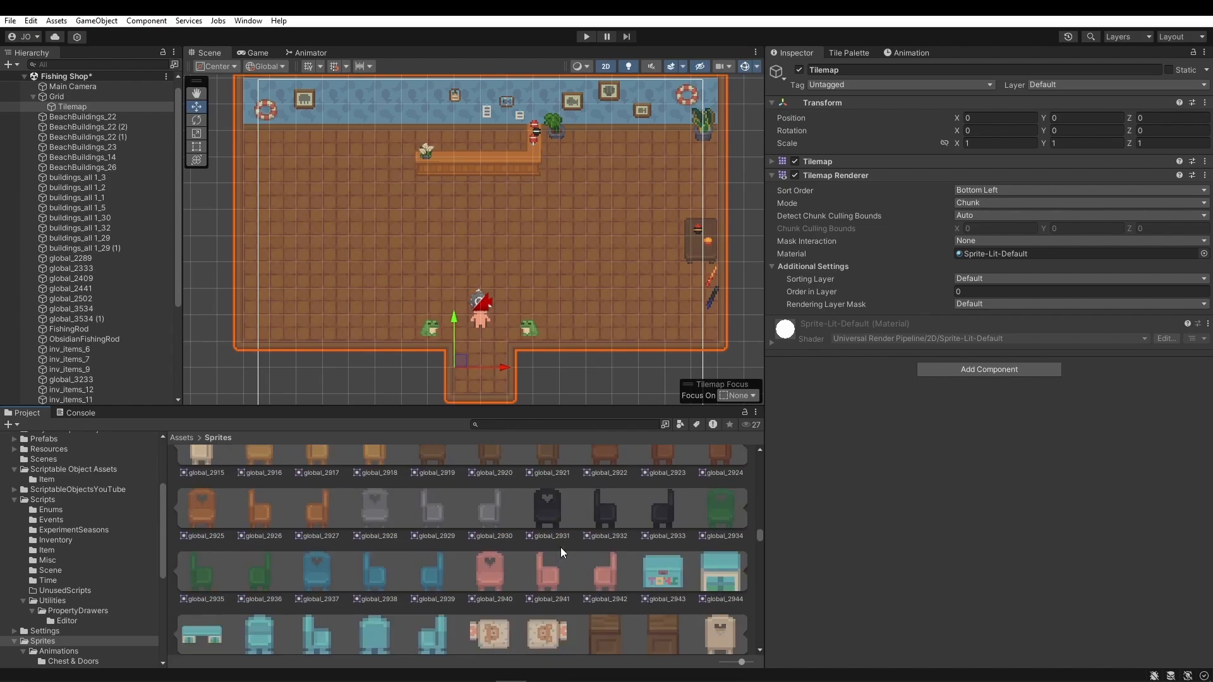
scroll(559, 547, down, 8)
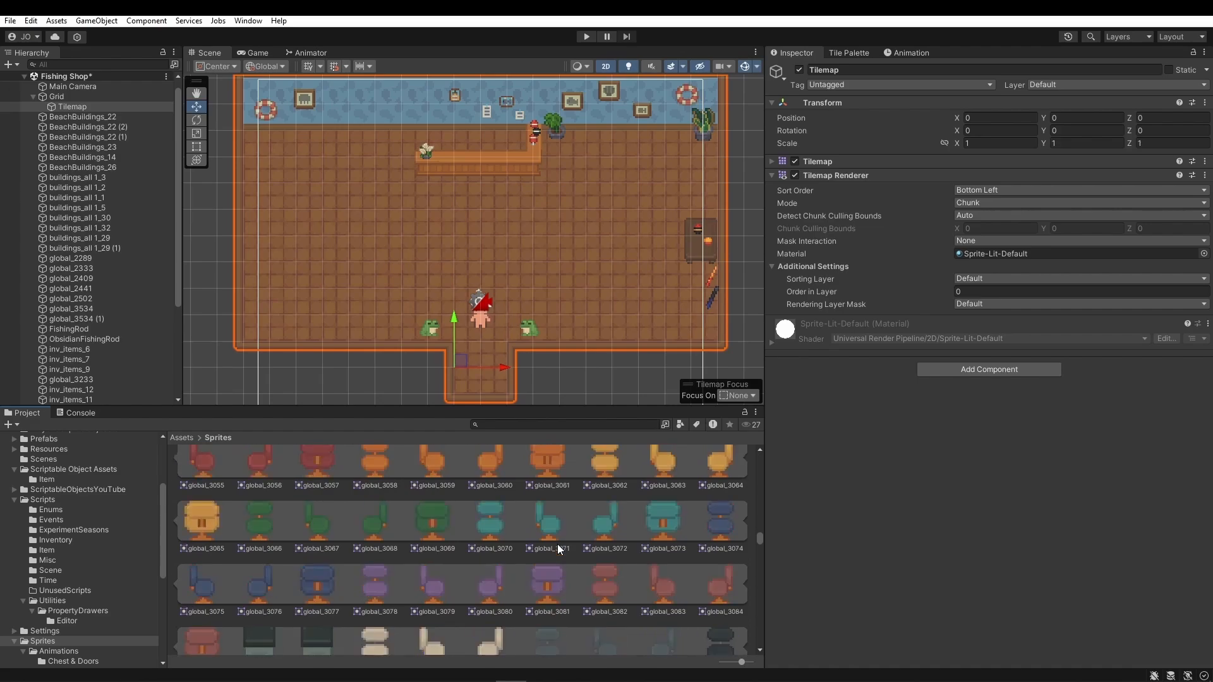
scroll(557, 544, down, 8)
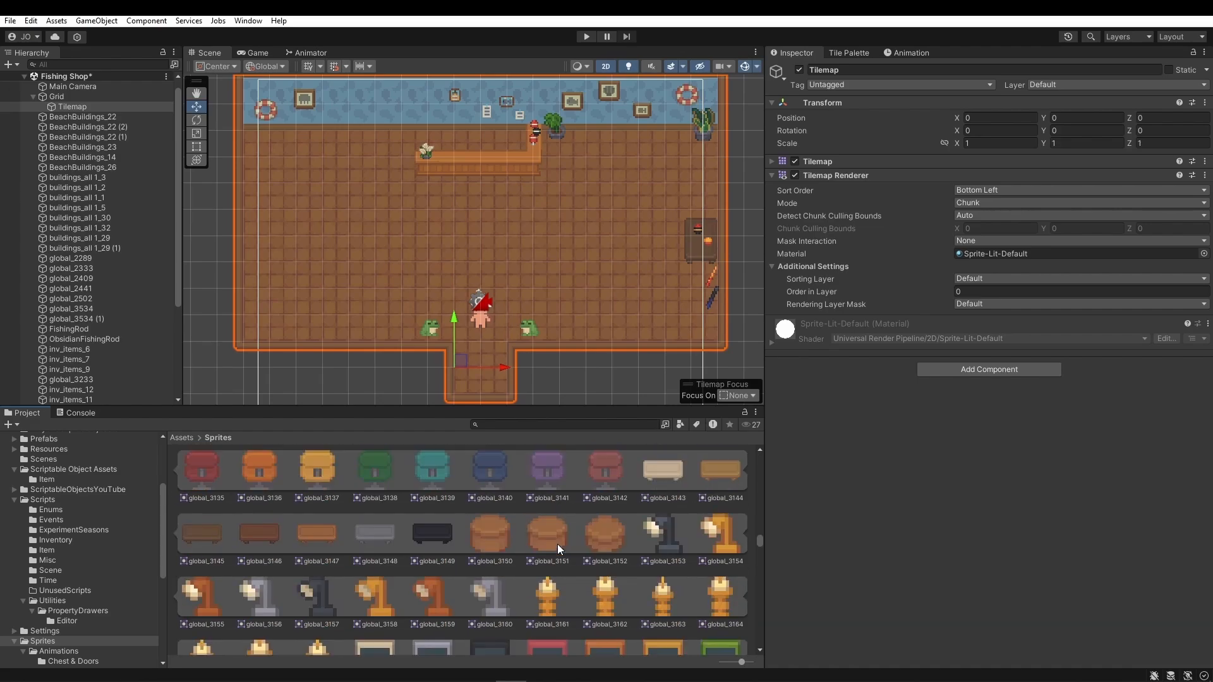
scroll(557, 544, down, 7)
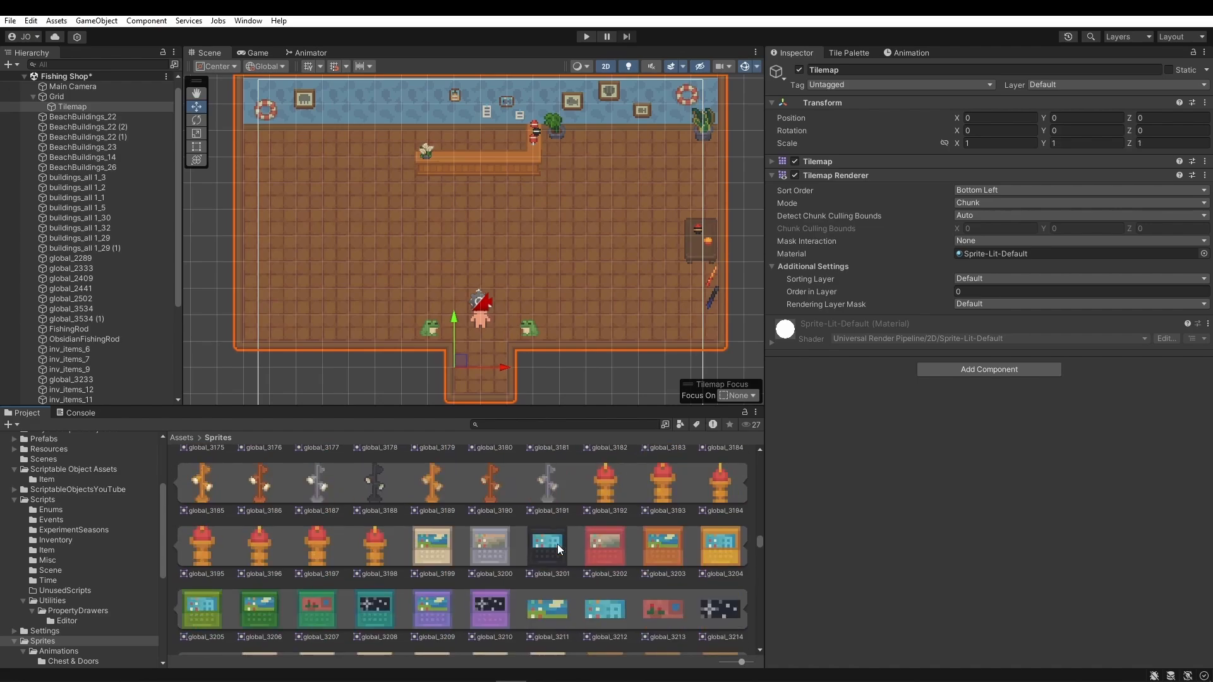
scroll(558, 544, down, 9)
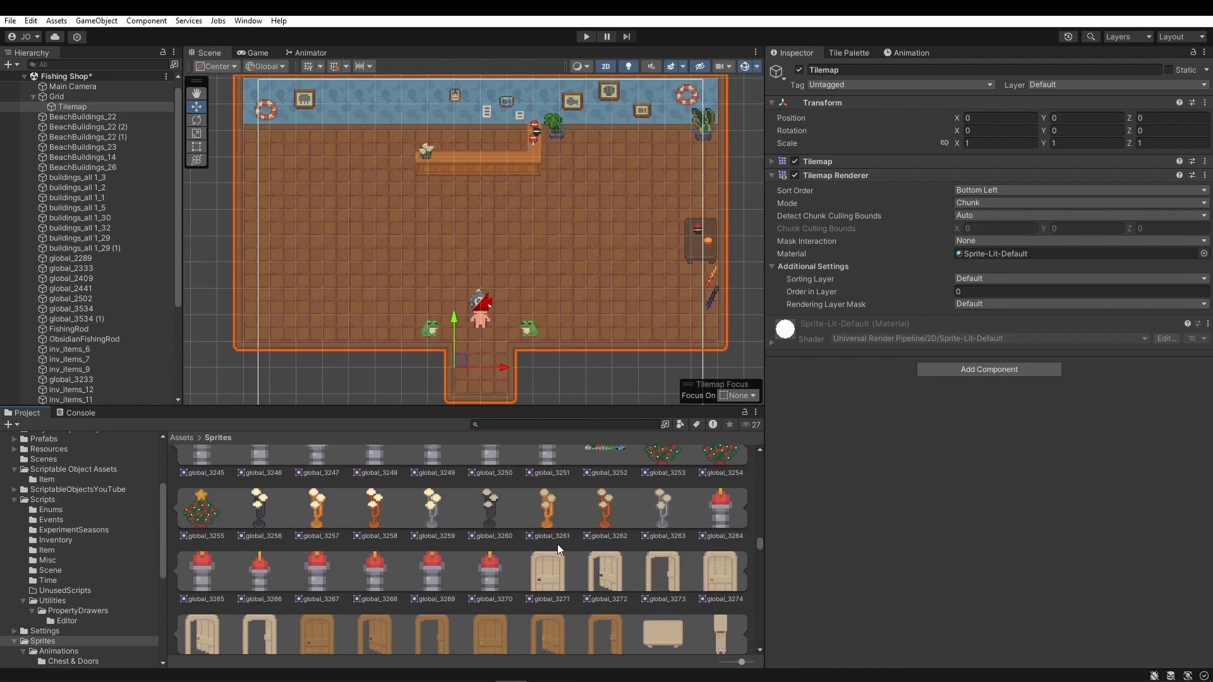
scroll(558, 544, down, 5)
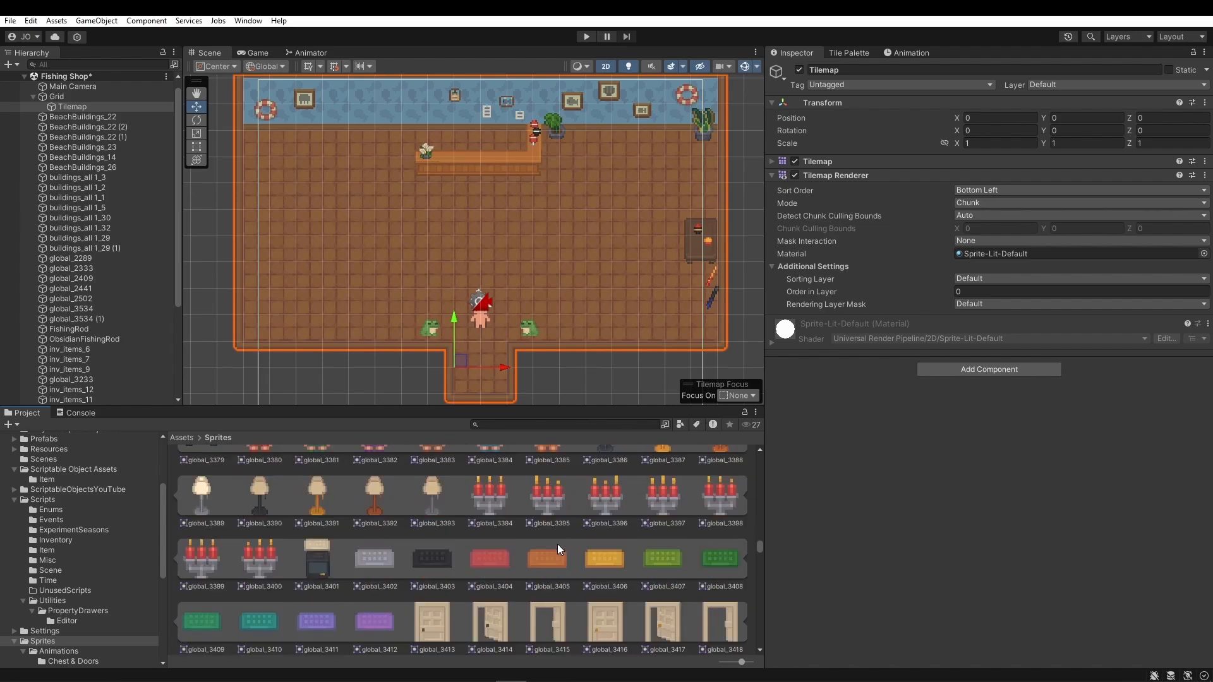
scroll(552, 544, down, 8)
scroll(552, 544, down, 9)
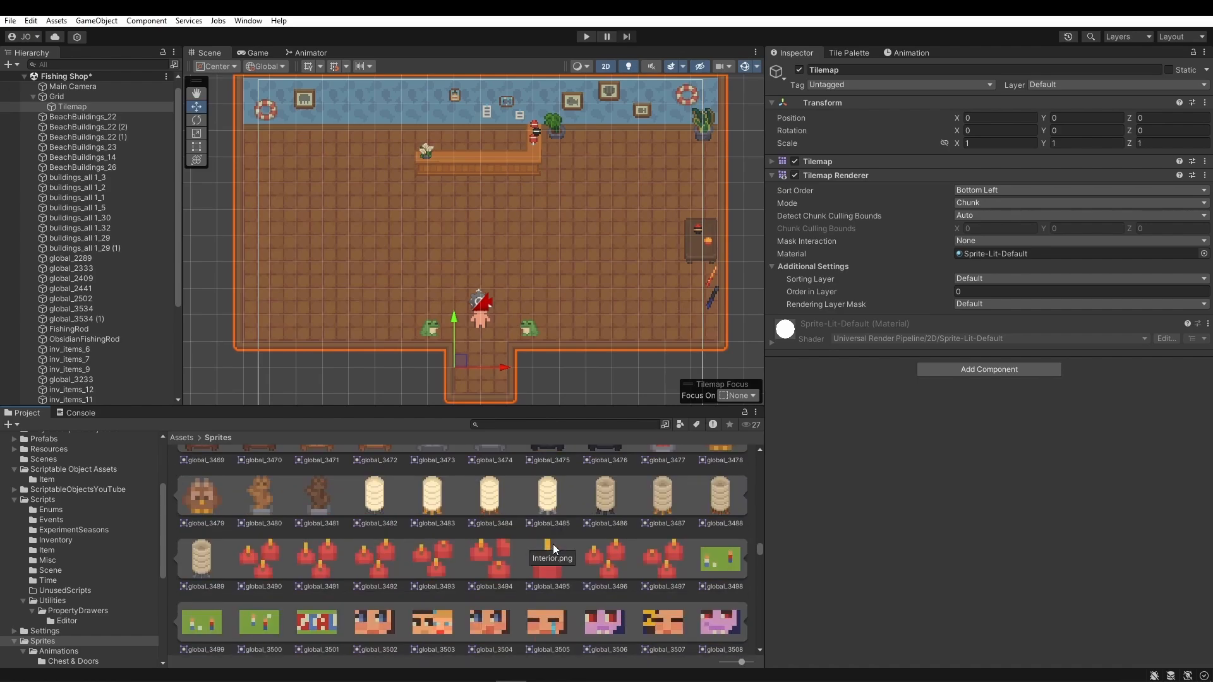
scroll(553, 544, down, 8)
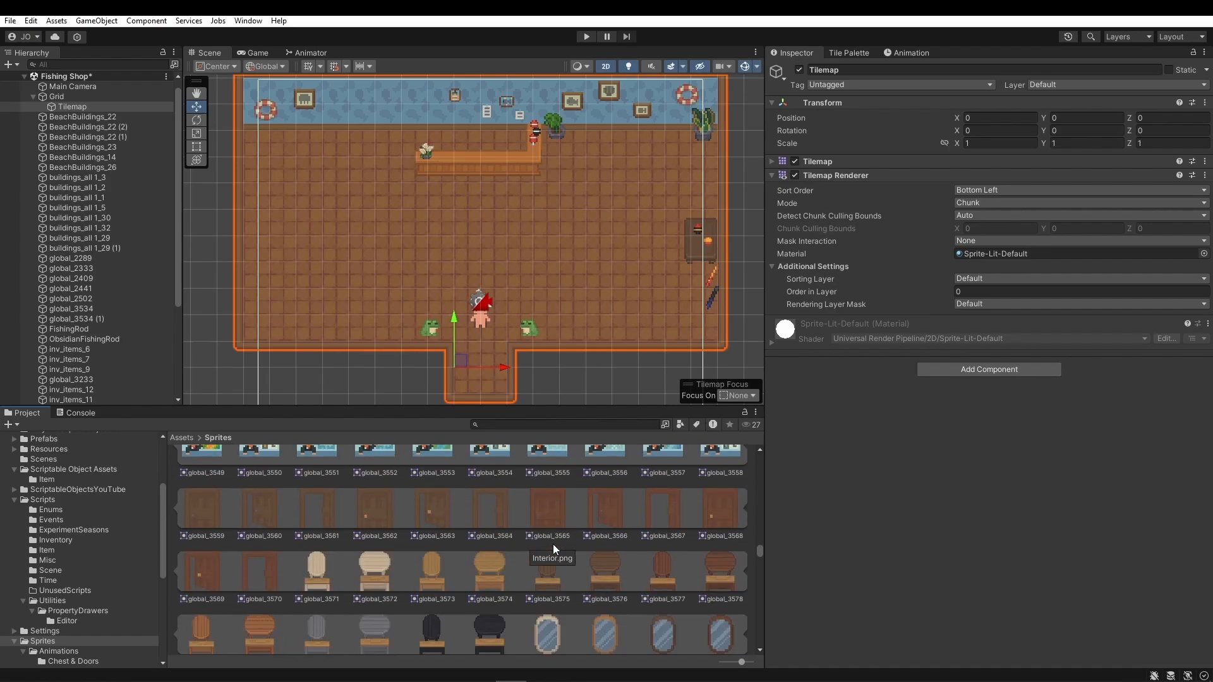
scroll(553, 544, down, 9)
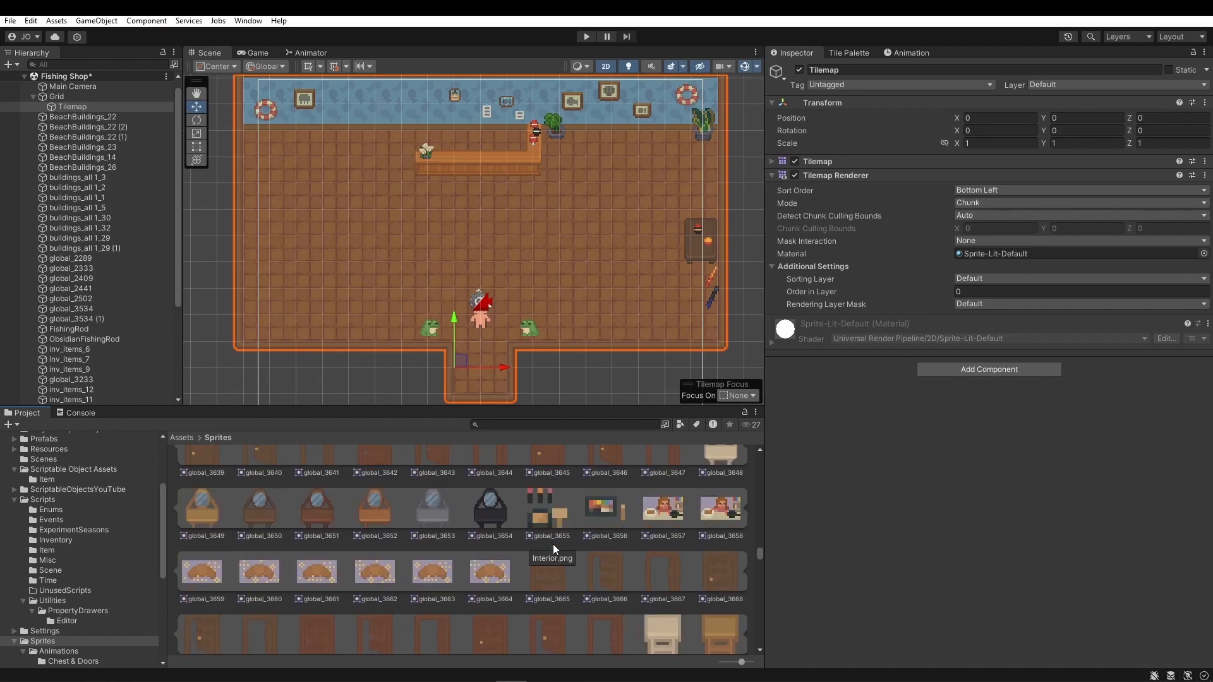
scroll(552, 544, up, 3)
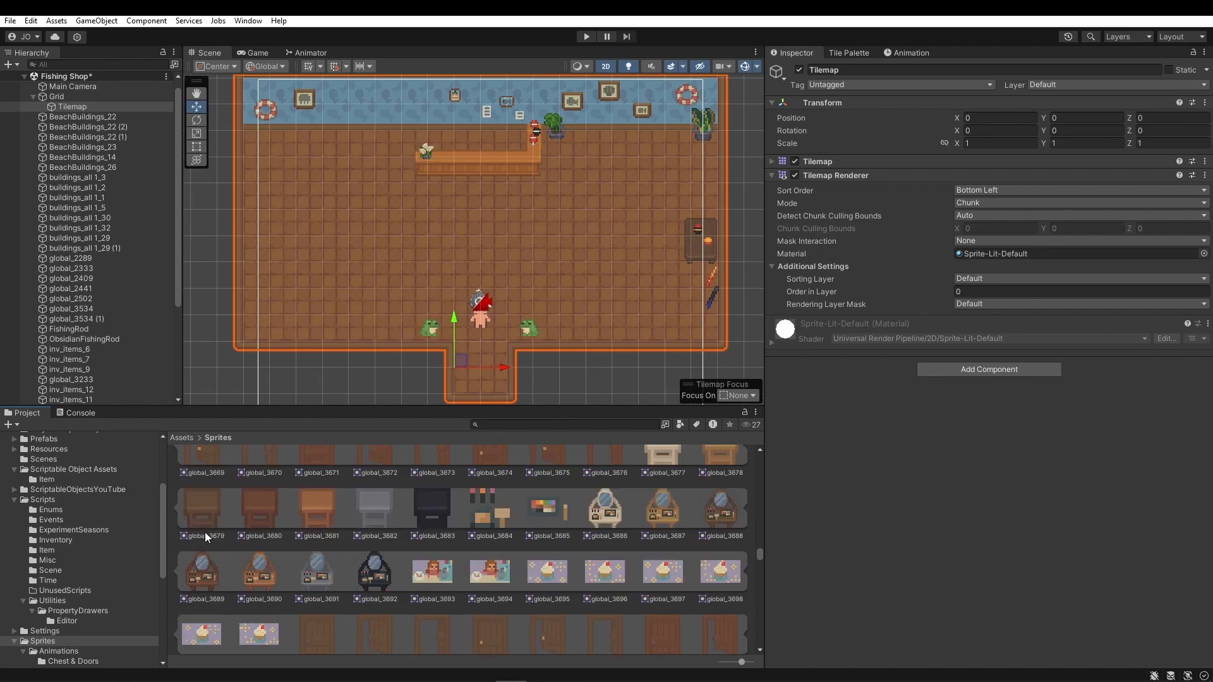
- Place the orange-brown global_3681 nightstand east of the entrance frogs at X 3.5, Y 13.5, with sorting layer Instances
drag(210, 511, 226, 532)
drag(302, 554, 570, 325)
click(1063, 277)
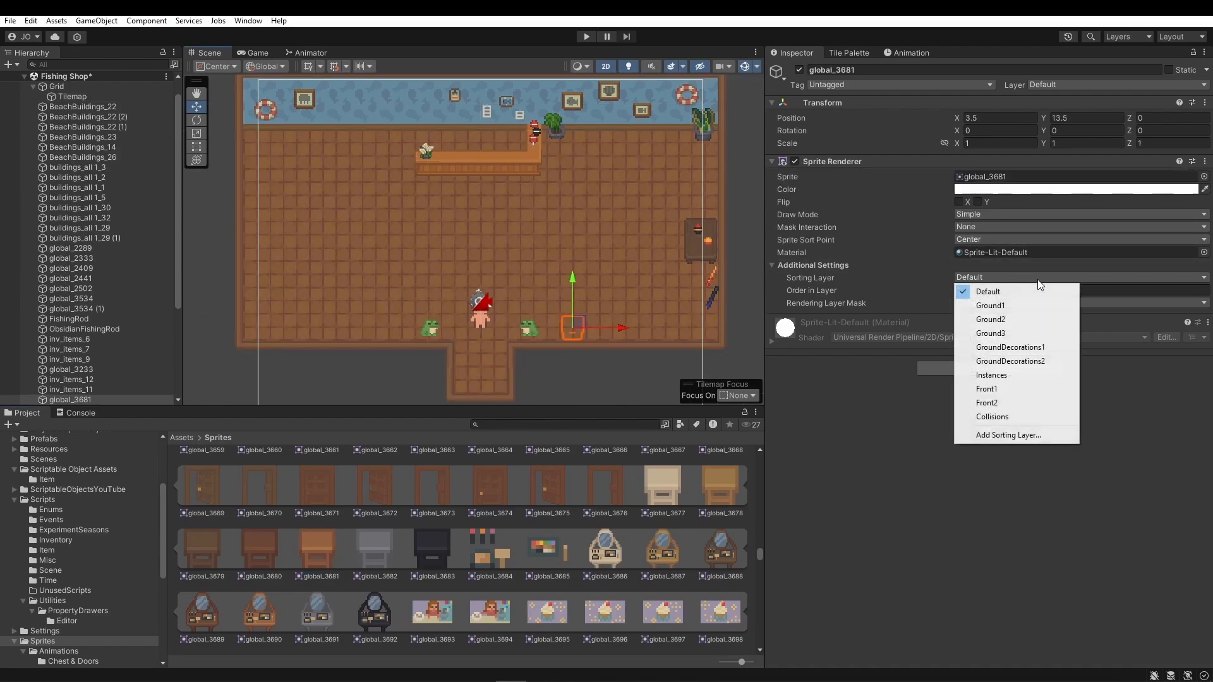
click(999, 372)
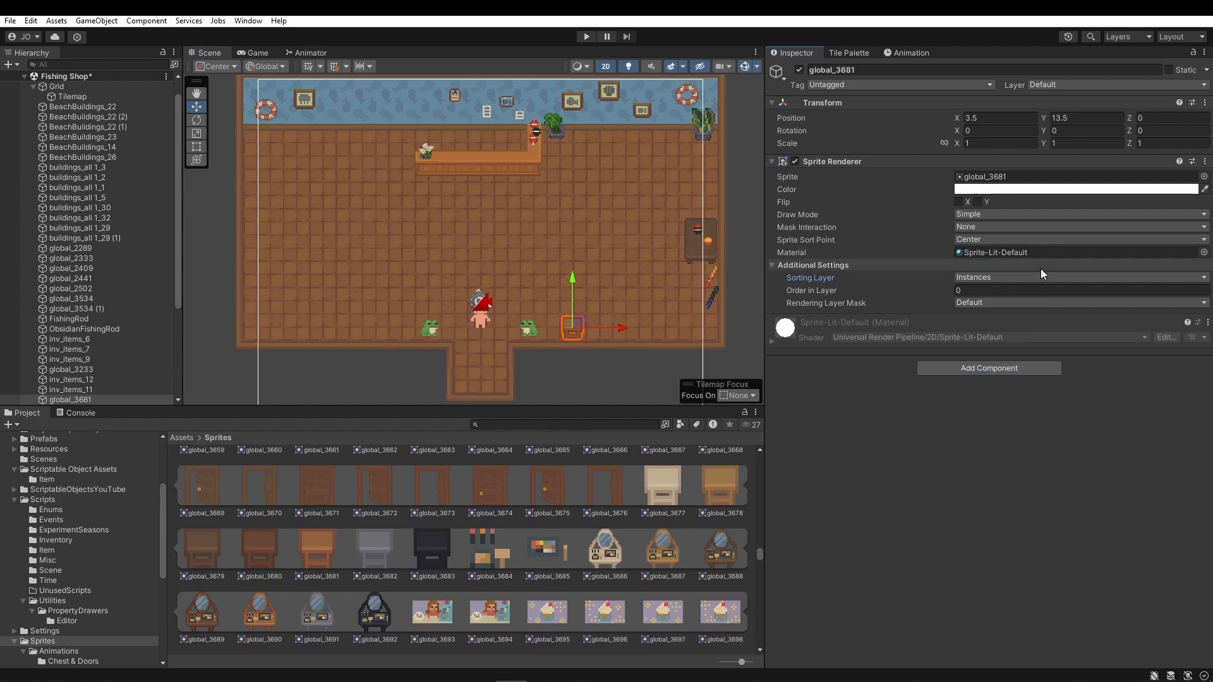
- Move the orange-brown nightstand behind the west frog at X -1.85, Y 13.52, and put a duplicate behind the east frog at X 1.78
drag(621, 326, 483, 328)
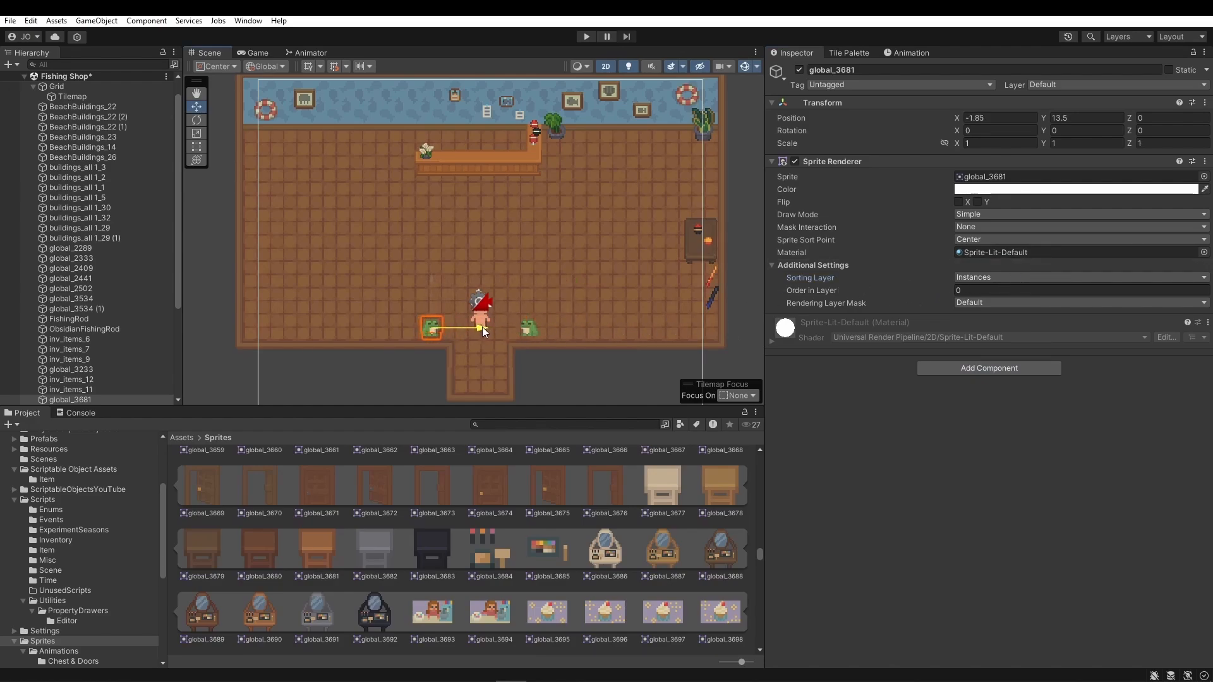
scroll(511, 327, up, 4)
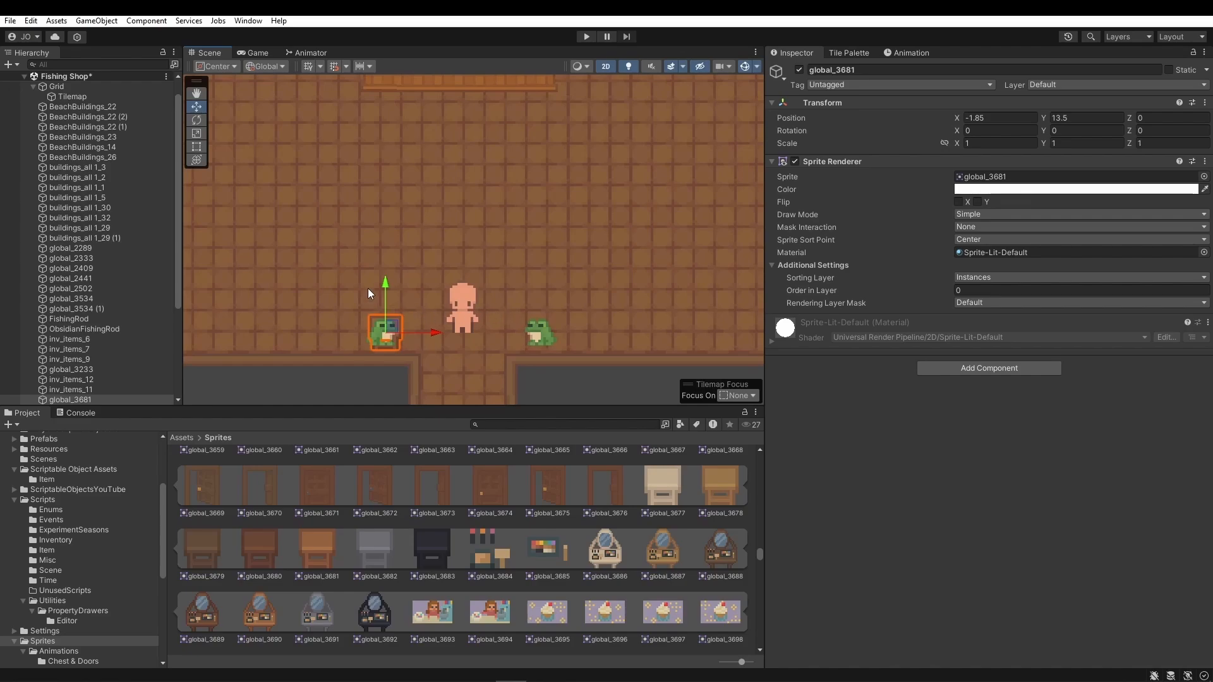
drag(387, 282, 382, 281)
key(ctrl+d)
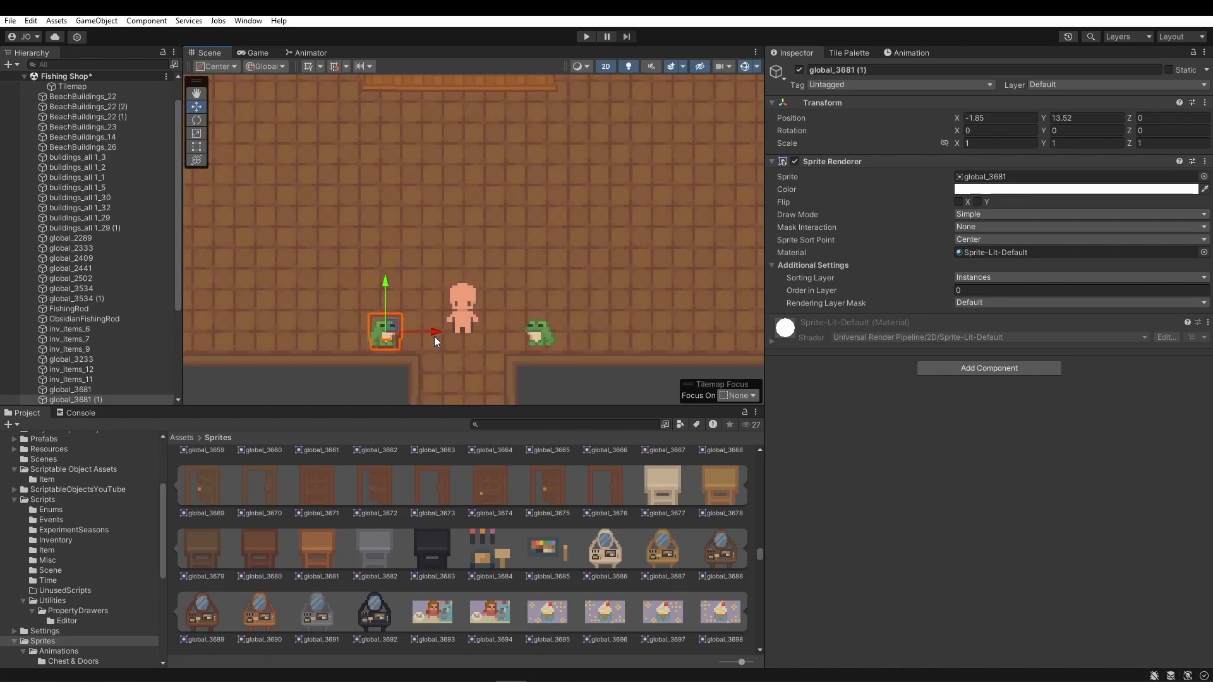
drag(434, 335, 586, 322)
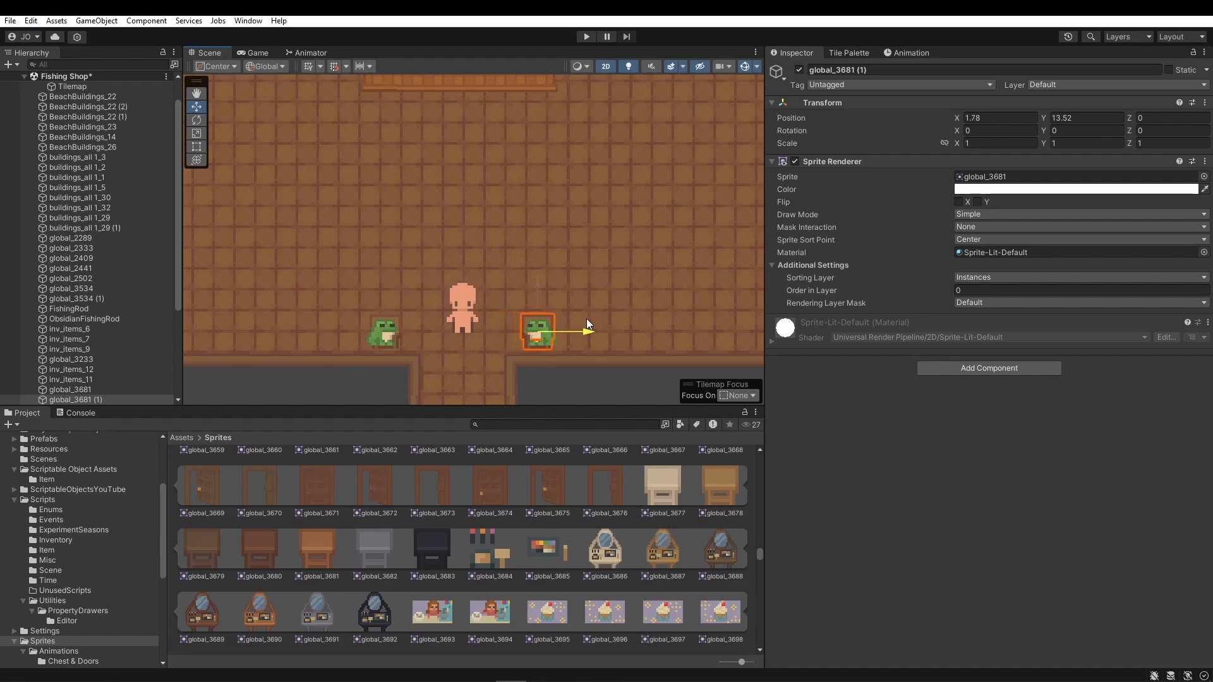
- Set the east frog's order in layer to 1 and raise it onto its nightstand at Y 13.98
click(544, 340)
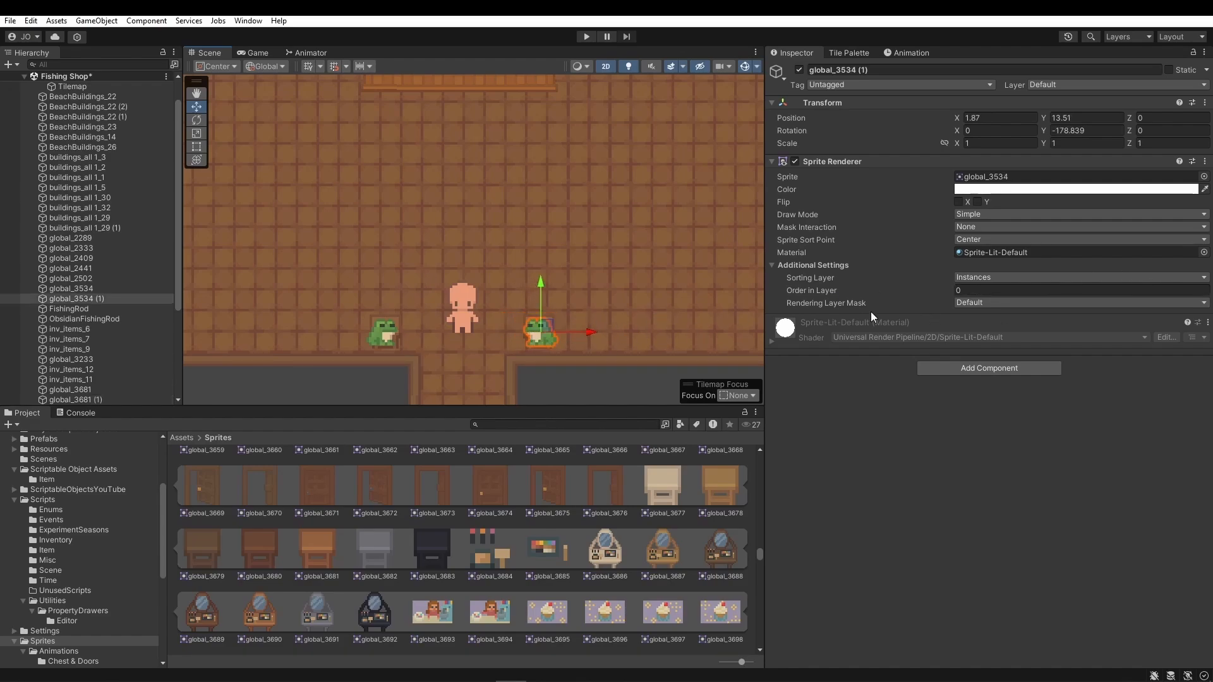
click(961, 290)
text(1)
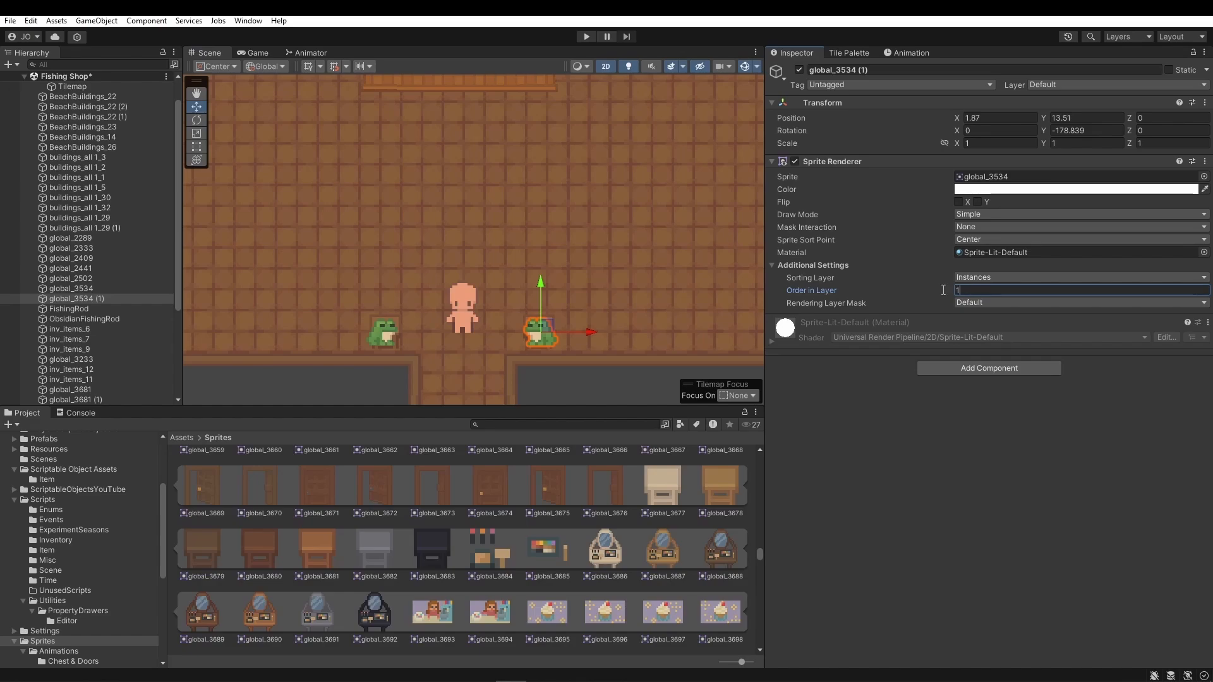
mouse_move(543, 288)
mouse_down()
mouse_move(544, 257)
mouse_move(544, 269)
mouse_up()
scroll(640, 335, up, 5)
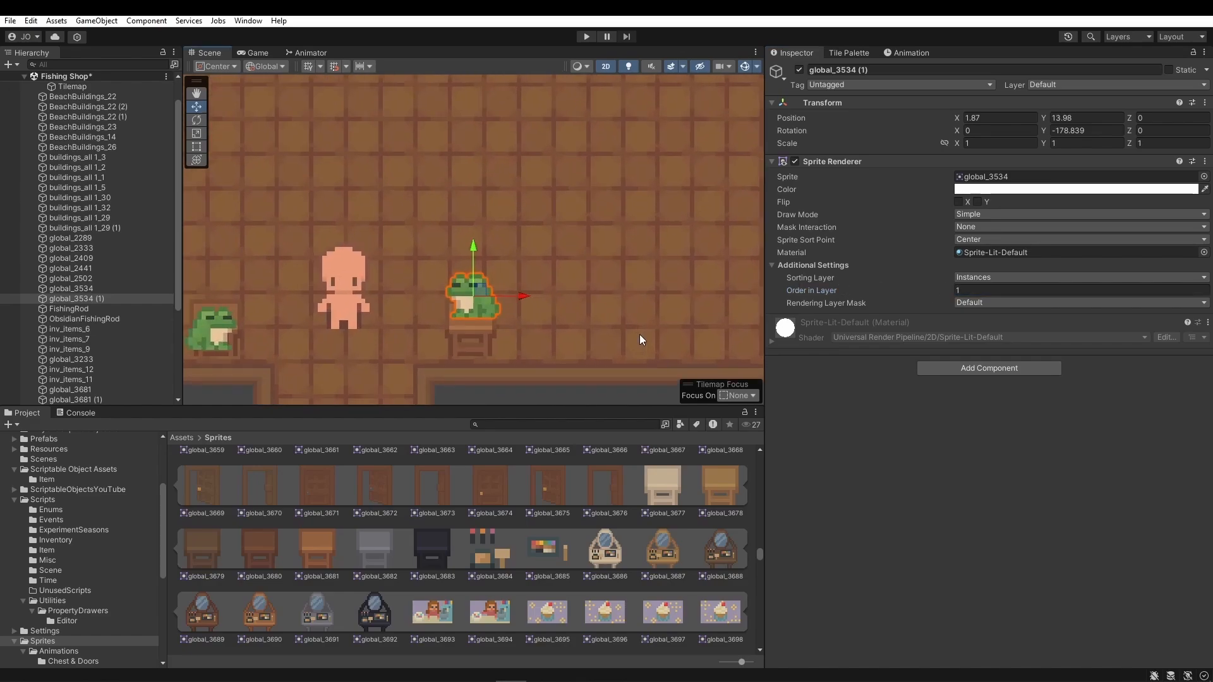
- Delete both orange-brown nightstands placed at the two entrance frogs
click(560, 319)
middle_drag(561, 320, 720, 290)
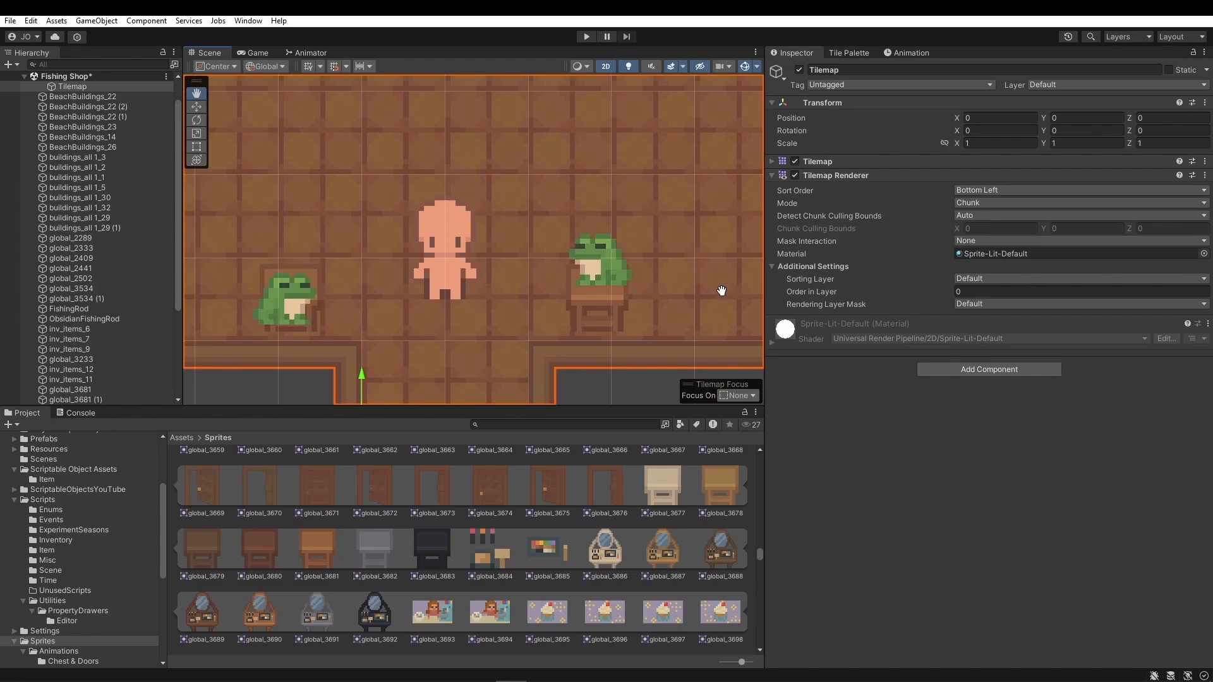
click(576, 316)
key(Delete)
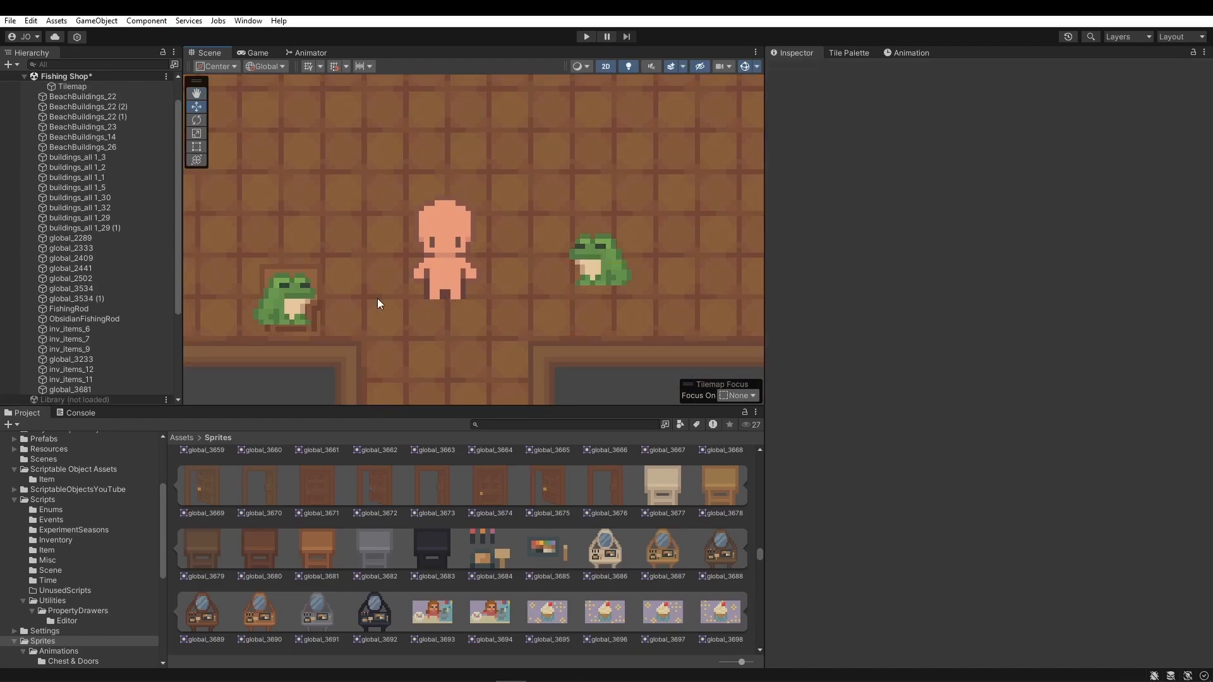
click(313, 275)
key(Delete)
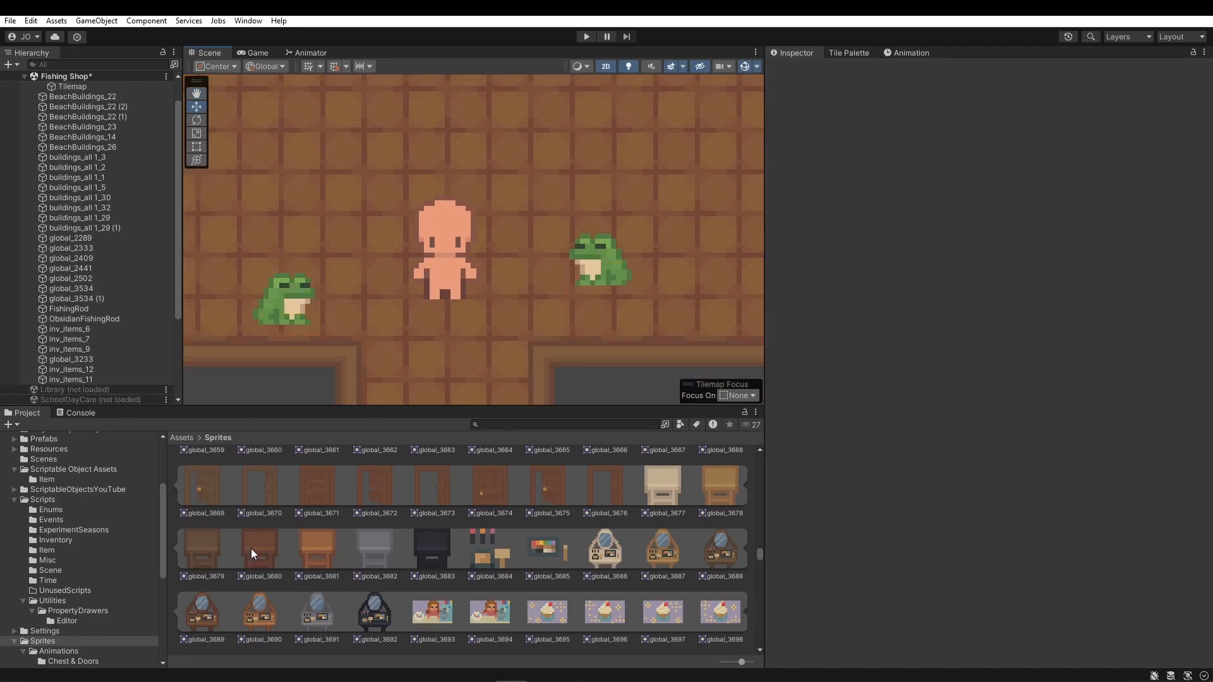
- Place dark-brown global_3679 nightstands at both frogs, at X 1.9 and X -1.92, Y 13.49, with sorting layer Instances
scroll(515, 353, down, 10)
middle_drag(675, 262, 413, 331)
drag(201, 547, 355, 370)
click(1011, 277)
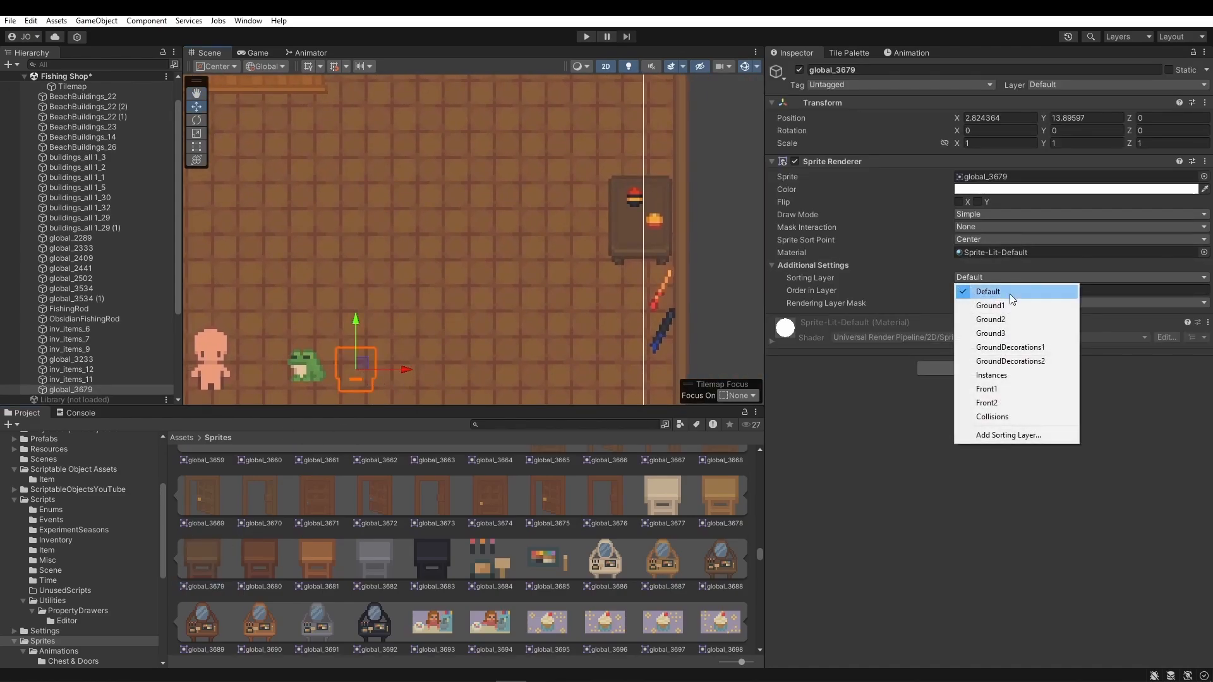
click(986, 373)
middle_drag(421, 349, 664, 225)
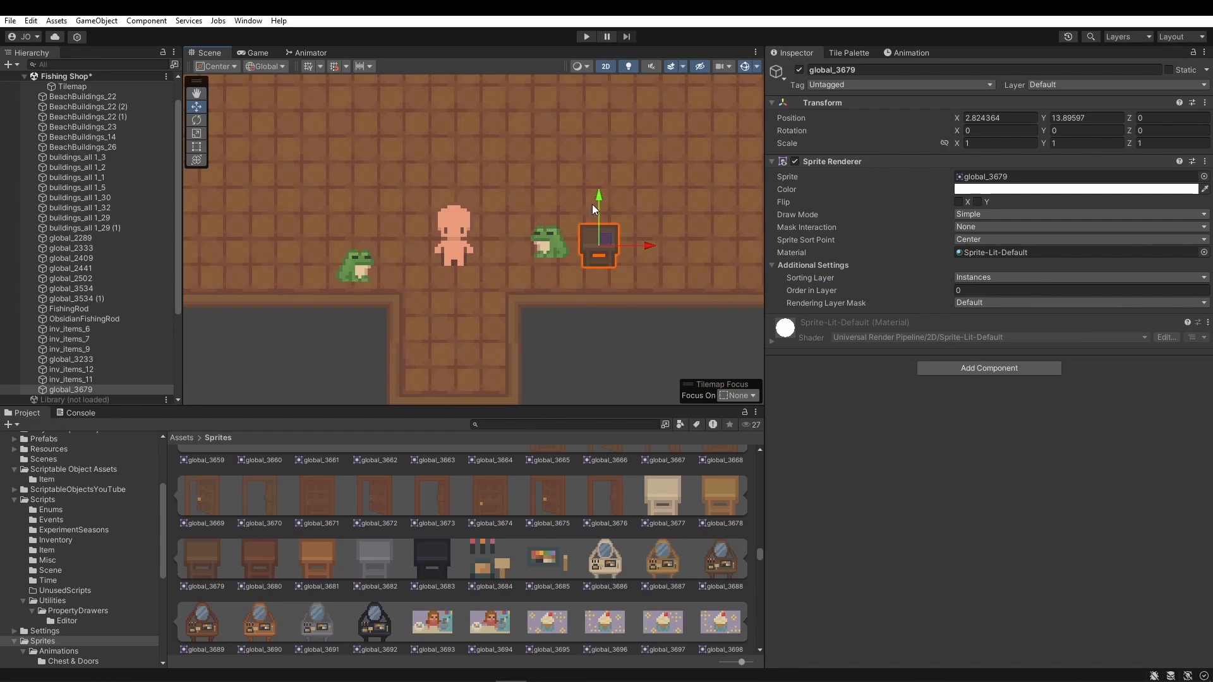
drag(592, 204, 594, 218)
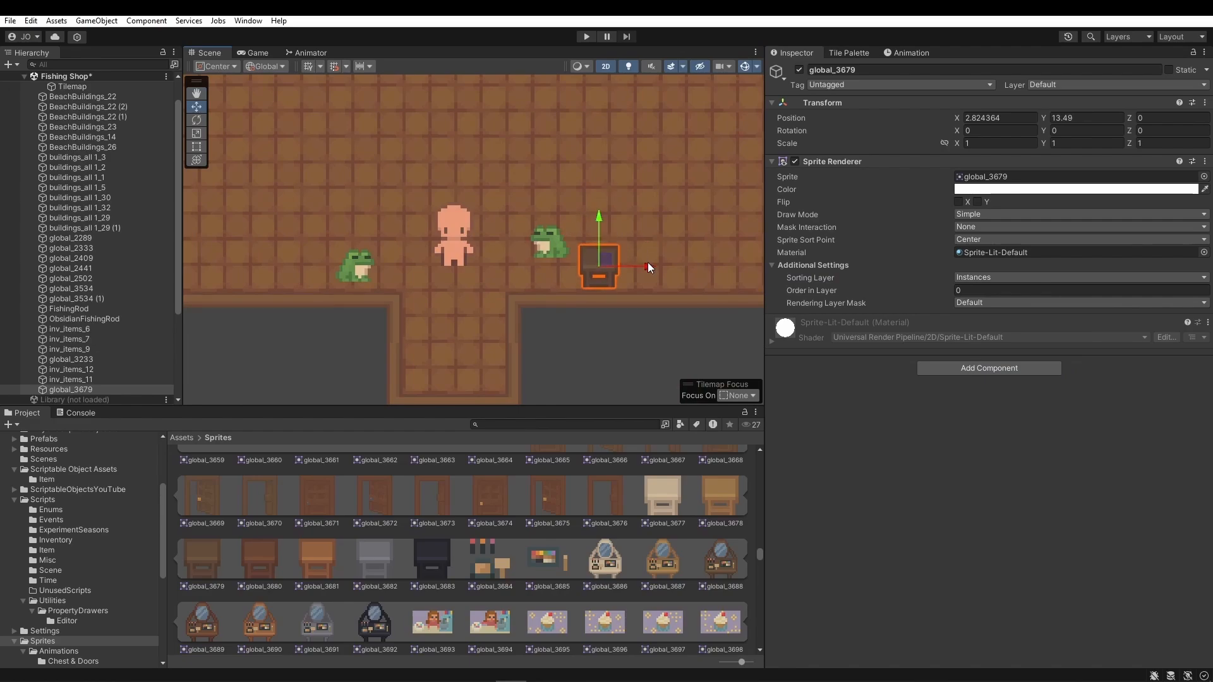
drag(647, 264, 404, 267)
key(ctrl+d)
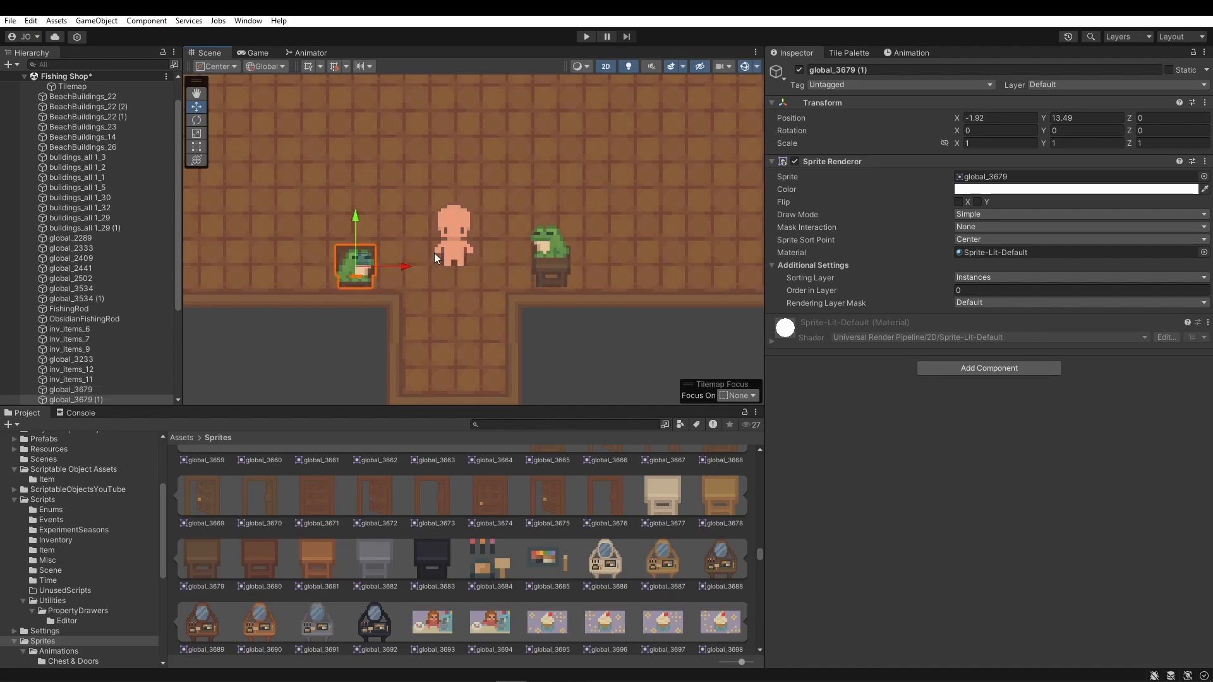
- Raise the west frog onto its nightstand at Y 13.98 and set its order in layer to 1
click(358, 267)
click(364, 250)
drag(354, 215, 362, 192)
click(346, 267)
click(996, 291)
text(1)
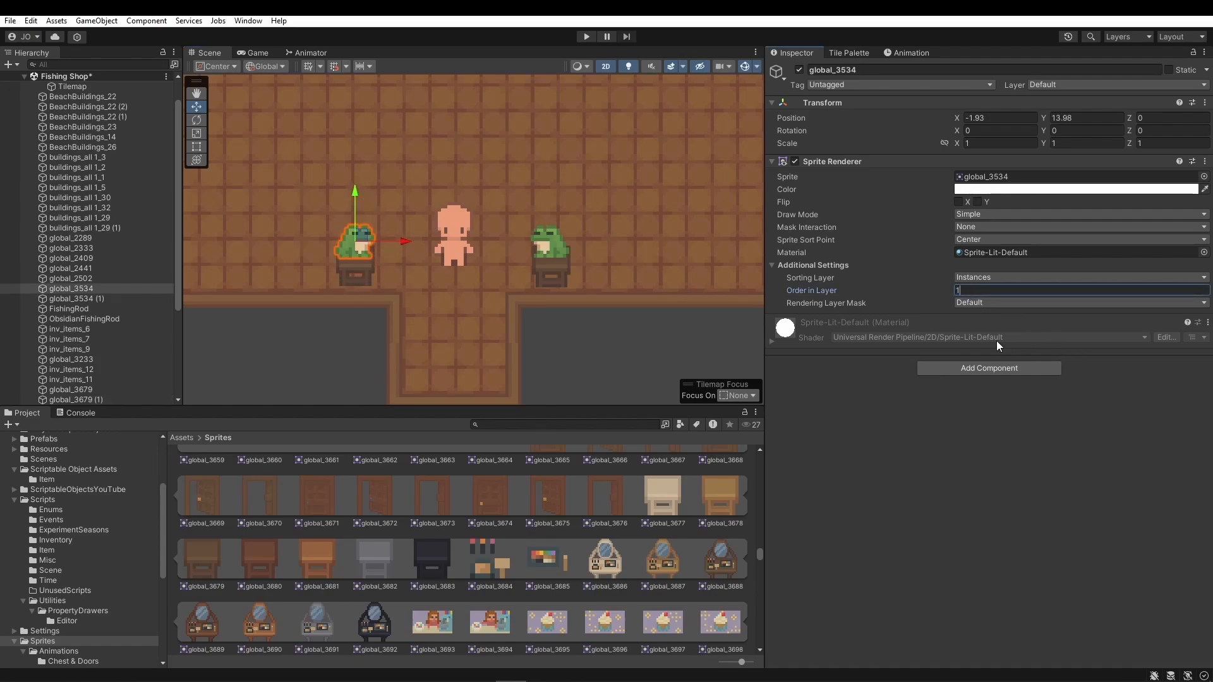
click(711, 219)
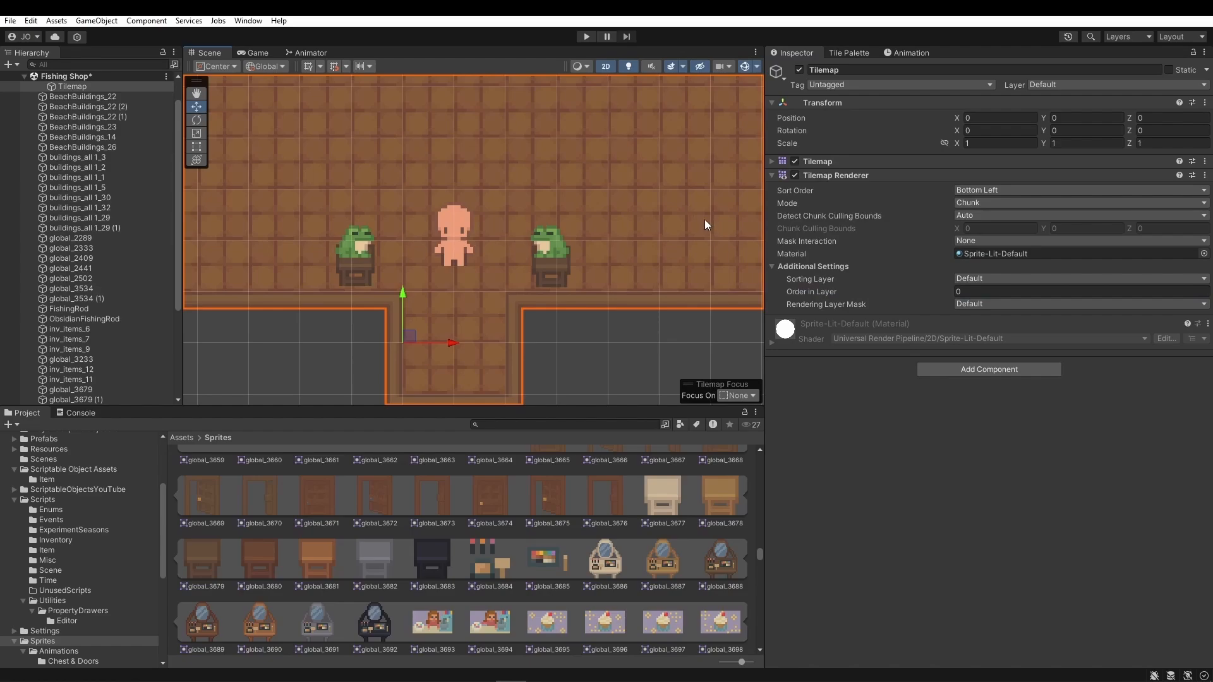
- Move the two frogs, their nightstands, both fishing rods, both bobbers and the dark table together about two tiles north
scroll(582, 220, down, 5)
middle_drag(625, 233, 622, 333)
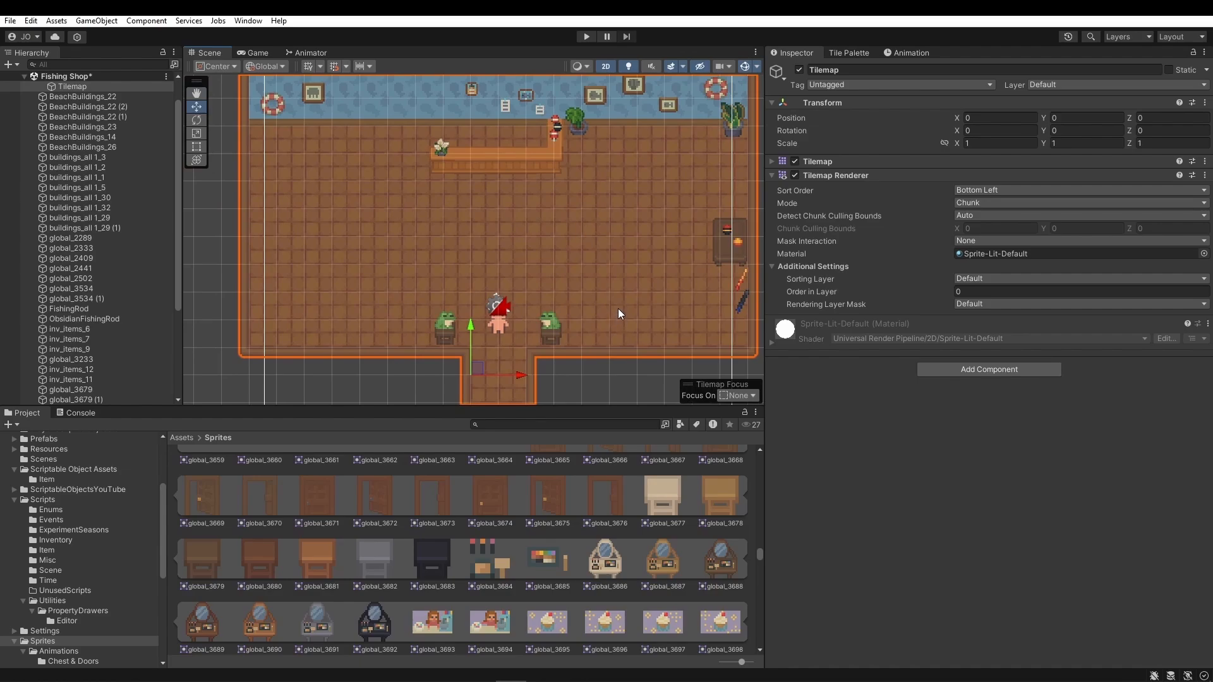
mouse_move(586, 268)
middle_down()
mouse_move(615, 228)
mouse_move(582, 279)
mouse_move(580, 251)
middle_up()
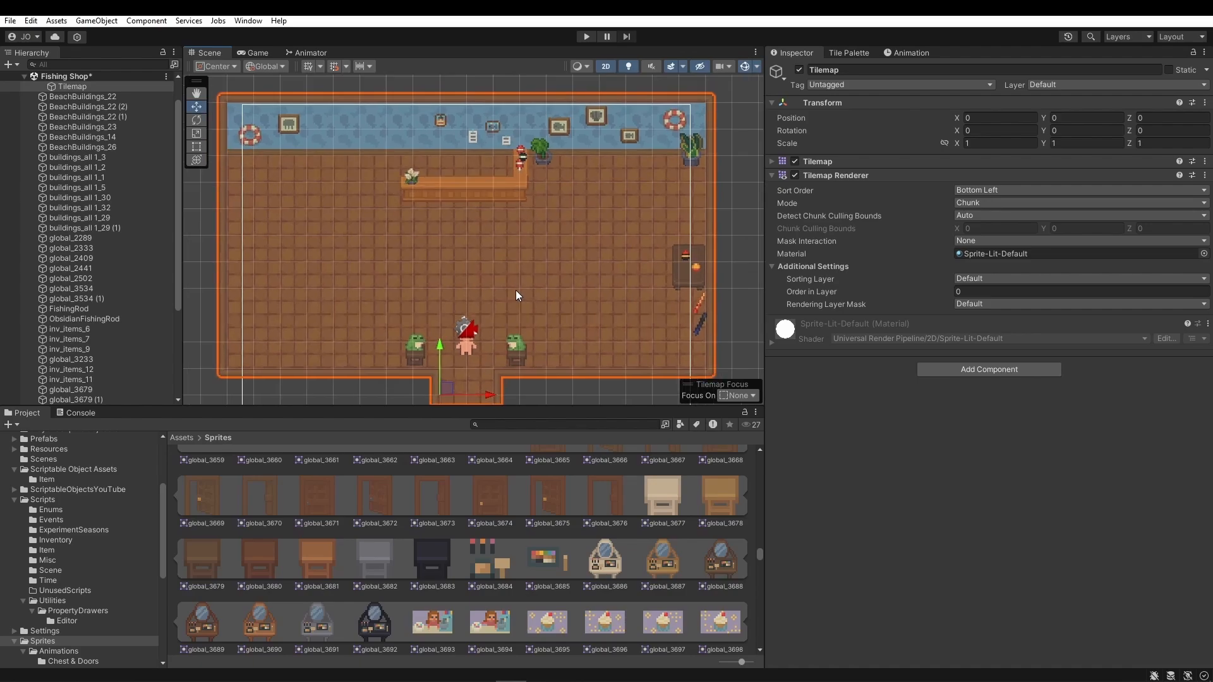
click(411, 351)
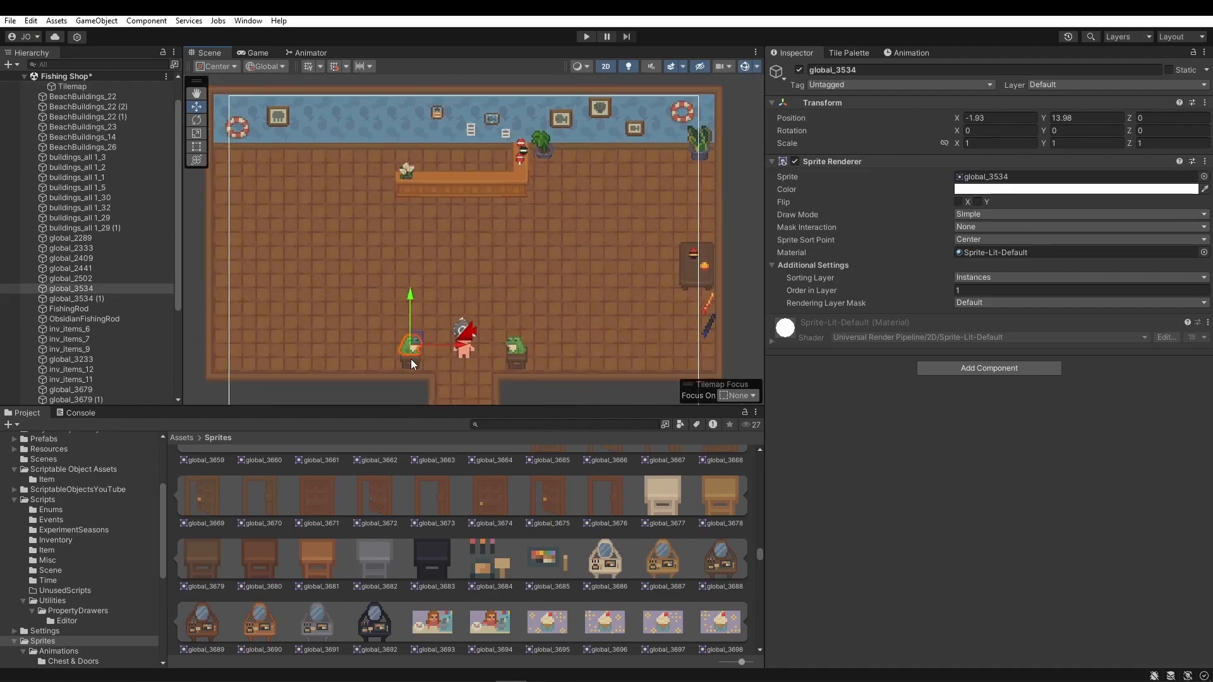
shift+click(412, 359)
shift+click(512, 348)
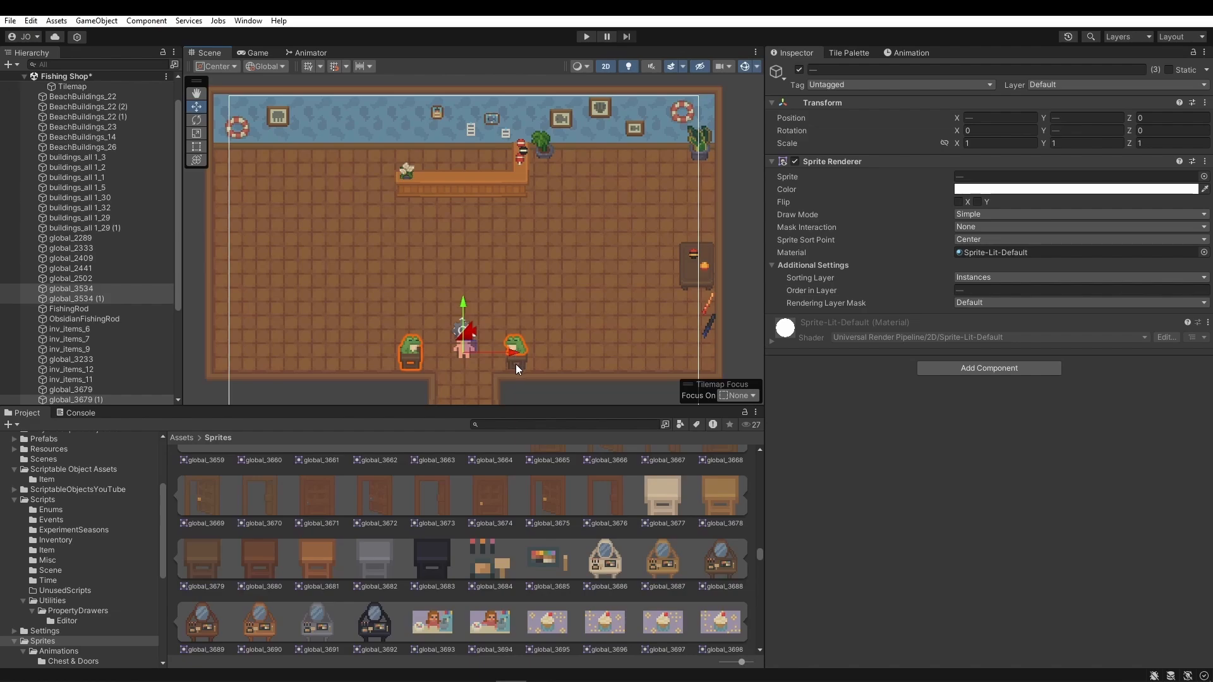
shift+click(515, 364)
click(516, 362)
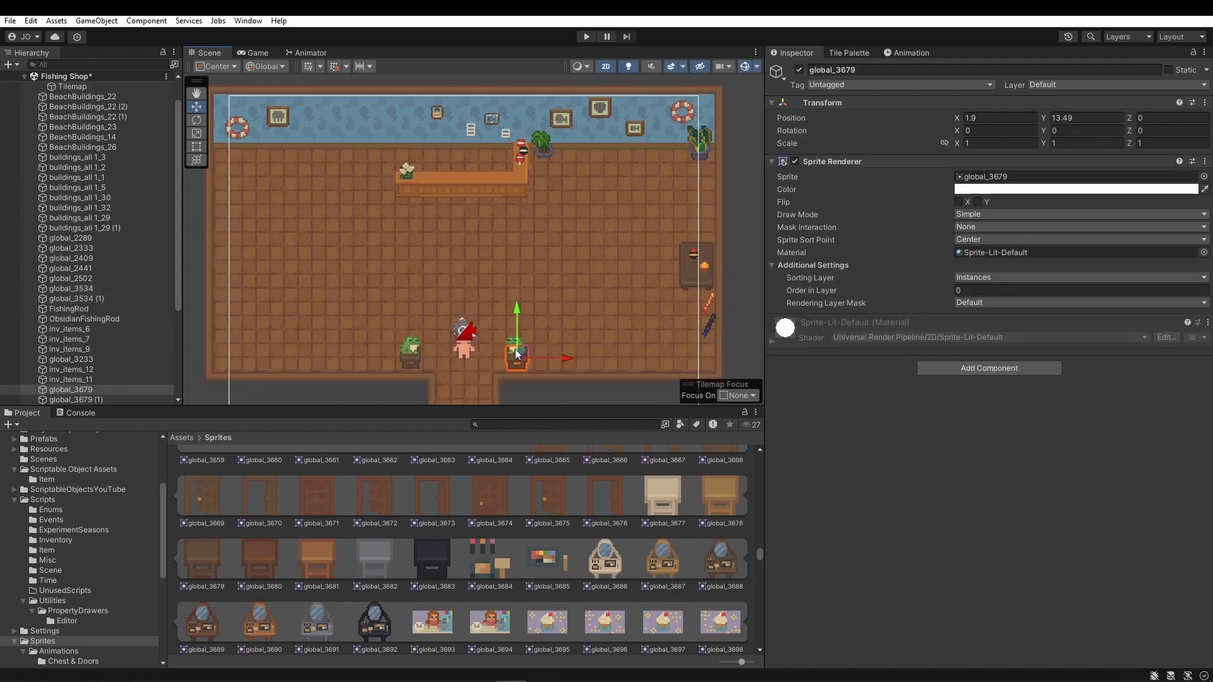
shift+click(513, 340)
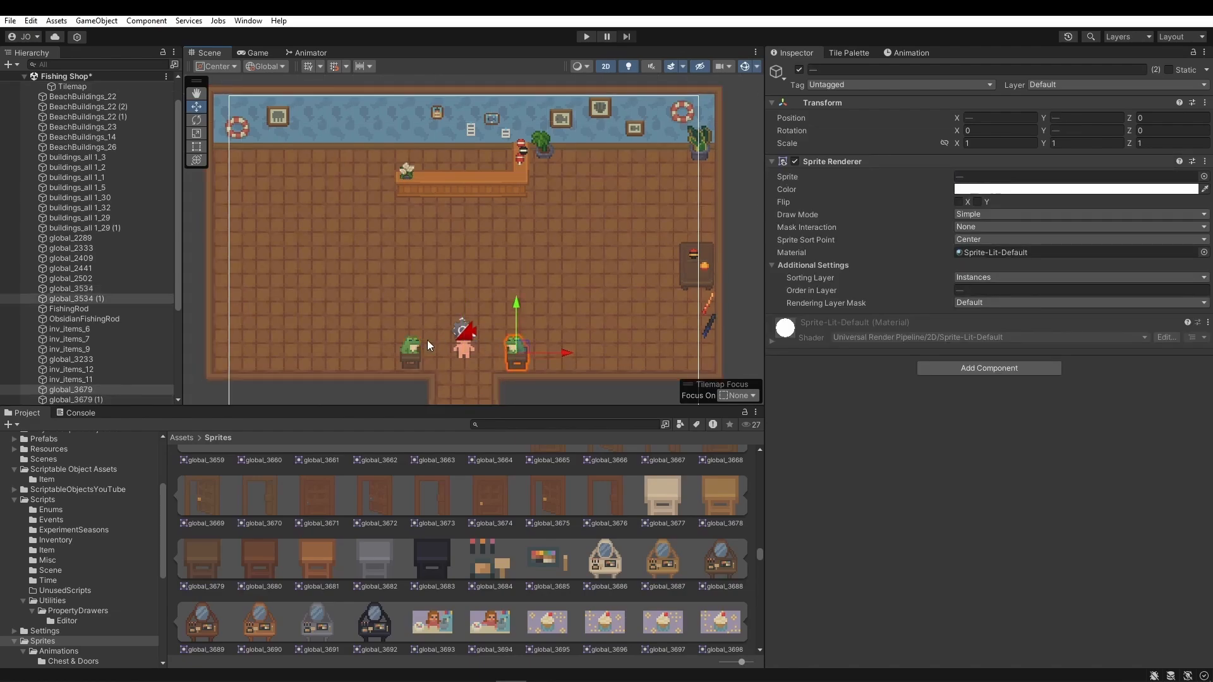
shift+click(411, 358)
shift+click(412, 343)
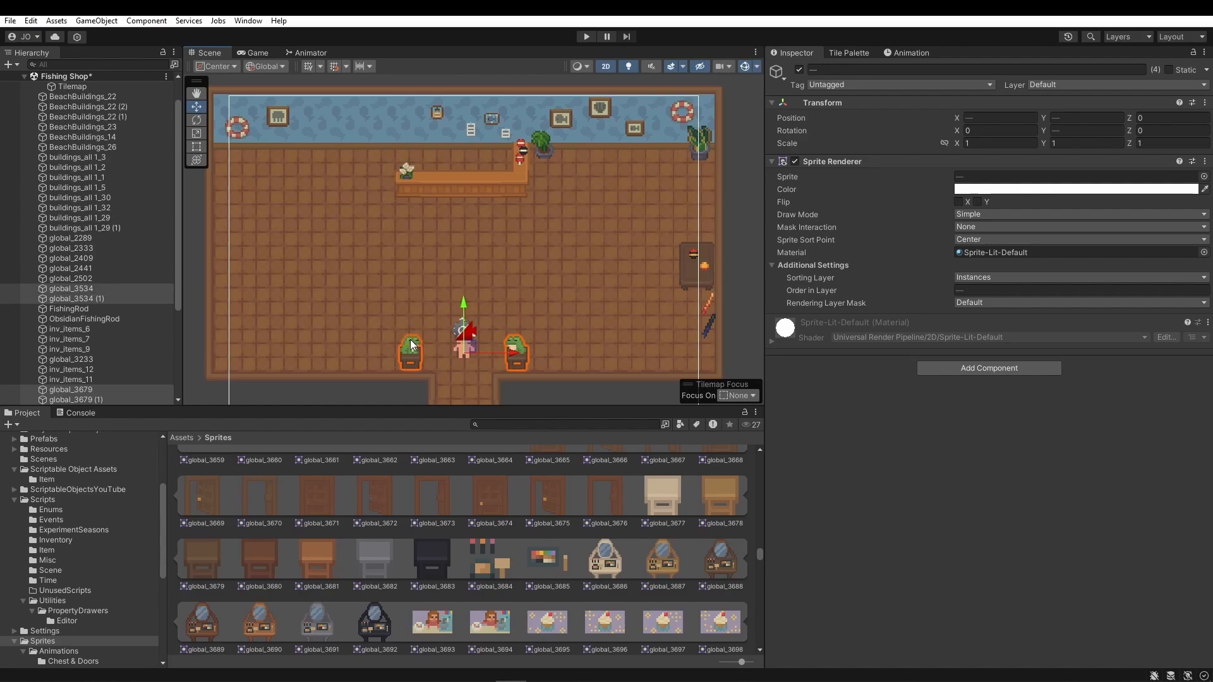
scroll(689, 293, up, 2)
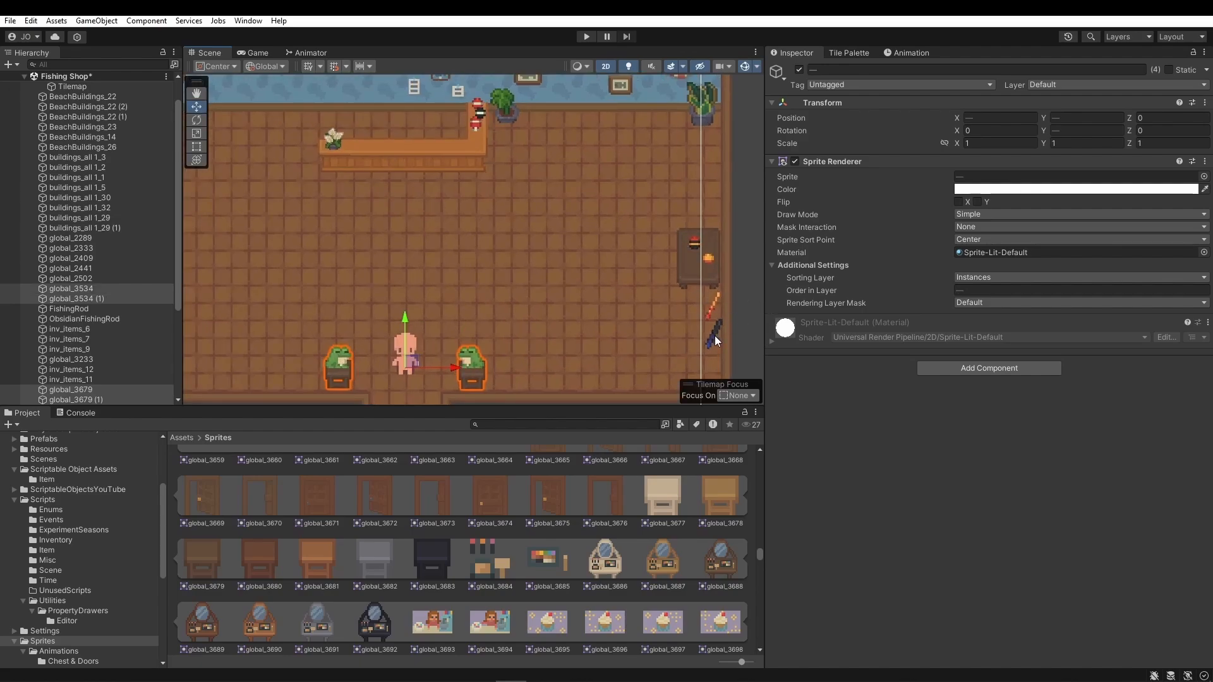
shift+click(715, 336)
shift+click(714, 298)
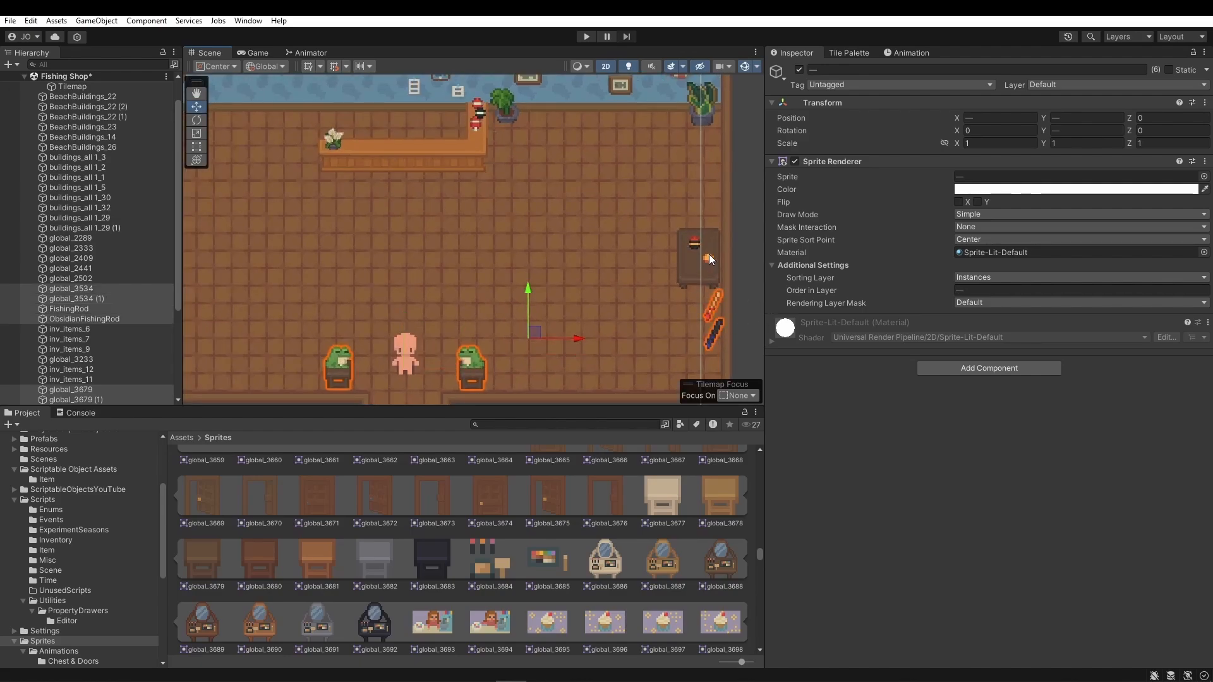
shift+click(709, 258)
shift+click(692, 244)
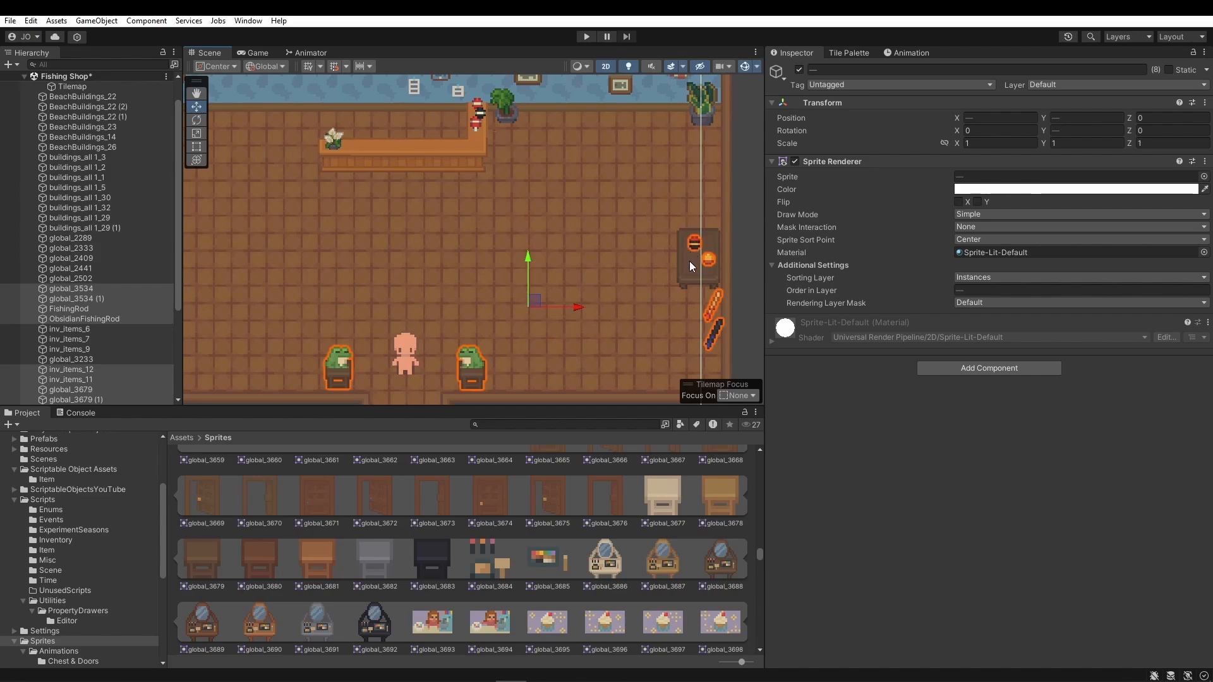
shift+click(689, 262)
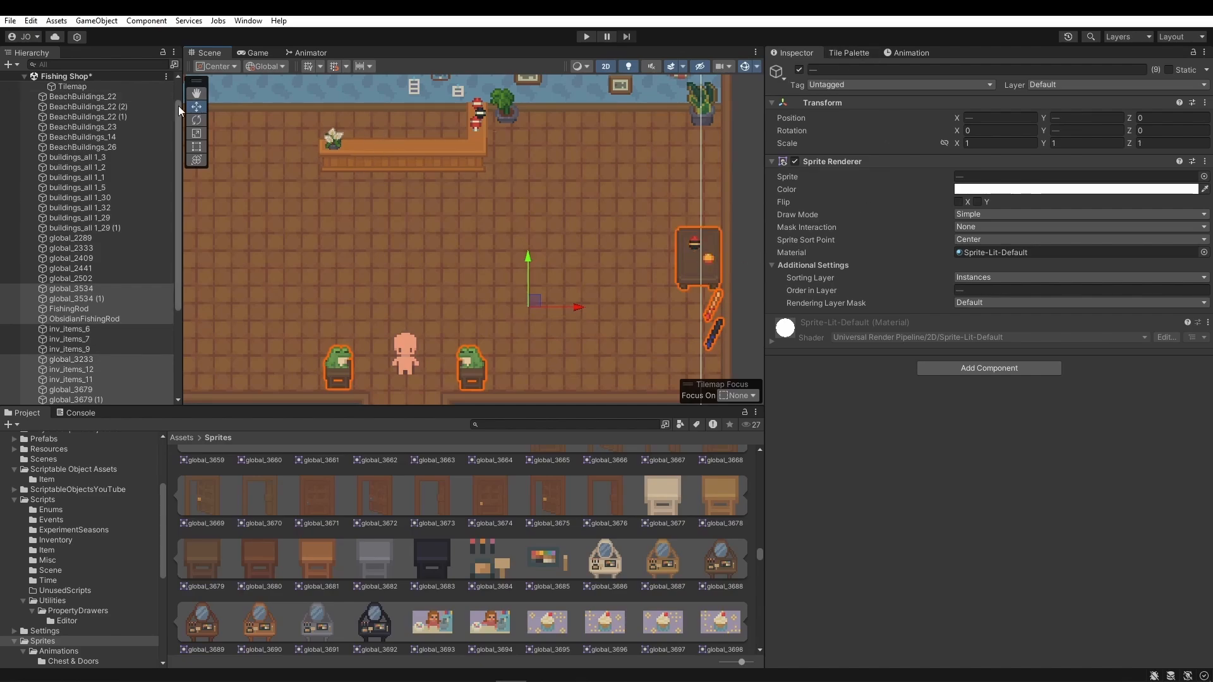
drag(527, 261, 512, 187)
click(533, 371)
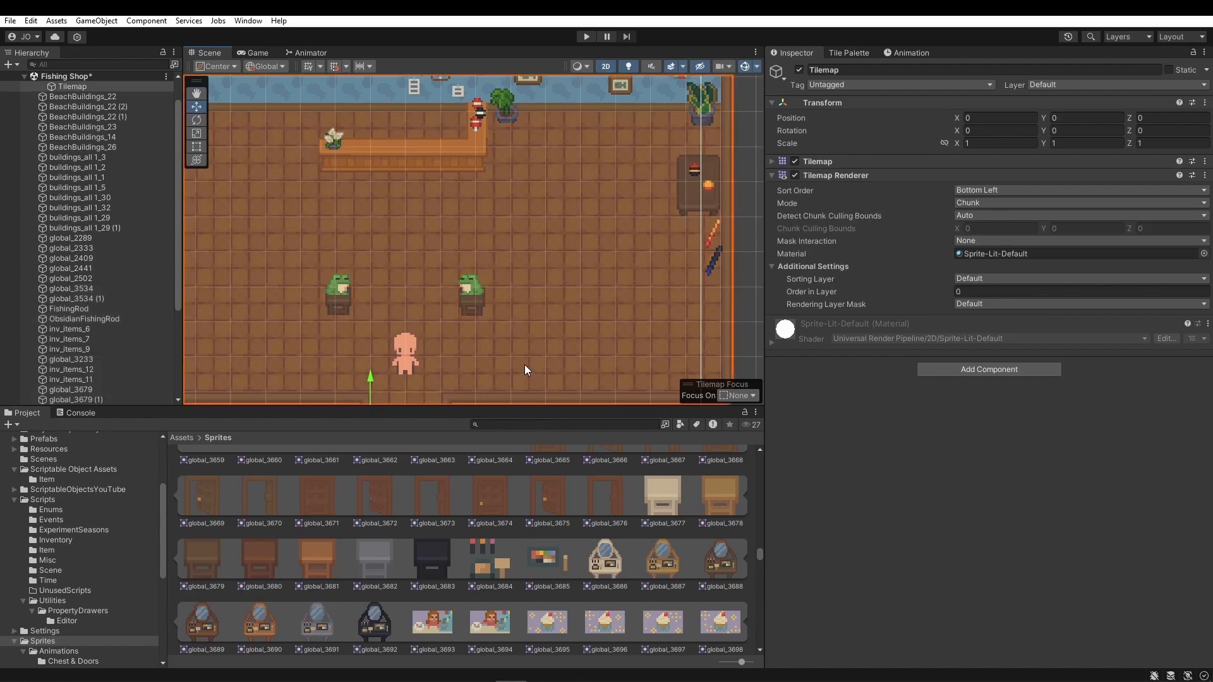
- Shorten the room by moving the tilemap's southern floor rows, bottom walls and entrance two tiles north
scroll(525, 363, down, 3)
middle_drag(534, 343, 559, 234)
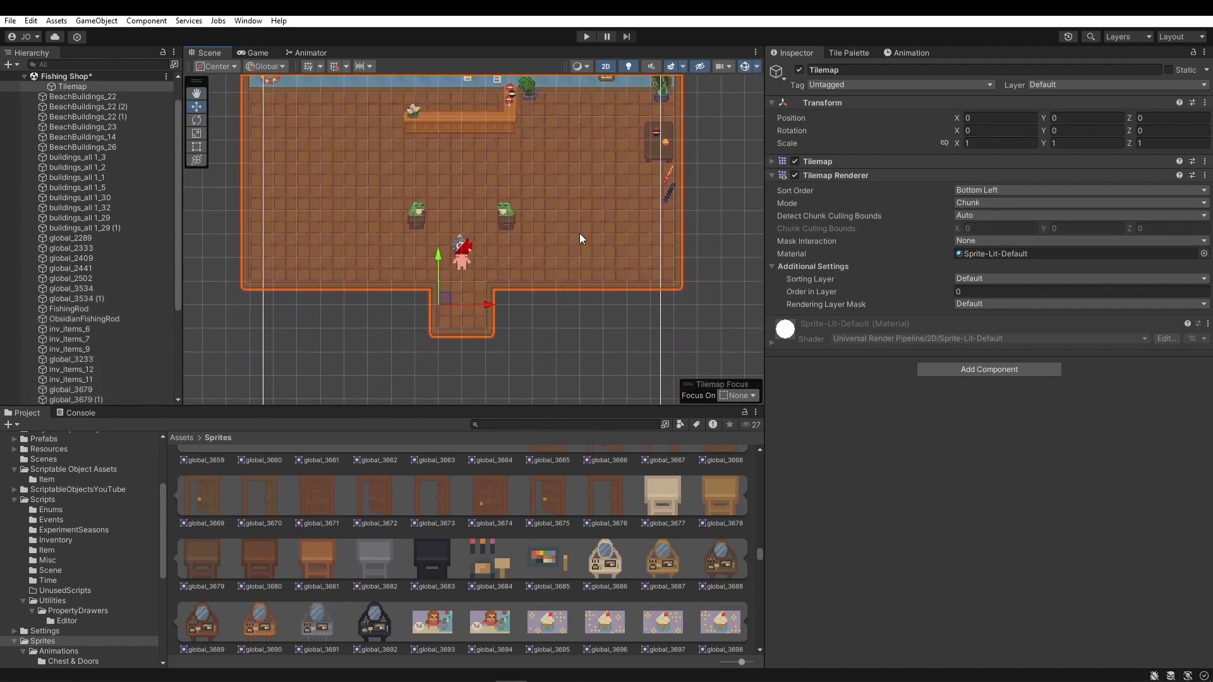
click(845, 54)
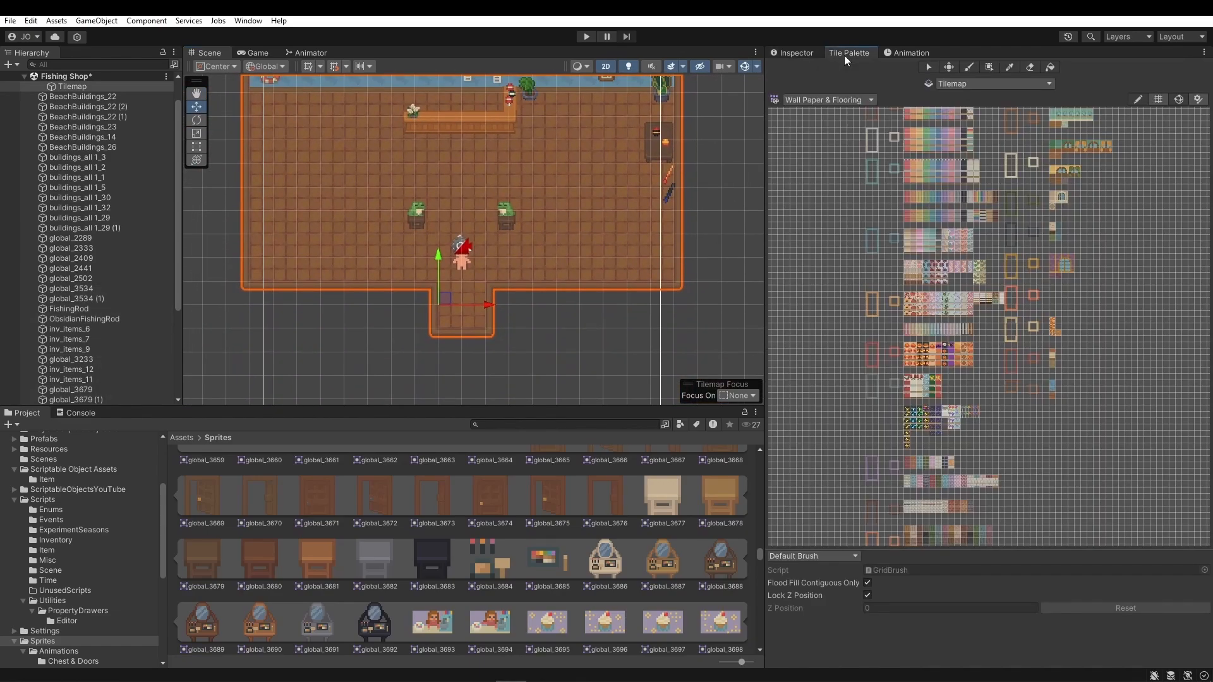
click(928, 69)
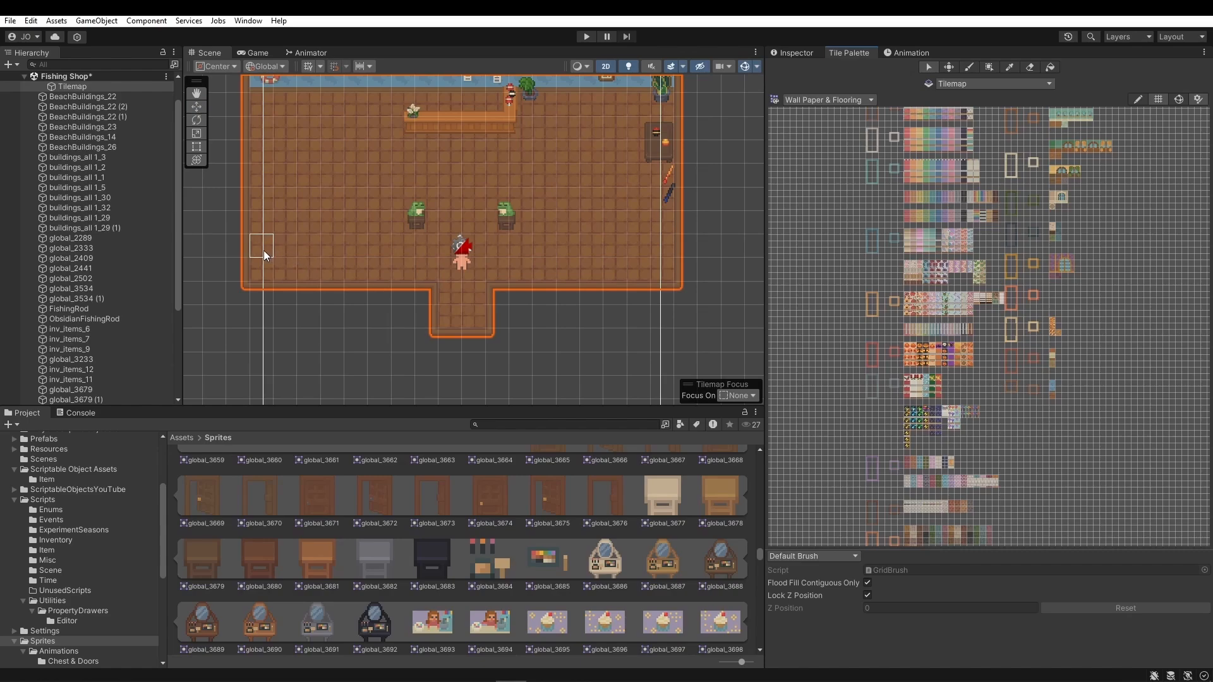
drag(241, 245, 679, 335)
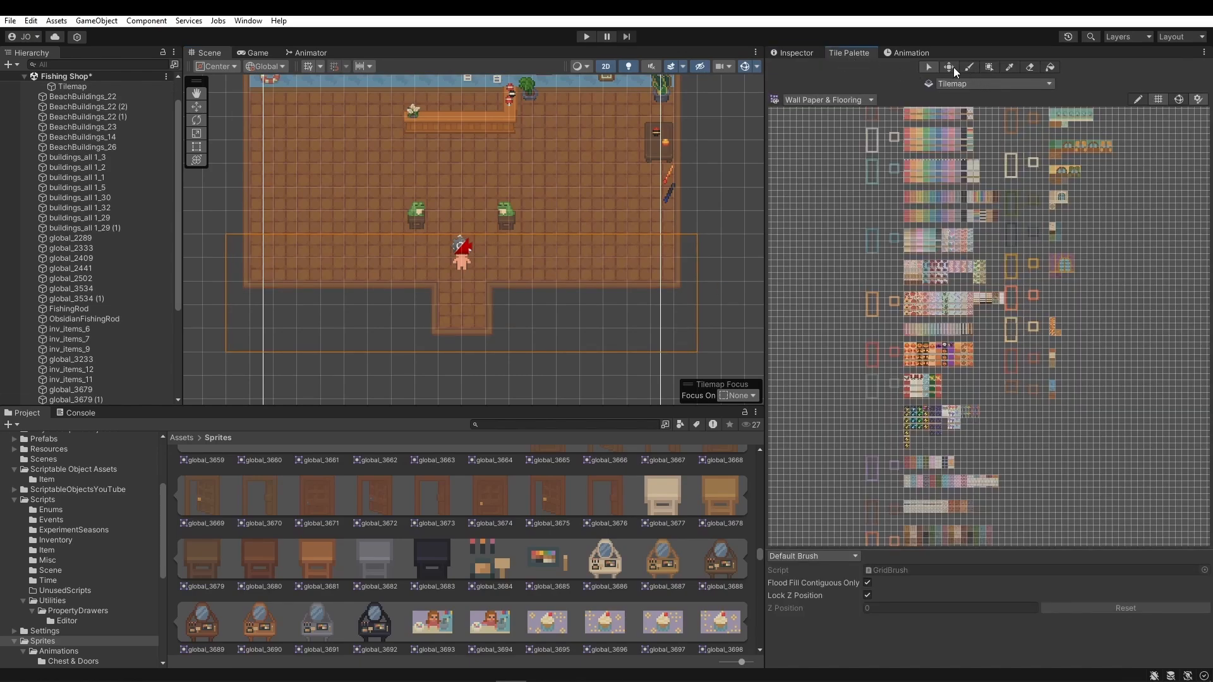
drag(476, 287, 479, 254)
click(924, 67)
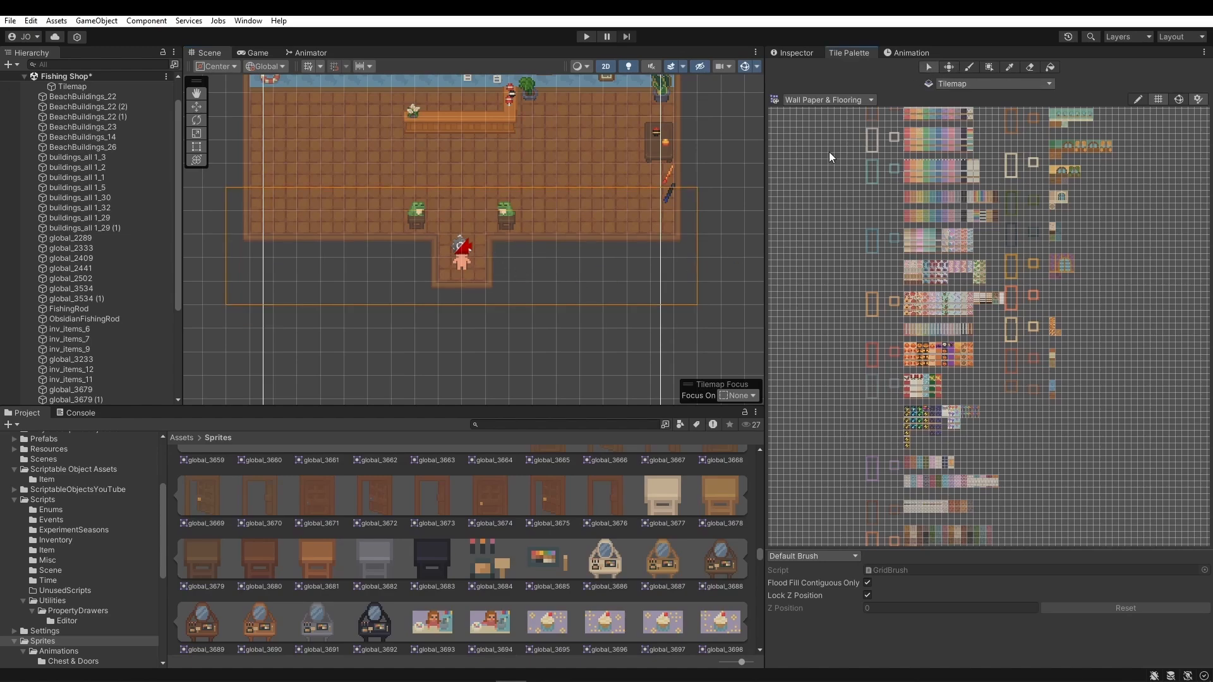
click(709, 269)
scroll(710, 265, down, 2)
middle_drag(712, 191, 693, 260)
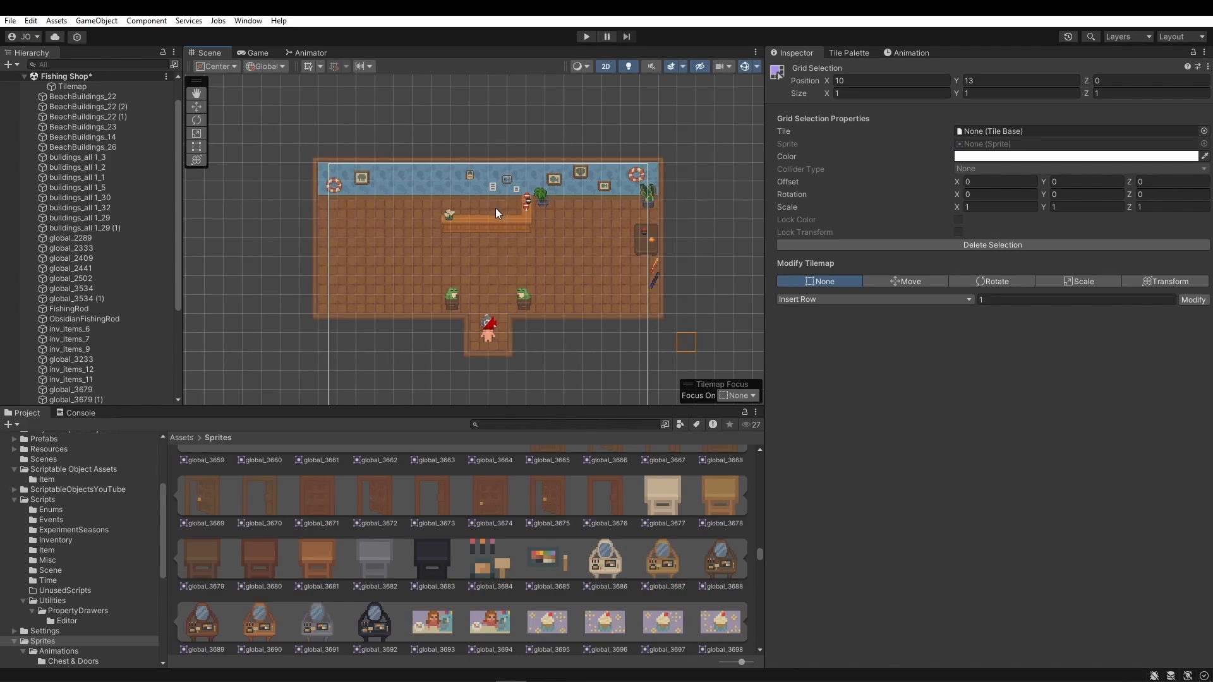
scroll(555, 253, up, 2)
middle_drag(541, 240, 549, 408)
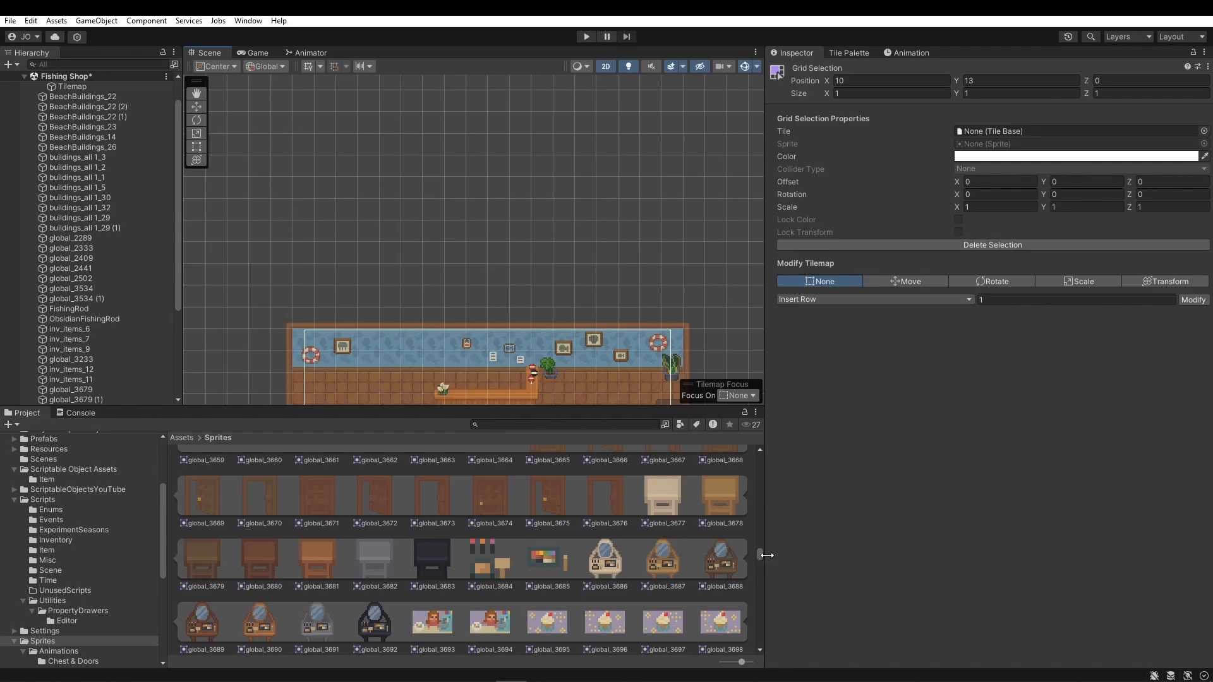
- Collapse the expanded global sprite sheet and open the interior sprites folder with the Shop Interior sheet's sprites showing
drag(759, 555, 761, 456)
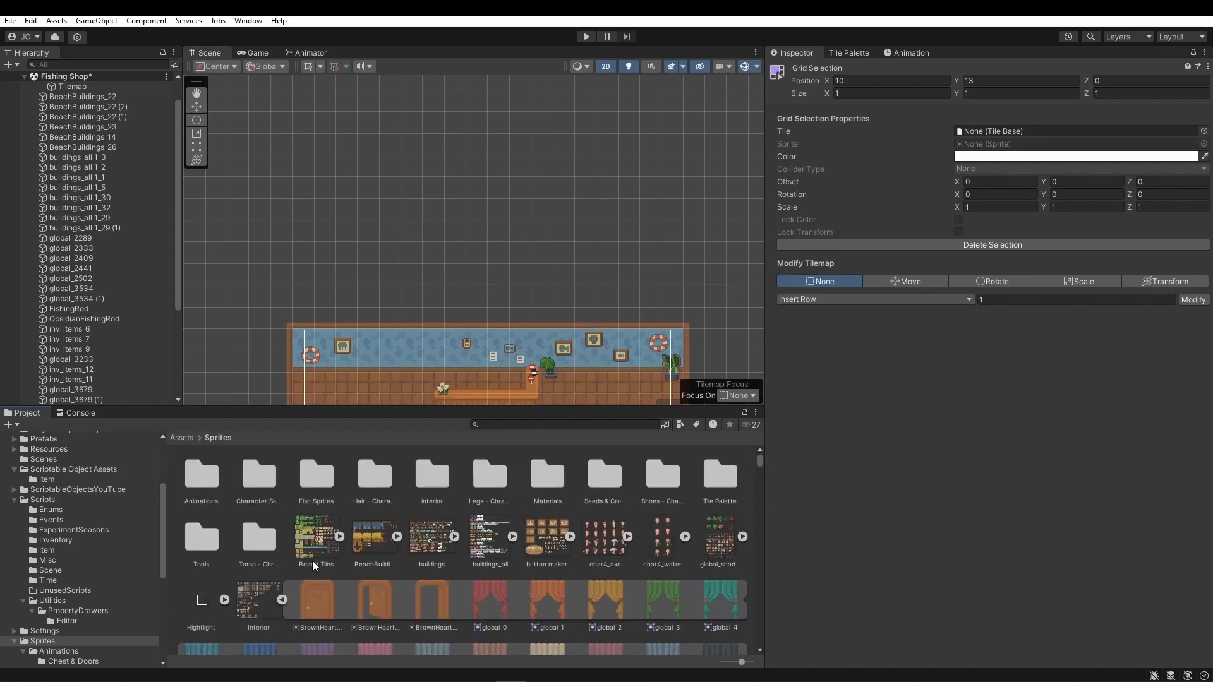
click(280, 599)
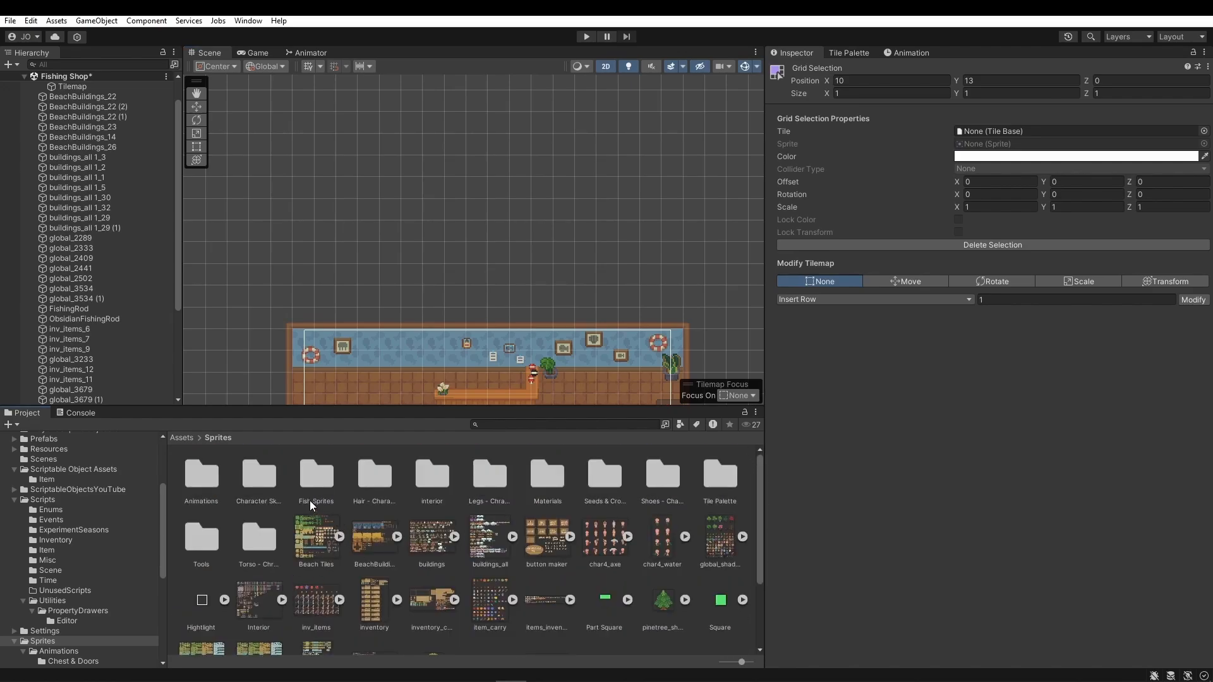
click(438, 482)
double_click(438, 483)
click(438, 483)
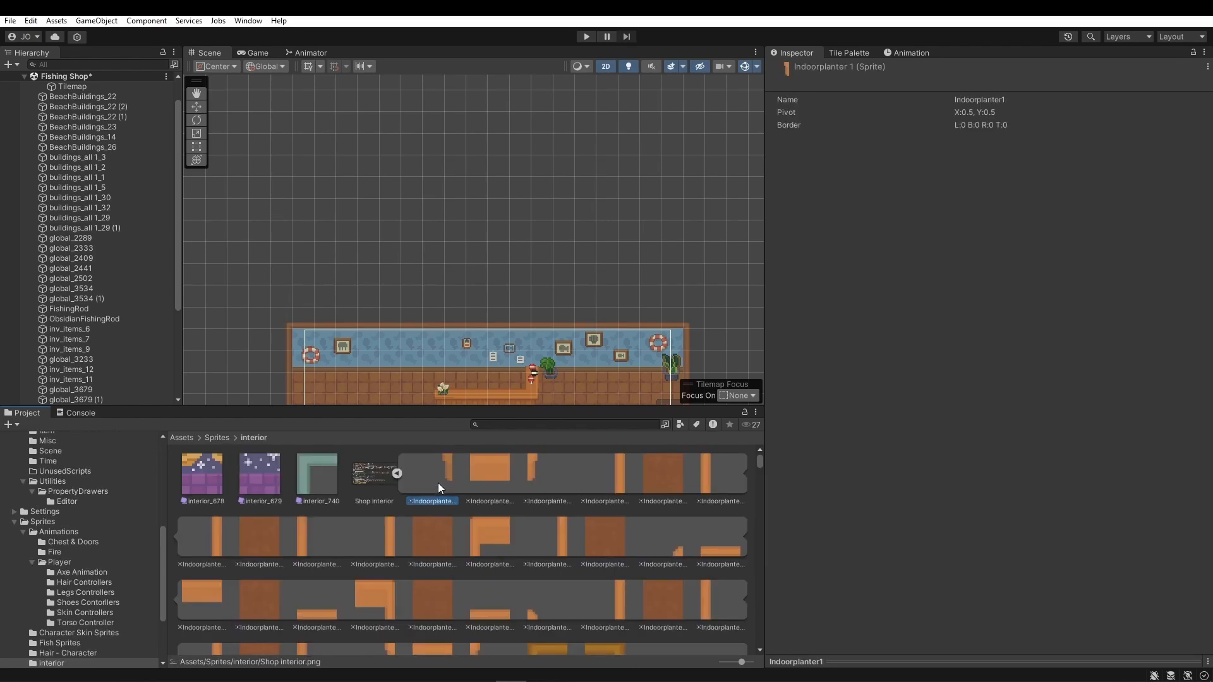
click(397, 474)
- Place the cash register sprite interior_174 at the wooden counter and set its sorting layer to Instances
scroll(501, 573, down, 5)
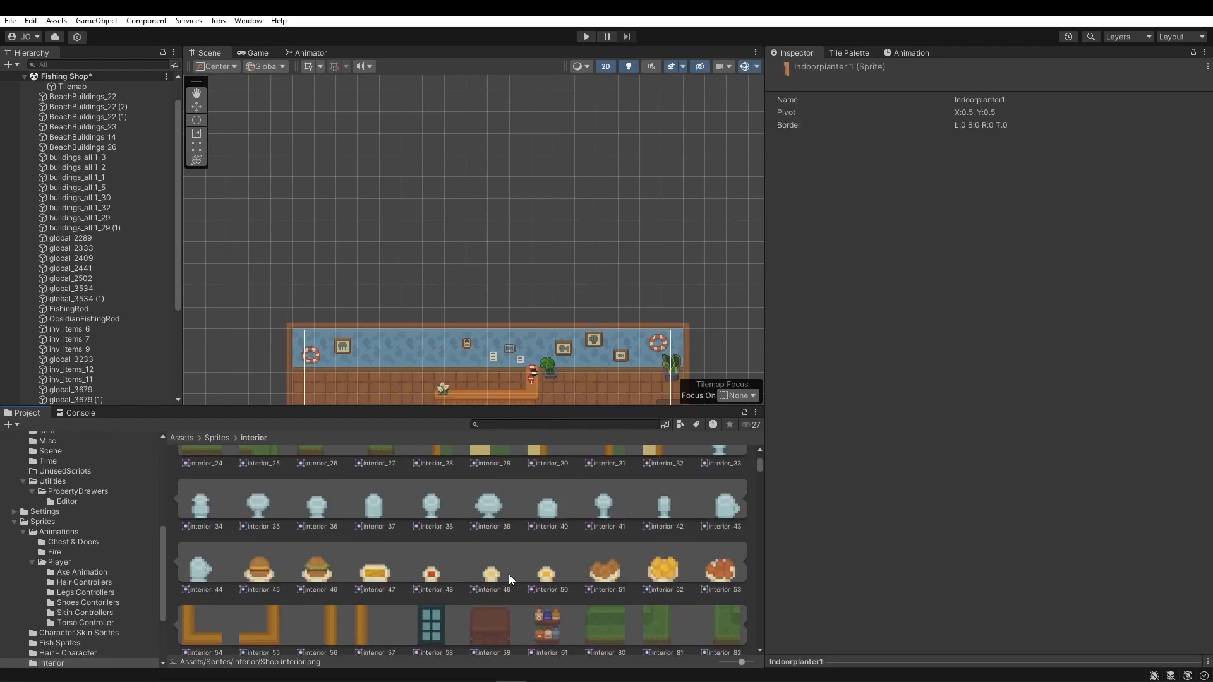
middle_drag(654, 299, 637, 244)
scroll(599, 600, up, 5)
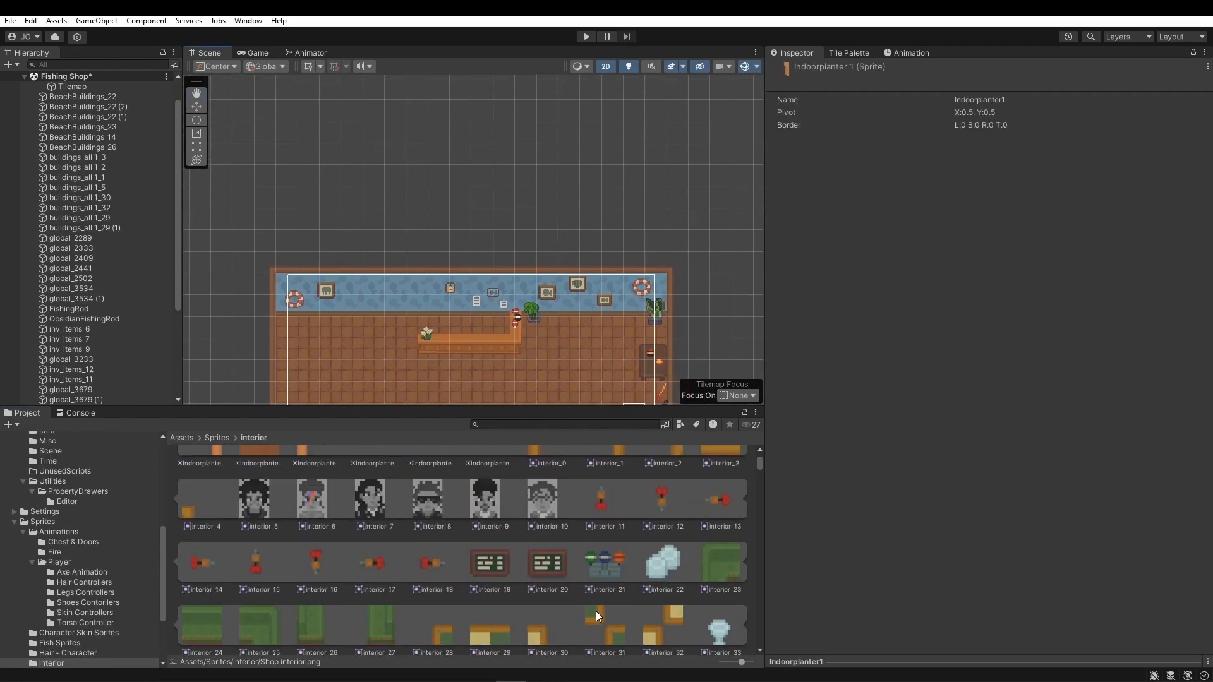
scroll(596, 610, down, 3)
scroll(592, 600, down, 8)
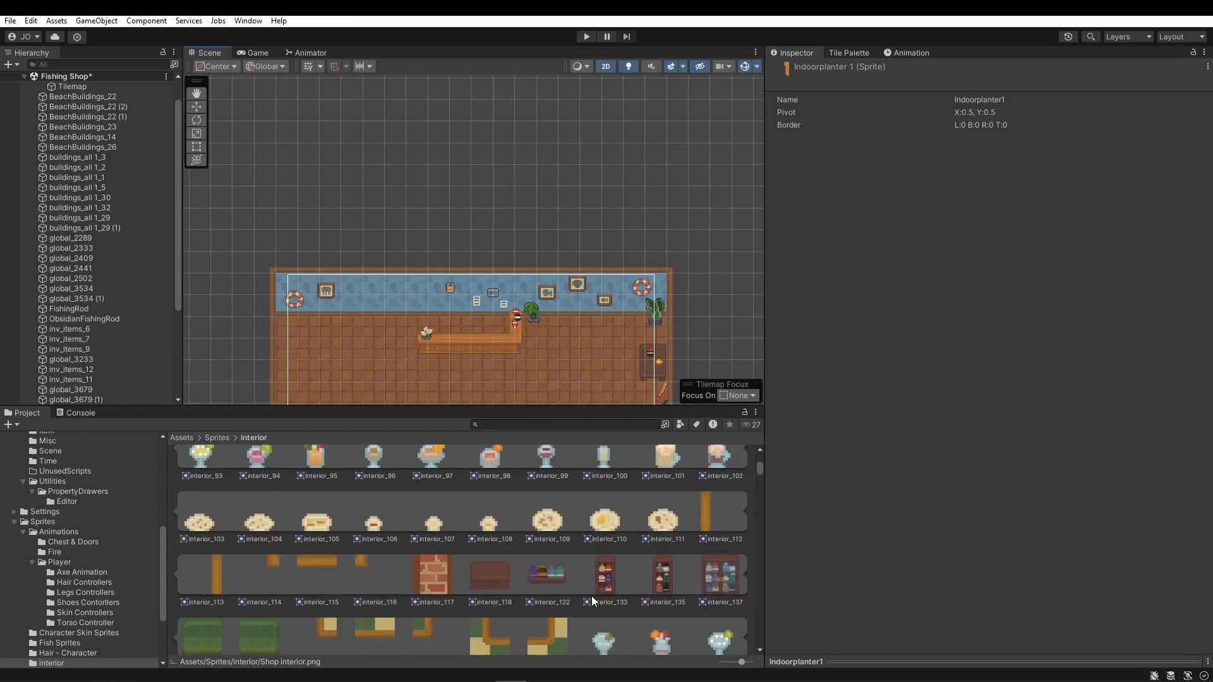
scroll(592, 600, down, 4)
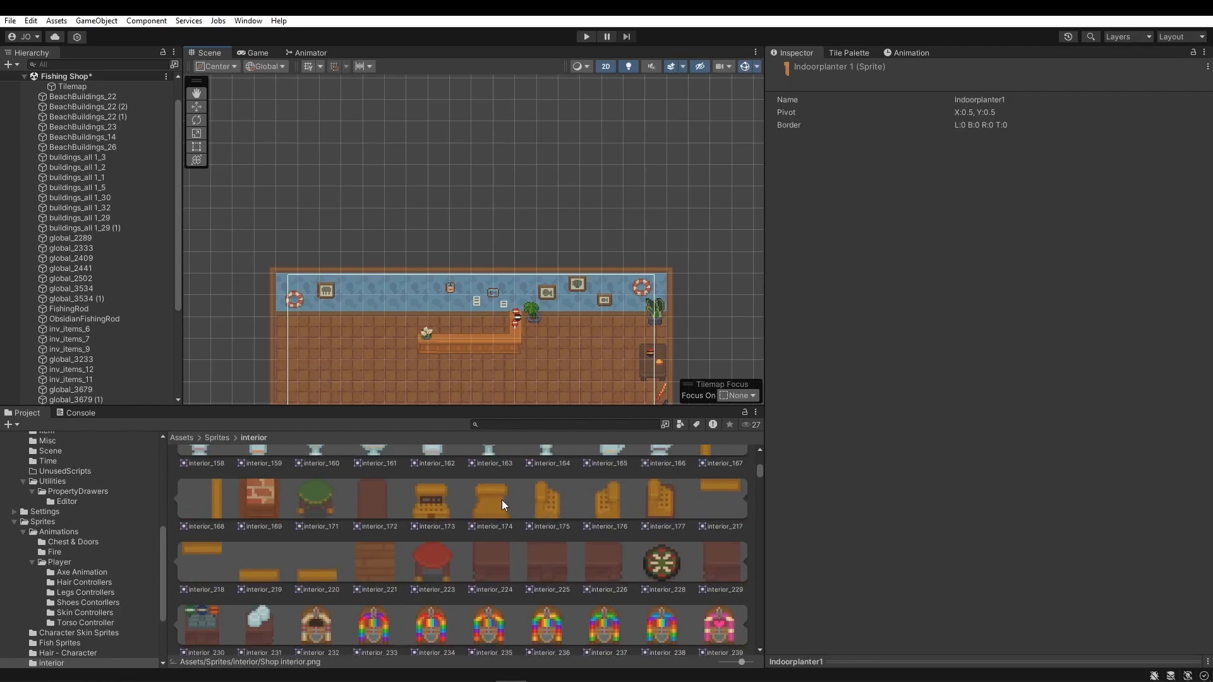
drag(492, 503, 476, 335)
click(1004, 277)
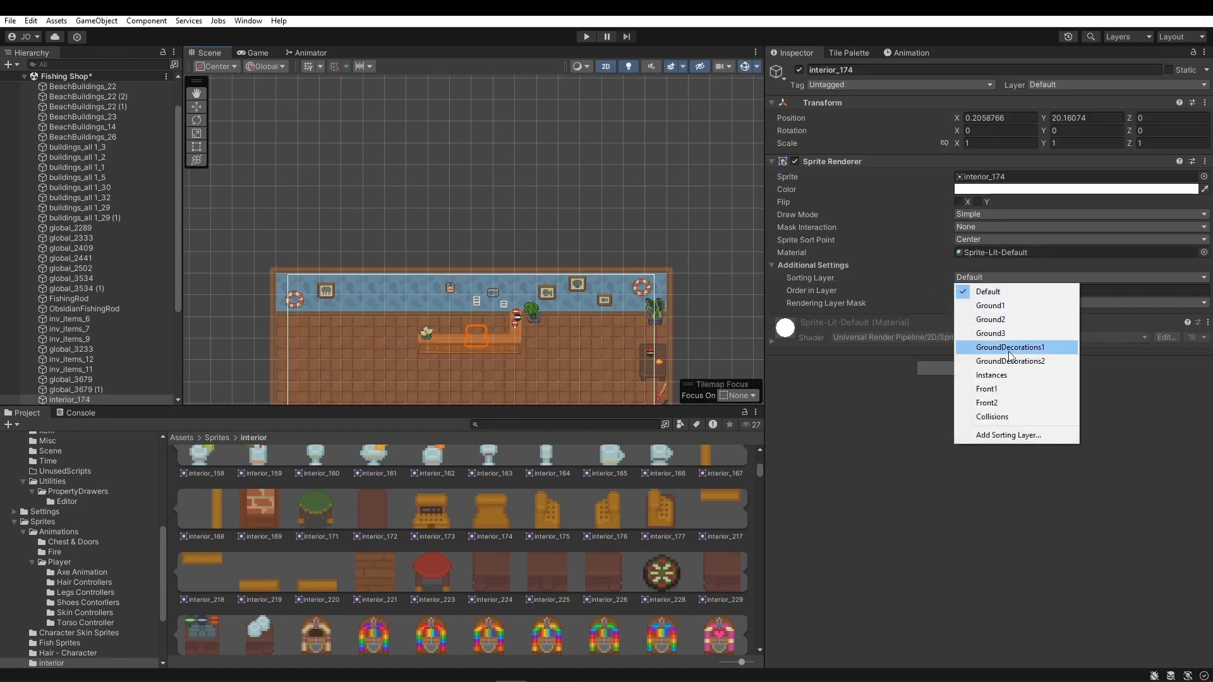
click(1011, 373)
- Set the cash register's order in layer to 1 and move it onto the countertop at X 0.264, Y 20.405
scroll(534, 339, up, 5)
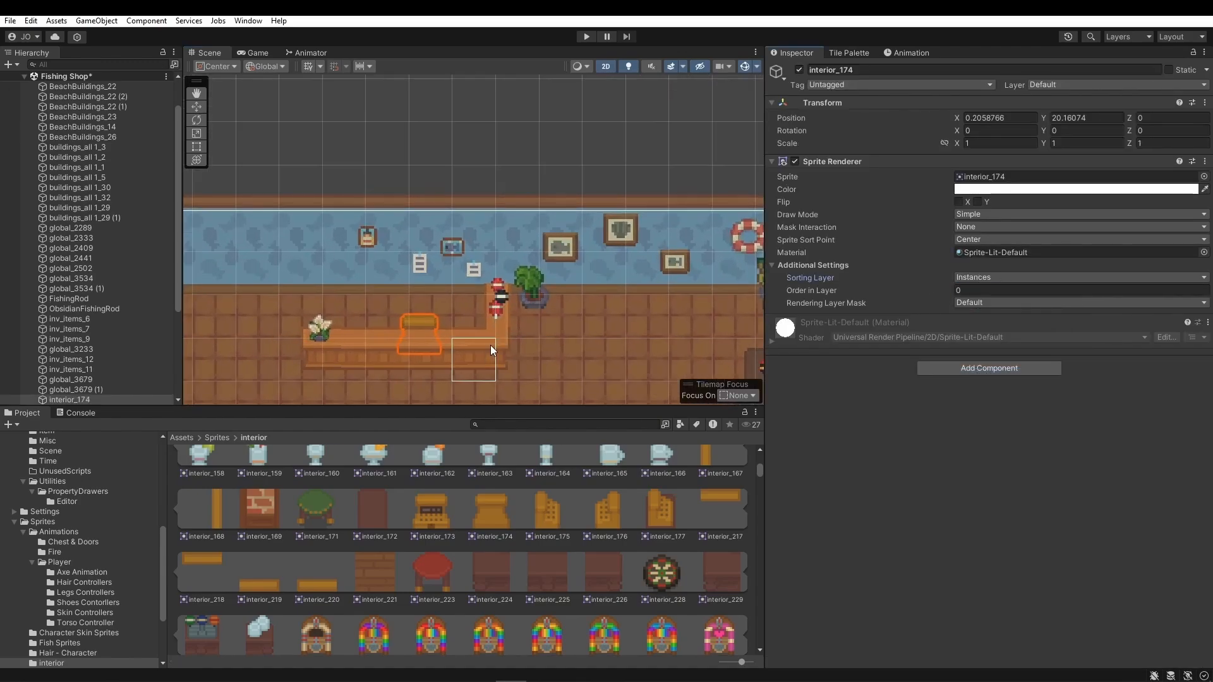
middle_drag(490, 345, 664, 321)
scroll(632, 315, up, 6)
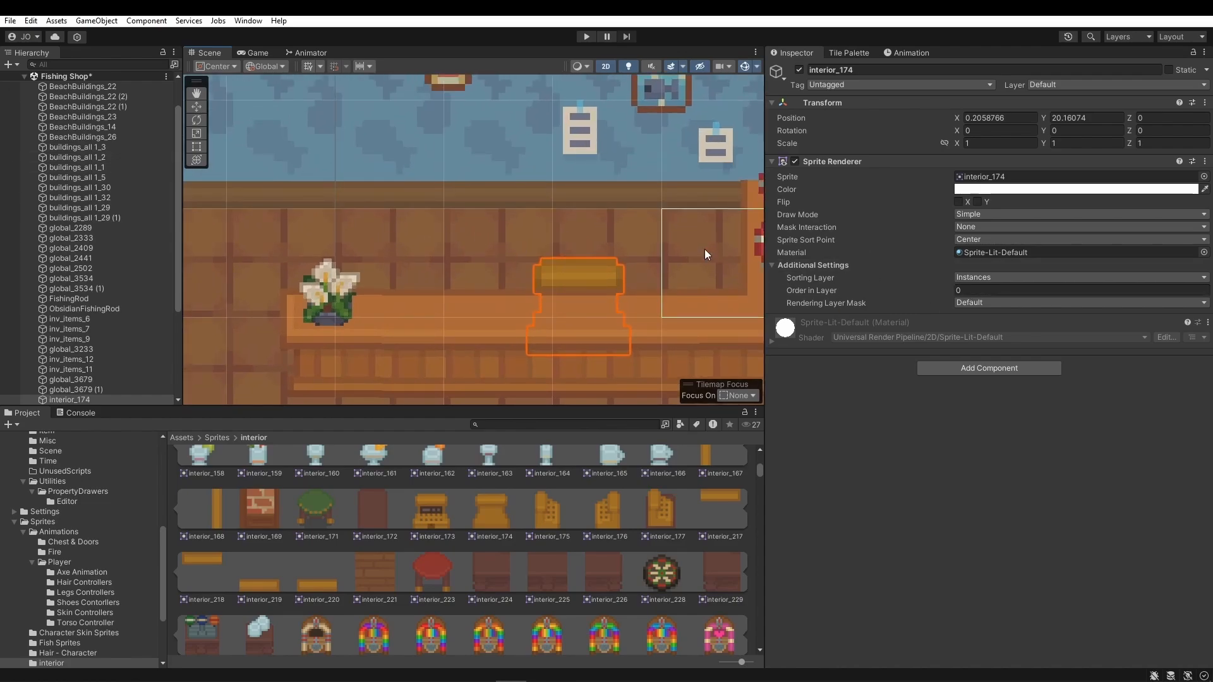
click(998, 290)
text(1)
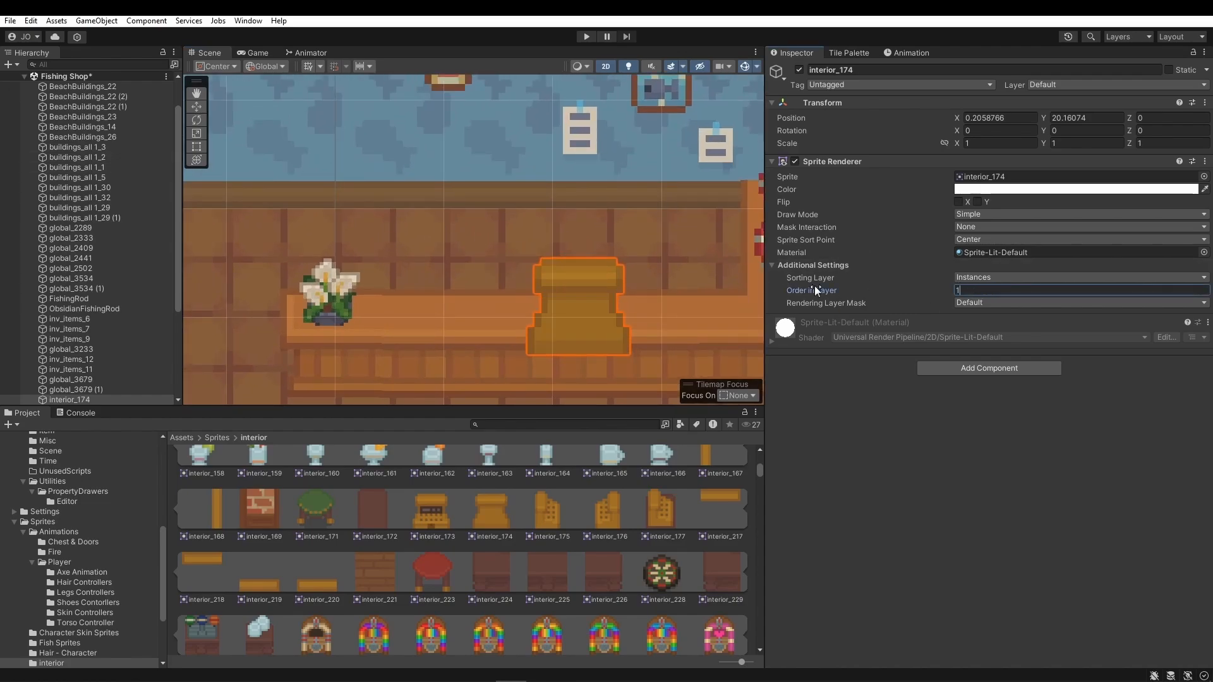
click(195, 107)
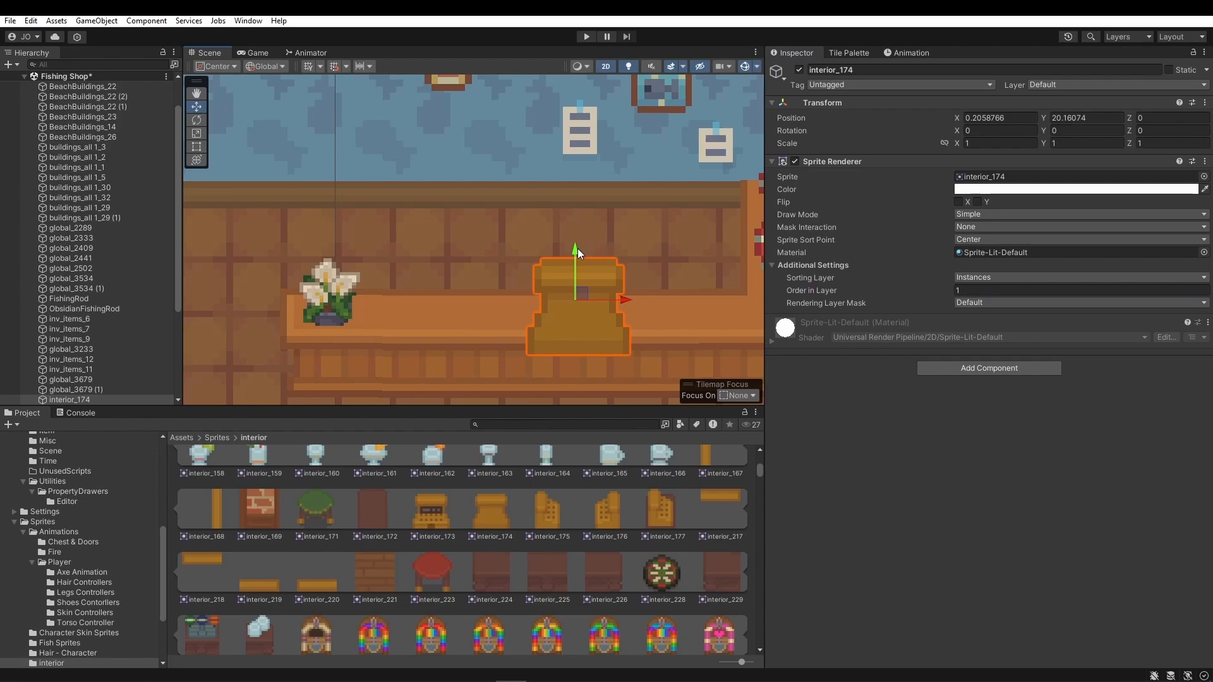
drag(577, 248, 574, 224)
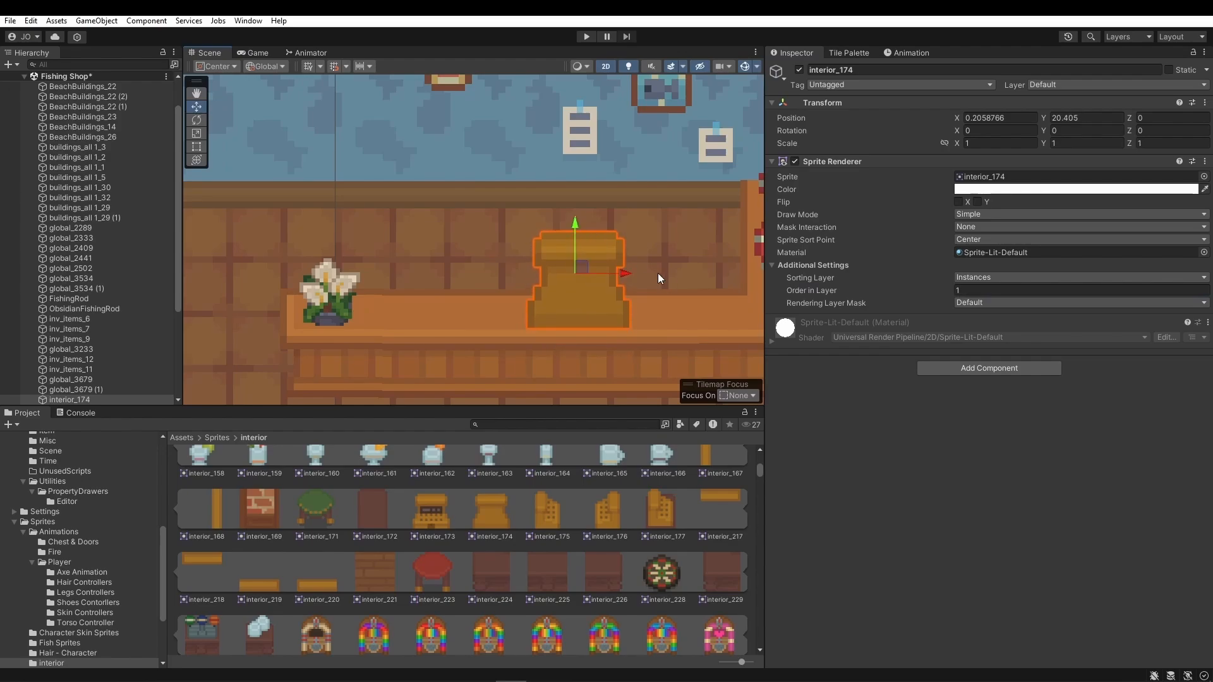
mouse_move(624, 272)
mouse_down()
mouse_move(593, 264)
mouse_move(630, 262)
mouse_up()
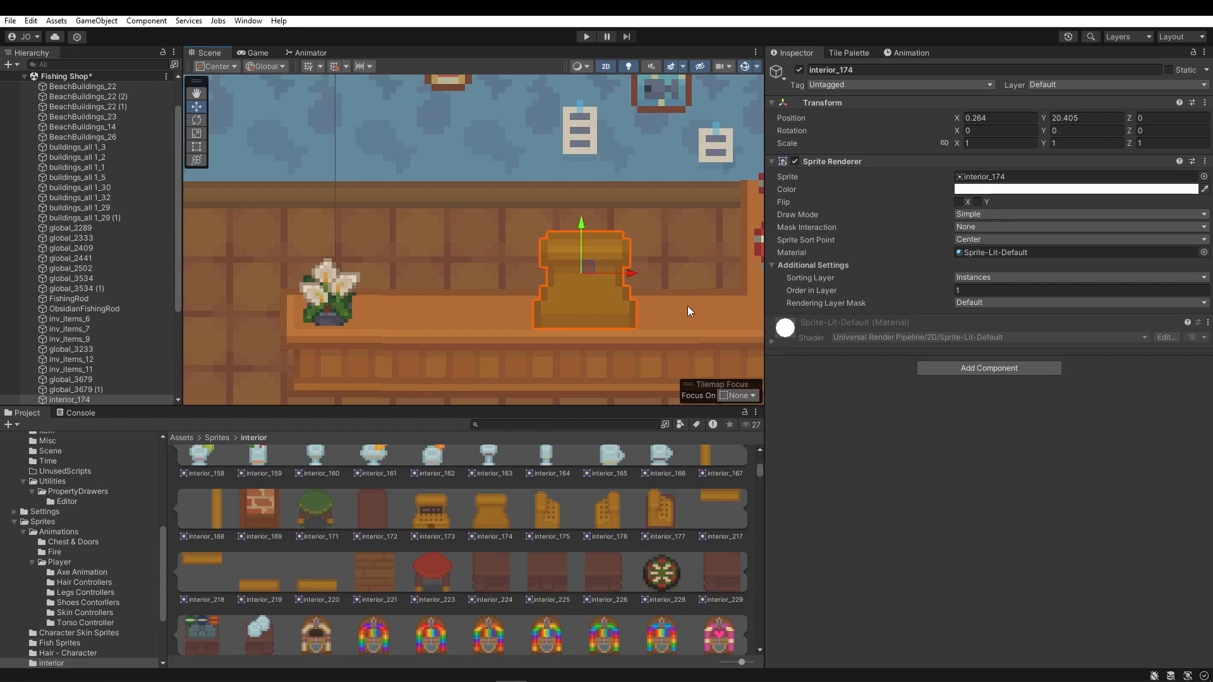
- Nudge the cash register slightly west along the counter
click(690, 309)
scroll(690, 310, down, 6)
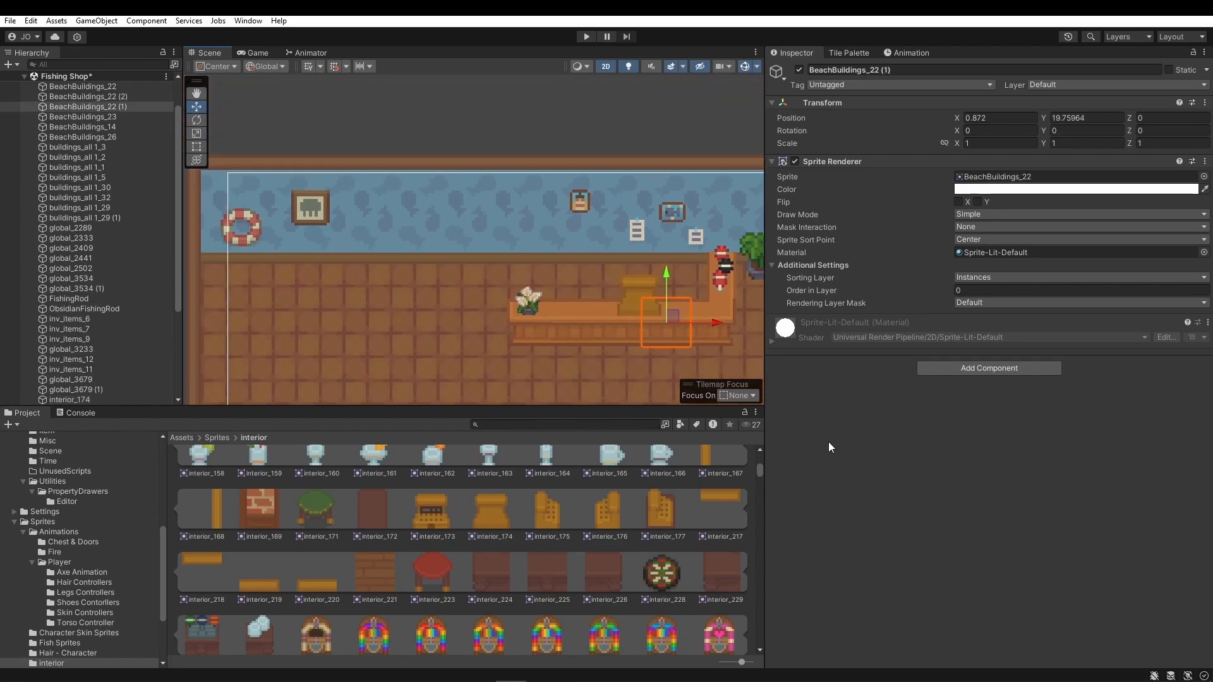
middle_drag(639, 366, 439, 294)
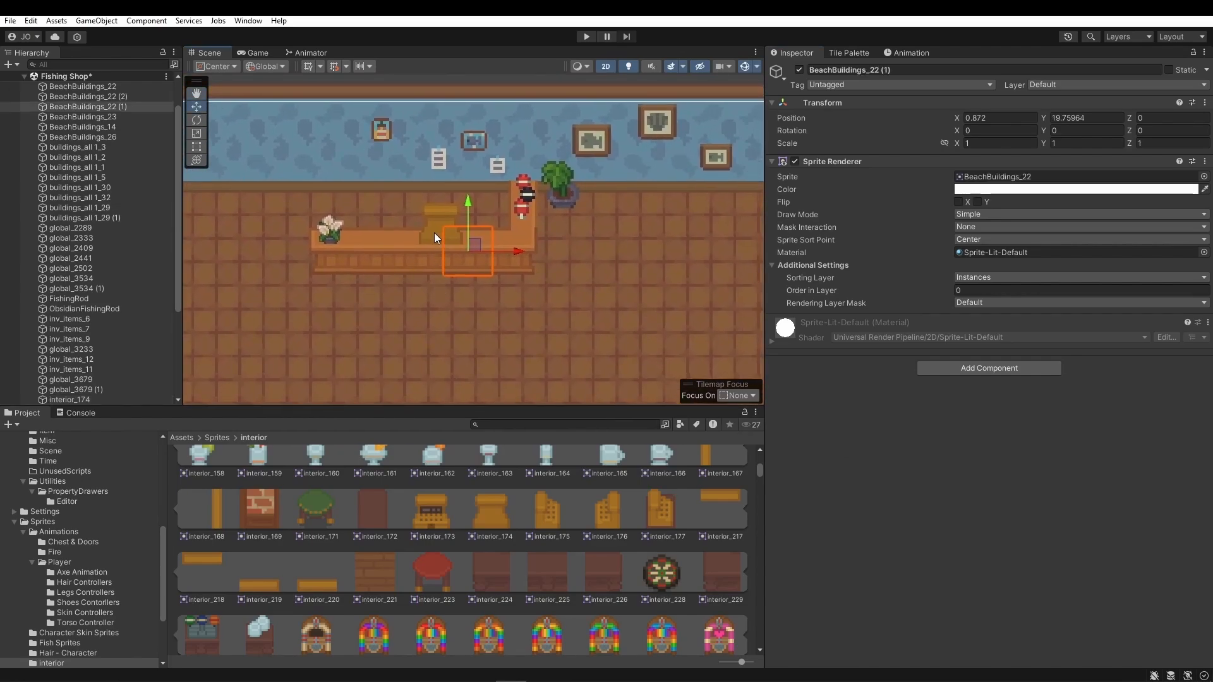
click(435, 215)
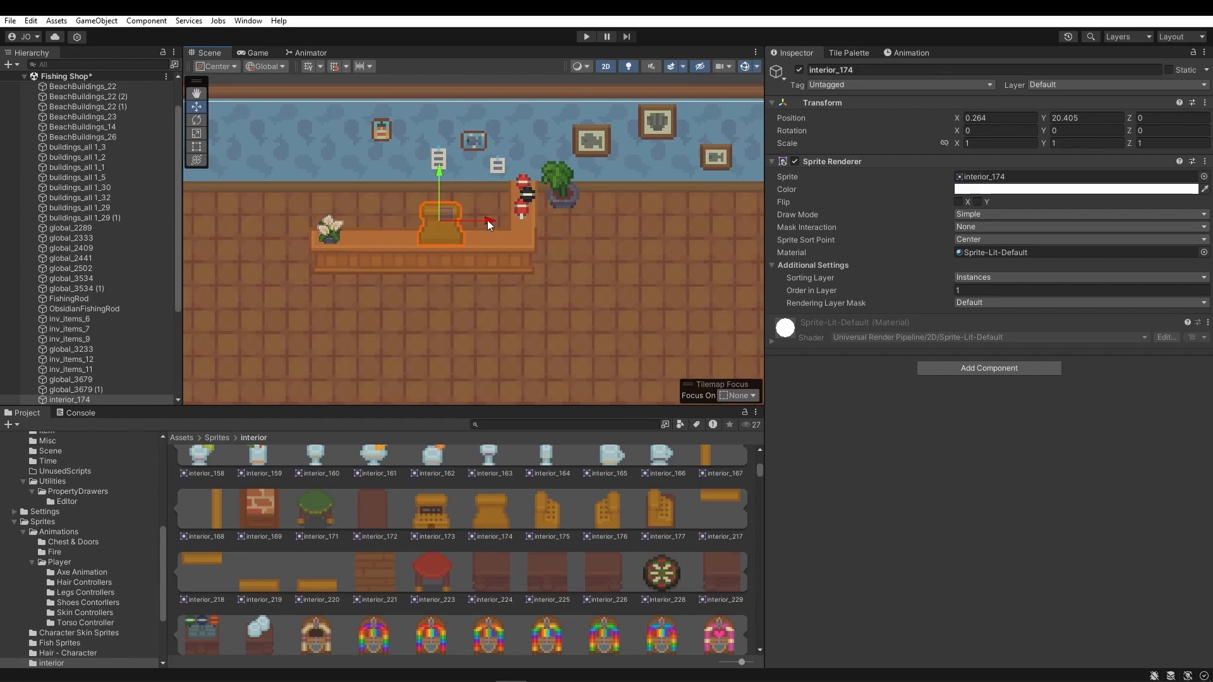
drag(487, 220, 487, 220)
click(582, 345)
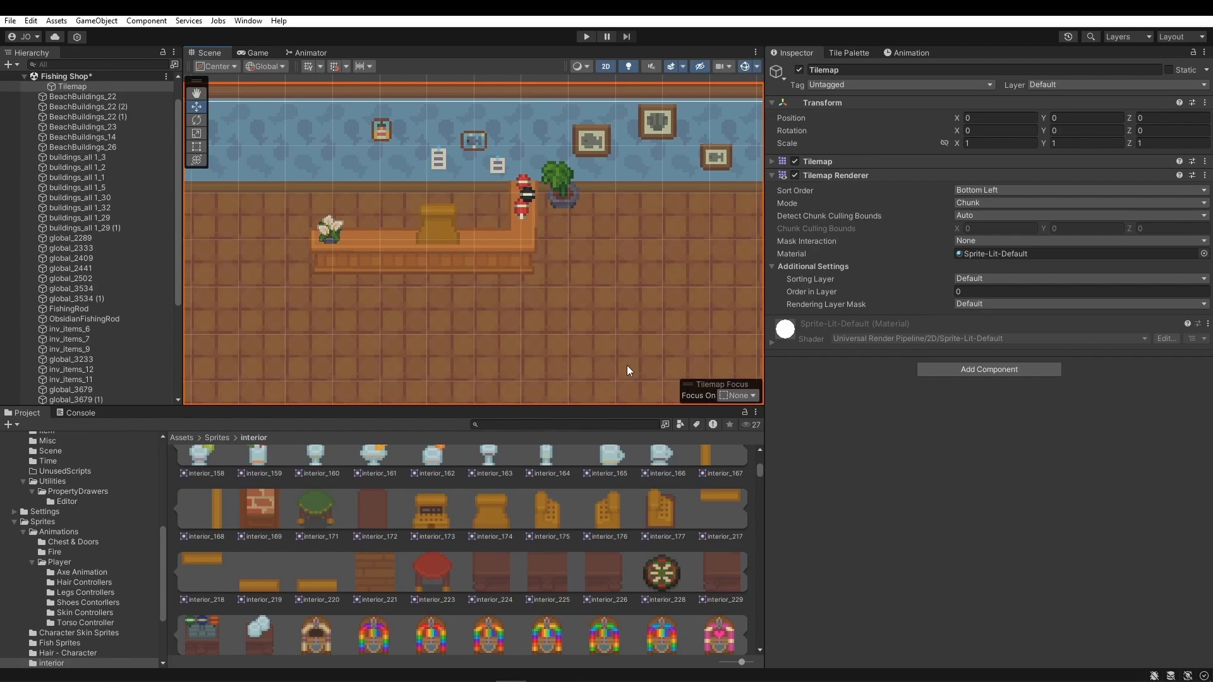
- Browse the interior sheet's sprites from about interior_158 through interior_2793 for more props that suit the fishing shop
scroll(627, 572, down, 3)
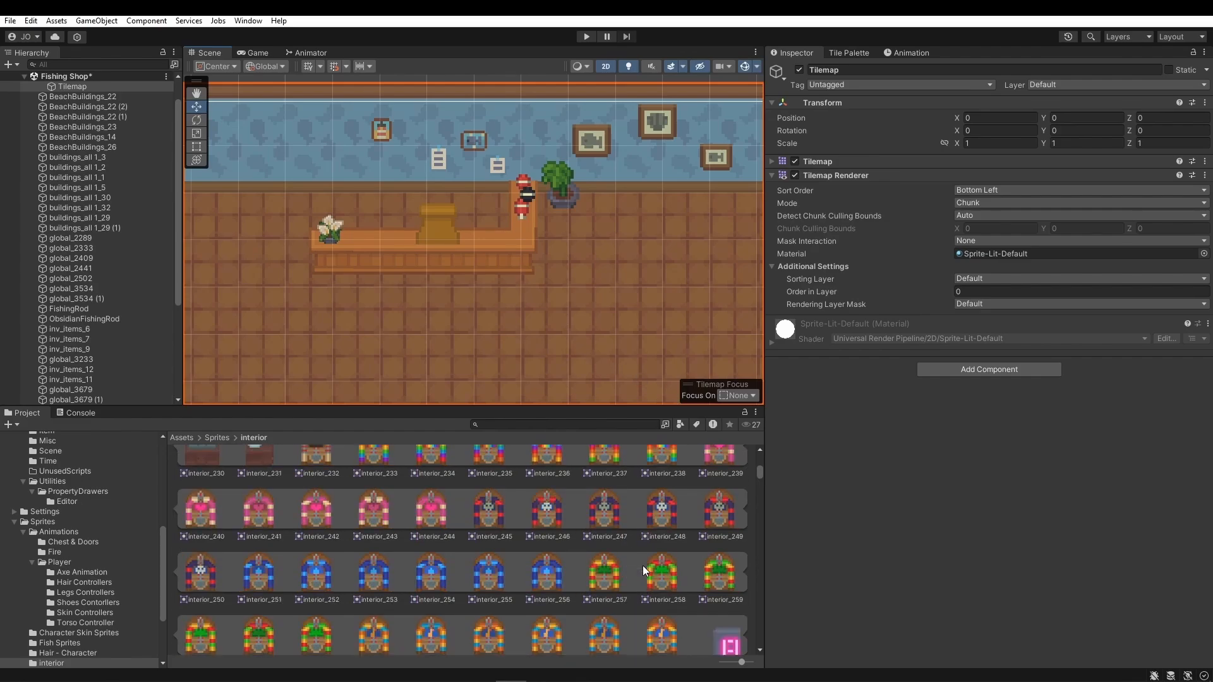
scroll(643, 568, down, 3)
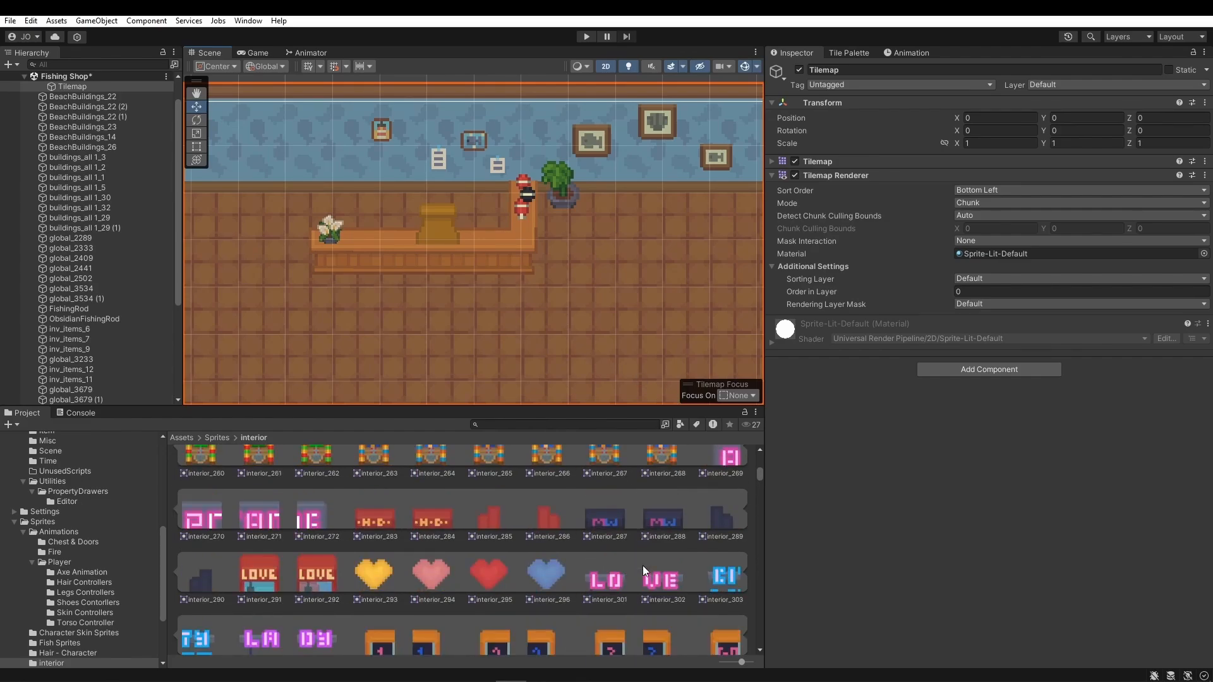
scroll(642, 566, up, 2)
scroll(494, 594, down, 11)
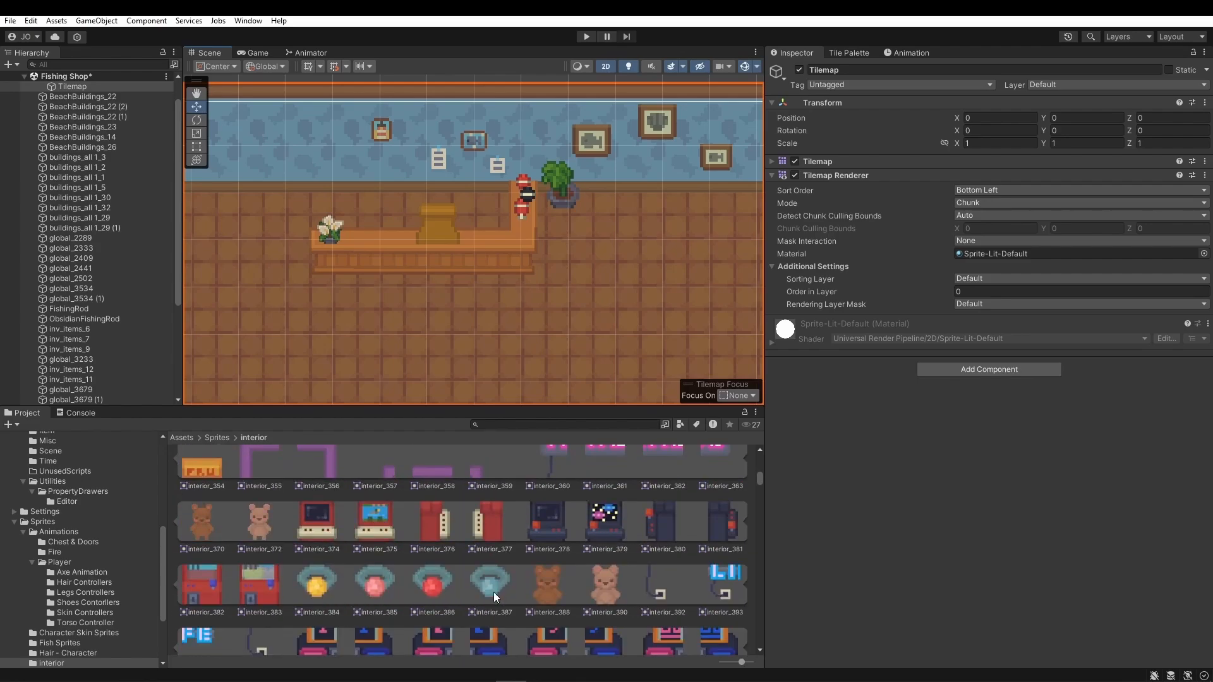
scroll(493, 589, down, 7)
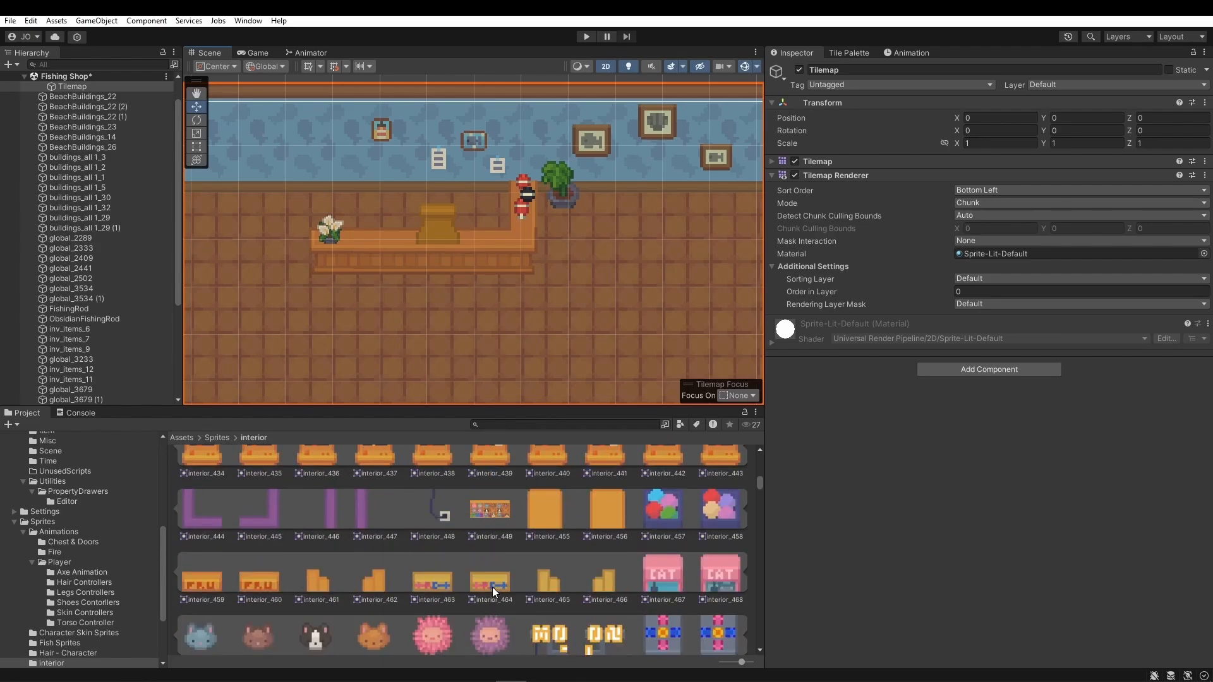
scroll(492, 592, down, 1)
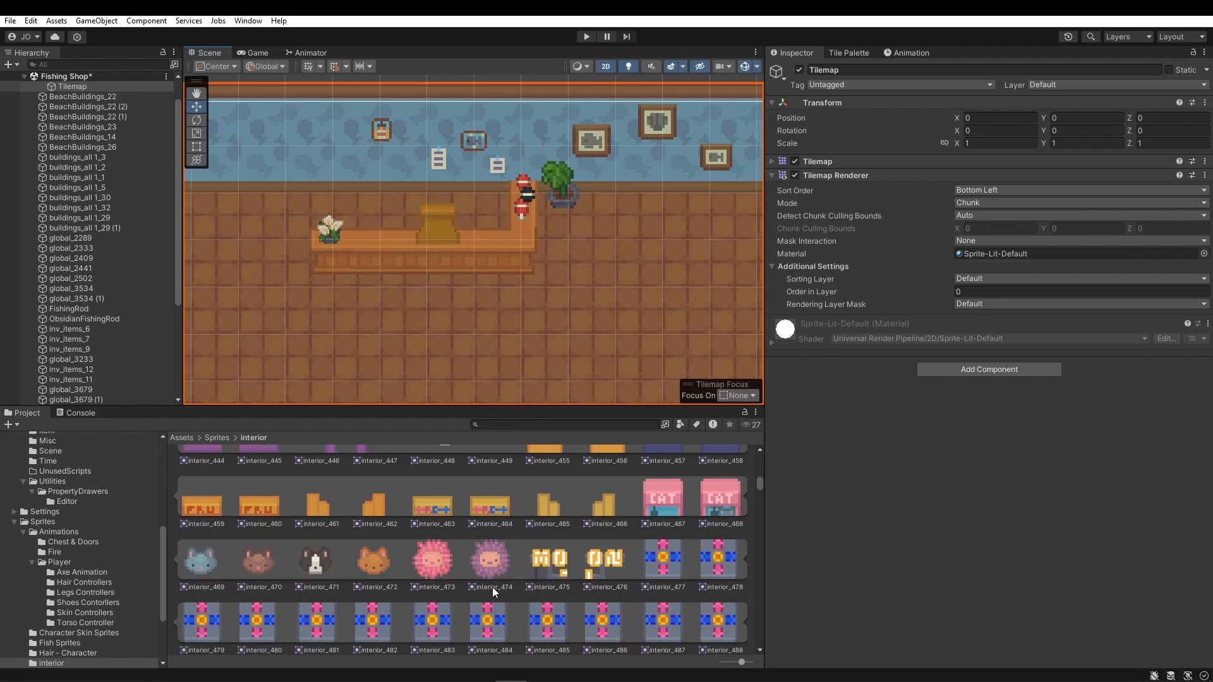
scroll(492, 586, down, 7)
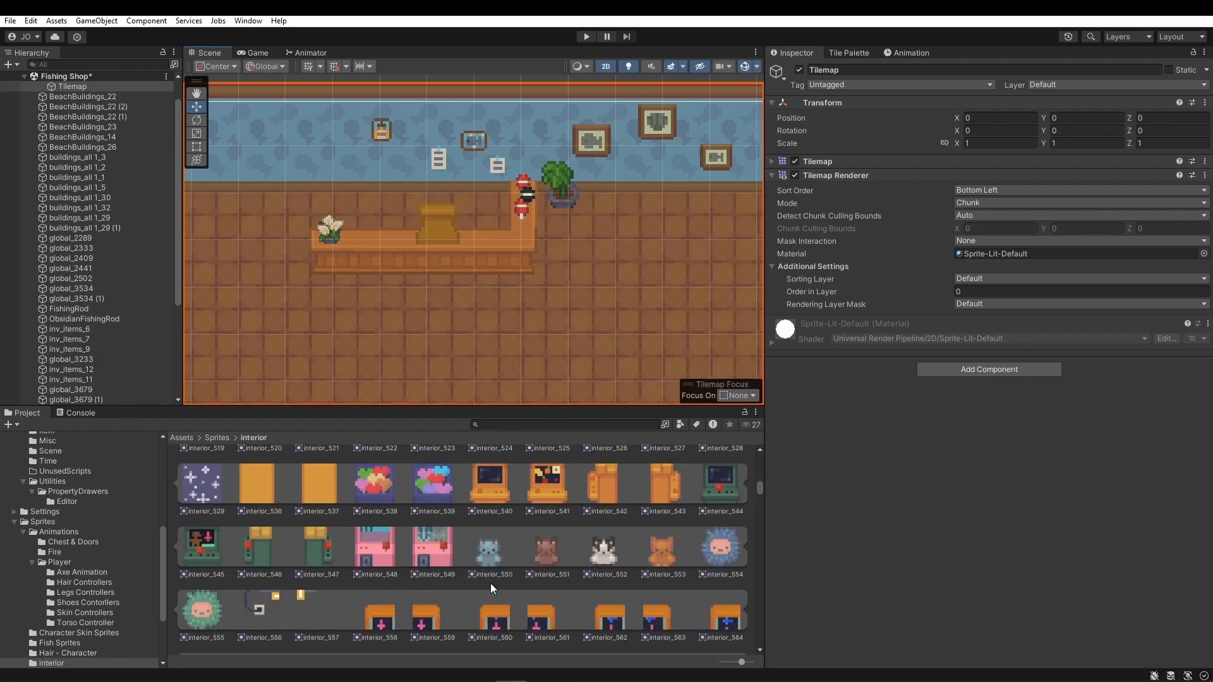
scroll(490, 583, down, 6)
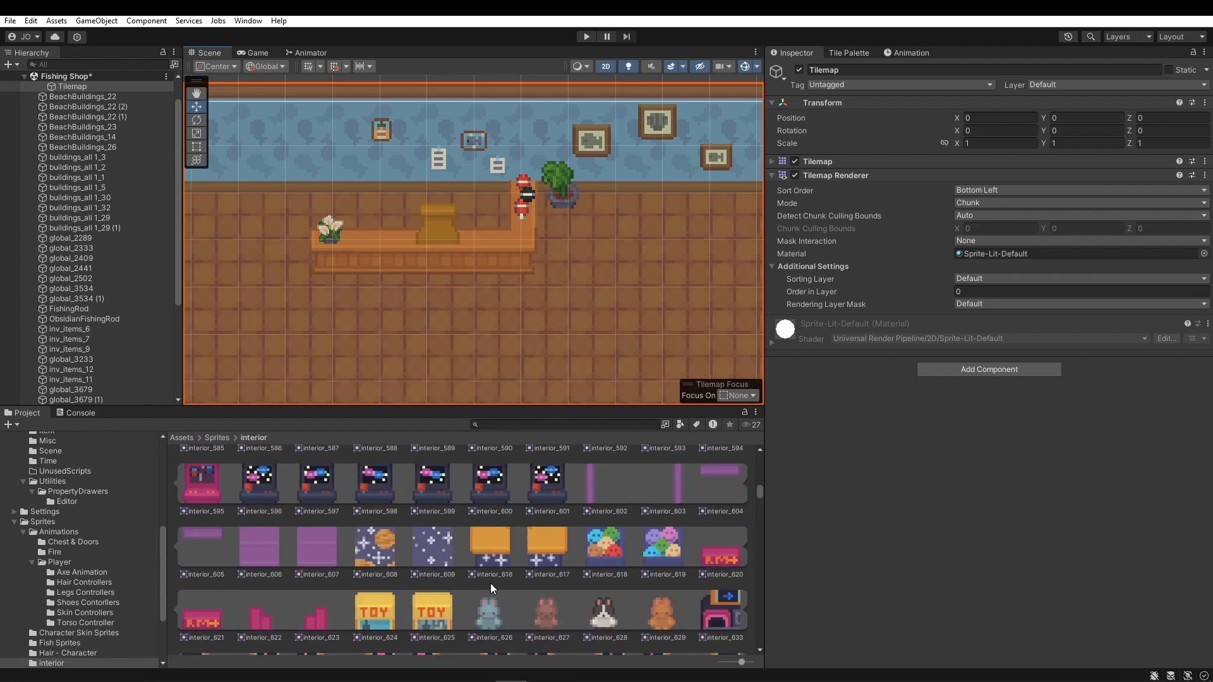
scroll(490, 583, down, 1)
scroll(491, 583, down, 3)
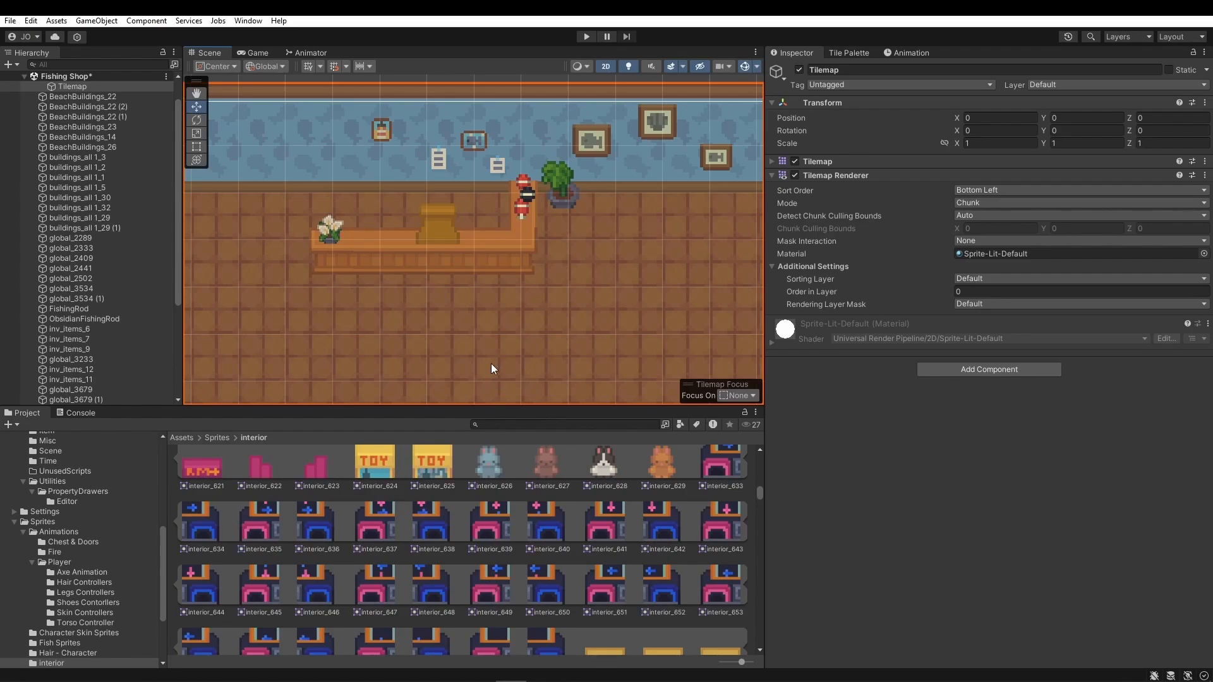
scroll(468, 330, down, 3)
scroll(475, 331, down, 4)
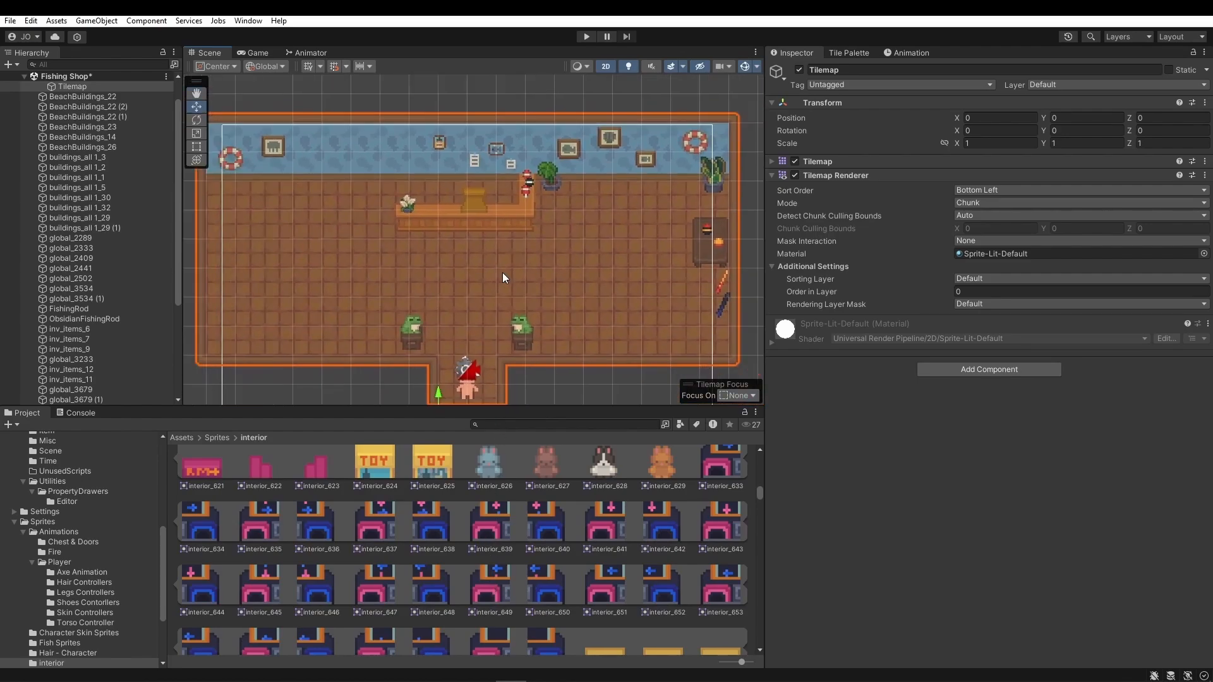
scroll(522, 645, down, 3)
scroll(480, 608, down, 12)
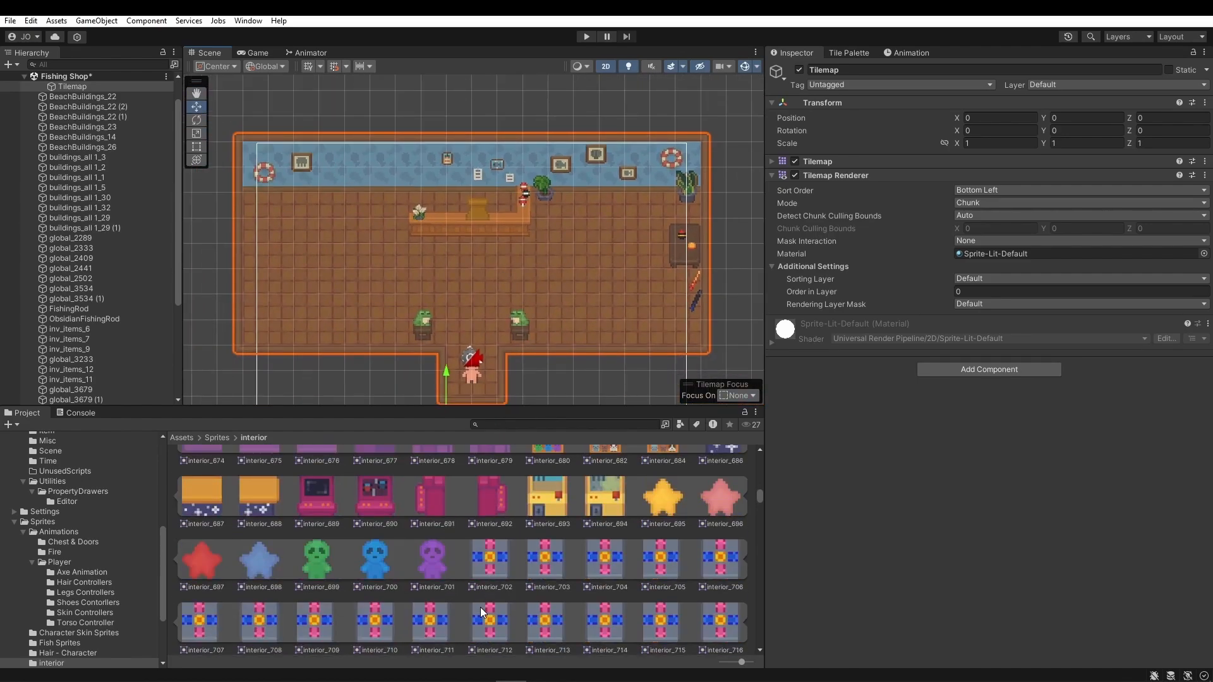
scroll(481, 608, down, 13)
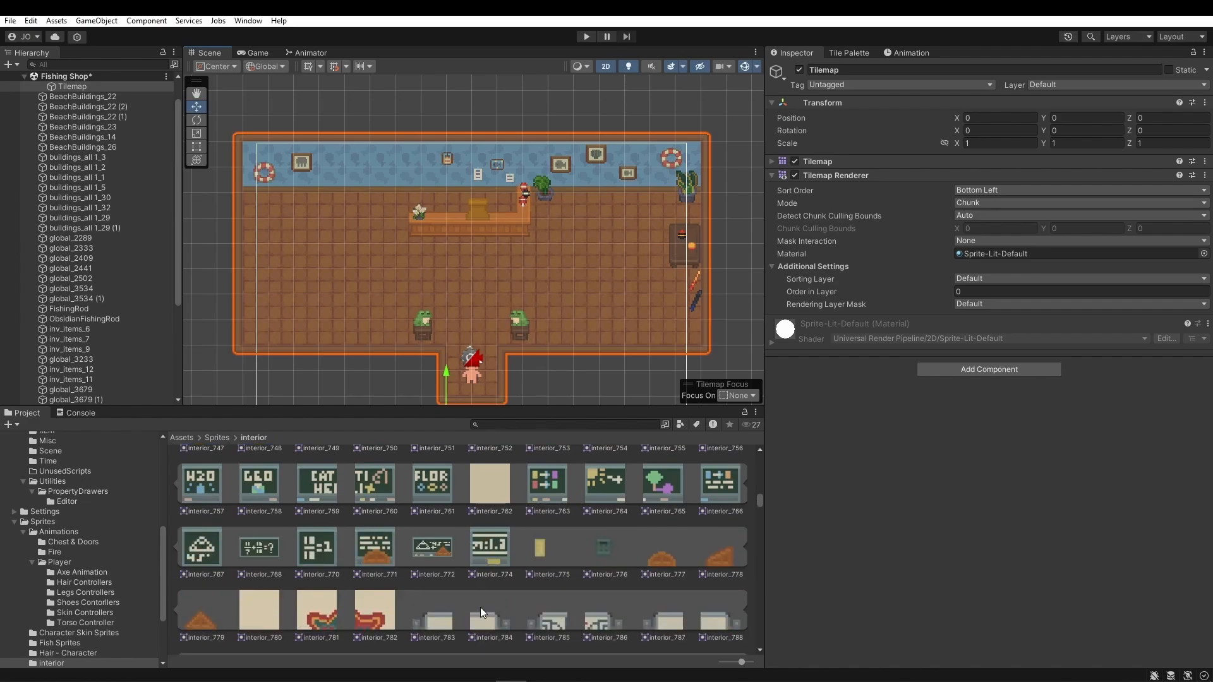
scroll(481, 608, down, 8)
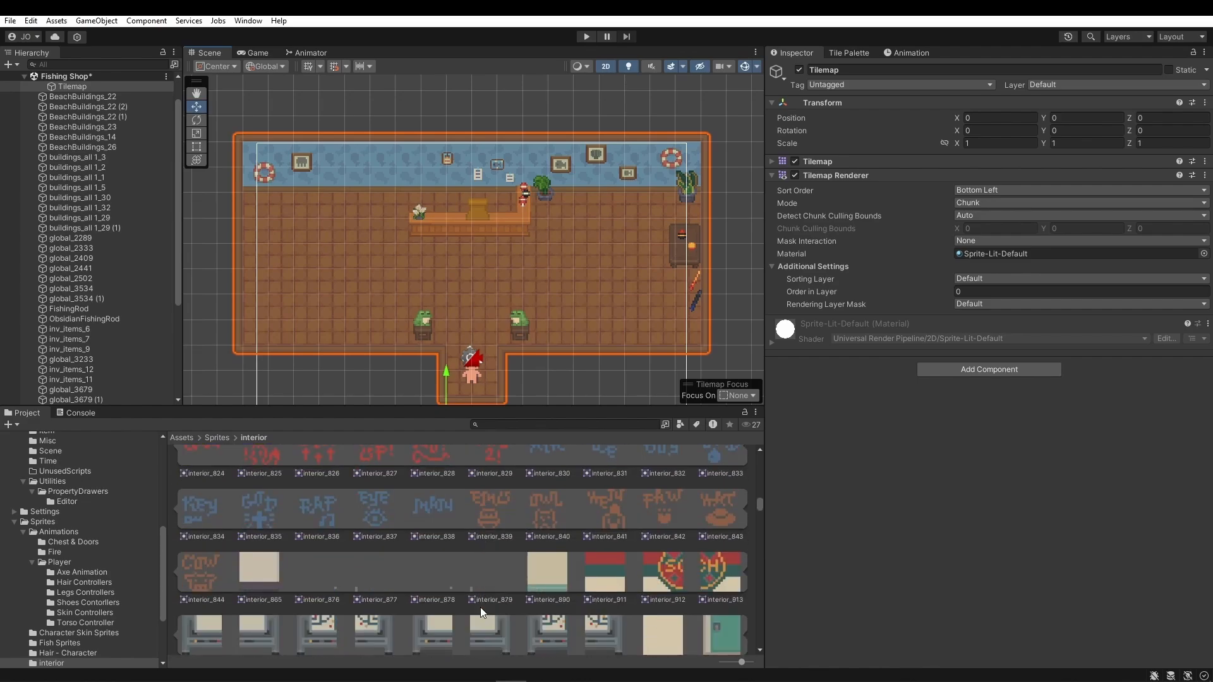
scroll(480, 608, down, 5)
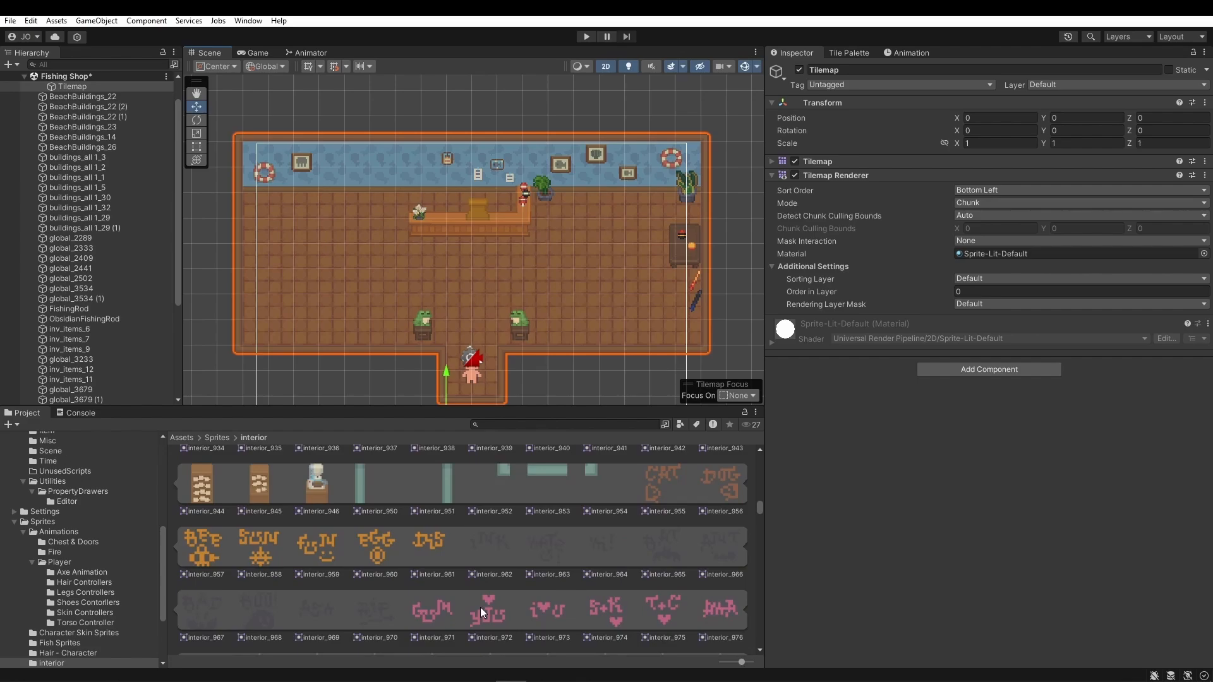
scroll(458, 578, down, 8)
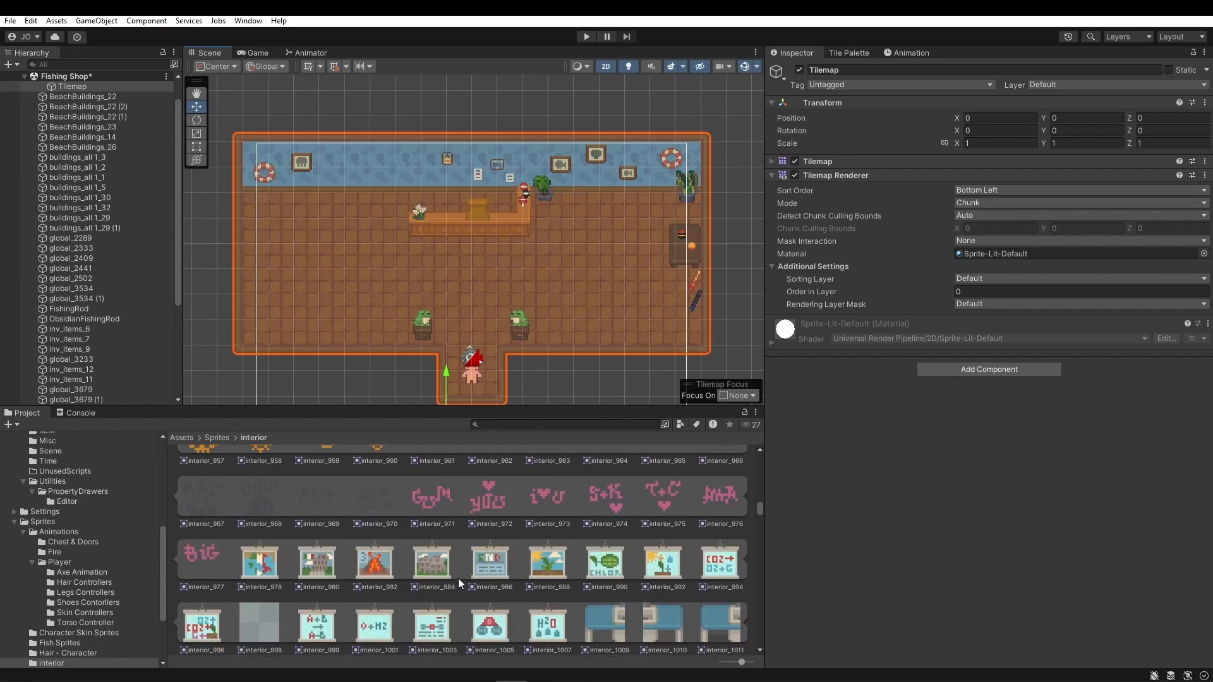
scroll(458, 578, down, 8)
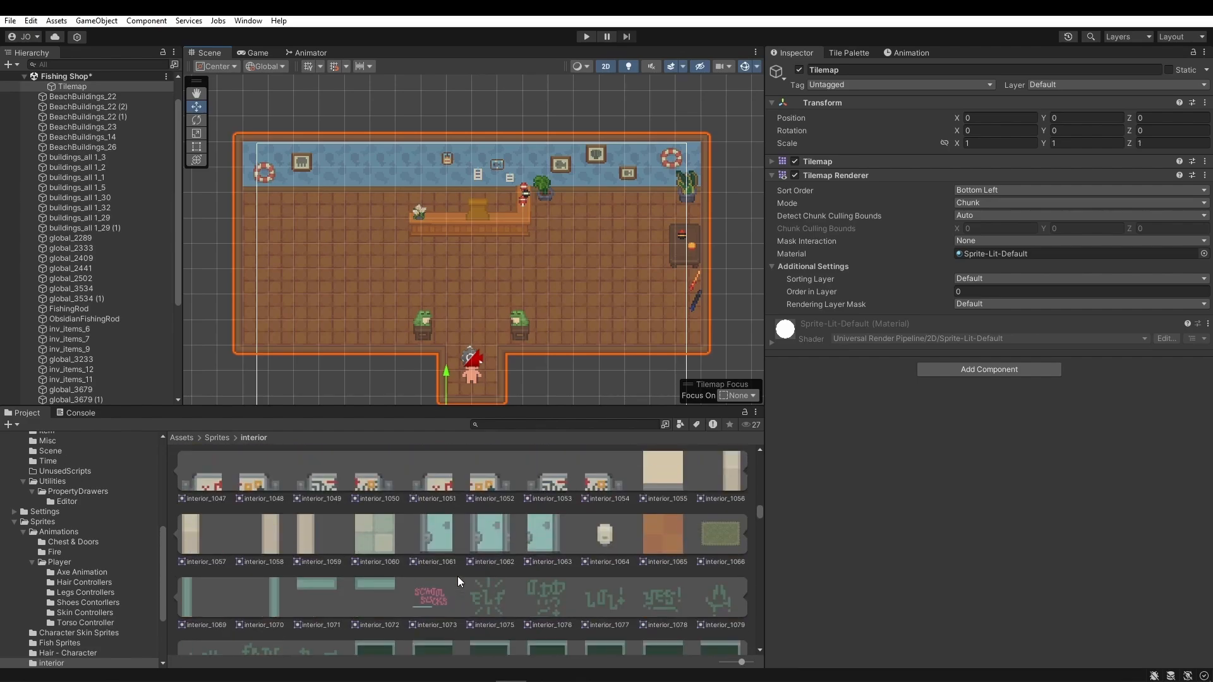
scroll(457, 575, down, 10)
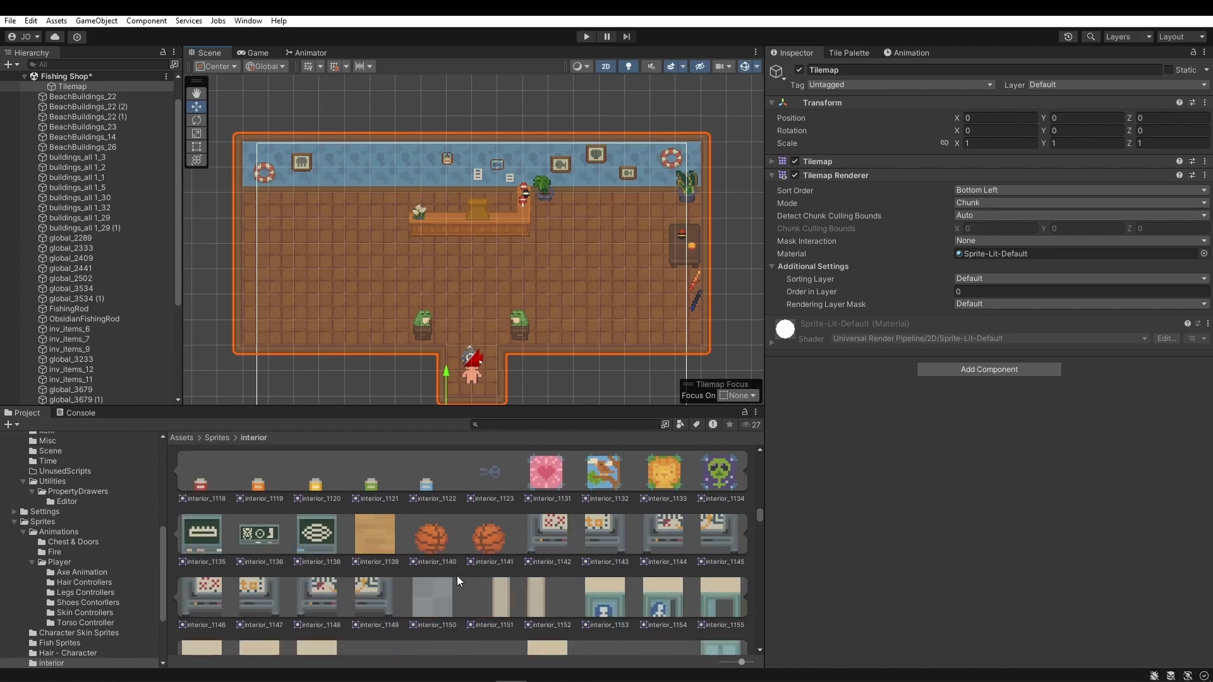
scroll(456, 574, down, 10)
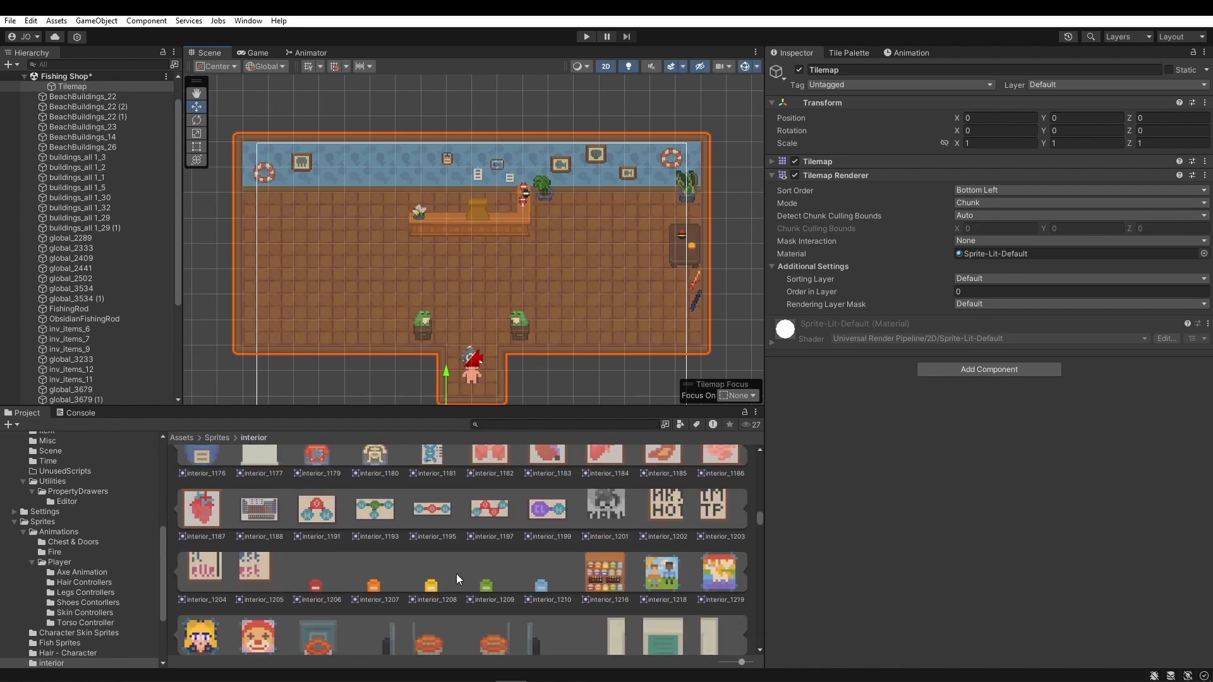
scroll(456, 574, down, 12)
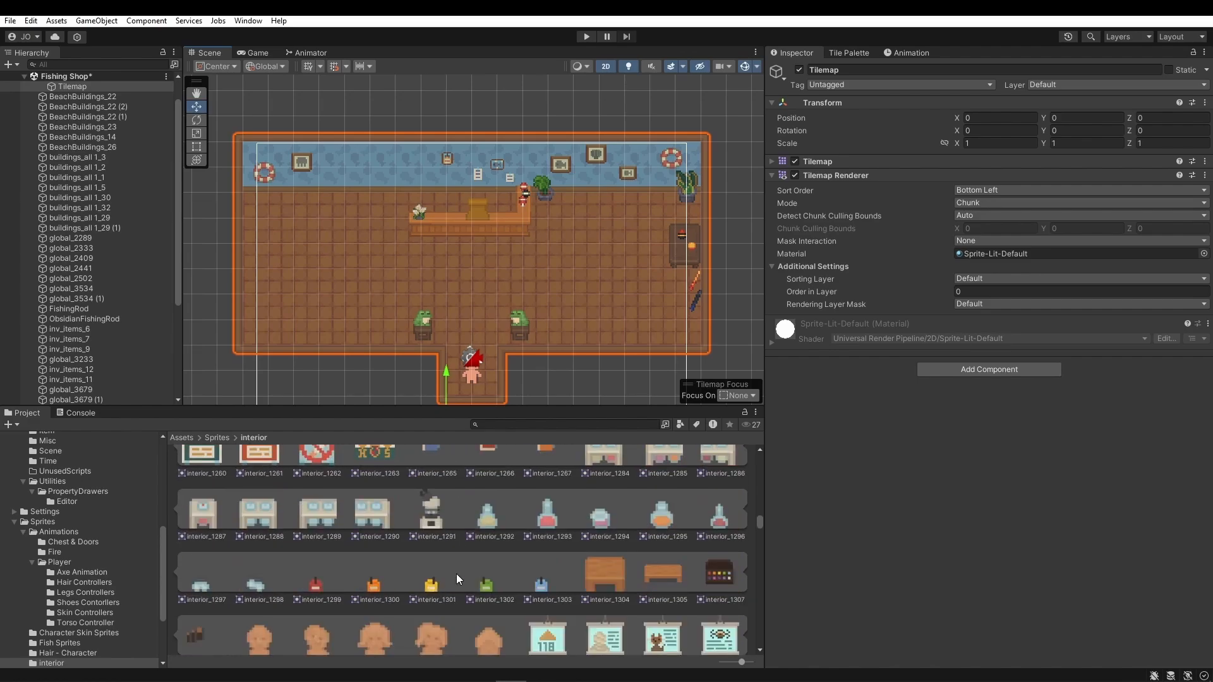
scroll(456, 574, down, 10)
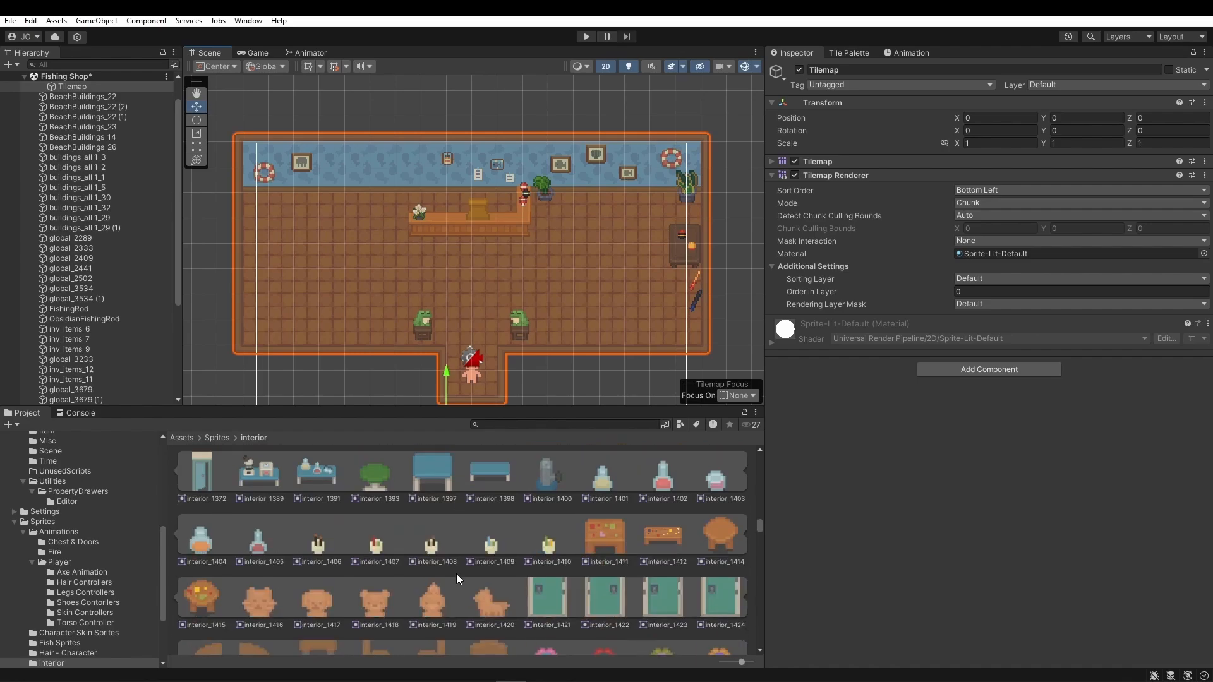
scroll(456, 574, down, 4)
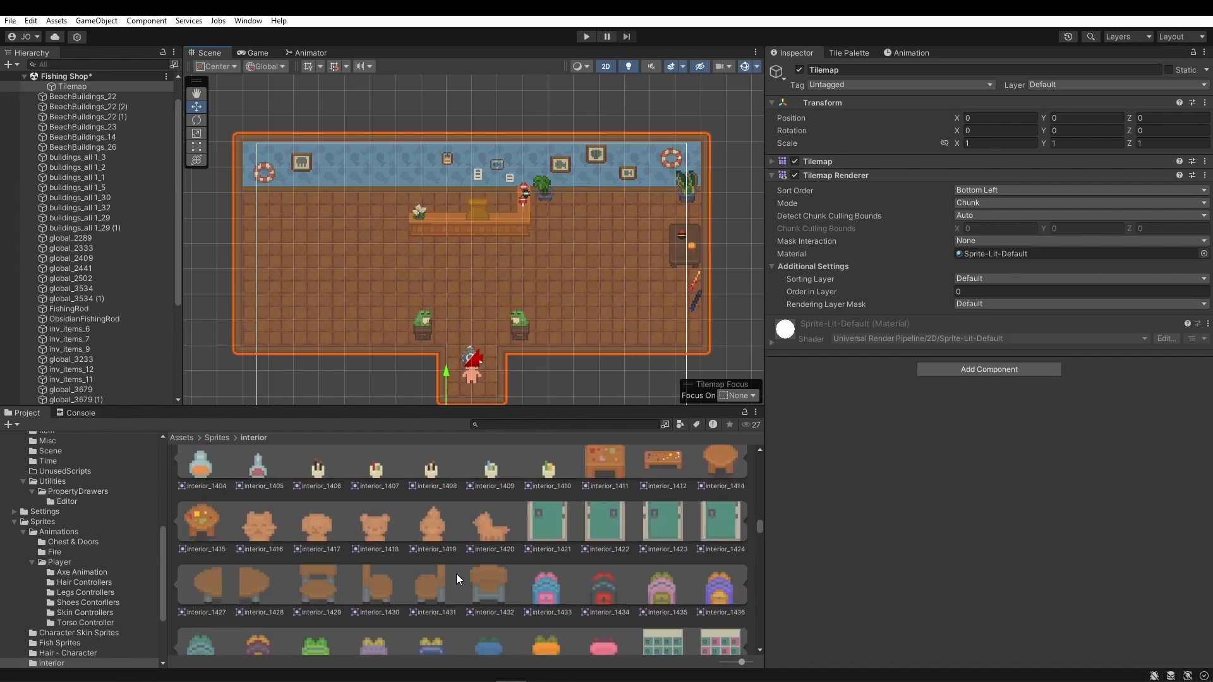
scroll(456, 574, down, 10)
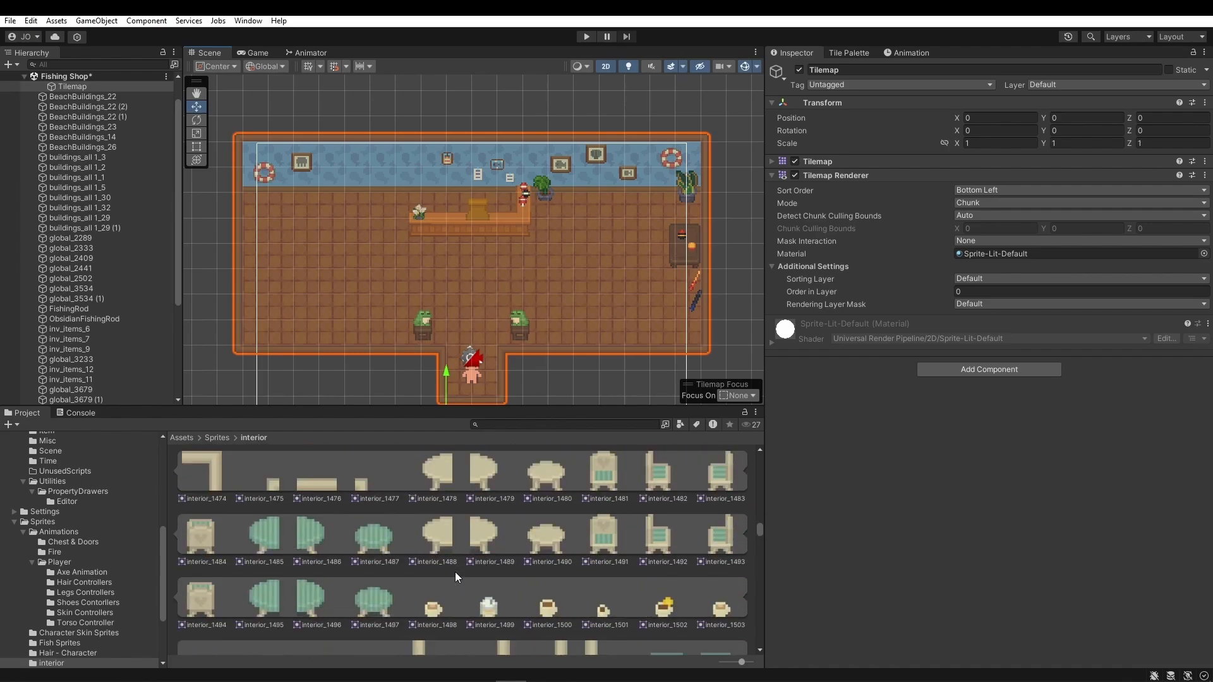
scroll(455, 571, down, 10)
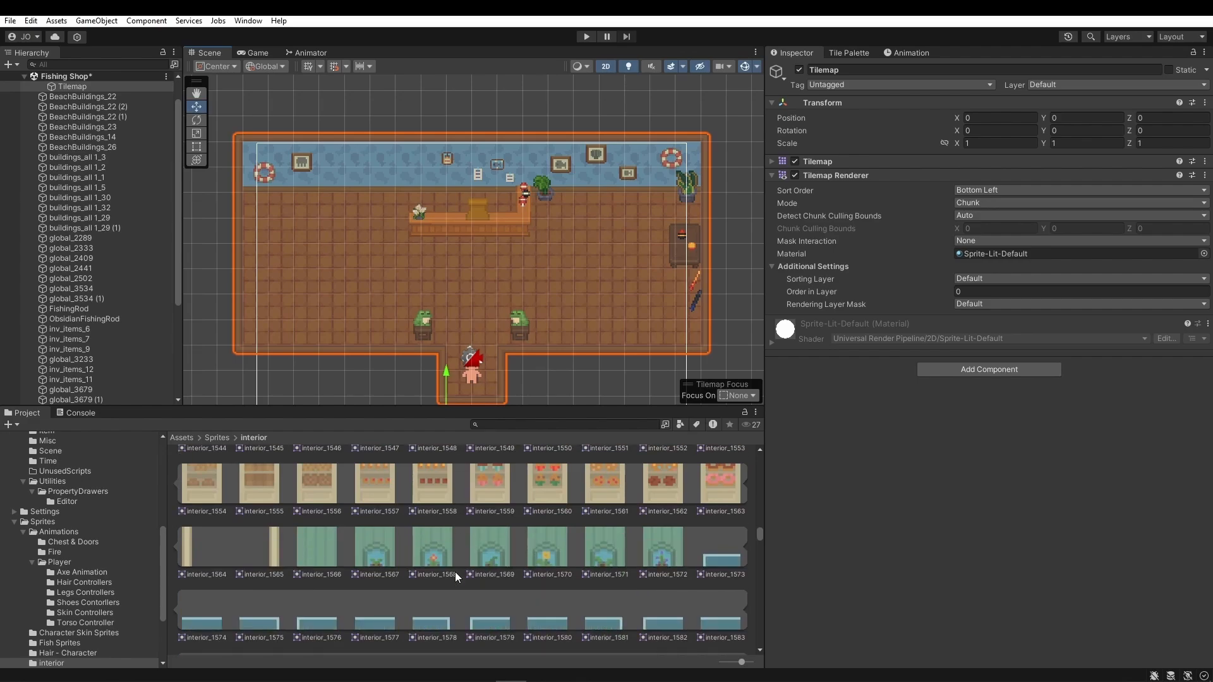
scroll(455, 571, down, 12)
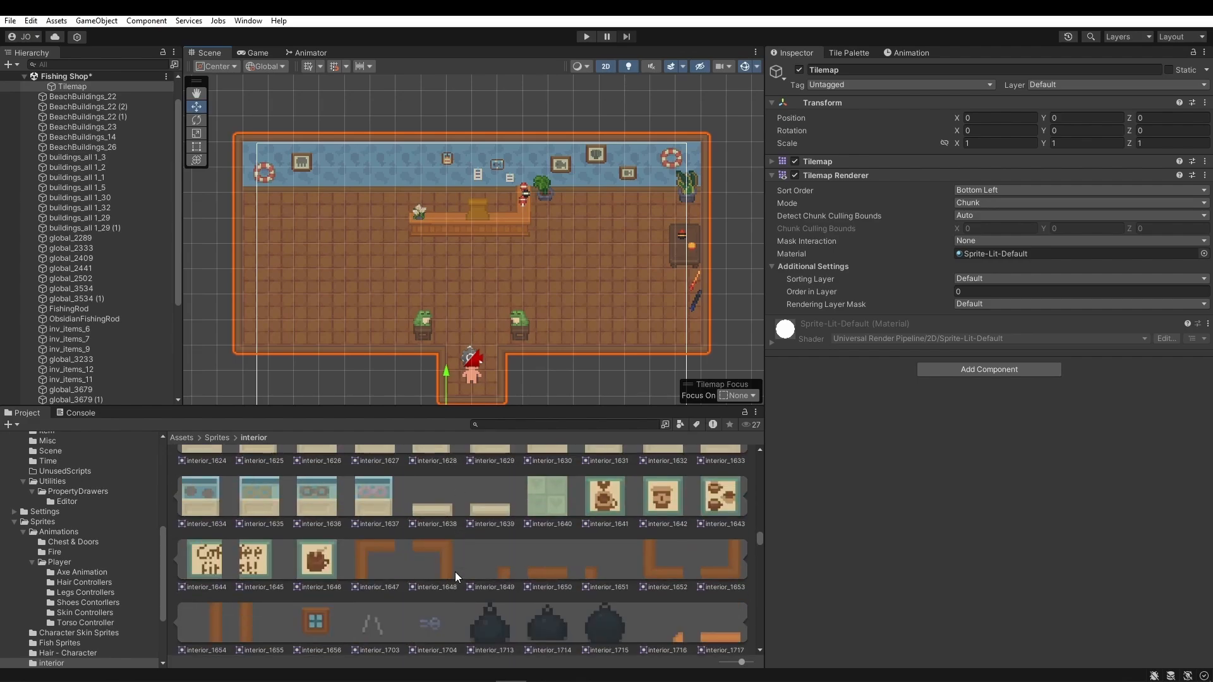
scroll(455, 572, down, 10)
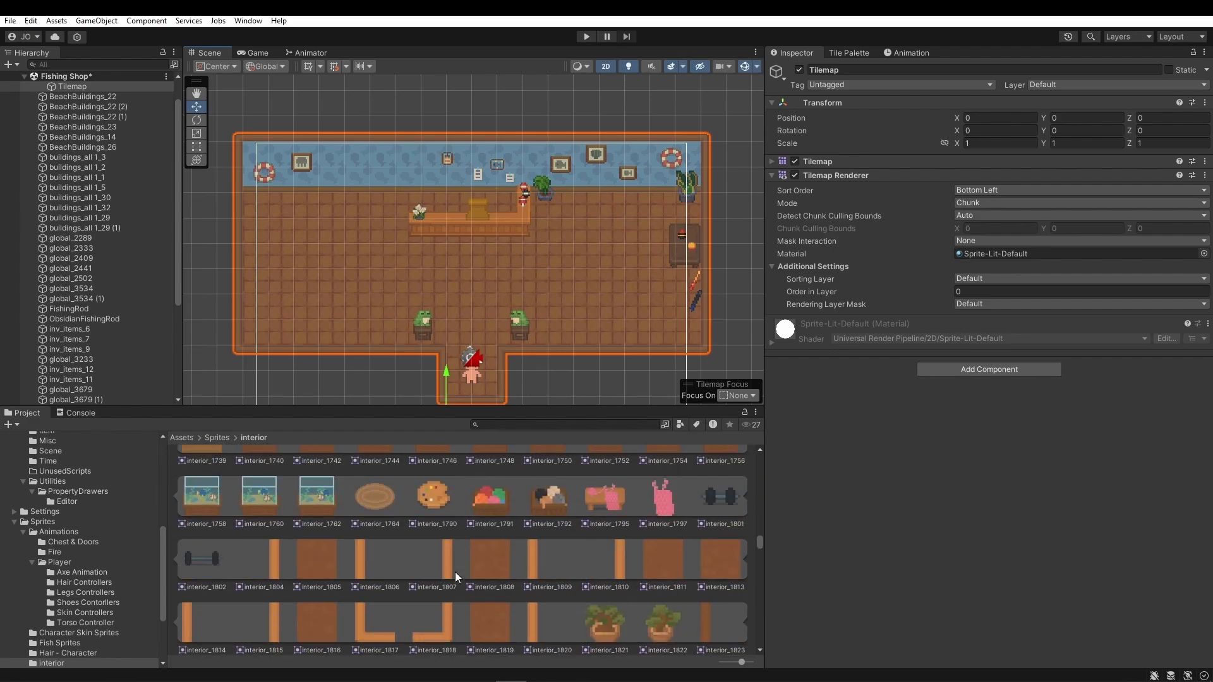
scroll(454, 572, down, 1)
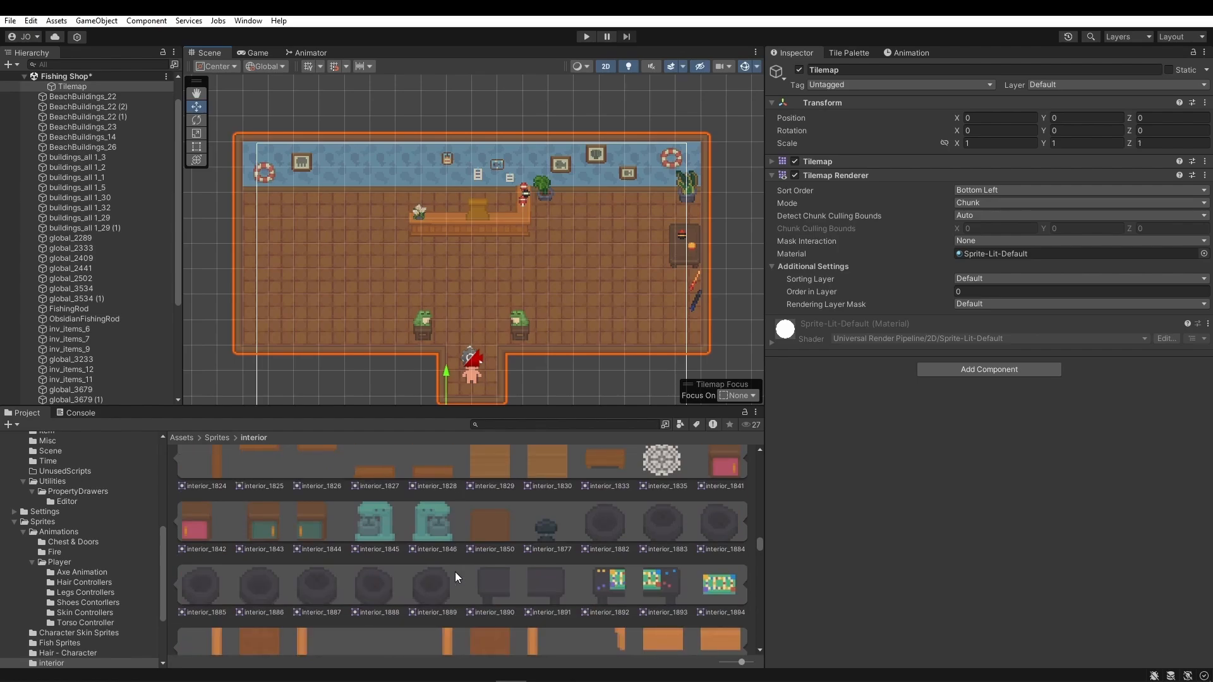
scroll(453, 568, down, 7)
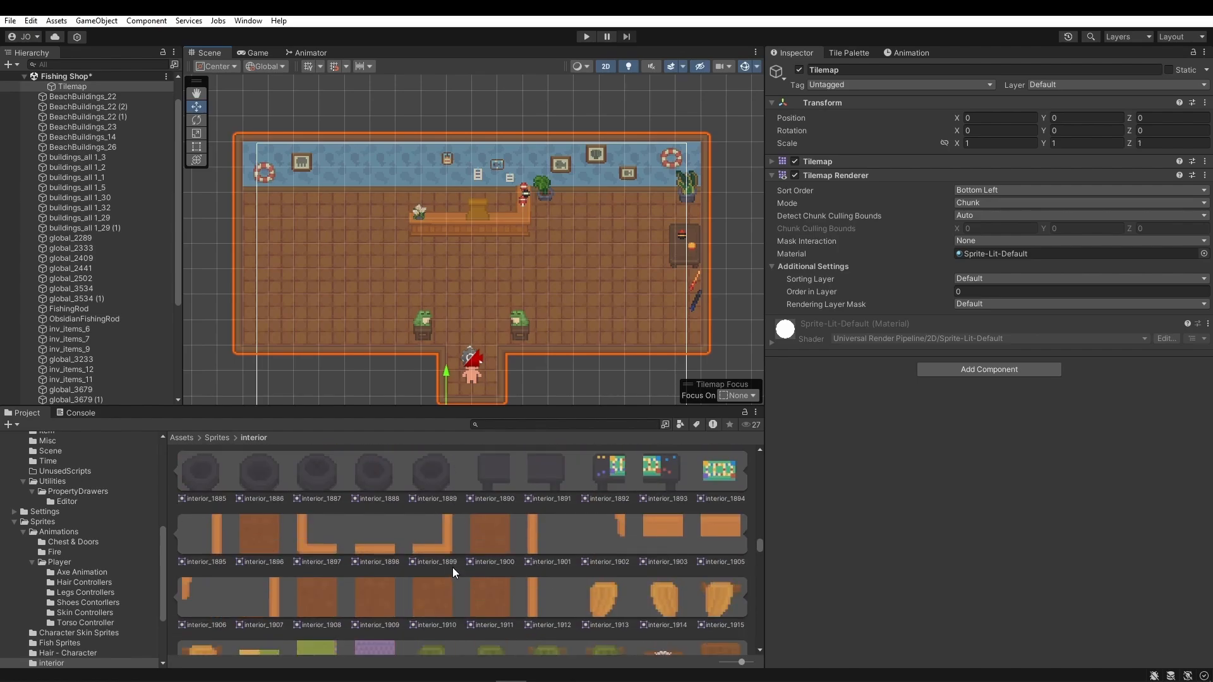
scroll(453, 567, down, 5)
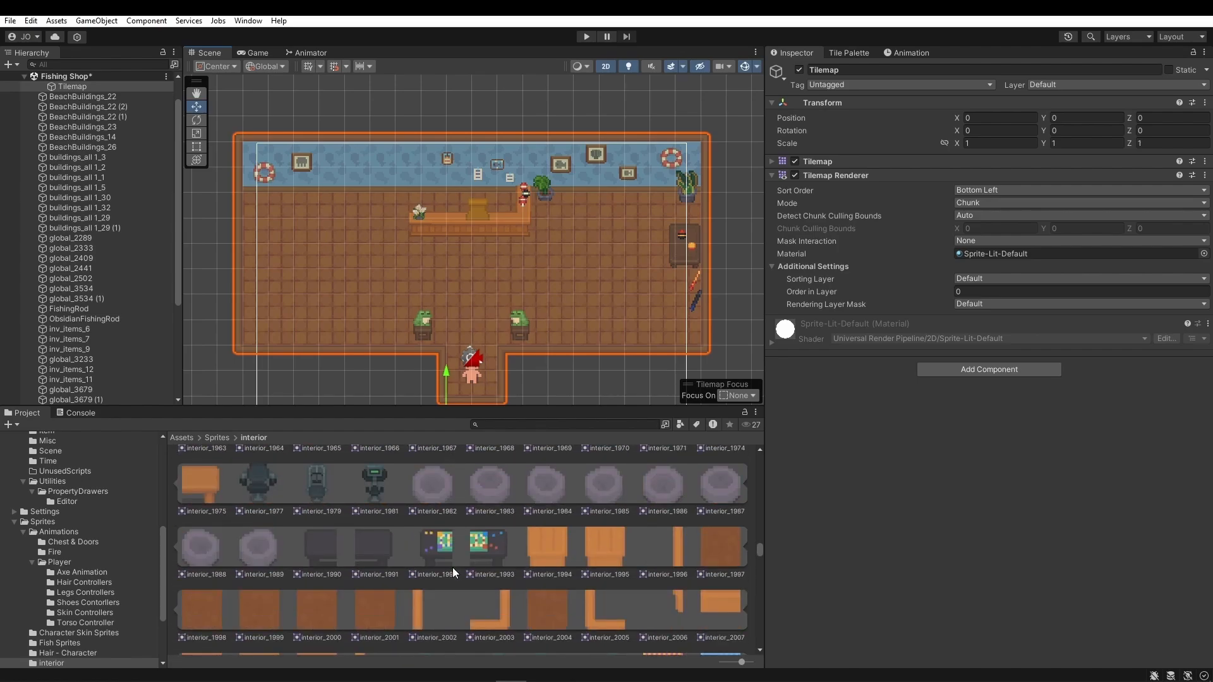
scroll(453, 567, up, 3)
scroll(452, 568, down, 10)
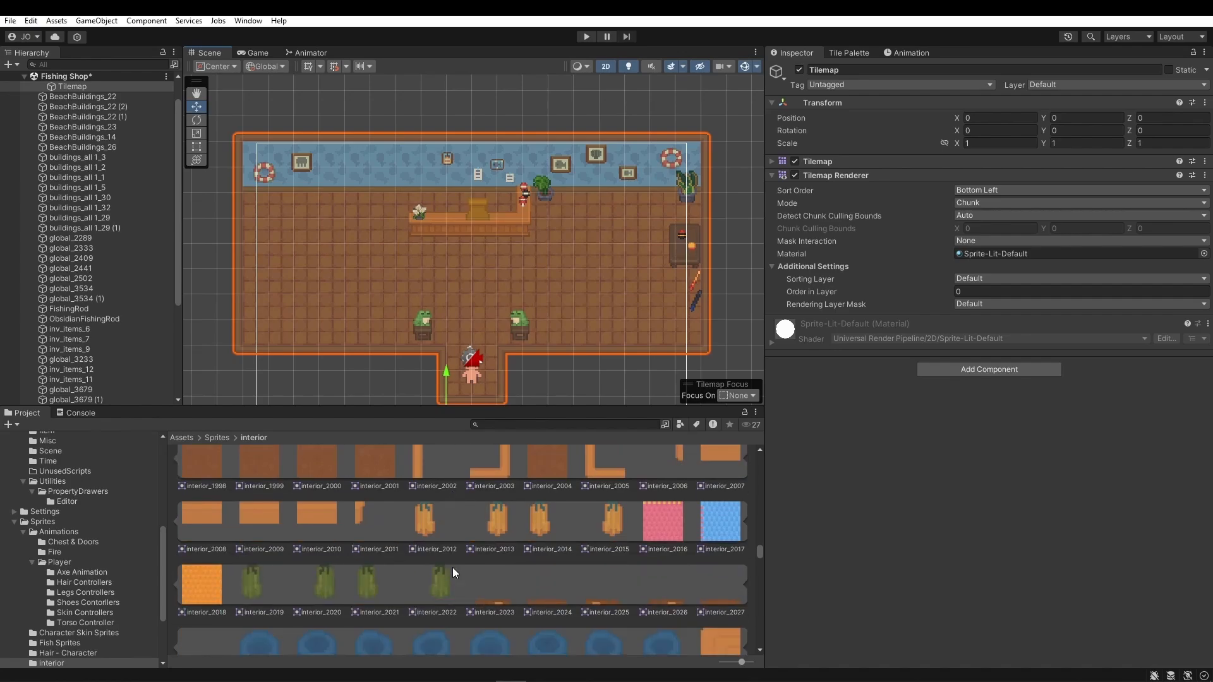
scroll(453, 567, down, 15)
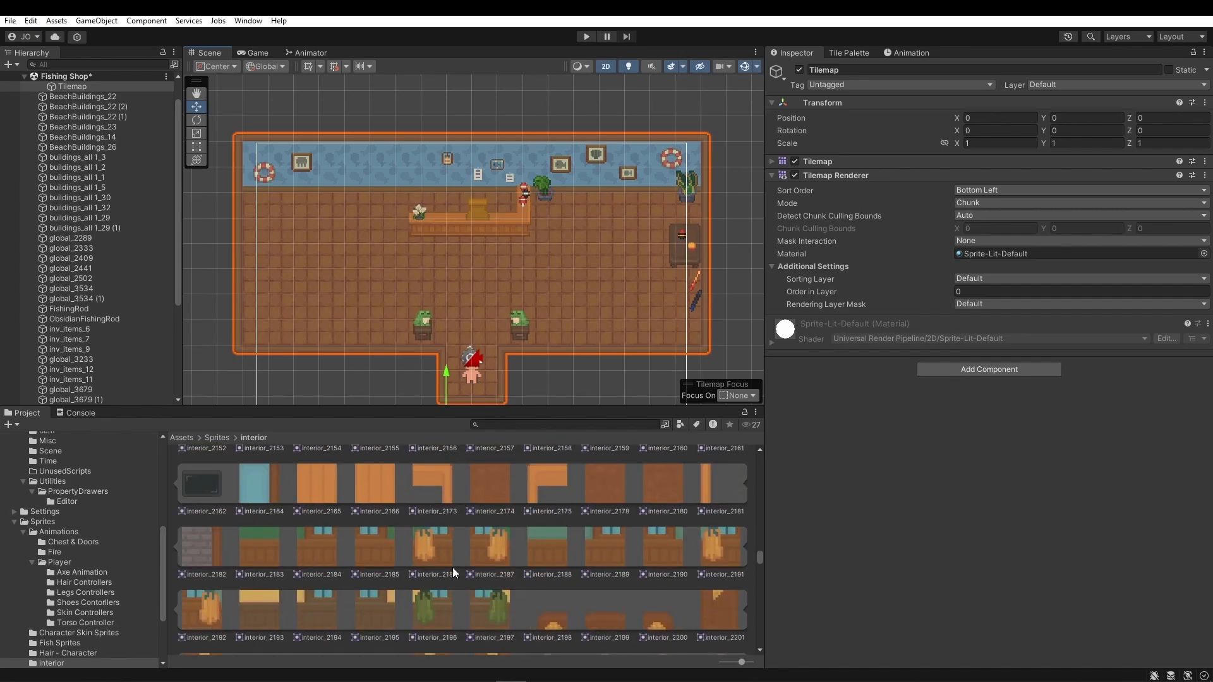
scroll(452, 568, down, 13)
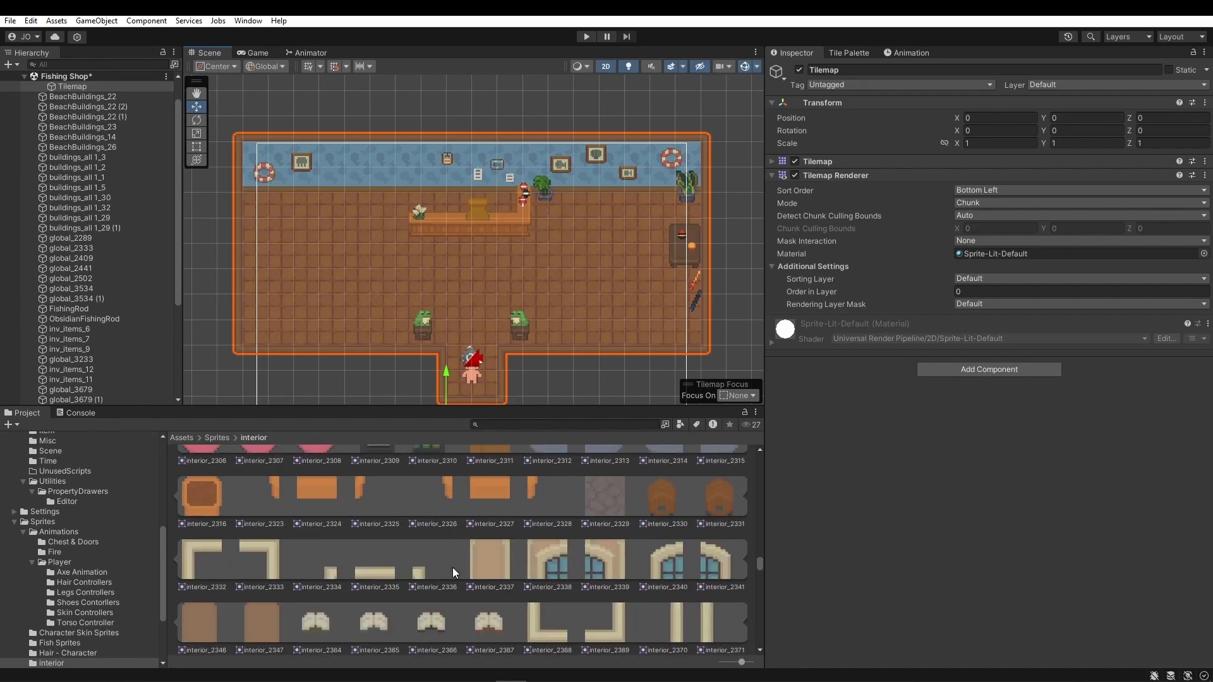
scroll(453, 568, down, 7)
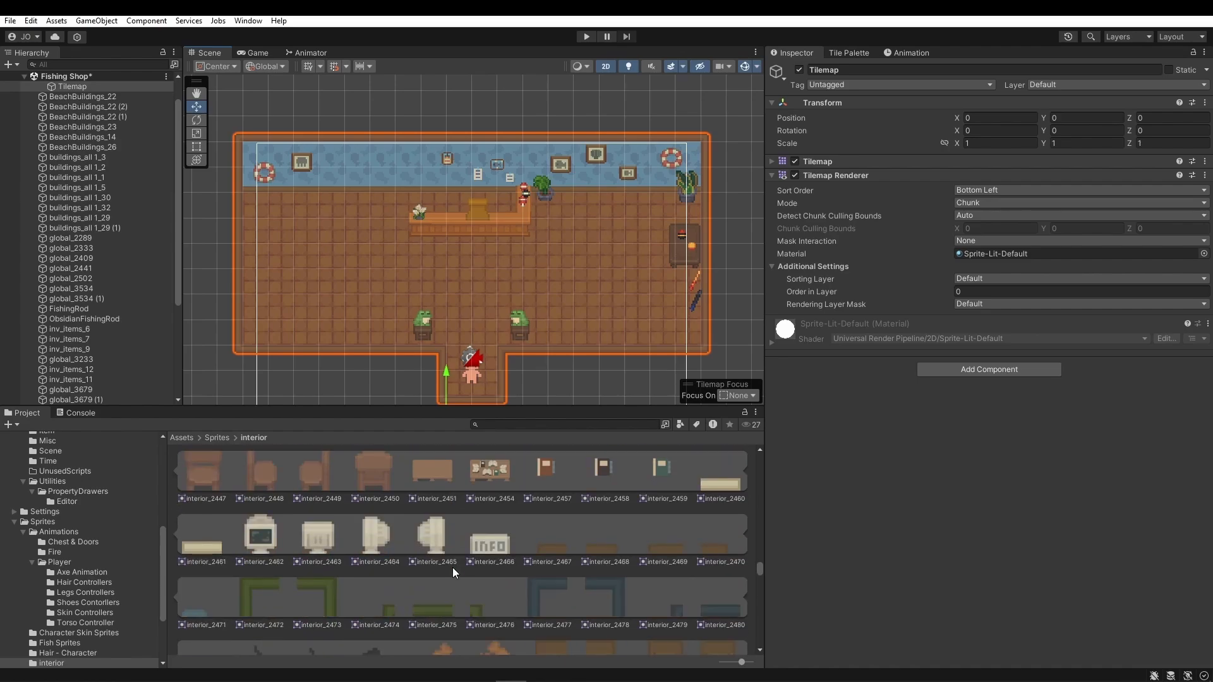
scroll(453, 572, down, 9)
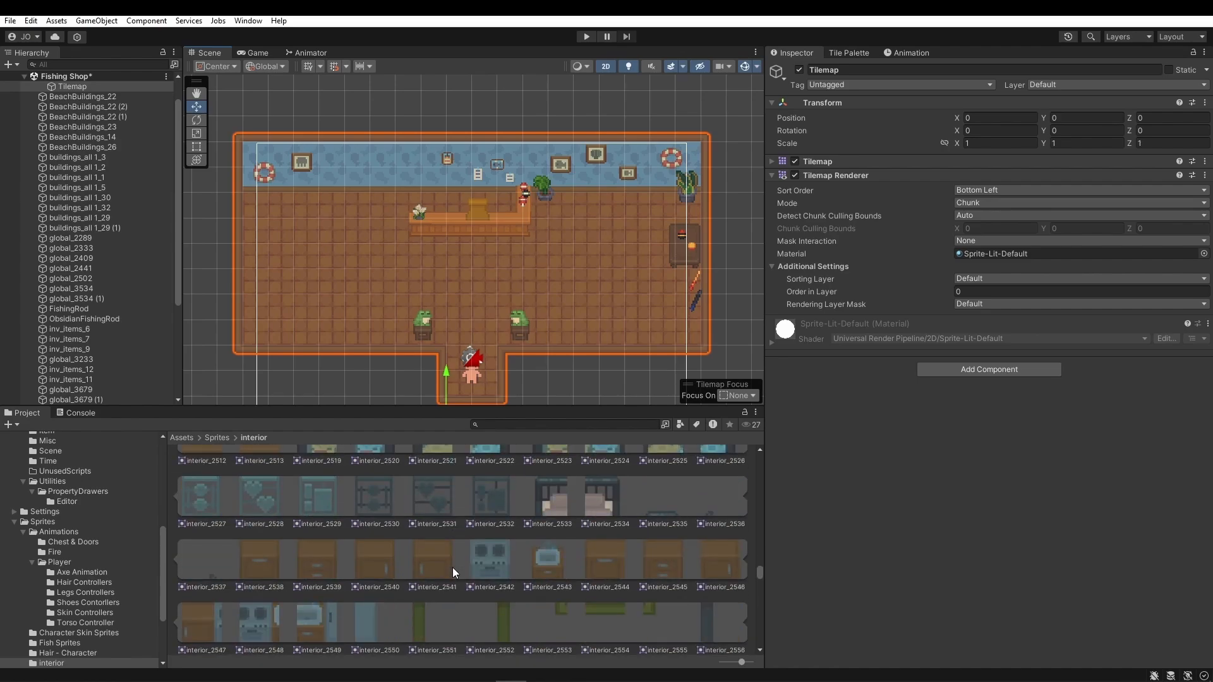
scroll(453, 567, down, 10)
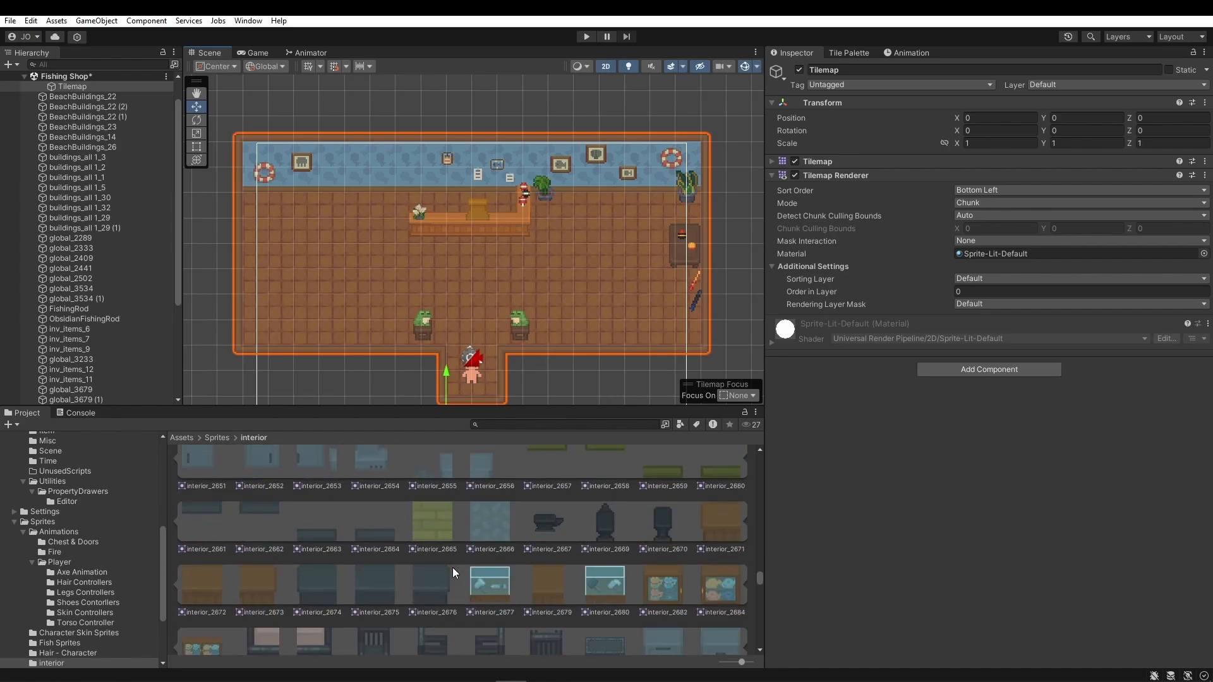
scroll(453, 567, down, 4)
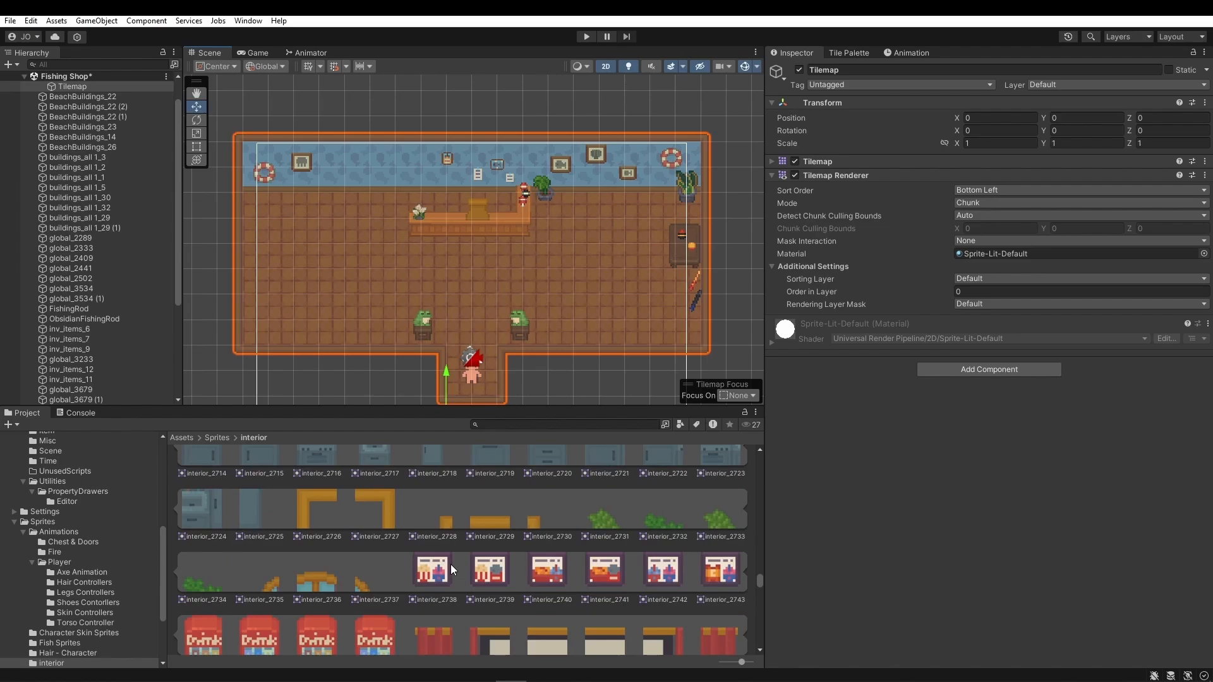
scroll(451, 568, down, 2)
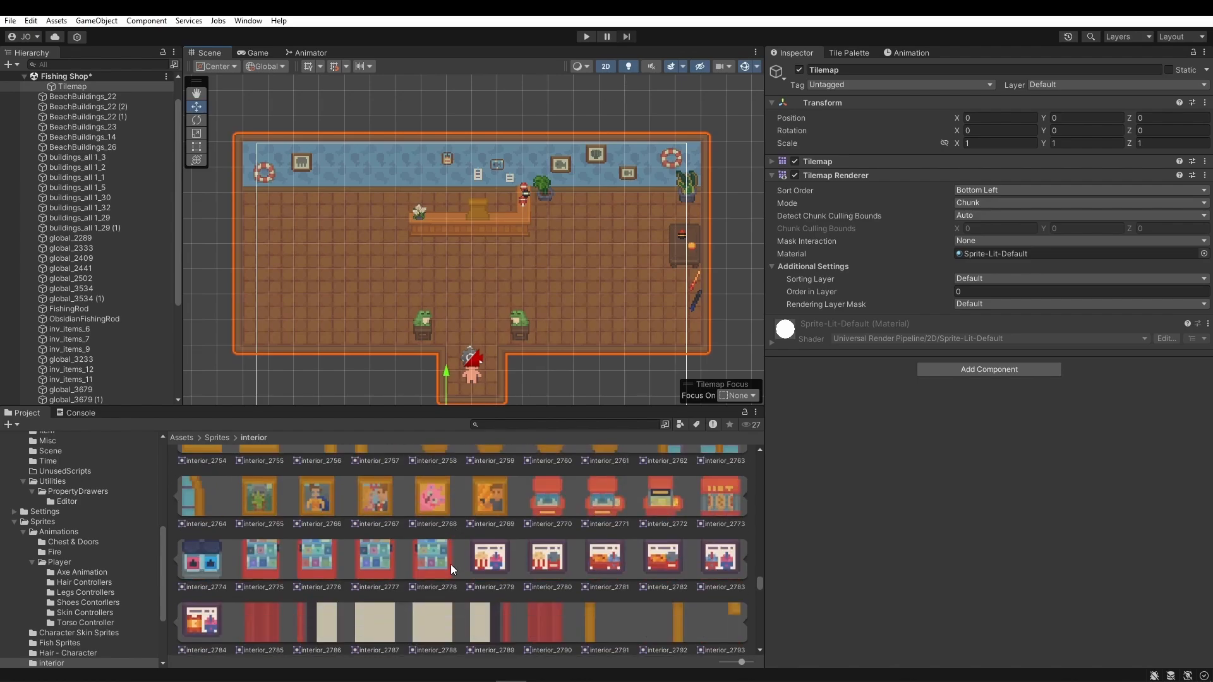
- Browse the remaining interior sprites from interior_2794 to the end of the folder for more shop props, and return to the Sprites folder
scroll(451, 569, down, 6)
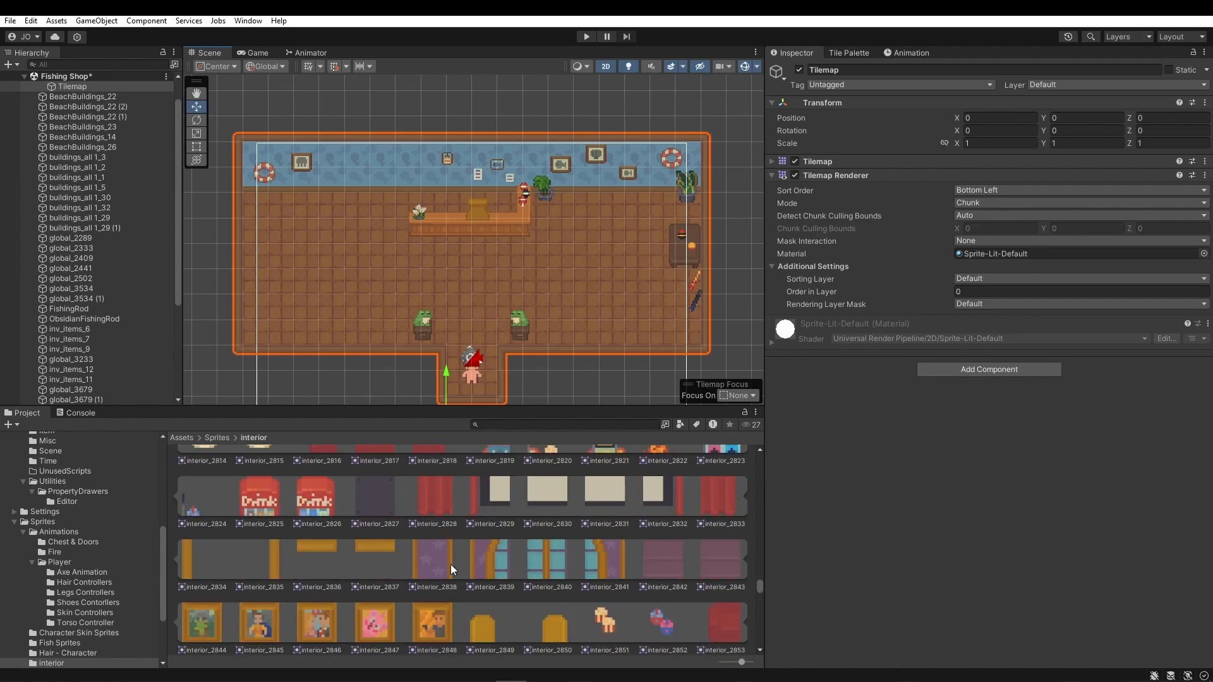
scroll(450, 564, down, 6)
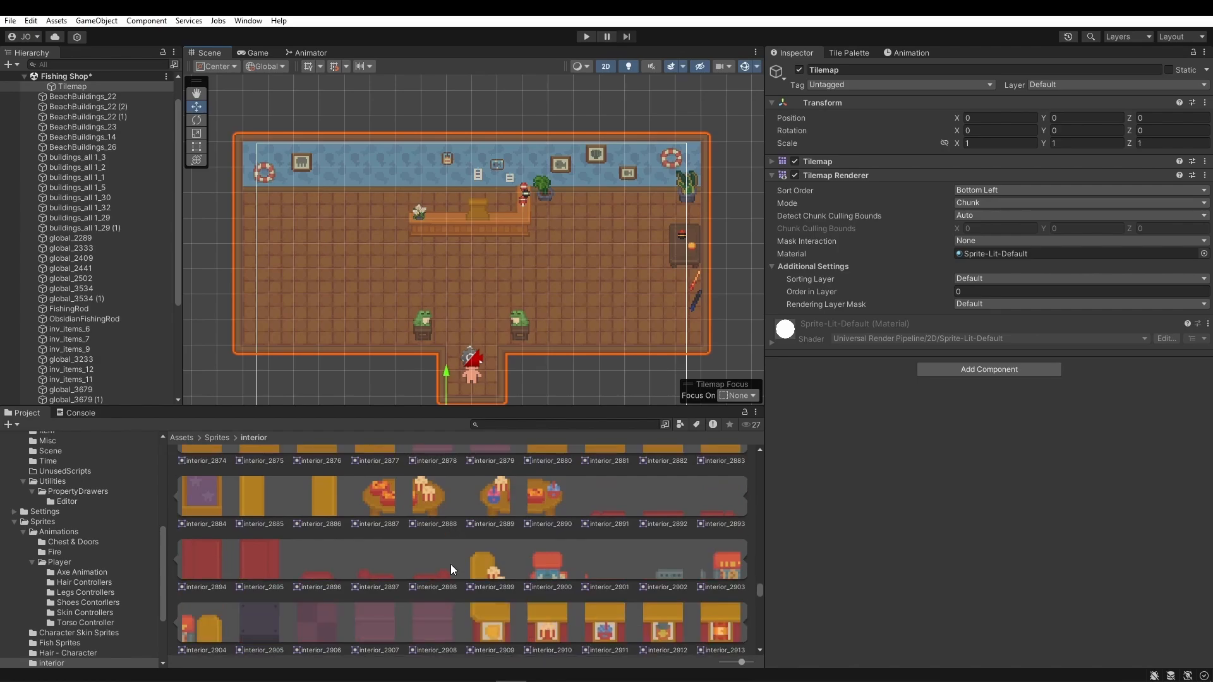
scroll(450, 564, down, 5)
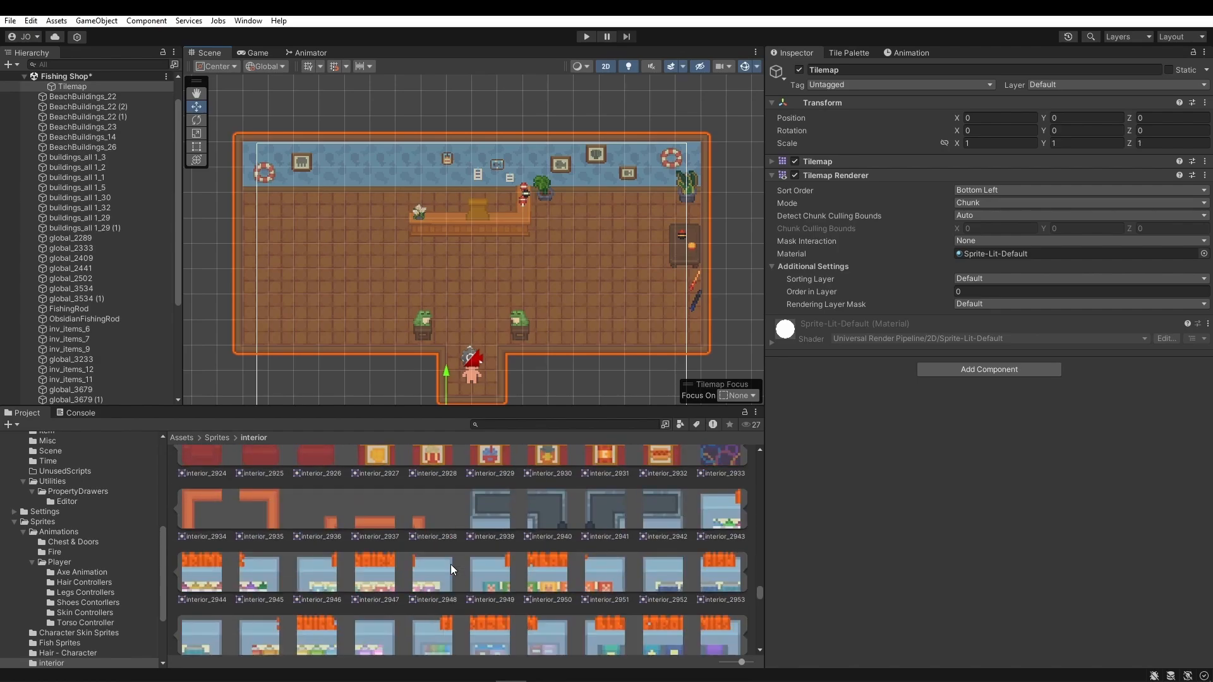
scroll(450, 563, down, 6)
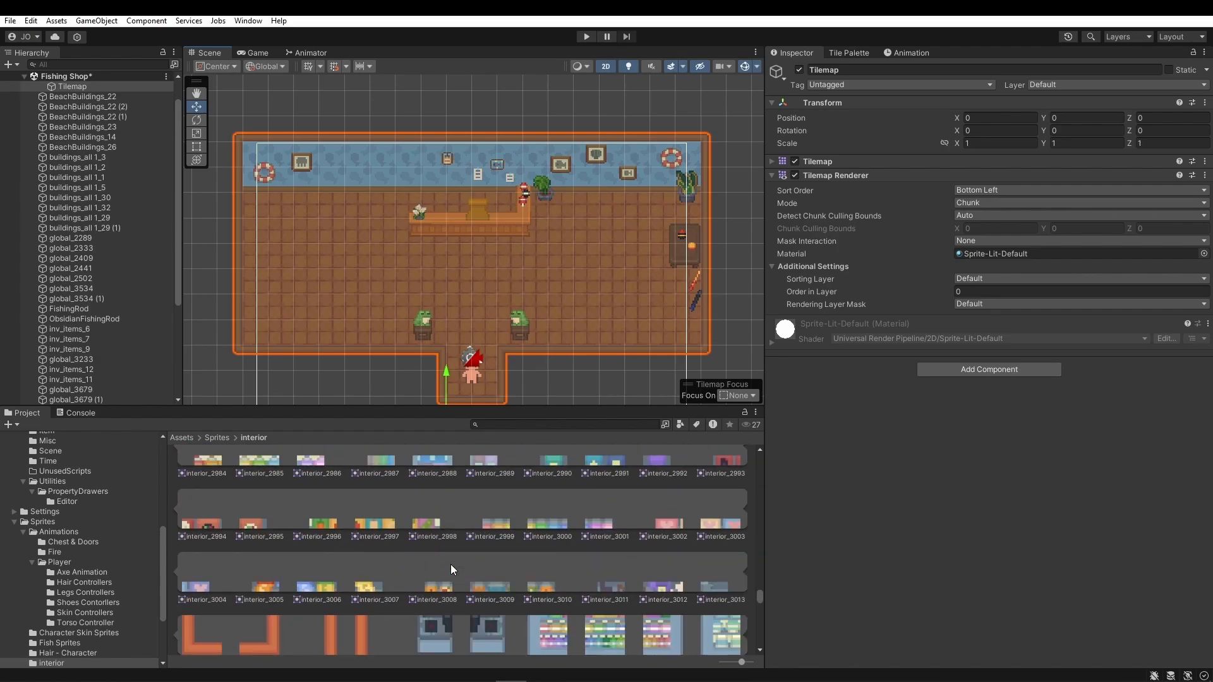
scroll(449, 563, down, 4)
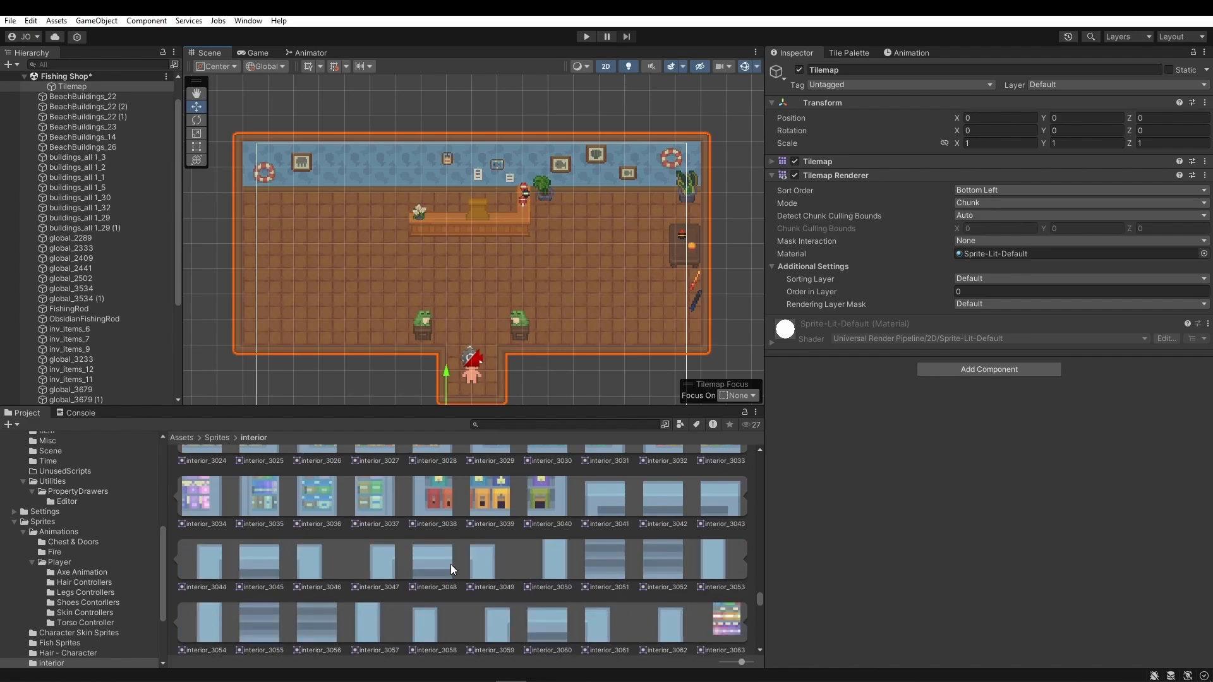
scroll(450, 564, down, 11)
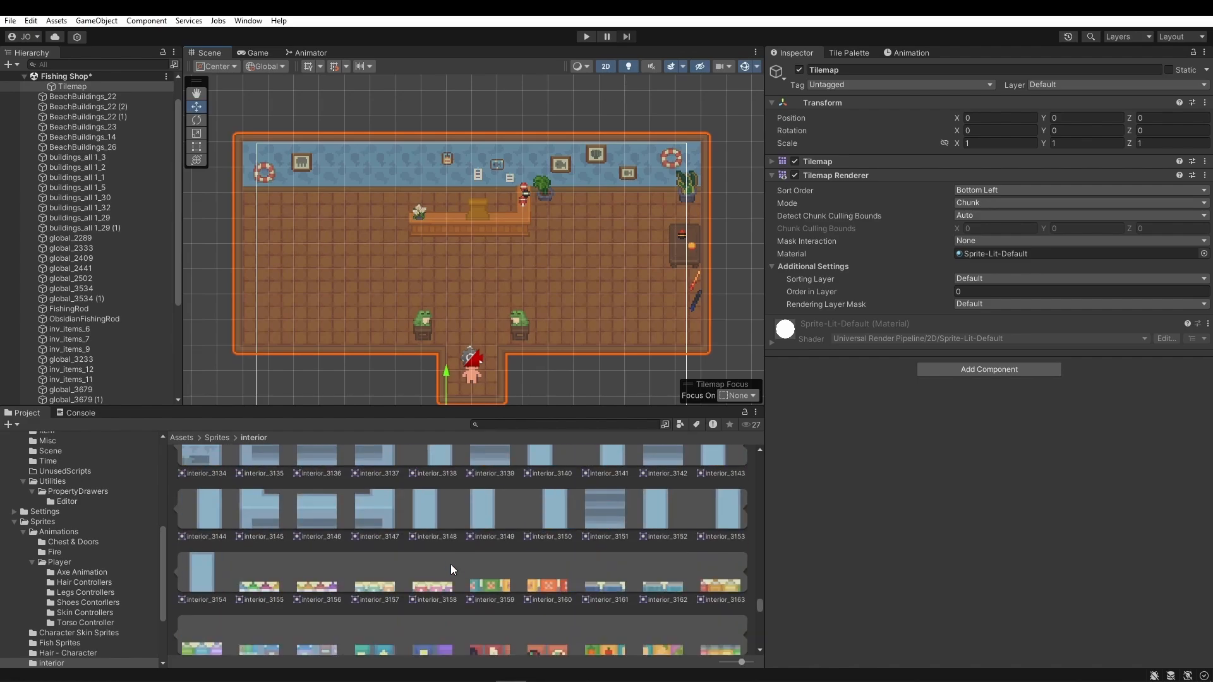
scroll(450, 564, down, 10)
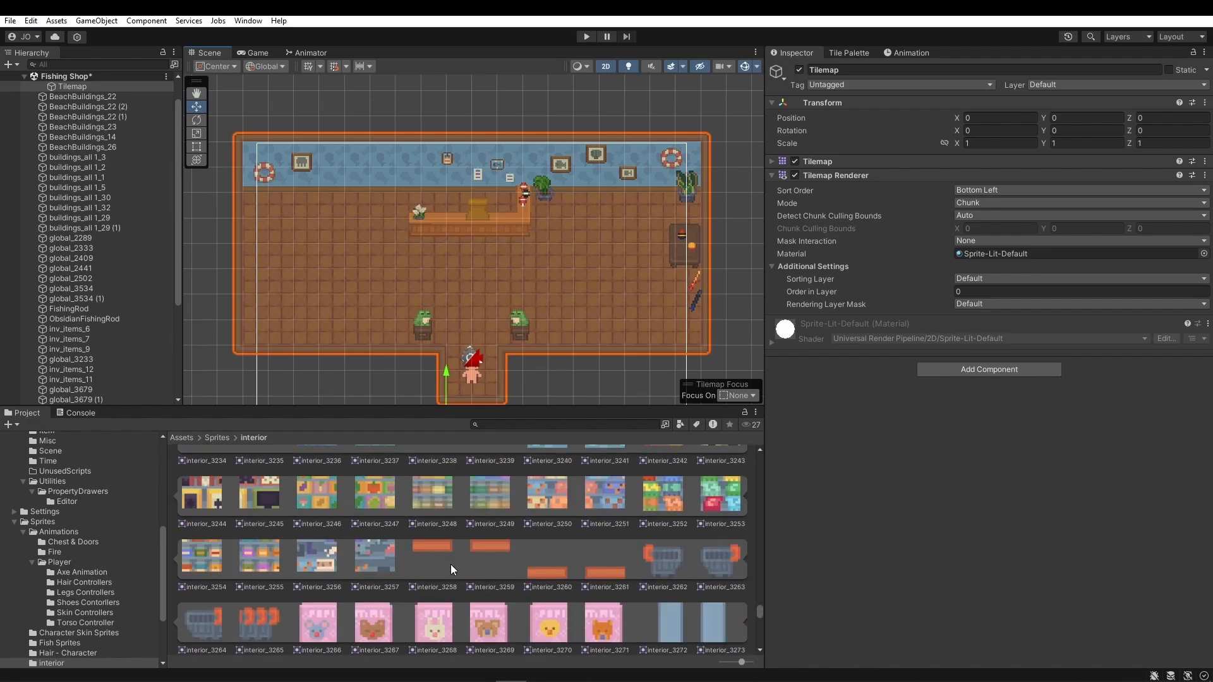
scroll(450, 564, down, 10)
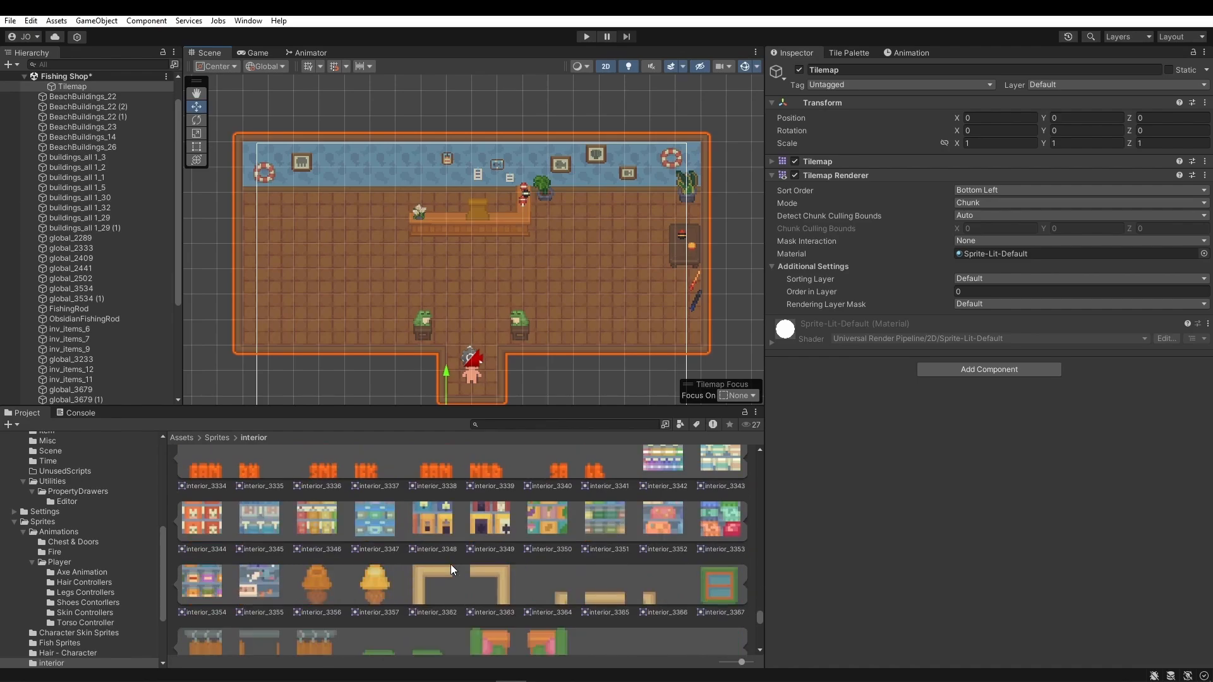
scroll(448, 564, down, 7)
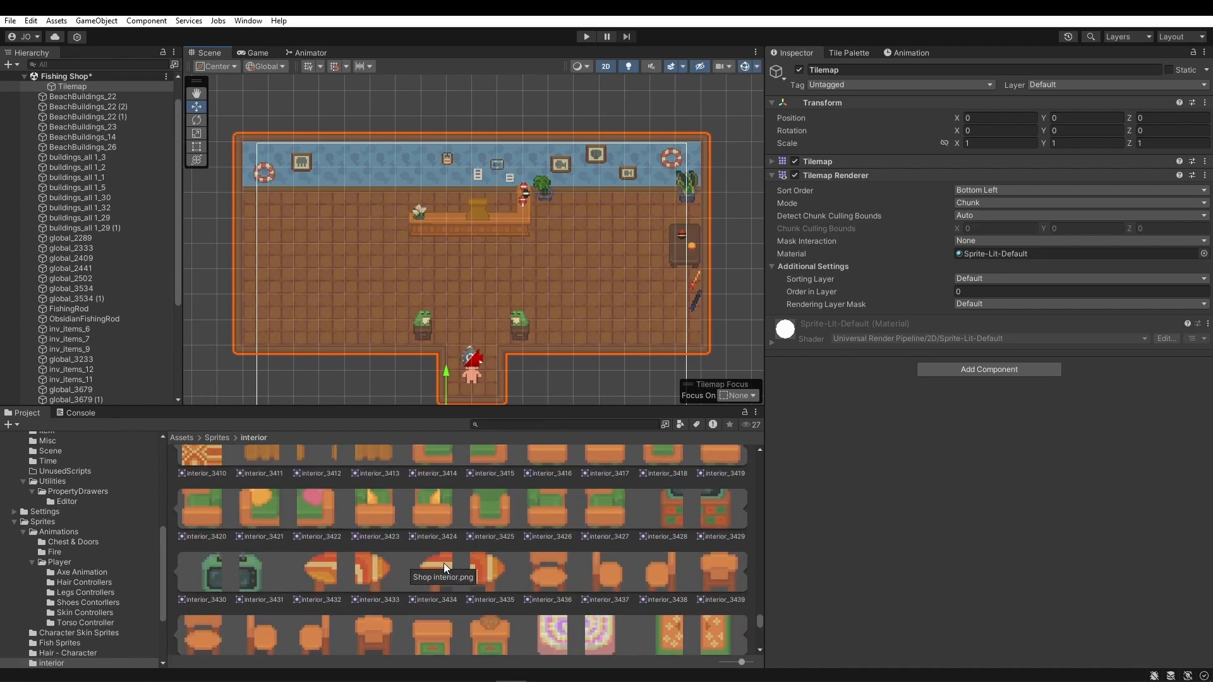
scroll(444, 563, down, 13)
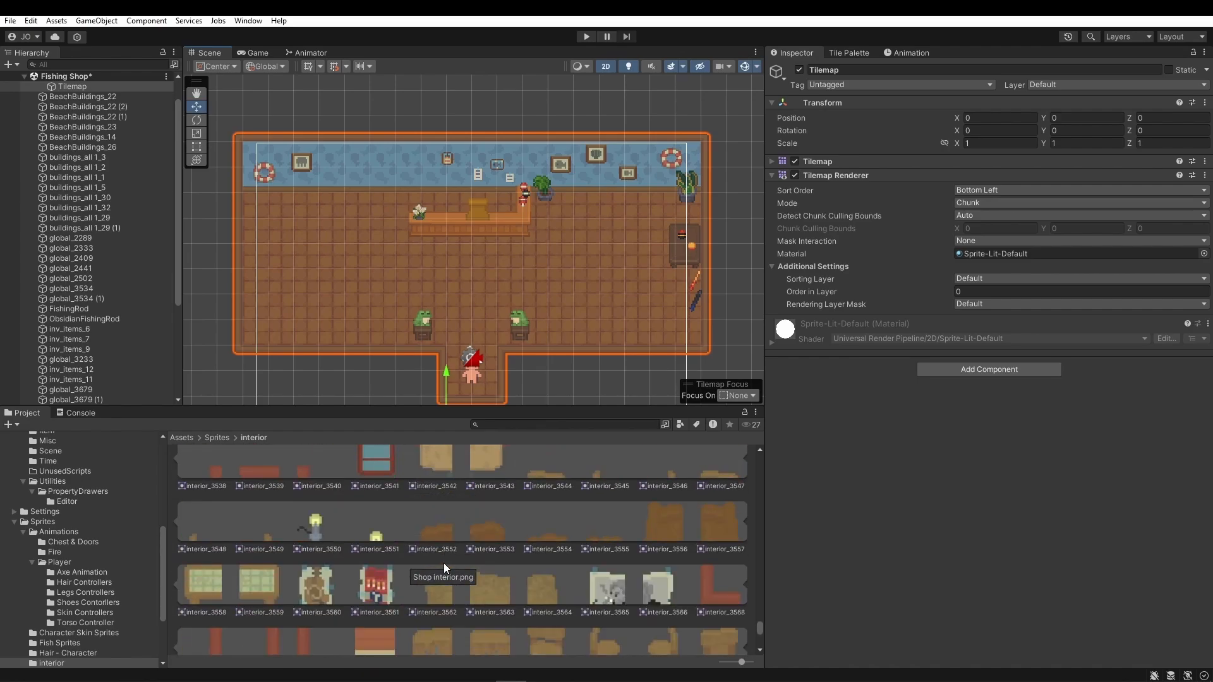
scroll(443, 563, down, 12)
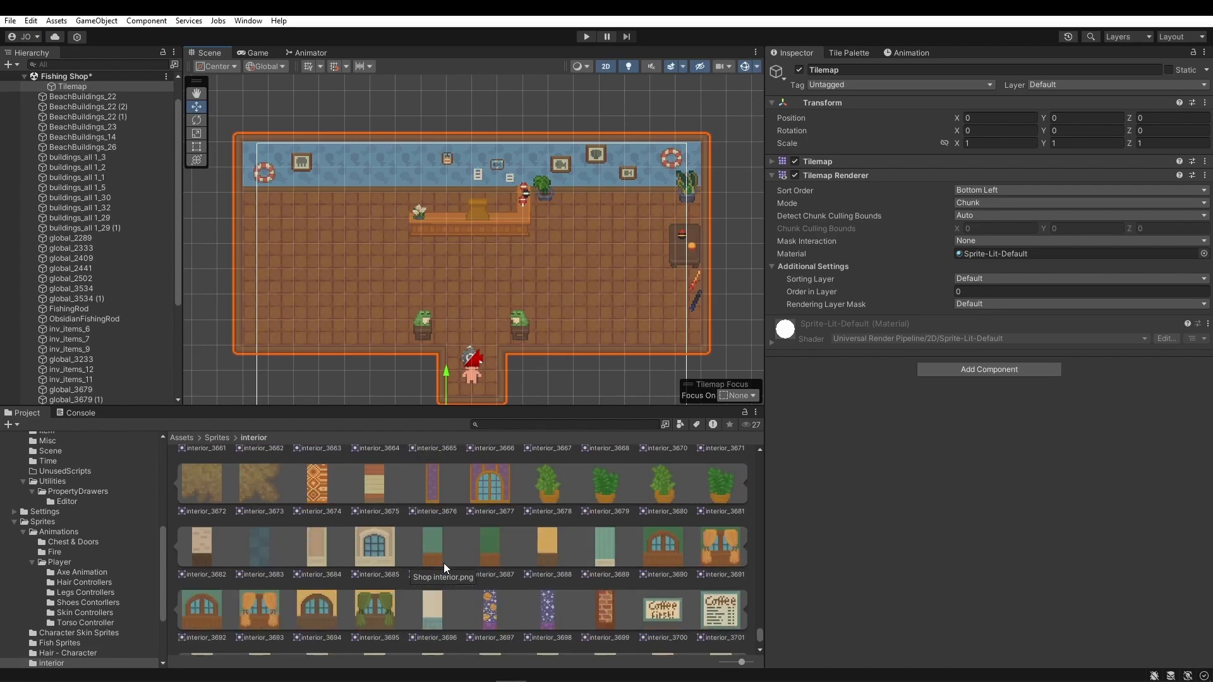
scroll(443, 563, down, 5)
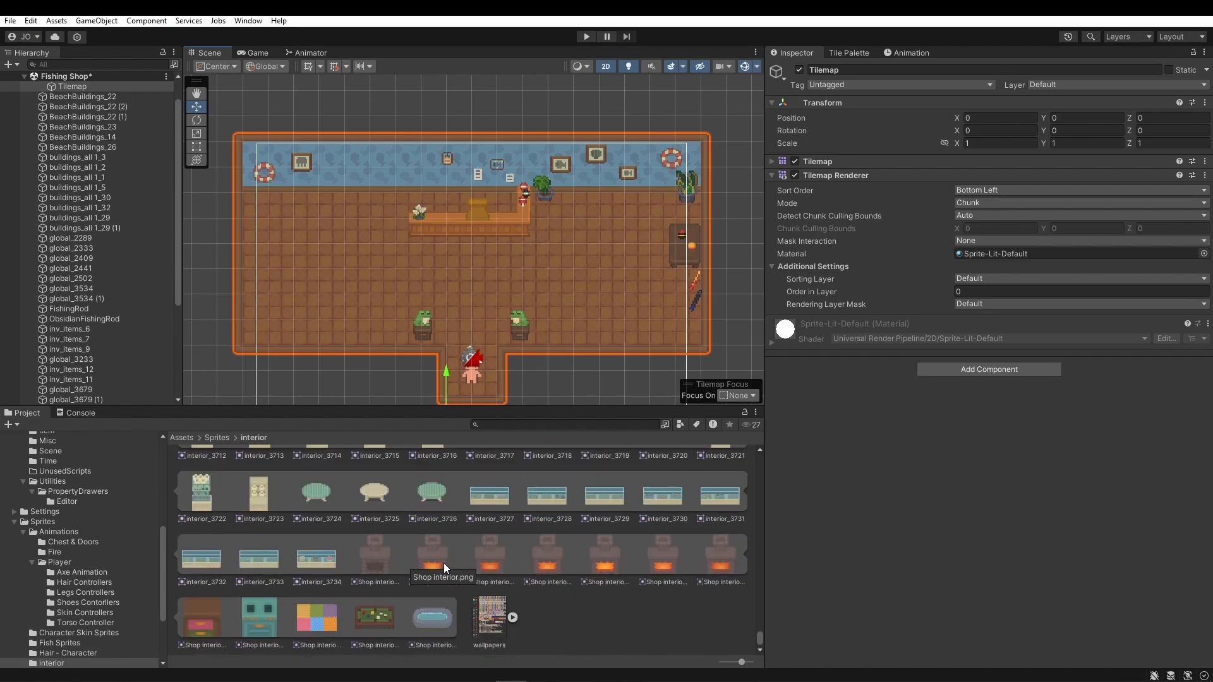
scroll(445, 566, up, 3)
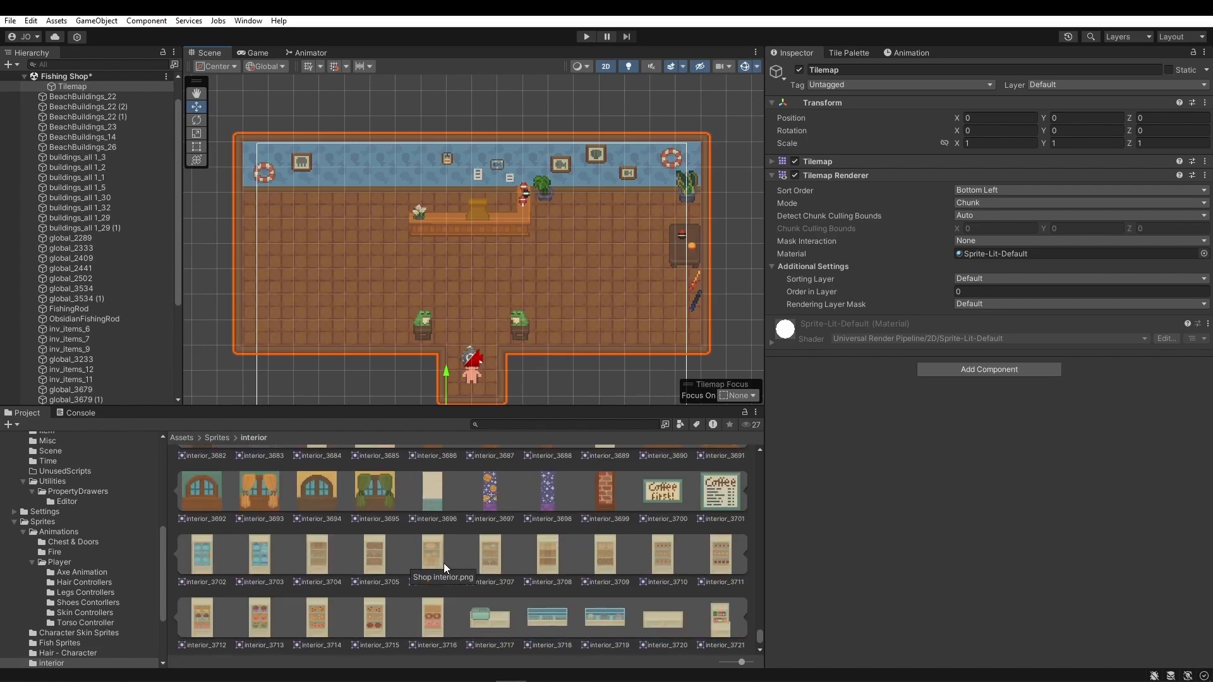
click(217, 437)
- Save the Fishing Shop scene and swap it for the Bakery scene by unloading the first and loading the second
middle_drag(627, 275, 539, 239)
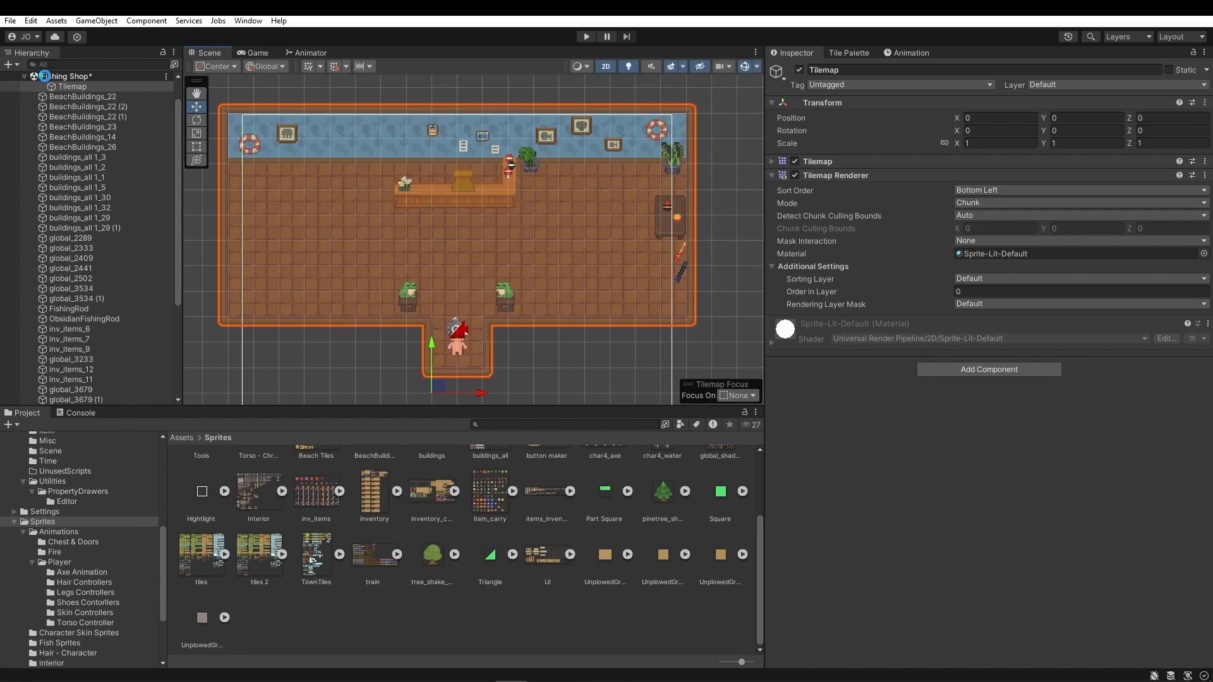
key(ctrl+s)
right_click(33, 74)
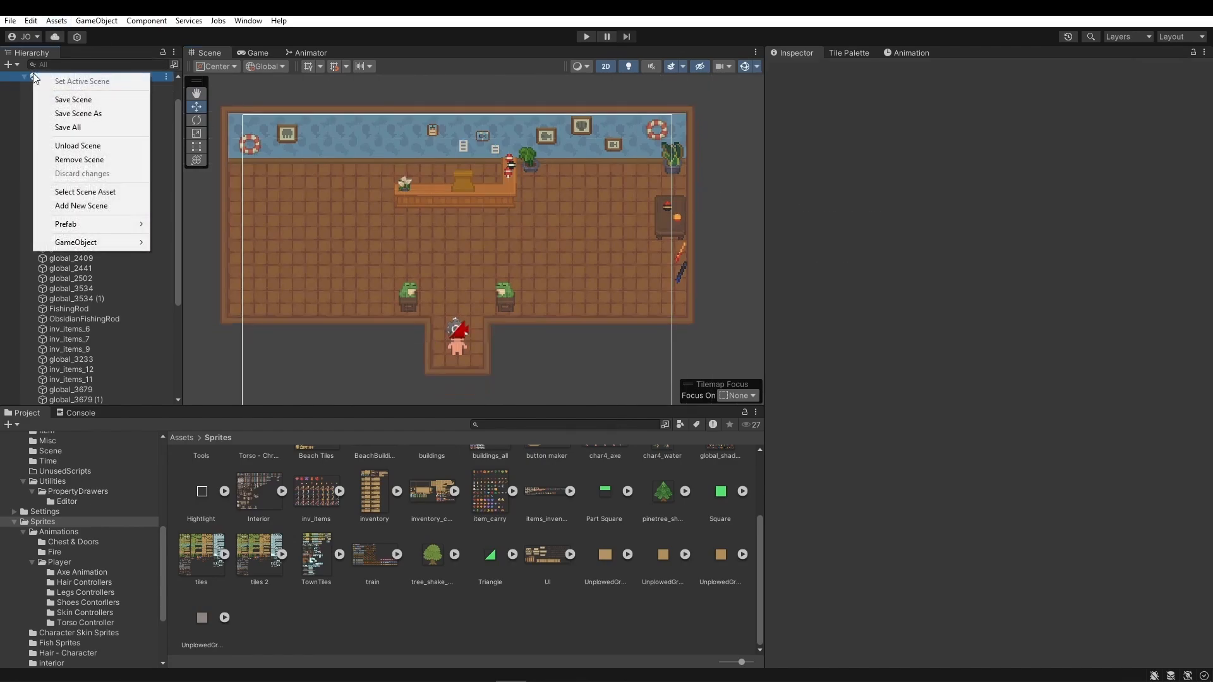
click(97, 146)
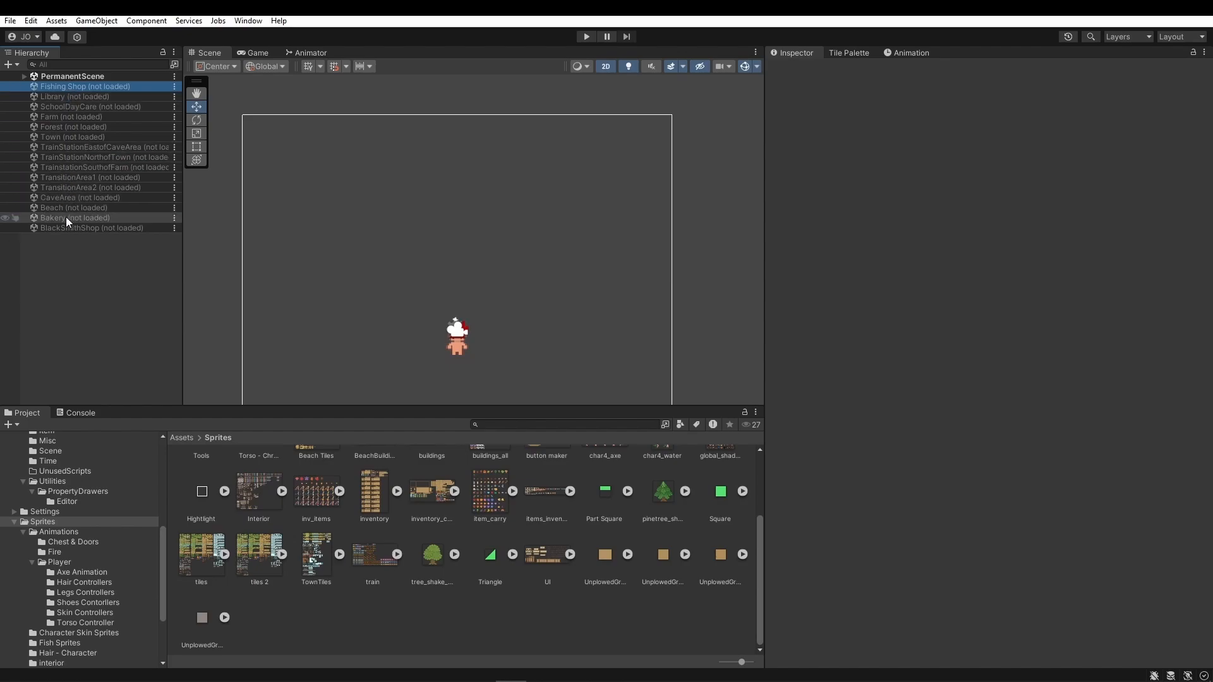
right_click(33, 218)
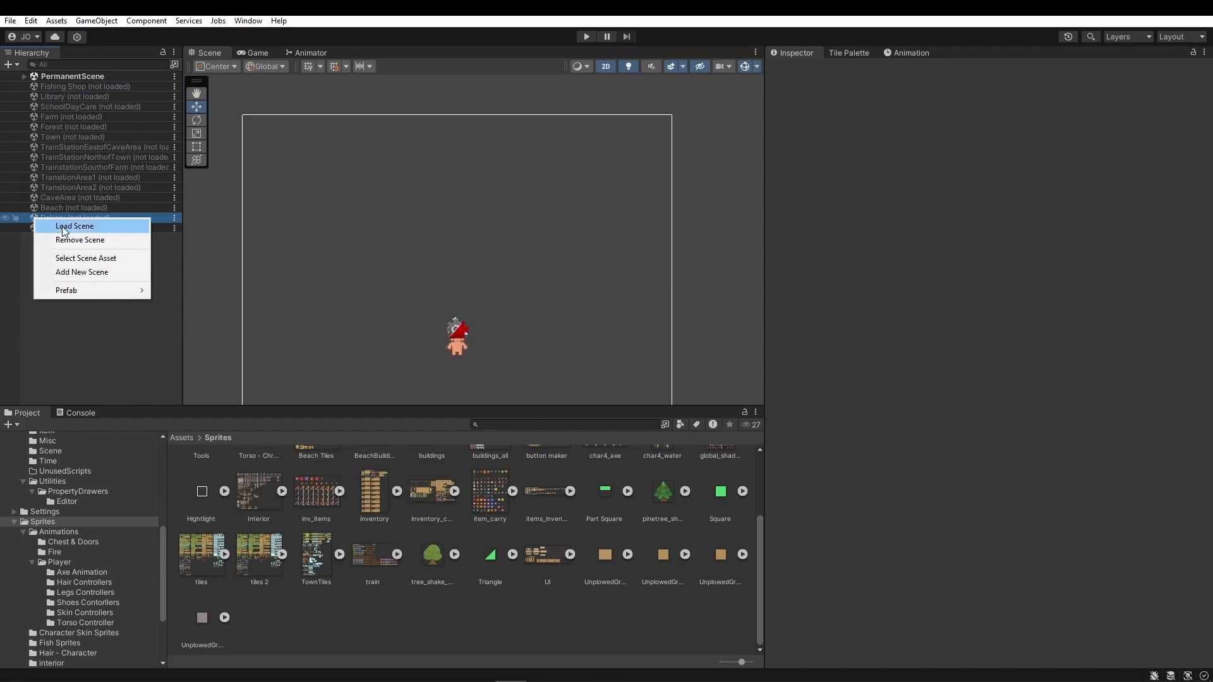
click(62, 227)
- Examine the Bakery scene's layout and decoration, covering the café floor, kitchen and counters, and the bedroom and living room behind the shop
middle_drag(365, 346, 395, 0)
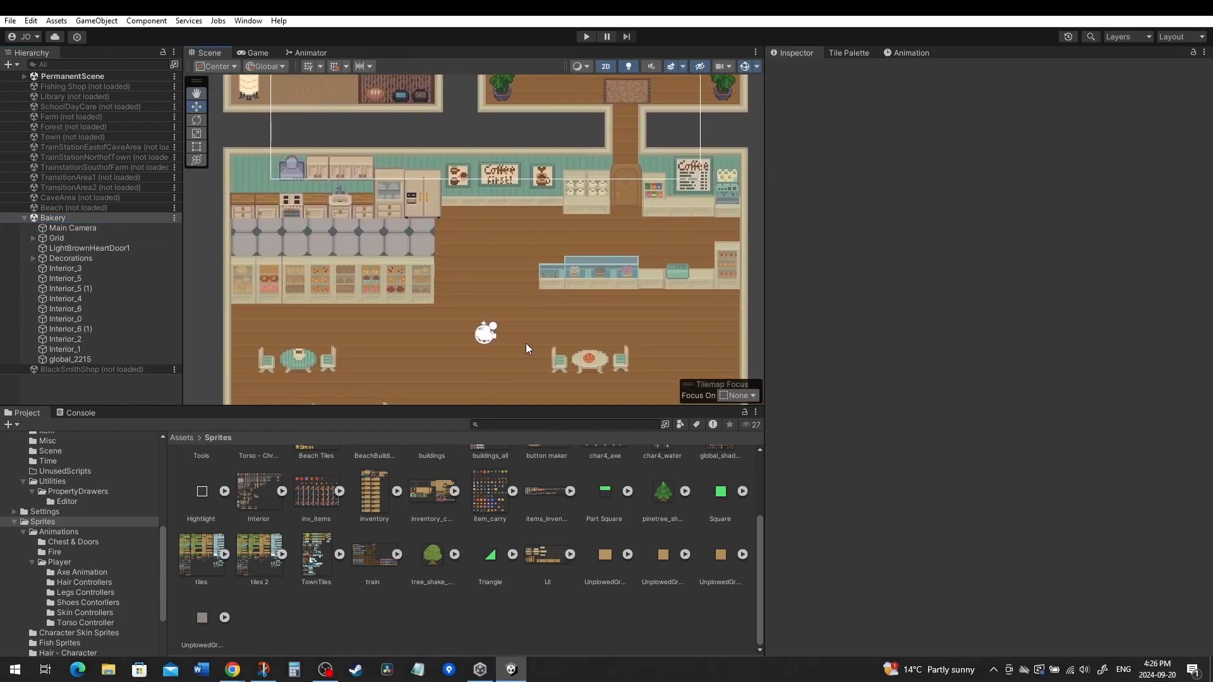
middle_drag(535, 341, 498, 238)
scroll(512, 238, down, 3)
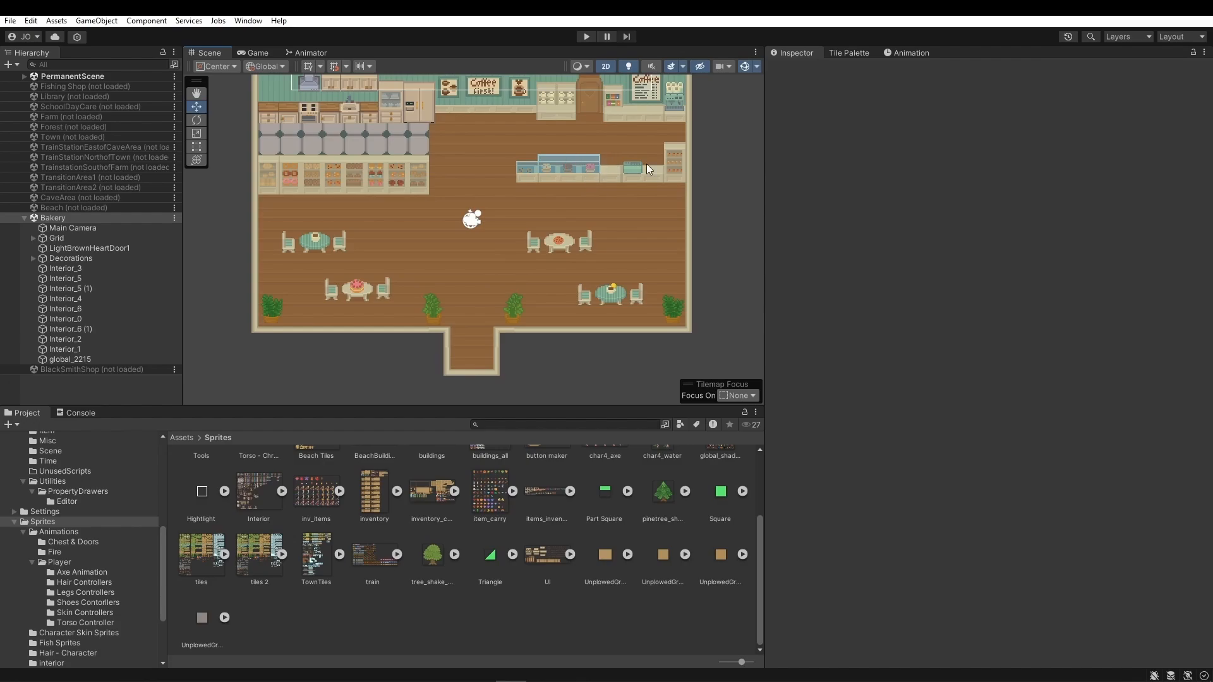
middle_drag(574, 171, 580, 214)
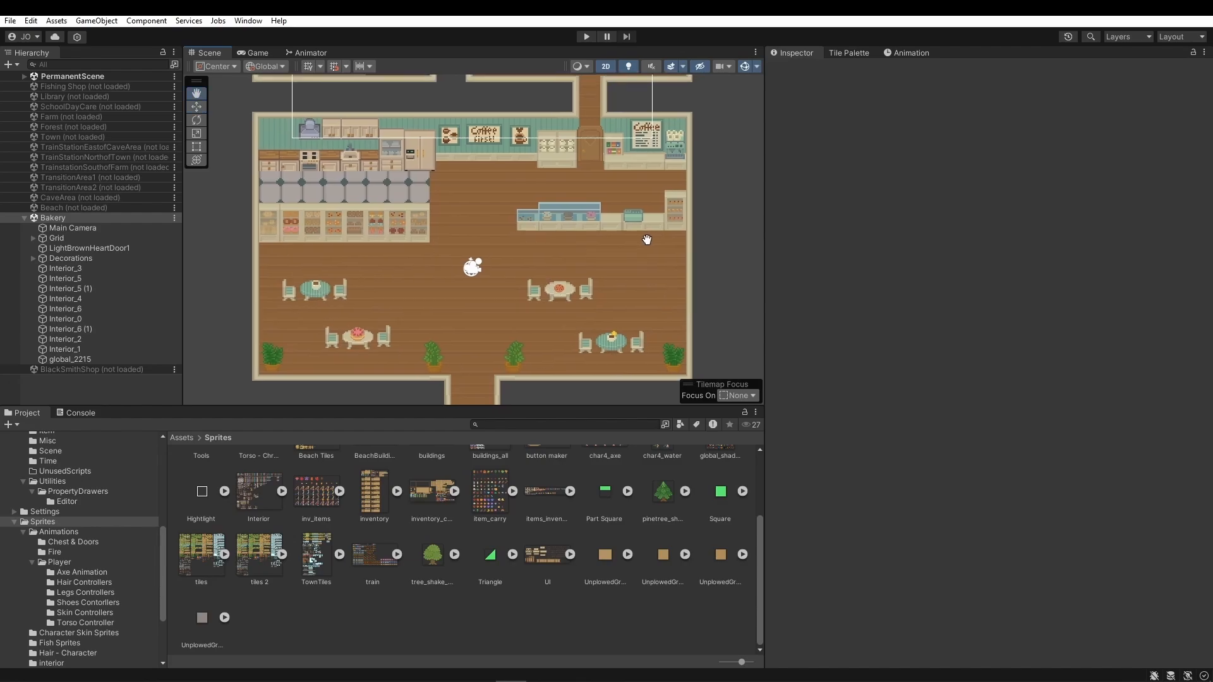
middle_drag(651, 70, 593, 328)
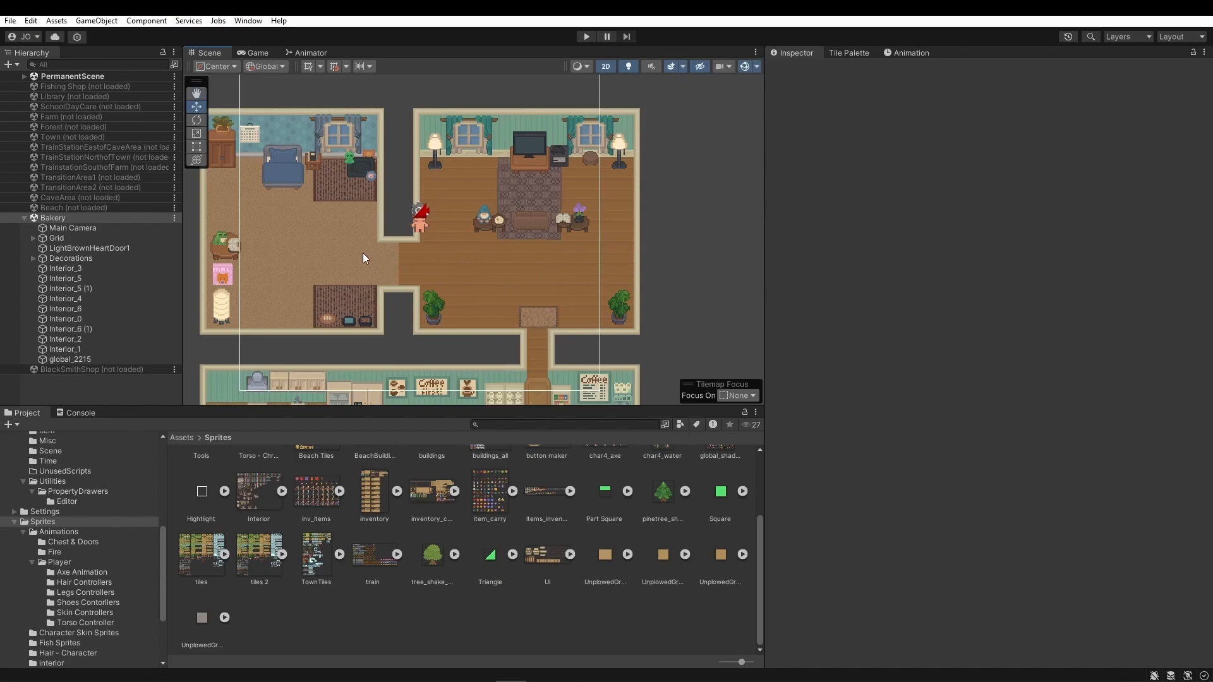
middle_drag(363, 258, 466, 256)
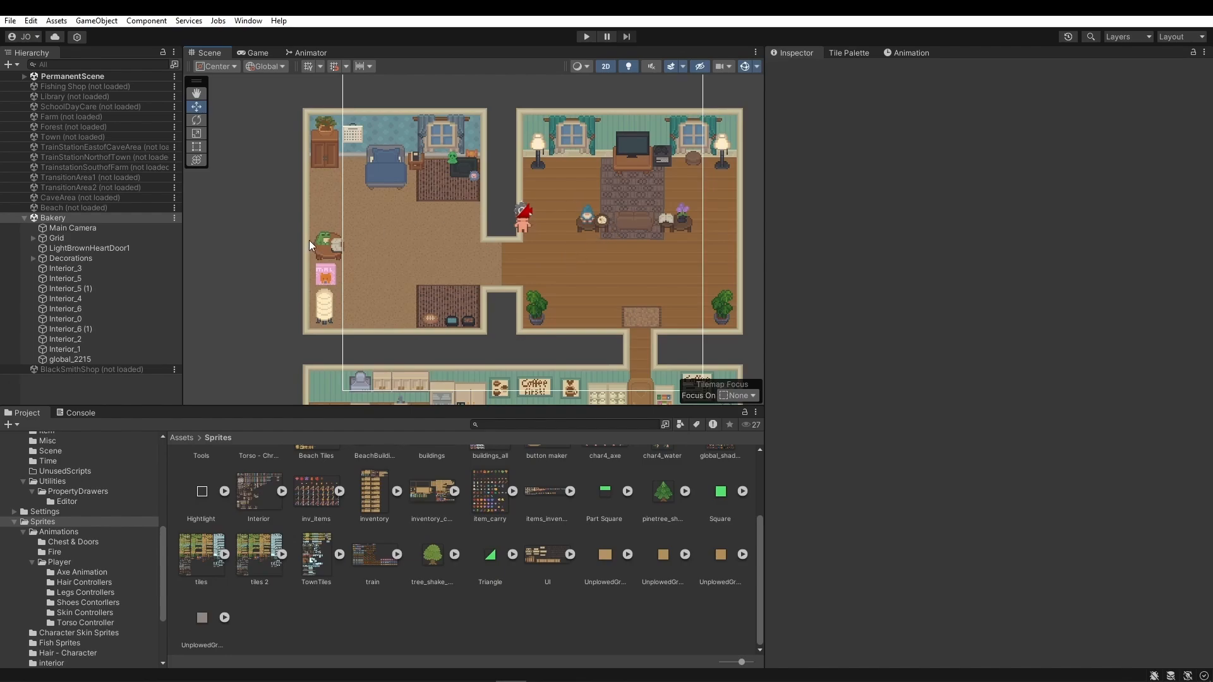
scroll(593, 249, up, 5)
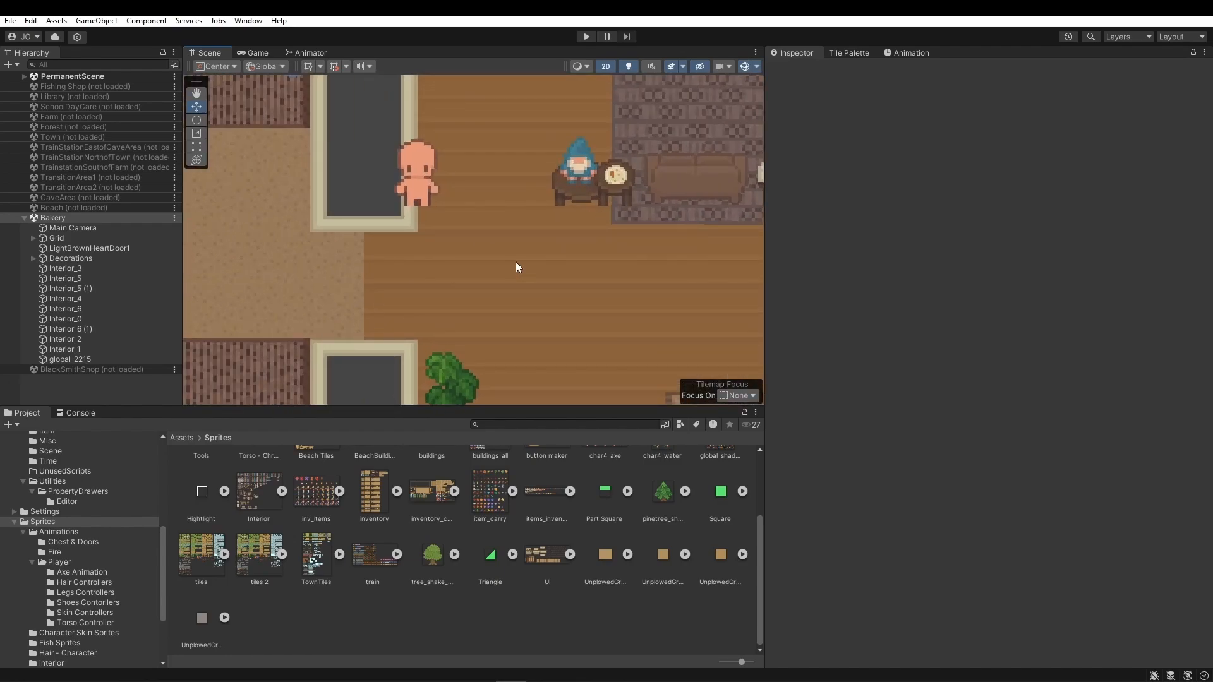
scroll(545, 242, down, 5)
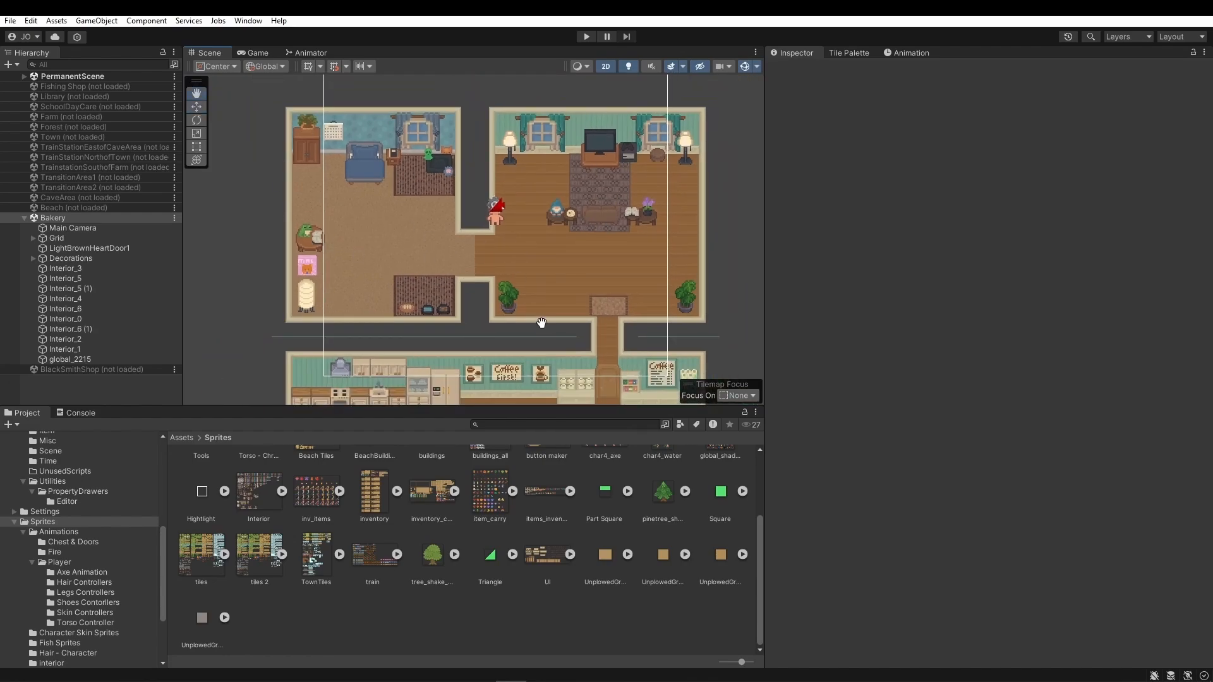
drag(541, 323, 516, 134)
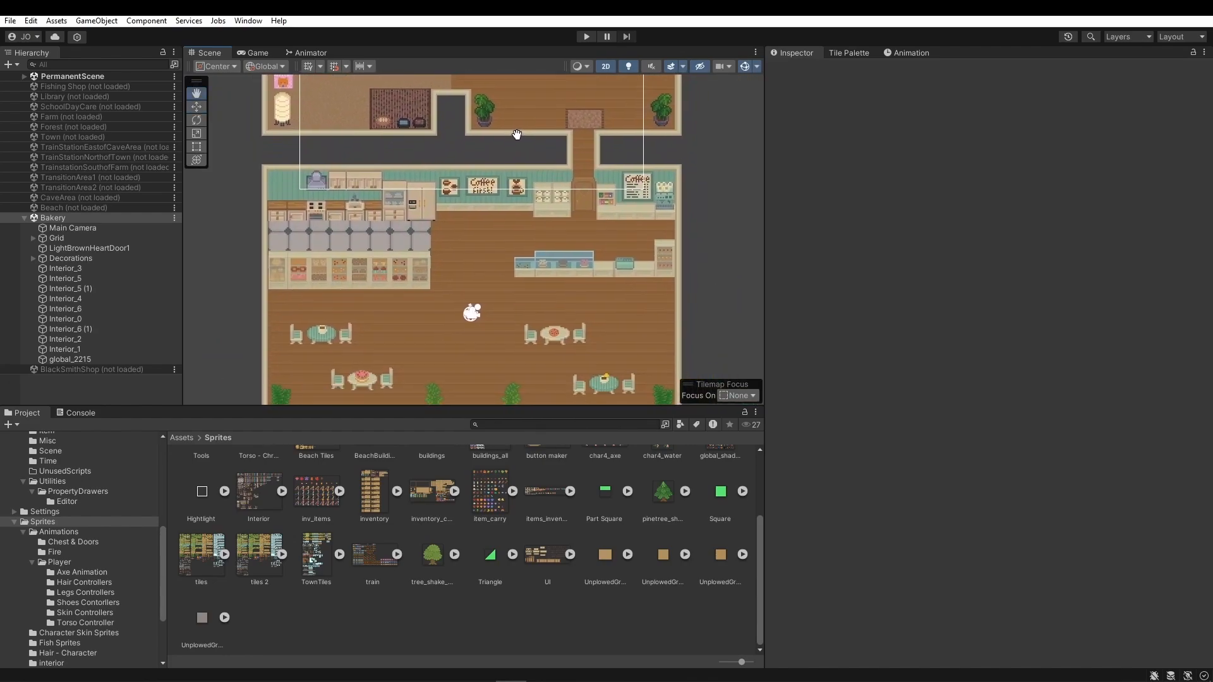
middle_drag(517, 135, 507, 98)
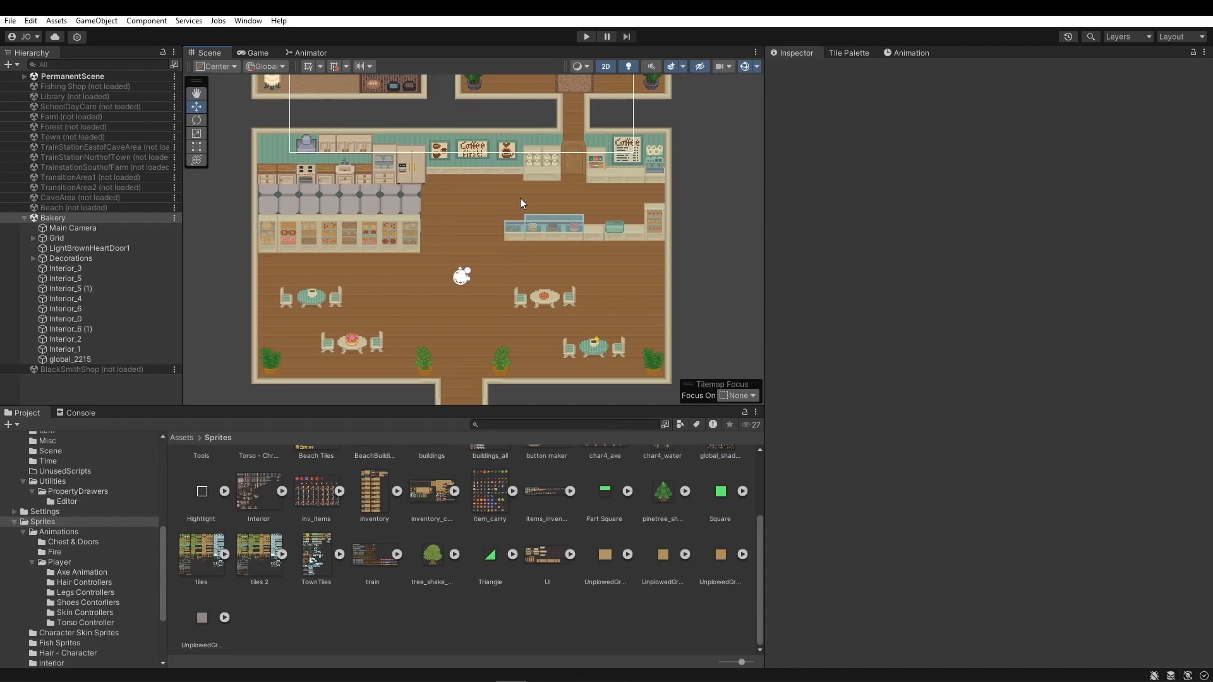
middle_drag(520, 199, 520, 213)
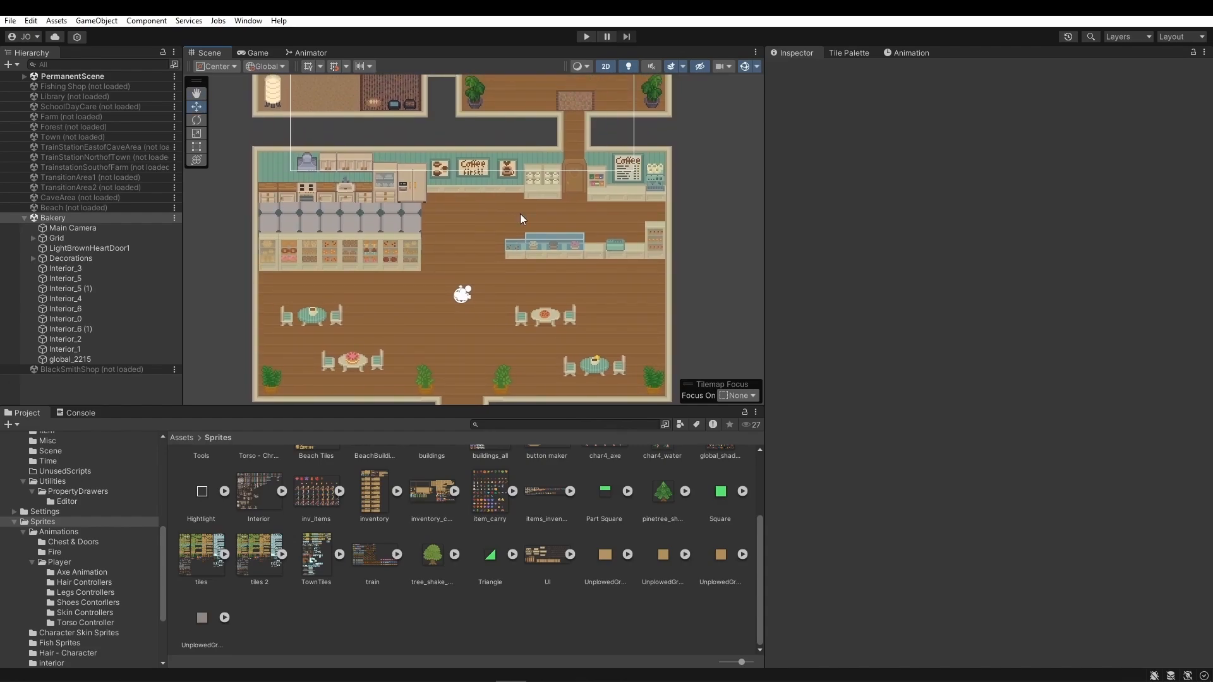
middle_drag(504, 172, 517, 350)
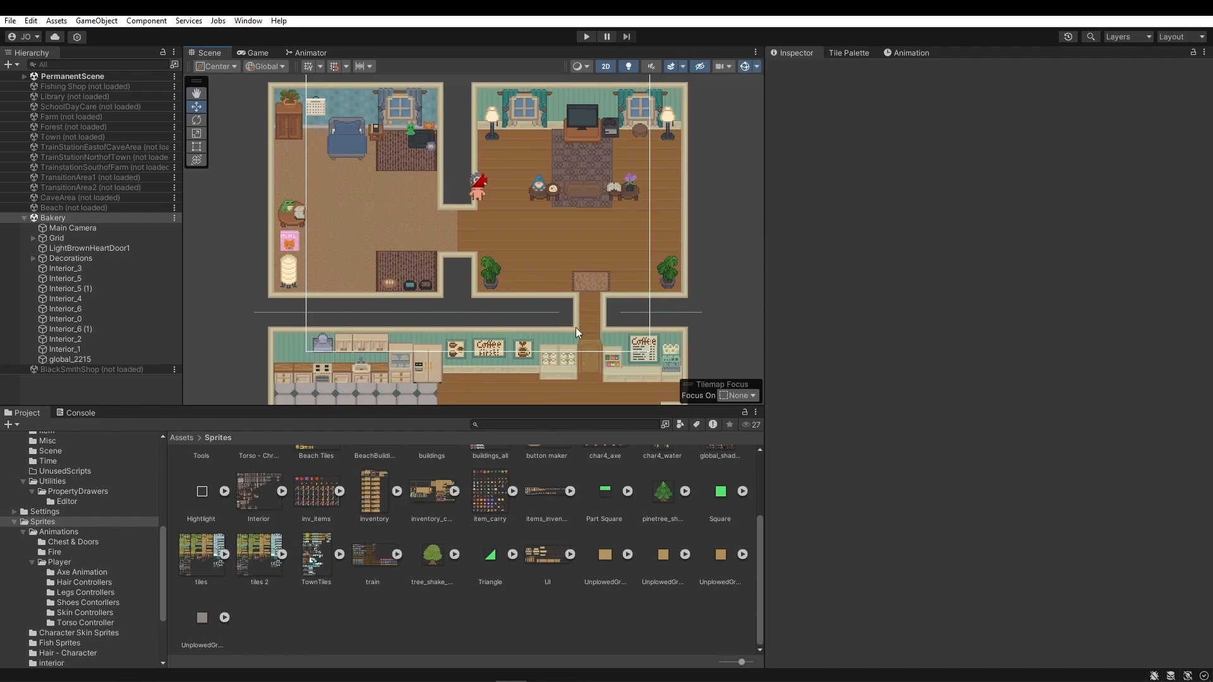
middle_drag(724, 310, 702, 366)
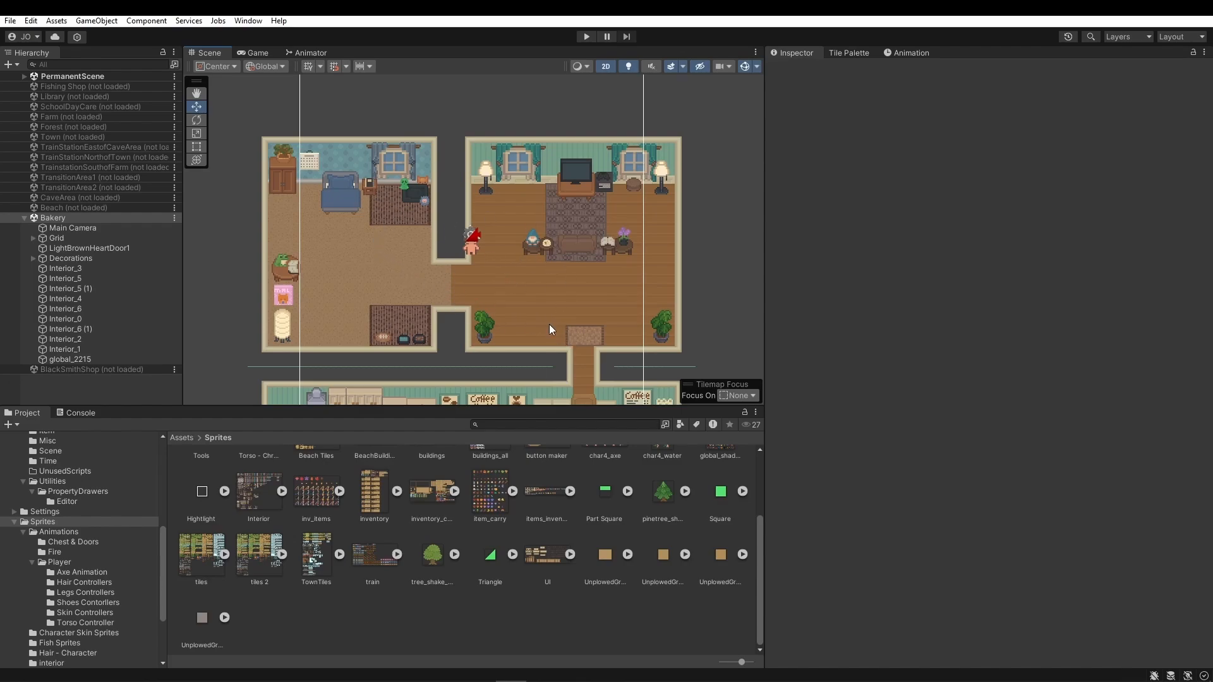
middle_drag(549, 329, 552, 125)
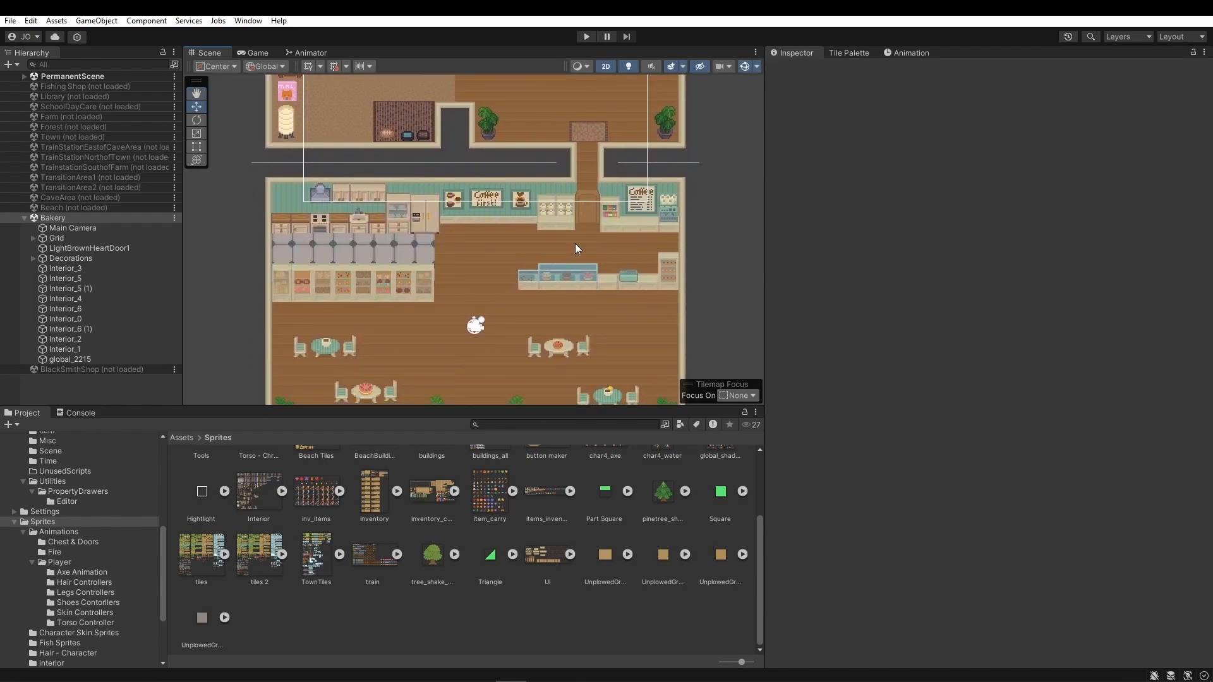
middle_drag(596, 351, 592, 253)
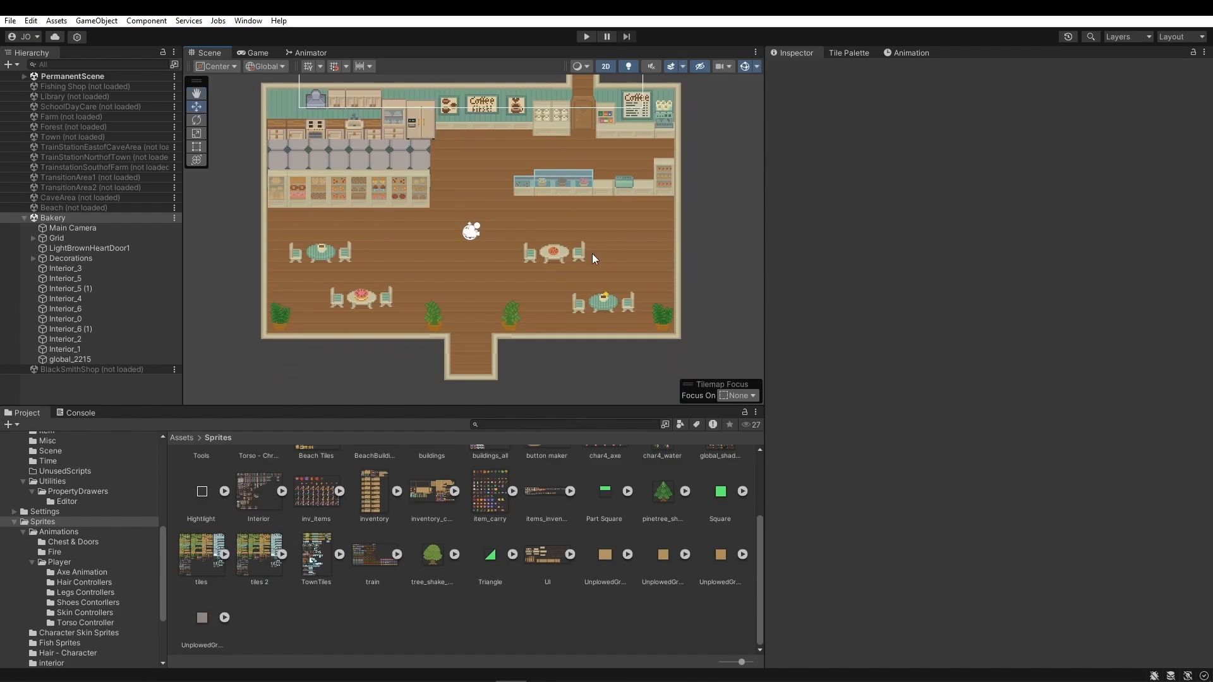